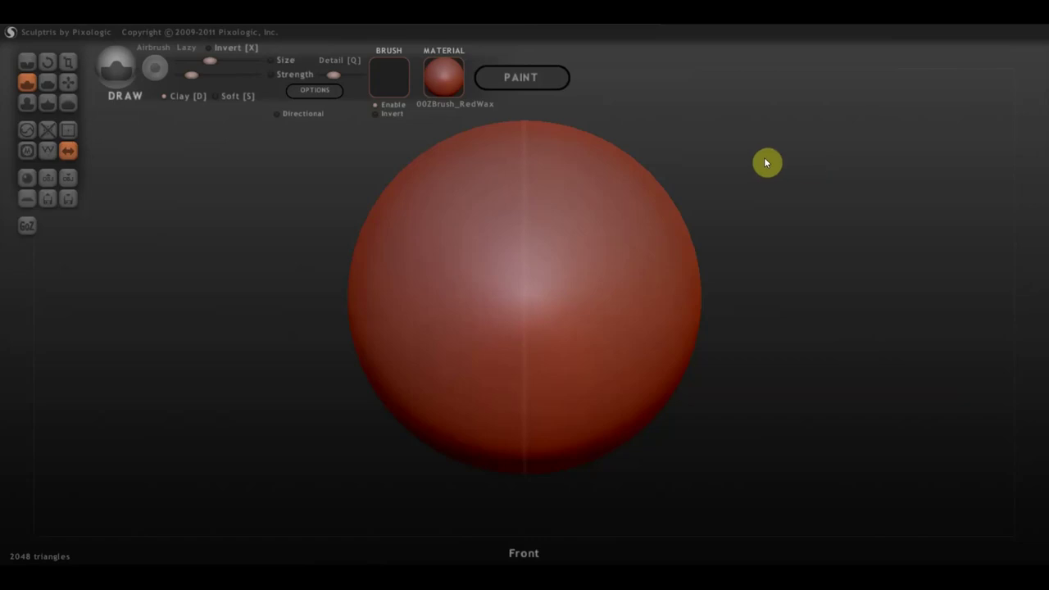
- Import Female_PlanesofHead_128.OBJ from the SculptGL folder as a new scene, replacing the sphere
click(48, 177)
scroll(300, 228, down, 3)
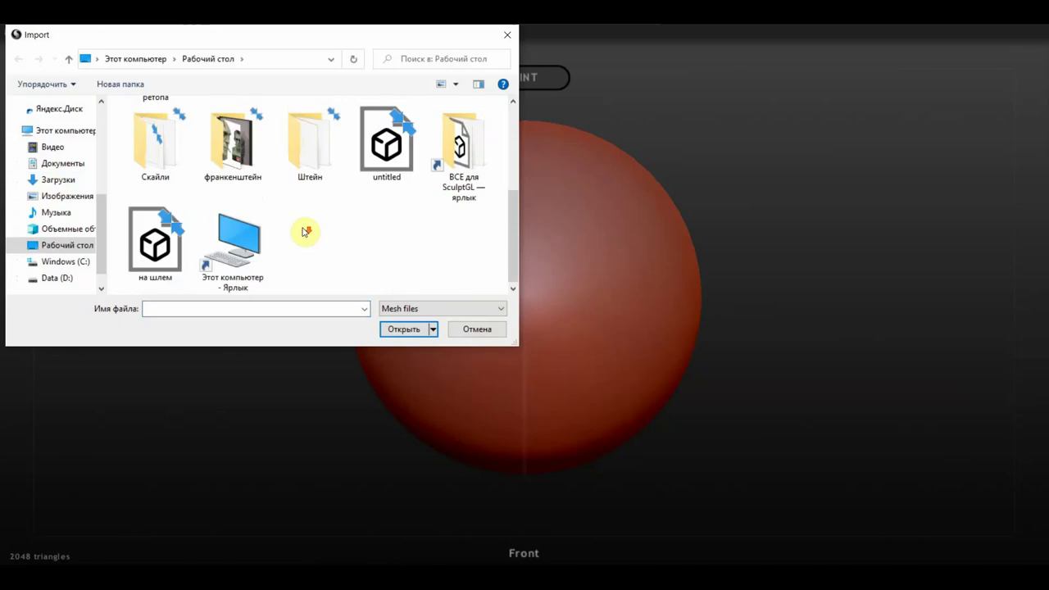
click(455, 155)
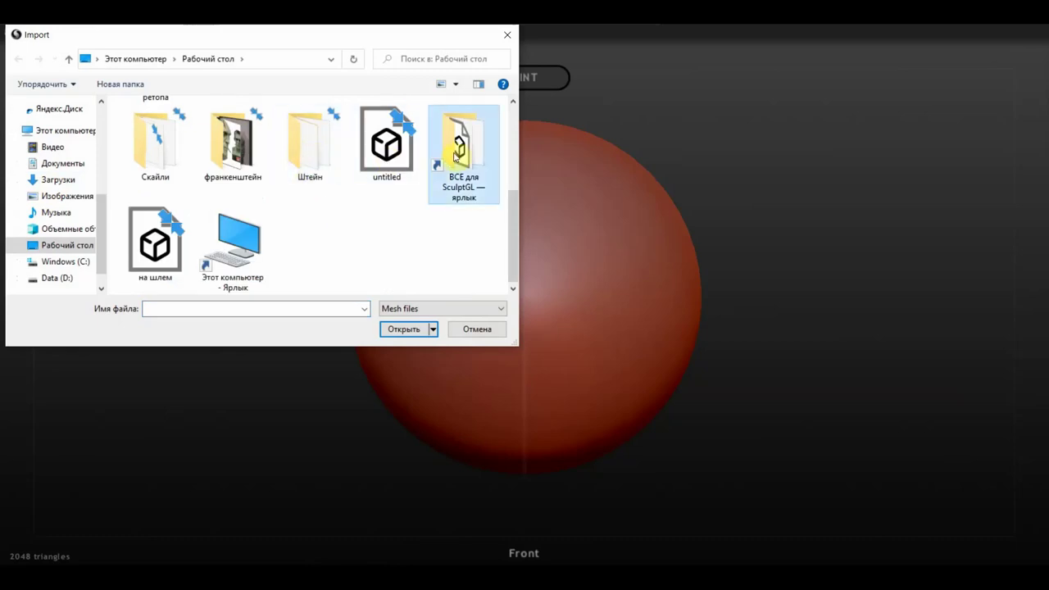
double_click(459, 154)
double_click(317, 162)
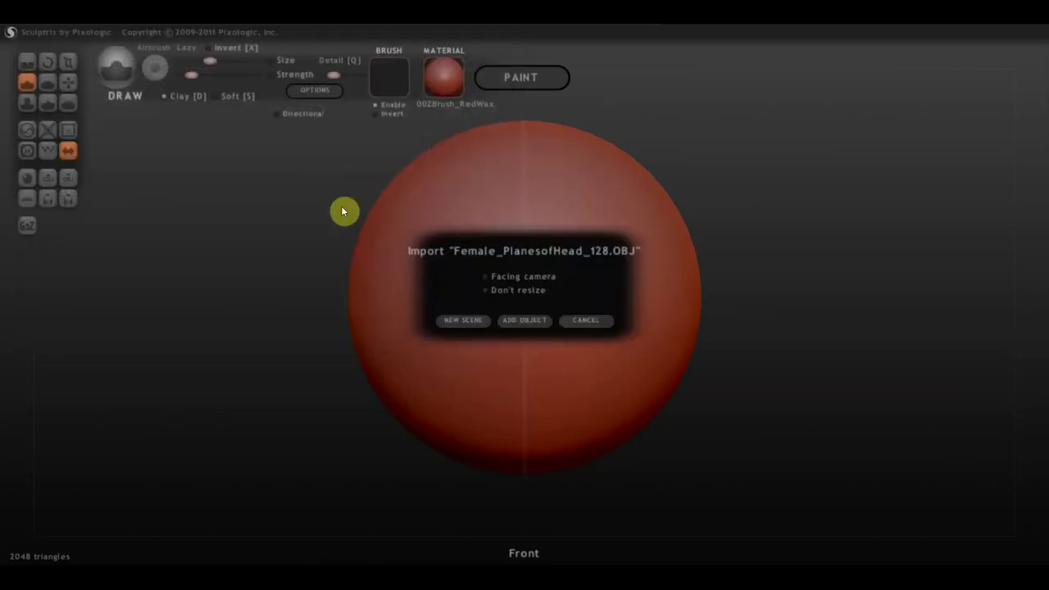
click(465, 326)
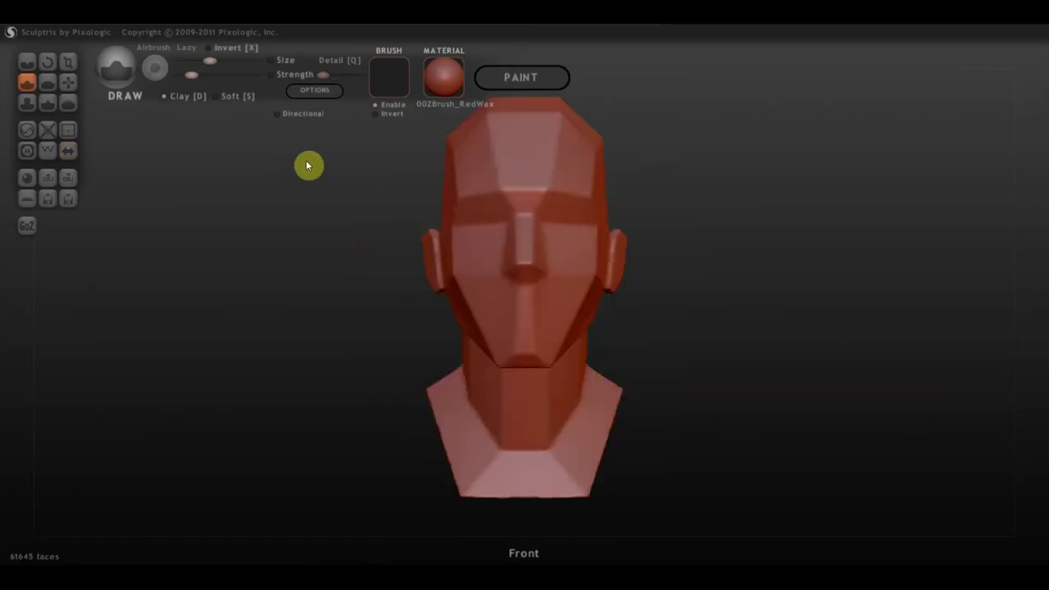
- Load the Desktop screenshot ending 162307 as the Sculptris background image
click(311, 91)
click(595, 106)
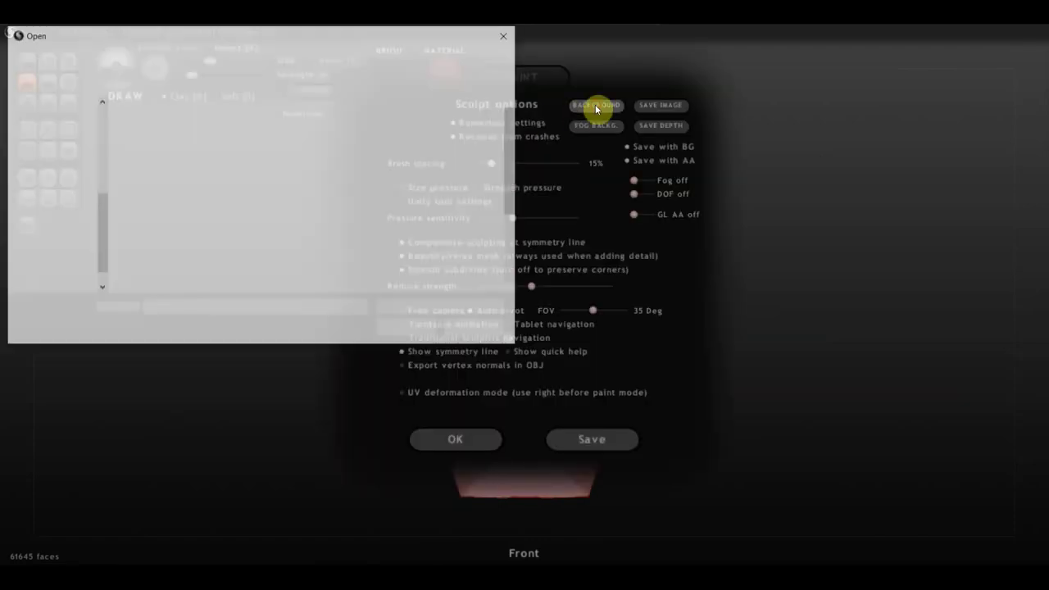
click(65, 247)
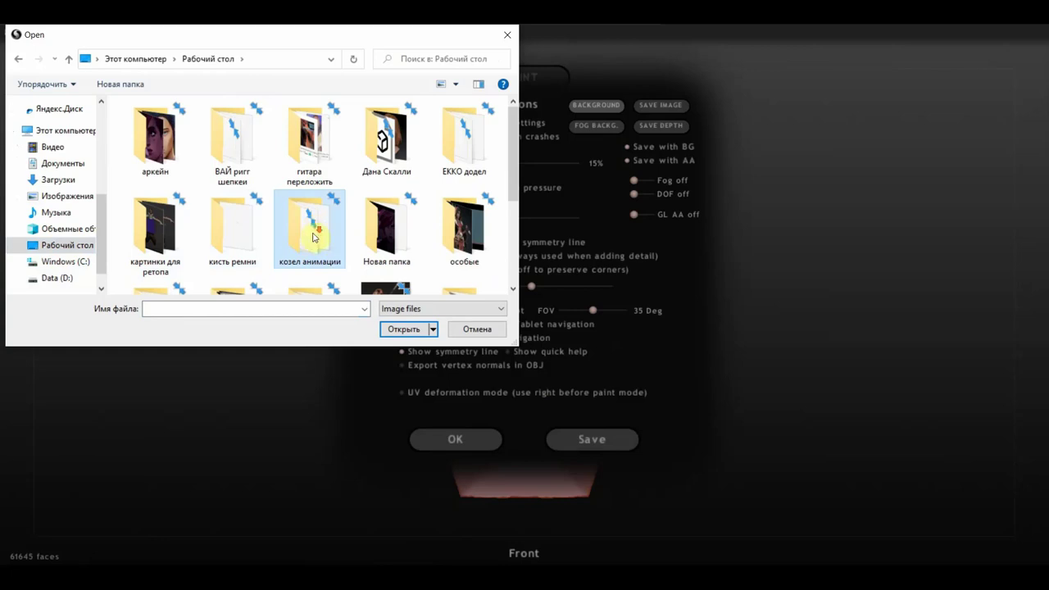
scroll(313, 238, down, 1)
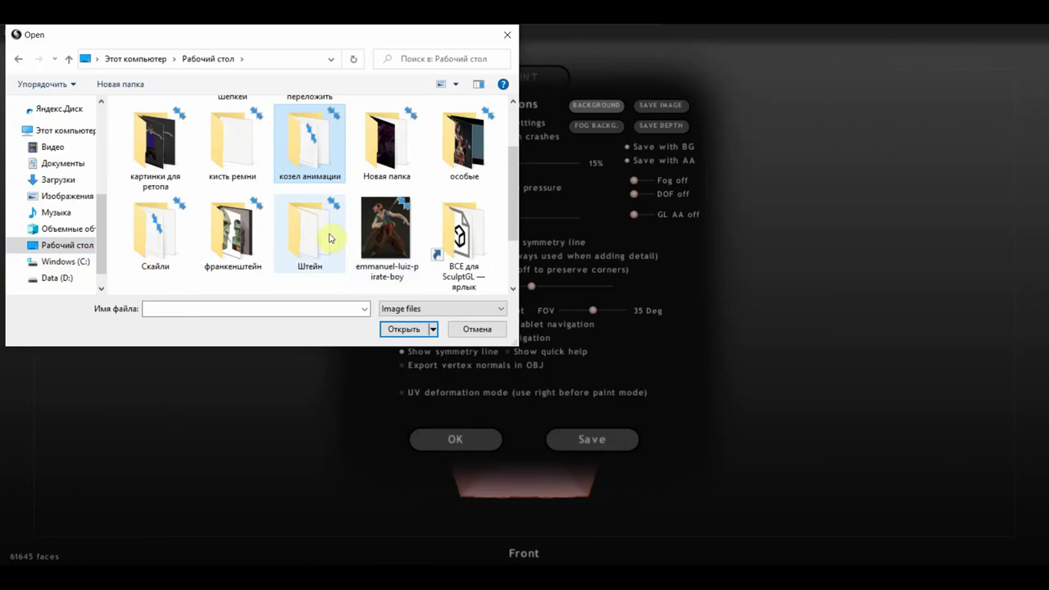
scroll(328, 236, down, 1)
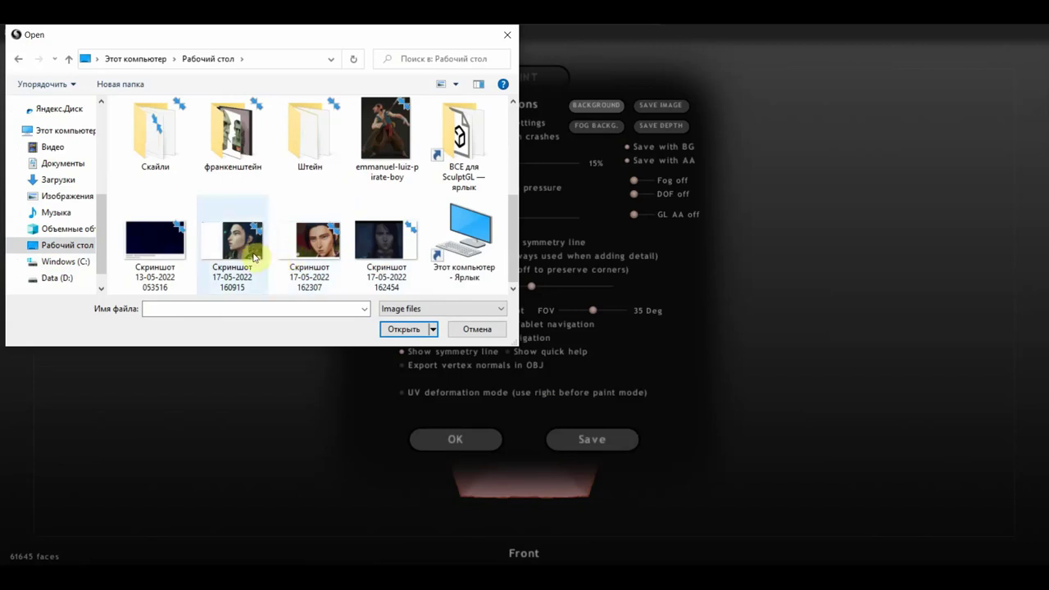
click(310, 250)
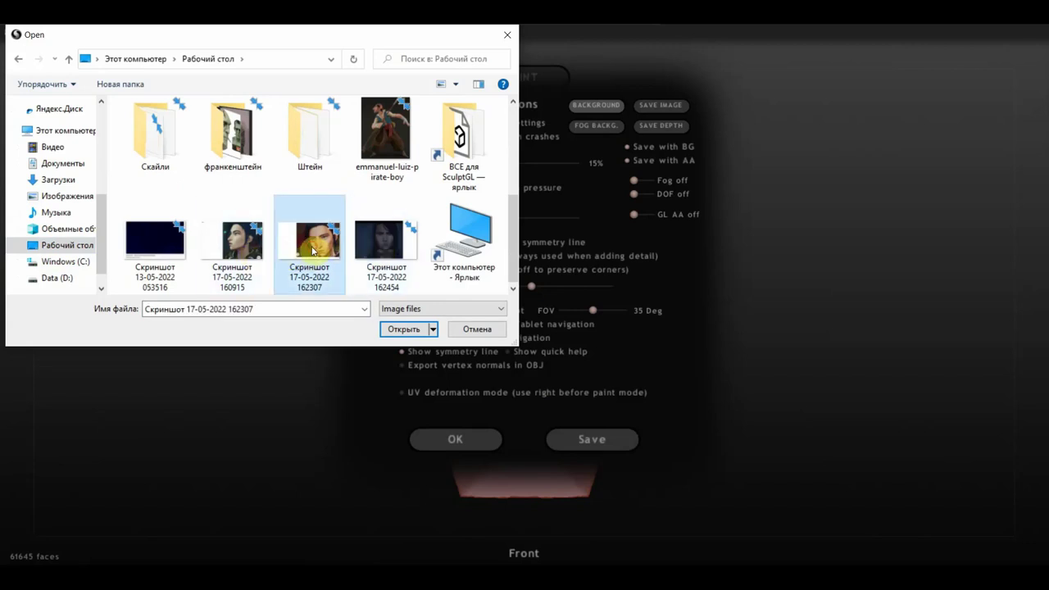
click(400, 330)
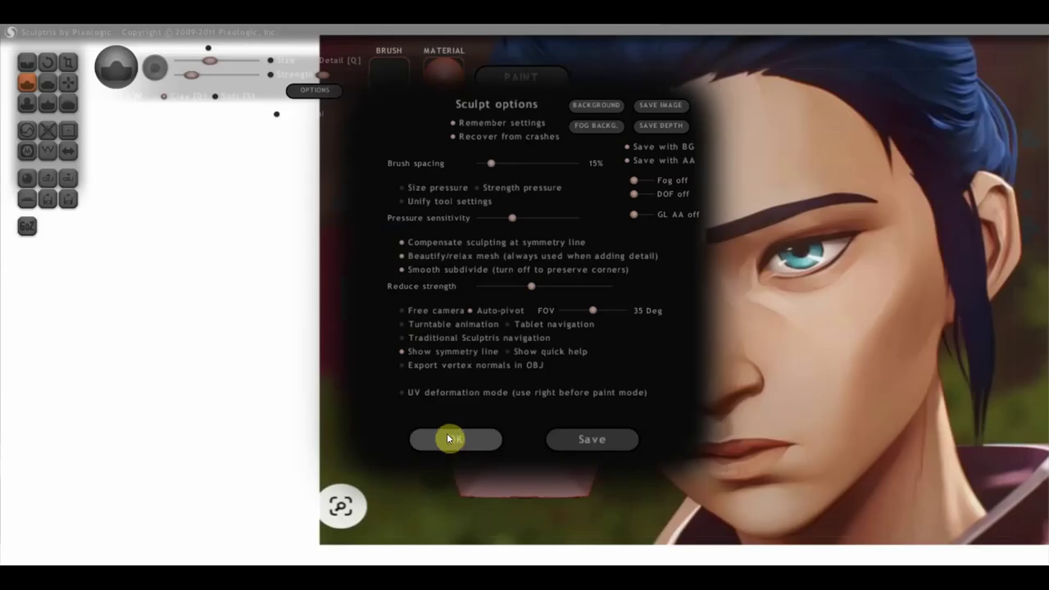
- Zoom out so the bust sits small beside the face, then bring up the portrait in Photos
click(460, 441)
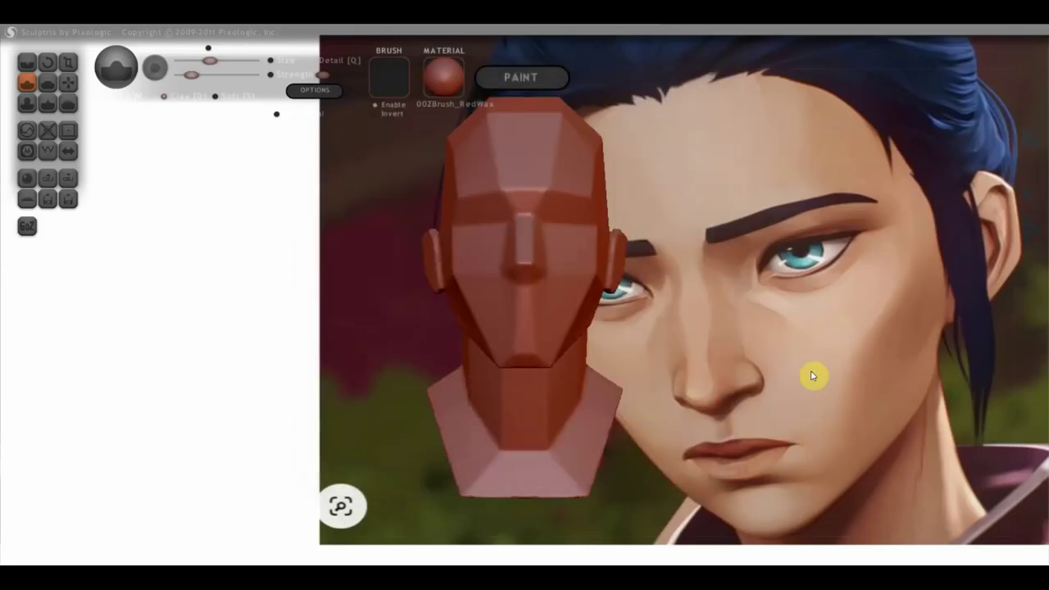
scroll(725, 379, down, 2)
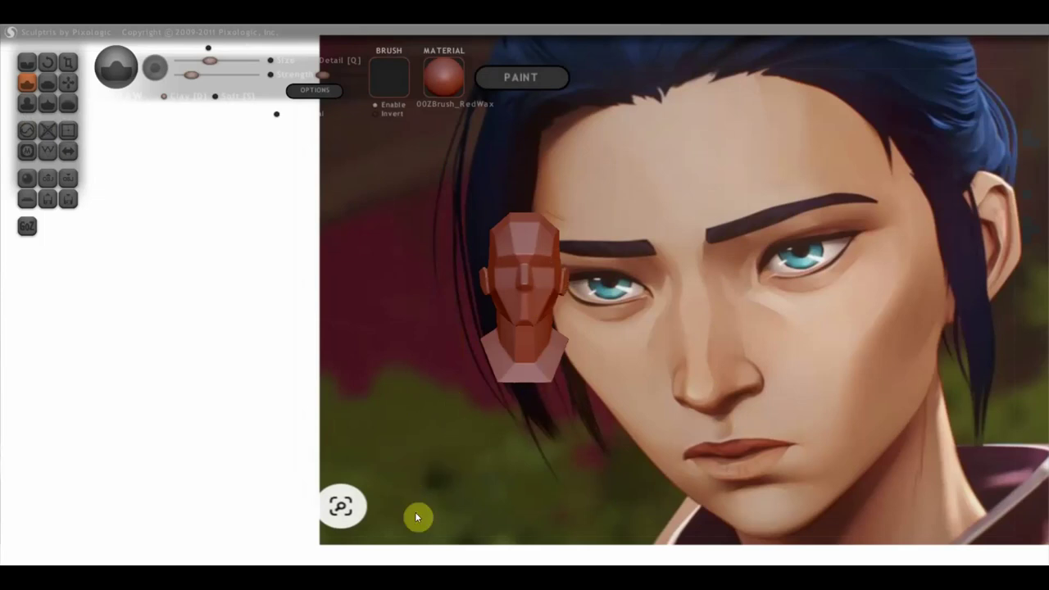
click(401, 557)
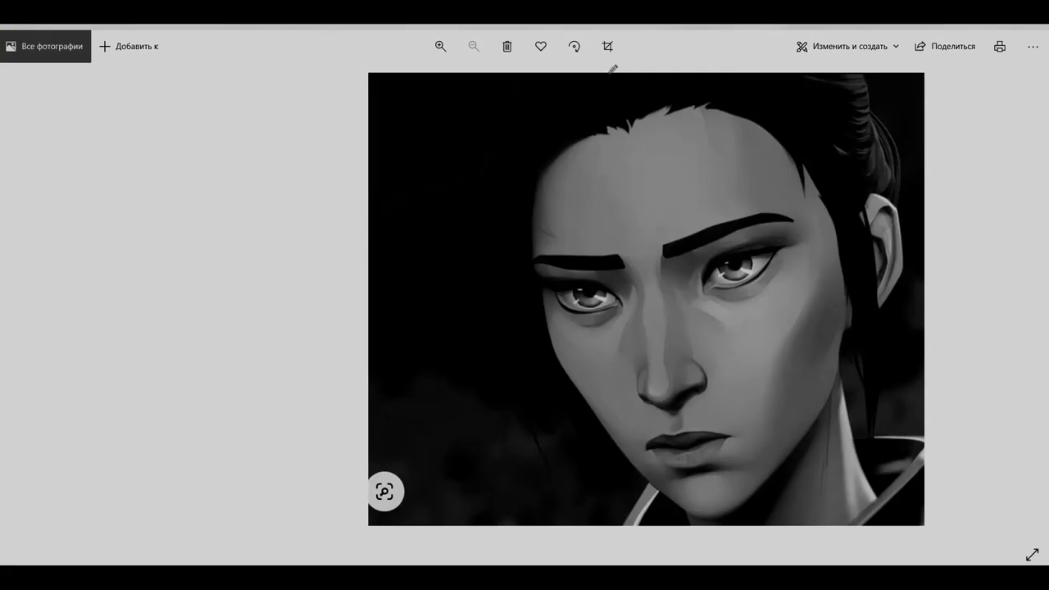
- Snip a roughly 1543x881 area covering the portrait and blank left space, and save it
drag(89, 63, 913, 531)
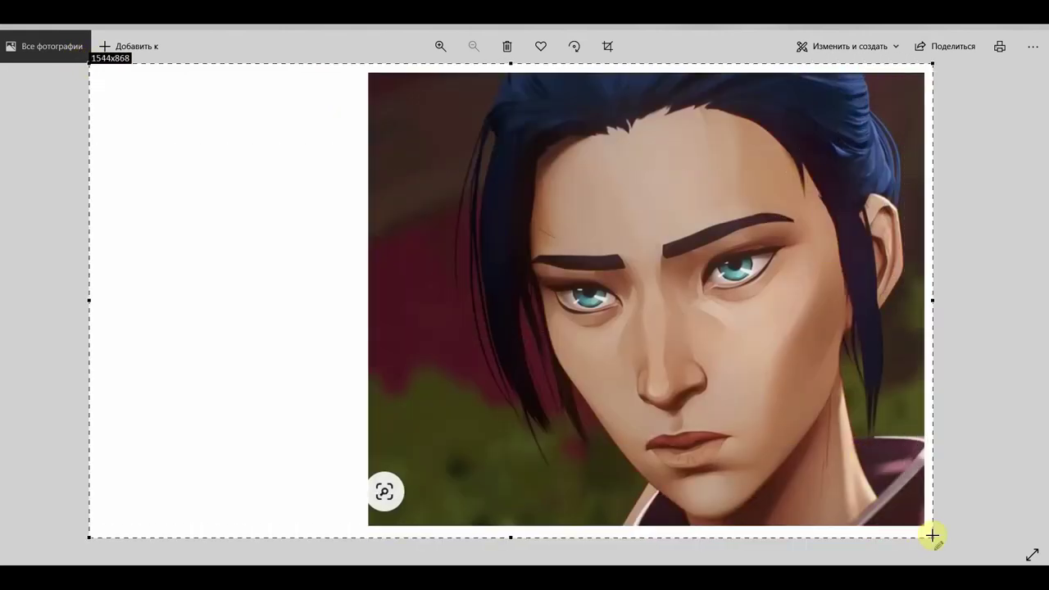
drag(913, 531, 929, 541)
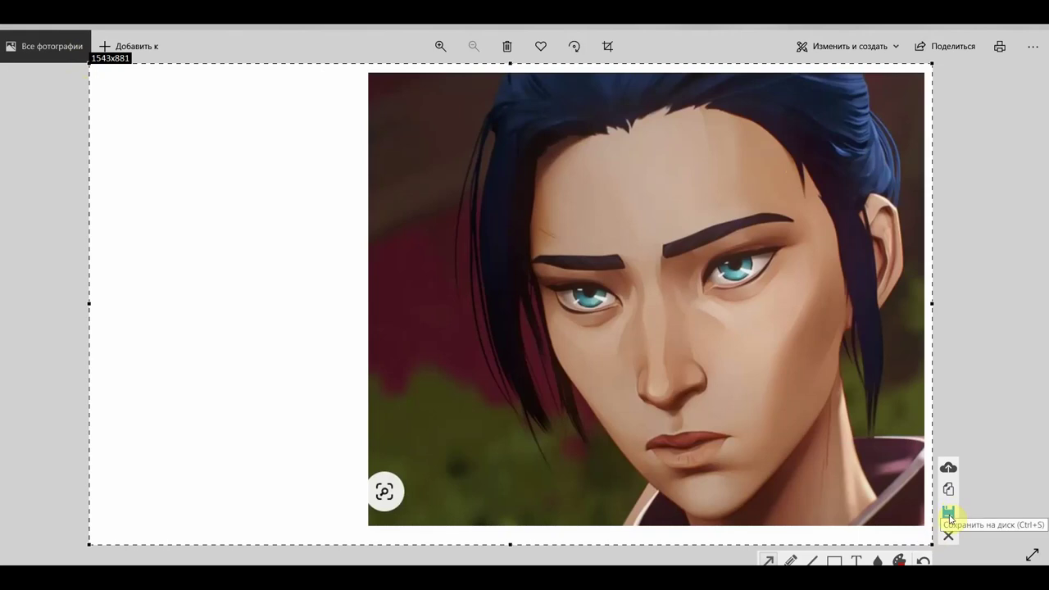
click(948, 516)
click(732, 424)
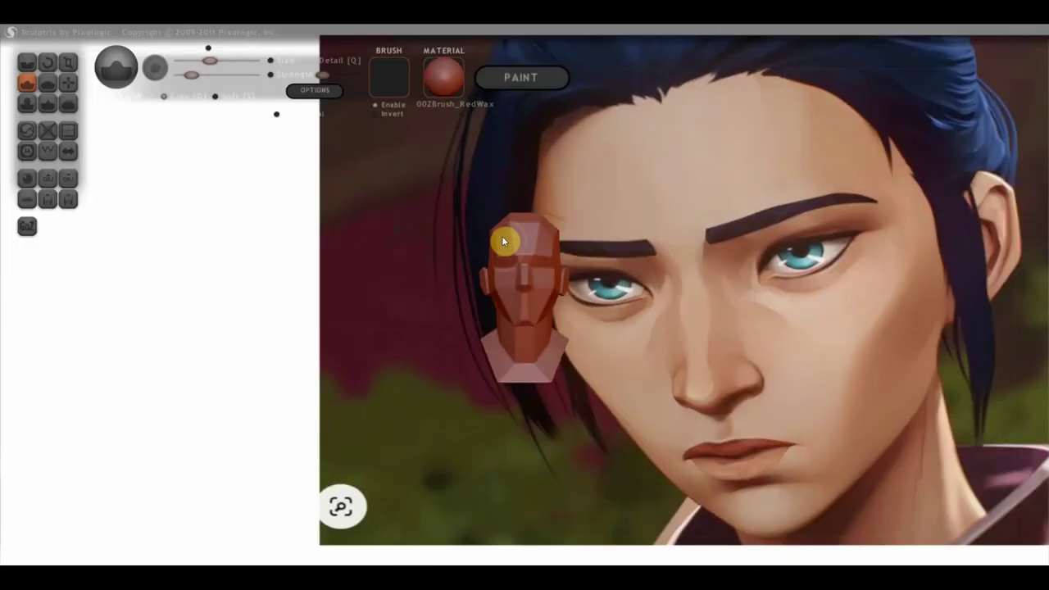
click(312, 90)
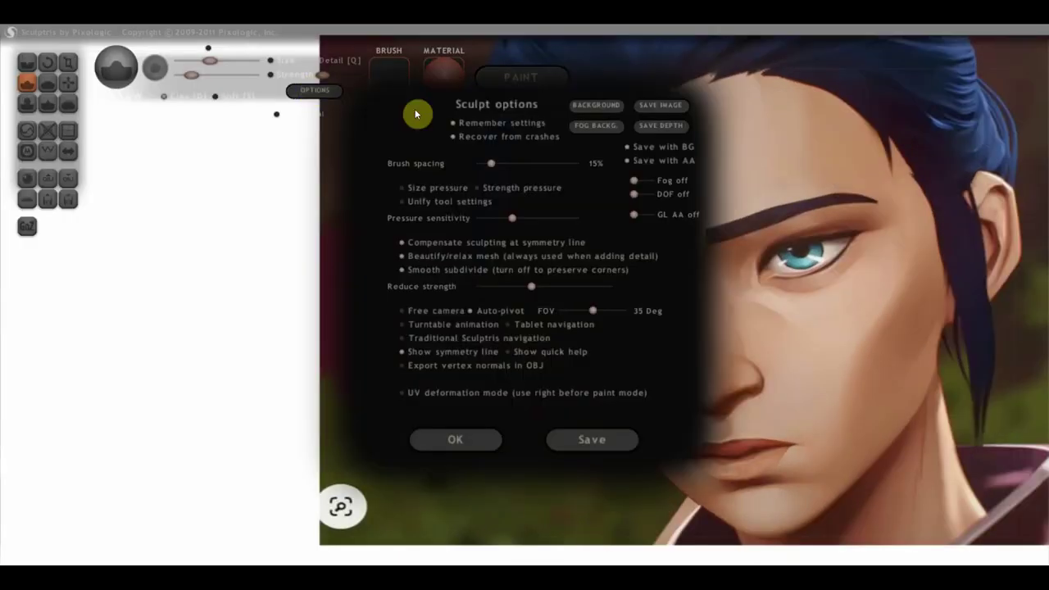
click(588, 106)
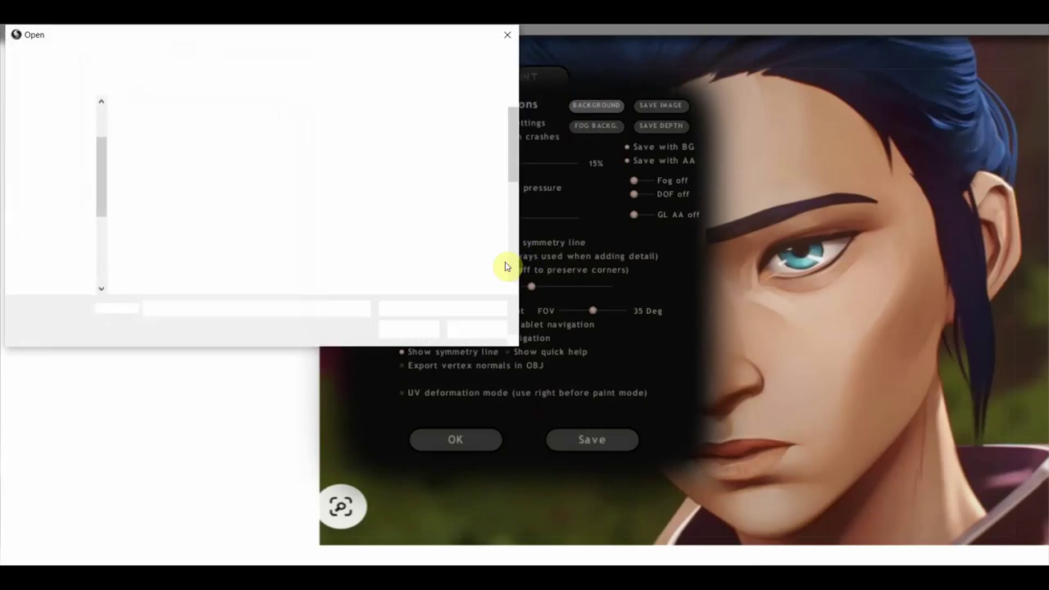
scroll(290, 218, down, 5)
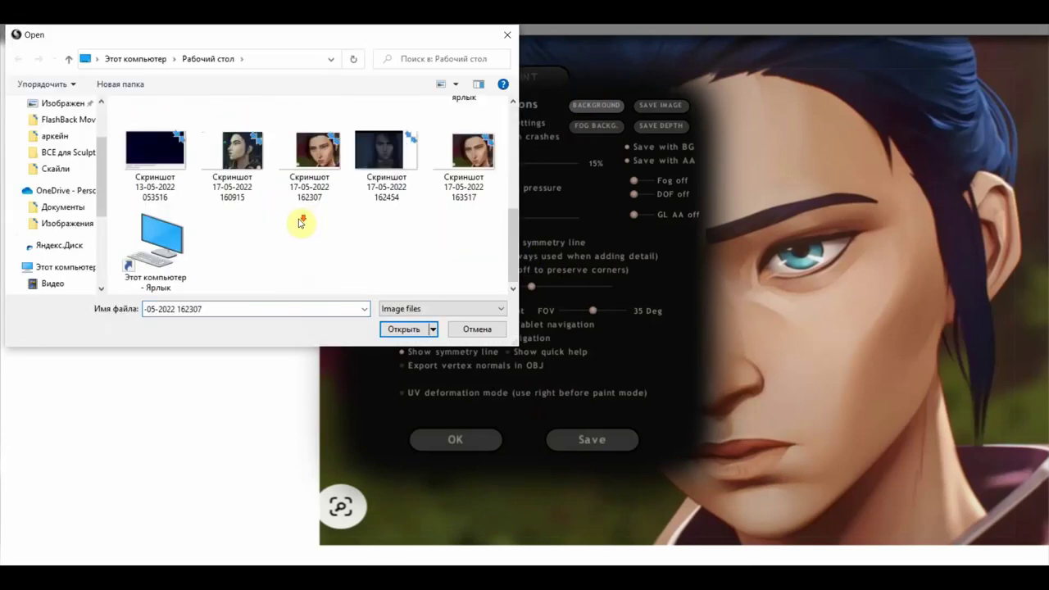
click(466, 160)
click(403, 329)
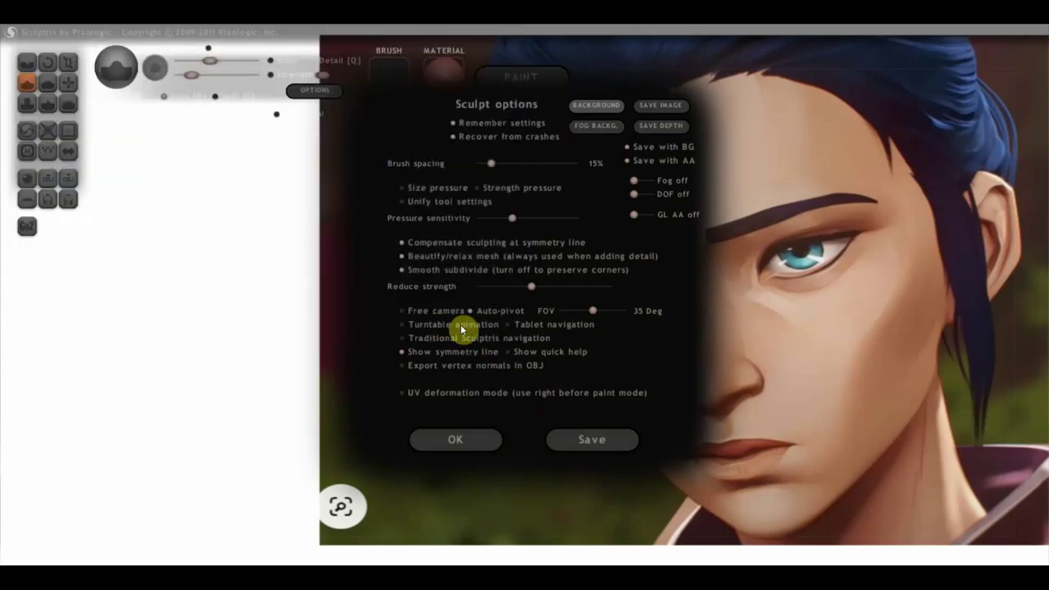
click(467, 443)
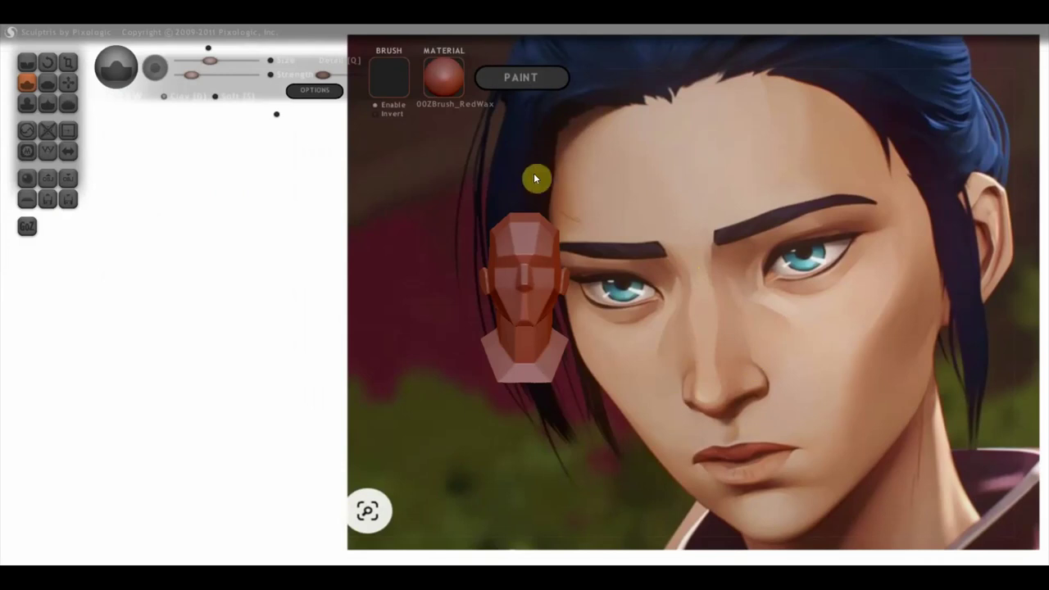
- Zoom in on the bust and move it into the blank area left of the face
scroll(621, 264, up, 3)
scroll(621, 264, up, 3)
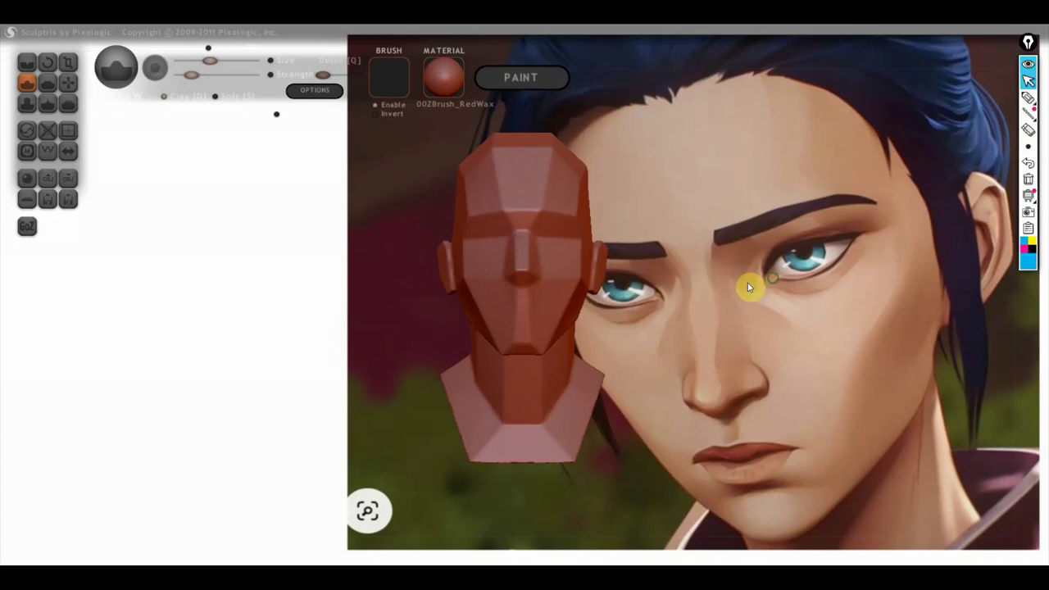
alt+drag(750, 287, 549, 322)
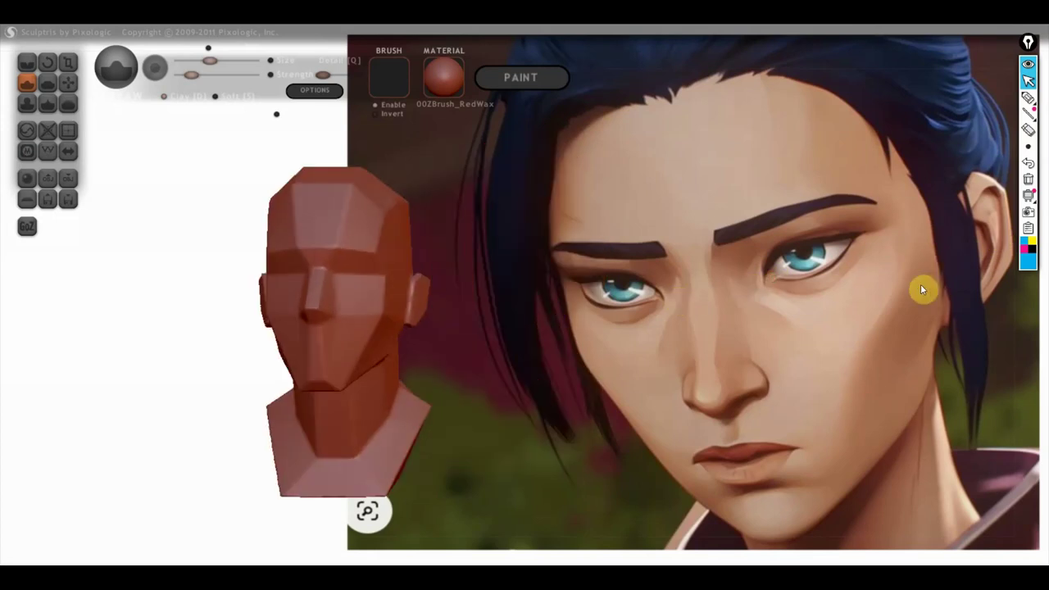
- Draw blue pen lines along the outer cheek, the jawline and the outer jaw plane edge
click(1028, 97)
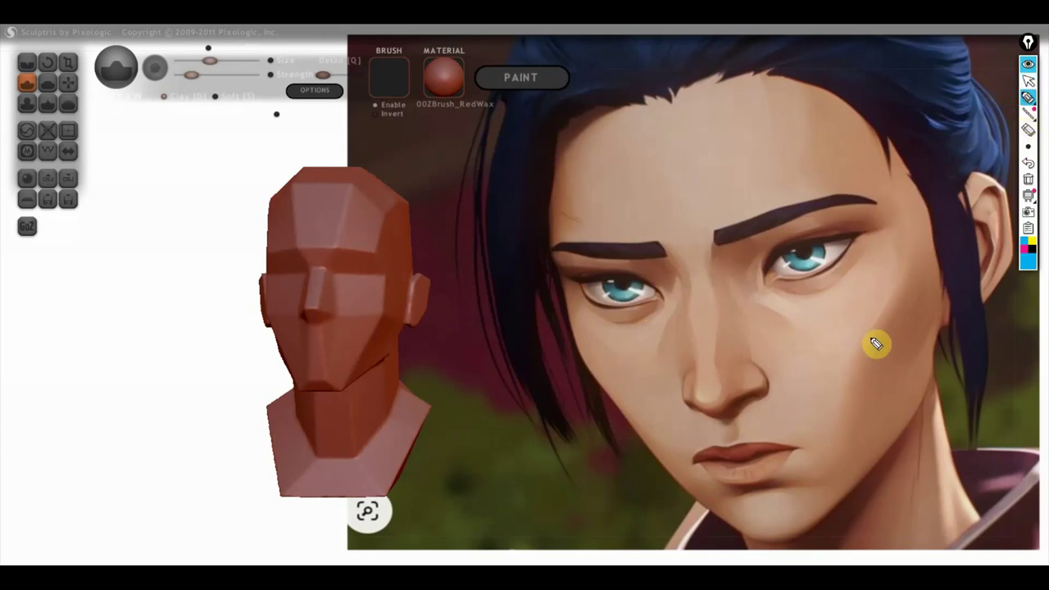
mouse_move(914, 232)
mouse_down()
mouse_move(894, 300)
mouse_move(853, 347)
mouse_up()
drag(849, 352, 846, 479)
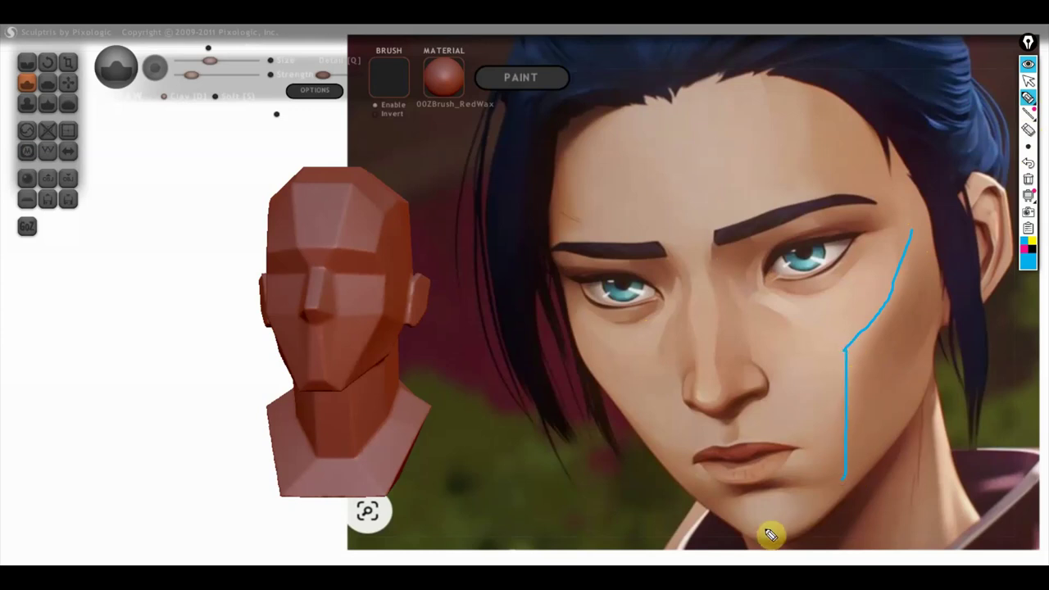
mouse_move(756, 541)
mouse_down()
mouse_move(791, 539)
mouse_move(820, 519)
mouse_up()
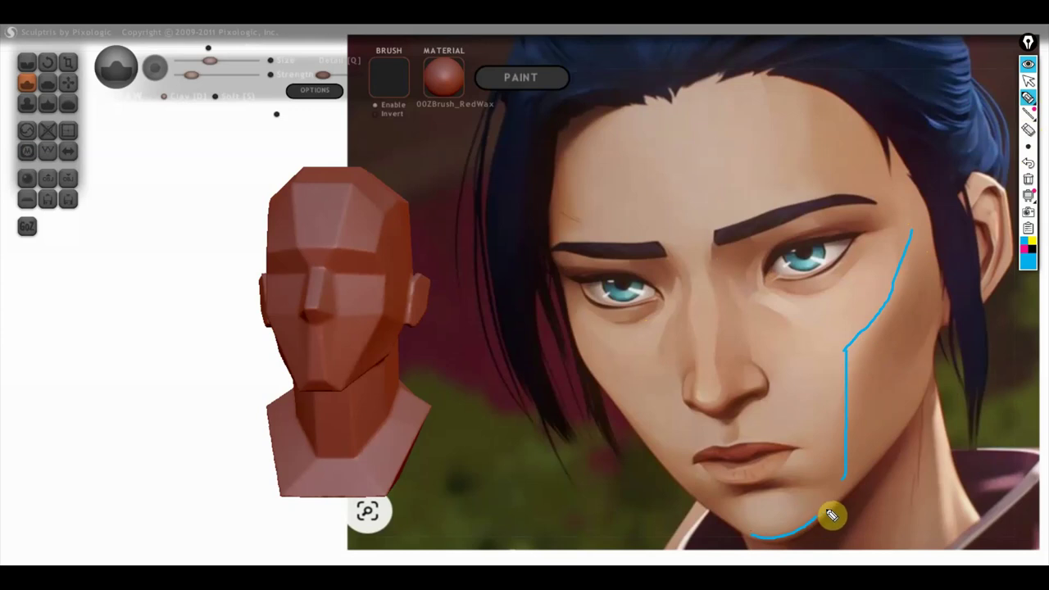
mouse_move(943, 284)
mouse_down()
mouse_move(915, 414)
mouse_move(887, 459)
mouse_move(820, 519)
mouse_up()
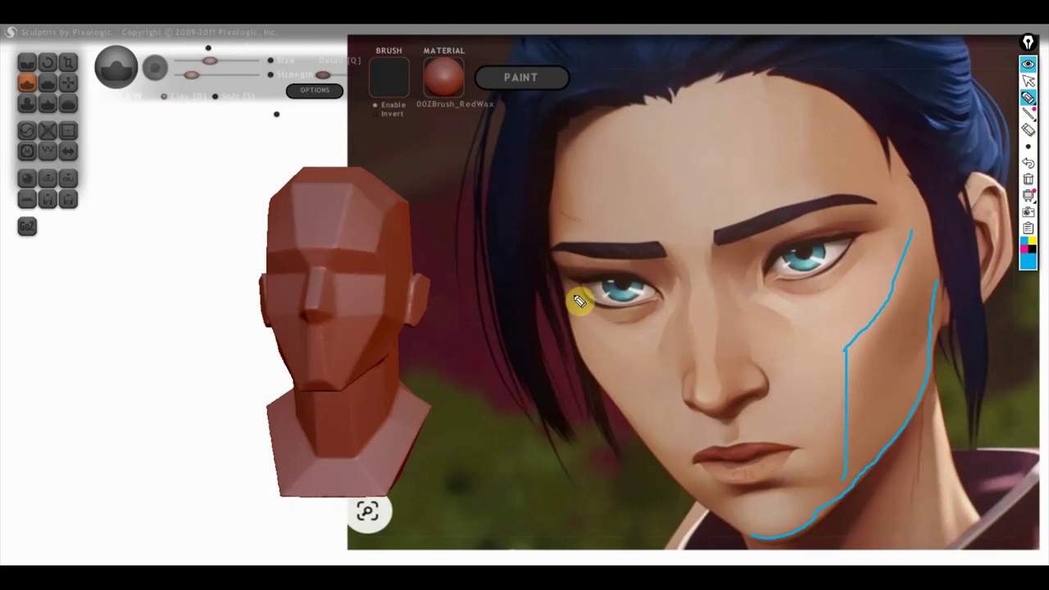
- Draw horizontal brow and under-eye lines plus vertical guides between the brows
drag(560, 285, 914, 215)
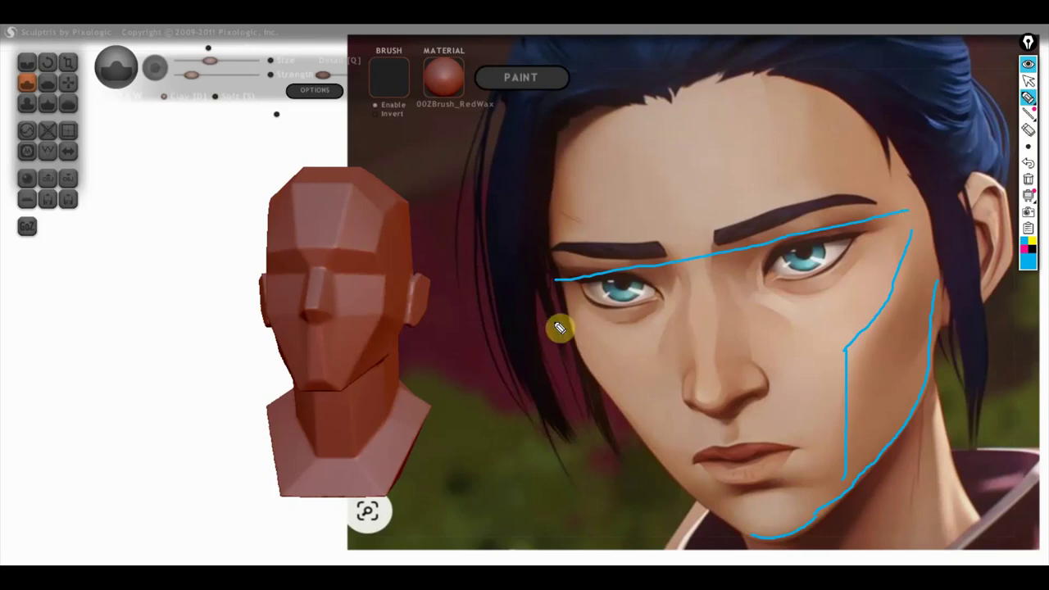
drag(559, 333, 904, 255)
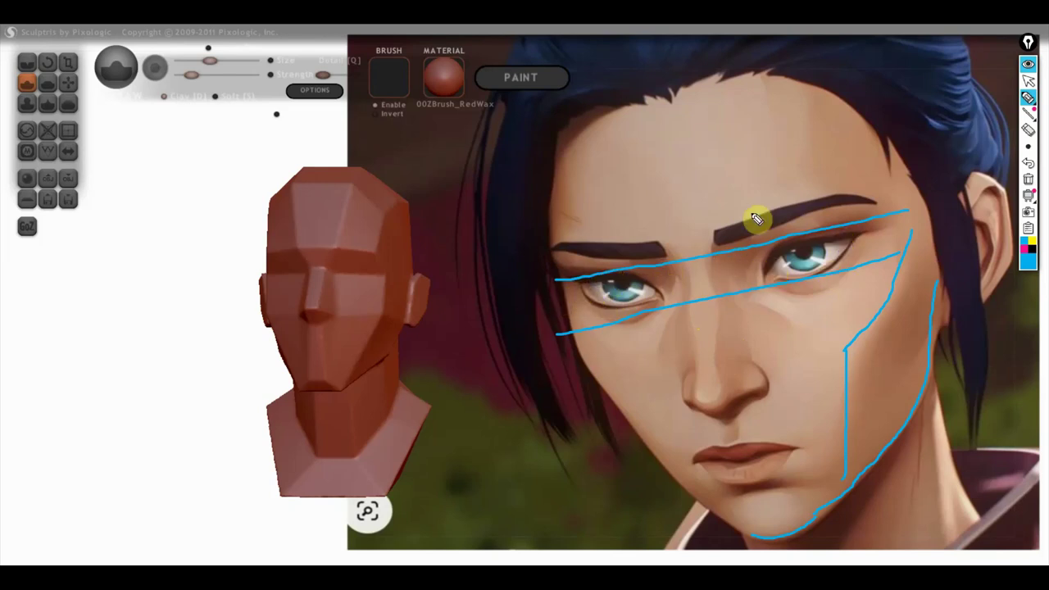
drag(730, 219, 744, 332)
drag(755, 219, 767, 312)
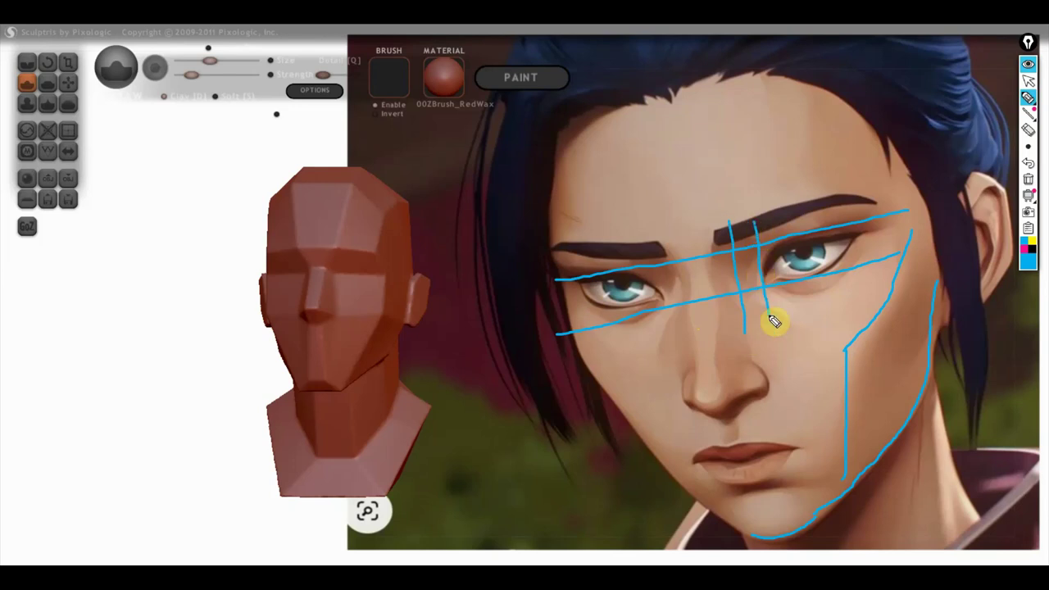
mouse_move(667, 243)
mouse_down()
mouse_move(680, 327)
mouse_move(648, 270)
mouse_move(660, 331)
mouse_up()
- Trace the nose bridge side, both nostrils, a line across the nose and the nose base
mouse_move(673, 266)
mouse_down()
mouse_move(691, 304)
mouse_move(702, 408)
mouse_move(726, 386)
mouse_move(705, 244)
mouse_up()
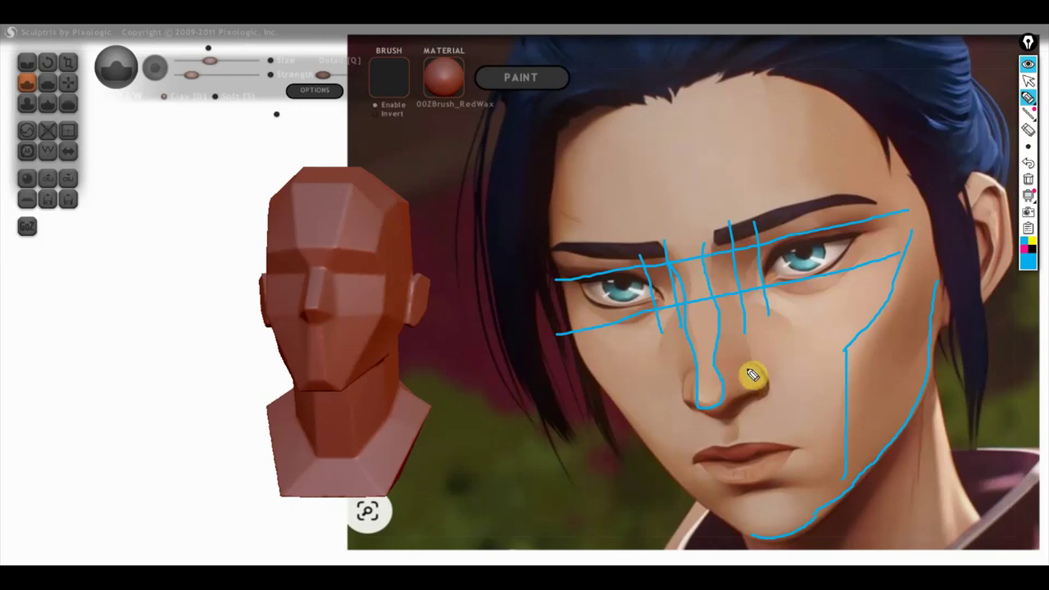
mouse_move(729, 414)
mouse_down()
mouse_move(768, 394)
mouse_move(749, 369)
mouse_up()
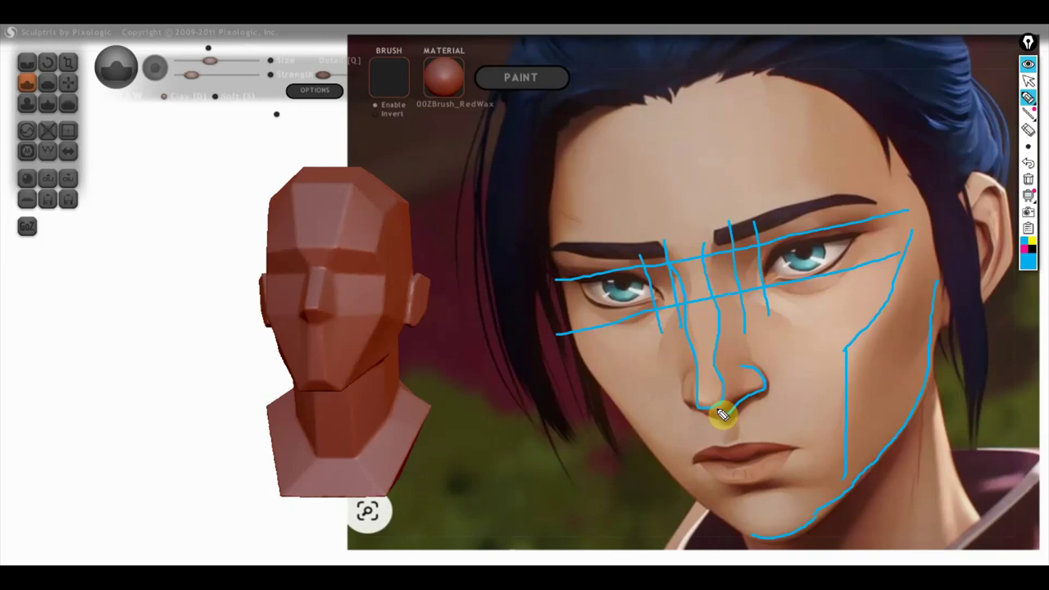
mouse_move(671, 382)
mouse_down()
mouse_move(726, 426)
mouse_move(722, 367)
mouse_up()
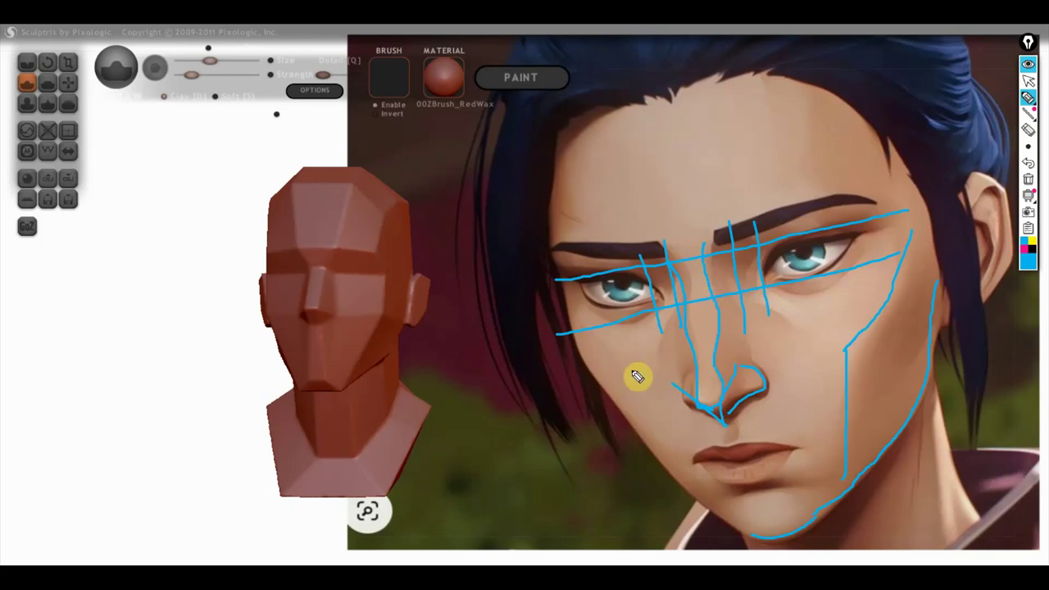
drag(637, 374, 816, 335)
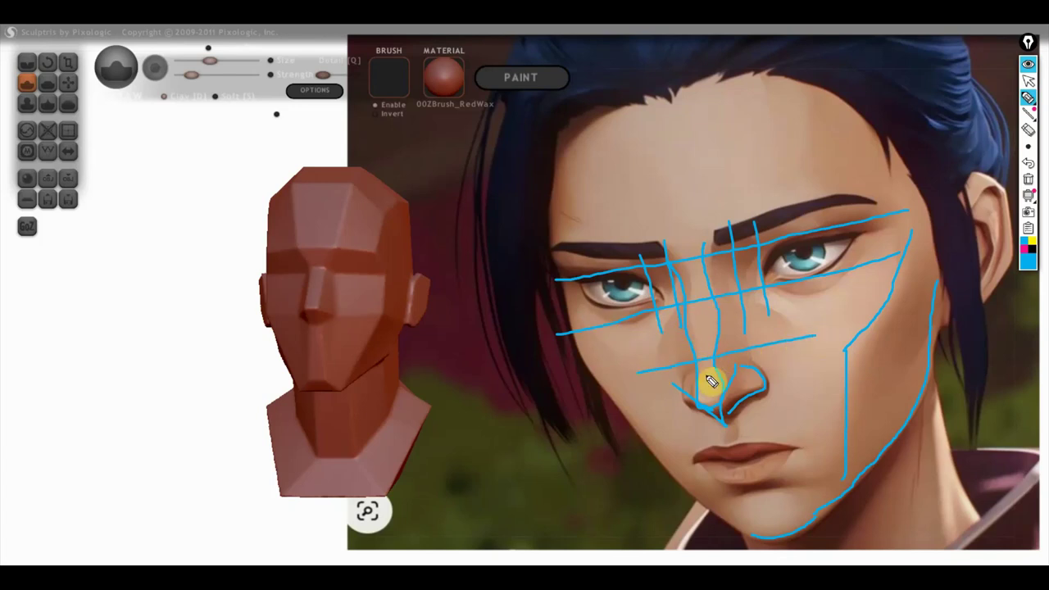
drag(669, 416, 751, 405)
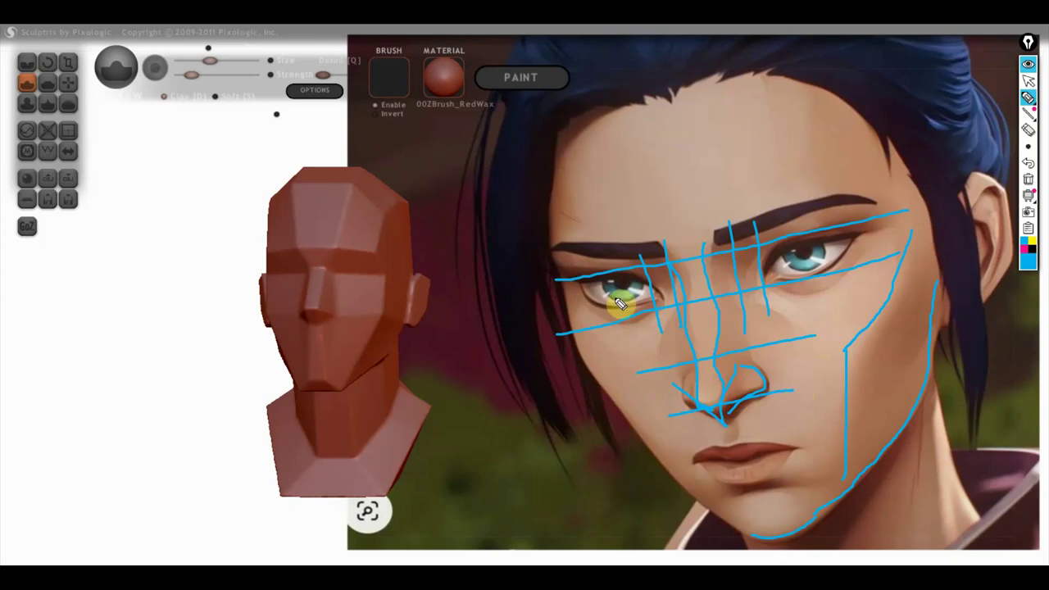
- Trace the left face side, a brow-to-bridge line and the left side of the nose tip
drag(544, 246, 584, 341)
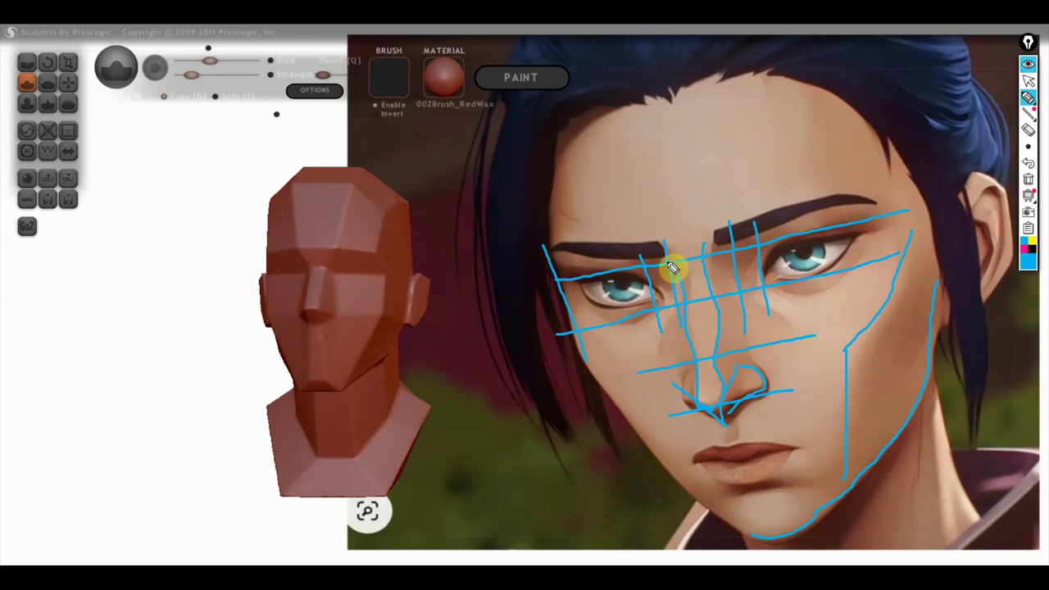
drag(685, 215, 701, 304)
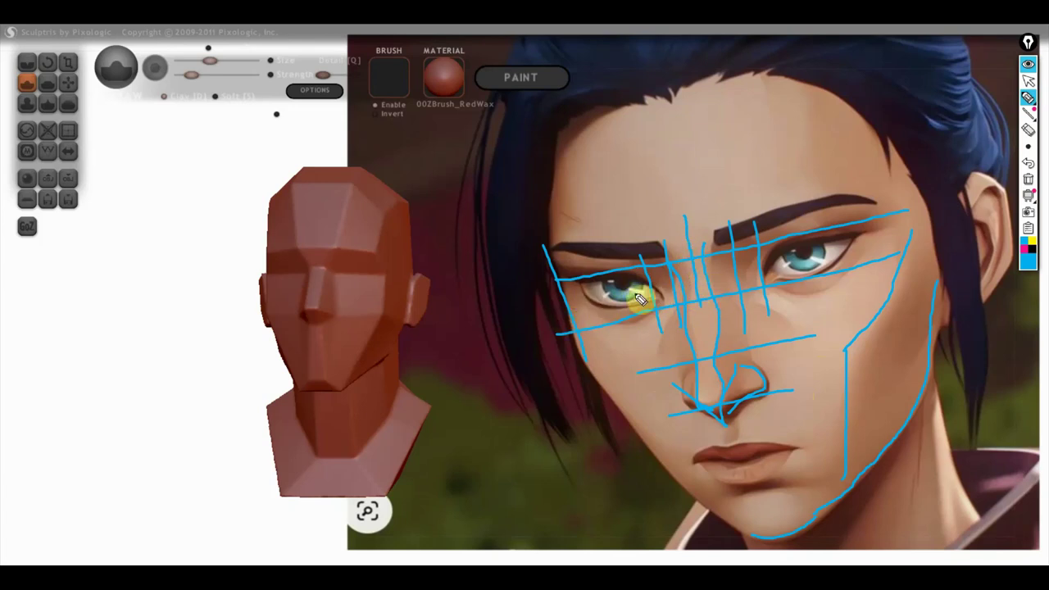
mouse_move(707, 397)
mouse_down()
mouse_move(714, 369)
mouse_move(726, 397)
mouse_up()
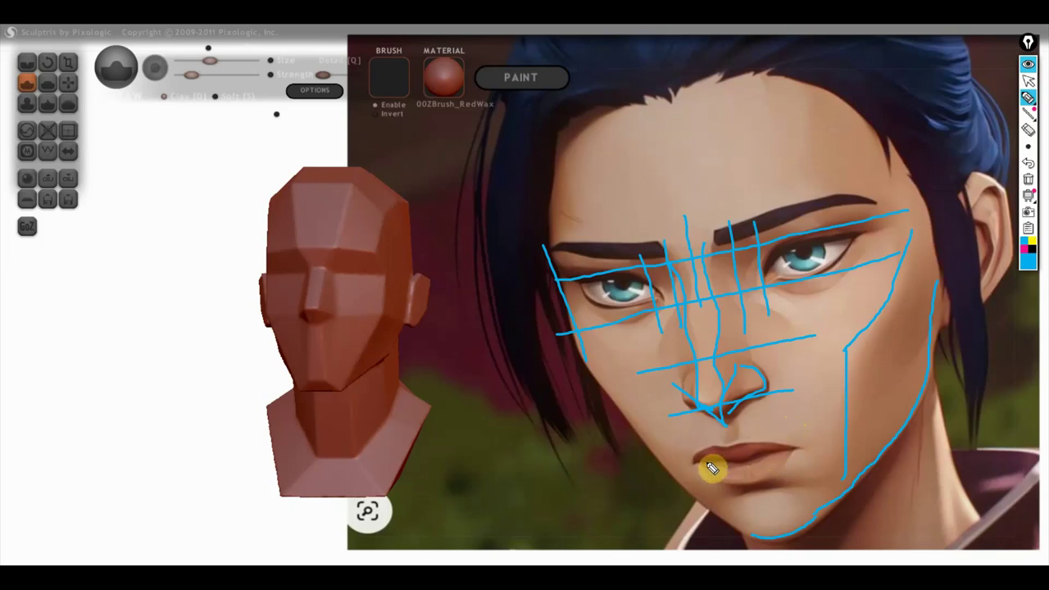
- Outline the lips and mouth corners, and mark the forehead height down to the eyebrow
mouse_move(697, 464)
mouse_down()
mouse_move(791, 451)
mouse_move(797, 464)
mouse_up()
mouse_move(690, 447)
mouse_down()
mouse_move(740, 480)
mouse_move(787, 459)
mouse_up()
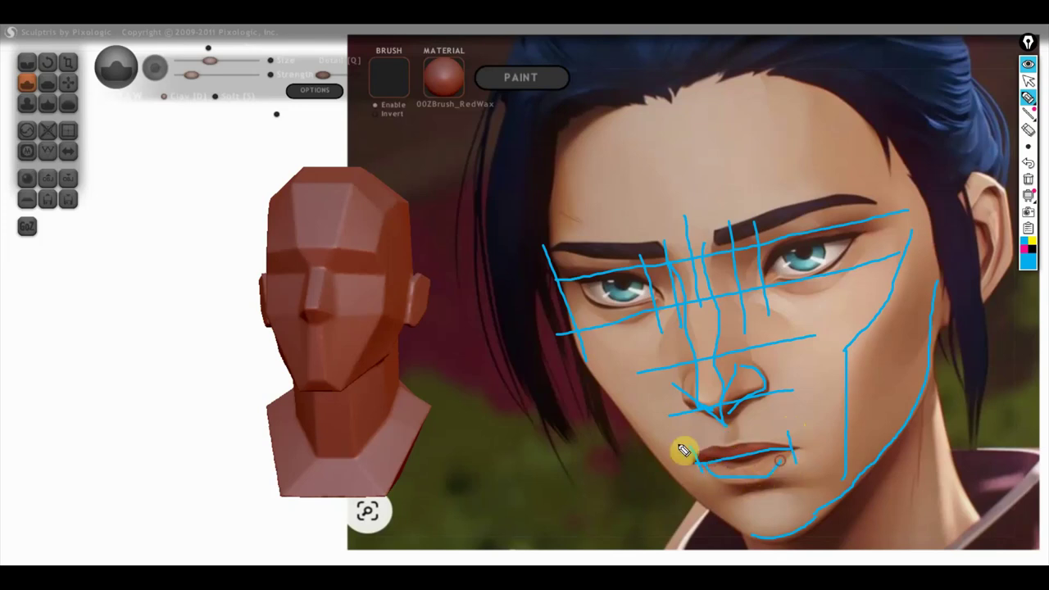
mouse_move(703, 462)
mouse_down()
mouse_move(713, 440)
mouse_move(792, 441)
mouse_up()
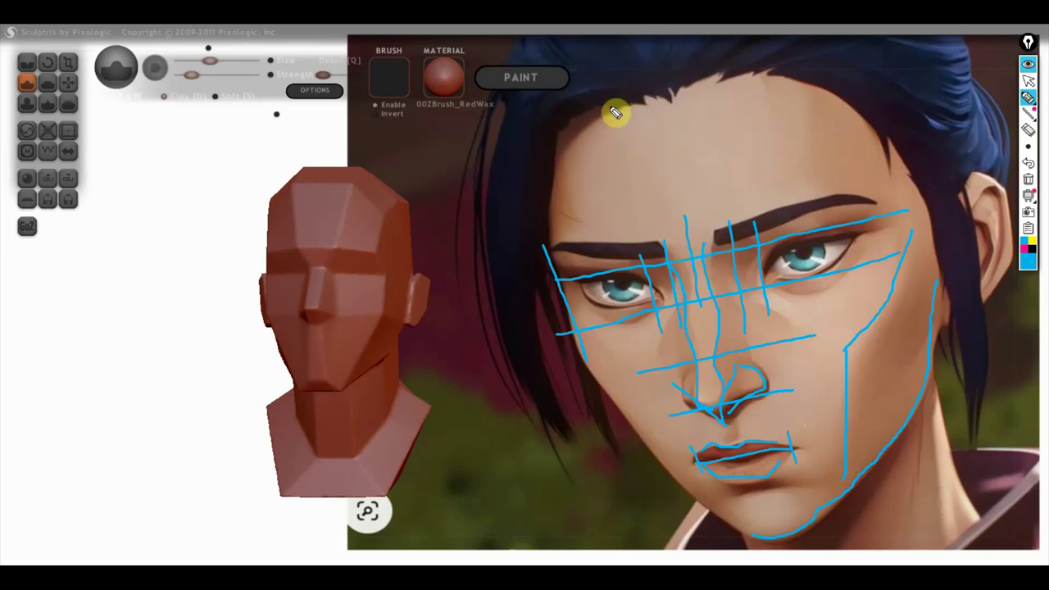
drag(592, 120, 615, 254)
- Draw the hairline, both temple edges and an arrow measuring the forehead width
mouse_move(604, 134)
mouse_down()
mouse_move(565, 133)
mouse_move(757, 73)
mouse_up()
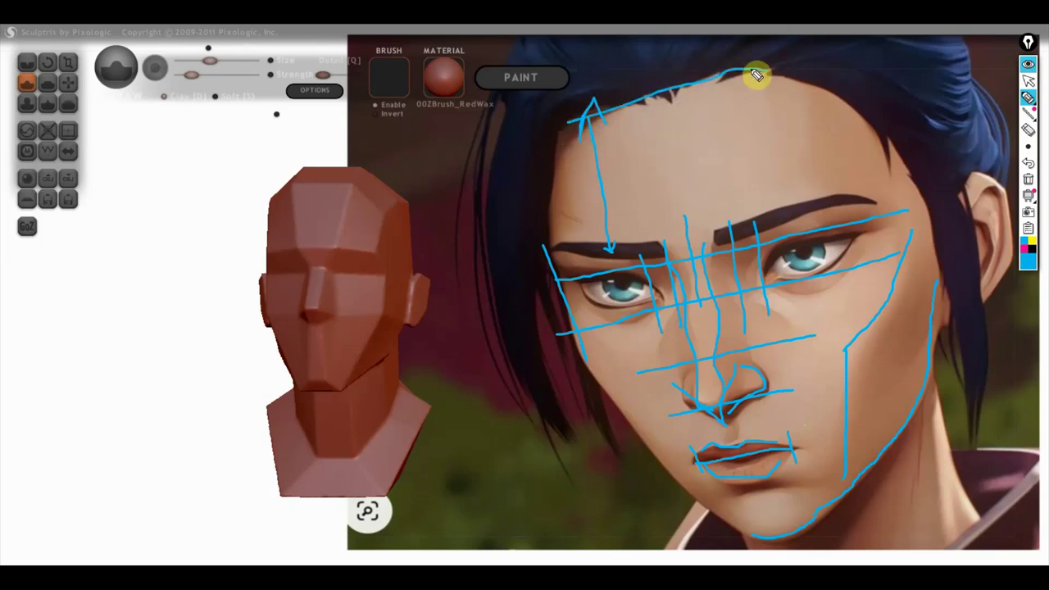
drag(820, 87, 836, 188)
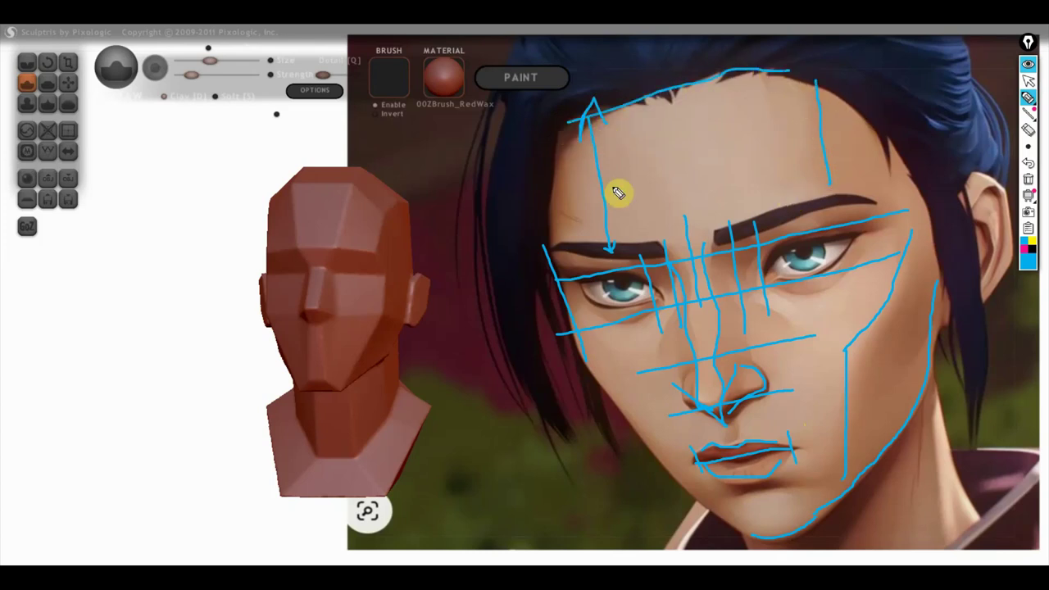
drag(558, 141, 566, 248)
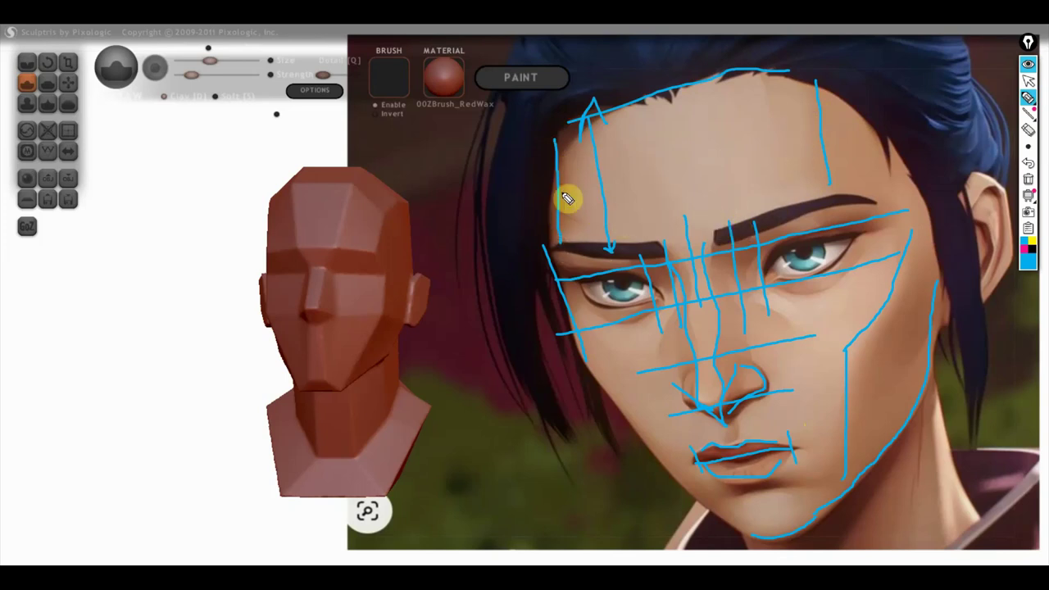
drag(570, 195, 819, 139)
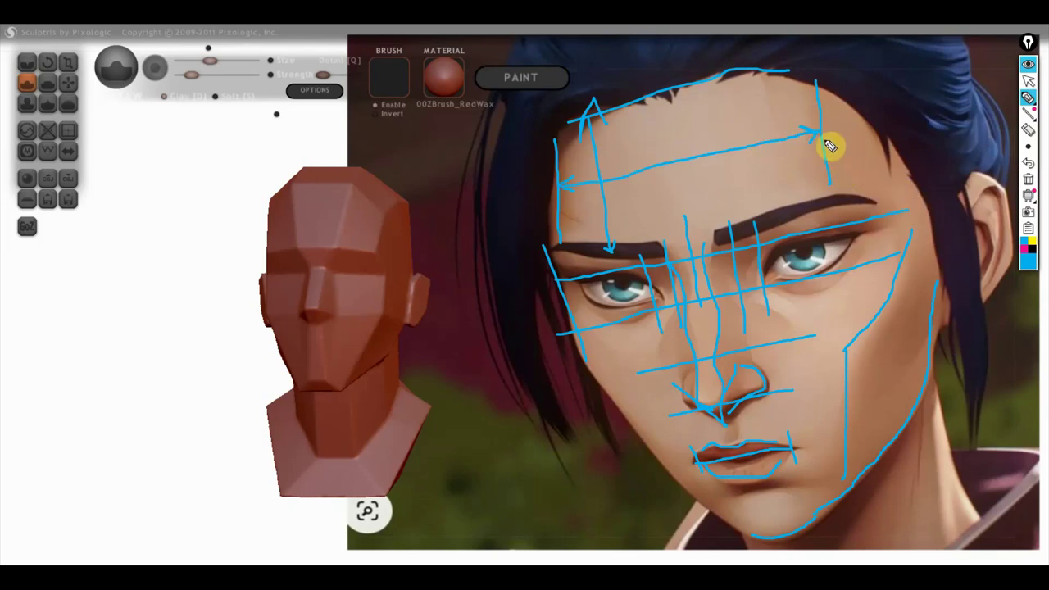
drag(820, 133, 919, 205)
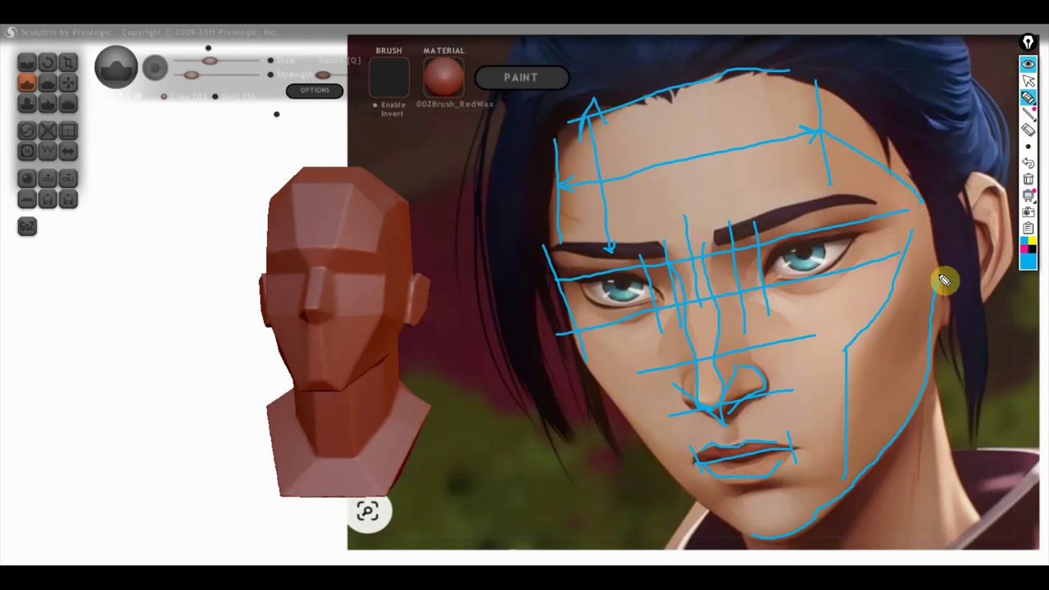
- Trace the right jaw side and extend the left cheek line, then wipe all guide lines
drag(941, 268, 933, 393)
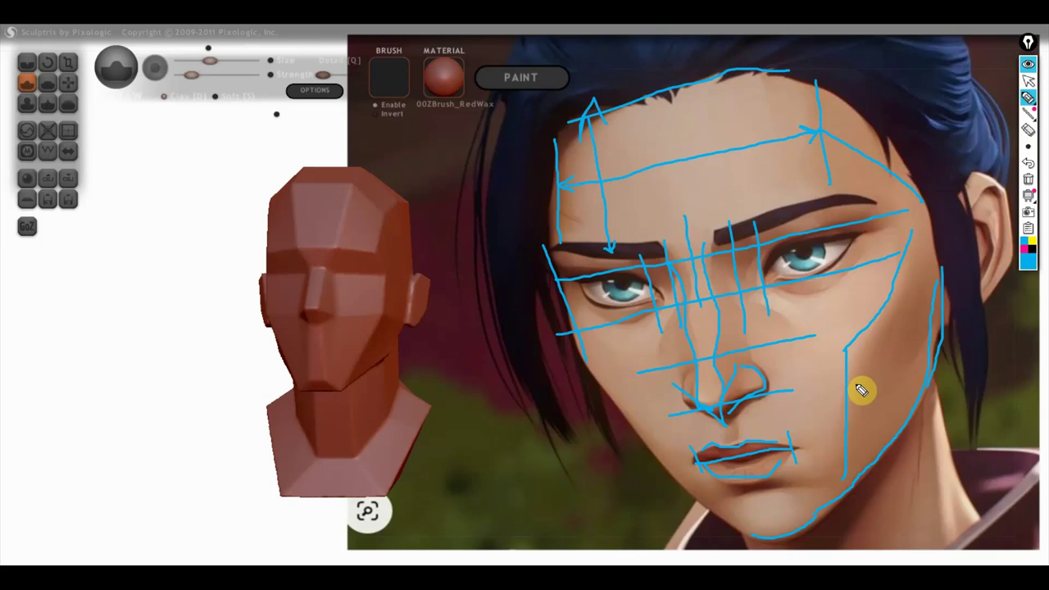
mouse_move(571, 328)
mouse_down()
mouse_move(581, 375)
mouse_move(615, 390)
mouse_up()
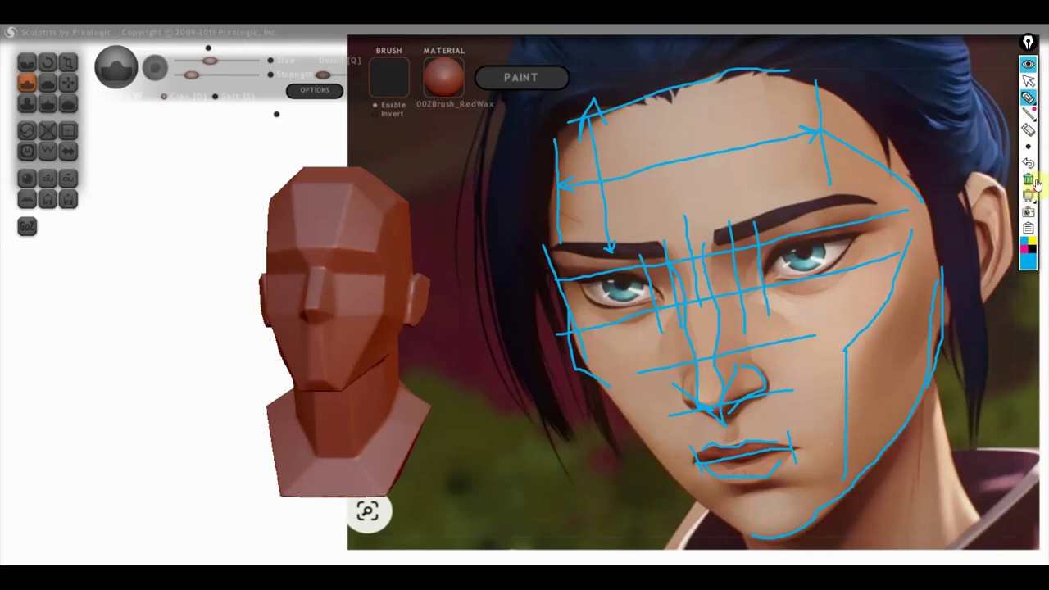
click(1030, 181)
click(1028, 99)
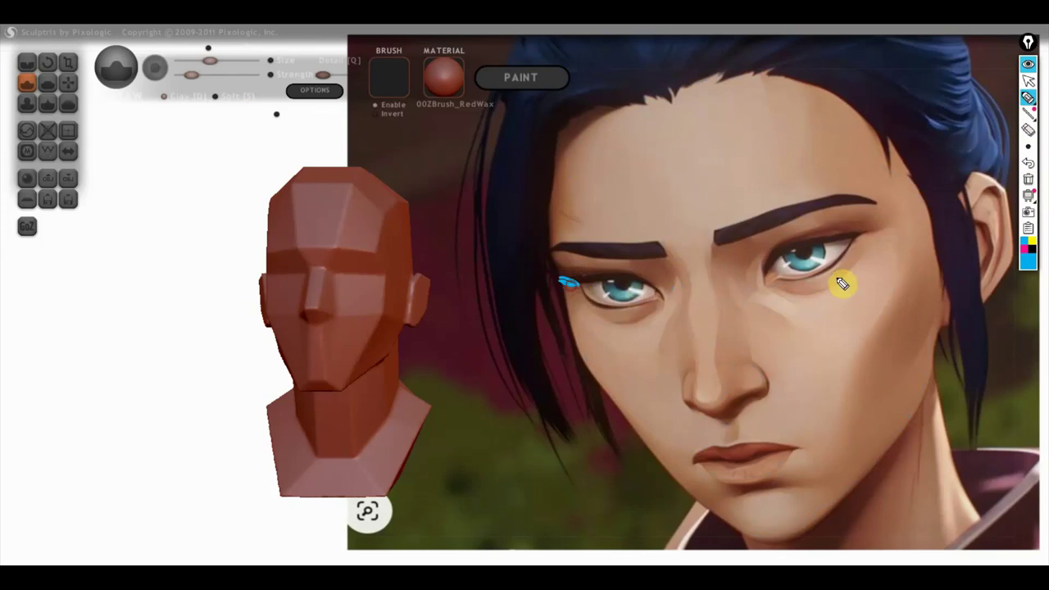
- Draw eyelid outlines and outer-corner flicks on both eyes, plus a left cheek line to the chin
drag(777, 269, 854, 237)
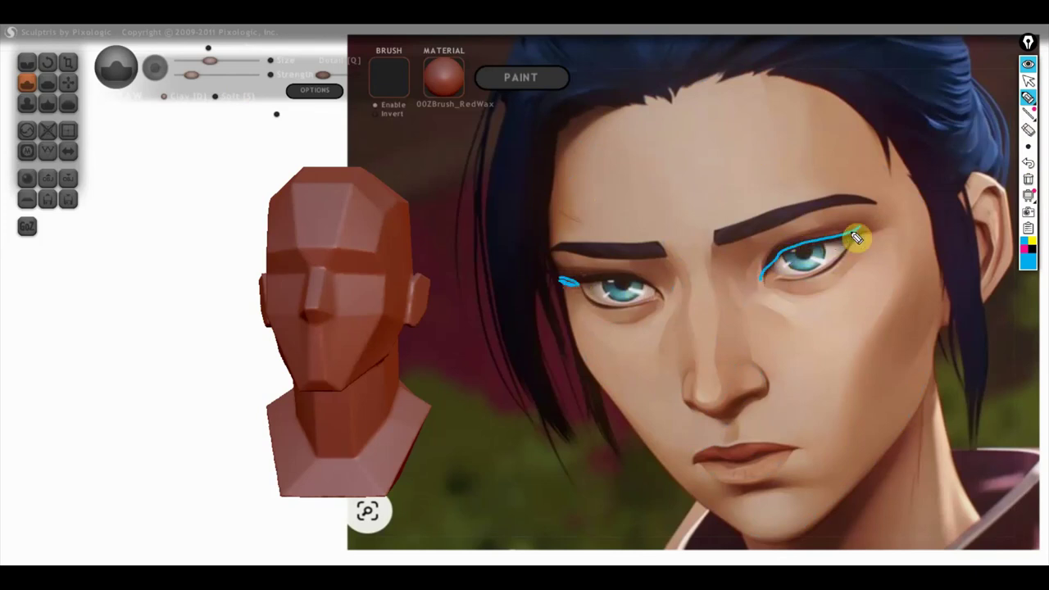
drag(763, 279, 869, 233)
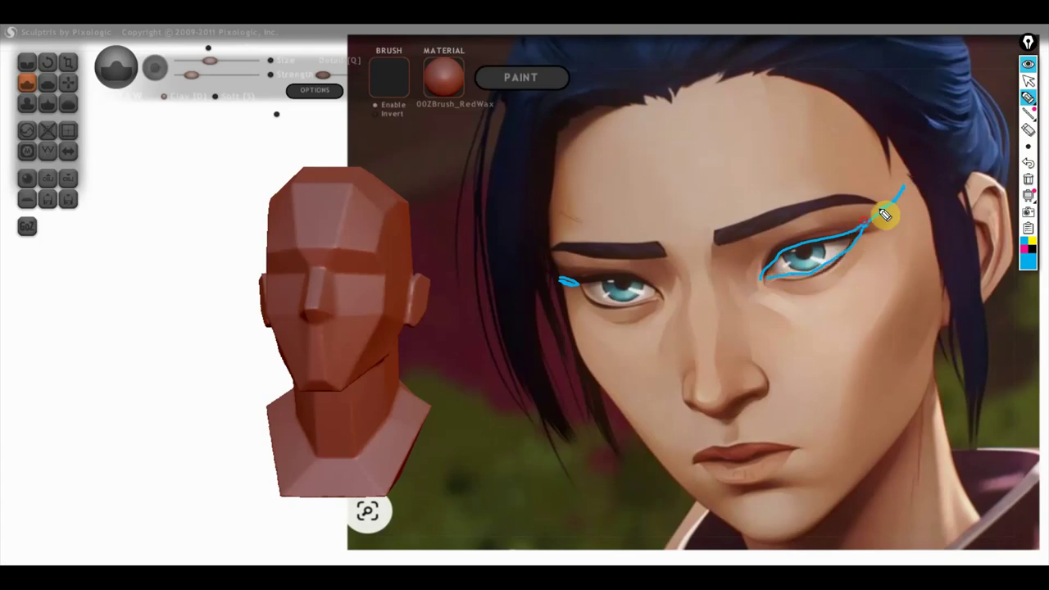
drag(867, 231, 914, 204)
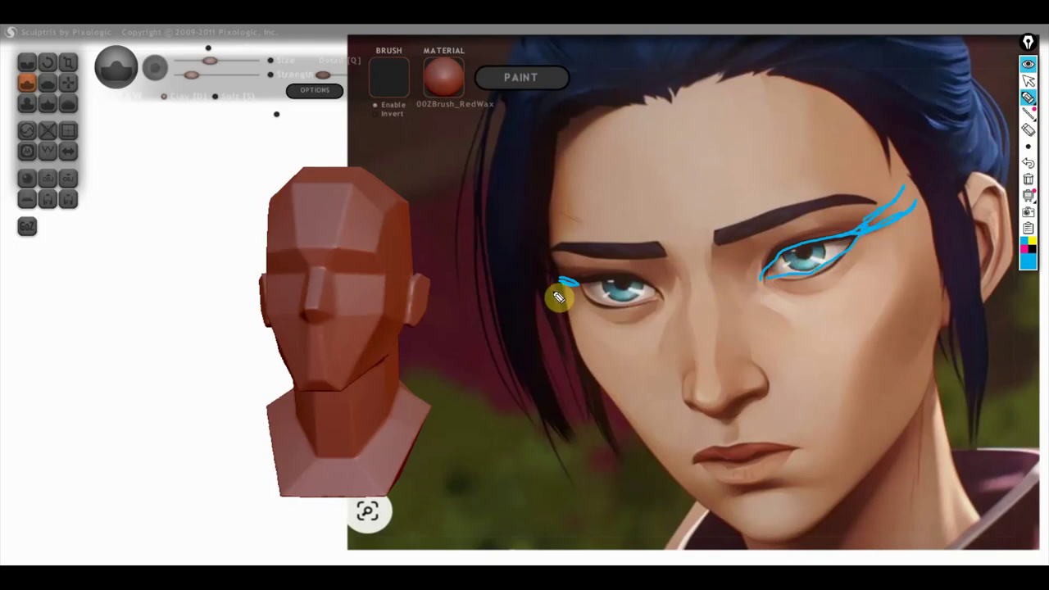
mouse_move(582, 290)
mouse_down()
mouse_move(534, 271)
mouse_move(558, 252)
mouse_up()
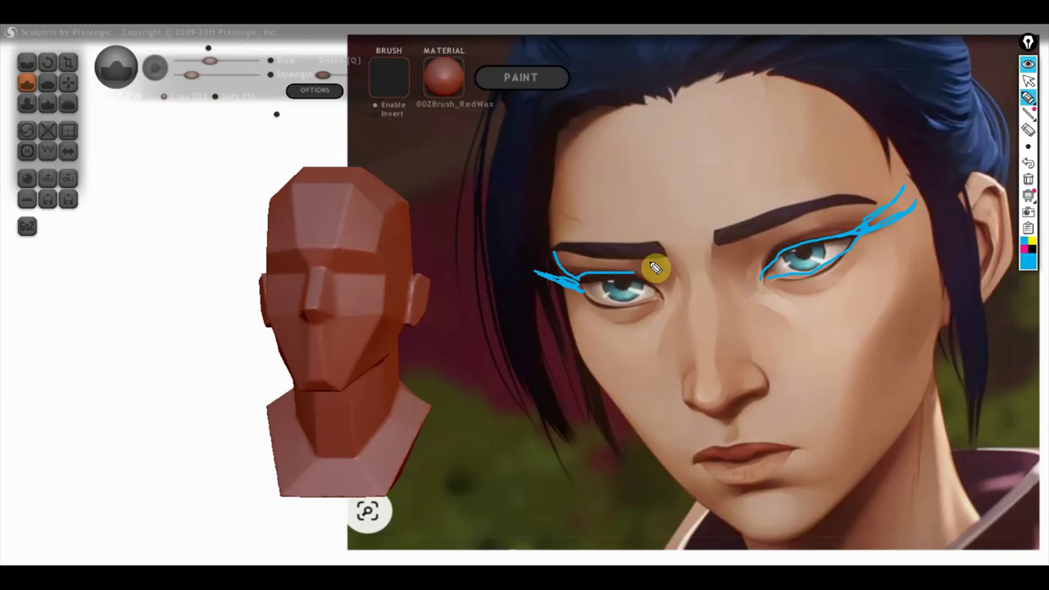
drag(644, 282, 617, 259)
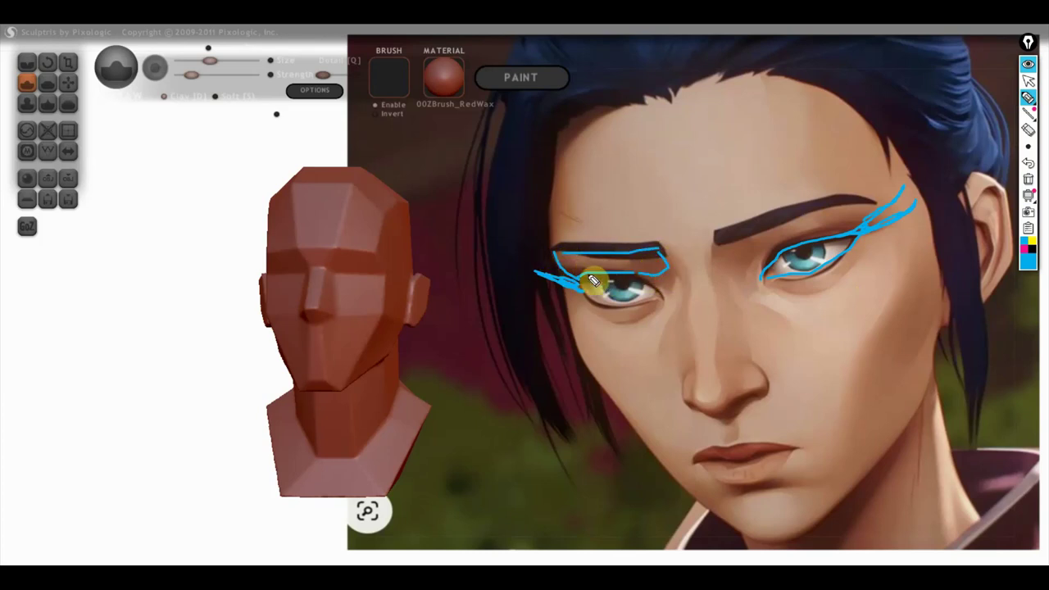
mouse_move(570, 302)
mouse_down()
mouse_move(675, 481)
mouse_move(742, 532)
mouse_up()
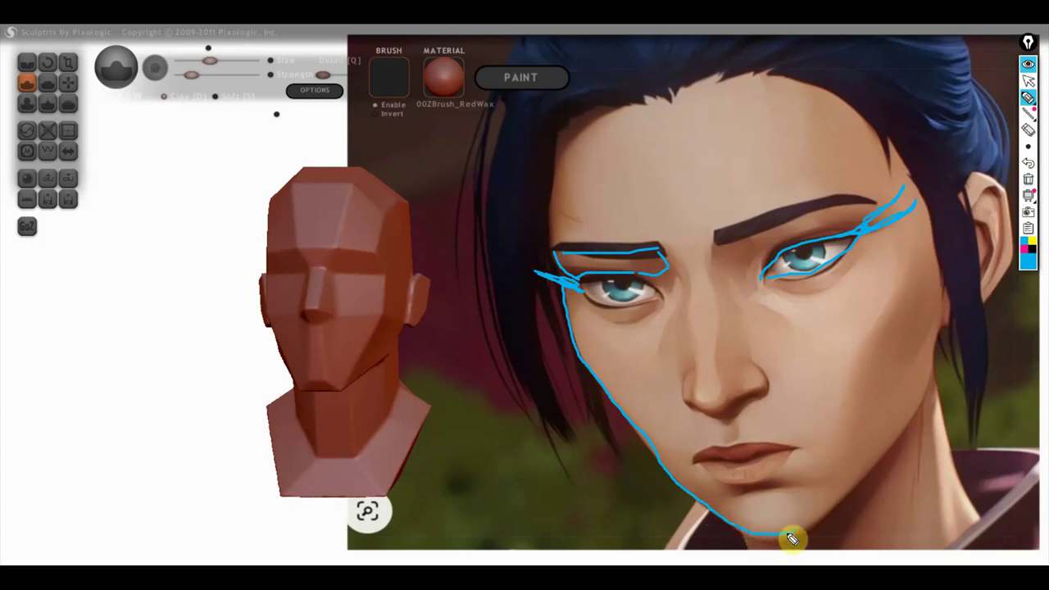
- Add a jaw extension, an eye-to-chin diagonal, a cheek zigzag and the left face edge line
drag(817, 528, 854, 484)
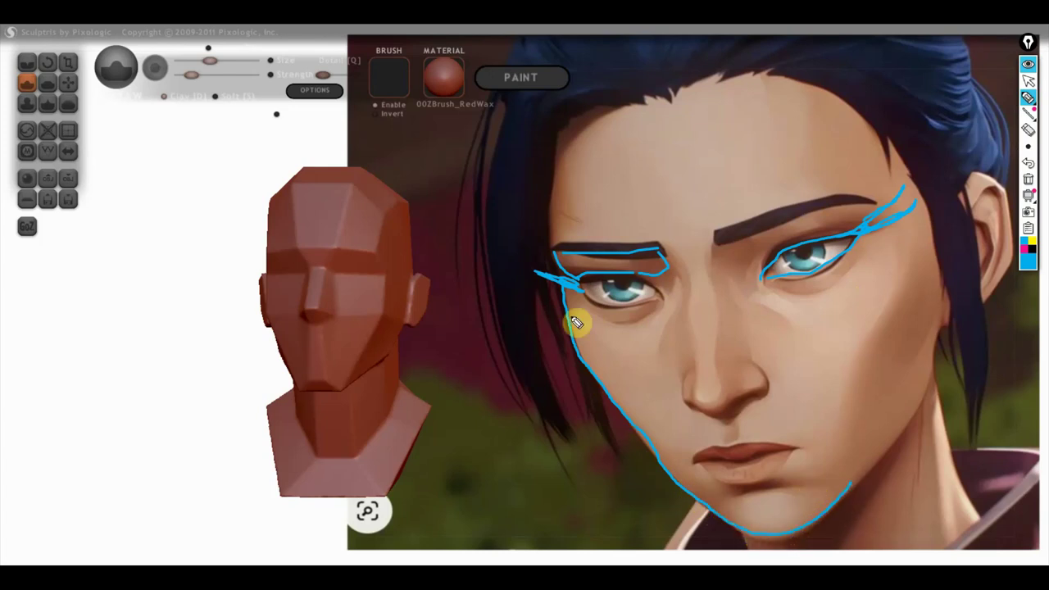
mouse_move(567, 282)
mouse_down()
mouse_move(679, 399)
mouse_move(836, 511)
mouse_up()
mouse_move(596, 314)
mouse_down()
mouse_move(614, 375)
mouse_move(686, 391)
mouse_move(707, 490)
mouse_move(773, 506)
mouse_up()
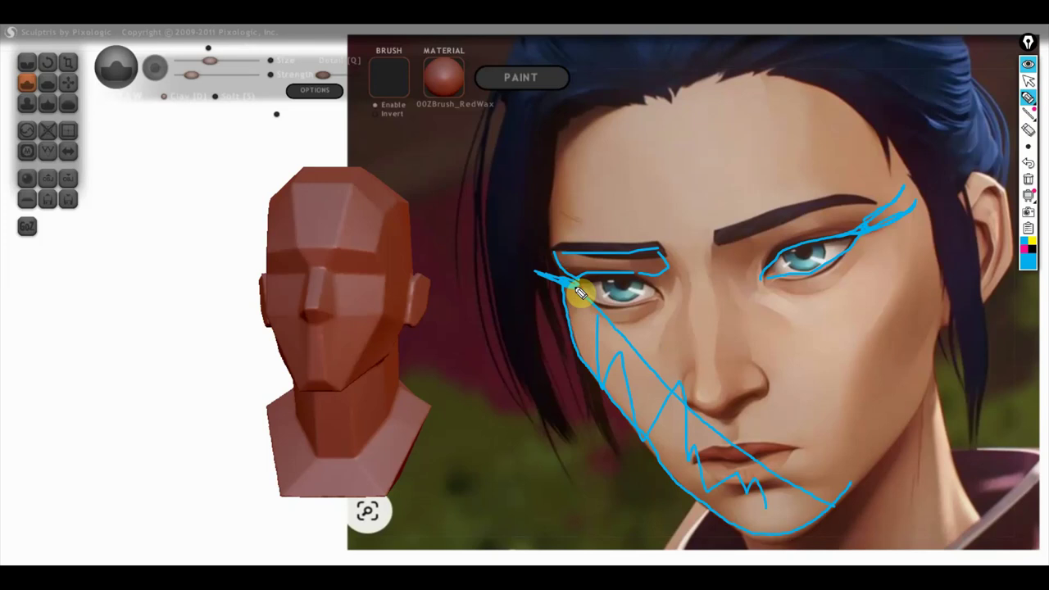
drag(574, 293, 569, 338)
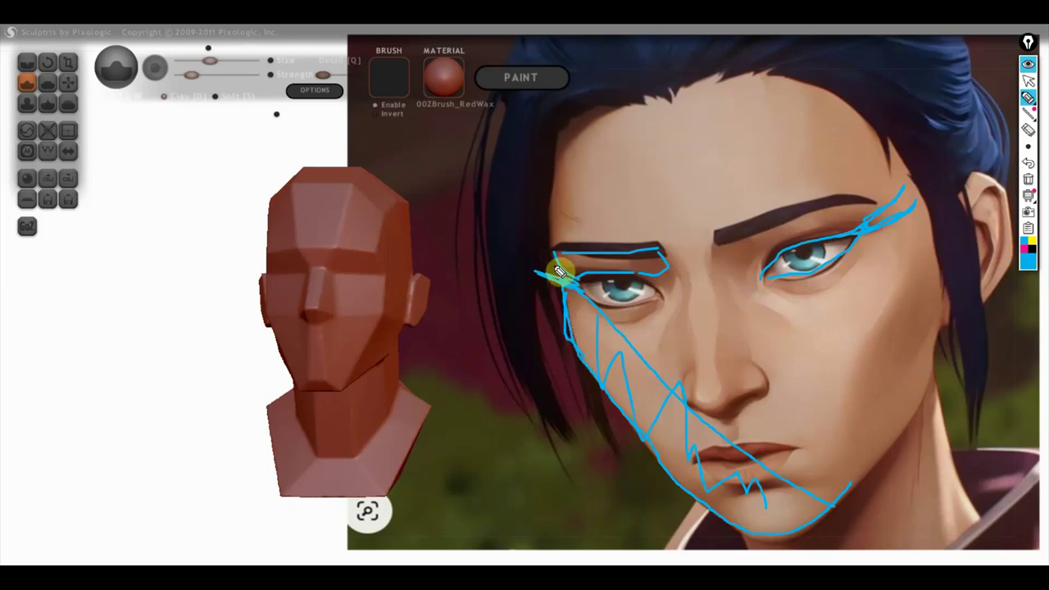
drag(563, 115, 566, 273)
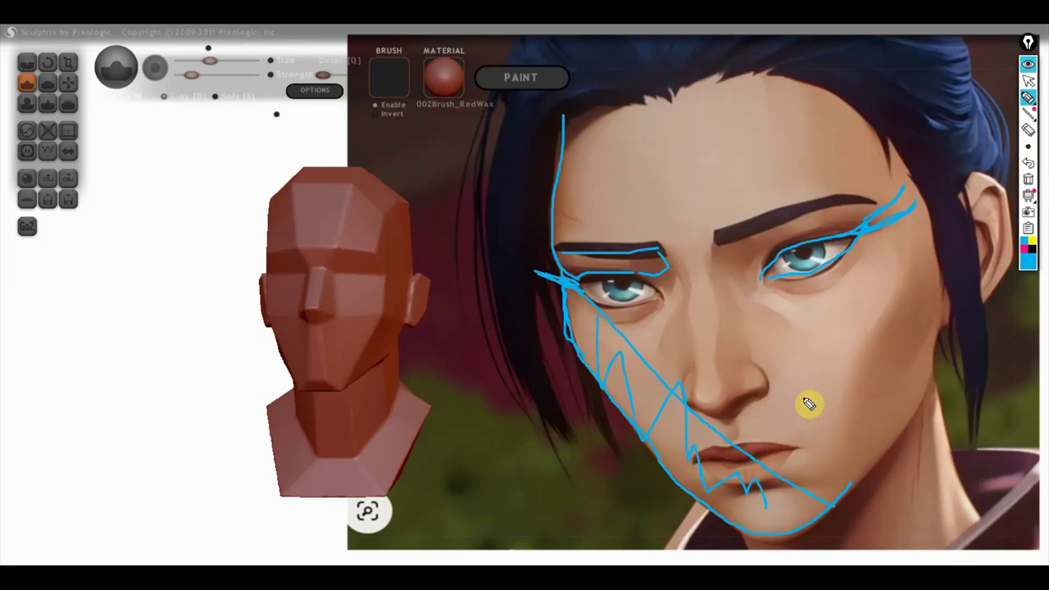
- Sketch blue plane lines along the reference's nose-to-jaw curve, upper lip, cheek and nose sides
mouse_move(772, 380)
mouse_down()
mouse_move(847, 445)
mouse_move(828, 487)
mouse_move(799, 490)
mouse_move(786, 475)
mouse_move(826, 450)
mouse_up()
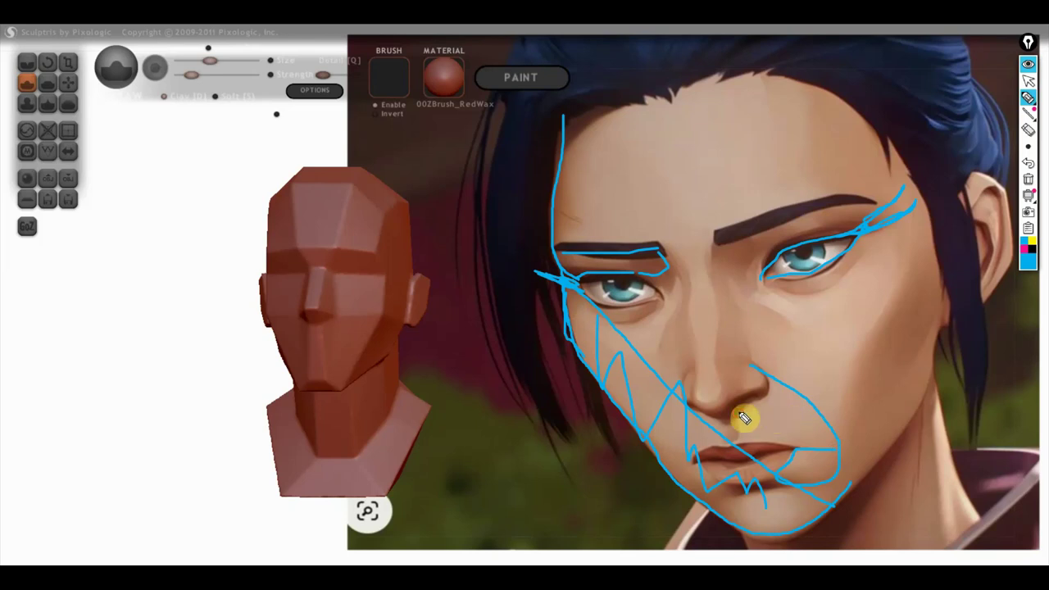
drag(744, 445, 801, 443)
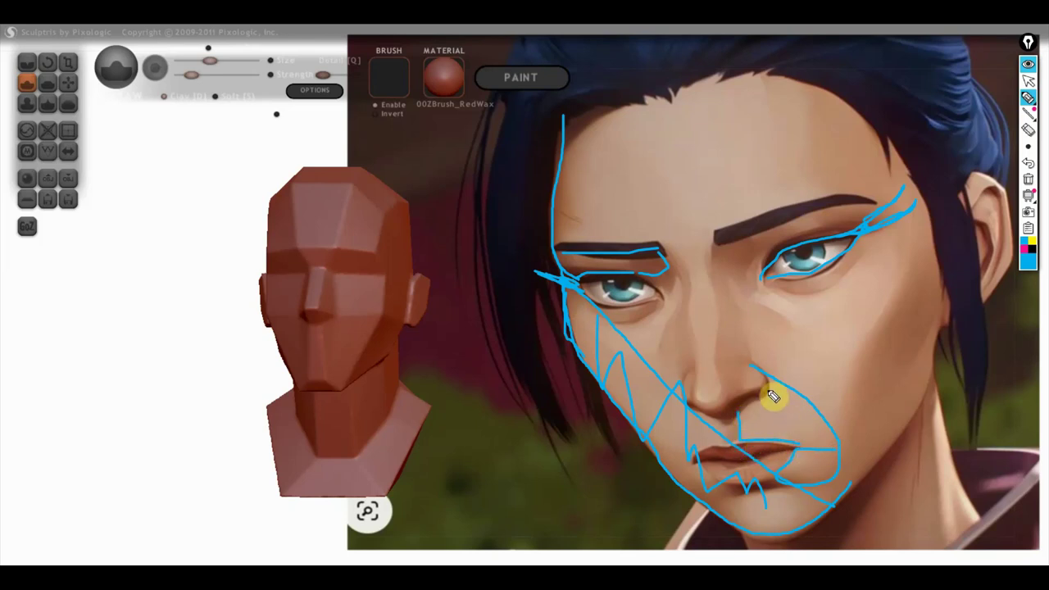
mouse_move(766, 405)
mouse_down()
mouse_move(758, 431)
mouse_move(793, 440)
mouse_up()
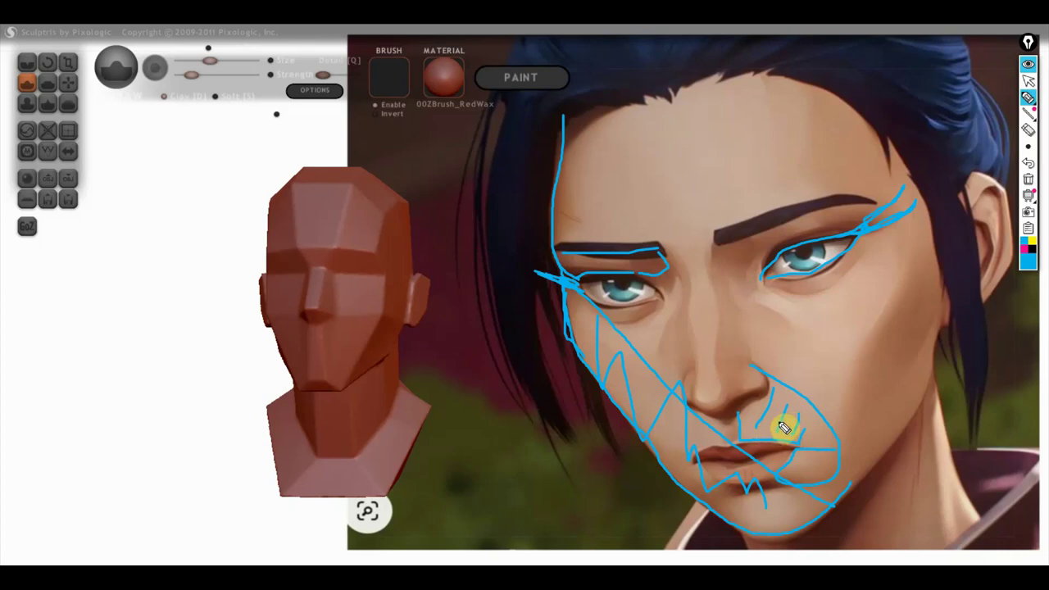
drag(855, 370, 851, 444)
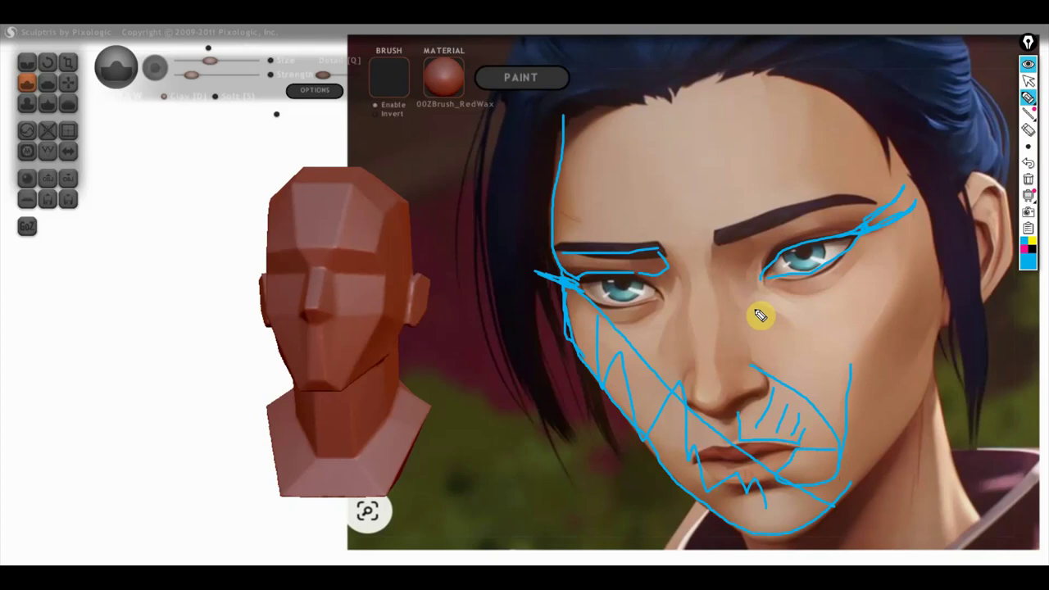
drag(746, 324, 748, 353)
drag(722, 291, 752, 307)
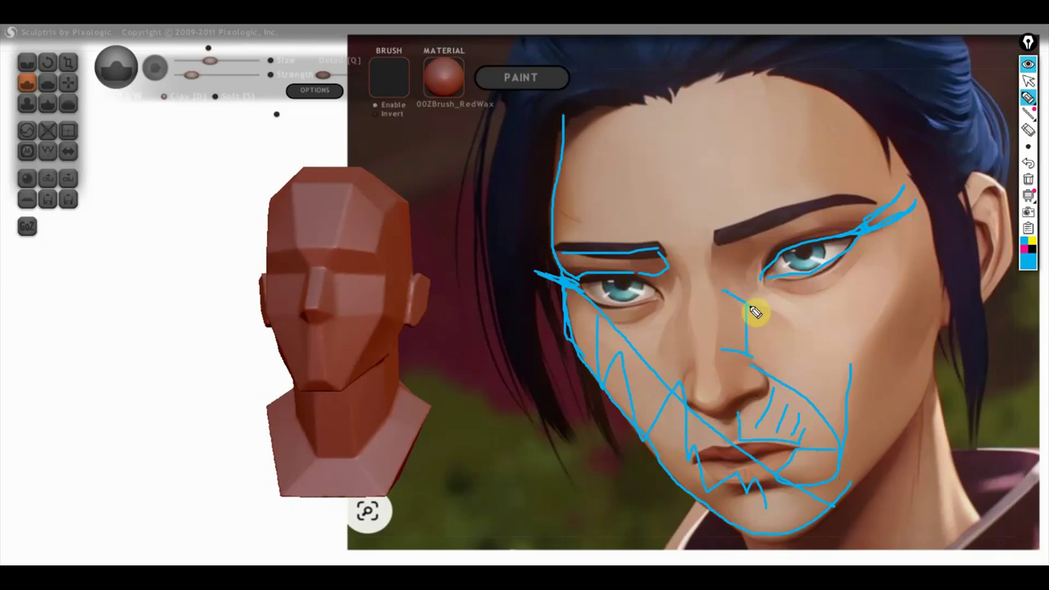
drag(711, 255, 728, 392)
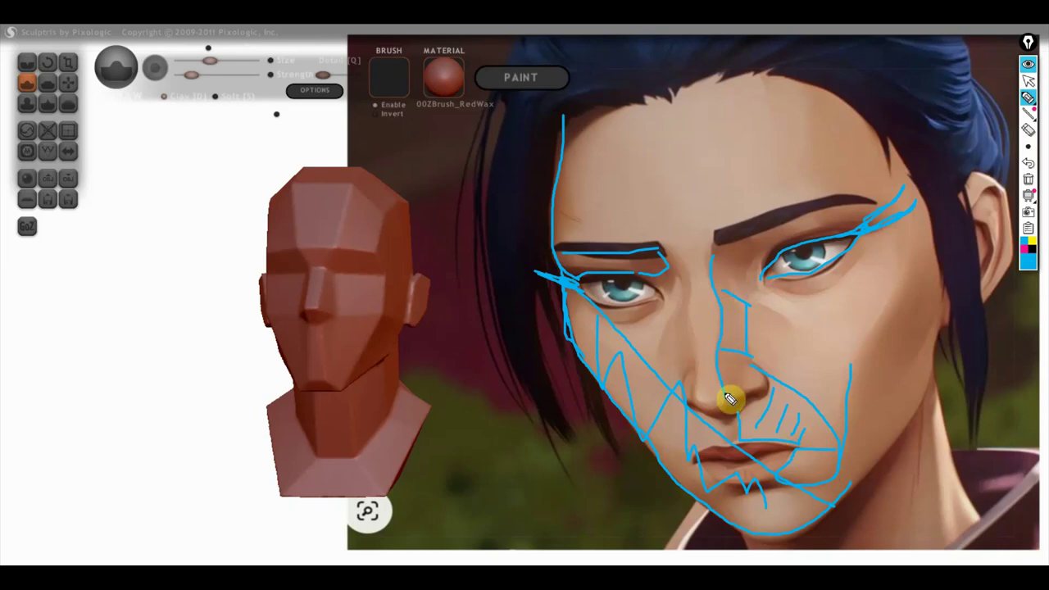
- Add blue diagonal, zigzag and vertical plane lines across the reference's right cheek and jawline
drag(748, 305, 876, 378)
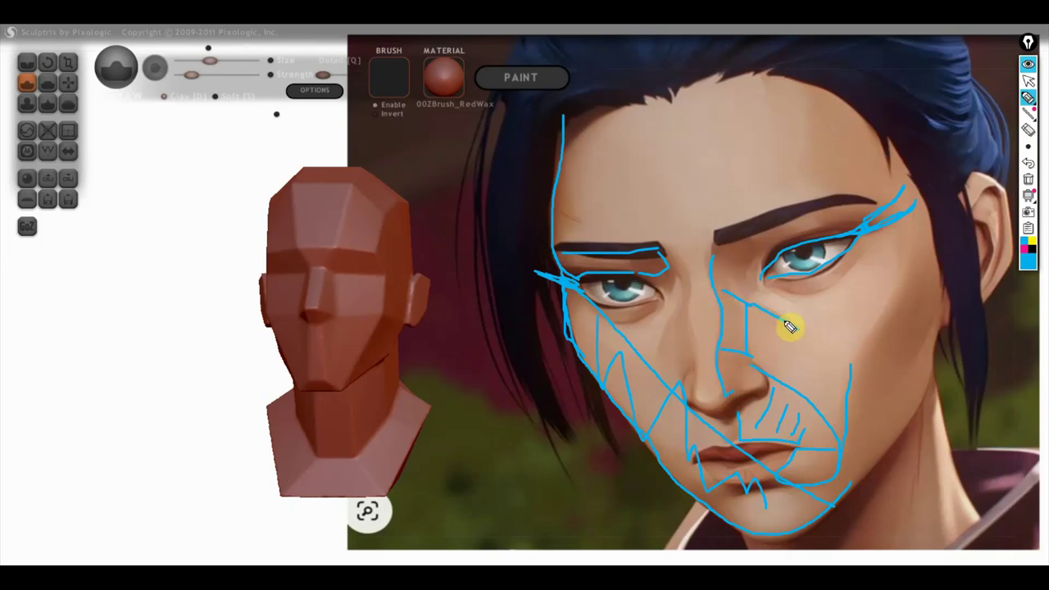
mouse_move(767, 320)
mouse_down()
mouse_move(792, 382)
mouse_move(856, 381)
mouse_up()
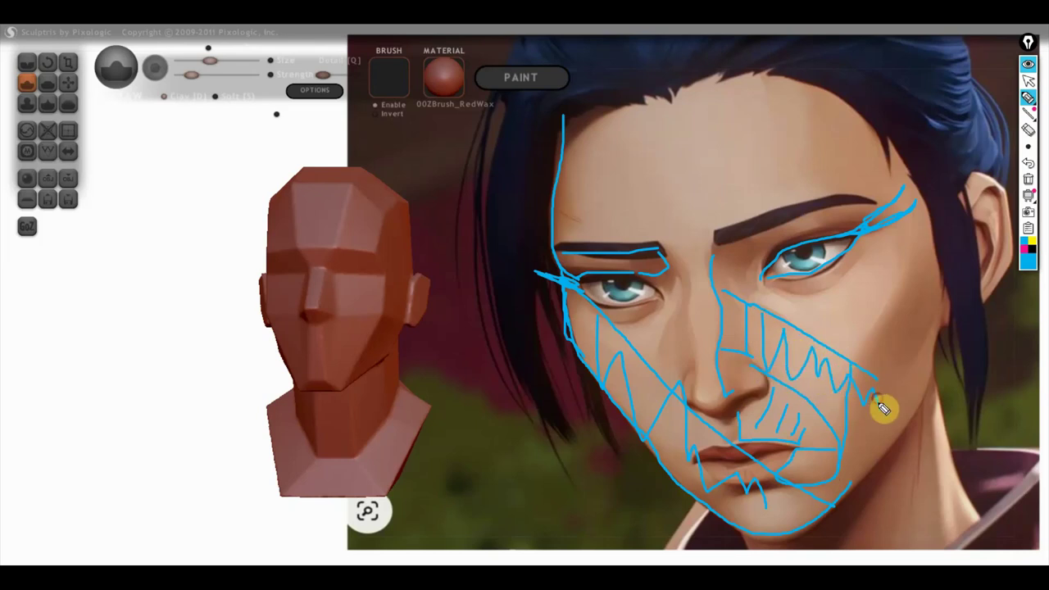
drag(927, 317, 875, 377)
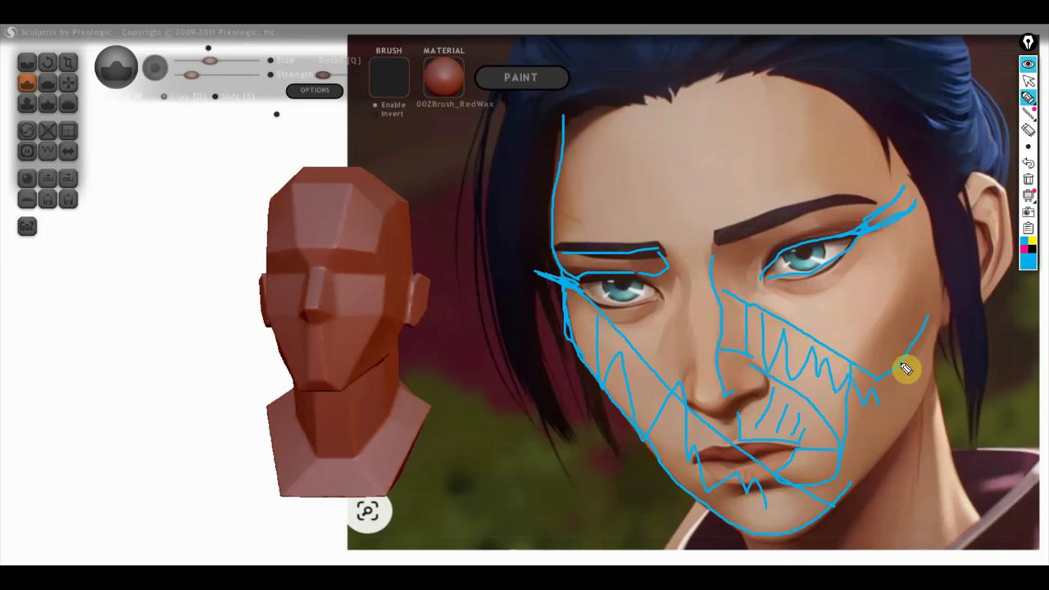
drag(915, 224, 863, 353)
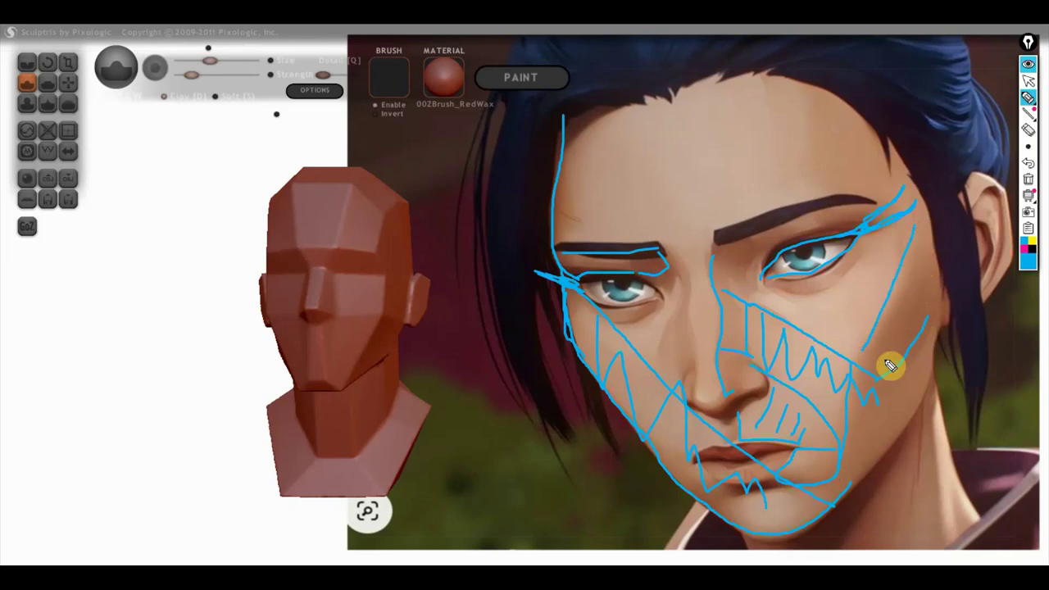
drag(889, 336, 870, 439)
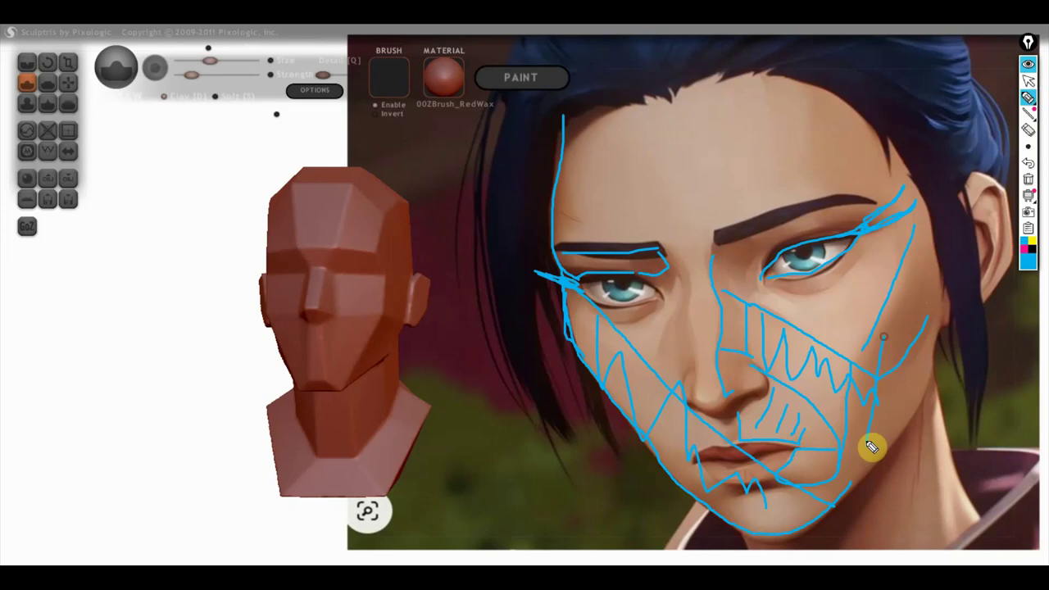
mouse_move(916, 271)
mouse_down()
mouse_move(915, 368)
mouse_move(901, 417)
mouse_up()
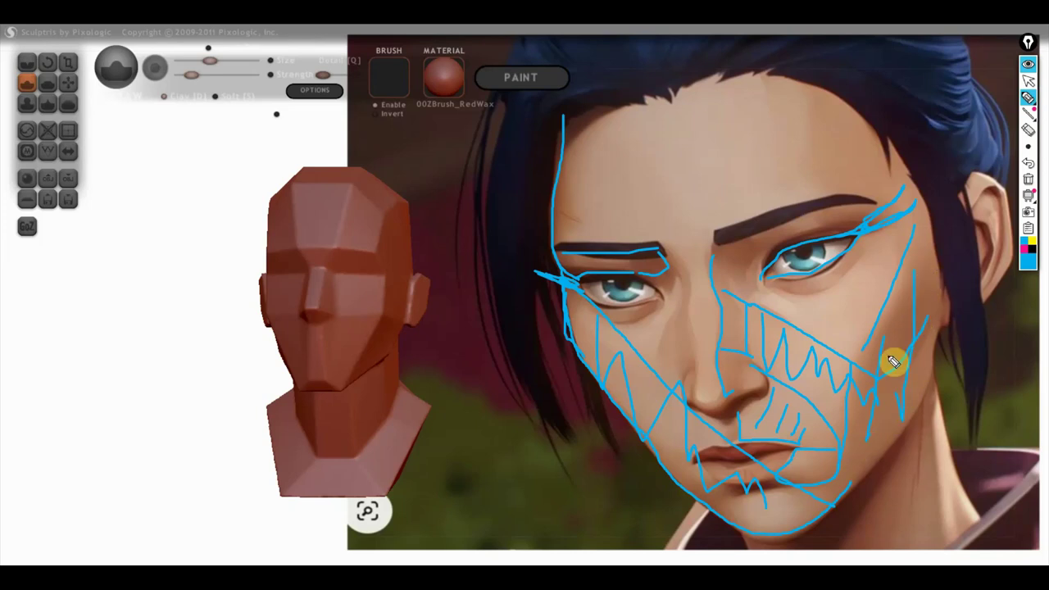
drag(932, 327, 886, 460)
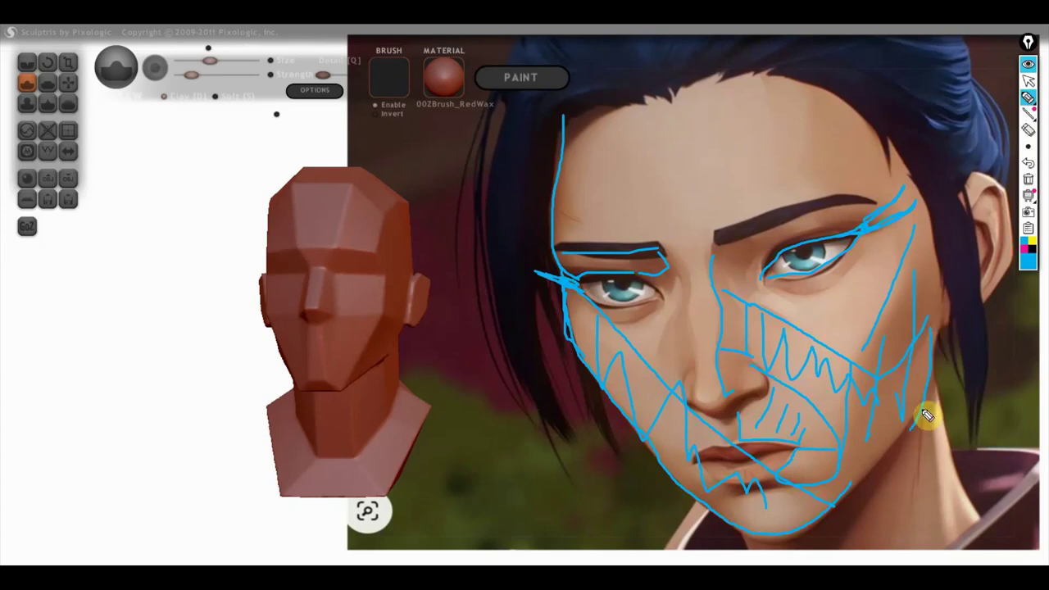
mouse_move(888, 242)
mouse_down()
mouse_move(830, 318)
mouse_move(924, 325)
mouse_move(852, 287)
mouse_move(904, 311)
mouse_move(926, 355)
mouse_up()
mouse_move(932, 317)
mouse_down()
mouse_move(883, 371)
mouse_move(861, 459)
mouse_up()
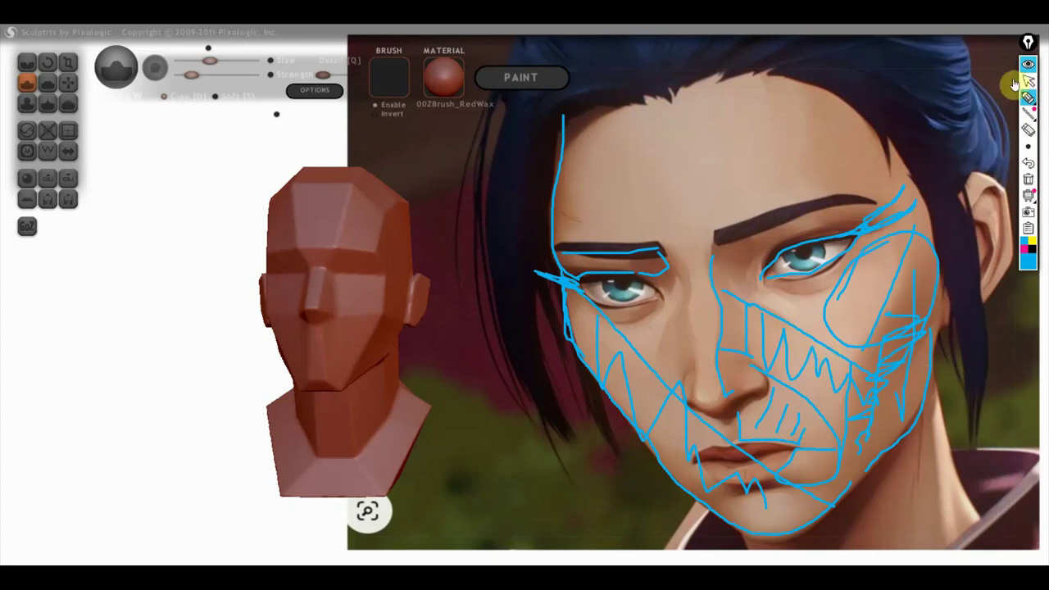
- Trace the reference's ear in blue, then stop annotating and erase all sketched lines
mouse_move(972, 206)
mouse_down()
mouse_move(993, 285)
mouse_move(975, 279)
mouse_up()
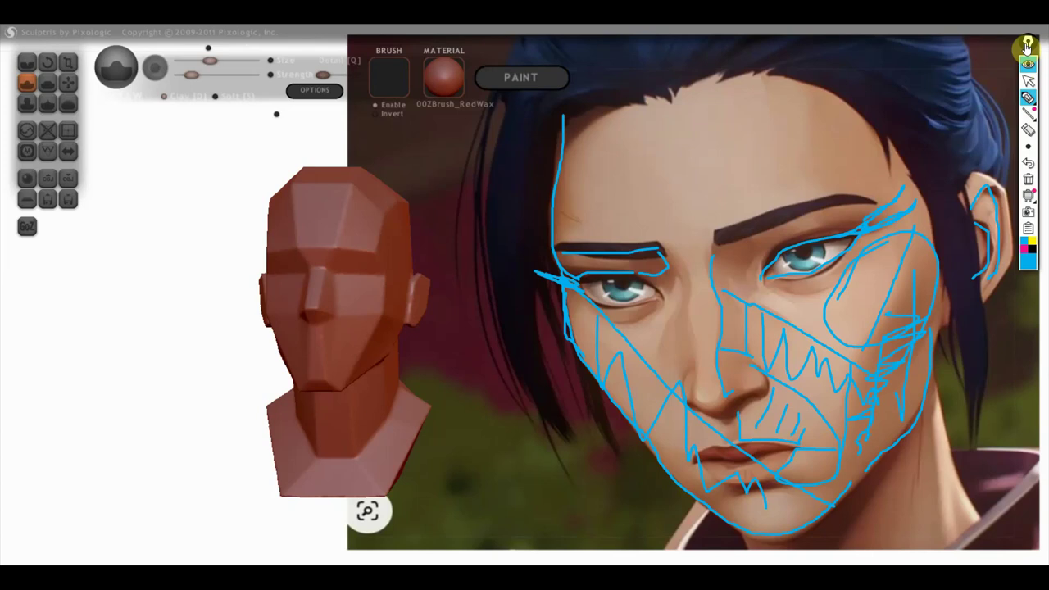
click(1027, 80)
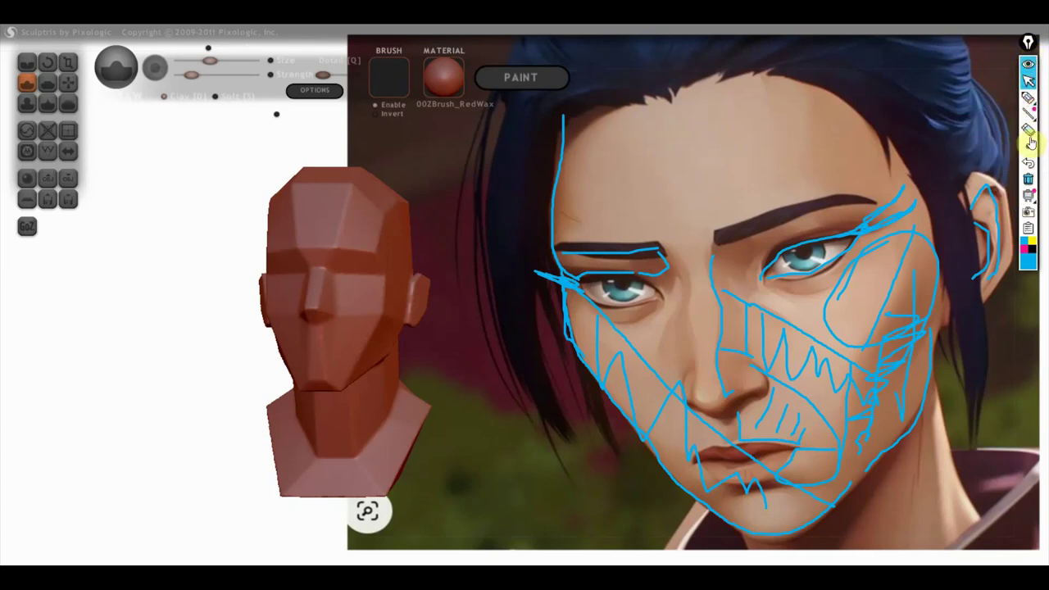
click(1028, 178)
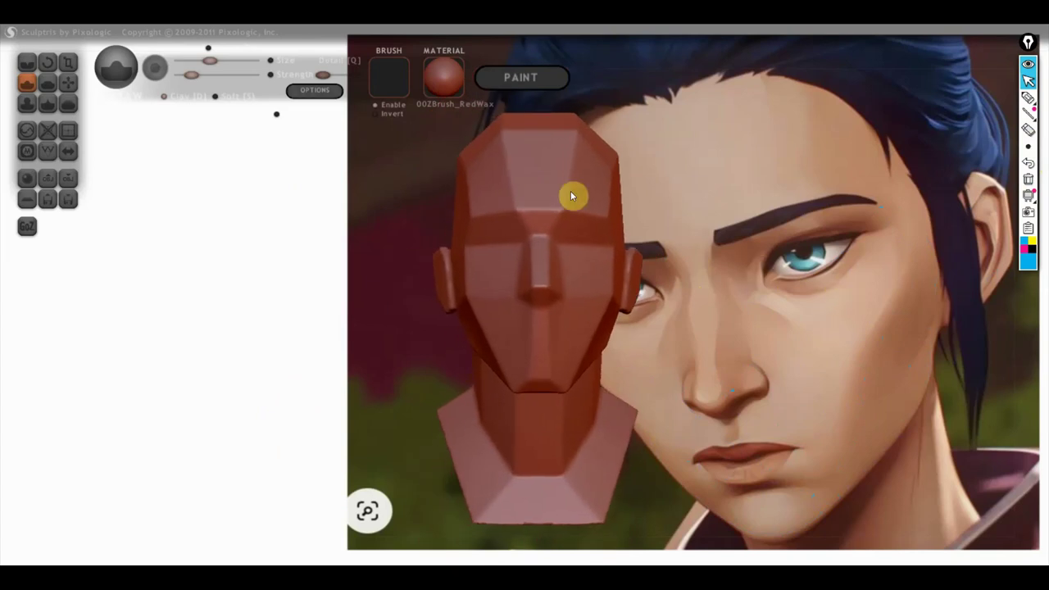
- Choose the Flatten brush and turn on symmetry, accepting the quad-to-triangle conversion notice
click(50, 90)
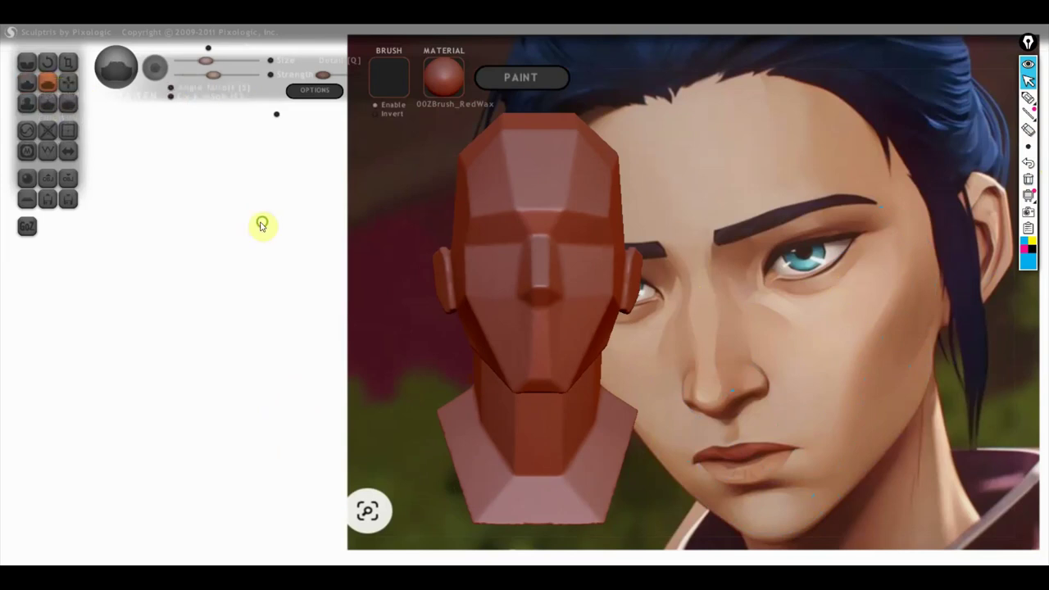
drag(229, 211, 328, 237)
click(74, 148)
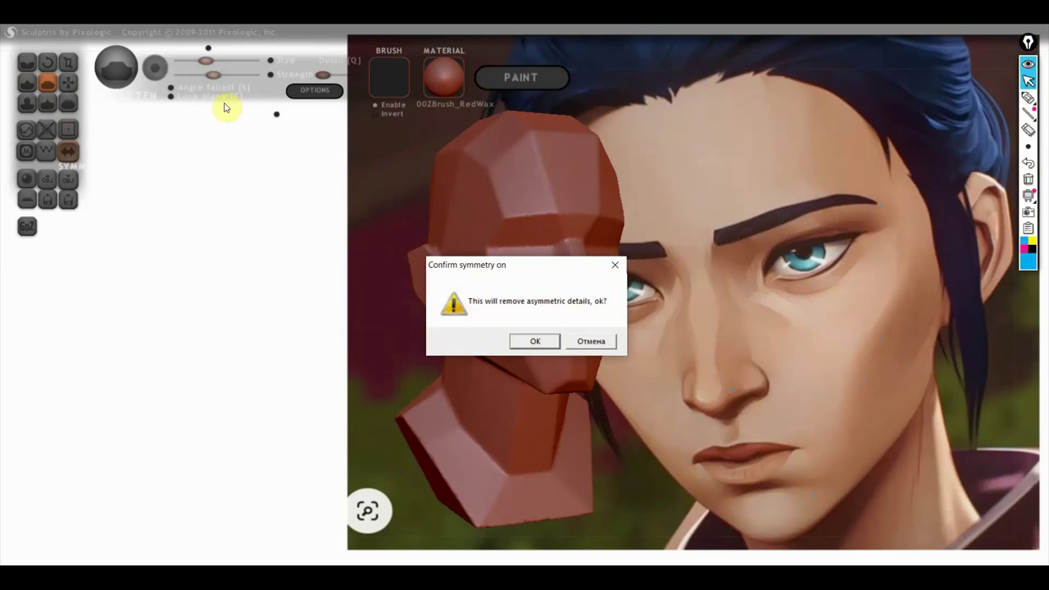
click(531, 343)
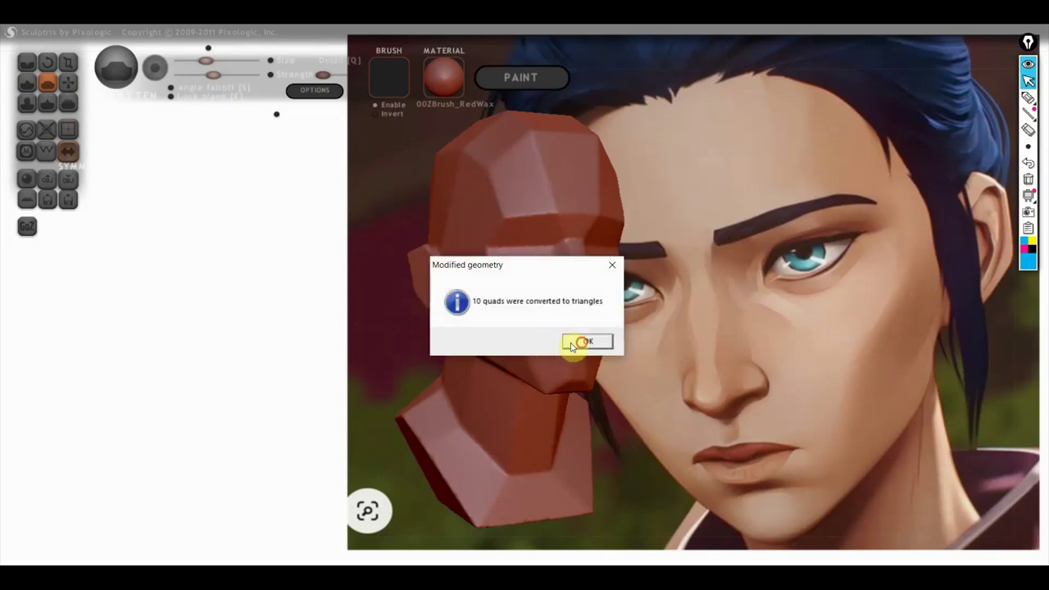
click(566, 339)
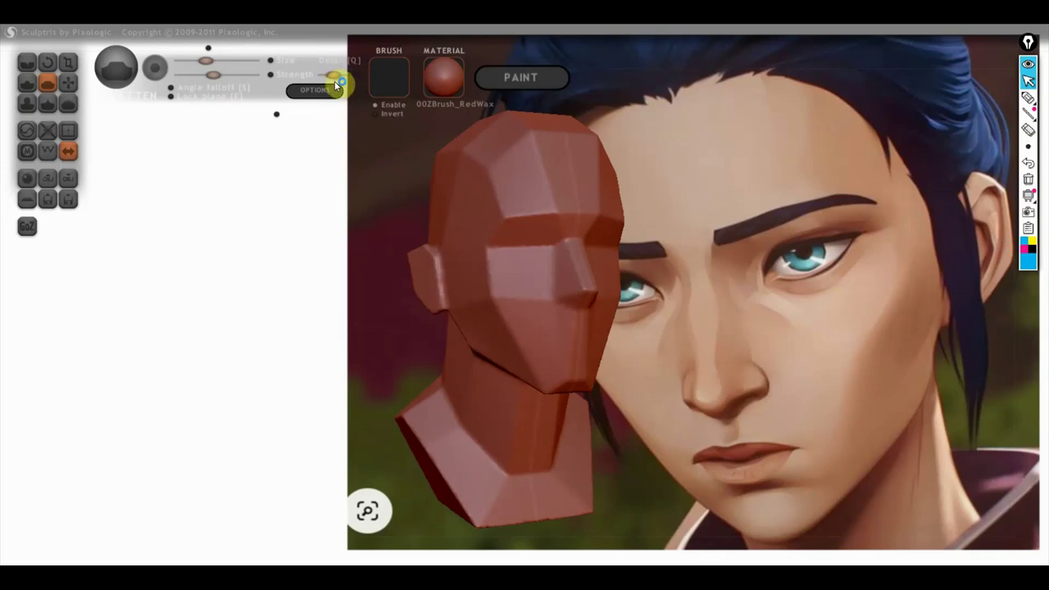
- Inspect the symmetric bust from profile, top and three-quarter views, then pick the Grab brush
scroll(503, 356, up, 3)
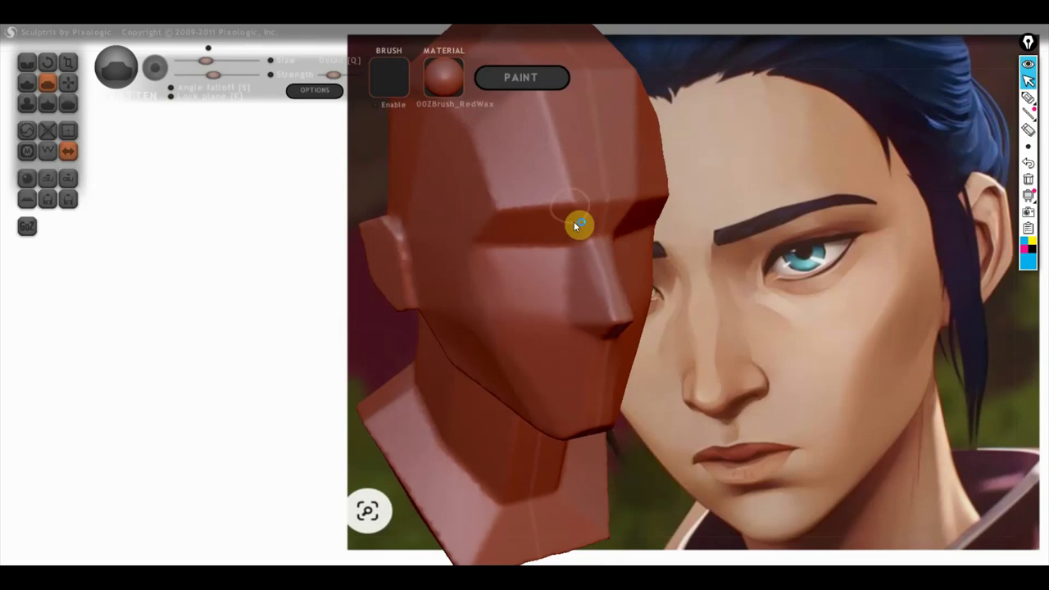
scroll(570, 181, down, 4)
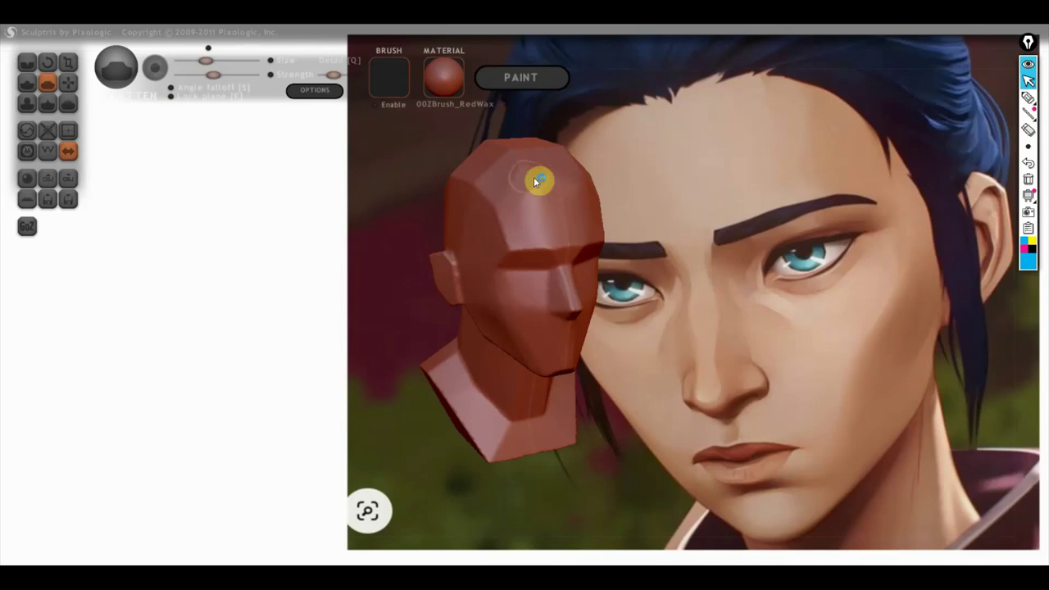
right_drag(506, 200, 573, 226)
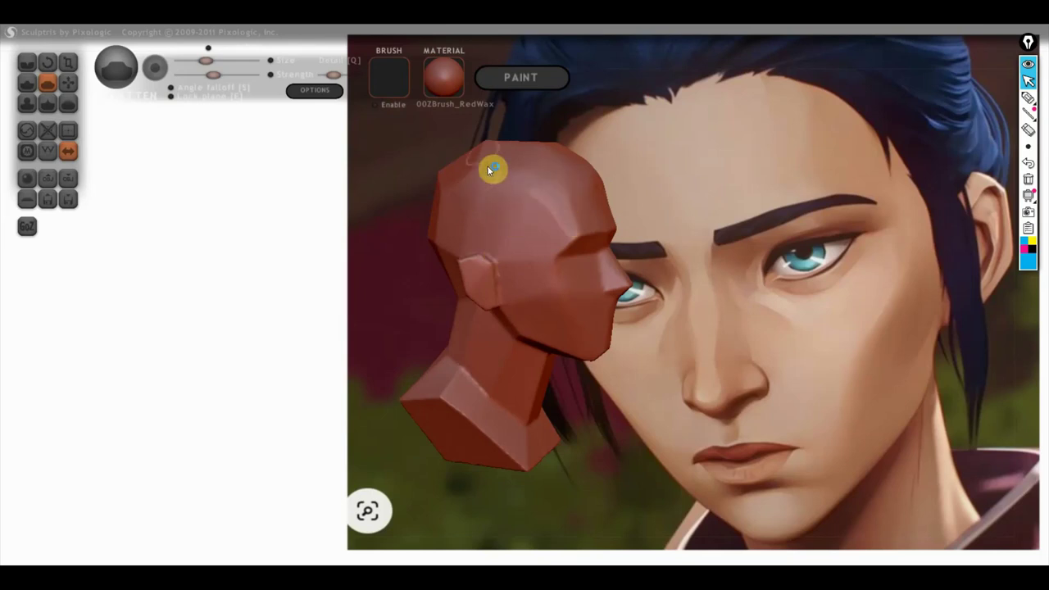
right_drag(471, 191, 544, 257)
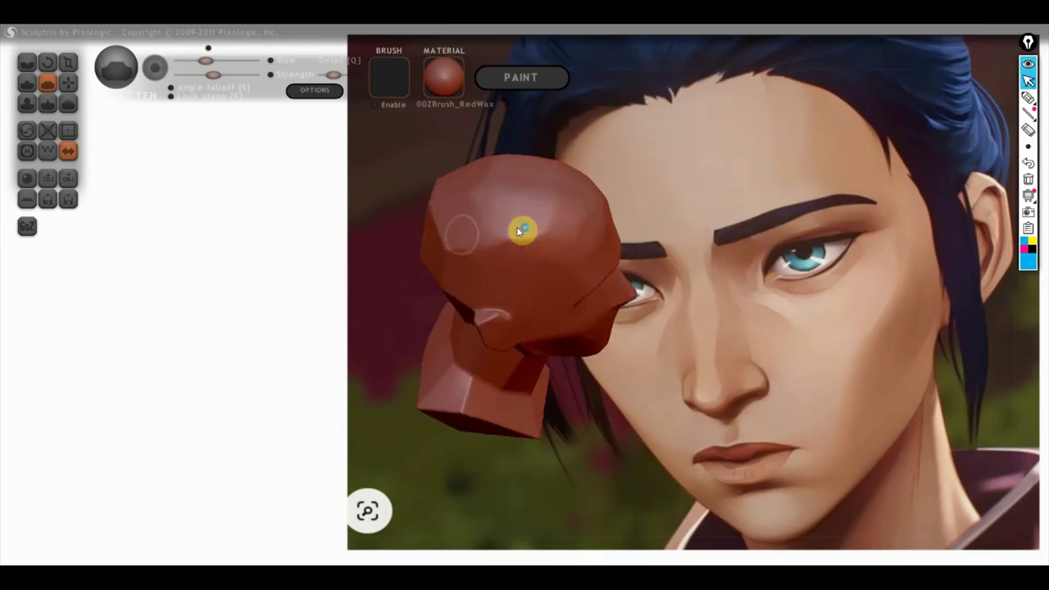
mouse_move(539, 240)
right_down()
mouse_move(414, 142)
mouse_move(368, 176)
right_up()
scroll(492, 246, up, 2)
mouse_move(580, 354)
right_down()
mouse_move(494, 427)
mouse_move(517, 426)
right_up()
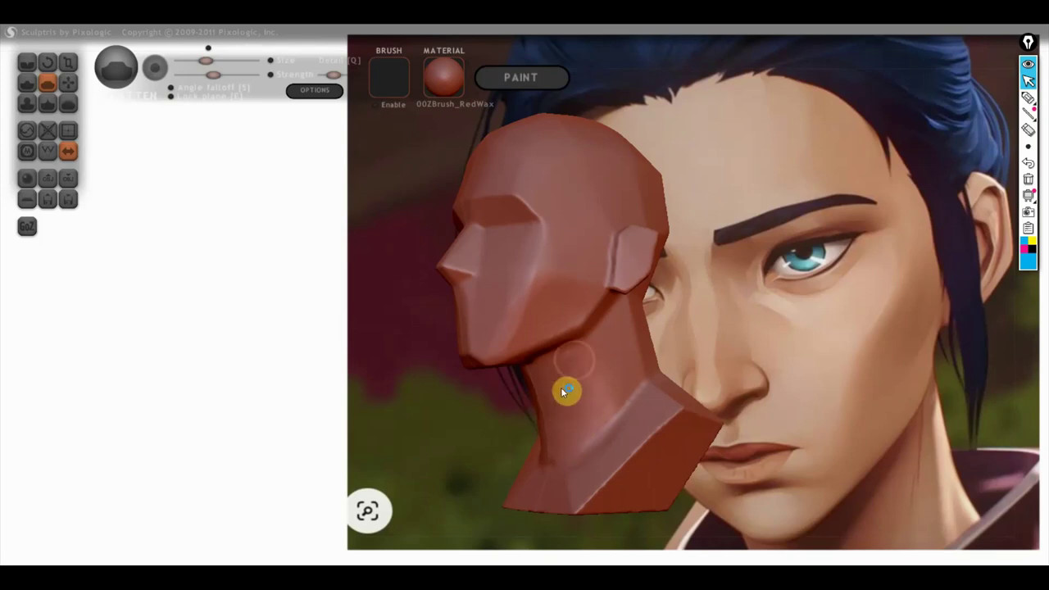
right_drag(568, 388, 724, 377)
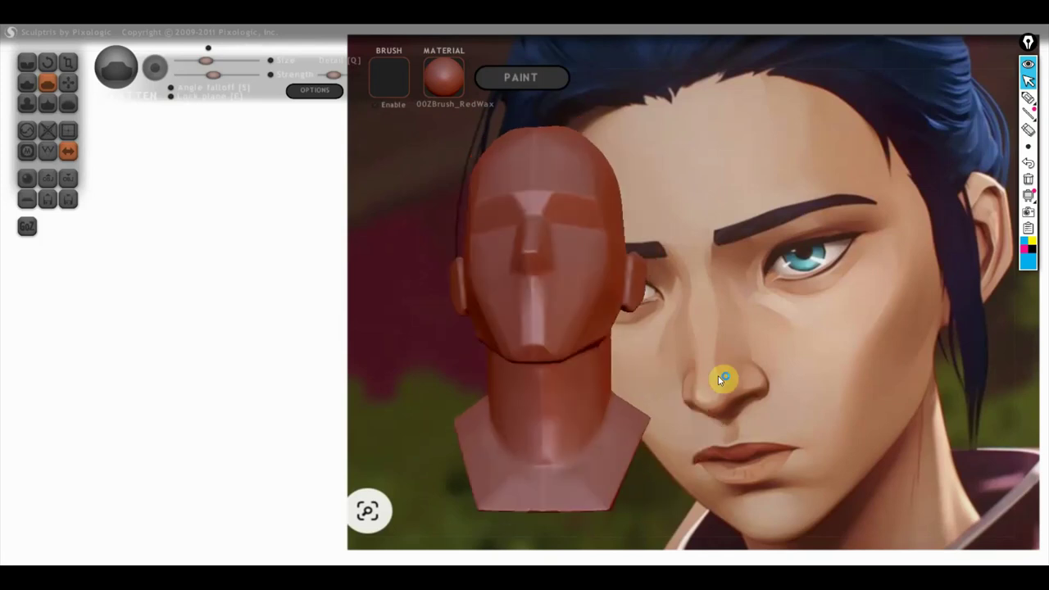
click(68, 82)
- Orbit the bust to three-quarter and back views, then return to the Flatten brush
scroll(587, 392, down, 2)
scroll(603, 387, up, 2)
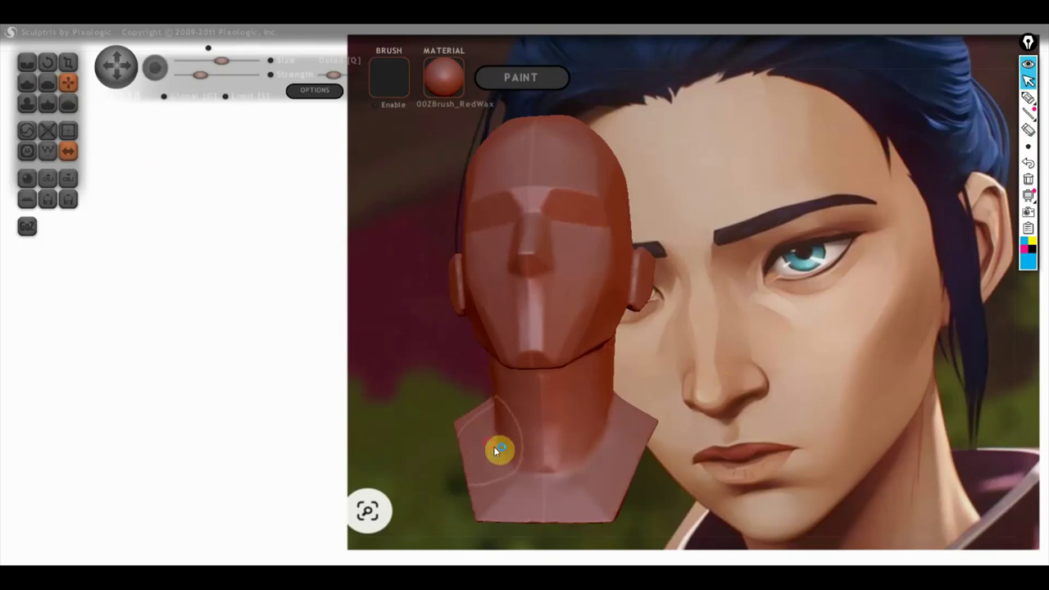
right_drag(505, 448, 587, 458)
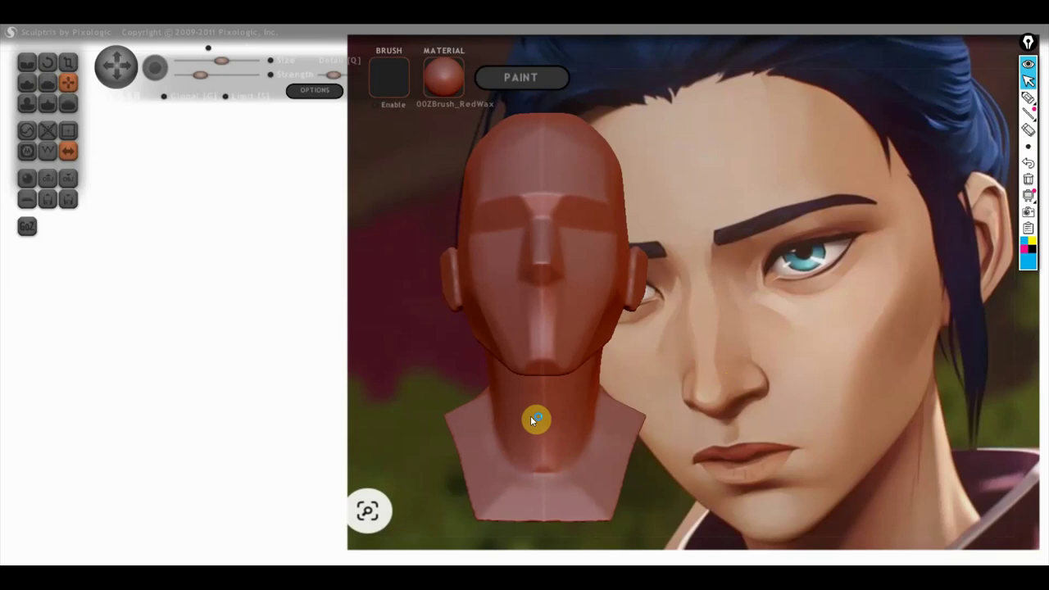
mouse_move(533, 421)
right_down()
mouse_move(550, 428)
mouse_move(472, 422)
right_up()
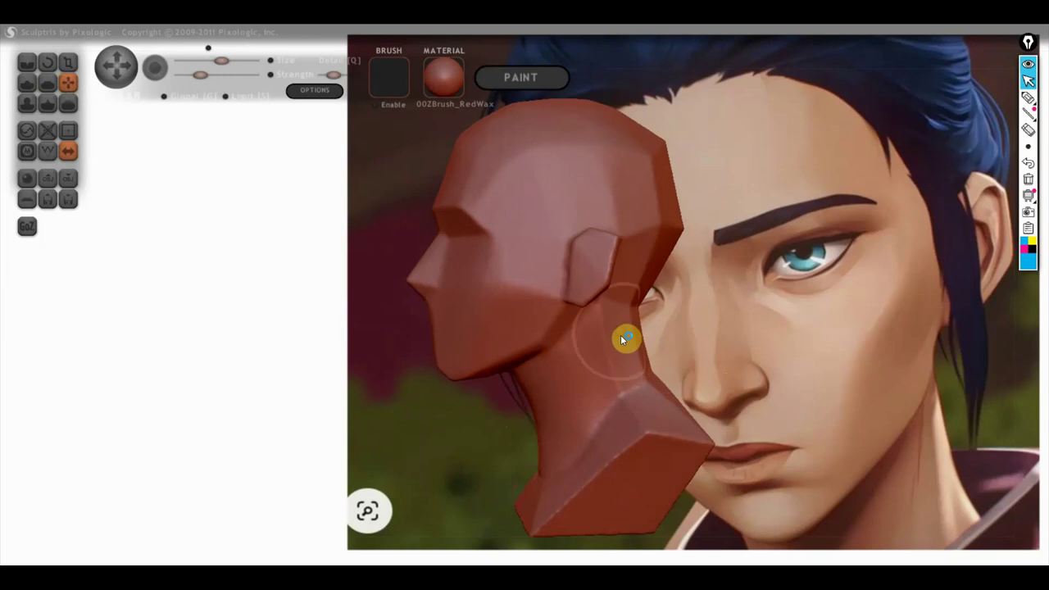
right_drag(658, 339, 508, 361)
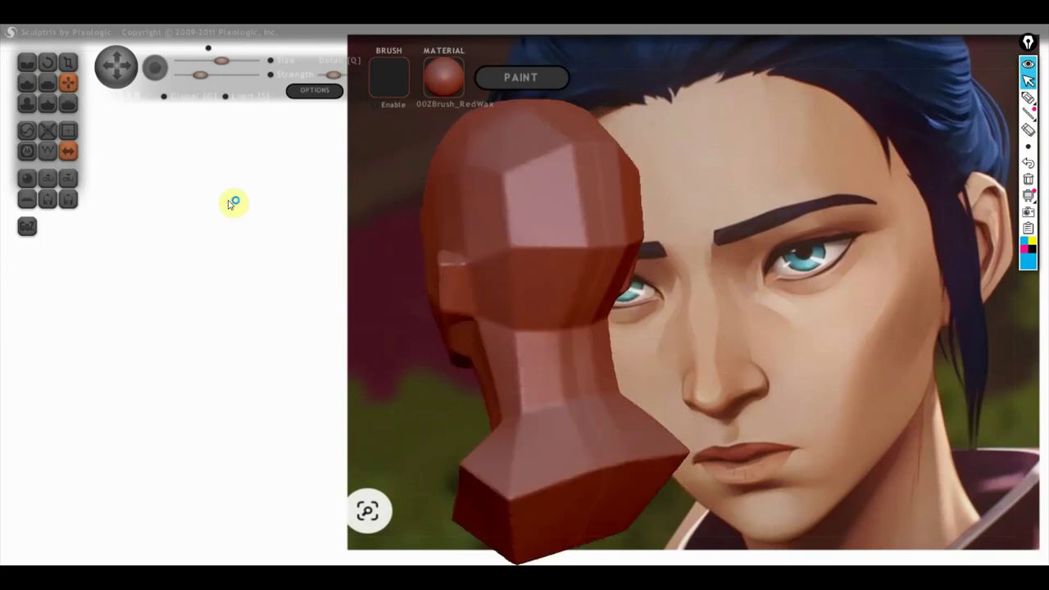
click(47, 82)
- Flatten the facets on top of the head and smooth the neck surface
right_drag(534, 244, 516, 225)
mouse_move(515, 224)
mouse_down()
mouse_move(508, 241)
mouse_move(522, 257)
mouse_move(578, 213)
mouse_move(528, 214)
mouse_up()
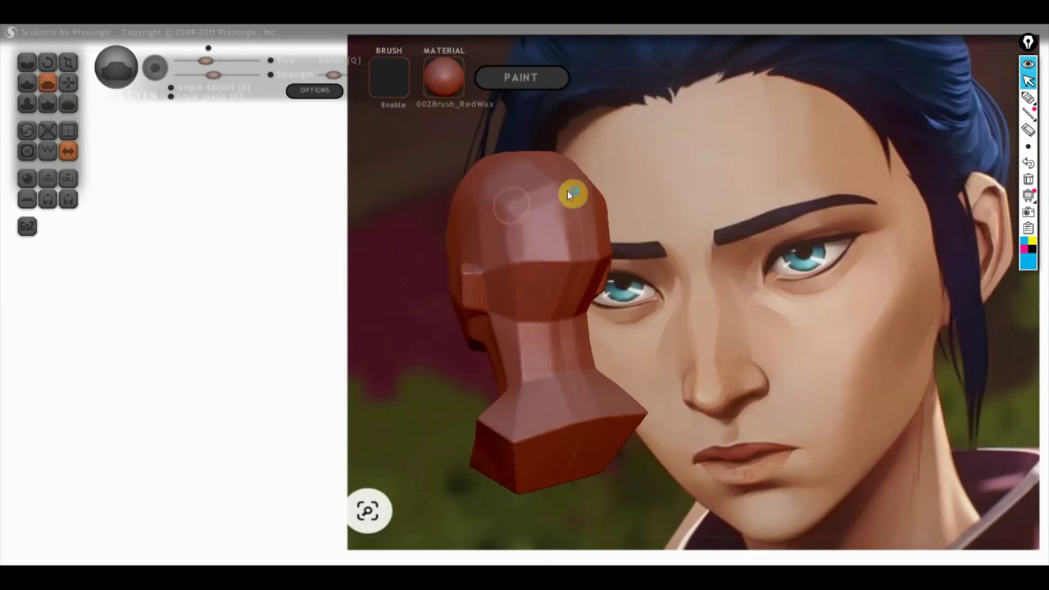
mouse_move(563, 260)
mouse_down()
mouse_move(544, 216)
mouse_move(559, 226)
mouse_move(549, 194)
mouse_move(499, 188)
mouse_move(517, 262)
mouse_move(565, 259)
mouse_move(541, 272)
mouse_move(541, 230)
mouse_move(510, 276)
mouse_move(527, 368)
mouse_up()
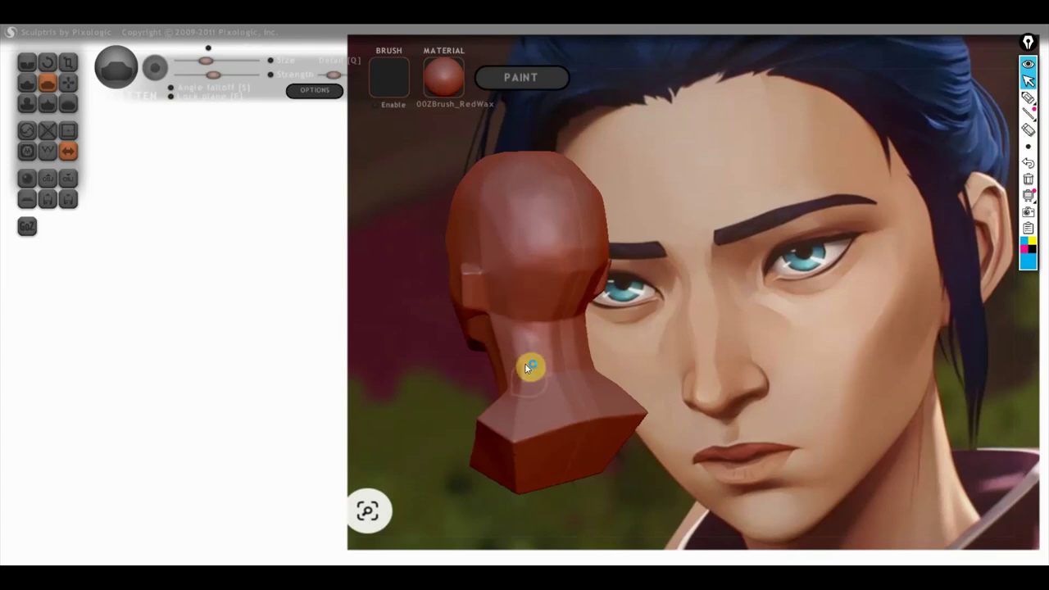
drag(506, 332, 521, 373)
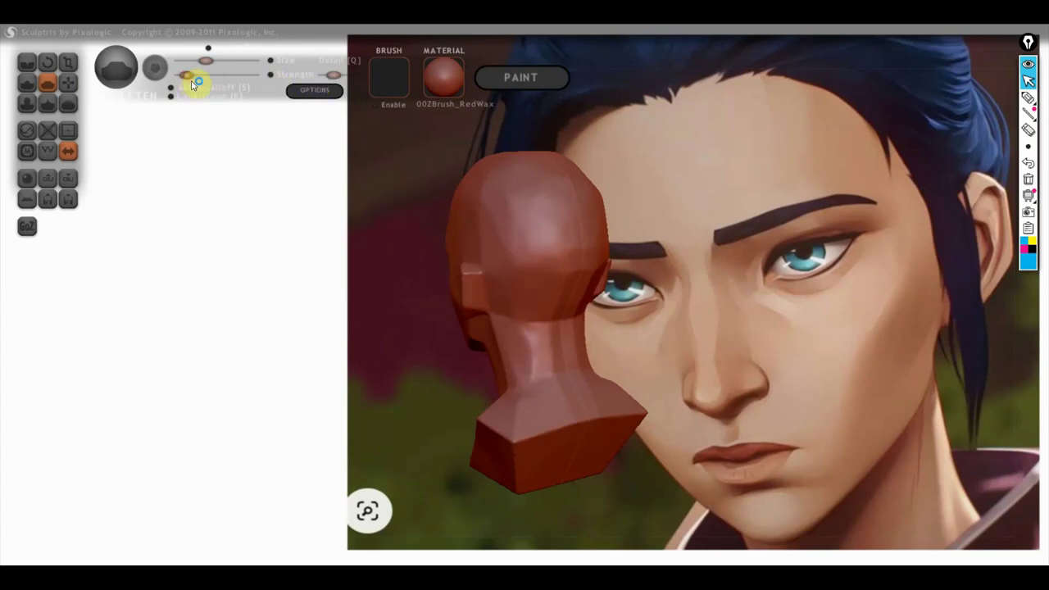
- Orbit through side, back and front views while smoothing the cheek and jaw below the ear
mouse_move(457, 296)
mouse_down()
mouse_move(552, 355)
mouse_move(539, 368)
mouse_move(555, 347)
mouse_move(579, 368)
mouse_move(531, 385)
mouse_up()
right_drag(531, 385, 562, 265)
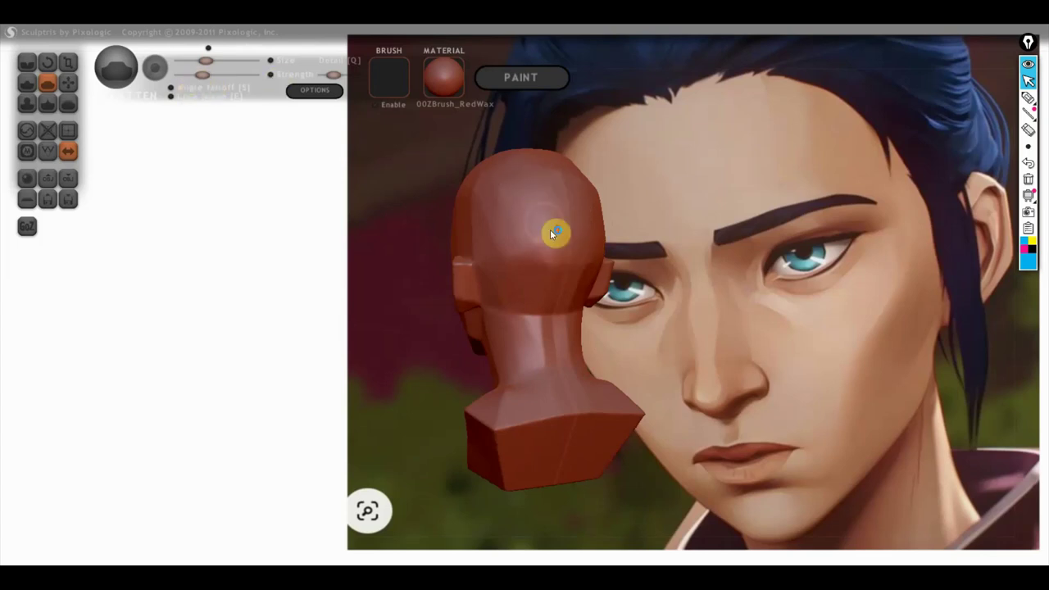
scroll(558, 238, up, 3)
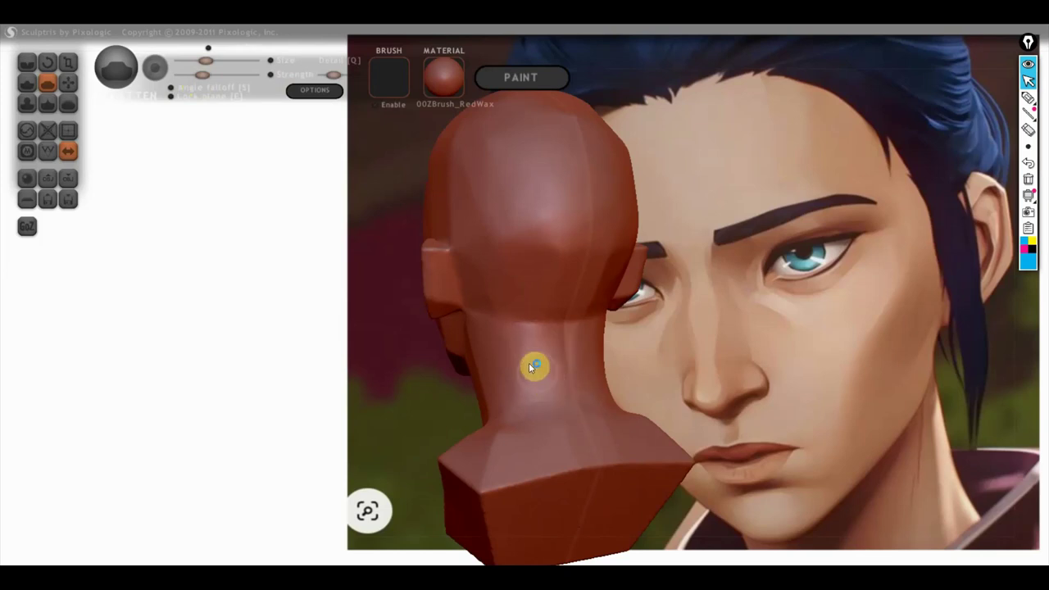
mouse_move(529, 384)
right_down()
mouse_move(674, 410)
mouse_move(581, 415)
right_up()
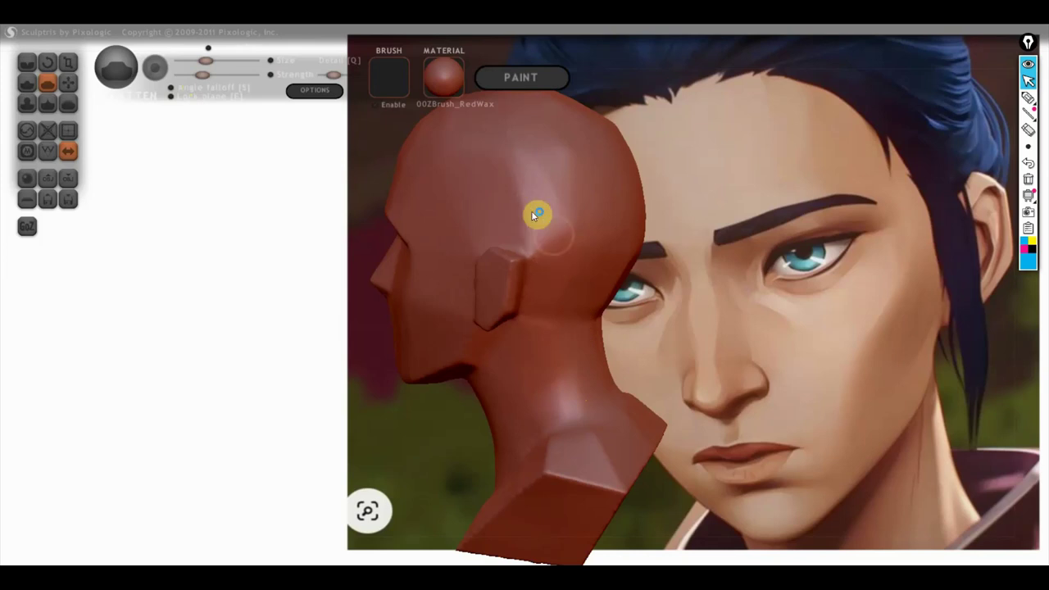
mouse_move(508, 154)
right_down()
mouse_move(541, 200)
mouse_move(689, 188)
right_up()
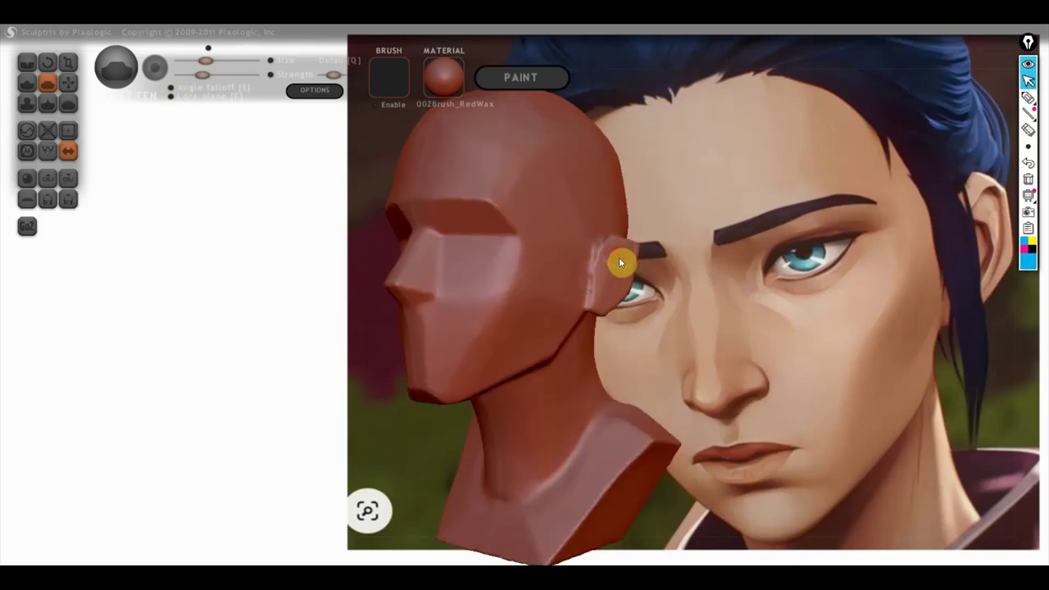
mouse_move(607, 289)
right_down()
mouse_move(653, 273)
mouse_move(765, 277)
mouse_move(740, 278)
right_up()
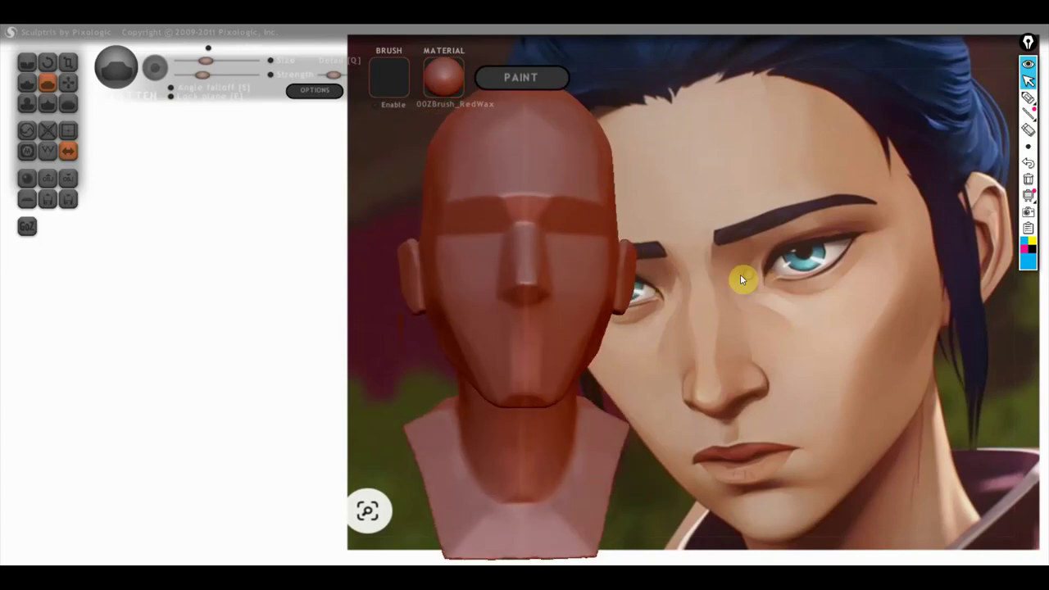
mouse_move(457, 319)
right_down()
mouse_move(524, 328)
mouse_move(557, 316)
mouse_move(548, 303)
right_up()
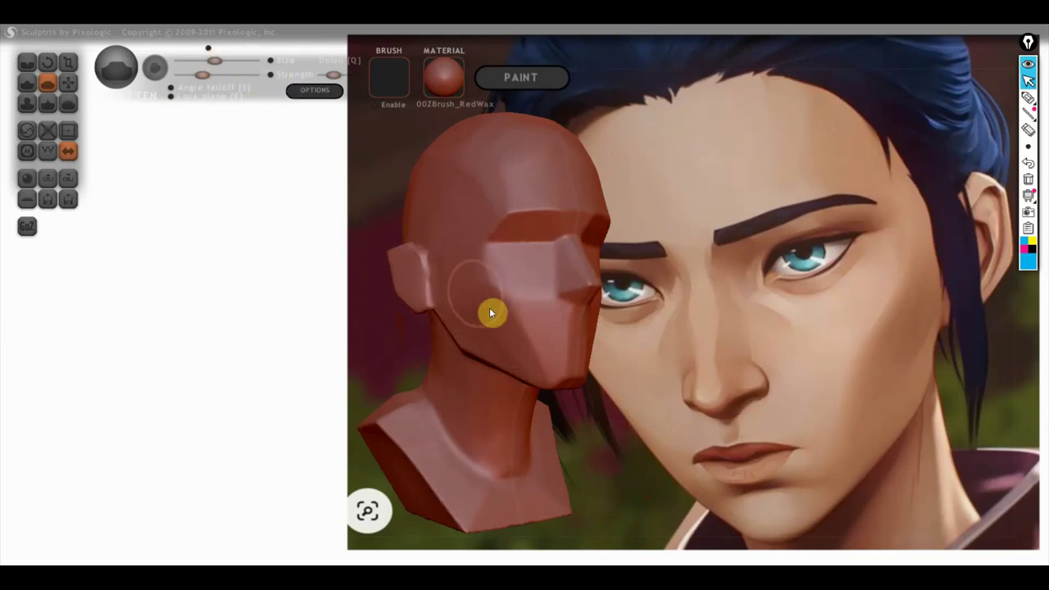
mouse_move(520, 354)
right_down()
mouse_move(451, 353)
mouse_move(488, 316)
mouse_move(472, 317)
right_up()
scroll(499, 344, up, 2)
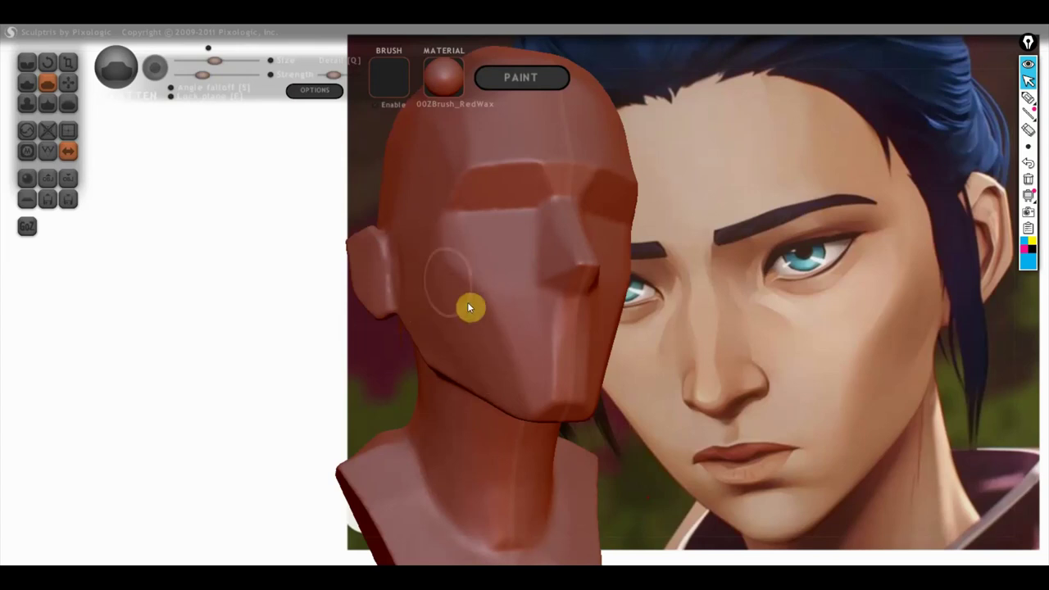
mouse_move(519, 386)
right_down()
mouse_move(489, 367)
mouse_move(410, 391)
mouse_move(562, 372)
right_up()
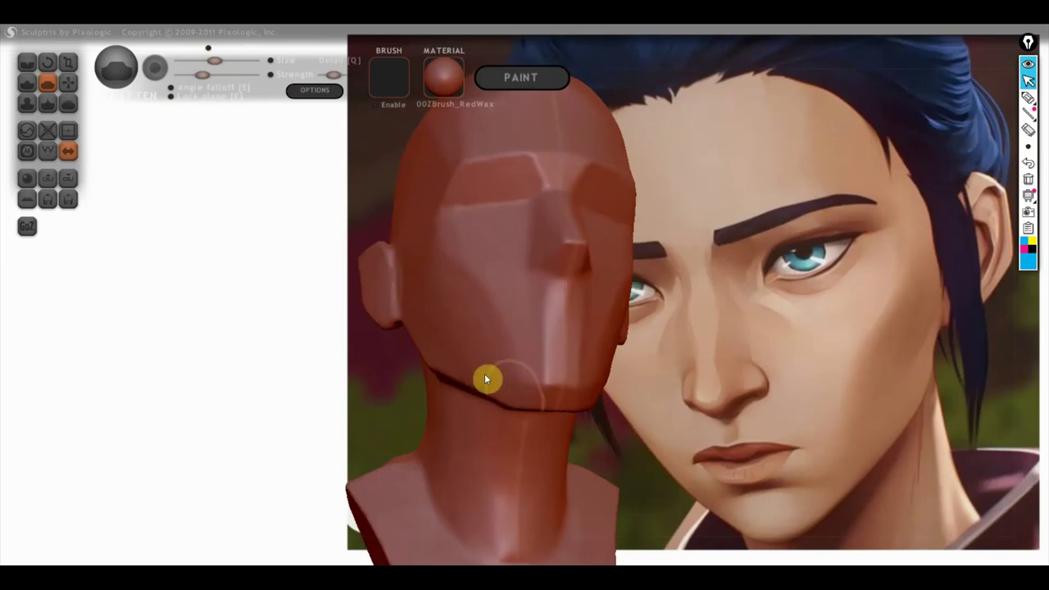
right_drag(477, 371, 539, 329)
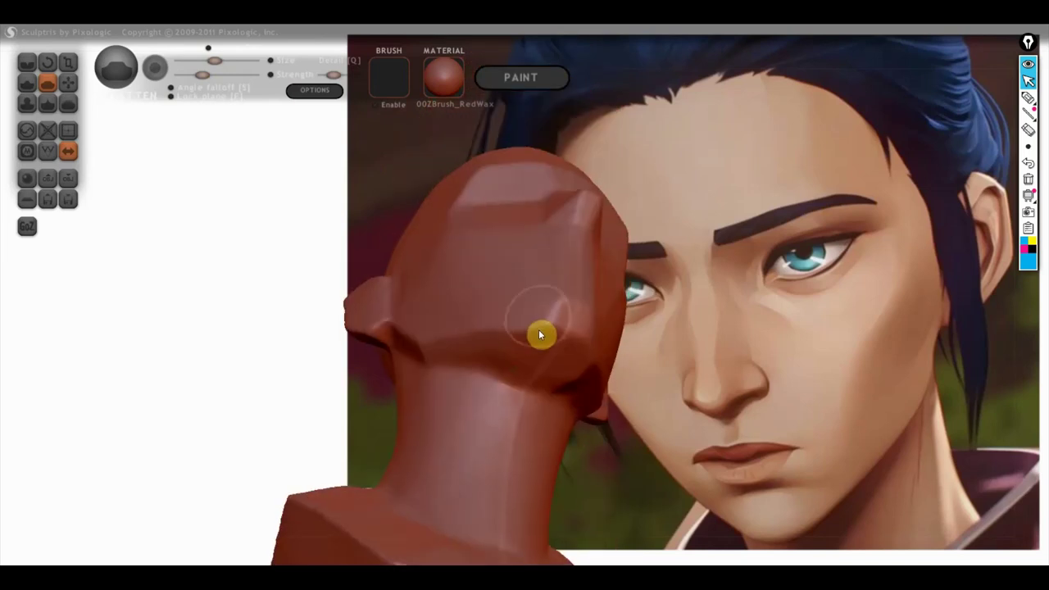
mouse_move(425, 330)
right_down()
mouse_move(513, 368)
mouse_move(578, 435)
mouse_move(532, 403)
right_up()
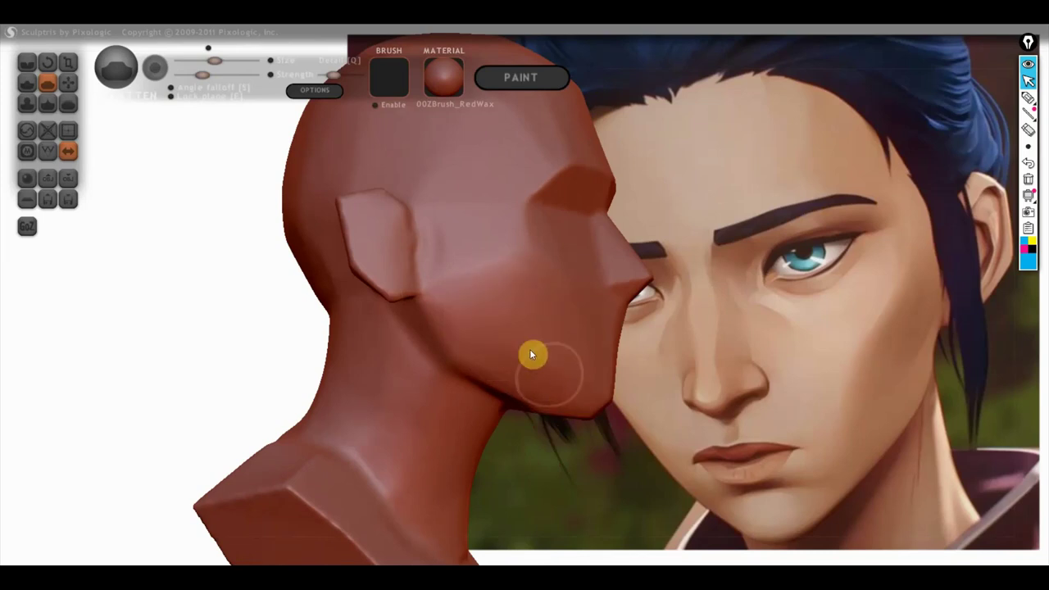
- Zoom in and turn the bust to face front
scroll(541, 291, up, 1)
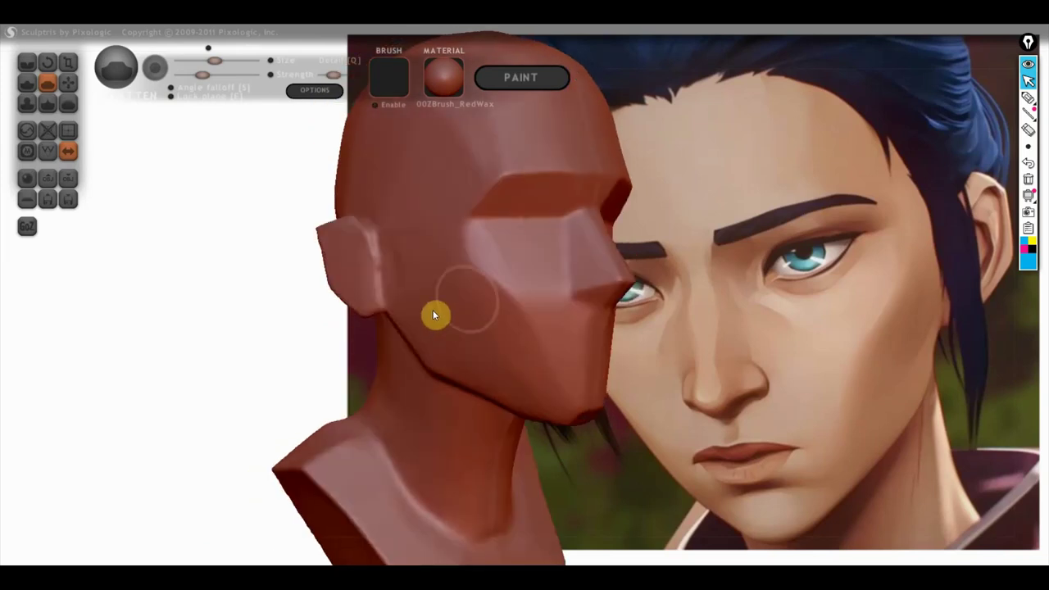
scroll(480, 286, up, 2)
scroll(532, 328, up, 2)
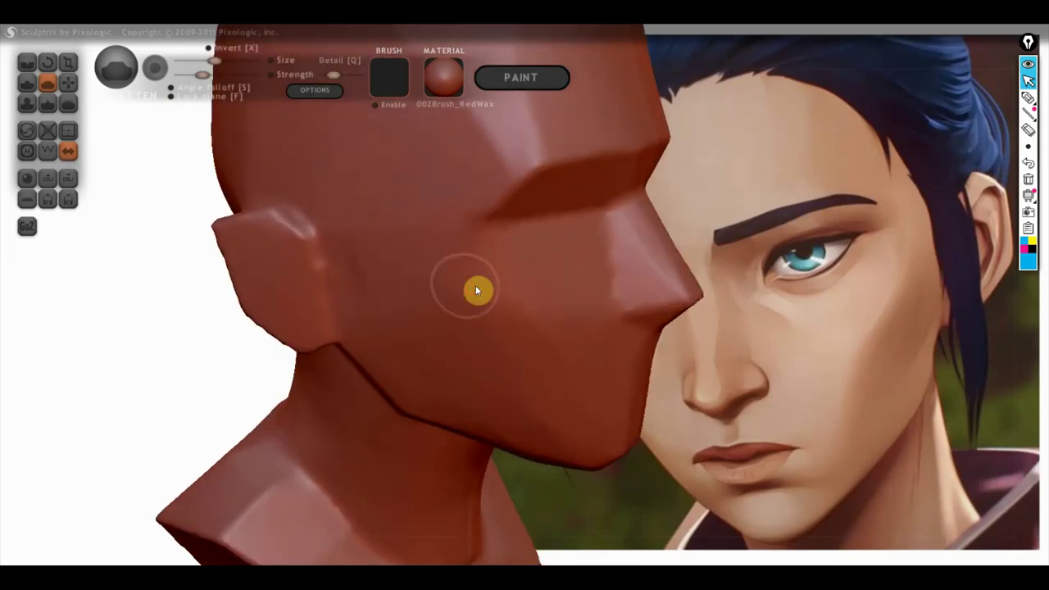
mouse_move(557, 376)
right_down()
mouse_move(449, 331)
mouse_move(412, 356)
right_up()
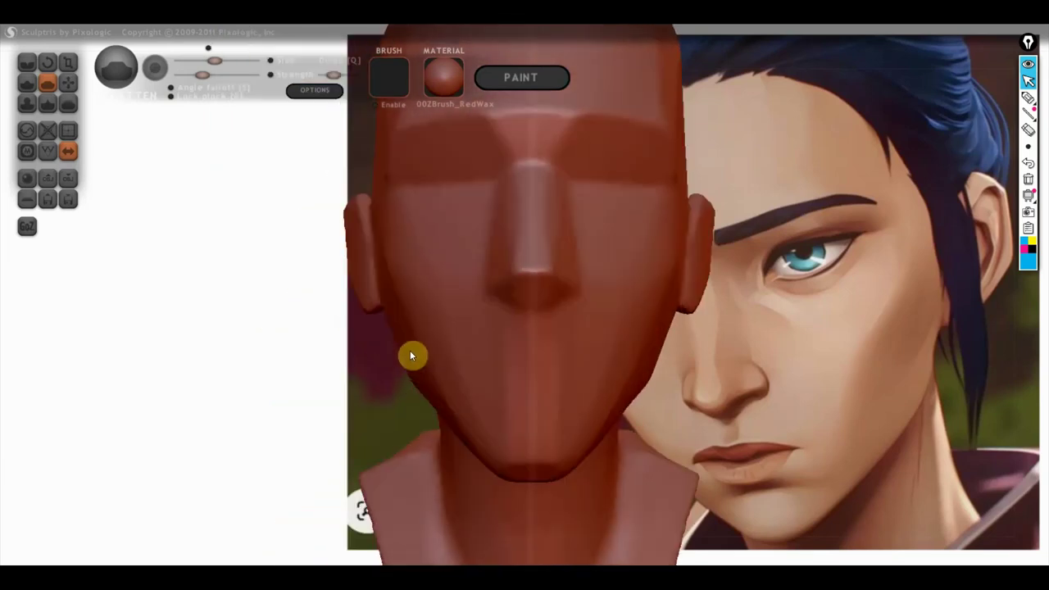
scroll(445, 355, down, 2)
right_drag(487, 358, 605, 332)
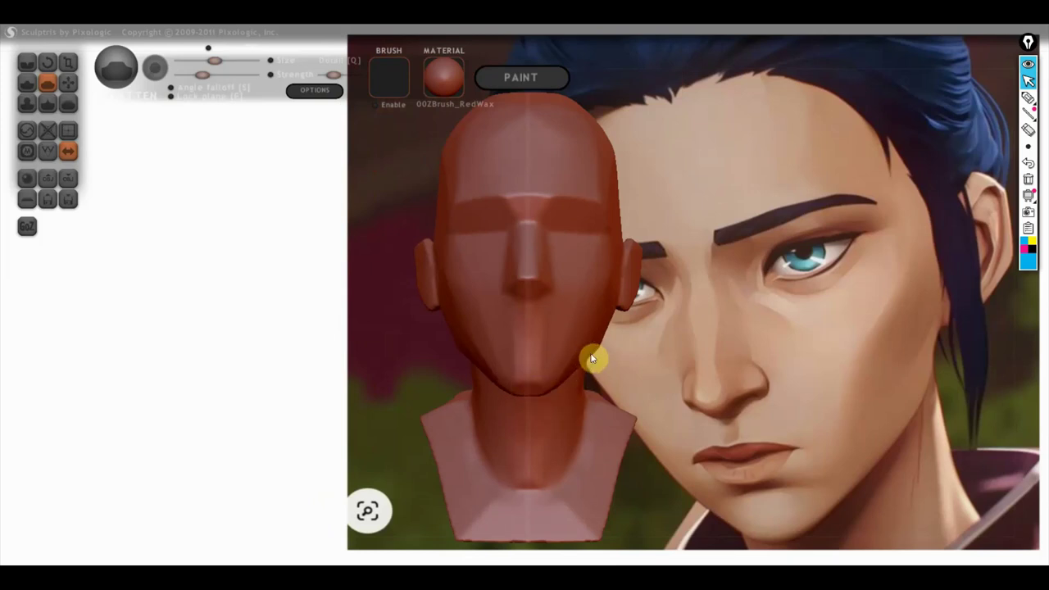
drag(630, 360, 649, 374)
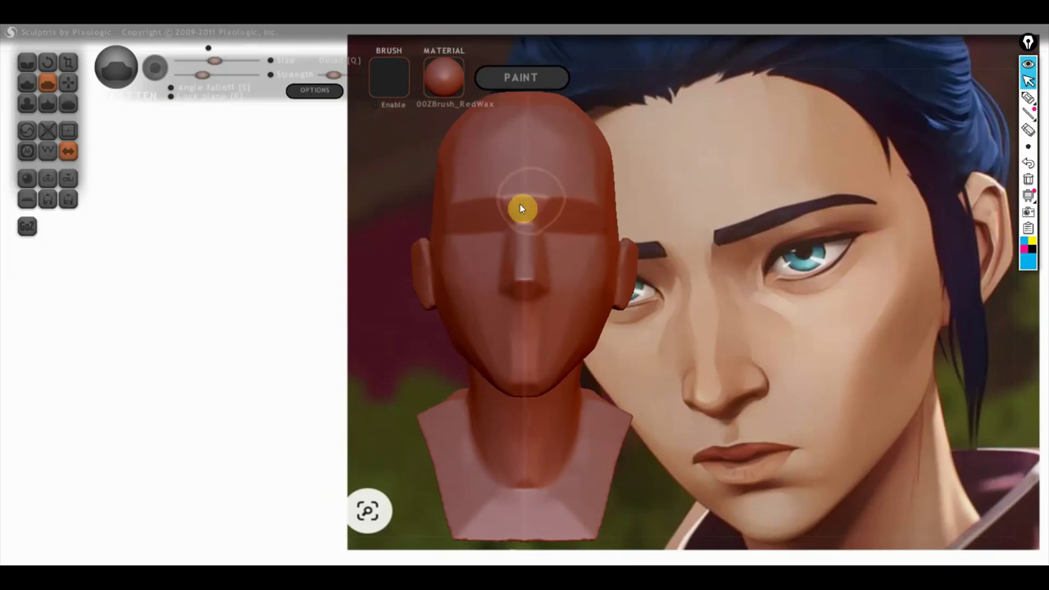
- Check the head in three-quarter and close ear-side views, then choose the Grab brush
scroll(541, 197, up, 1)
scroll(561, 164, up, 1)
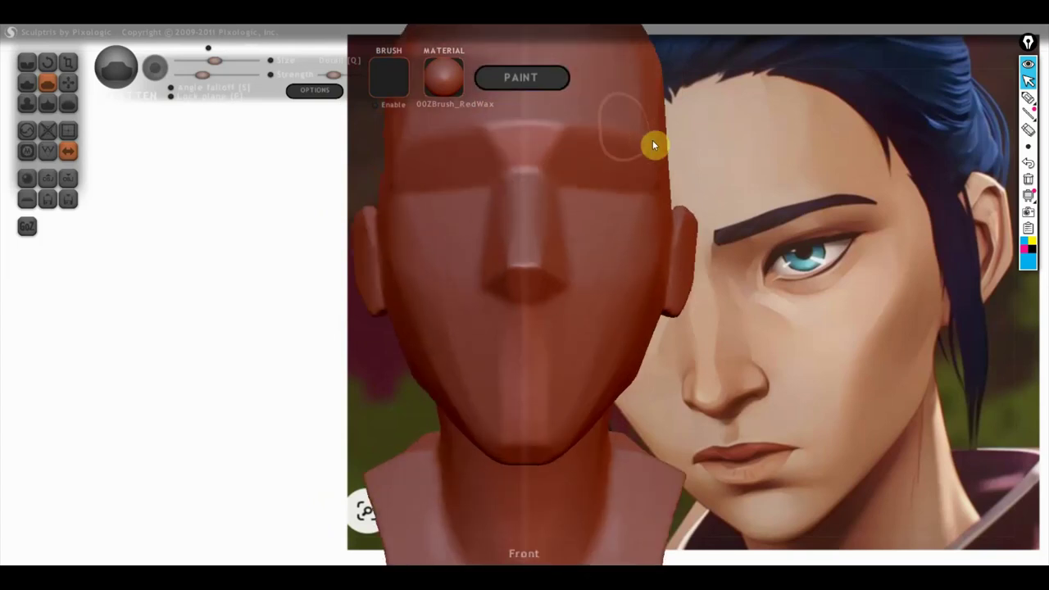
mouse_move(511, 113)
mouse_down()
mouse_move(629, 144)
mouse_move(607, 189)
mouse_up()
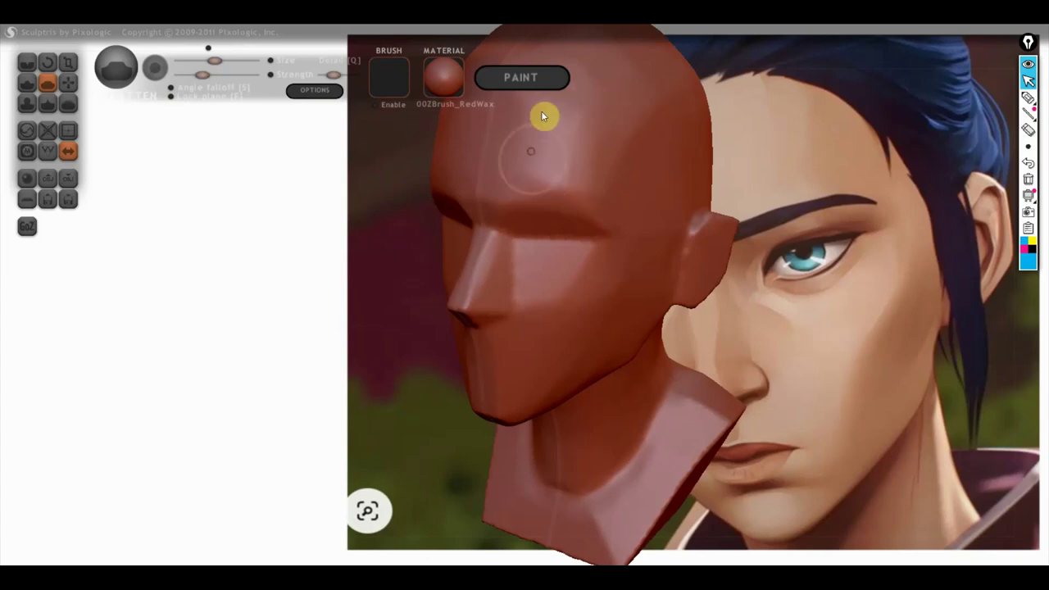
mouse_move(522, 134)
right_down()
mouse_move(576, 204)
mouse_move(696, 157)
right_up()
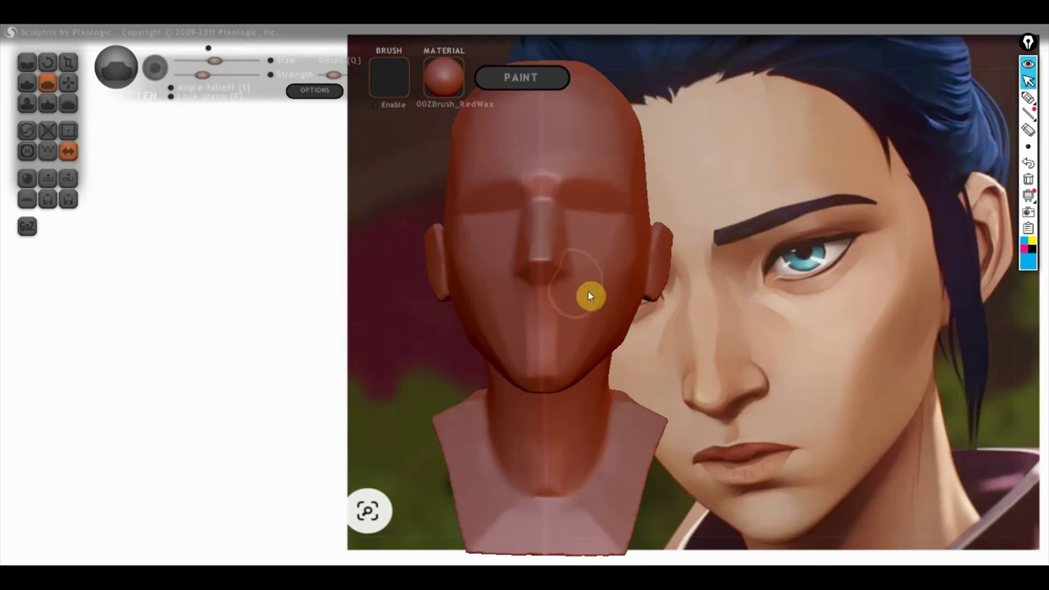
scroll(545, 242, up, 2)
scroll(571, 246, up, 1)
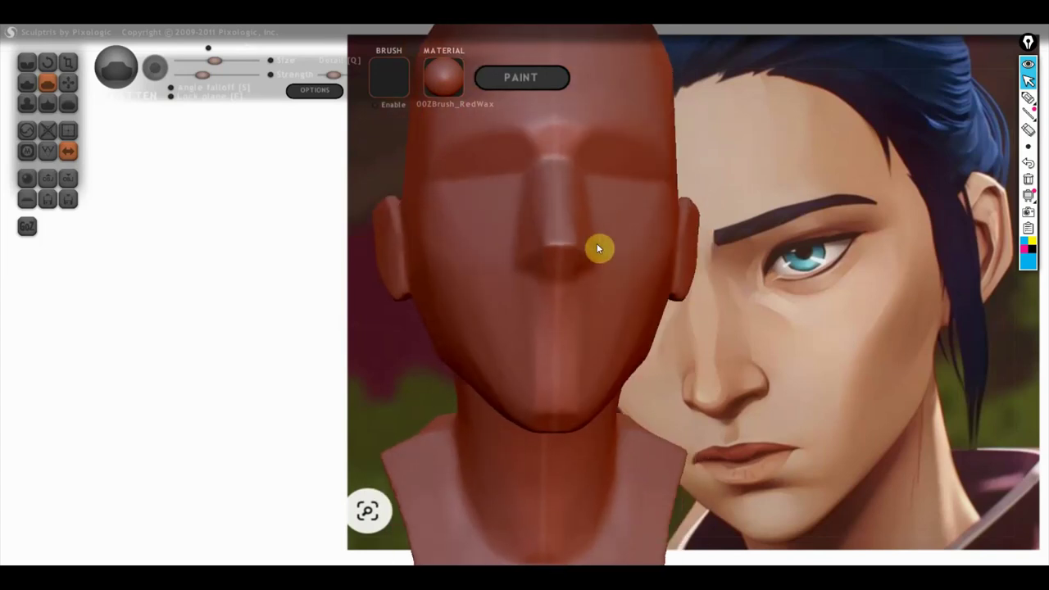
mouse_move(573, 241)
right_down()
mouse_move(370, 258)
mouse_move(366, 290)
mouse_move(402, 244)
right_up()
scroll(368, 291, down, 2)
click(69, 90)
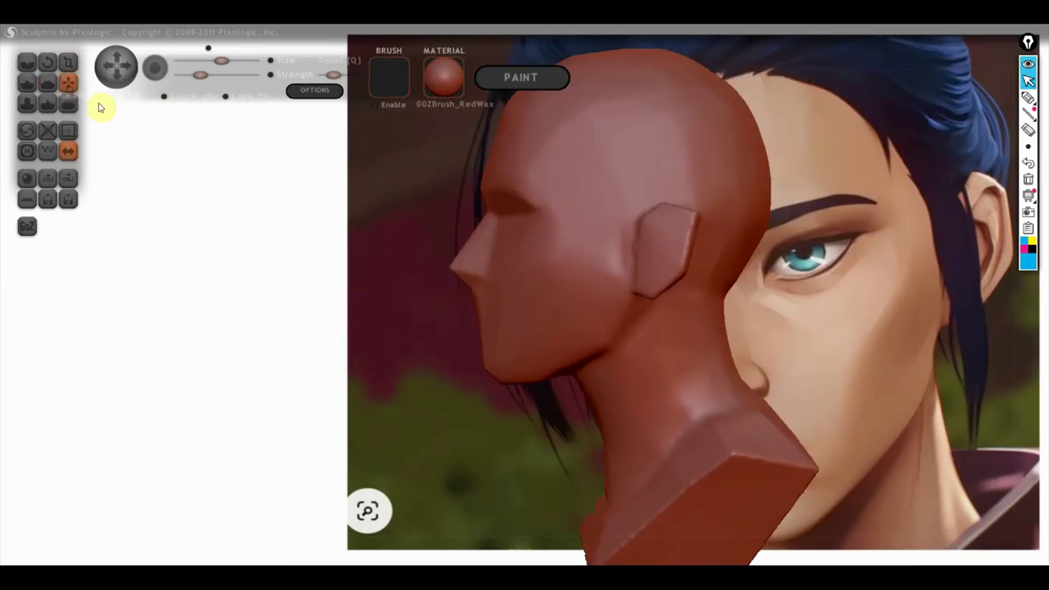
- Shrink the Grab brush and drag the nose downward to lengthen it, checking the profile
drag(216, 67, 218, 63)
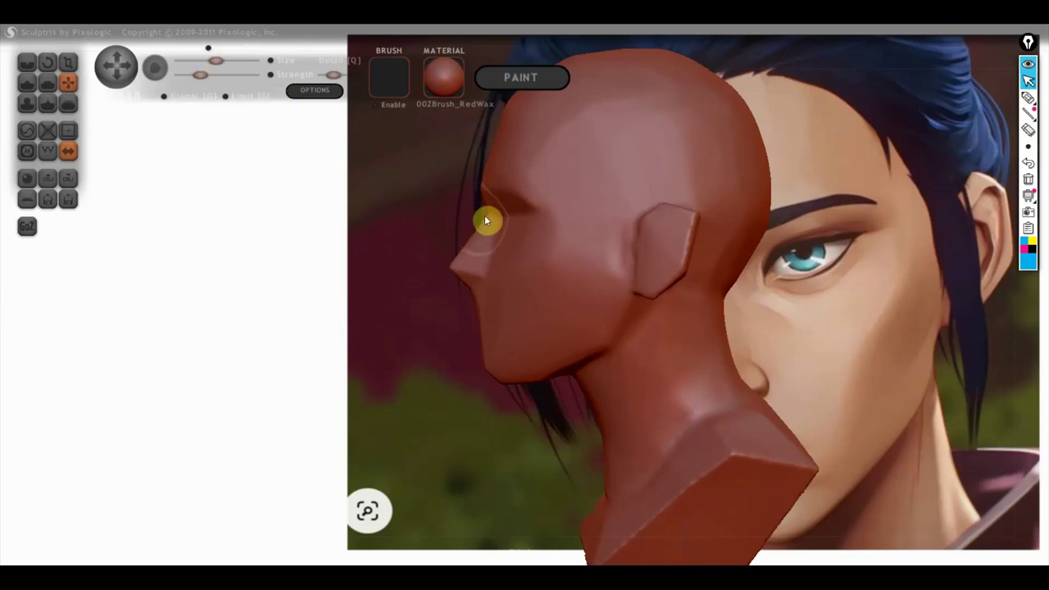
drag(487, 231, 461, 295)
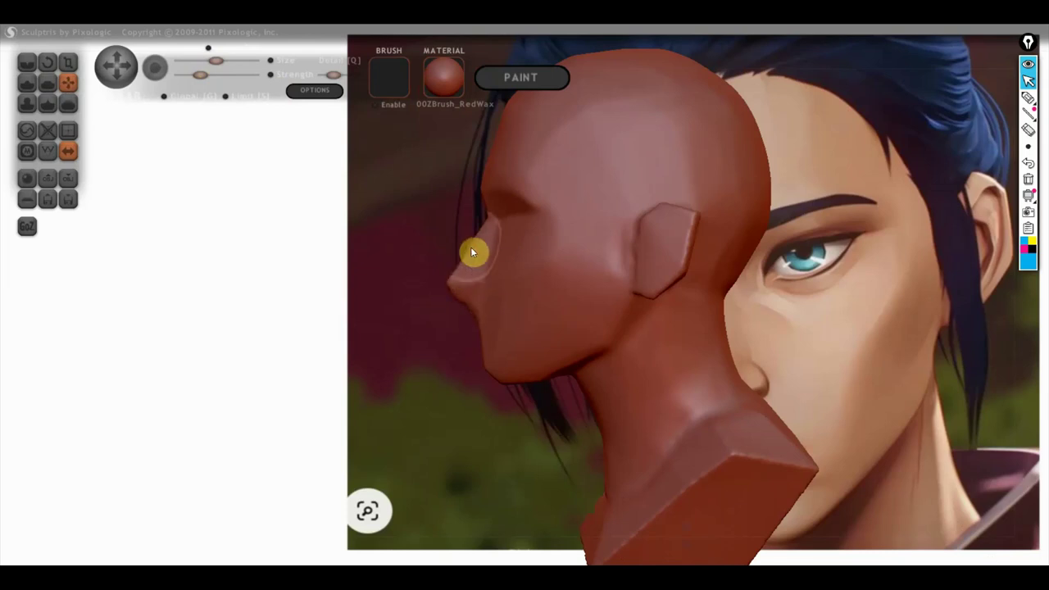
scroll(475, 254, up, 2)
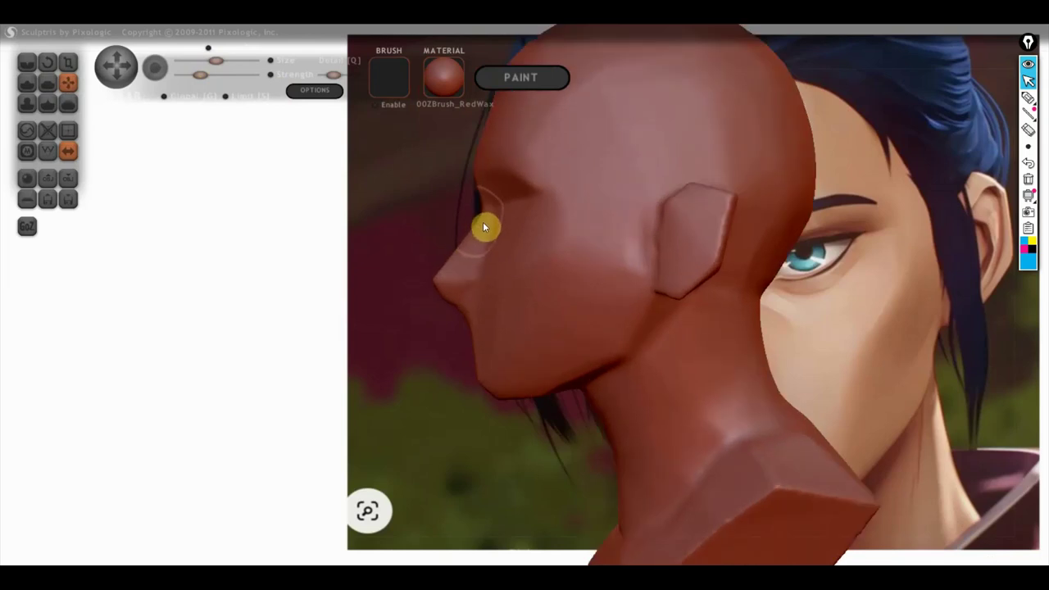
mouse_move(486, 232)
mouse_down()
mouse_move(811, 273)
mouse_move(508, 248)
mouse_move(633, 248)
mouse_up()
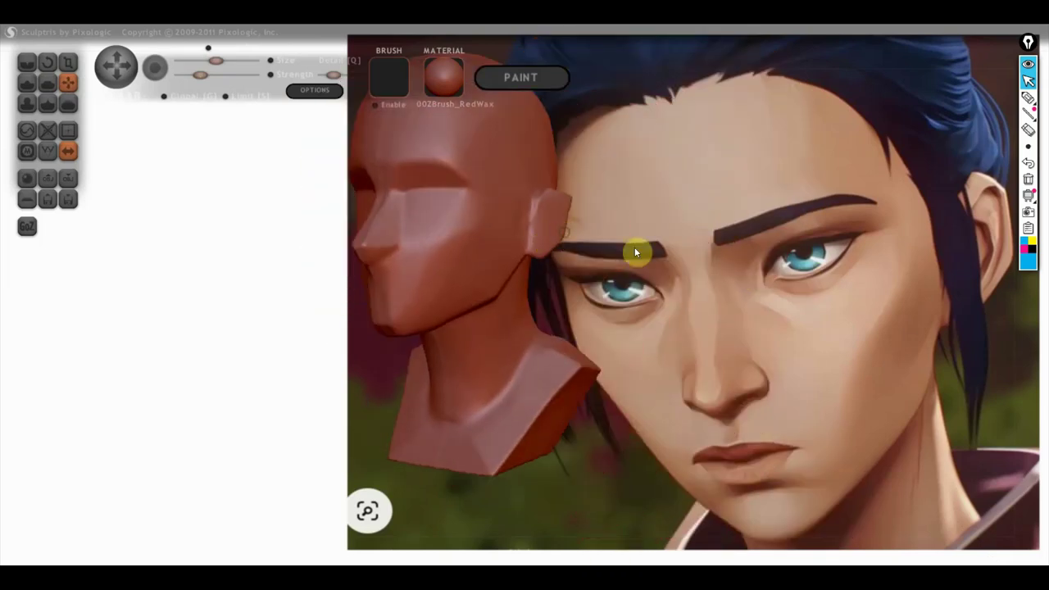
mouse_move(698, 268)
mouse_down()
mouse_move(520, 262)
mouse_move(685, 281)
mouse_up()
- Zoom and turn the head to face front, then pick the screen-annotation pen
scroll(639, 284, up, 2)
scroll(565, 253, up, 3)
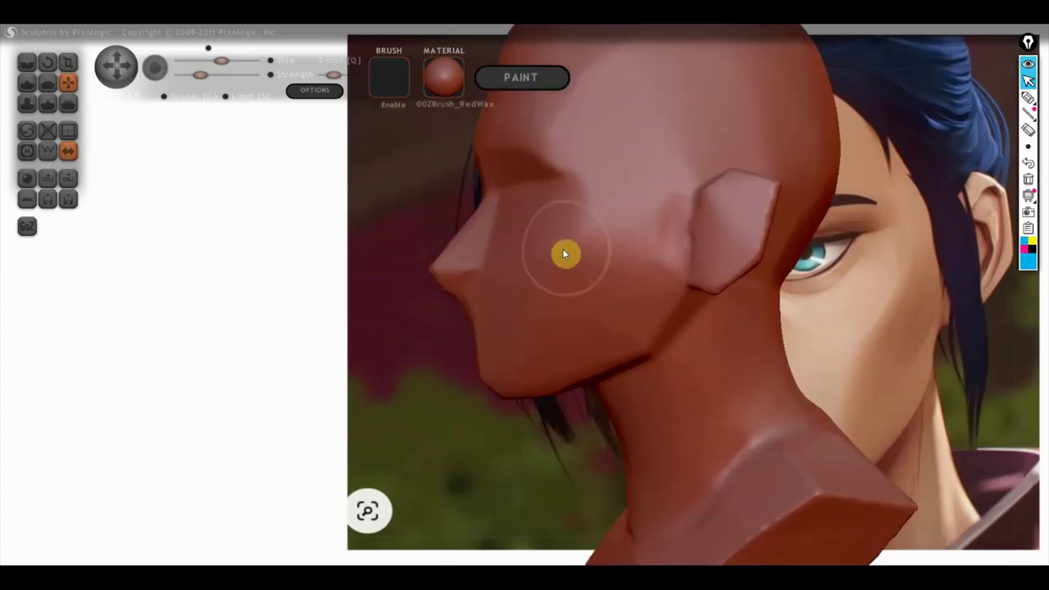
scroll(593, 251, up, 2)
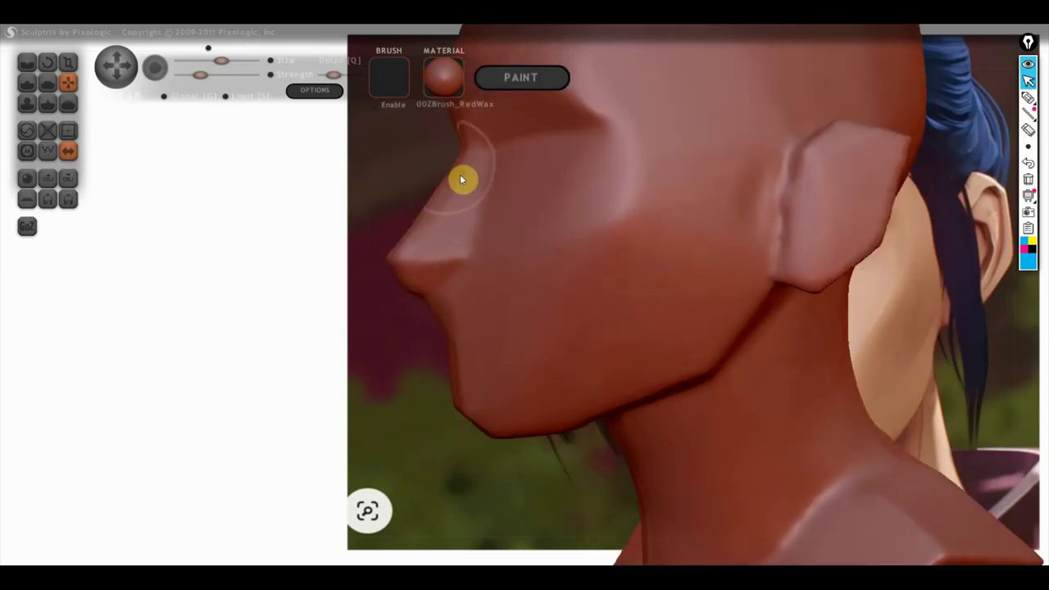
scroll(473, 189, down, 2)
mouse_move(473, 188)
mouse_down()
mouse_move(613, 229)
mouse_move(684, 218)
mouse_move(716, 248)
mouse_up()
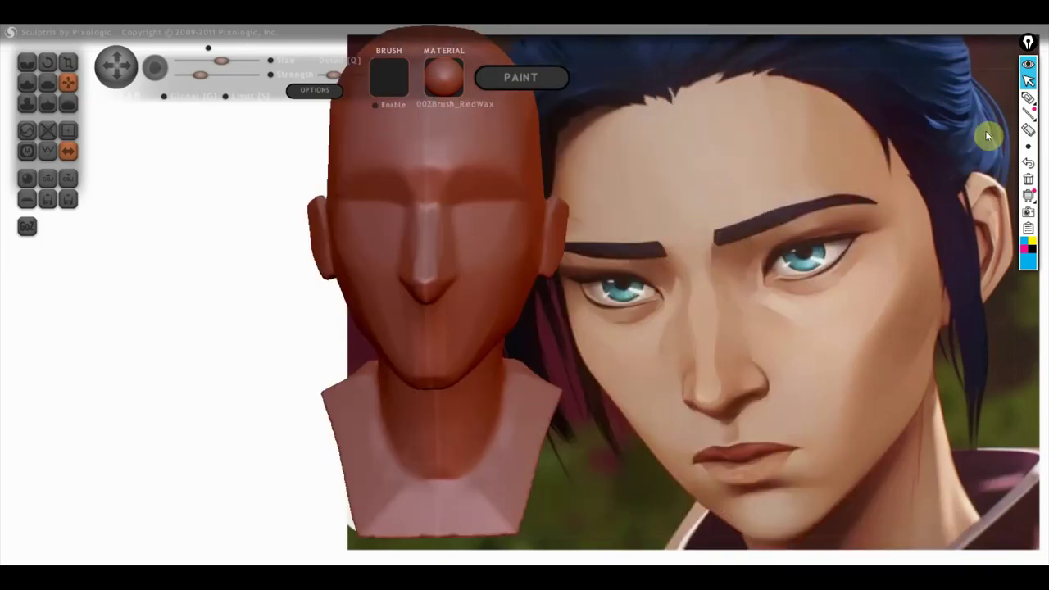
click(1028, 98)
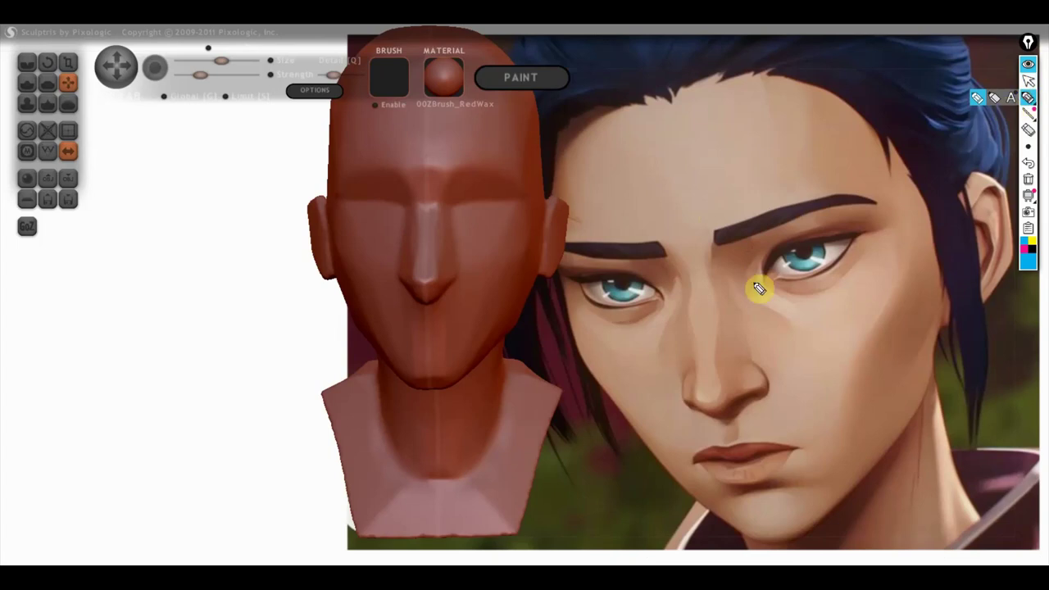
mouse_move(717, 244)
mouse_down()
mouse_move(718, 294)
mouse_move(754, 292)
mouse_move(754, 255)
mouse_up()
click(755, 248)
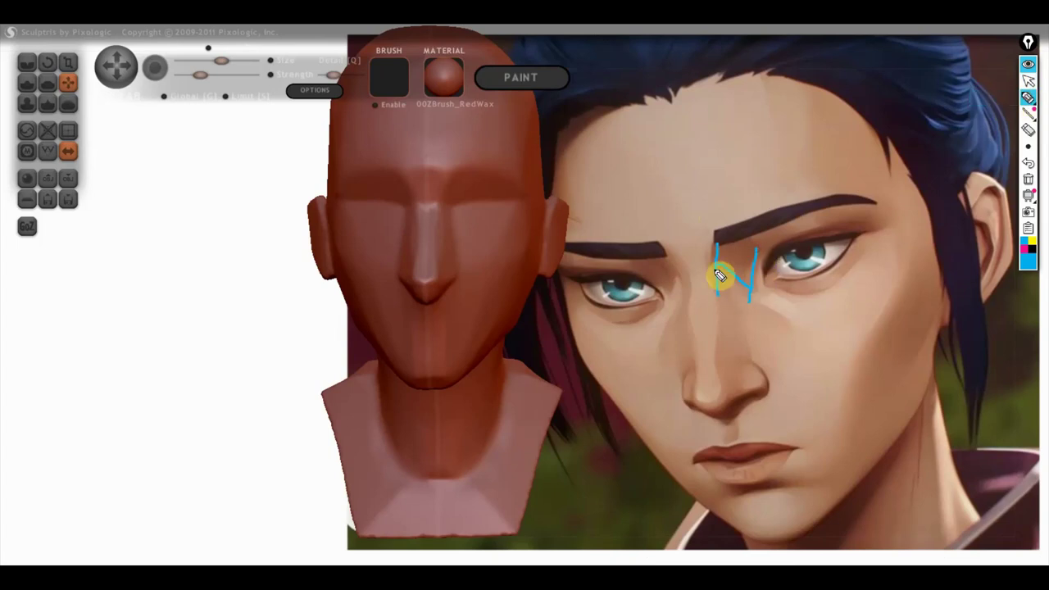
drag(741, 292, 743, 352)
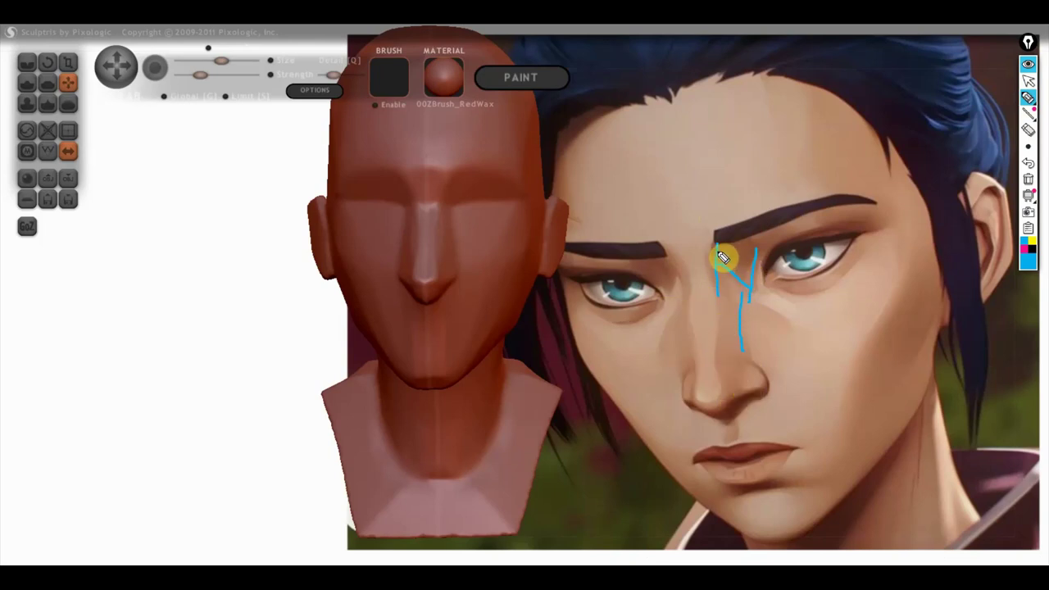
drag(718, 245, 756, 247)
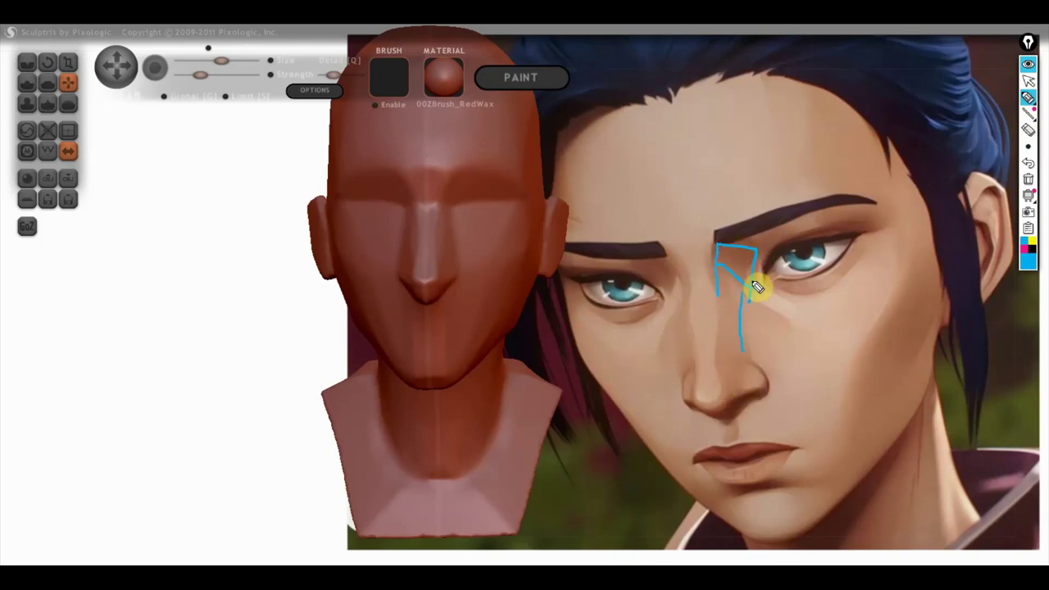
drag(755, 285, 875, 238)
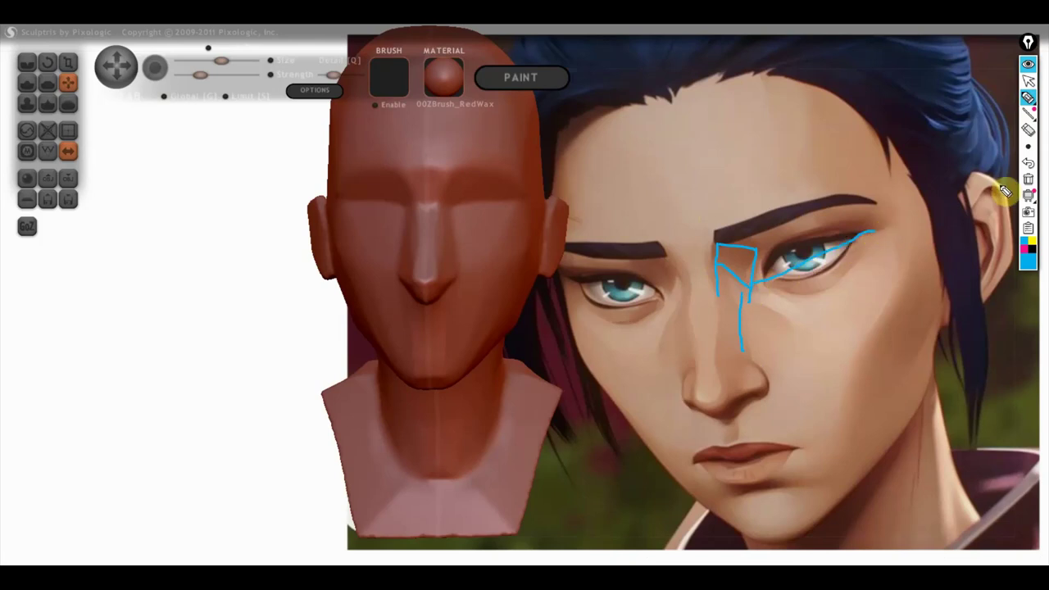
click(1028, 179)
click(1028, 81)
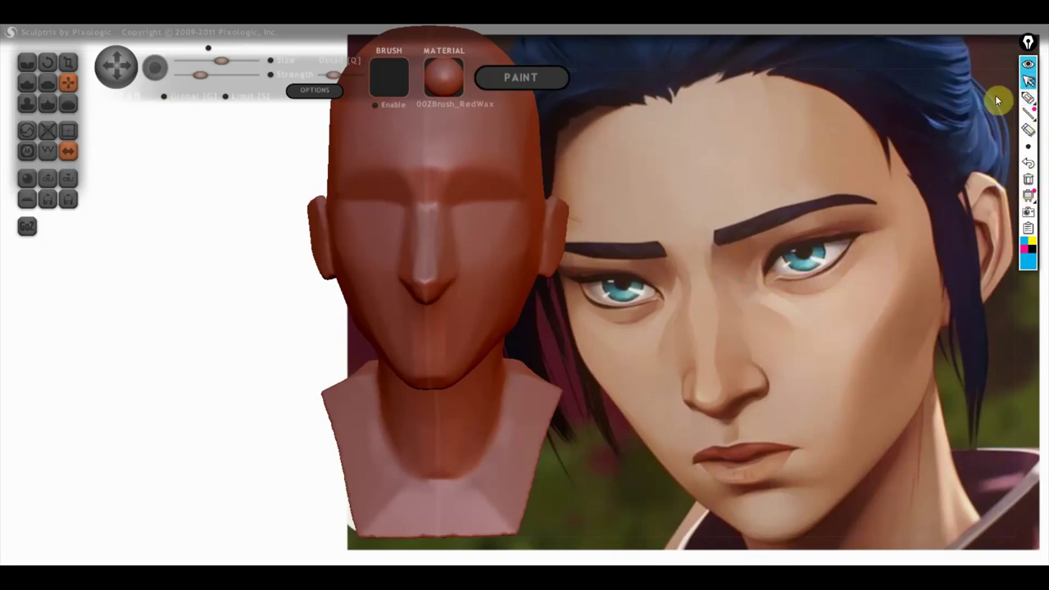
mouse_move(527, 242)
mouse_down()
mouse_move(549, 264)
mouse_move(462, 259)
mouse_move(564, 251)
mouse_up()
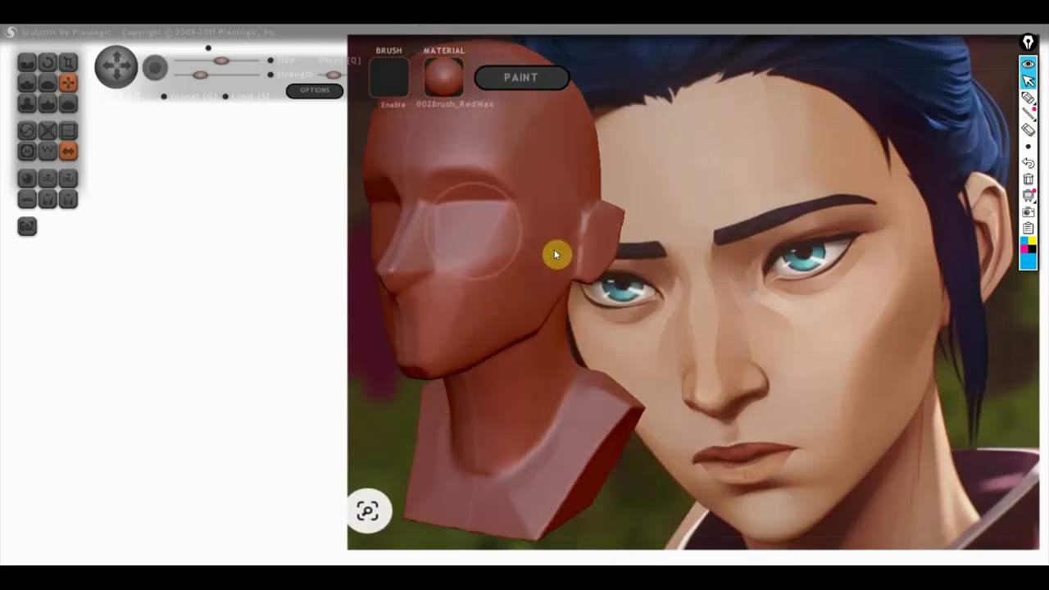
- Try the Draw brush, turn the head to a front view, and switch to Crease
key(d)
scroll(396, 218, up, 5)
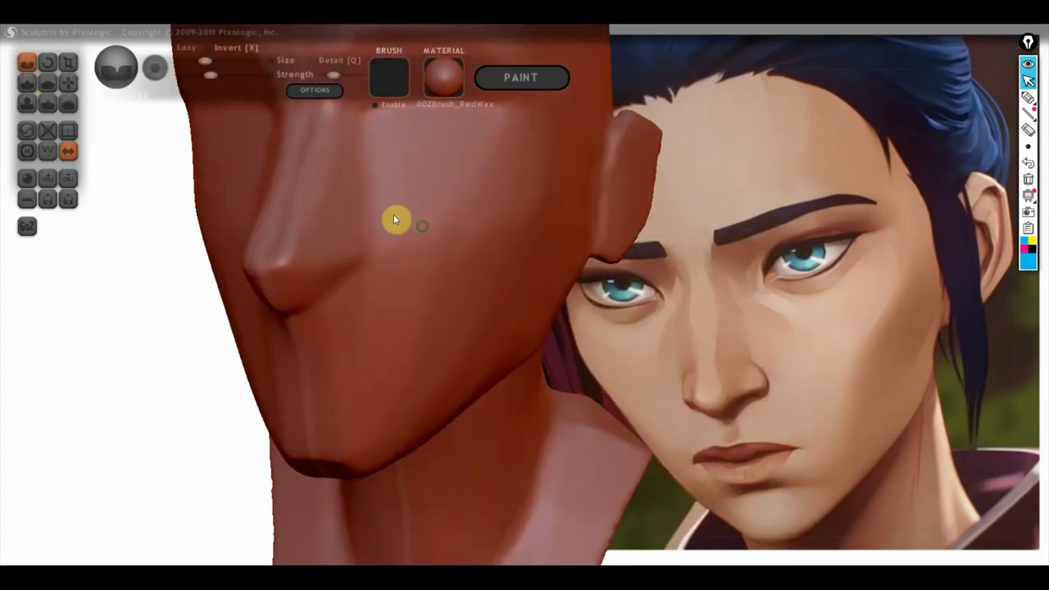
drag(460, 223, 535, 340)
scroll(534, 340, down, 3)
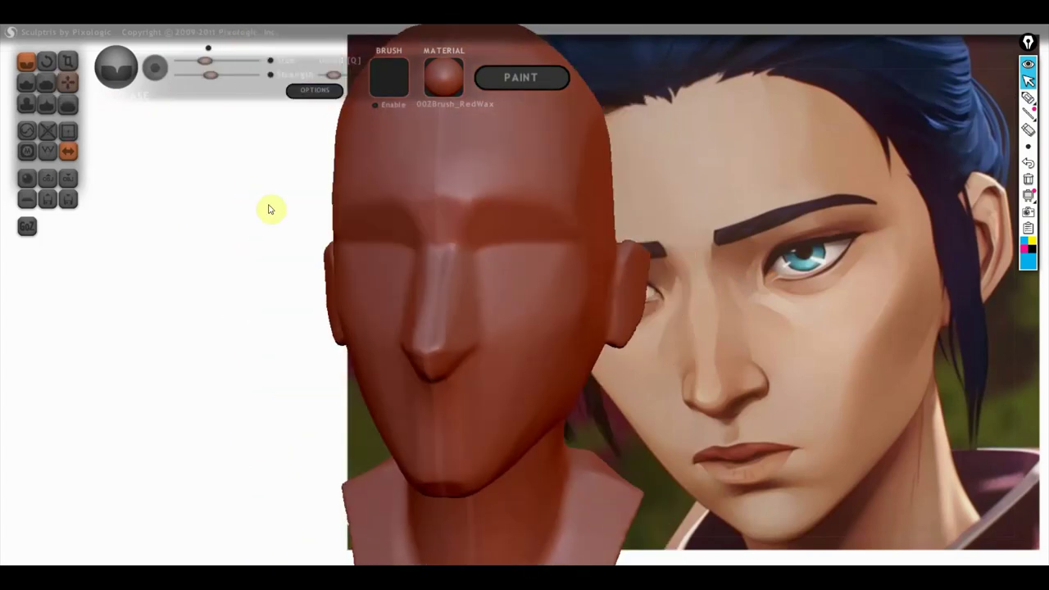
click(25, 64)
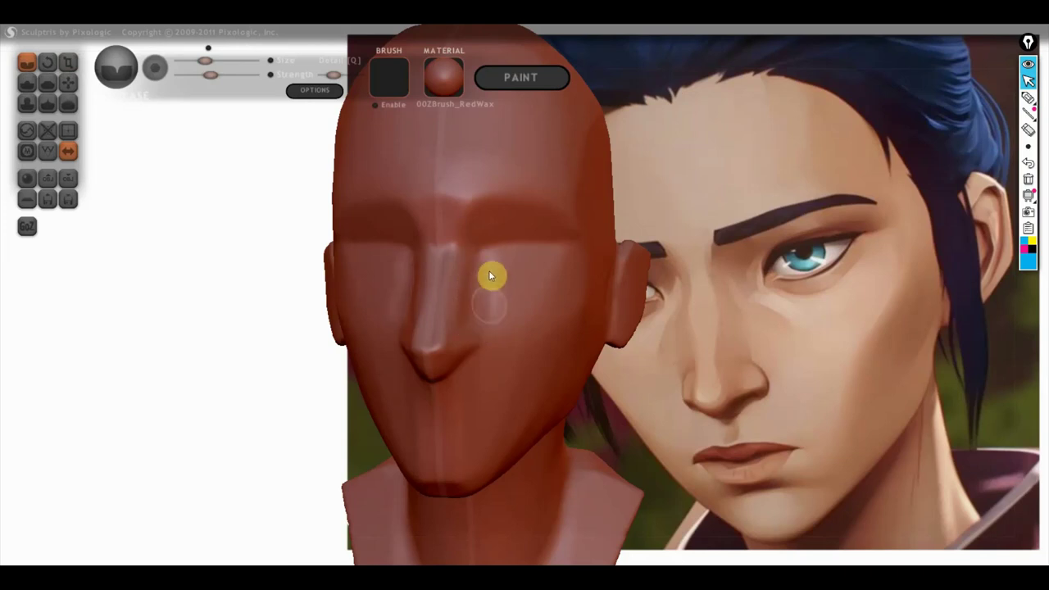
- Orbit between left profile and three-quarter views, then select Flatten and zoom in on the face
right_drag(491, 316, 392, 306)
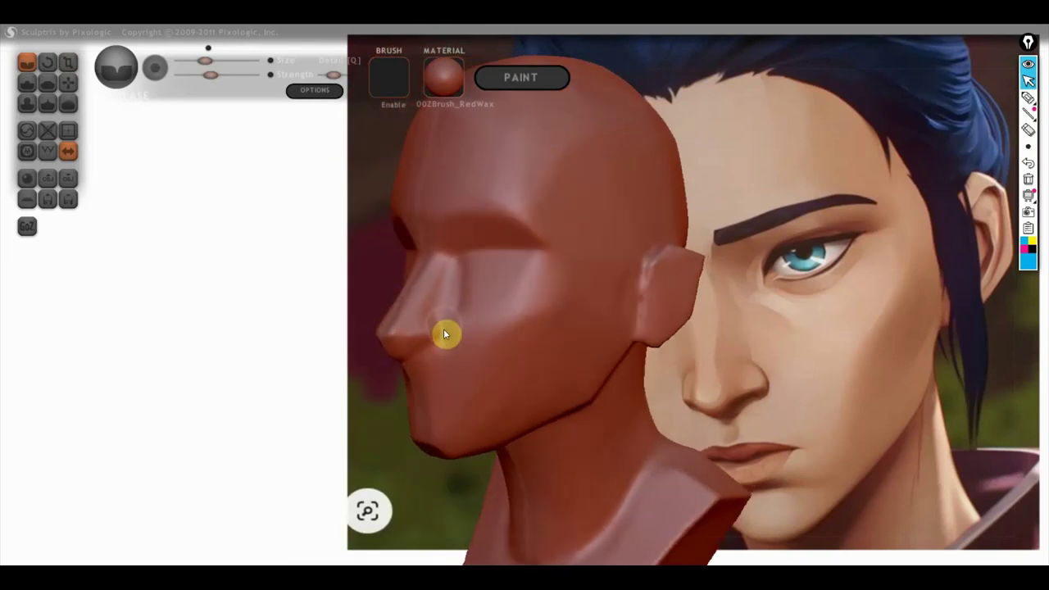
mouse_move(453, 326)
right_down()
mouse_move(402, 324)
mouse_move(416, 314)
right_up()
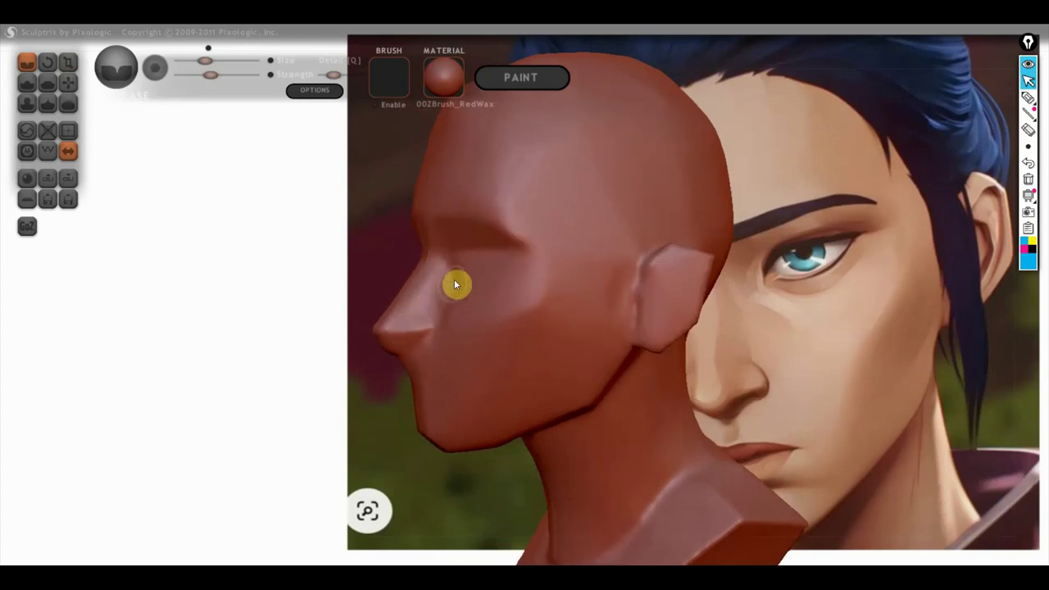
right_drag(457, 302, 562, 302)
scroll(486, 314, up, 2)
mouse_move(487, 309)
right_down()
mouse_move(350, 306)
mouse_move(497, 306)
right_up()
click(47, 84)
scroll(417, 295, up, 1)
scroll(435, 295, up, 1)
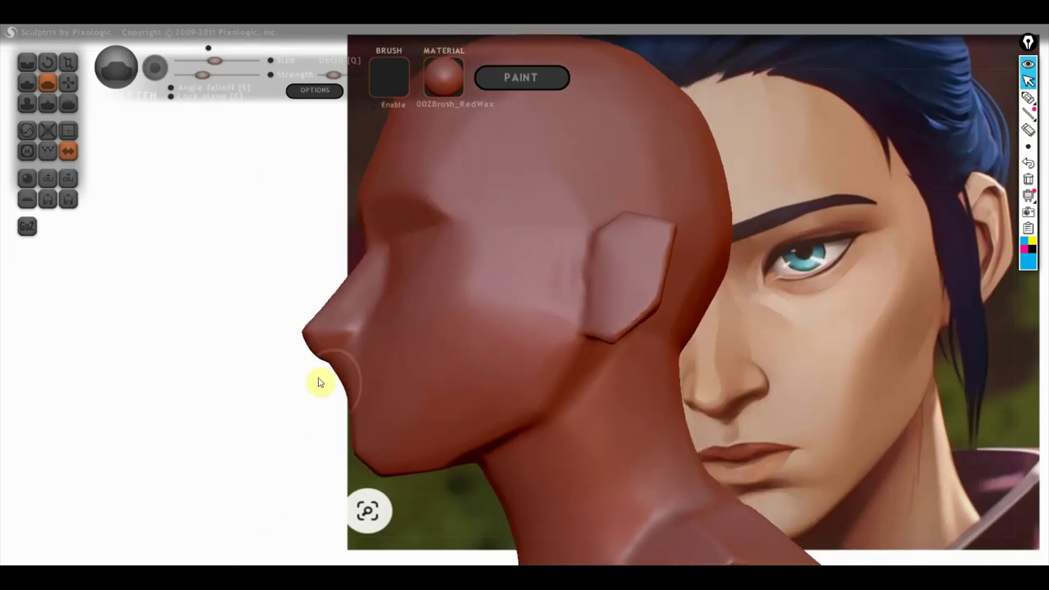
- From an exact front view, crease a horizontal mouth line across the lower face, then inspect under the chin
drag(140, 281, 420, 296)
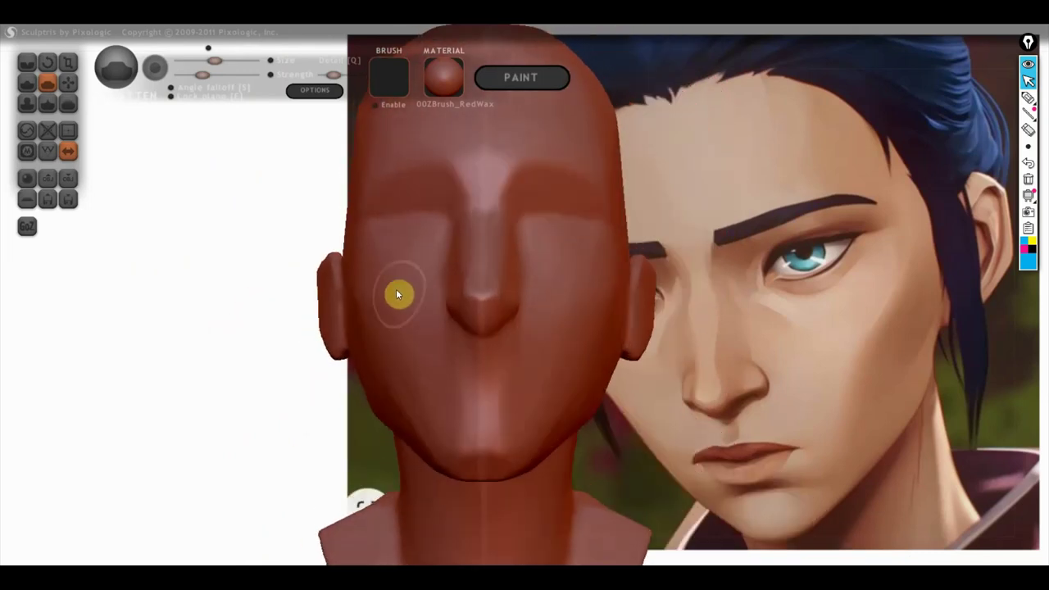
mouse_move(656, 344)
shift+mouse_down()
mouse_move(701, 319)
mouse_move(639, 321)
shift+mouse_up()
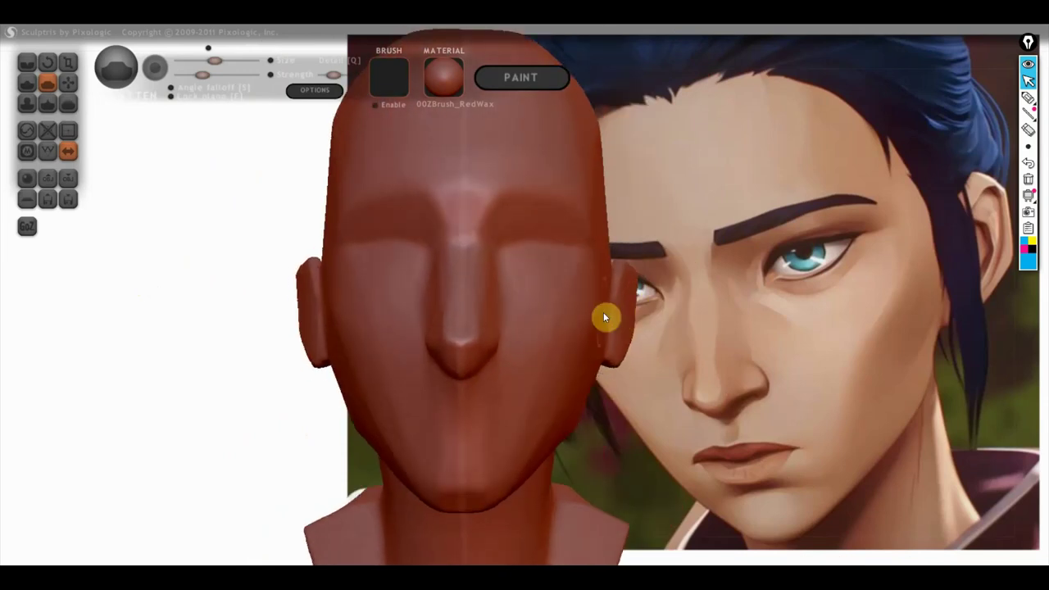
click(27, 63)
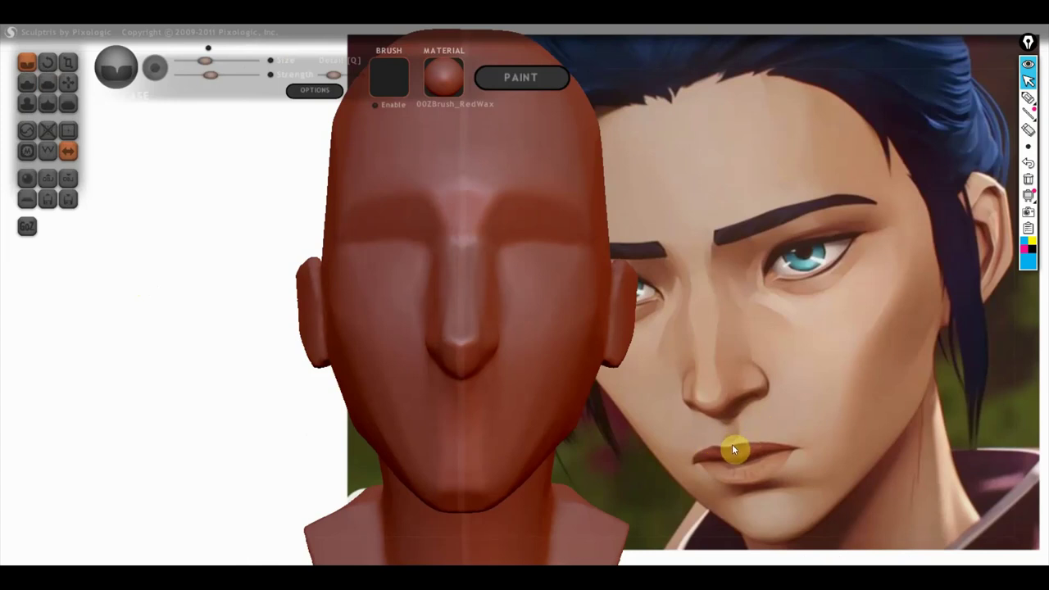
drag(428, 416, 504, 415)
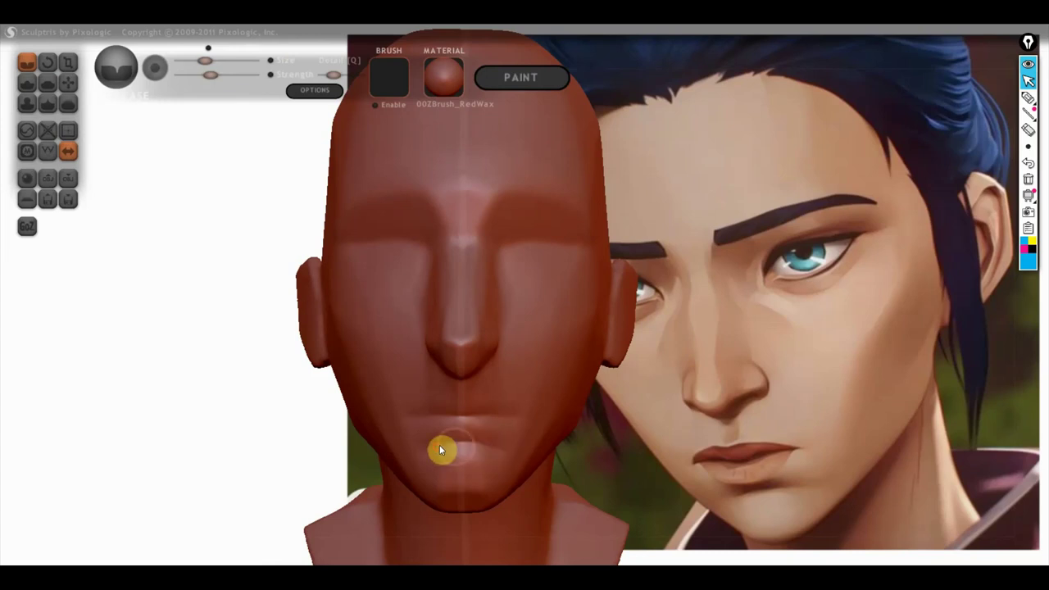
scroll(496, 456, down, 3)
alt+drag(564, 452, 593, 452)
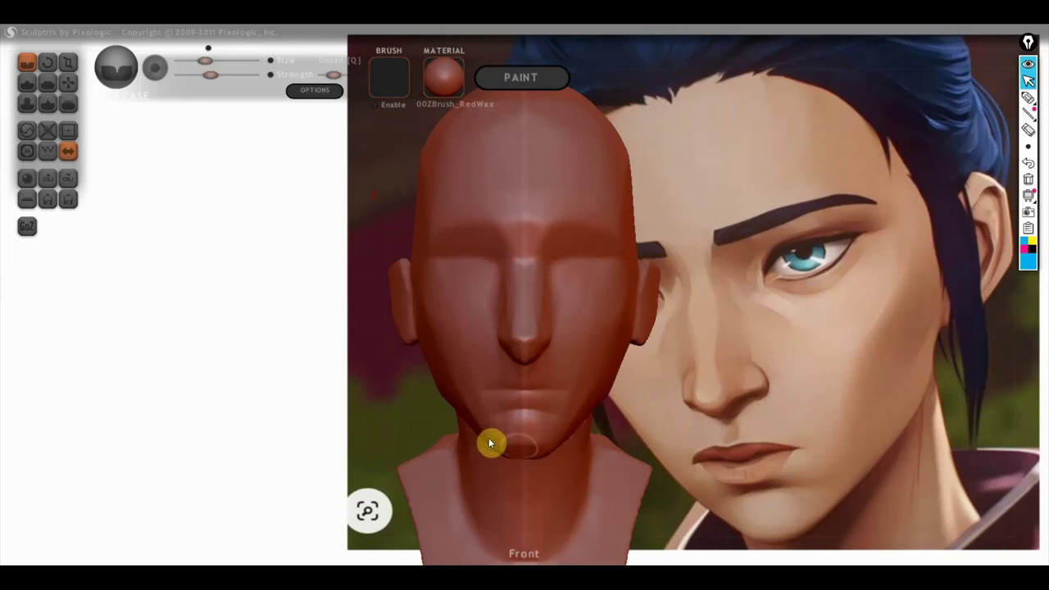
mouse_move(598, 473)
right_down()
mouse_move(627, 454)
mouse_move(620, 400)
right_up()
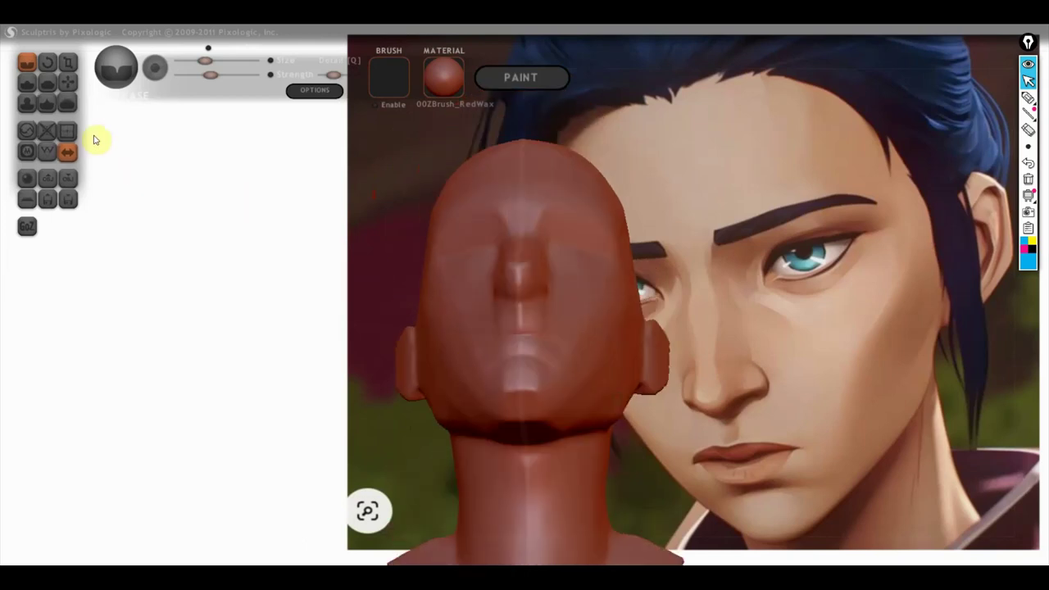
- Switch to the Flatten brush and bring the head from the underside back to front view
click(47, 83)
scroll(498, 405, up, 2)
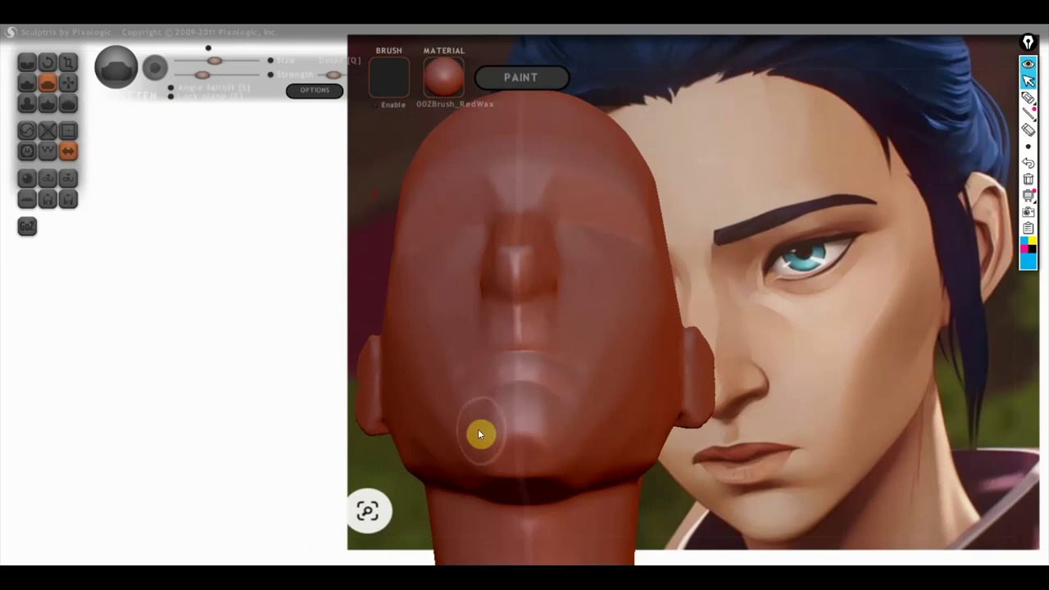
mouse_move(517, 429)
right_down()
mouse_move(529, 501)
mouse_move(542, 490)
mouse_move(535, 314)
right_up()
scroll(548, 499, up, 2)
scroll(542, 479, up, 2)
scroll(541, 479, down, 1)
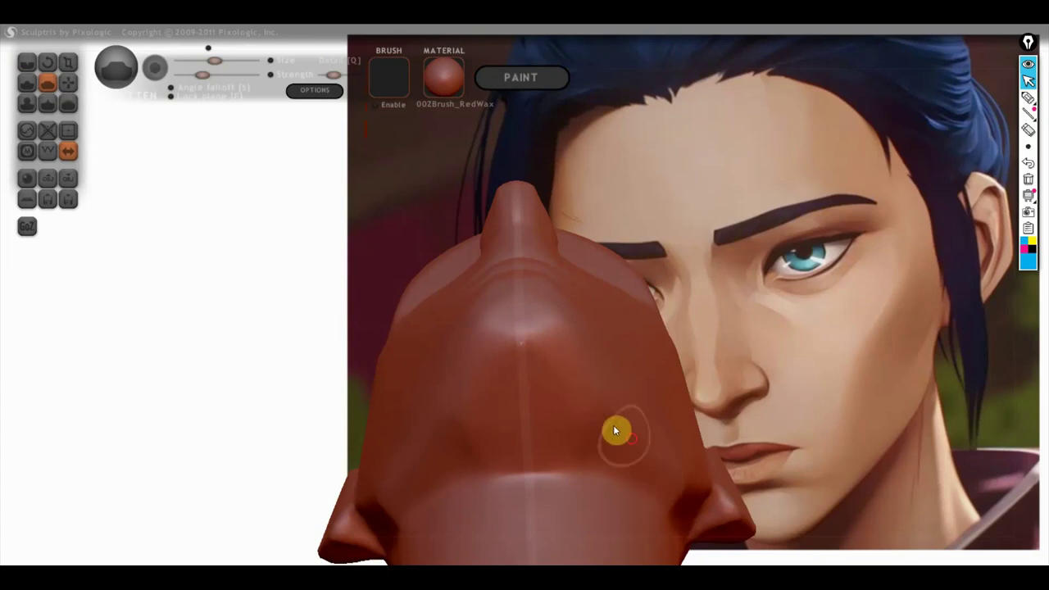
- Turn the head through profile, three-quarter and frontal views to examine the nose sides
mouse_move(628, 429)
right_down()
mouse_move(503, 507)
mouse_move(480, 554)
mouse_move(495, 541)
right_up()
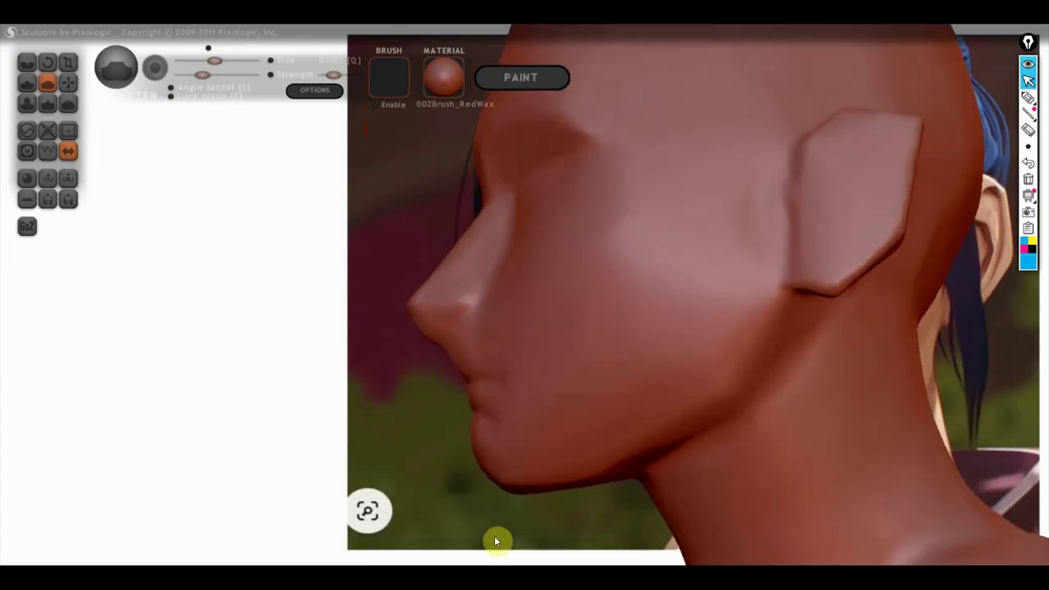
scroll(381, 439, down, 3)
scroll(400, 447, down, 2)
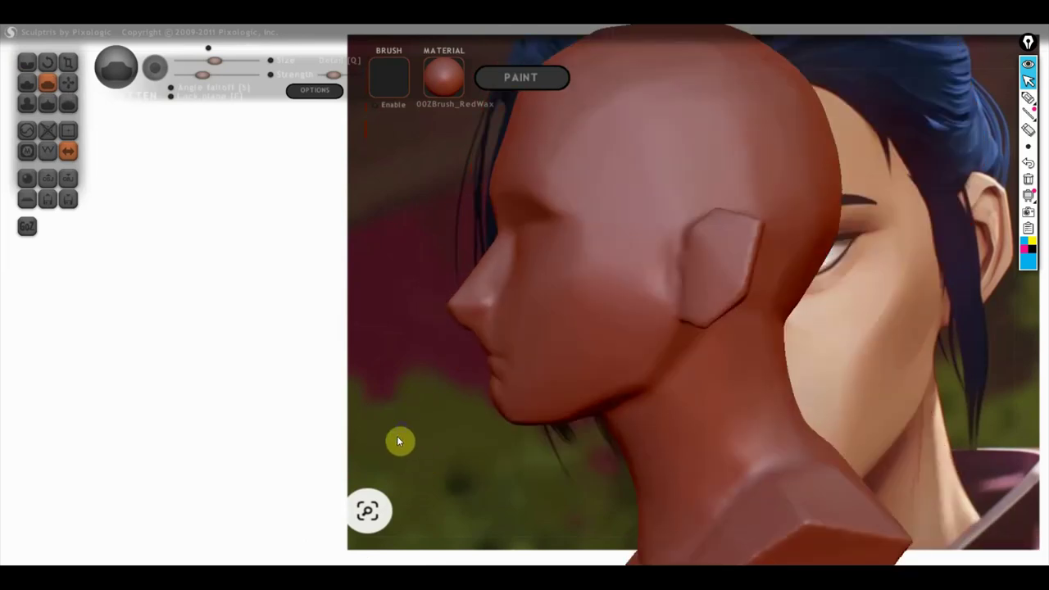
mouse_move(451, 352)
right_down()
mouse_move(393, 388)
mouse_move(611, 382)
right_up()
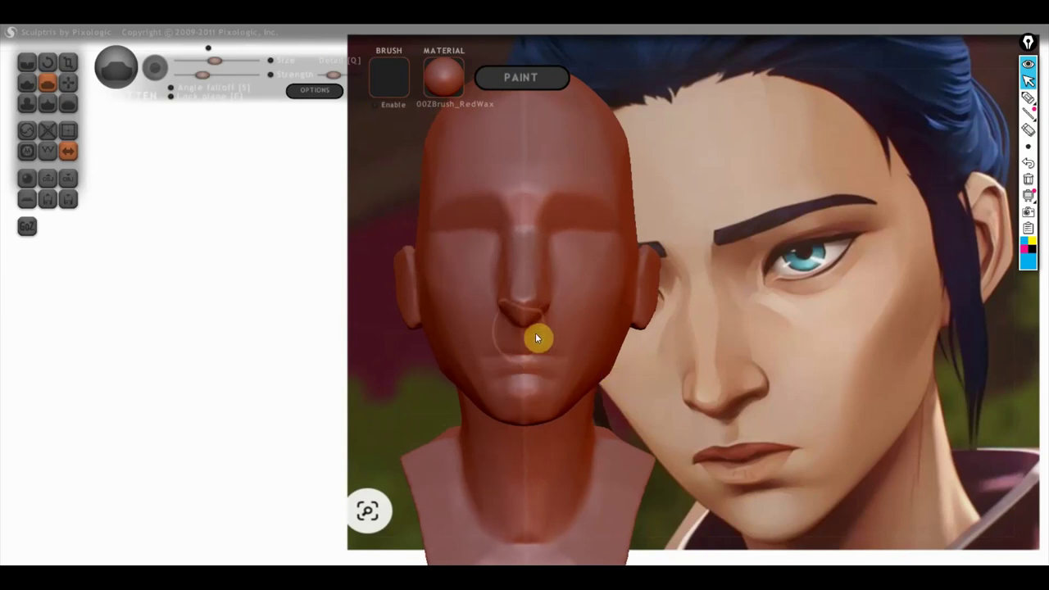
right_drag(504, 316, 634, 339)
mouse_move(710, 337)
mouse_down()
mouse_move(613, 366)
mouse_move(529, 304)
mouse_move(567, 298)
mouse_move(552, 340)
mouse_move(563, 349)
mouse_move(587, 338)
mouse_move(557, 370)
mouse_up()
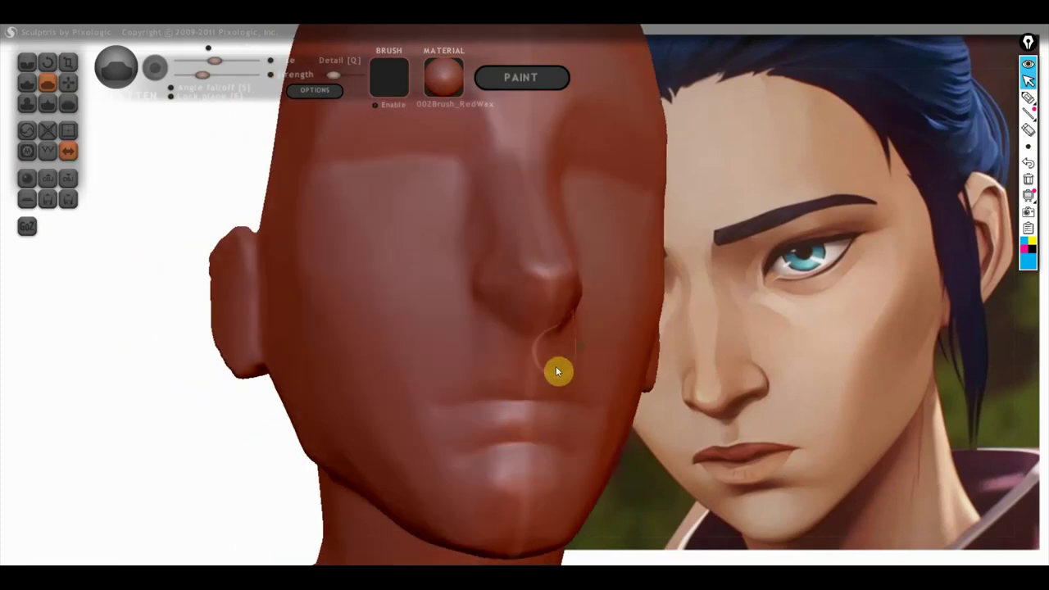
mouse_move(558, 271)
mouse_down()
mouse_move(557, 377)
mouse_move(604, 366)
mouse_up()
mouse_move(559, 331)
right_down()
mouse_move(544, 323)
mouse_move(566, 307)
right_up()
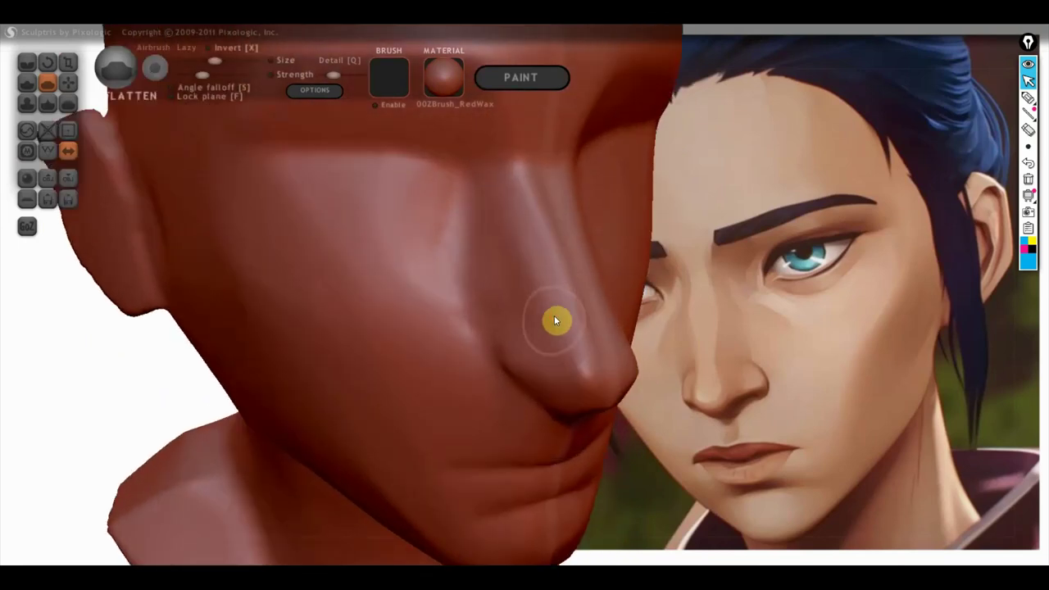
mouse_move(559, 277)
right_down()
mouse_move(448, 291)
mouse_move(563, 258)
right_up()
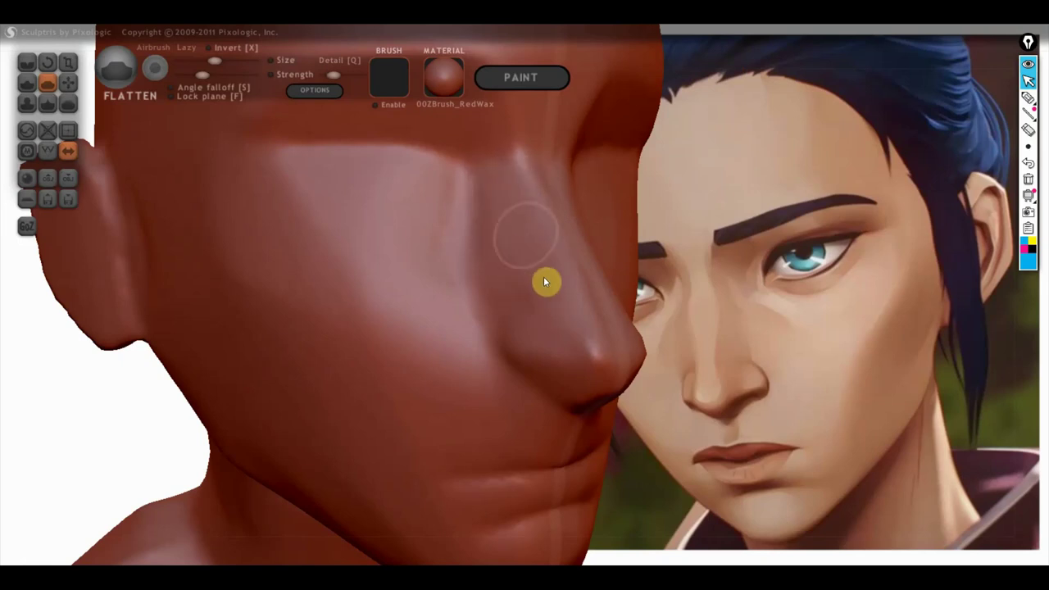
mouse_move(543, 280)
right_down()
mouse_move(483, 288)
mouse_move(545, 262)
right_up()
- Use the Crease brush at higher strength to carve a line along the top of the nostril
click(25, 65)
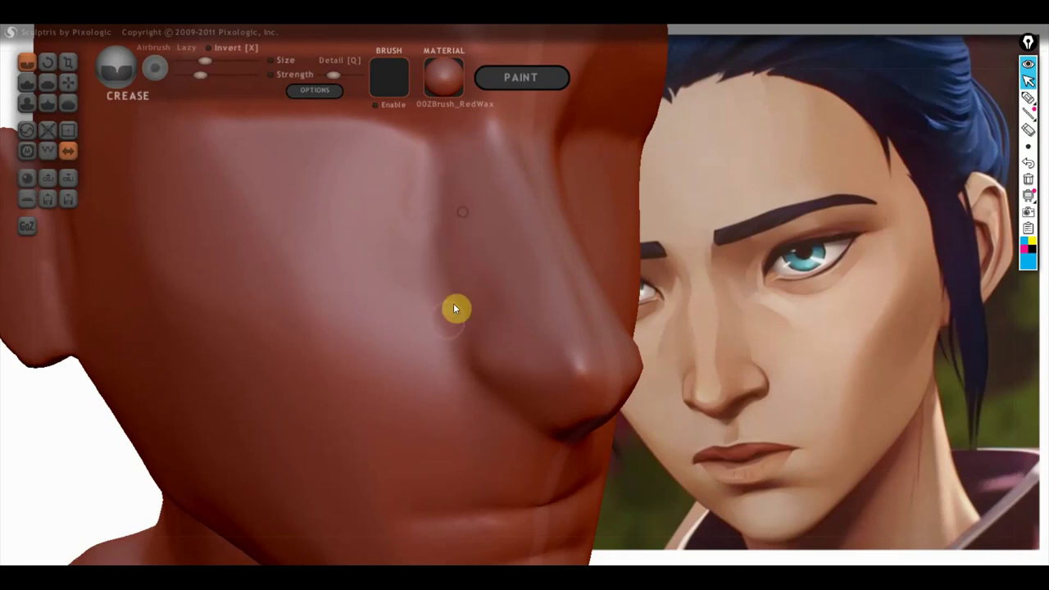
drag(200, 75, 216, 74)
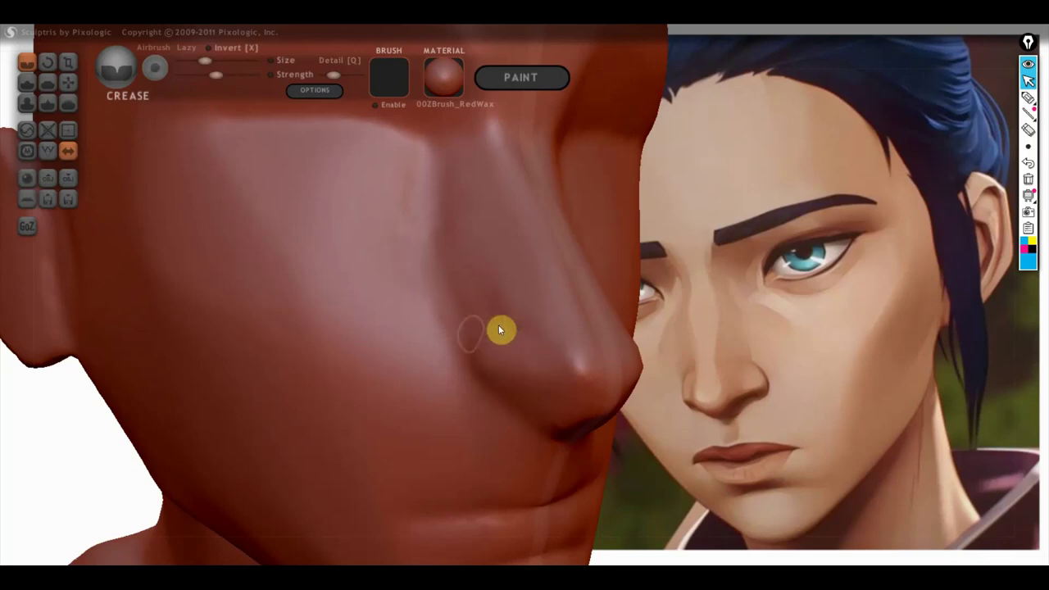
right_drag(508, 336, 481, 332)
mouse_move(470, 293)
right_down()
mouse_move(487, 309)
mouse_move(569, 323)
right_up()
mouse_move(560, 344)
mouse_down()
mouse_move(534, 345)
mouse_move(517, 372)
mouse_move(527, 366)
mouse_move(539, 388)
mouse_move(597, 385)
mouse_move(475, 366)
mouse_move(527, 346)
mouse_up()
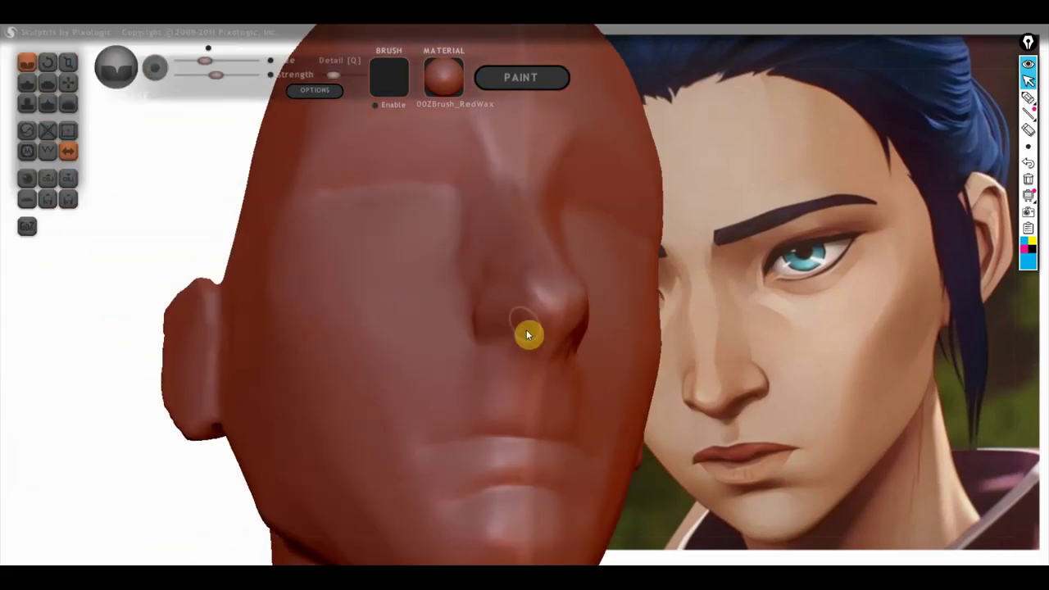
mouse_move(531, 360)
right_down()
mouse_move(487, 454)
mouse_move(499, 459)
mouse_move(536, 427)
right_up()
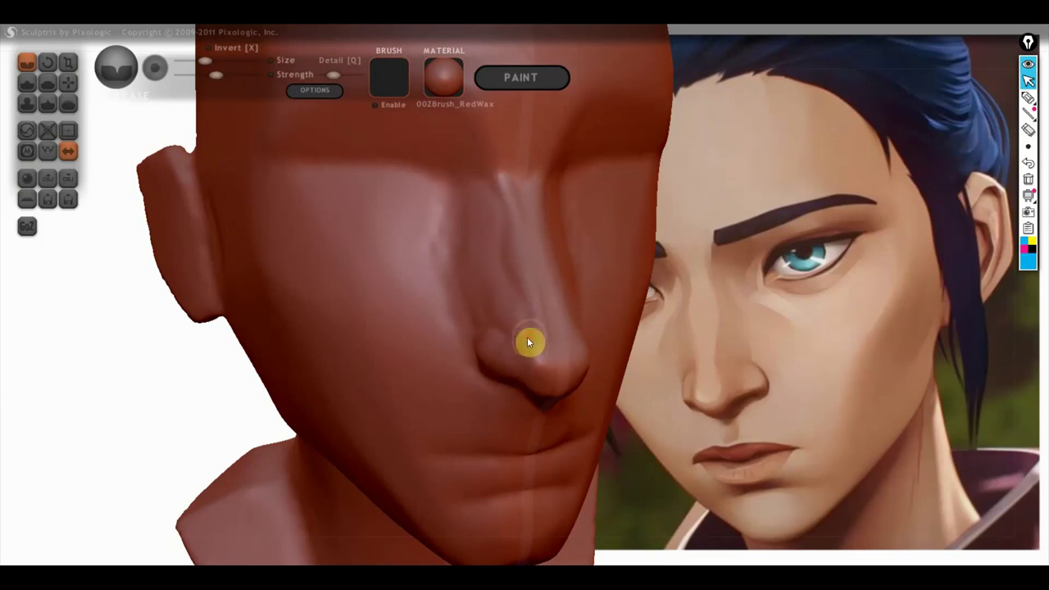
mouse_move(529, 336)
right_down()
mouse_move(546, 386)
mouse_move(519, 391)
mouse_move(525, 358)
right_up()
click(27, 83)
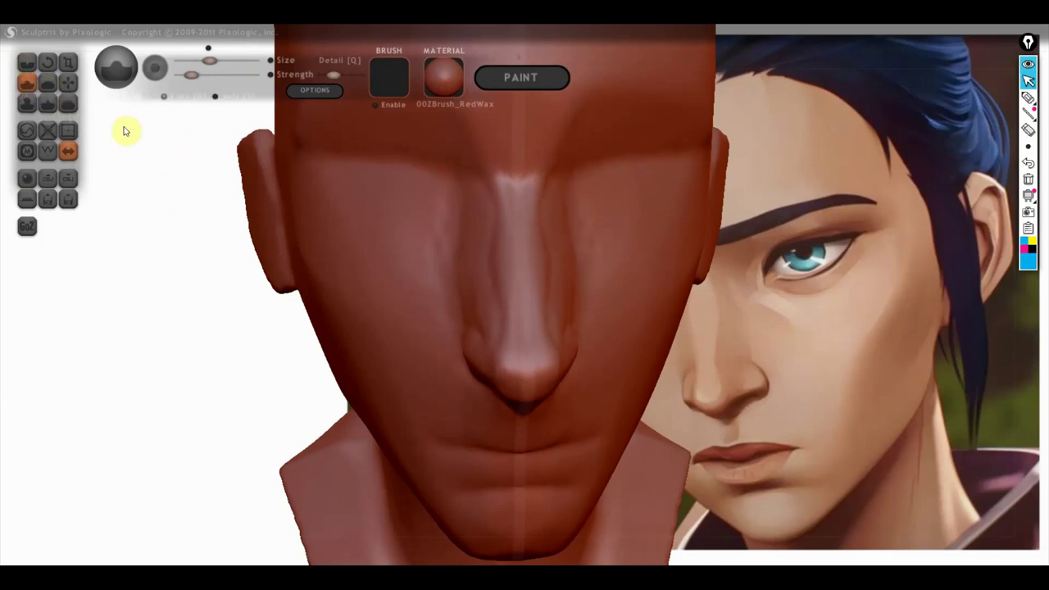
- Build up the nose bridge from a side view and smooth its ridge
mouse_move(163, 99)
right_down()
mouse_move(323, 191)
mouse_move(415, 173)
right_up()
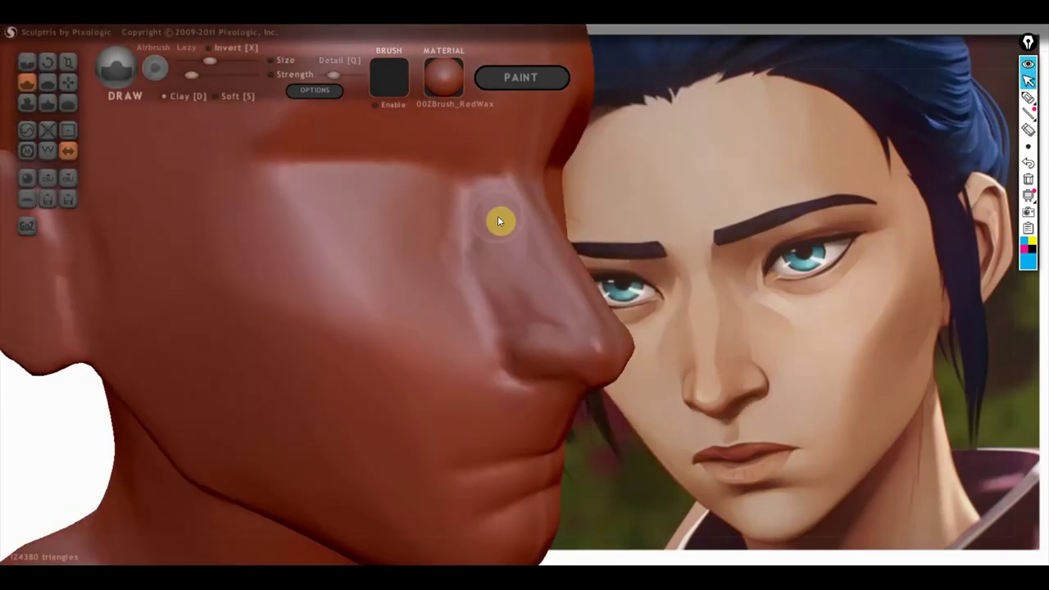
drag(494, 213, 491, 197)
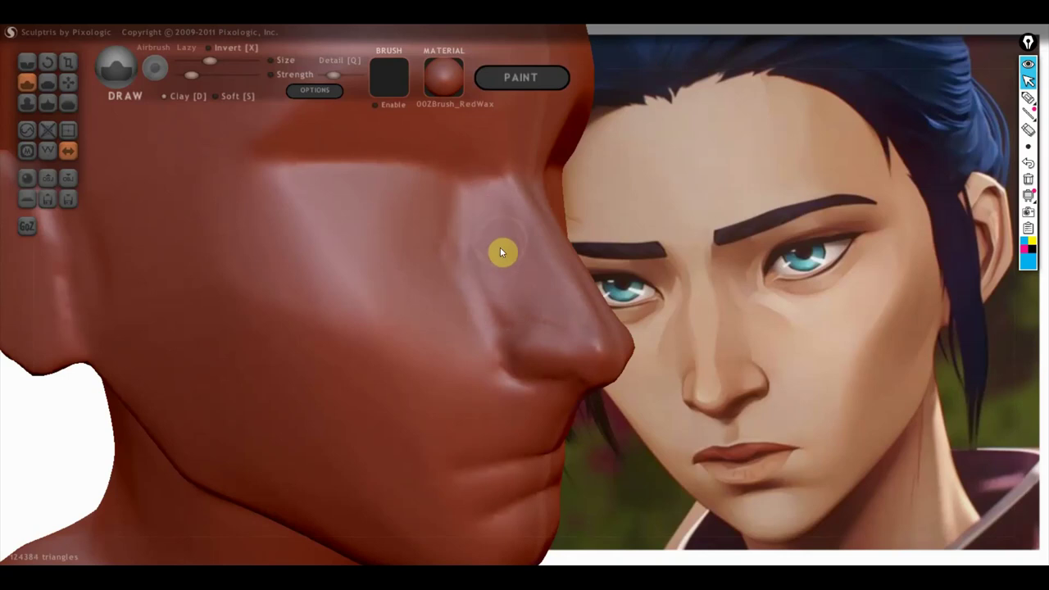
mouse_move(510, 294)
right_down()
mouse_move(526, 313)
mouse_move(421, 344)
right_up()
mouse_move(518, 259)
shift+mouse_down()
mouse_move(524, 300)
mouse_move(489, 183)
shift+mouse_up()
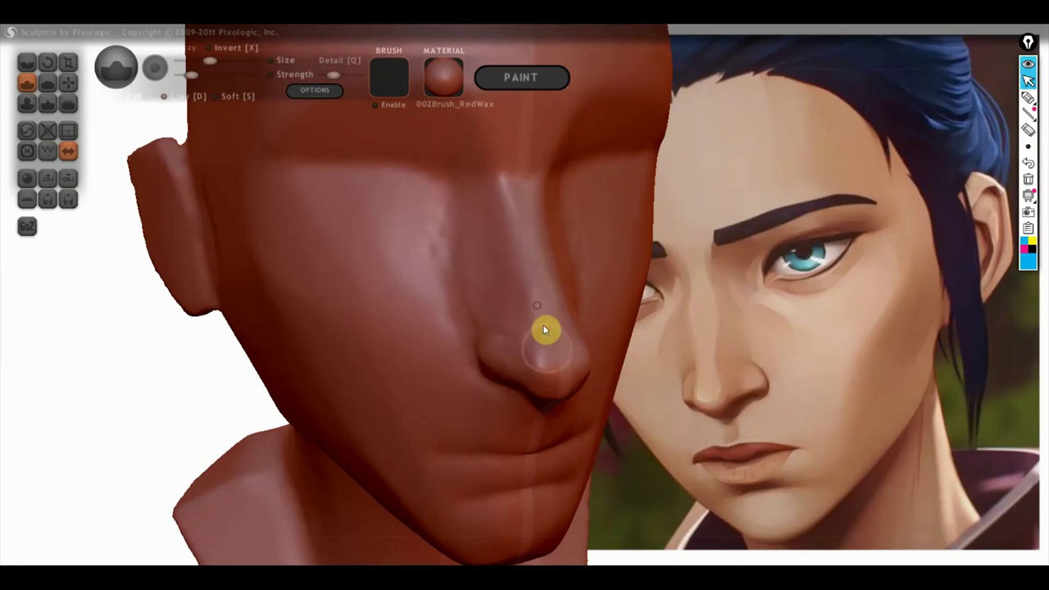
- Reshape the cheek plane beside the nose, then check the head from front and profile
right_drag(546, 289, 475, 289)
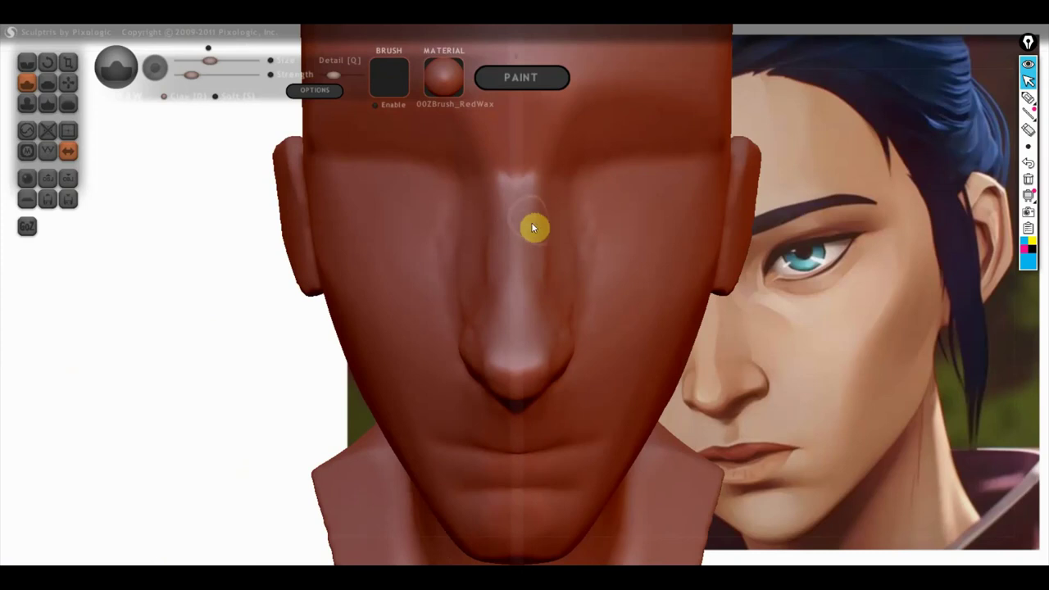
right_drag(536, 224, 496, 225)
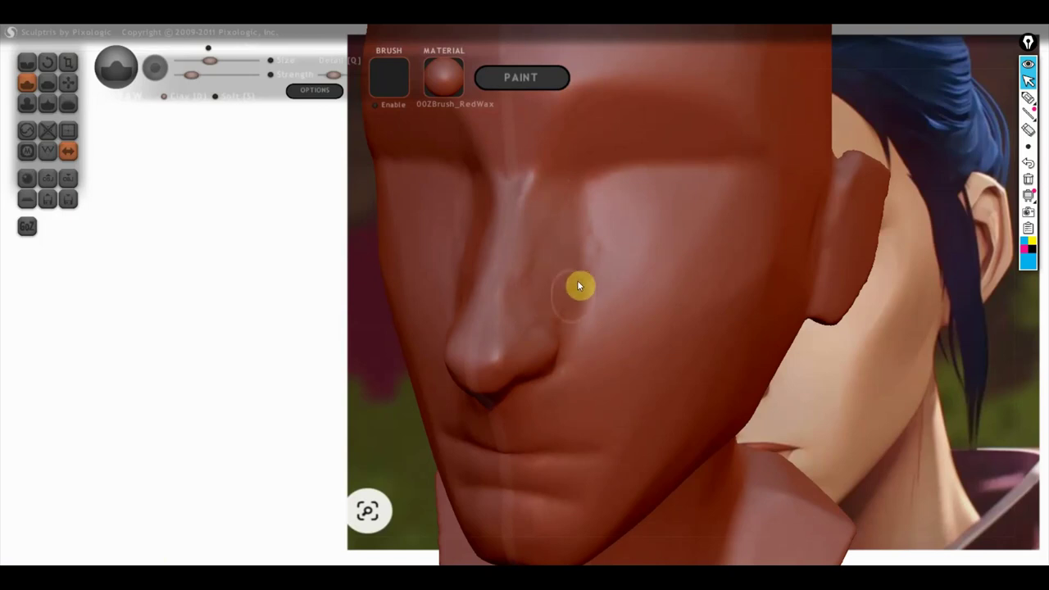
mouse_move(610, 310)
mouse_down()
mouse_move(585, 262)
mouse_move(580, 302)
mouse_up()
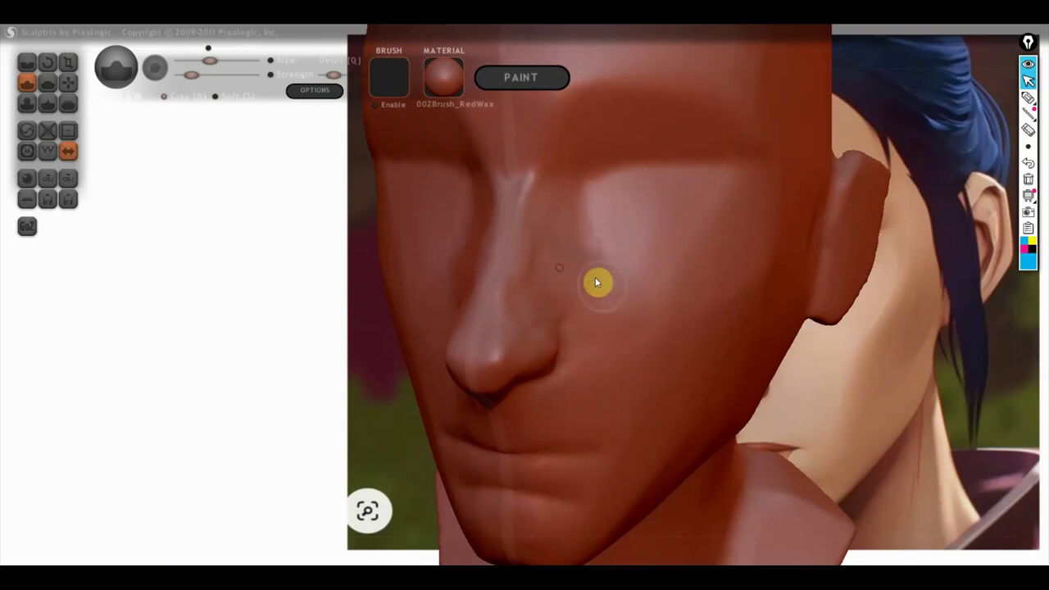
mouse_move(581, 258)
right_down()
mouse_move(662, 291)
mouse_move(707, 262)
right_up()
scroll(707, 262, down, 2)
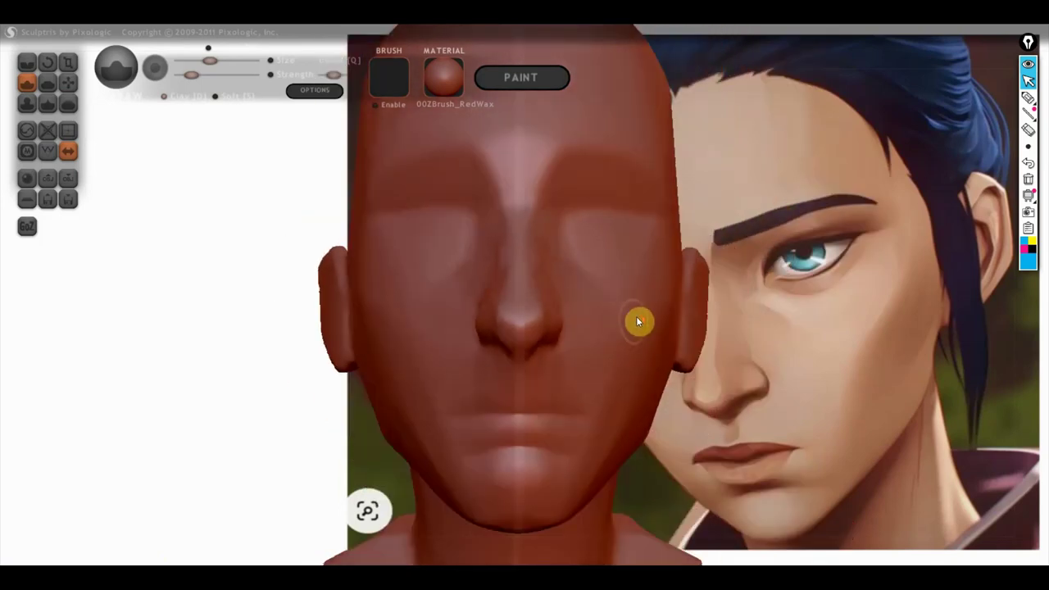
scroll(634, 329, down, 2)
right_drag(632, 345, 616, 344)
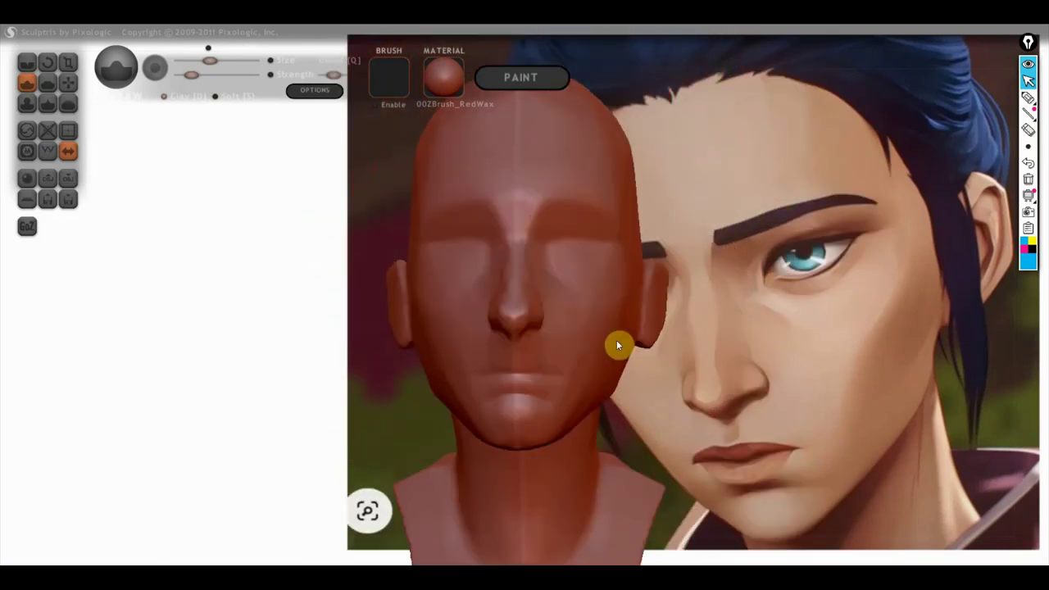
scroll(623, 421, up, 1)
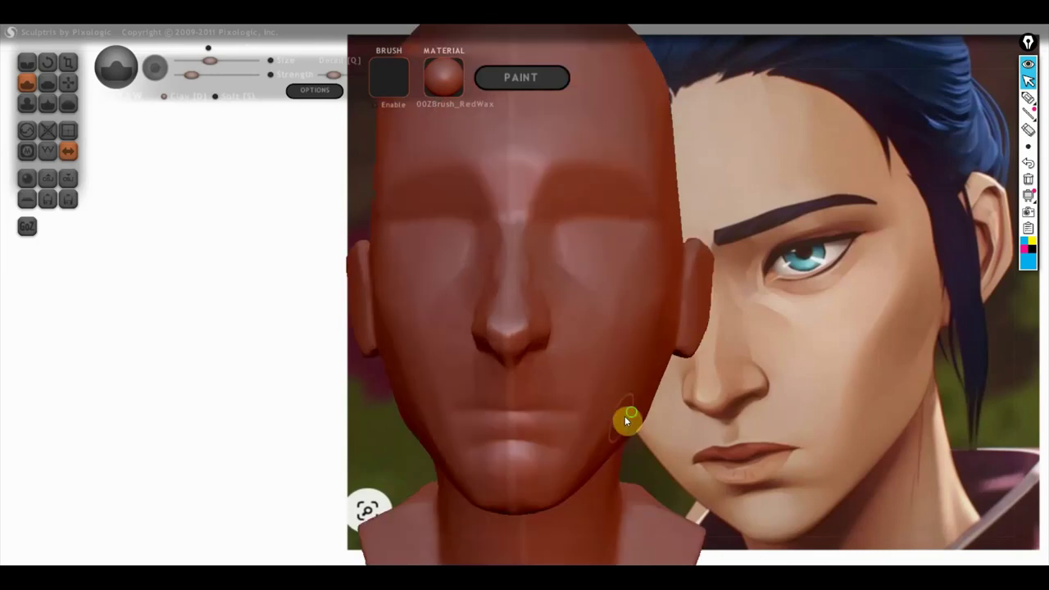
scroll(654, 351, up, 1)
right_drag(632, 347, 404, 342)
click(68, 83)
- With Grab, pull the upper lip into a flatter band after checking the lips from below
scroll(320, 322, up, 2)
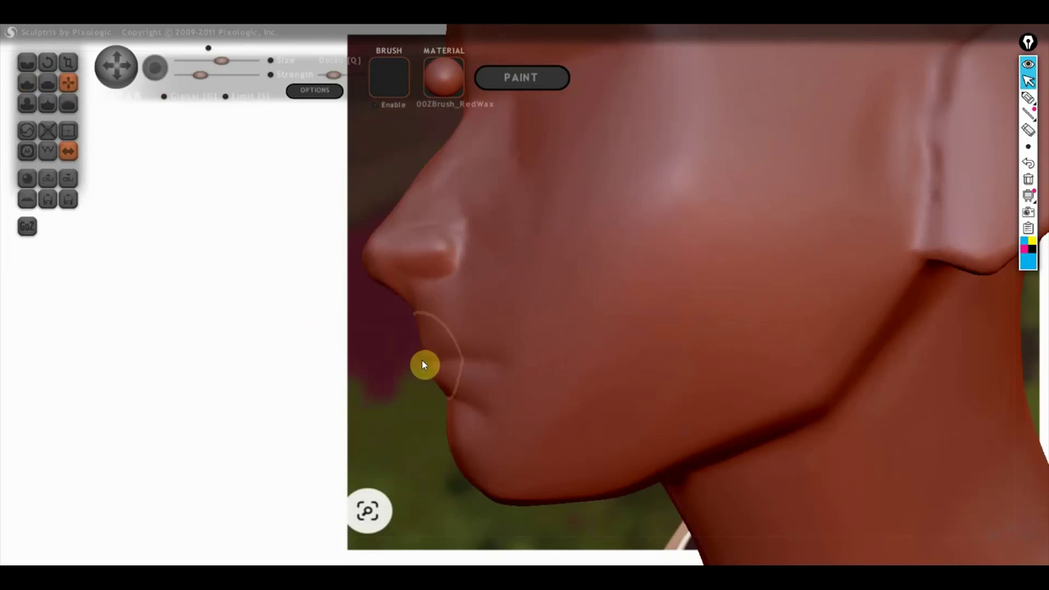
mouse_move(424, 359)
right_down()
mouse_move(518, 473)
mouse_move(590, 495)
right_up()
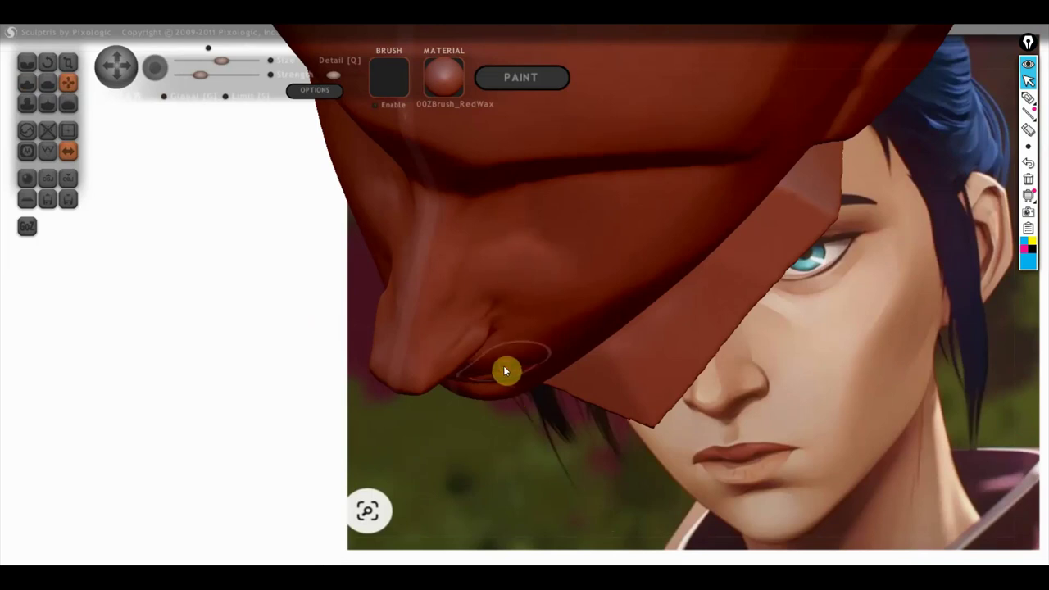
mouse_move(512, 373)
right_down()
mouse_move(546, 365)
mouse_move(565, 166)
mouse_move(555, 265)
mouse_move(572, 232)
right_up()
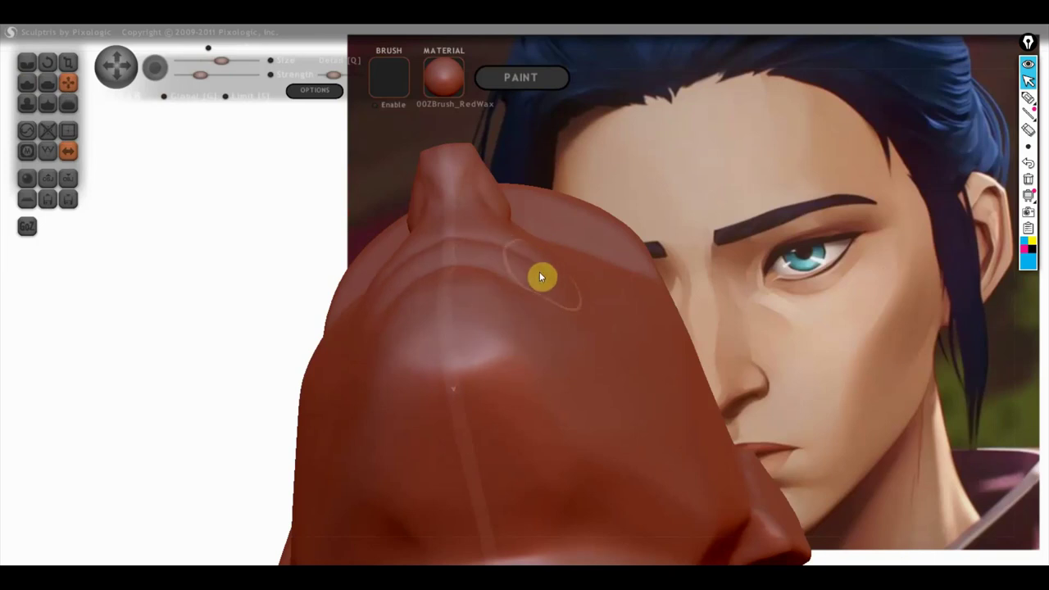
mouse_move(546, 277)
right_down()
mouse_move(573, 312)
mouse_move(584, 448)
right_up()
shift+right_drag(617, 379, 684, 386)
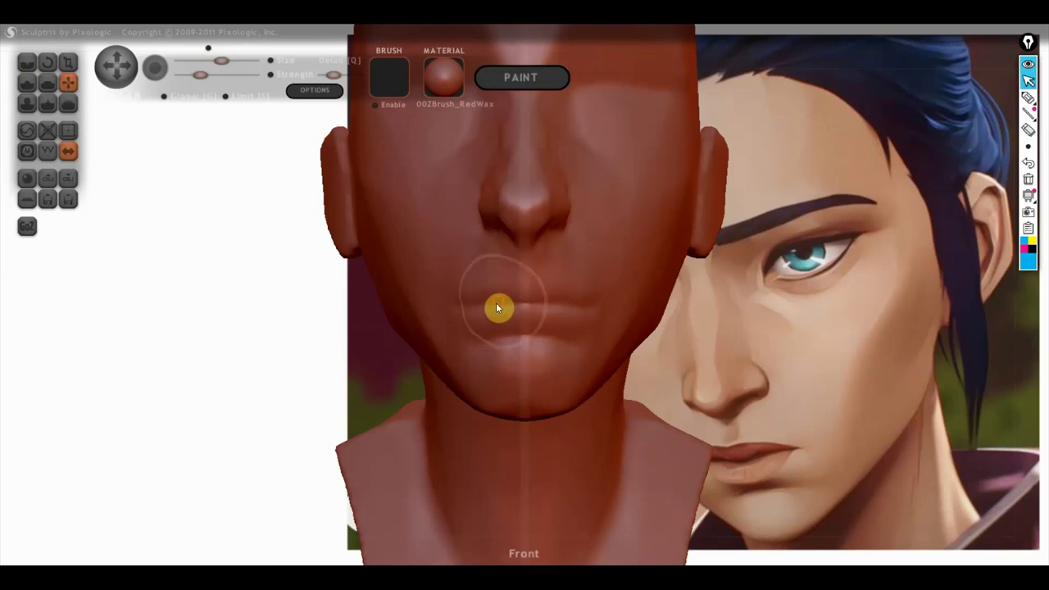
drag(497, 293, 500, 318)
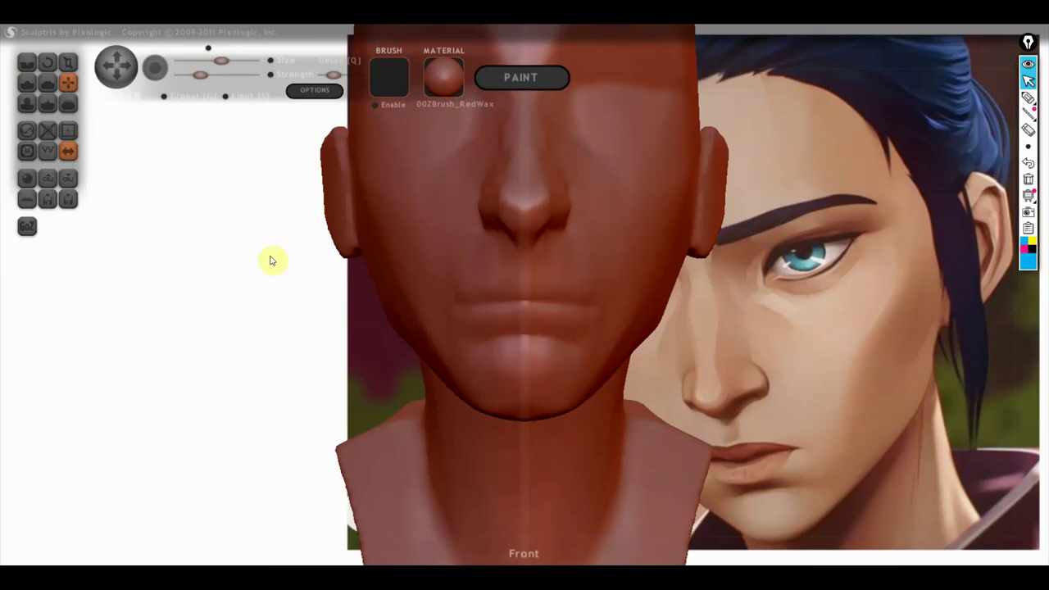
click(28, 85)
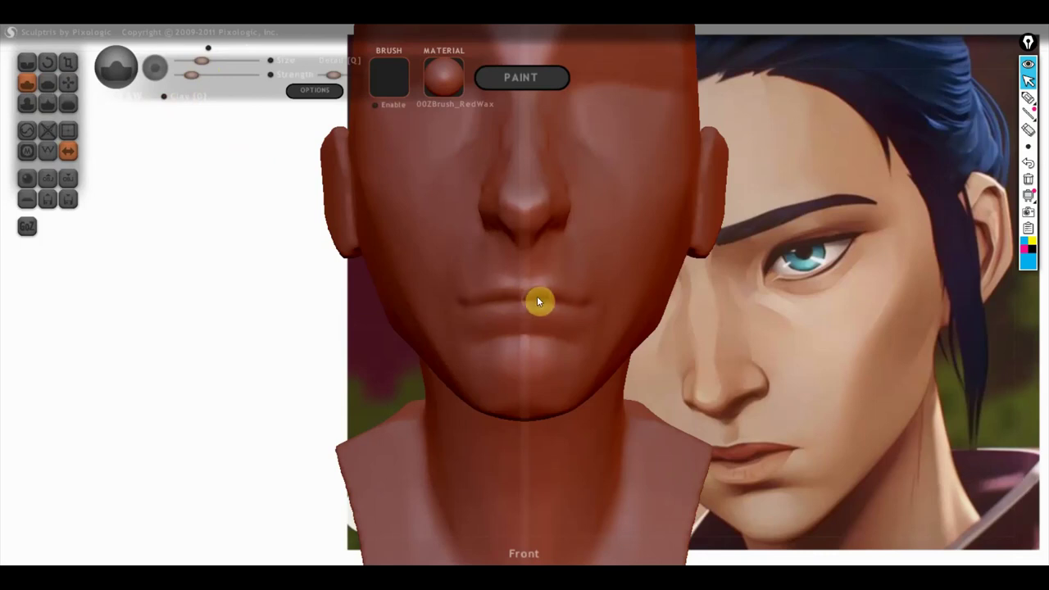
- Stroke across the lips with Draw to define the mouth line and lower lip, then view the jaw from below
right_drag(548, 296, 555, 320)
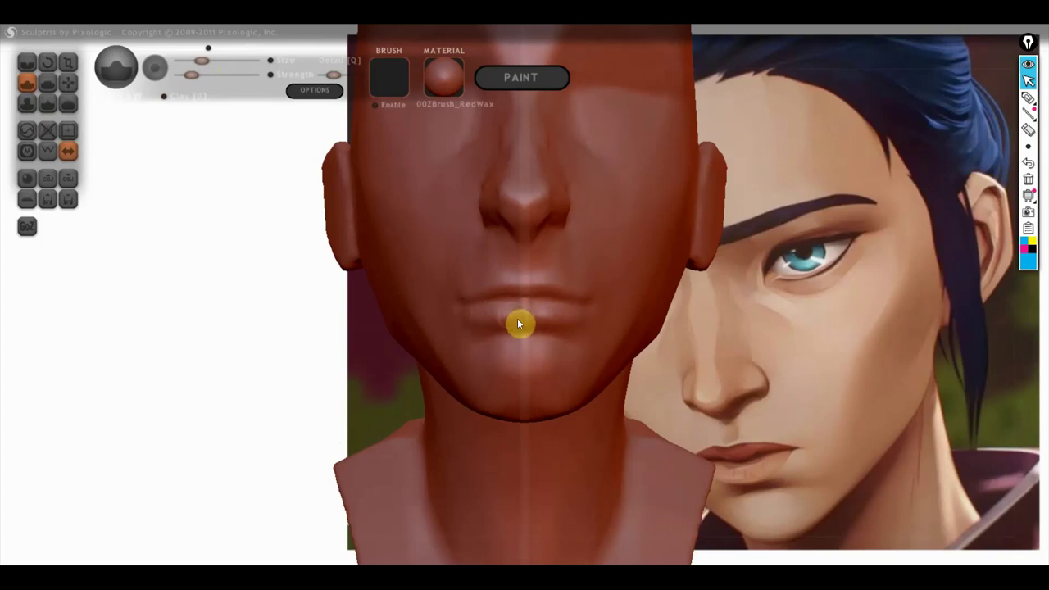
mouse_move(595, 320)
right_down()
mouse_move(615, 353)
mouse_move(595, 363)
mouse_move(619, 375)
mouse_move(581, 191)
right_up()
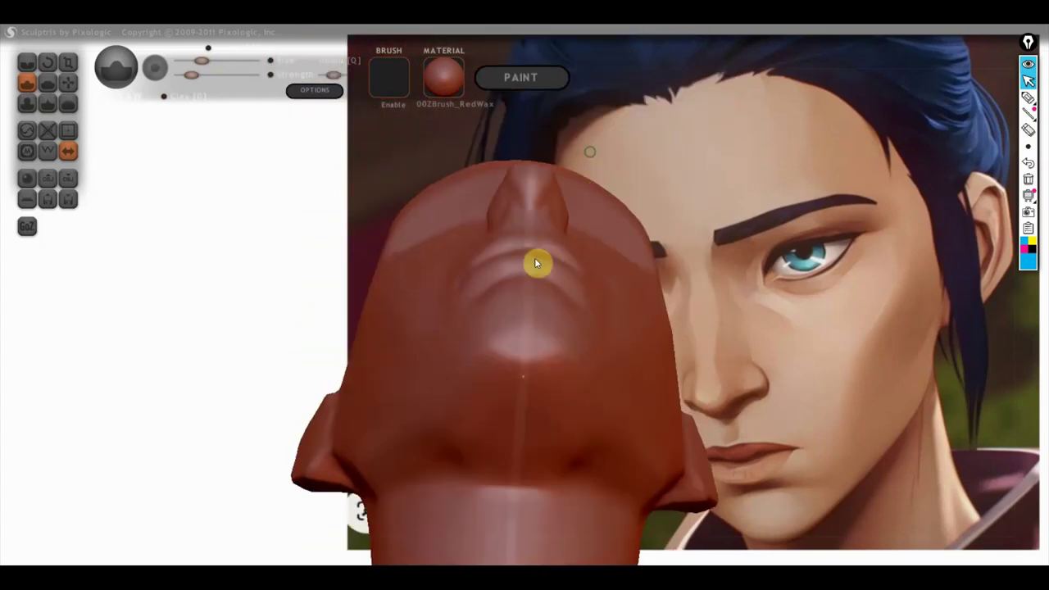
- With Grab selected, orbit to inspect the lips, chin and side of the neck
click(68, 82)
scroll(395, 216, up, 2)
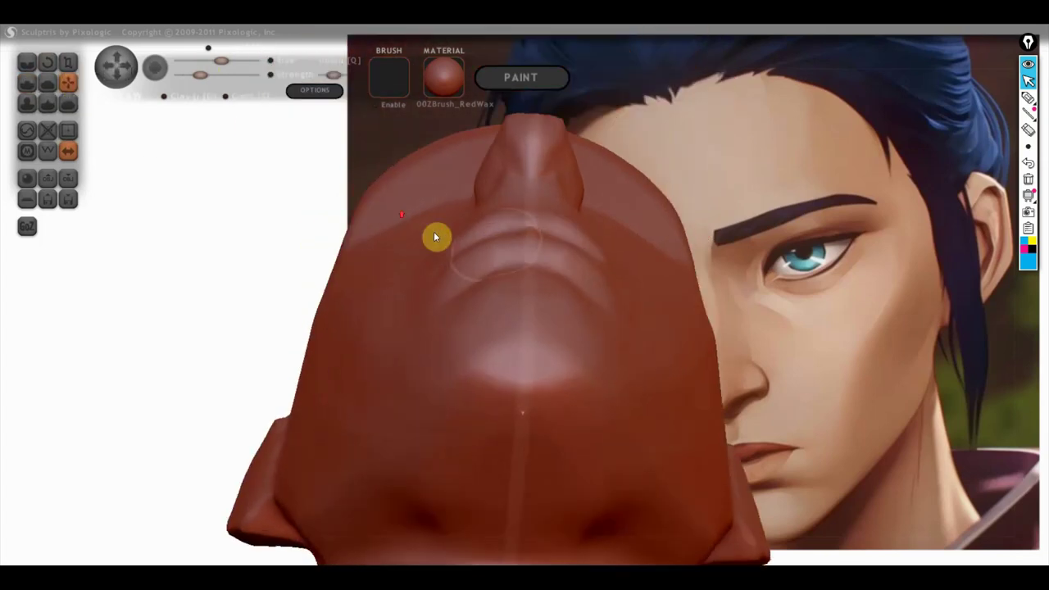
scroll(491, 247, up, 2)
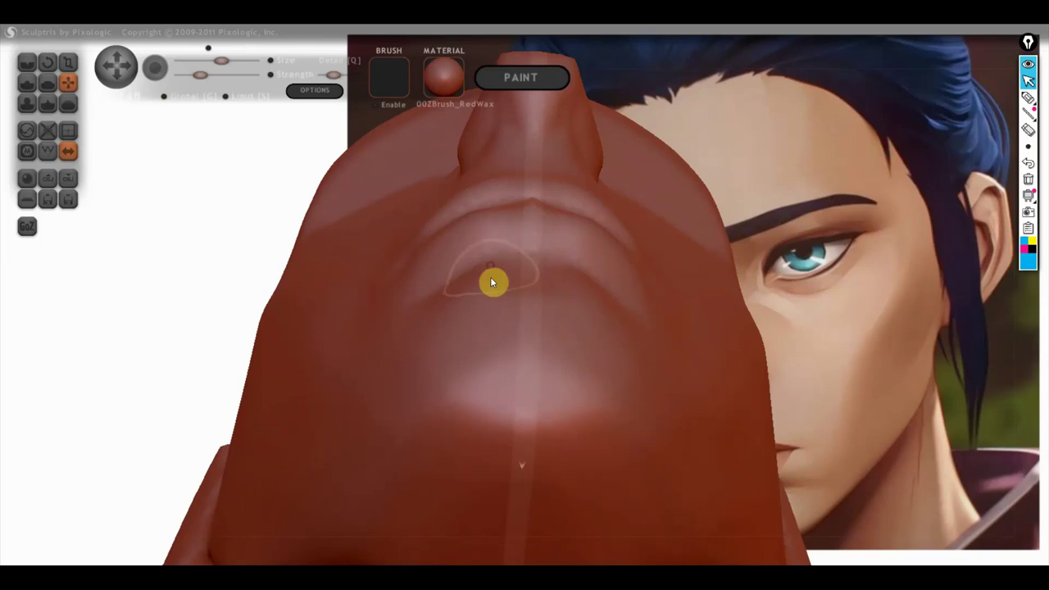
mouse_move(470, 283)
right_down()
mouse_move(563, 359)
mouse_move(421, 390)
mouse_move(481, 376)
right_up()
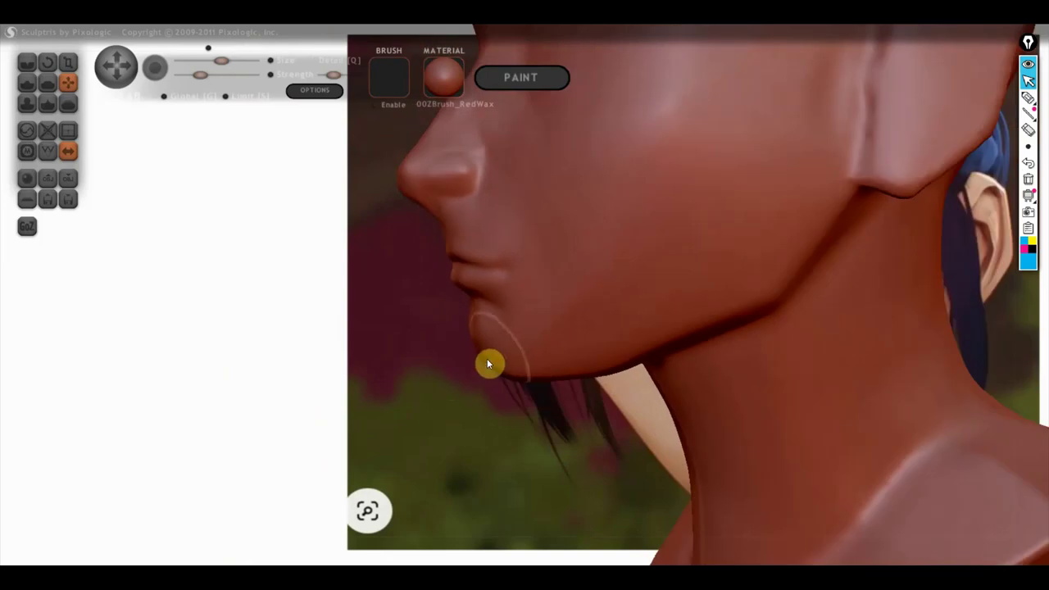
mouse_move(513, 371)
right_down()
mouse_move(494, 370)
mouse_move(549, 363)
right_up()
mouse_move(618, 342)
right_down()
mouse_move(694, 286)
mouse_move(611, 329)
right_up()
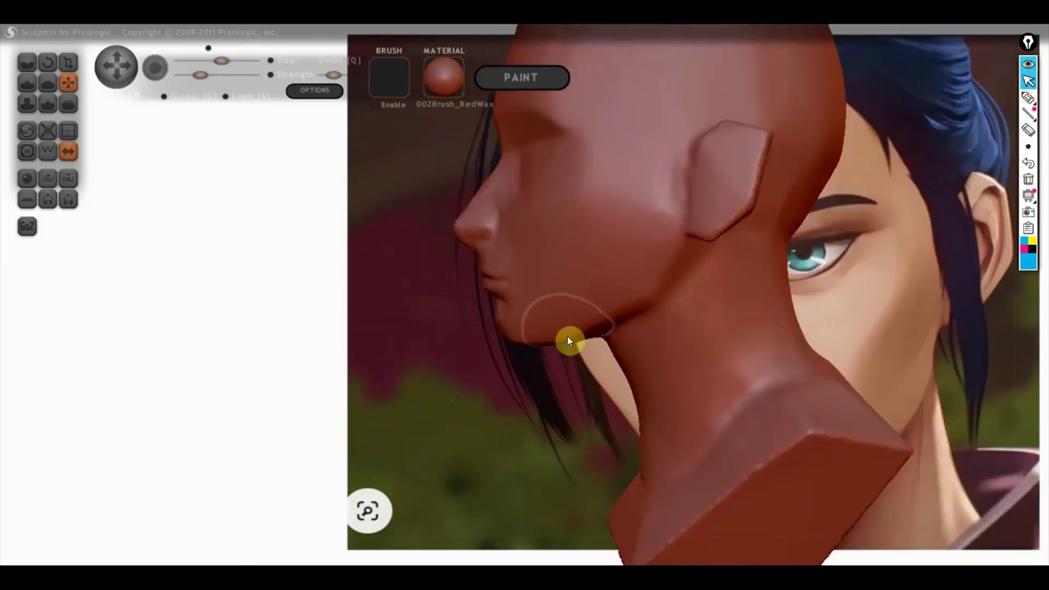
- Check the head from three-quarter, front and top-down views, ending with Grab selected
mouse_move(574, 325)
right_down()
mouse_move(632, 328)
mouse_move(625, 316)
mouse_move(813, 270)
mouse_move(751, 352)
mouse_move(708, 350)
right_up()
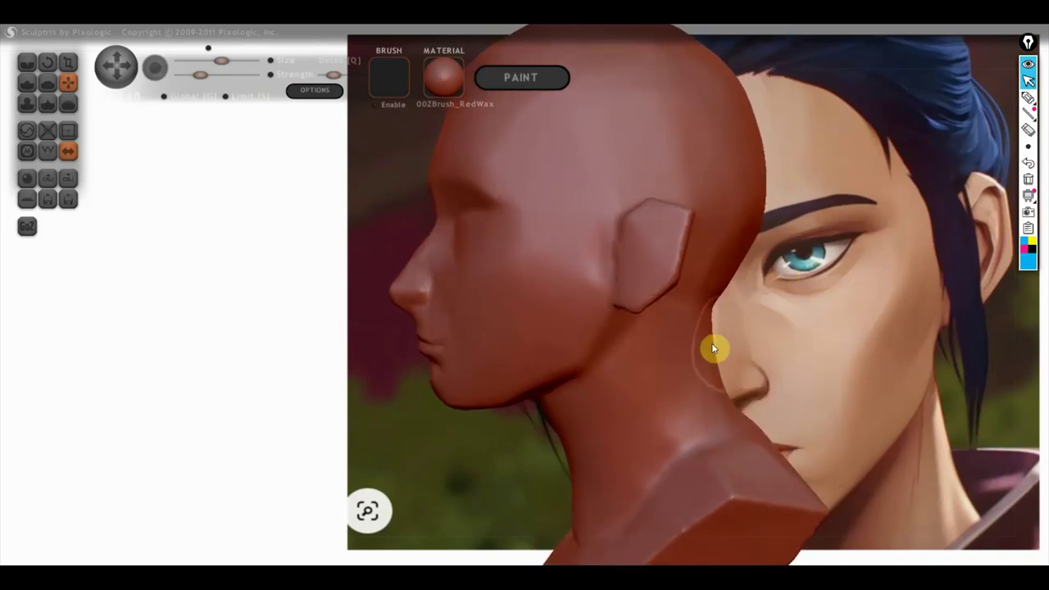
mouse_move(713, 349)
right_down()
mouse_move(735, 336)
mouse_move(928, 333)
mouse_move(913, 325)
right_up()
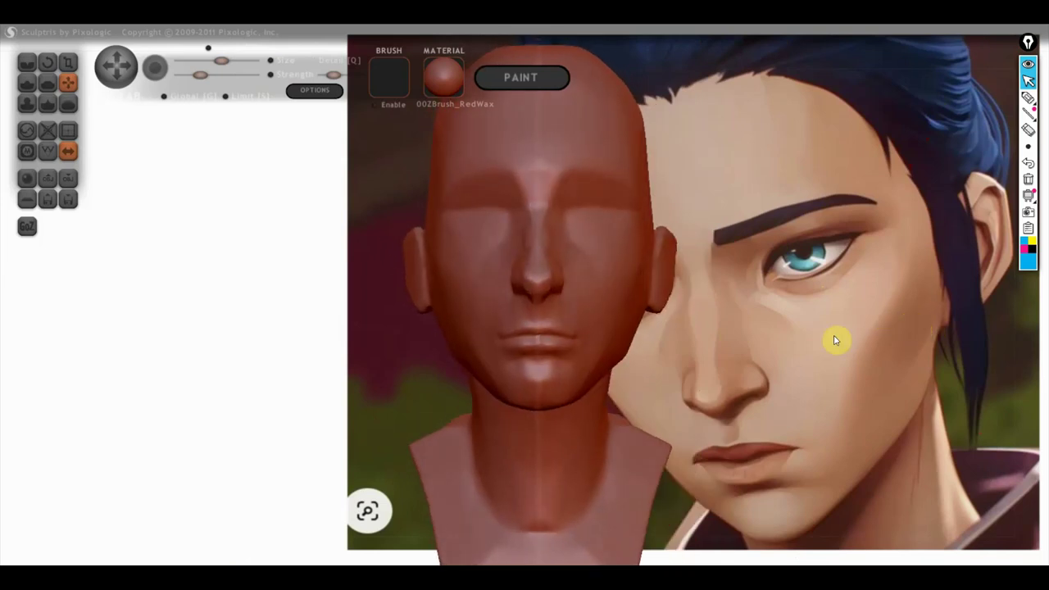
right_drag(834, 340, 839, 347)
right_drag(771, 288, 754, 339)
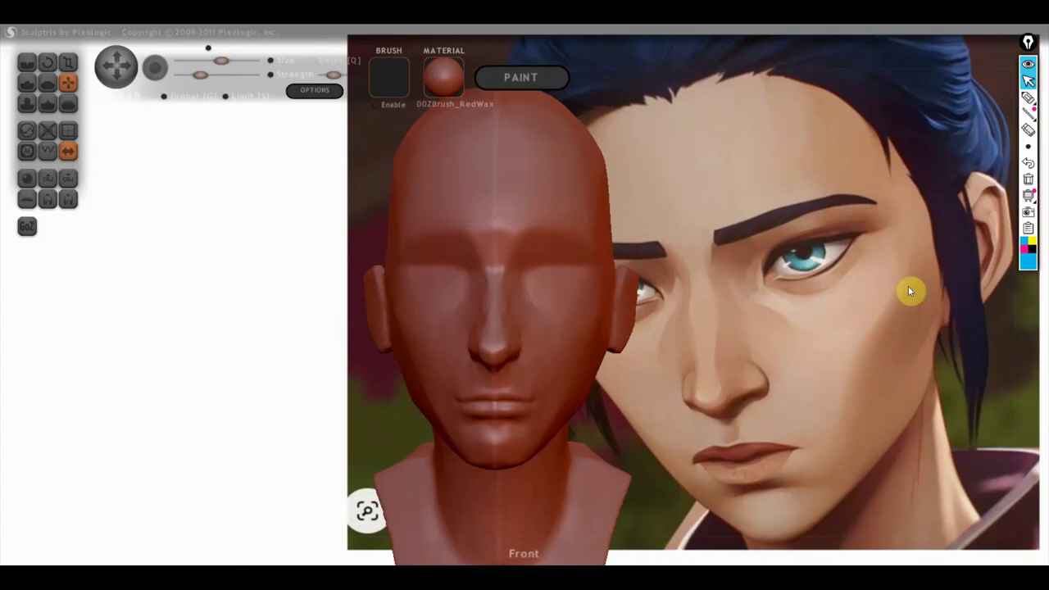
scroll(616, 318, up, 2)
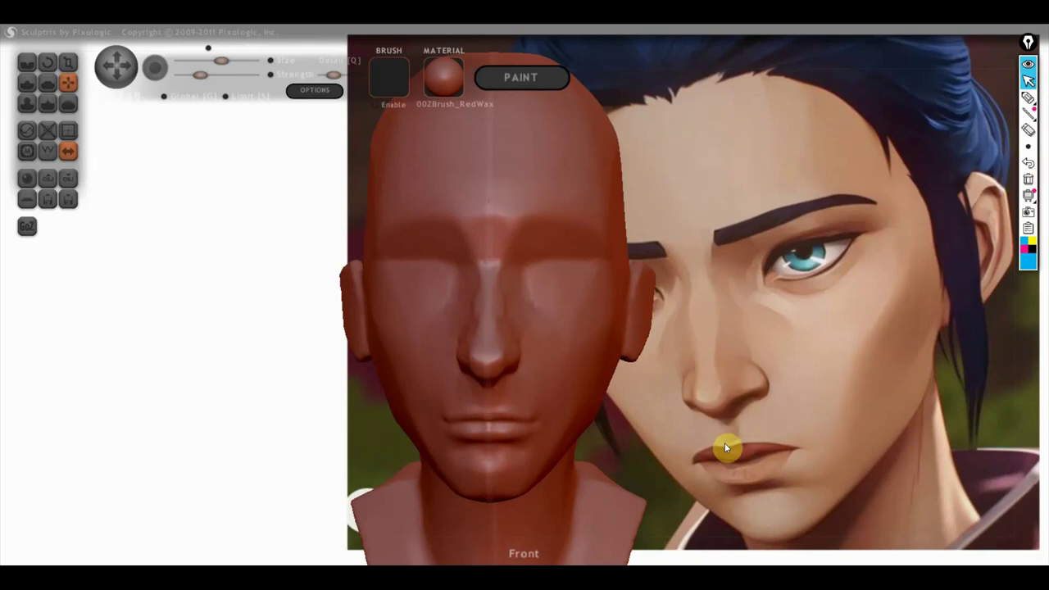
click(27, 83)
drag(328, 324, 582, 316)
click(68, 85)
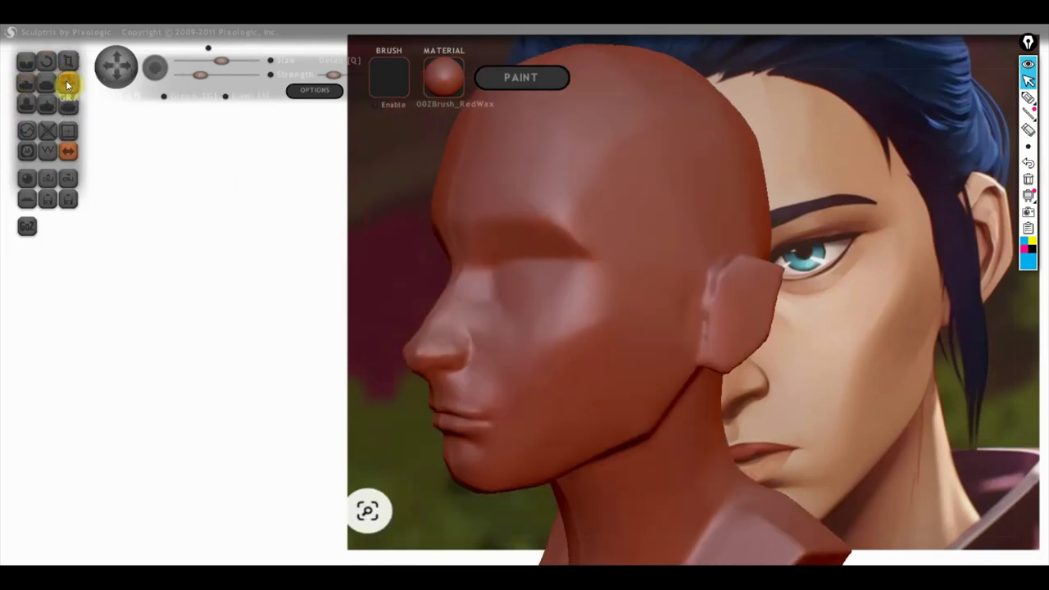
- Pick the brush below Draw, enlarge it slightly, then choose the screen-annotation pen
click(27, 84)
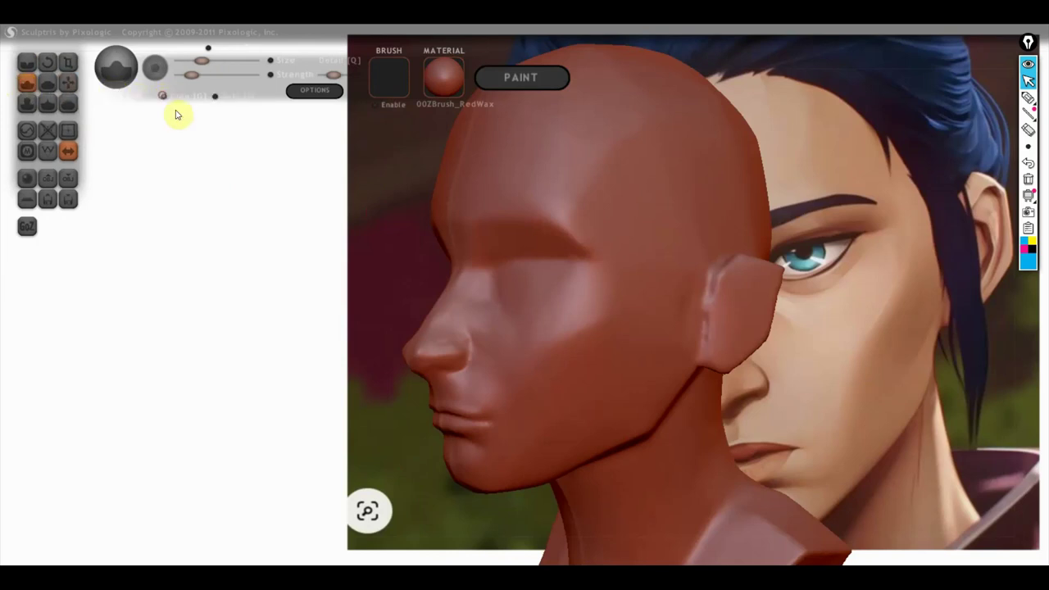
drag(204, 61, 211, 64)
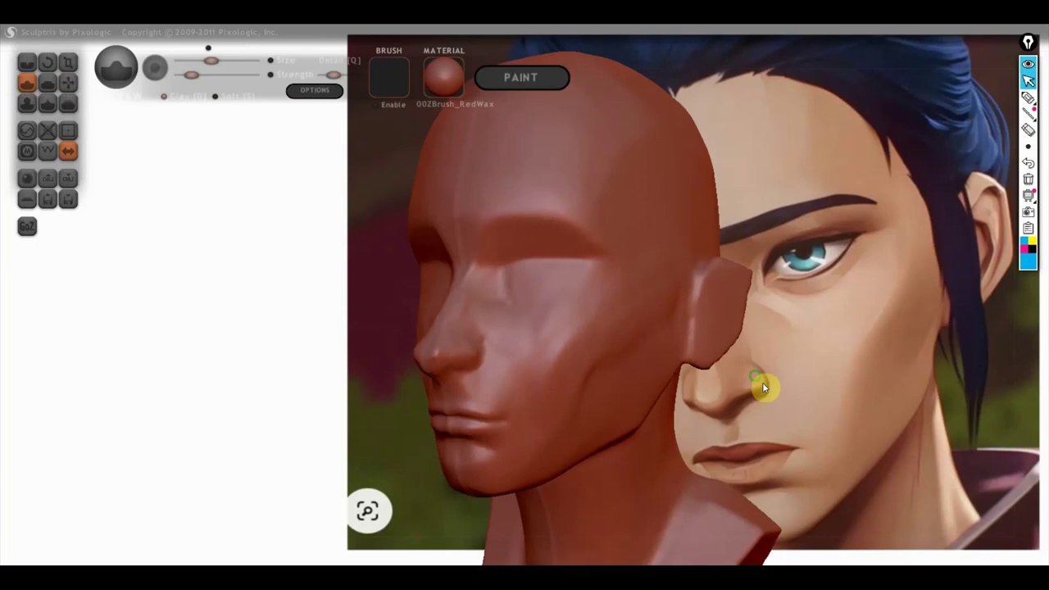
click(1028, 97)
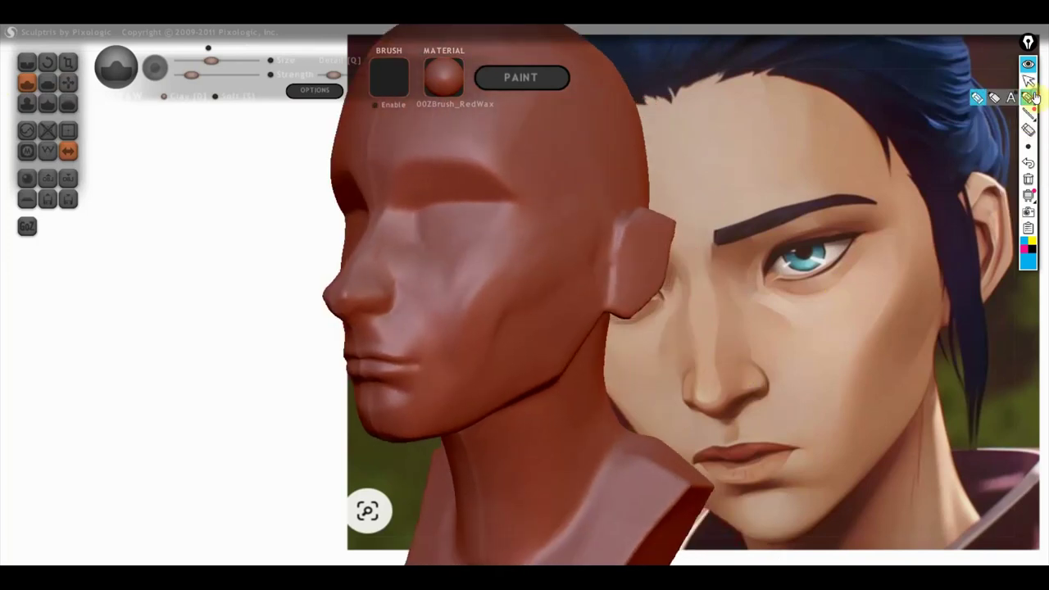
mouse_move(587, 208)
mouse_down()
mouse_move(599, 238)
mouse_move(500, 328)
mouse_move(493, 355)
mouse_up()
drag(420, 246, 453, 301)
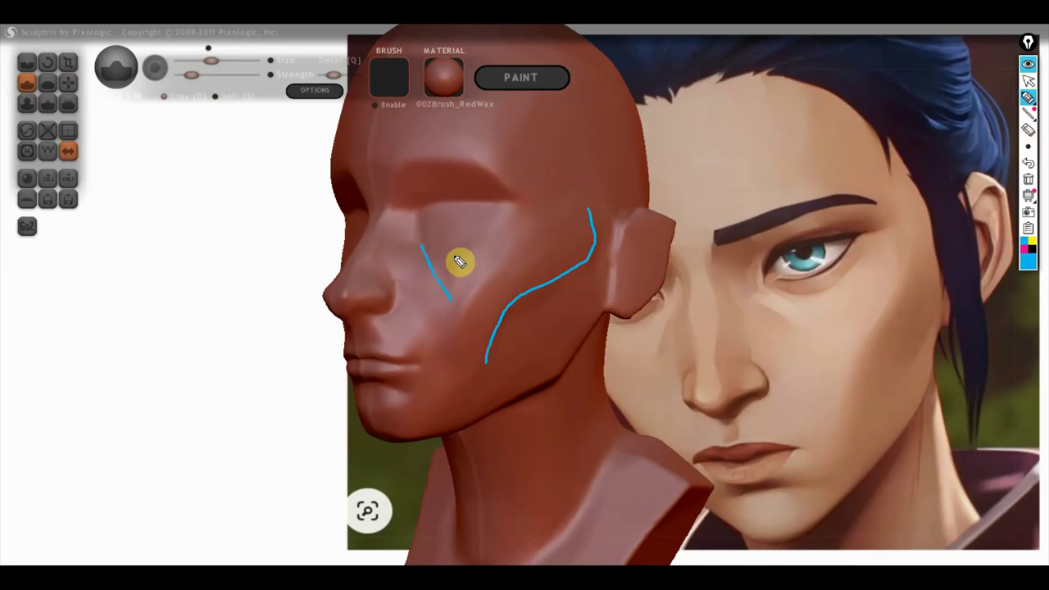
mouse_move(443, 273)
mouse_down()
mouse_move(582, 205)
mouse_move(482, 290)
mouse_move(468, 342)
mouse_move(495, 304)
mouse_move(472, 300)
mouse_move(494, 326)
mouse_move(597, 235)
mouse_up()
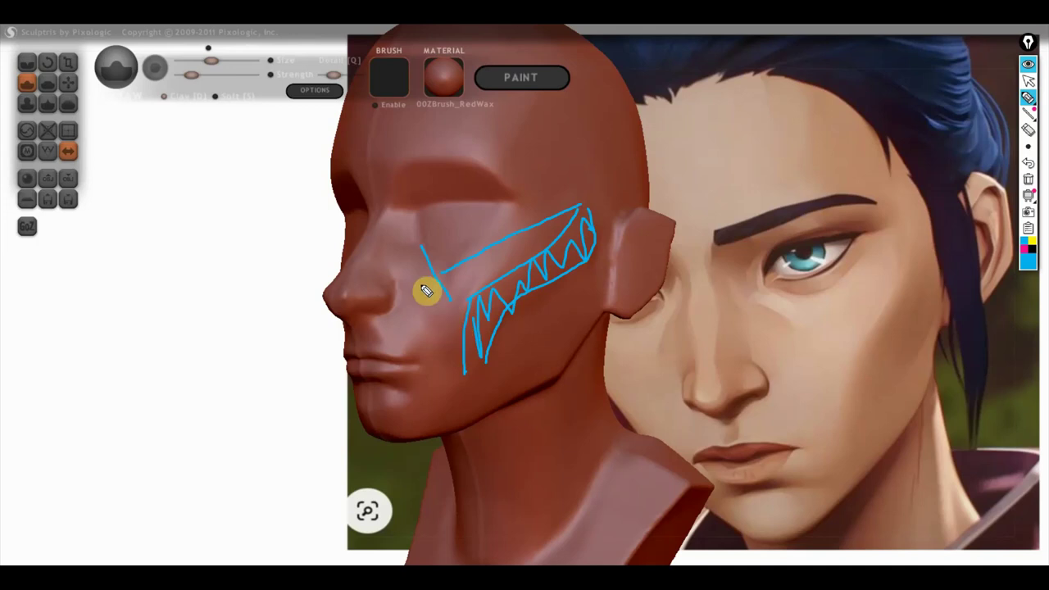
drag(394, 283, 451, 391)
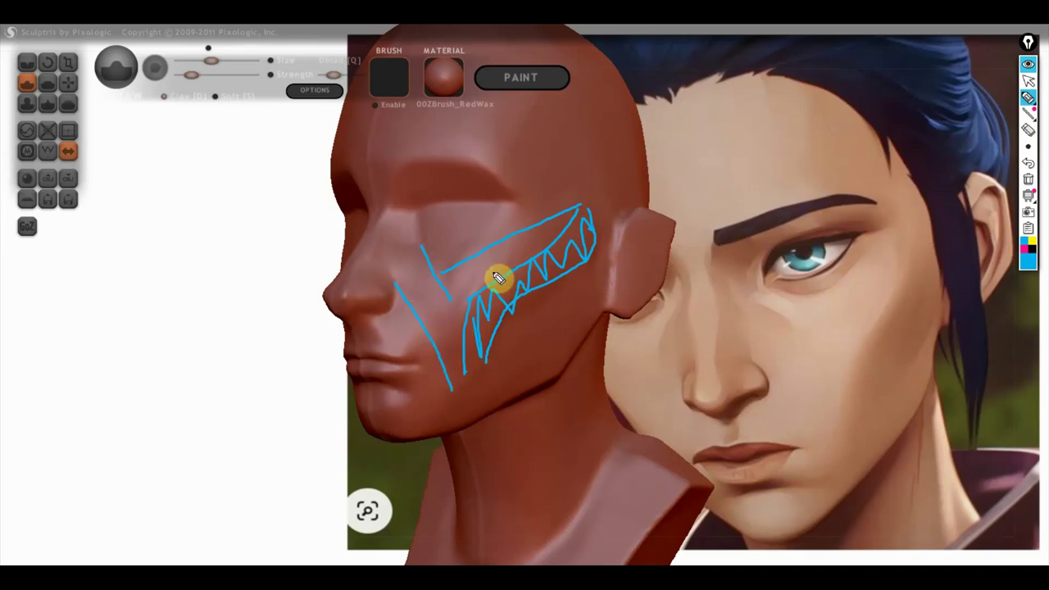
drag(571, 220, 598, 204)
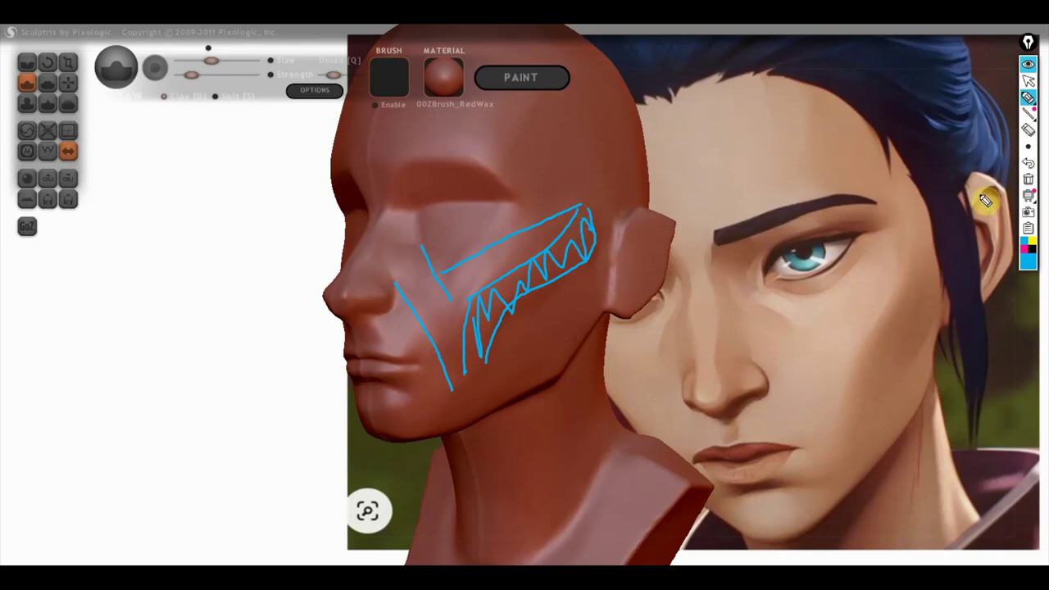
click(1028, 178)
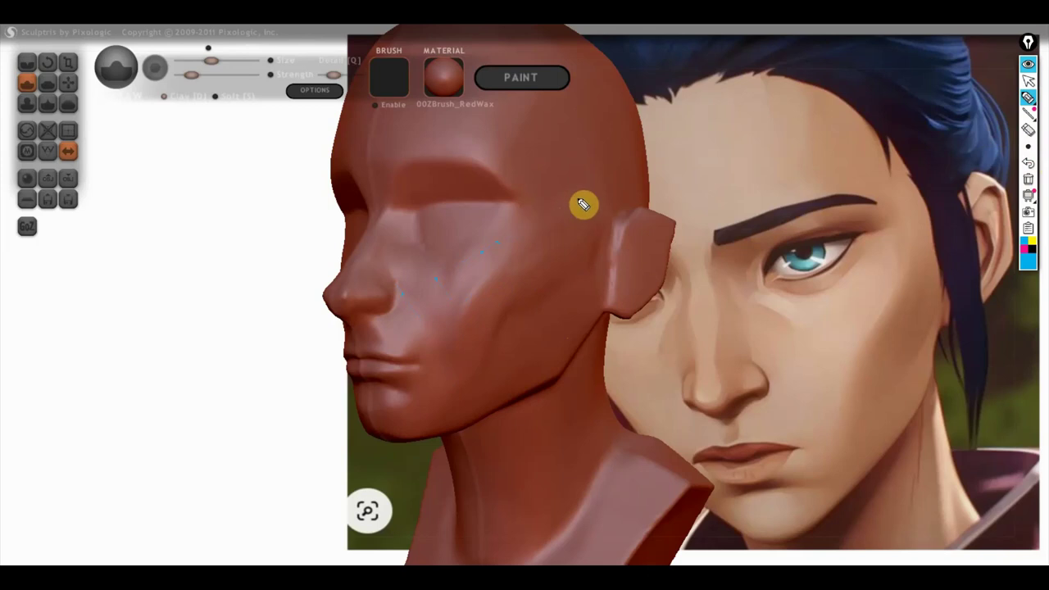
mouse_move(558, 202)
mouse_down()
mouse_move(493, 238)
mouse_move(593, 254)
mouse_move(492, 254)
mouse_move(545, 227)
mouse_move(581, 254)
mouse_up()
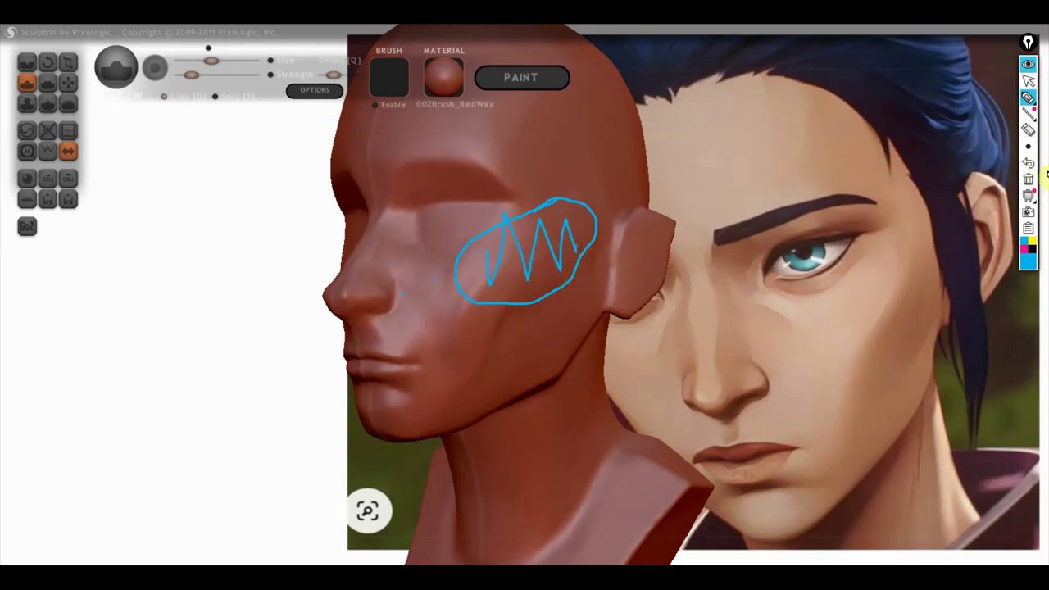
click(1029, 181)
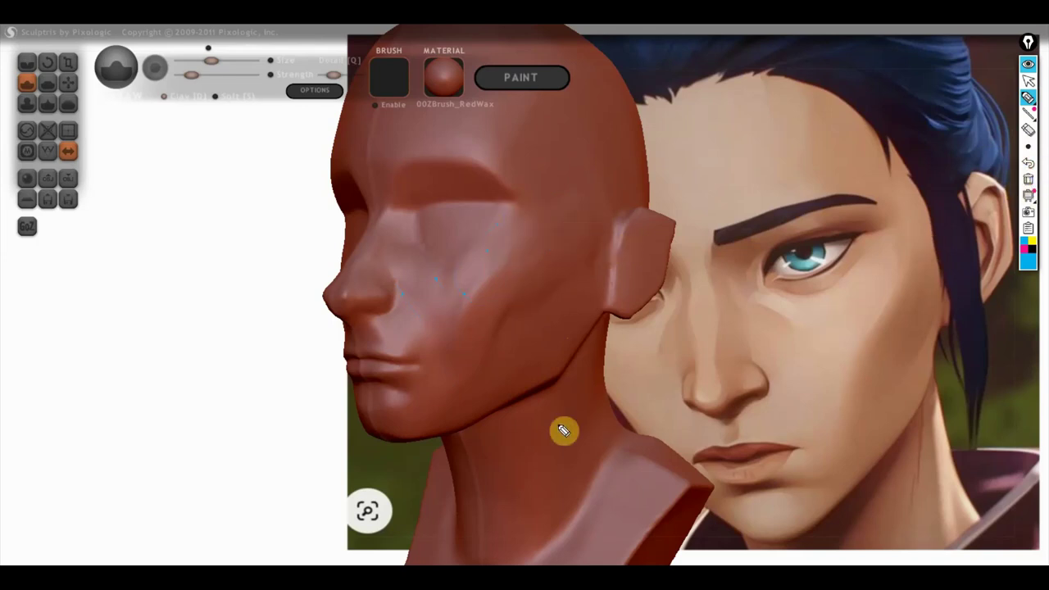
mouse_move(465, 352)
mouse_down()
mouse_move(474, 321)
mouse_move(571, 239)
mouse_move(598, 233)
mouse_up()
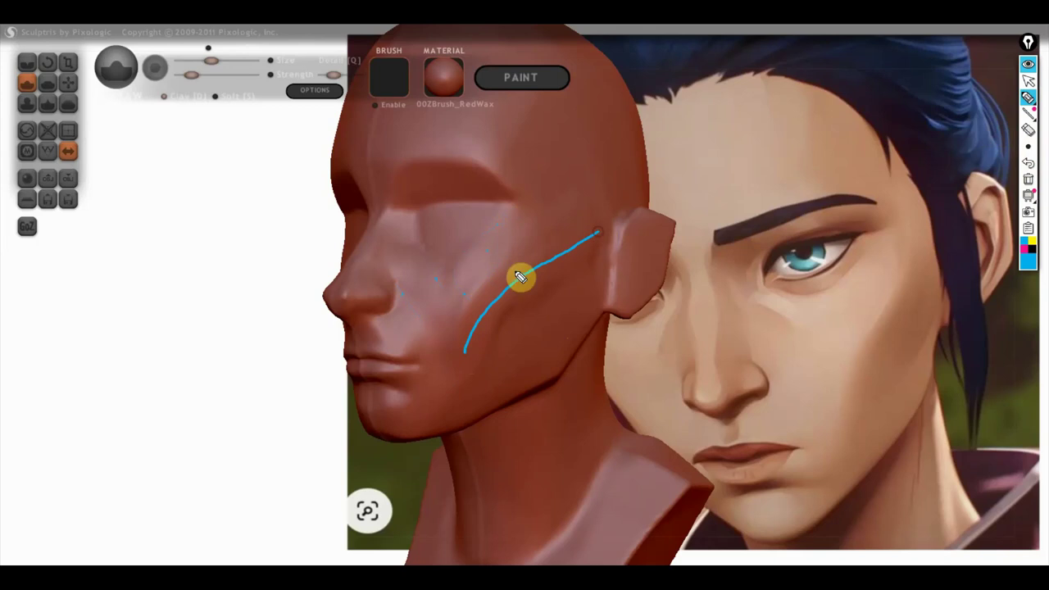
mouse_move(469, 251)
mouse_down()
mouse_move(478, 300)
mouse_move(464, 284)
mouse_move(501, 262)
mouse_move(498, 296)
mouse_move(470, 309)
mouse_up()
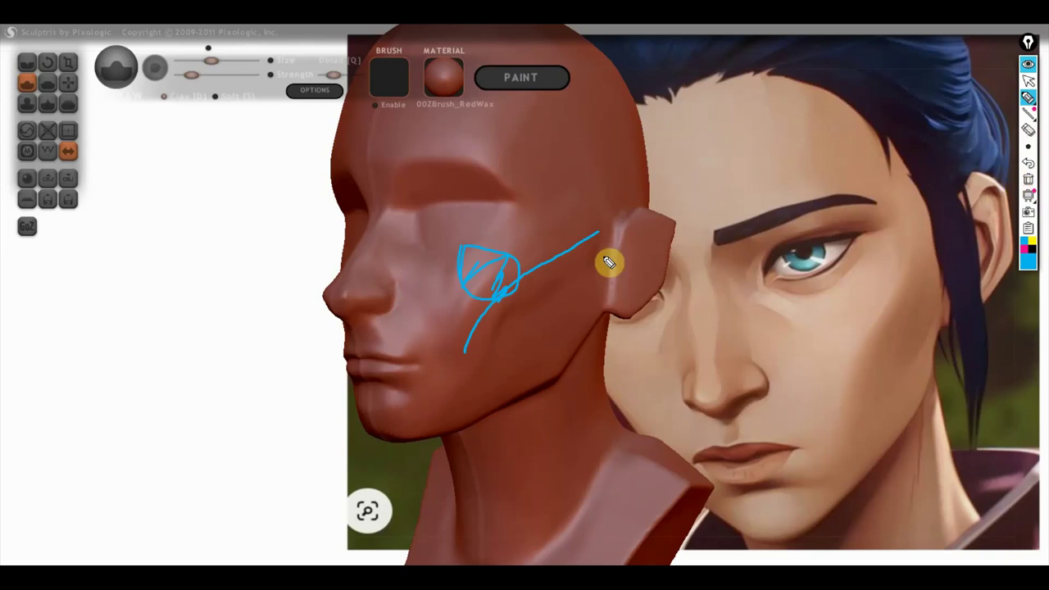
mouse_move(616, 200)
mouse_down()
mouse_move(546, 271)
mouse_move(555, 257)
mouse_up()
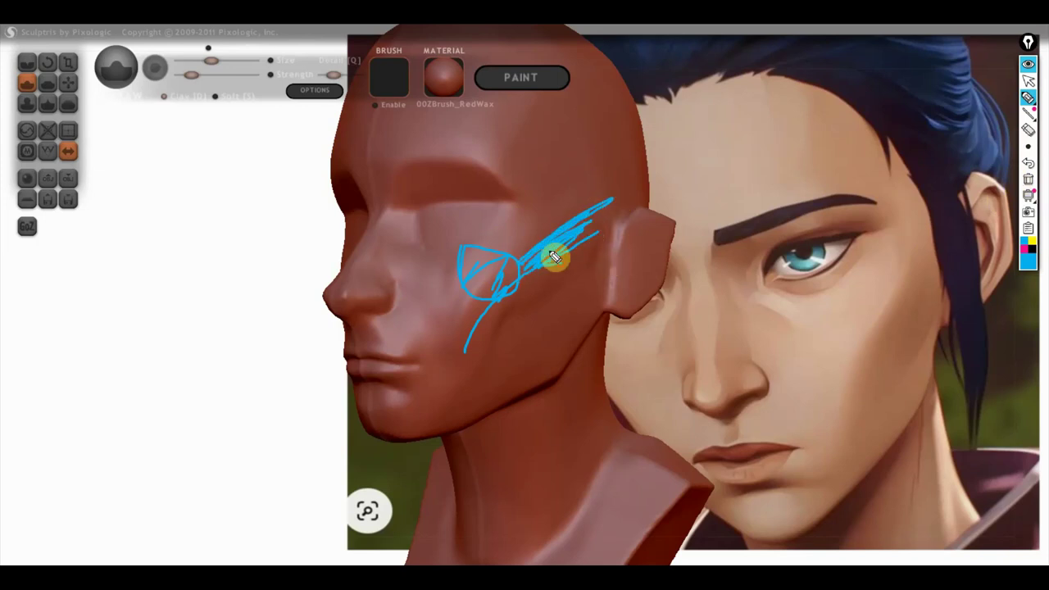
click(1028, 179)
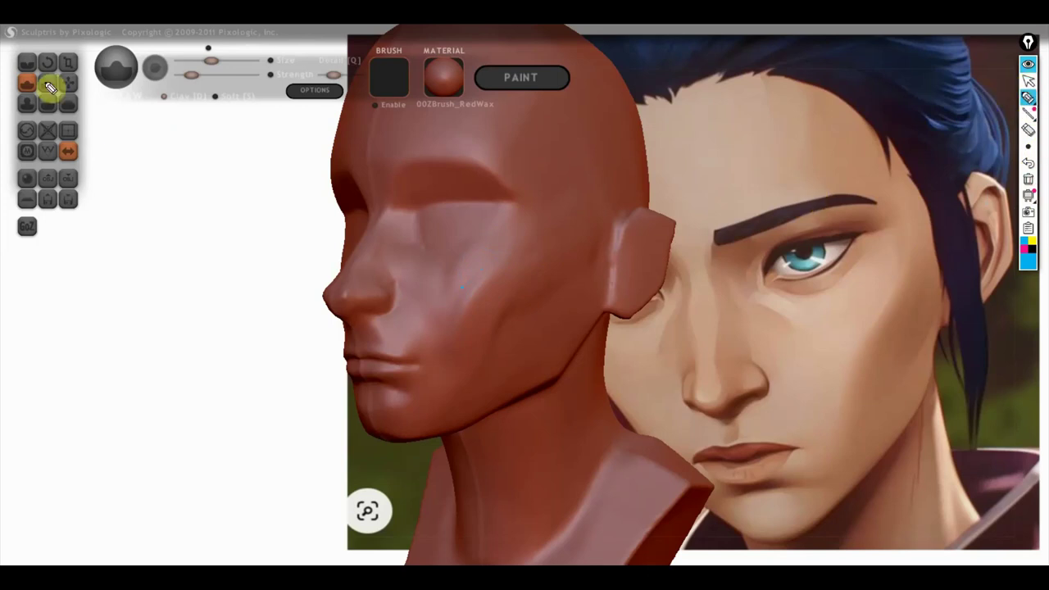
click(1028, 80)
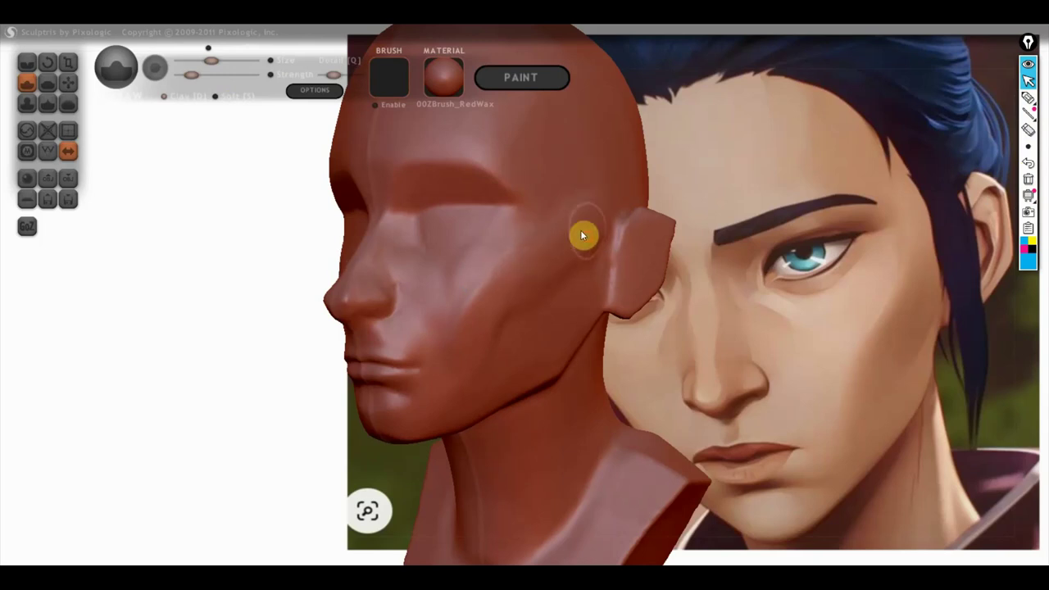
drag(580, 258, 719, 270)
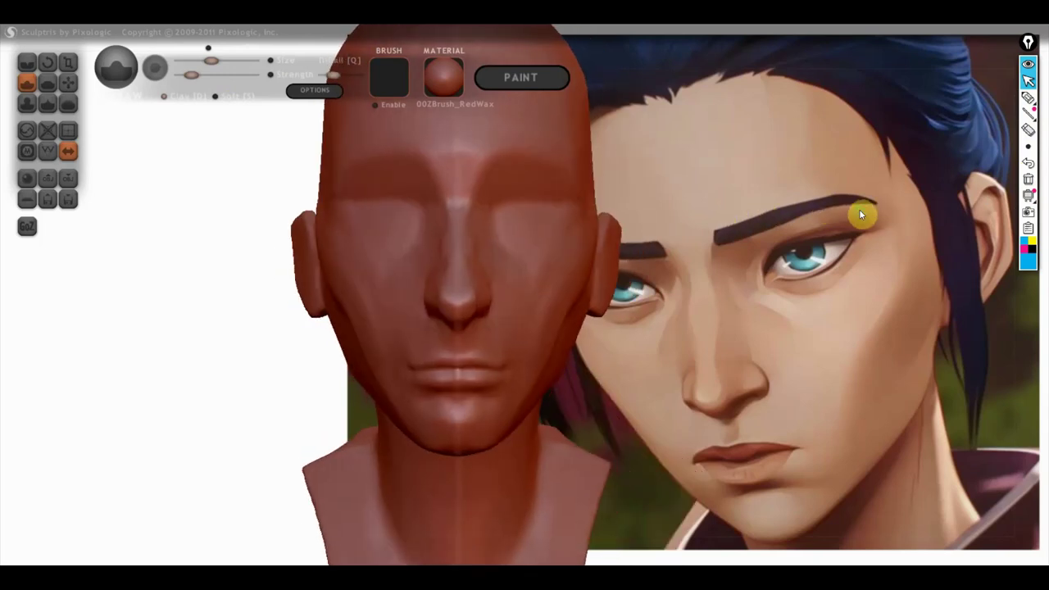
drag(707, 254, 768, 246)
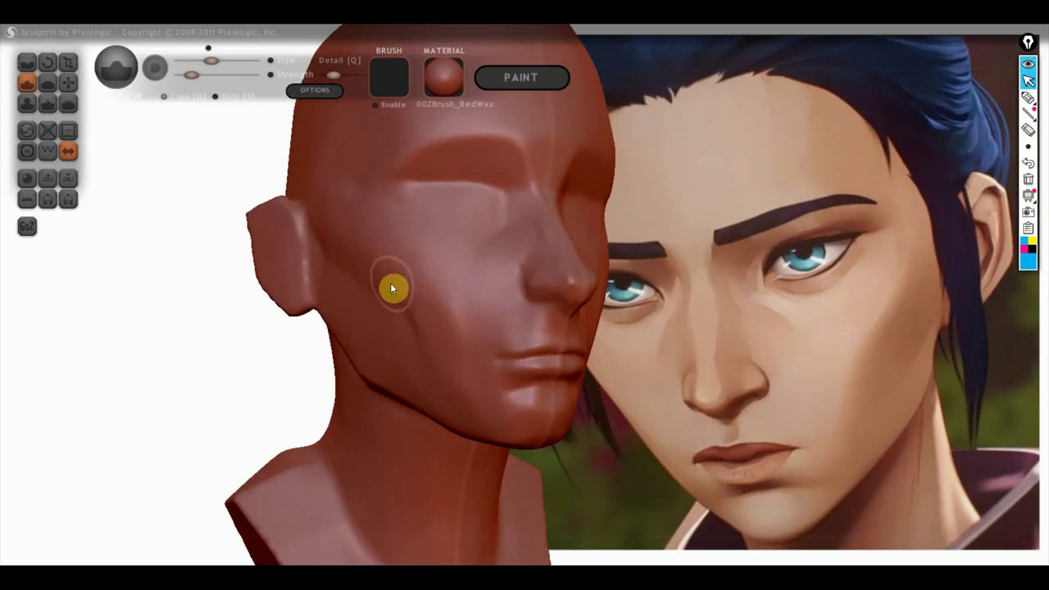
mouse_move(403, 314)
mouse_down()
mouse_move(462, 367)
mouse_move(366, 377)
mouse_move(552, 363)
mouse_move(513, 333)
mouse_up()
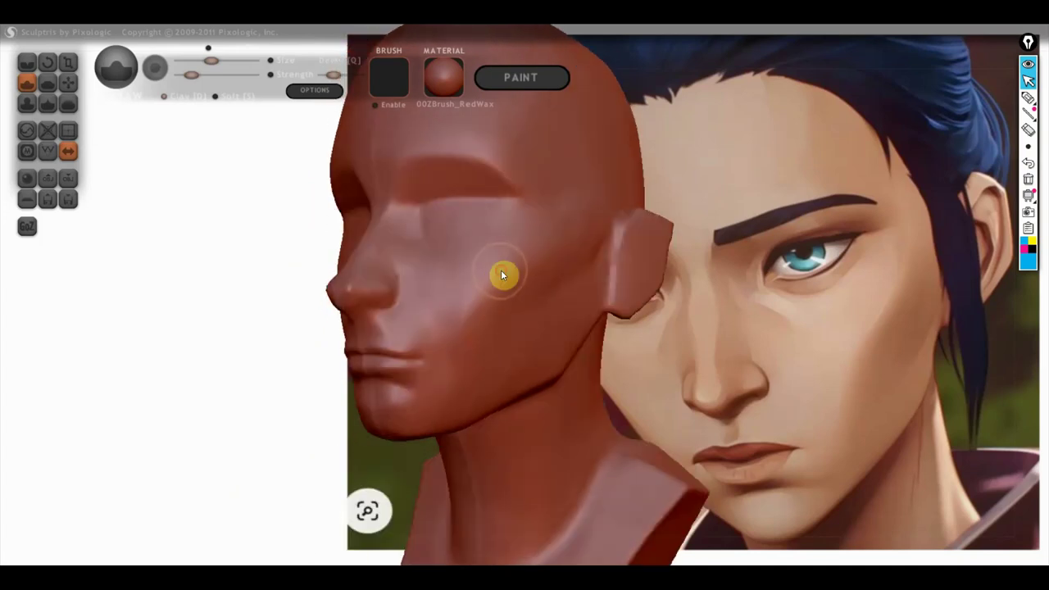
mouse_move(472, 352)
mouse_down()
mouse_move(513, 353)
mouse_move(450, 344)
mouse_up()
scroll(453, 340, up, 2)
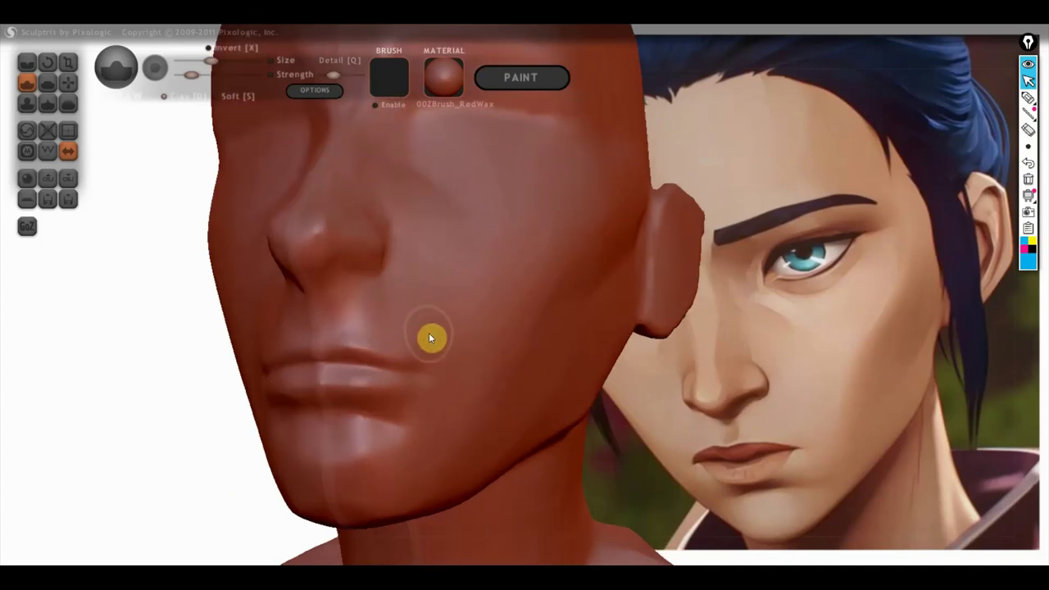
mouse_move(437, 397)
mouse_down()
mouse_move(441, 384)
mouse_move(415, 390)
mouse_move(420, 324)
mouse_move(446, 328)
mouse_move(459, 358)
mouse_up()
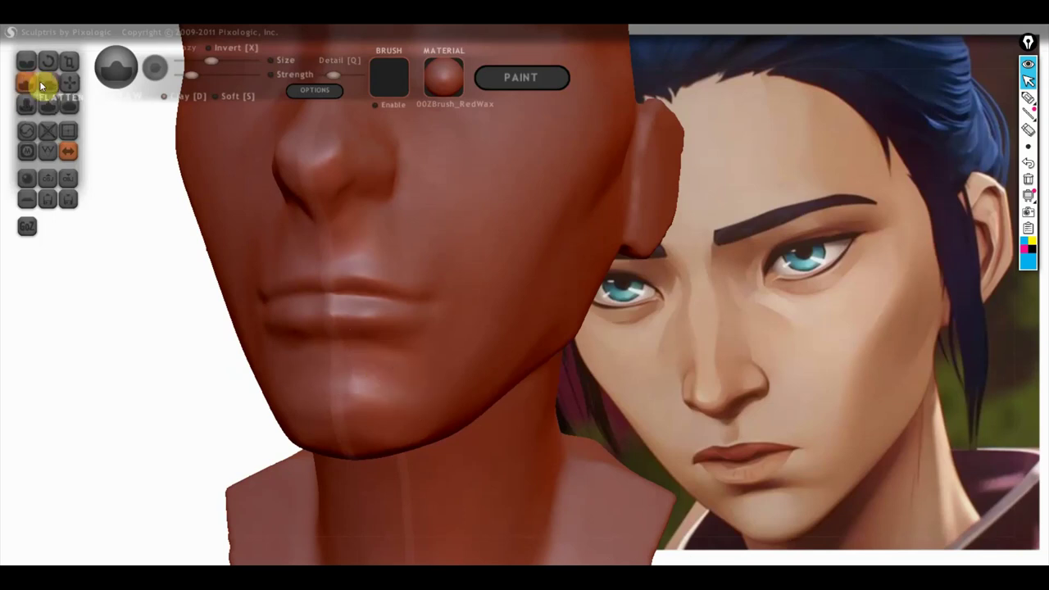
- Select Flatten and orbit the head through profile, front and below to check the jaw
right_drag(403, 410, 325, 387)
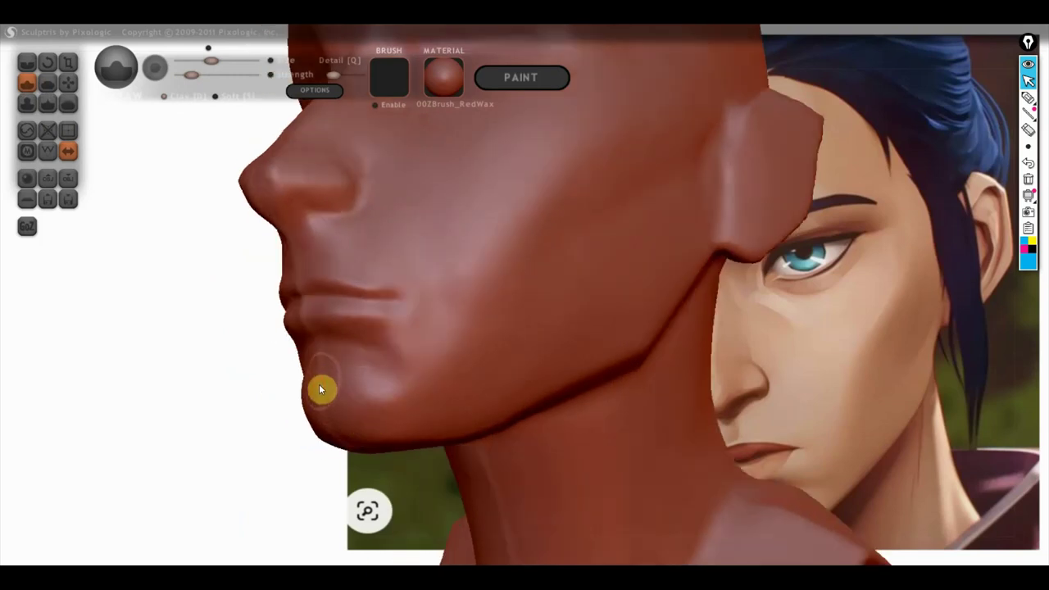
right_drag(320, 402, 506, 444)
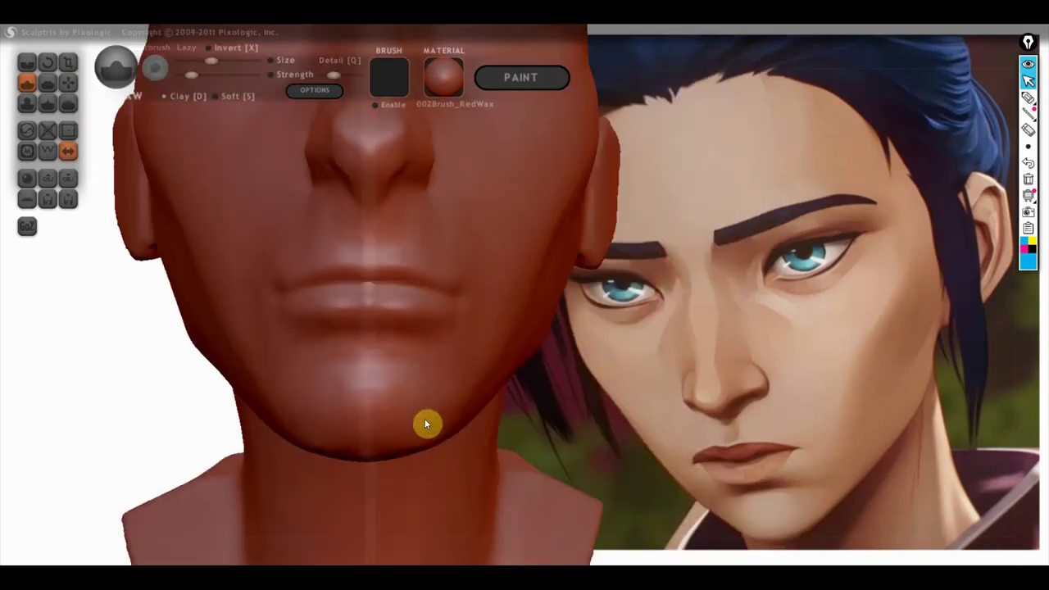
right_drag(435, 480, 462, 432)
click(47, 82)
mouse_move(246, 361)
right_down()
mouse_move(331, 390)
mouse_move(380, 361)
mouse_move(402, 319)
right_up()
scroll(410, 332, up, 2)
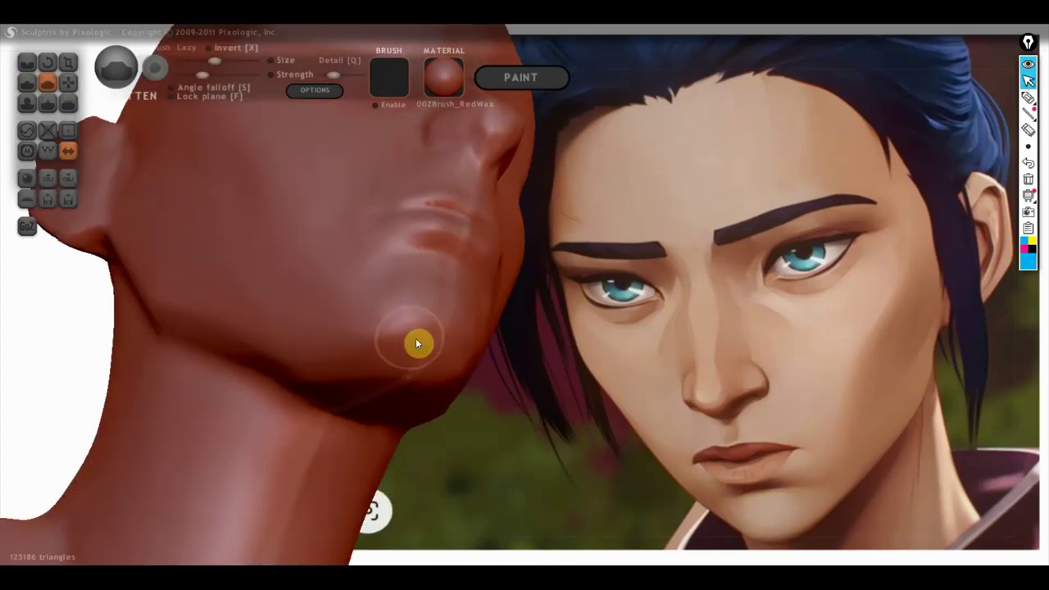
right_drag(344, 340, 386, 335)
scroll(377, 338, down, 2)
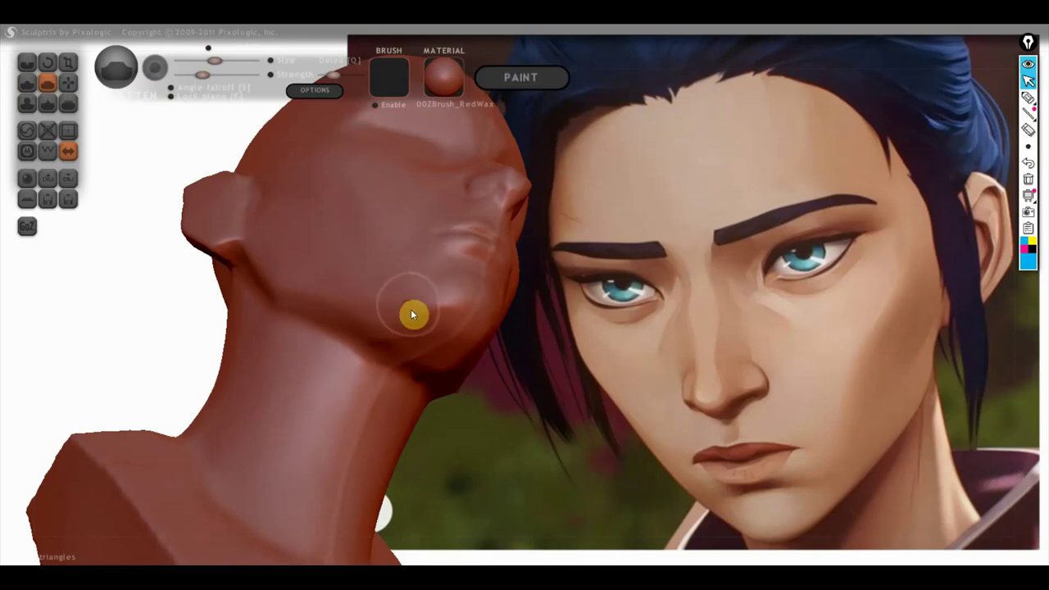
mouse_move(347, 308)
right_down()
mouse_move(405, 412)
mouse_move(328, 426)
mouse_move(402, 420)
mouse_move(370, 391)
mouse_move(344, 393)
right_up()
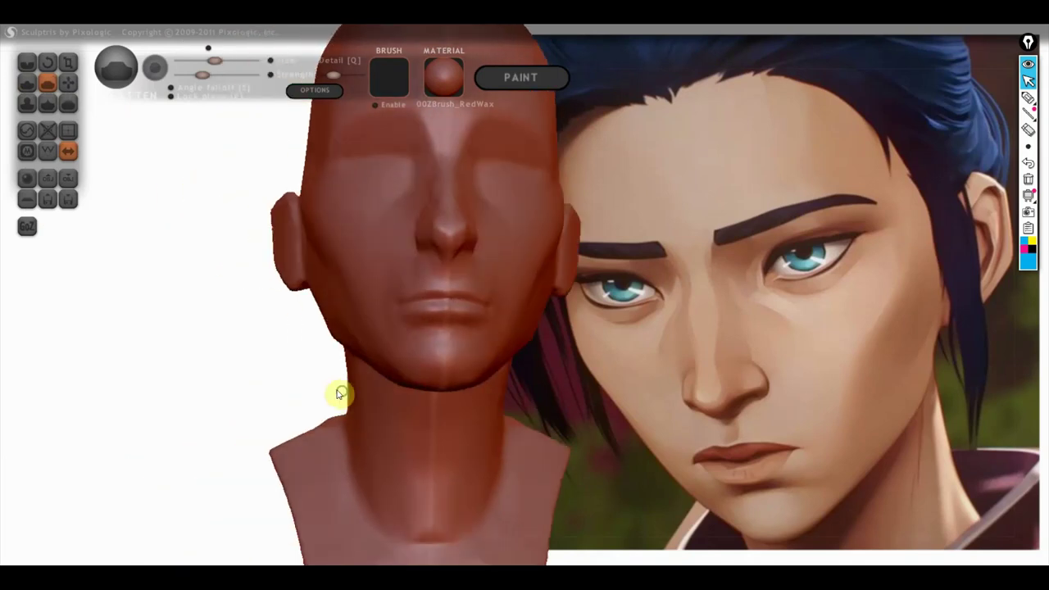
- Round out the chin pad beneath the lower lip, checking it from left profile, below and front
click(29, 69)
scroll(456, 375, up, 2)
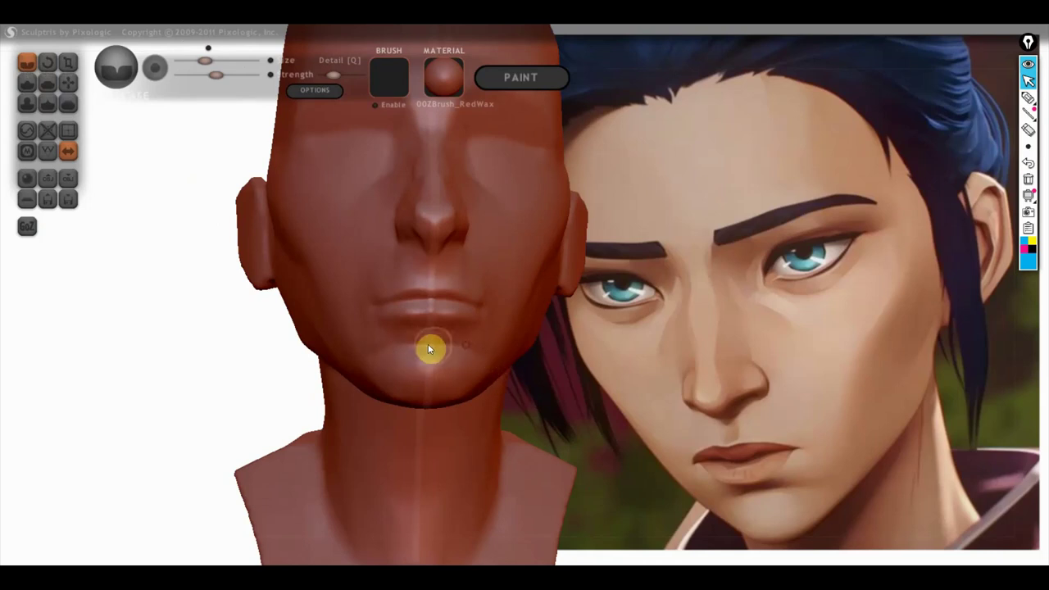
mouse_move(438, 351)
right_down()
mouse_move(393, 392)
mouse_move(285, 394)
mouse_move(402, 382)
mouse_move(441, 364)
right_up()
click(48, 83)
mouse_move(205, 189)
right_down()
mouse_move(357, 302)
mouse_move(386, 260)
right_up()
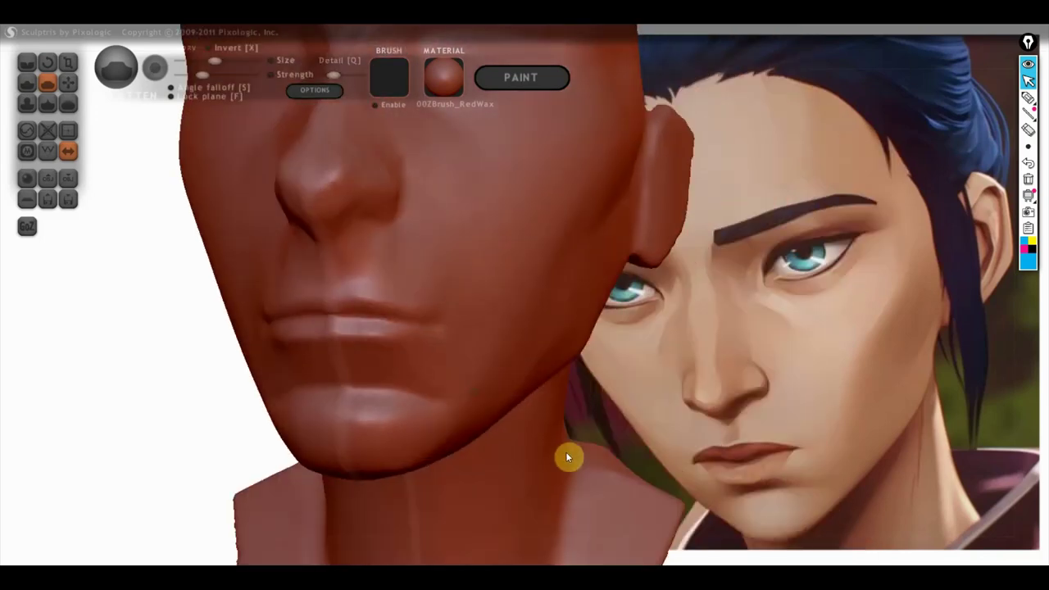
drag(566, 452, 496, 395)
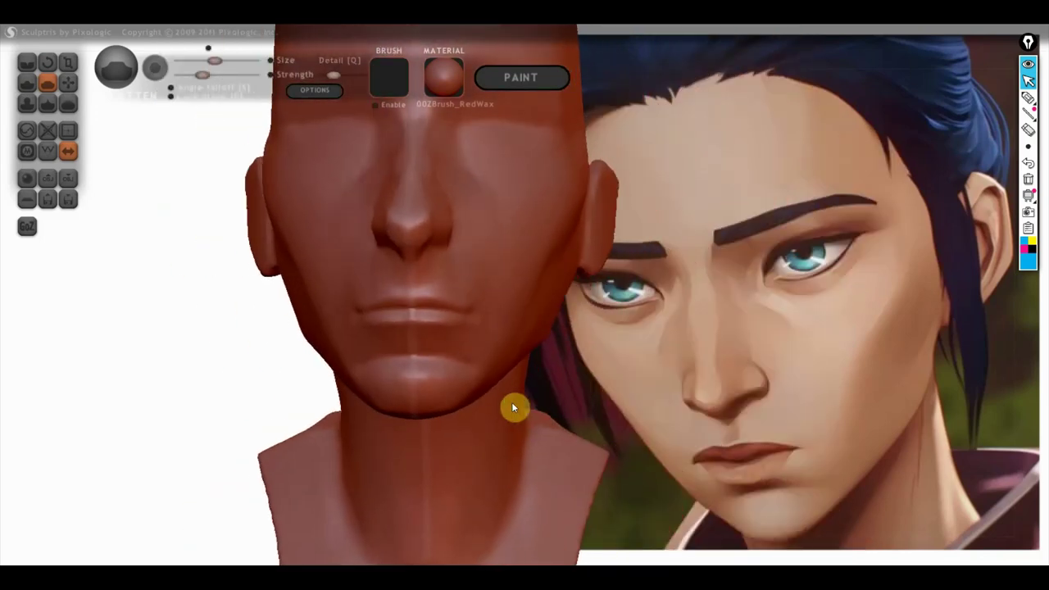
click(68, 82)
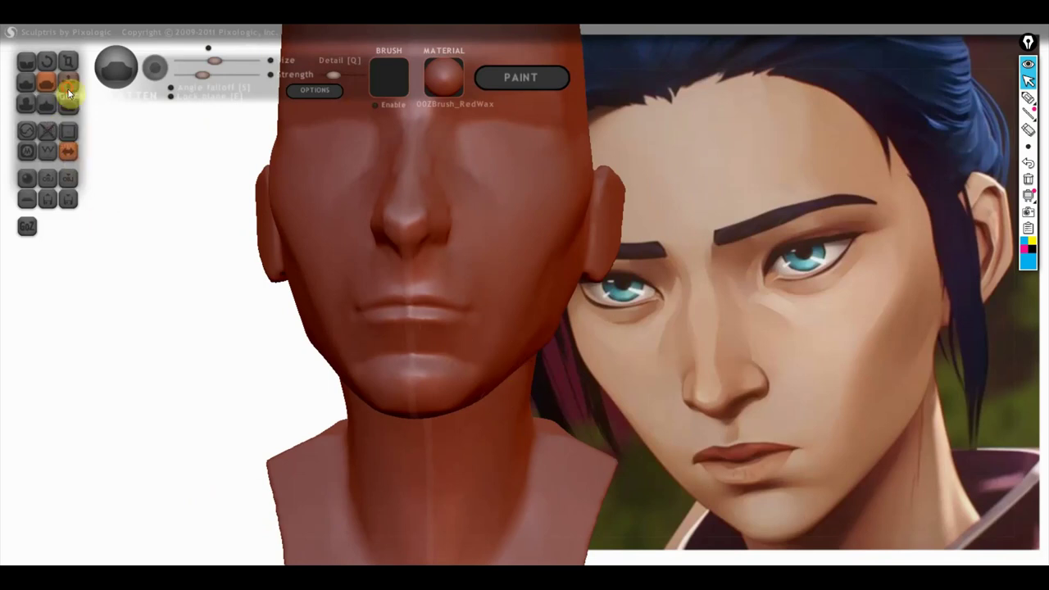
- Compare the mouth with the character reference from profile, near-profile and front views
scroll(365, 371, up, 3)
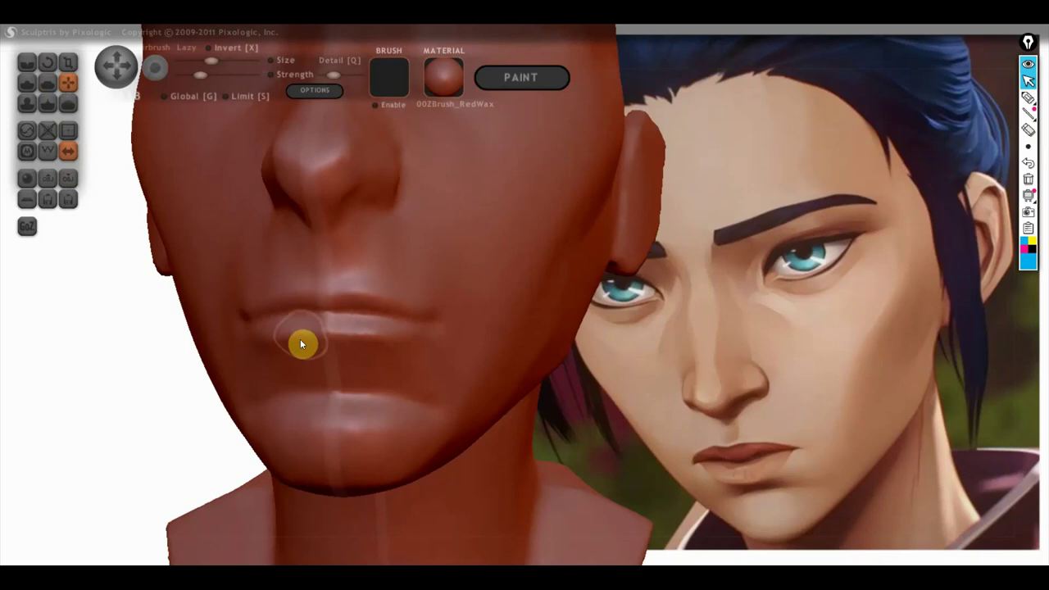
right_drag(303, 356, 220, 398)
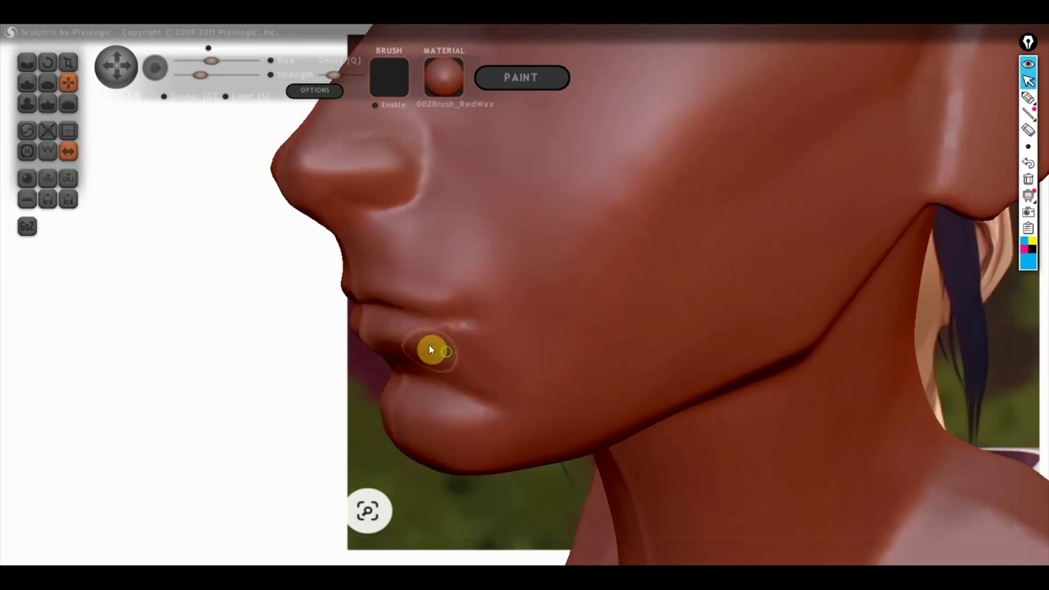
right_drag(429, 345, 530, 384)
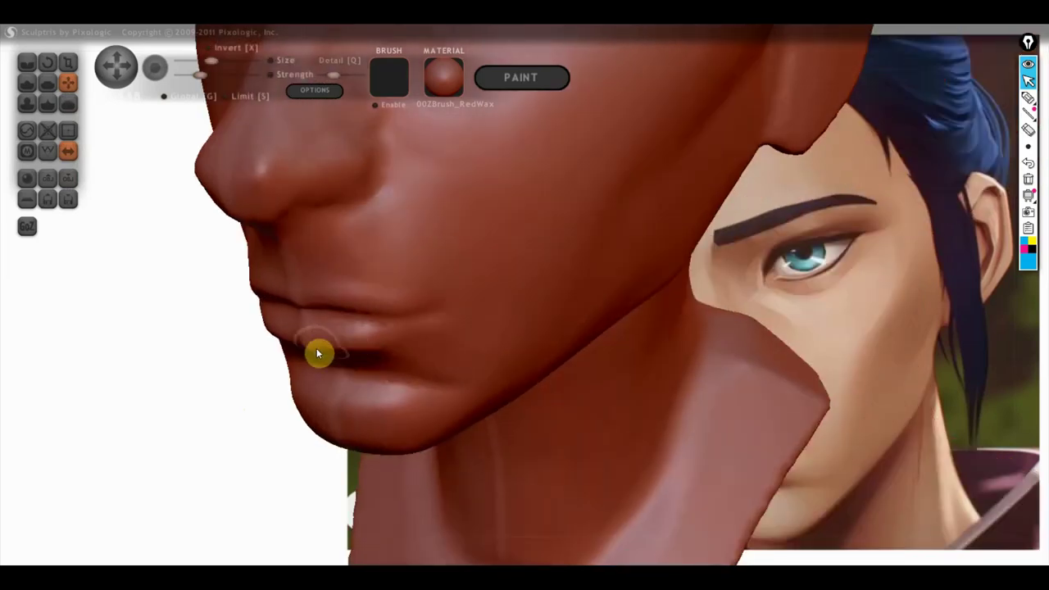
mouse_move(337, 356)
right_down()
mouse_move(227, 328)
mouse_move(413, 302)
right_up()
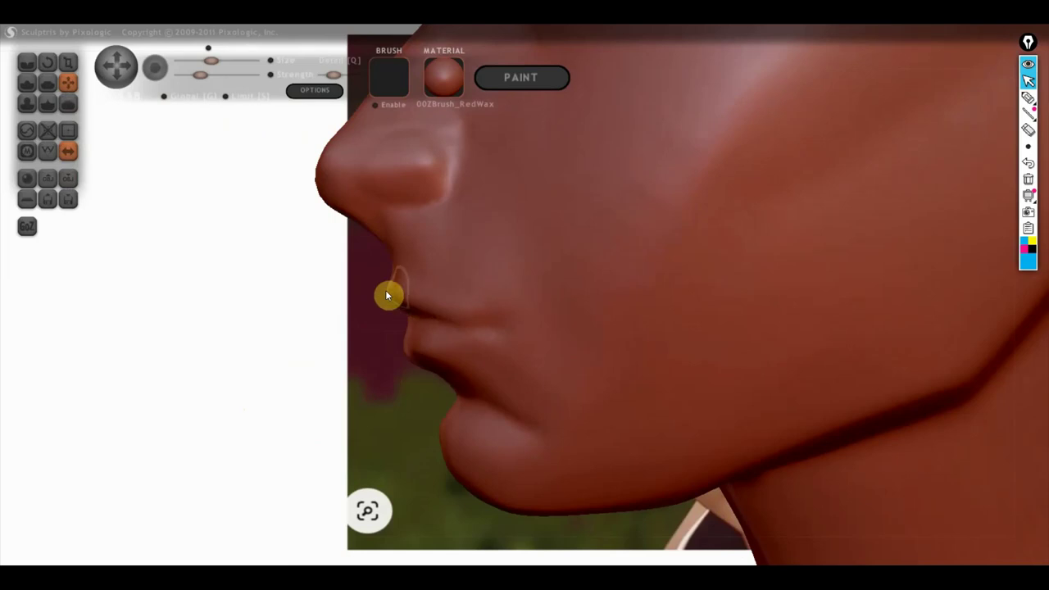
mouse_move(421, 304)
right_down()
mouse_move(573, 311)
mouse_move(744, 295)
right_up()
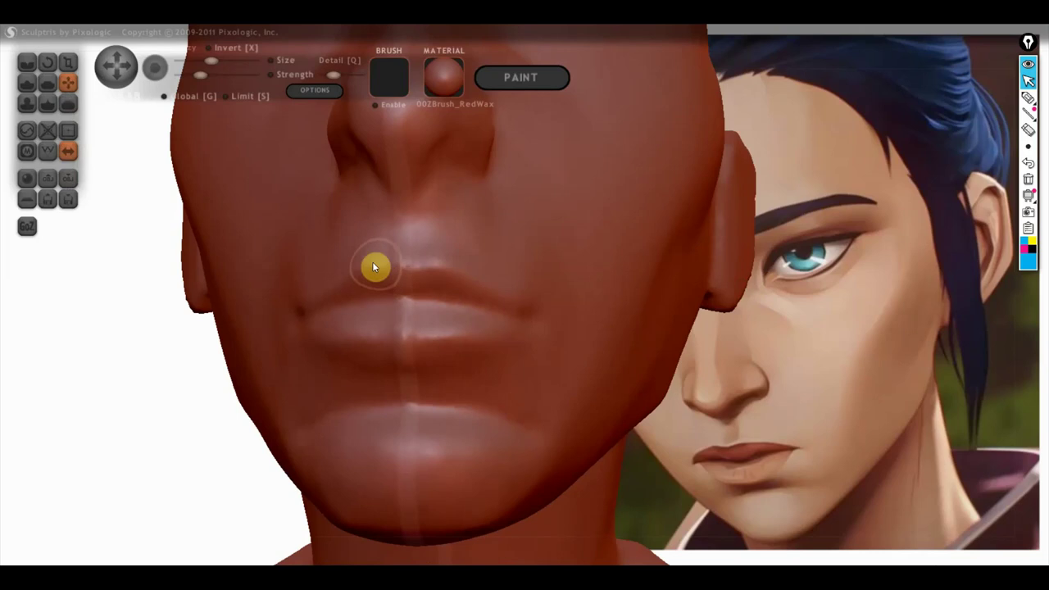
mouse_move(464, 296)
right_down()
mouse_move(368, 321)
mouse_move(403, 302)
mouse_move(306, 269)
right_up()
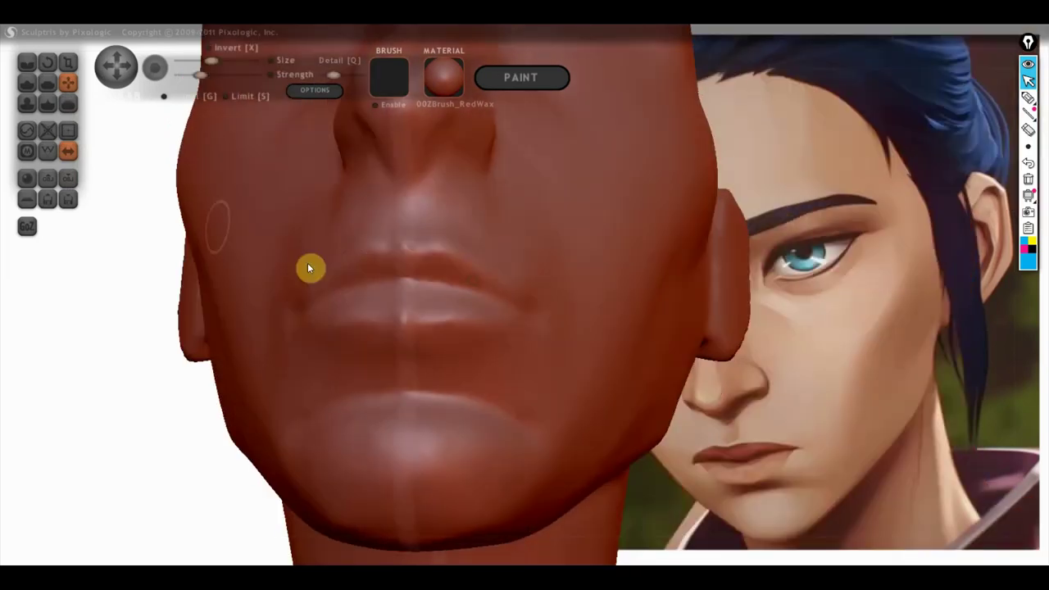
click(48, 84)
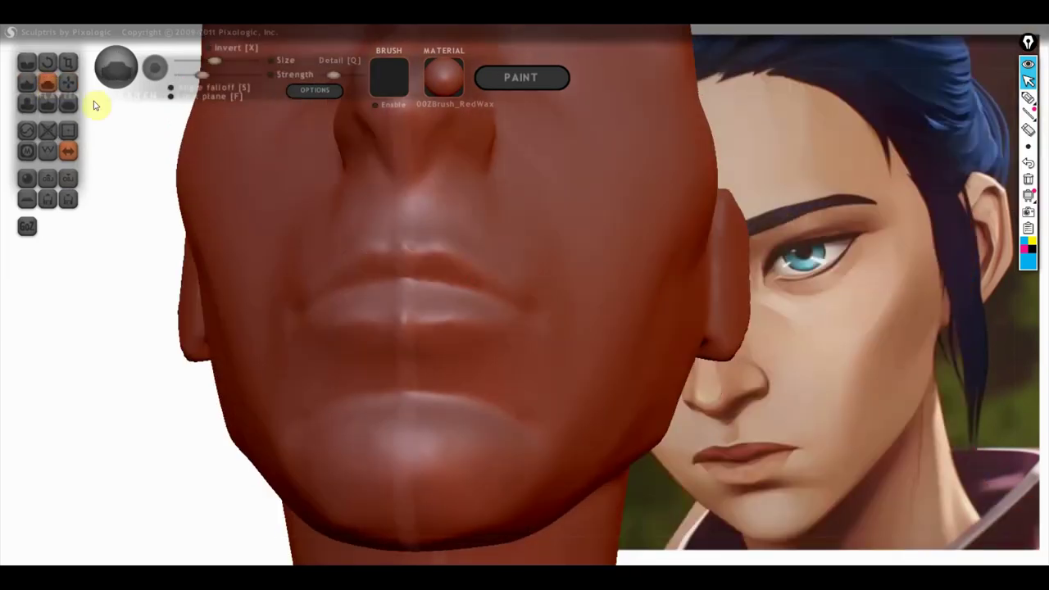
- Flatten the bumps along the upper lip from below, then review the lips from the front
right_drag(445, 311, 441, 221)
mouse_move(449, 205)
mouse_down()
mouse_move(383, 201)
mouse_move(389, 171)
mouse_up()
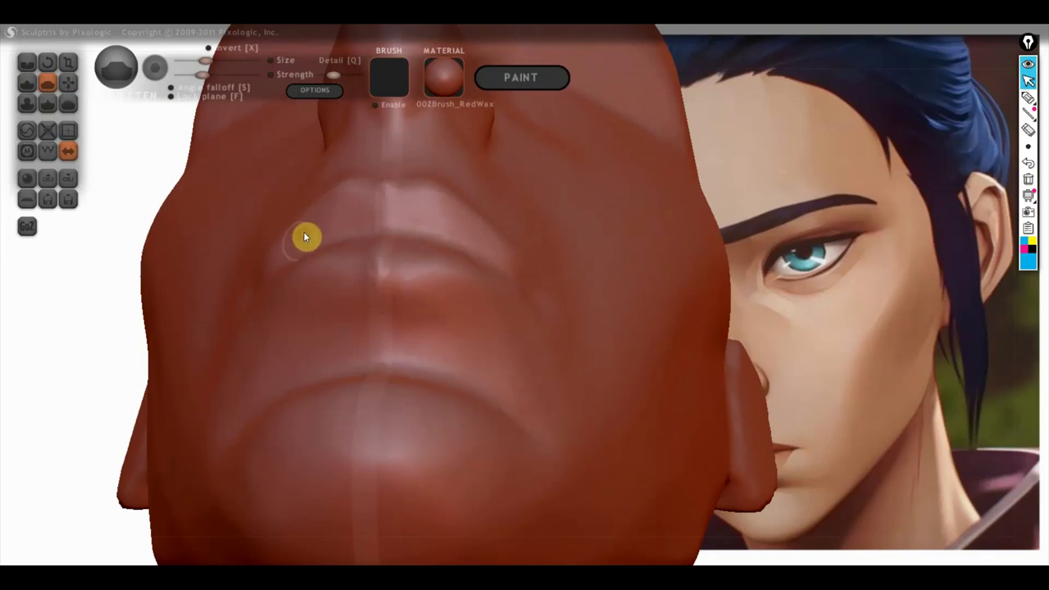
mouse_move(424, 253)
right_down()
mouse_move(292, 352)
mouse_move(414, 377)
mouse_move(439, 273)
mouse_move(415, 232)
right_up()
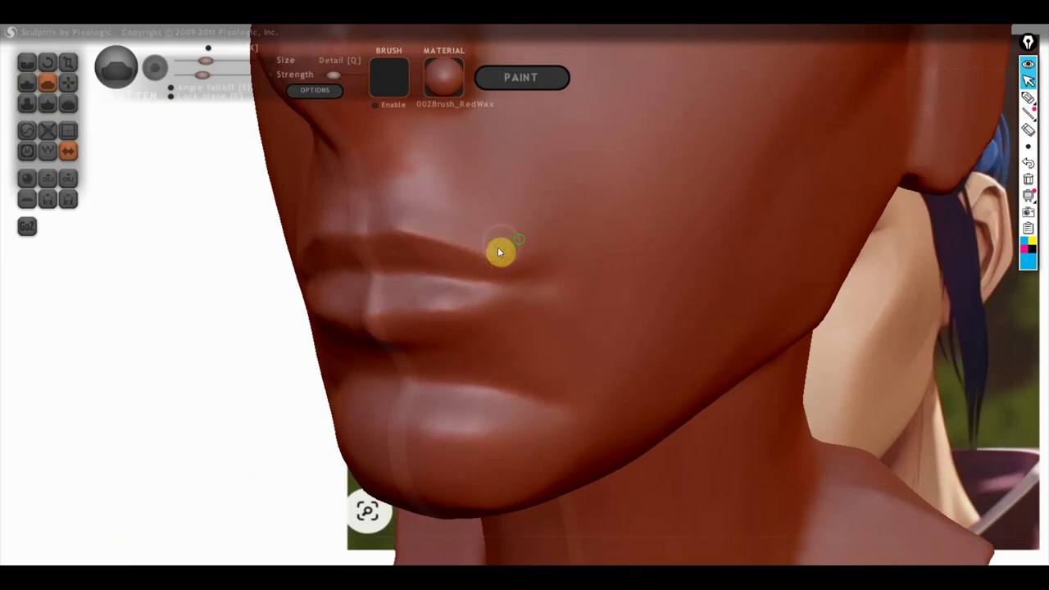
right_drag(495, 245, 582, 223)
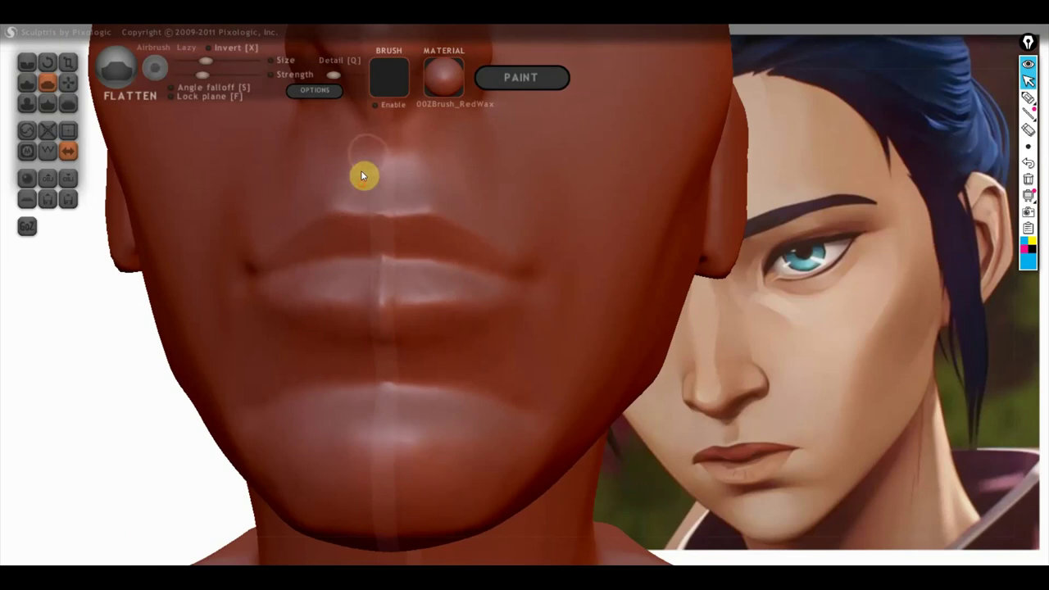
scroll(369, 194, down, 3)
scroll(574, 328, down, 3)
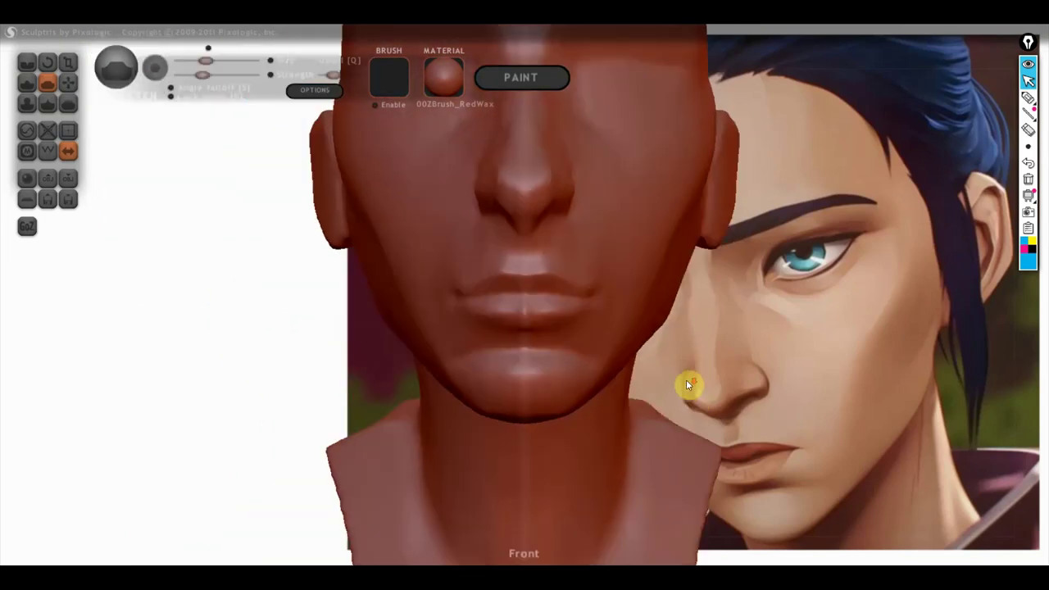
- From a three-quarter view, flatten the brow plane down toward the nose bridge
scroll(685, 387, down, 3)
drag(691, 331, 627, 353)
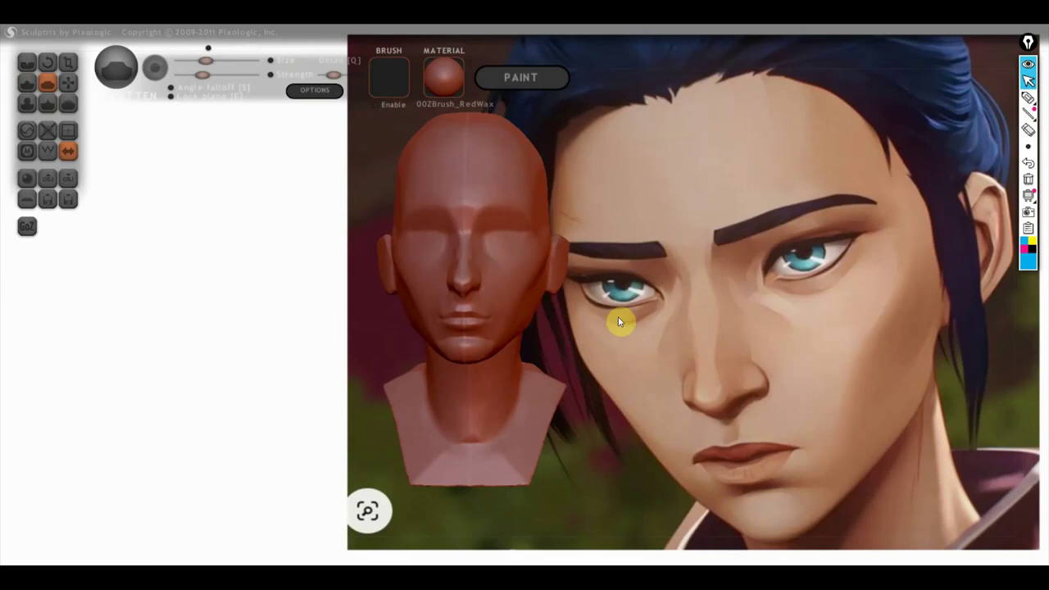
scroll(574, 303, up, 2)
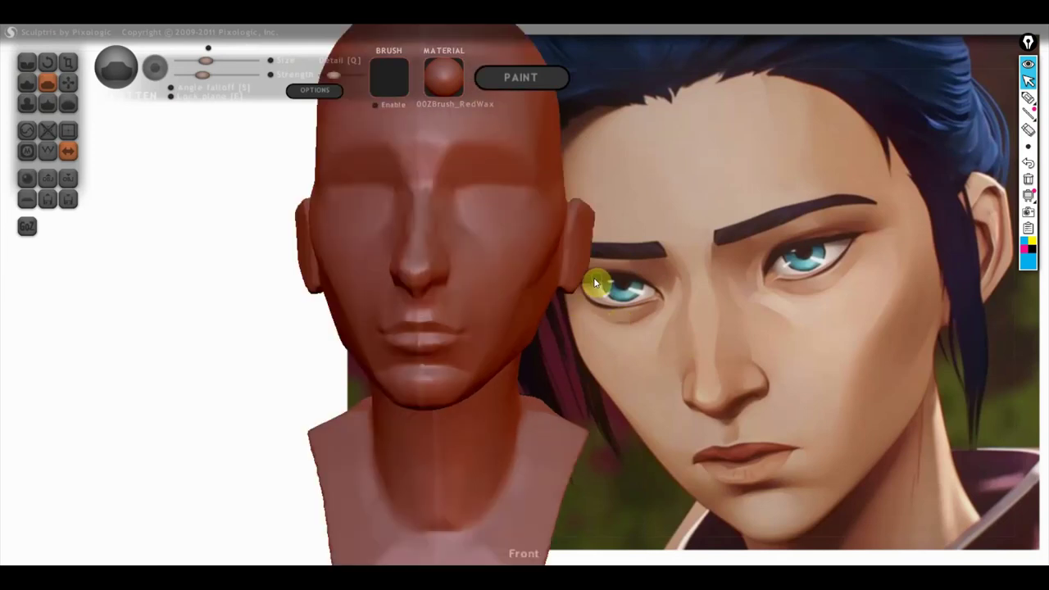
scroll(574, 271, up, 2)
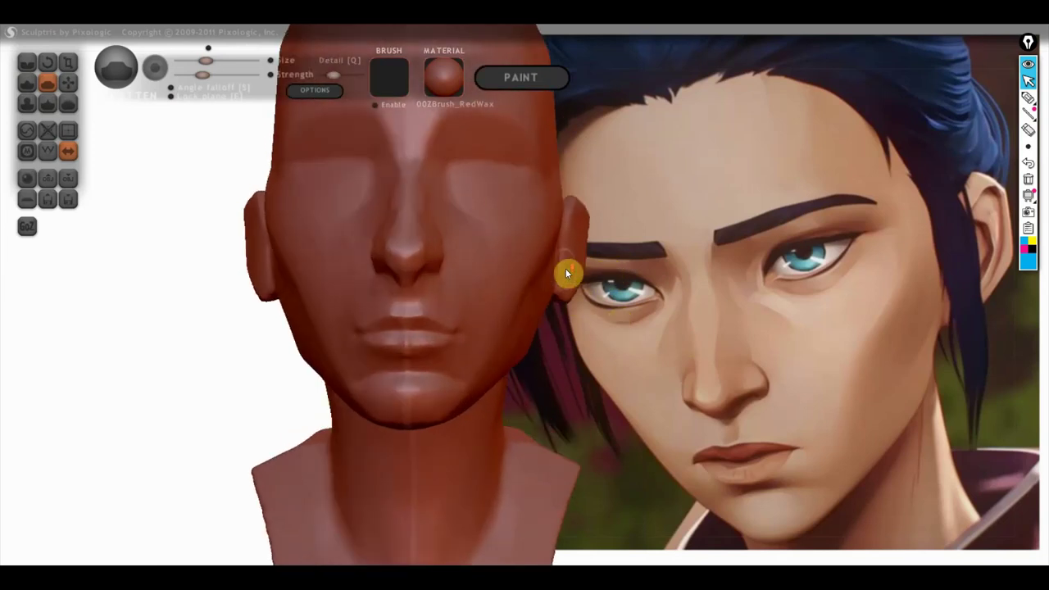
scroll(599, 282, up, 3)
drag(623, 293, 682, 288)
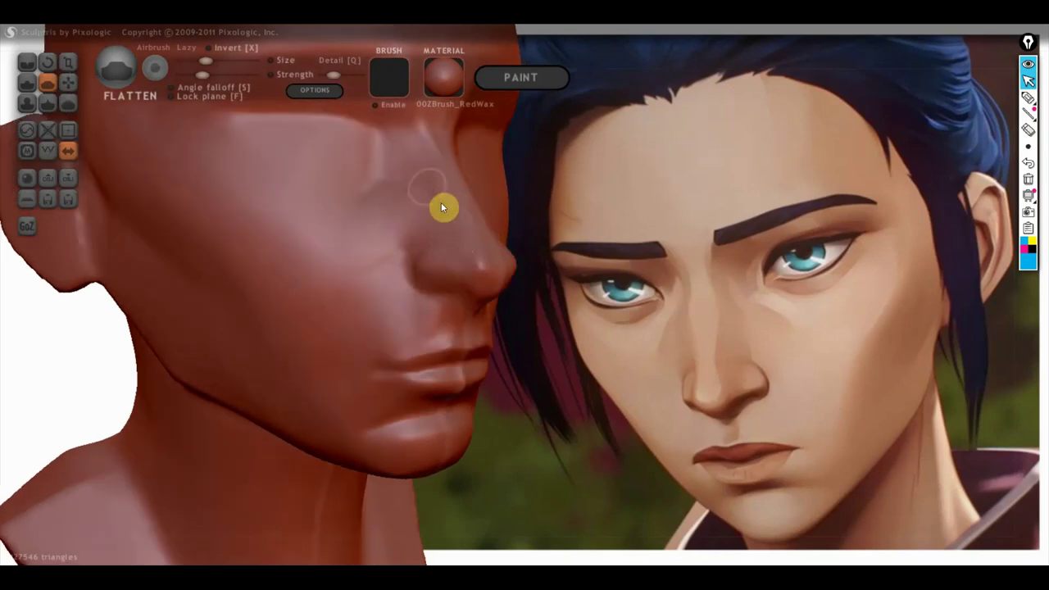
drag(403, 137, 437, 214)
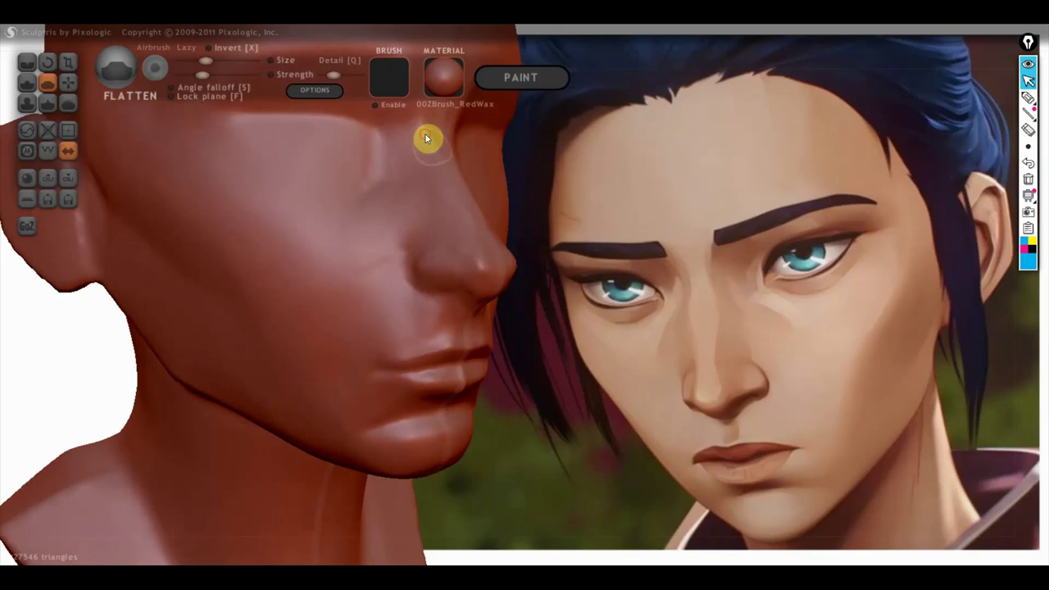
mouse_move(465, 222)
right_down()
mouse_move(316, 253)
mouse_move(424, 257)
right_up()
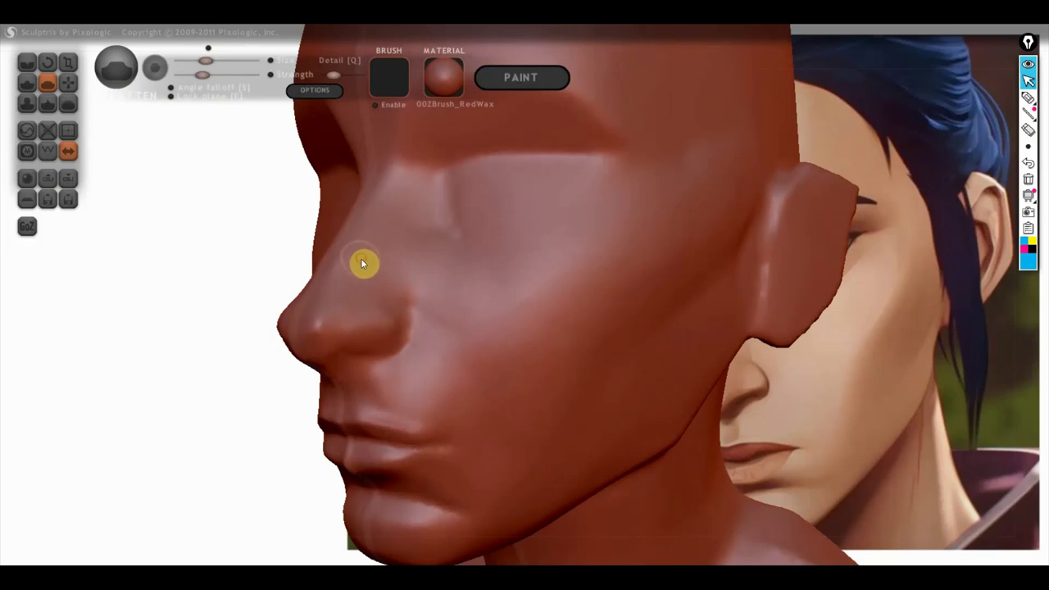
- Select the Draw brush, shrink then re-enlarge its size, and zoom in closer
click(27, 83)
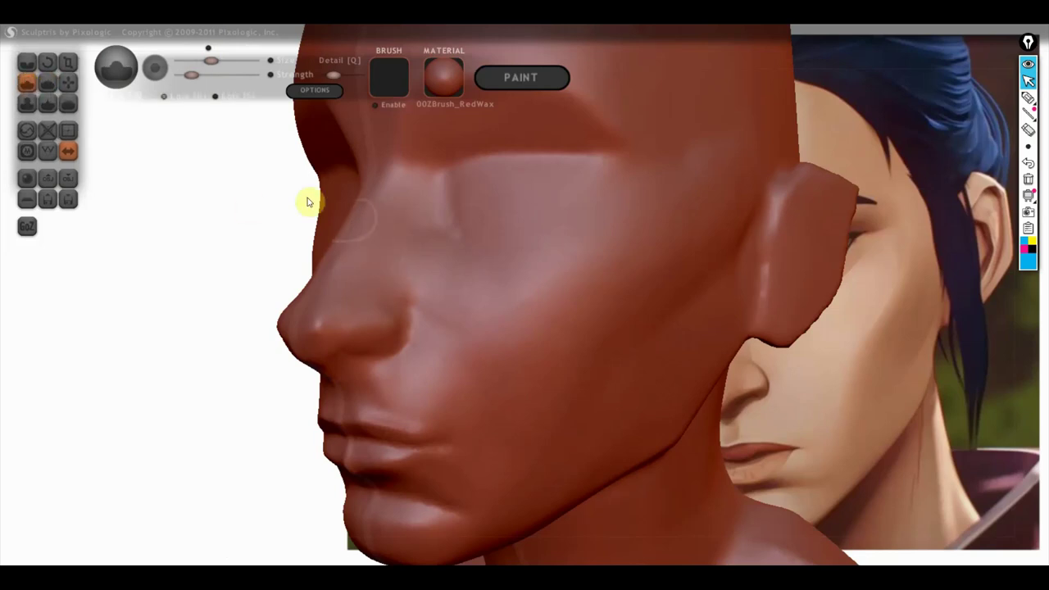
drag(211, 61, 199, 60)
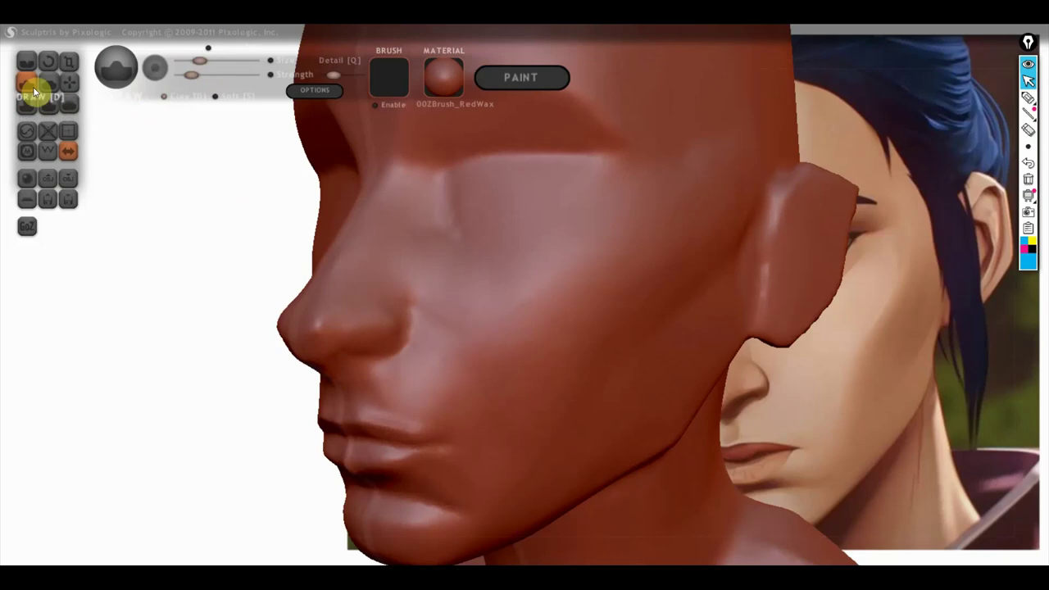
drag(199, 60, 211, 61)
scroll(354, 225, up, 2)
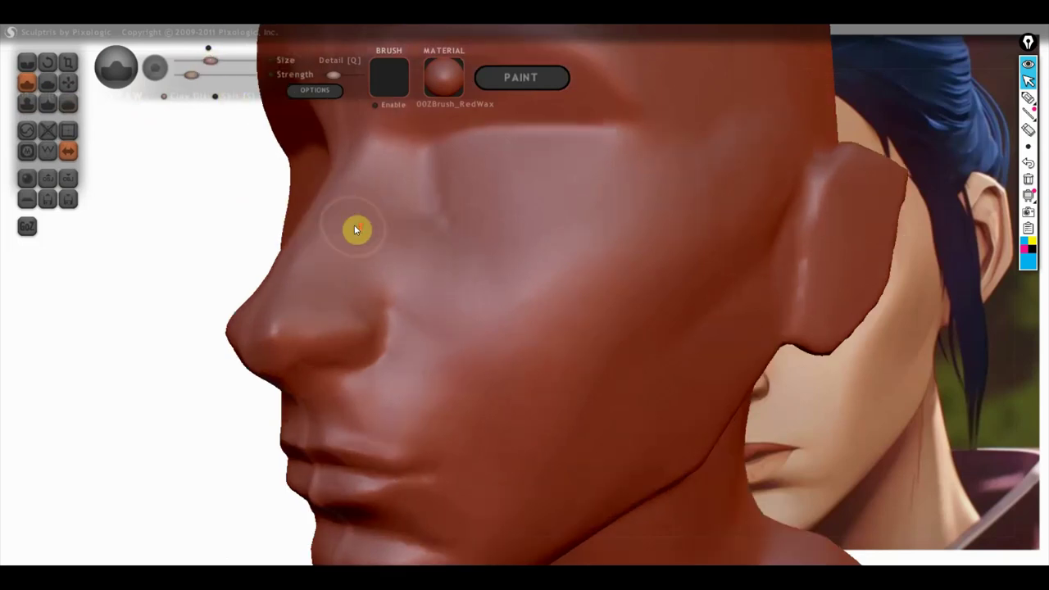
scroll(328, 214, up, 2)
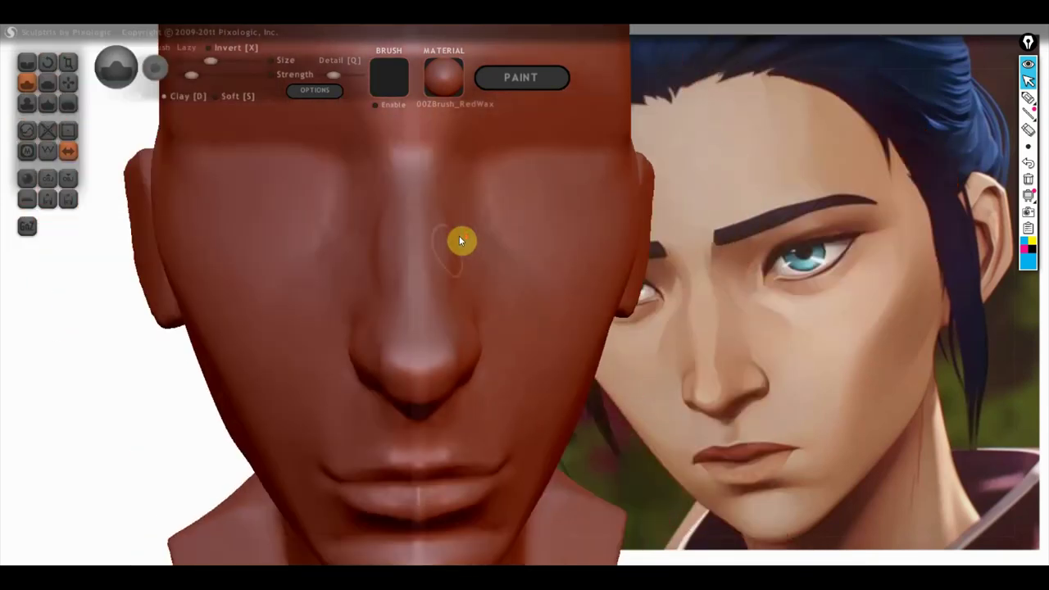
- In left-facing side profile, flatten and smooth the underside of the nose tip with the Flatten brush
click(68, 83)
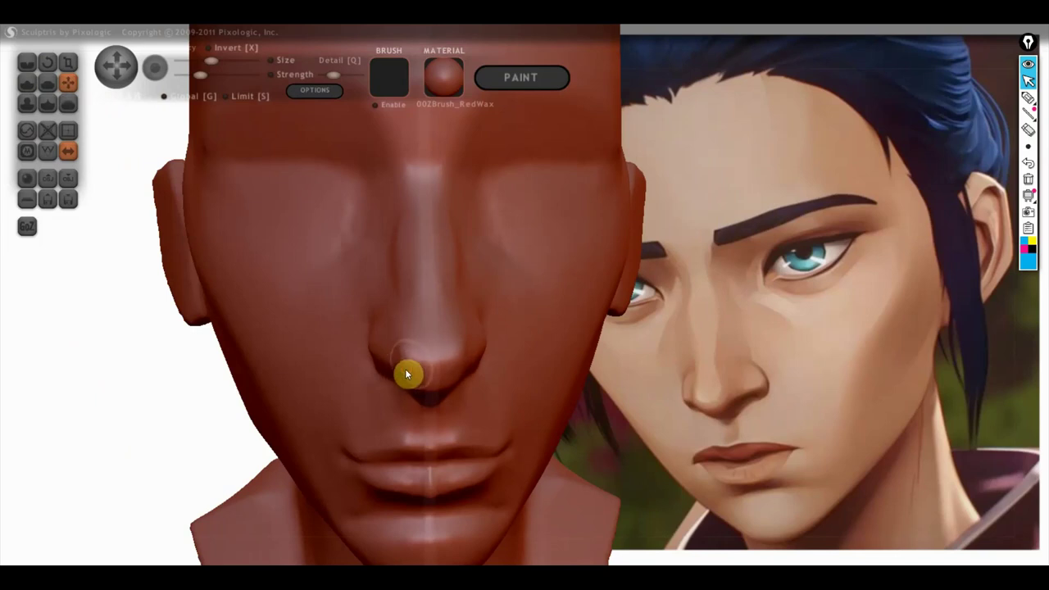
mouse_move(484, 344)
right_down()
mouse_move(503, 351)
mouse_move(482, 315)
mouse_move(471, 349)
mouse_move(396, 331)
mouse_move(446, 348)
right_up()
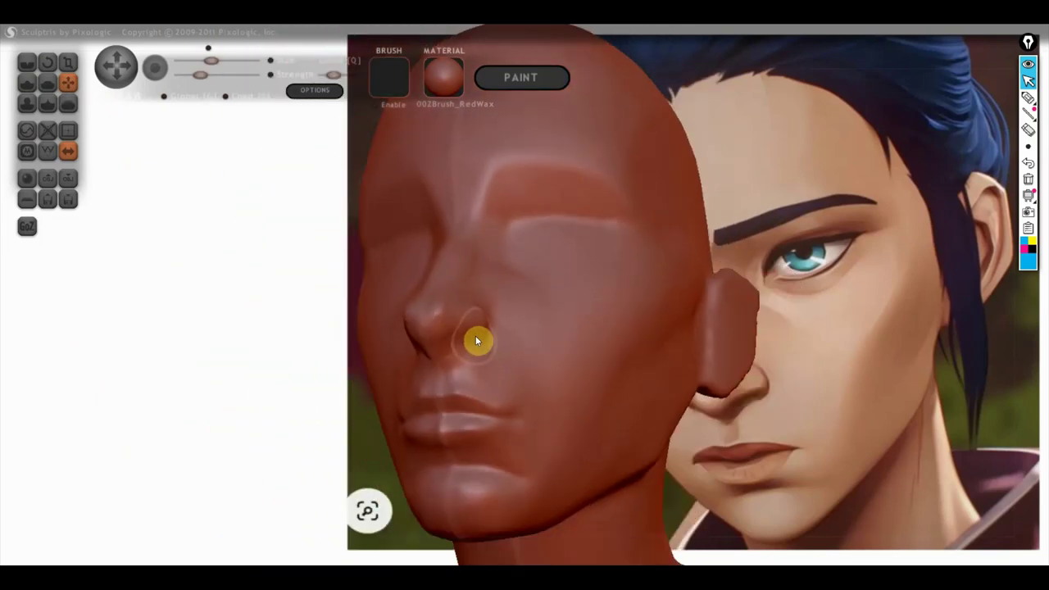
right_drag(481, 334, 368, 353)
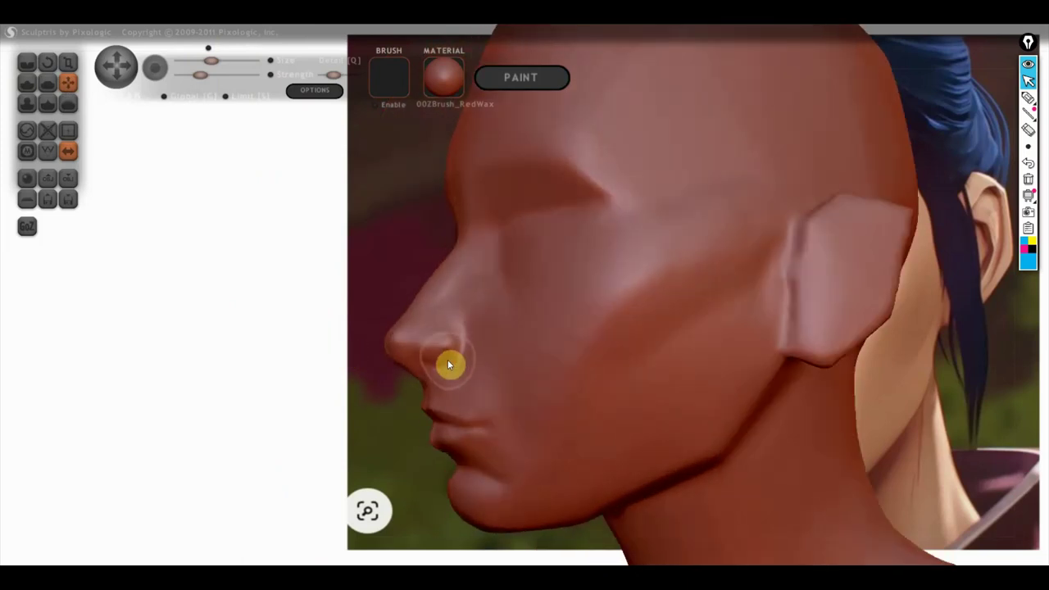
scroll(444, 354, up, 3)
click(46, 83)
scroll(309, 352, up, 1)
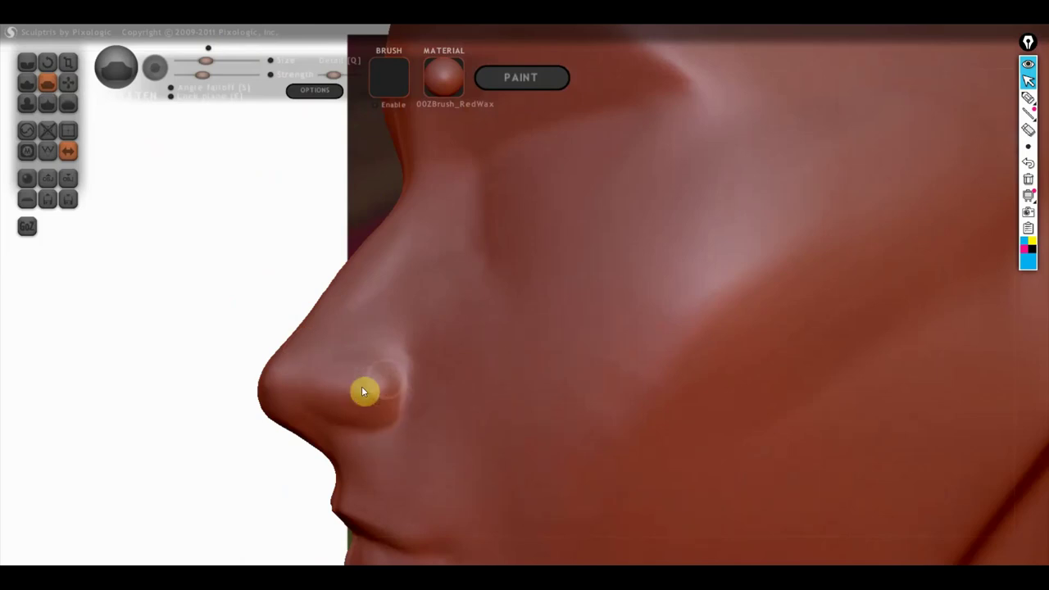
mouse_move(339, 368)
mouse_down()
mouse_move(394, 384)
mouse_move(335, 391)
mouse_move(385, 391)
mouse_move(347, 366)
mouse_up()
drag(389, 386, 346, 390)
mouse_move(390, 398)
right_down()
mouse_move(533, 401)
mouse_move(593, 419)
right_up()
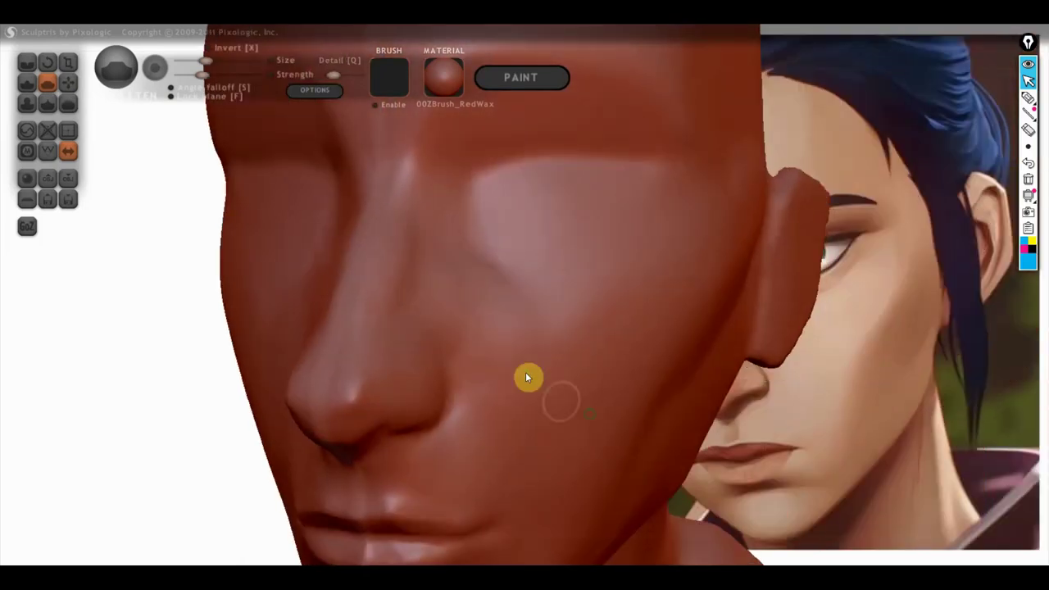
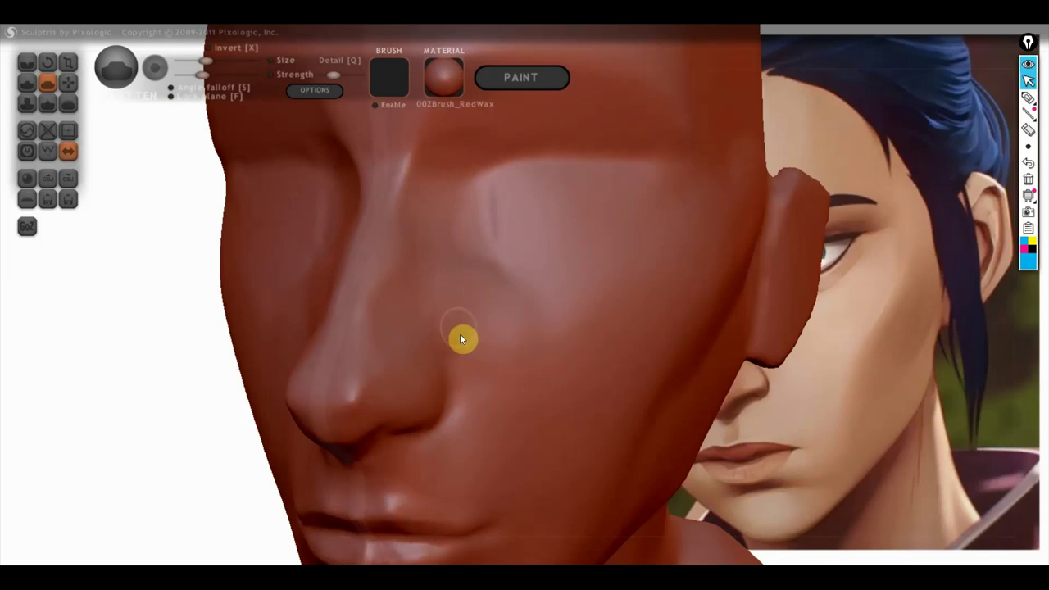
- Crease a line around the nostril wing with the Crease brush from the left profile
right_drag(473, 276, 551, 293)
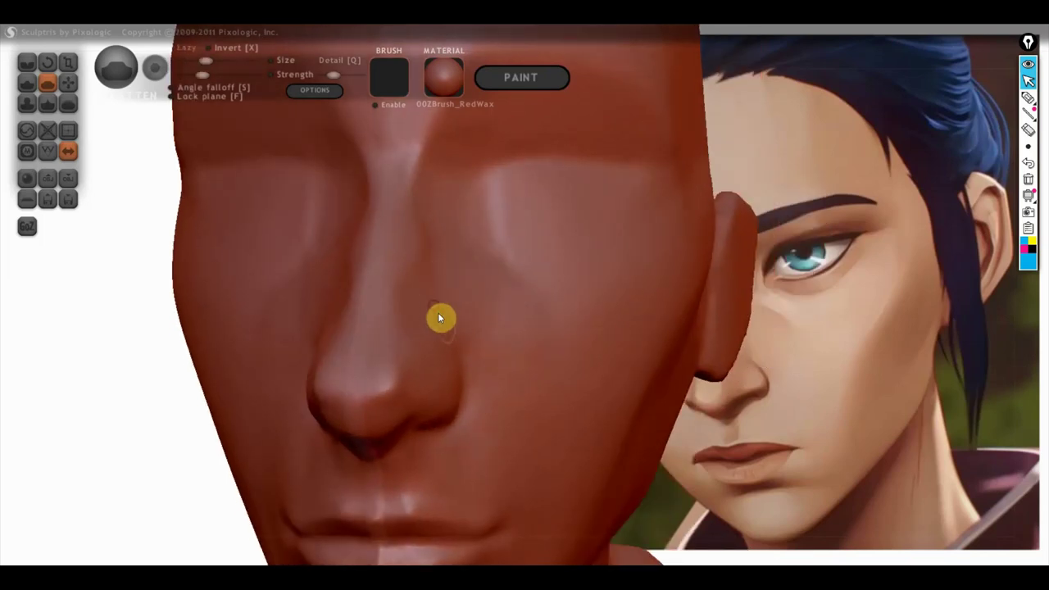
click(27, 62)
right_drag(246, 349, 412, 352)
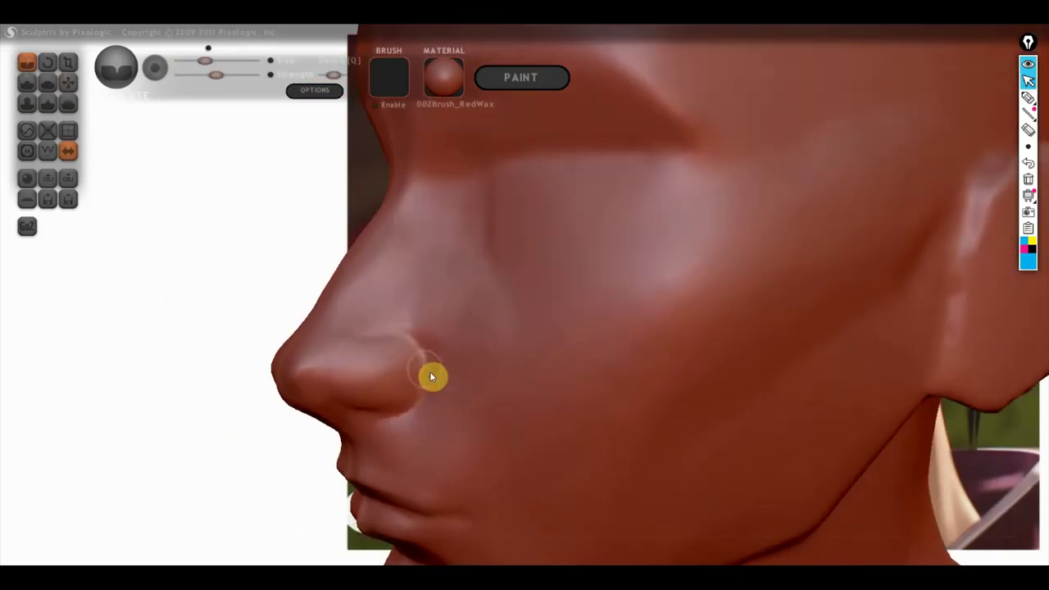
drag(385, 328, 427, 408)
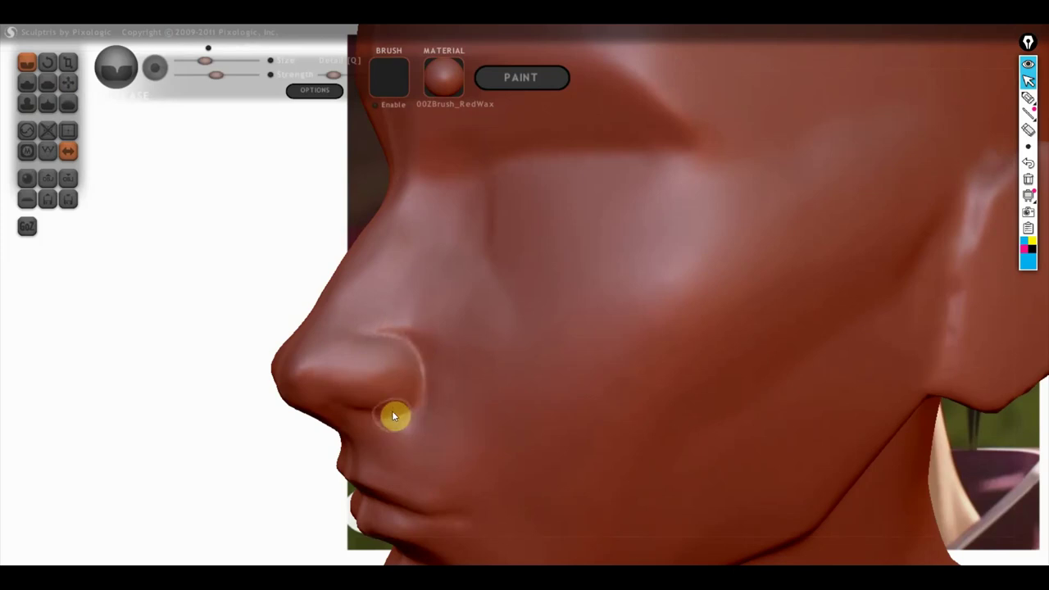
- Carve the nostril hollows deeper, viewing the nose from below and front-on
right_drag(392, 410, 289, 271)
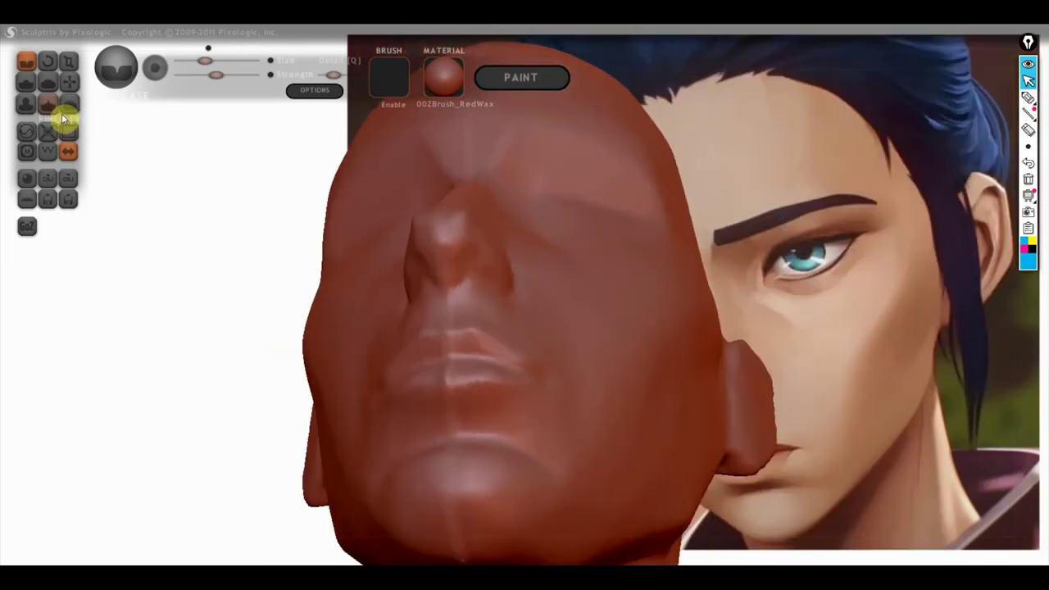
click(27, 82)
mouse_move(269, 183)
right_down()
mouse_move(415, 246)
mouse_move(288, 276)
mouse_move(345, 236)
right_up()
scroll(465, 279, up, 2)
scroll(465, 279, up, 2)
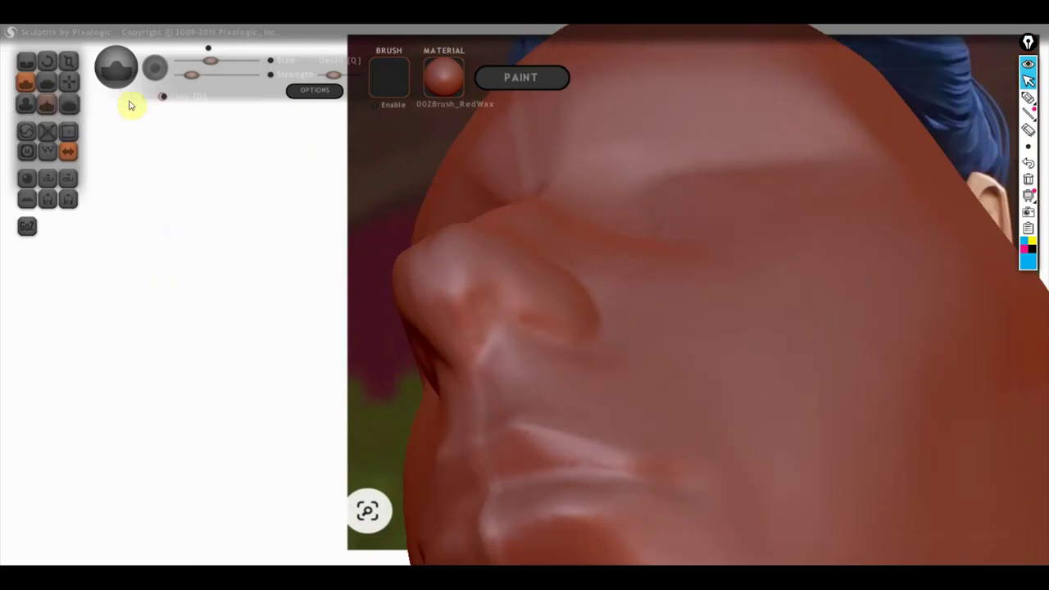
scroll(504, 328, up, 2)
scroll(491, 312, up, 2)
mouse_move(500, 338)
mouse_down()
mouse_move(487, 333)
mouse_move(494, 363)
mouse_move(450, 330)
mouse_move(533, 351)
mouse_move(494, 302)
mouse_move(494, 342)
mouse_move(467, 323)
mouse_move(443, 283)
mouse_move(468, 319)
mouse_move(497, 314)
mouse_move(532, 344)
mouse_move(475, 309)
mouse_move(536, 359)
mouse_move(478, 300)
mouse_move(536, 342)
mouse_move(502, 361)
mouse_move(456, 303)
mouse_up()
mouse_move(457, 302)
right_down()
mouse_move(599, 438)
mouse_move(615, 435)
right_up()
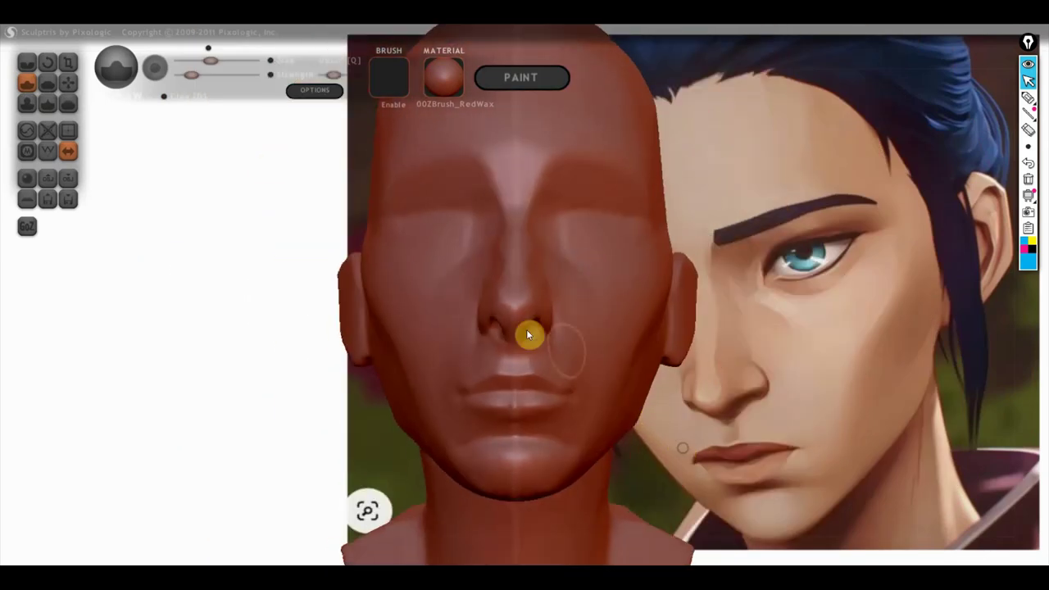
click(68, 82)
- Enlarge the Move brush slightly and pull the nostril wings down and outward
scroll(656, 296, up, 3)
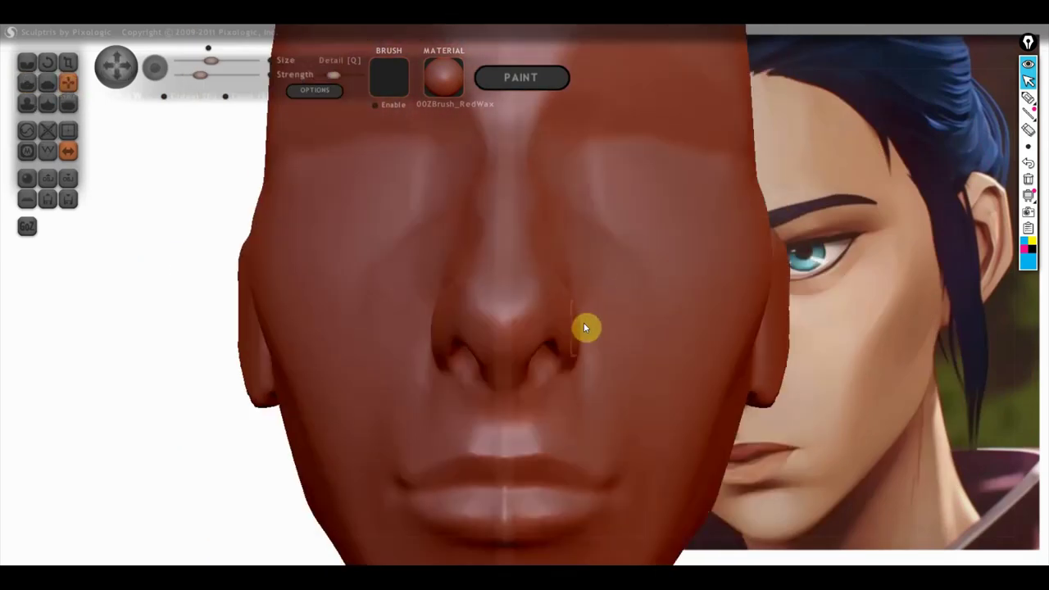
drag(562, 324, 576, 346)
drag(211, 61, 217, 61)
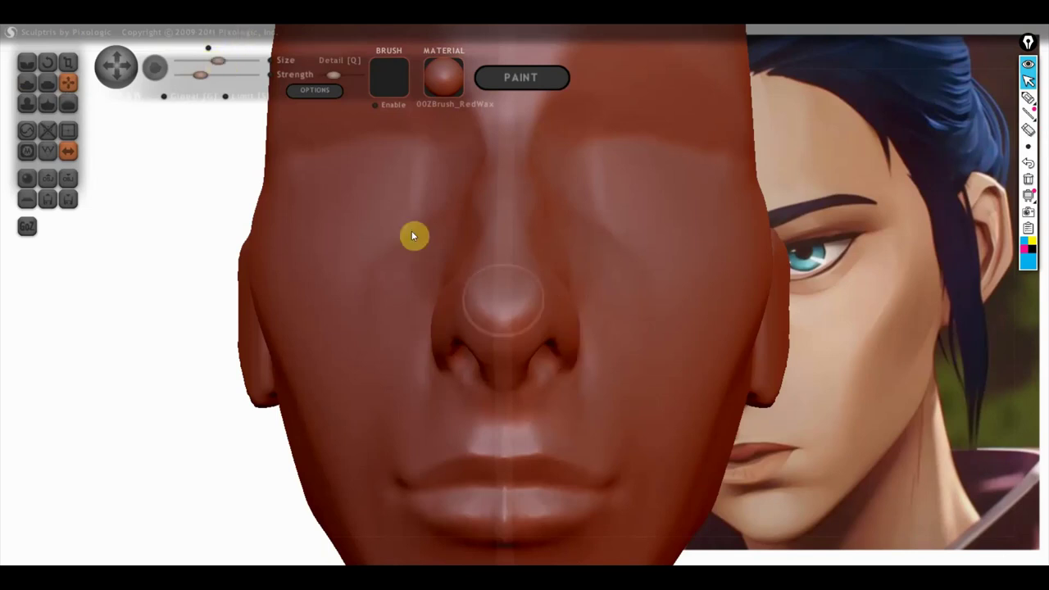
drag(576, 347, 582, 347)
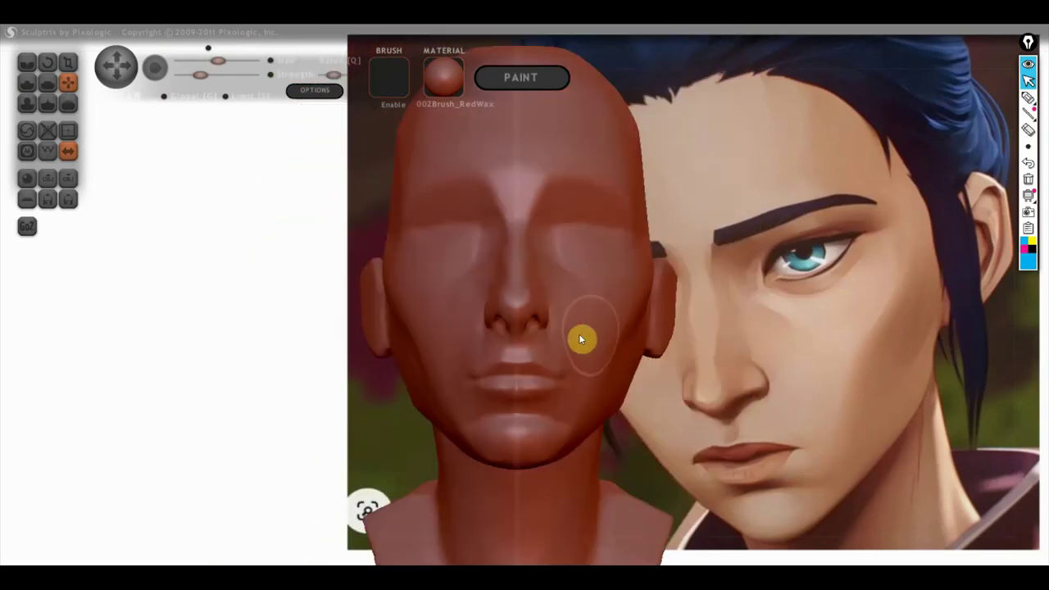
- Fill out and round the nose tip from a three-quarter view
drag(755, 357, 925, 366)
scroll(688, 324, up, 2)
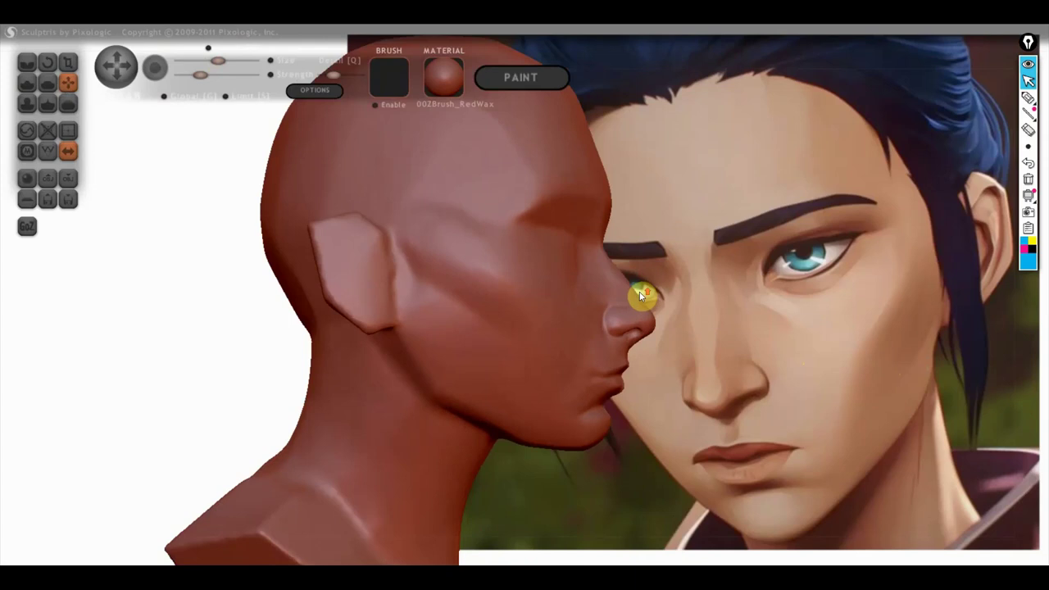
drag(634, 315, 636, 311)
scroll(607, 272, up, 1)
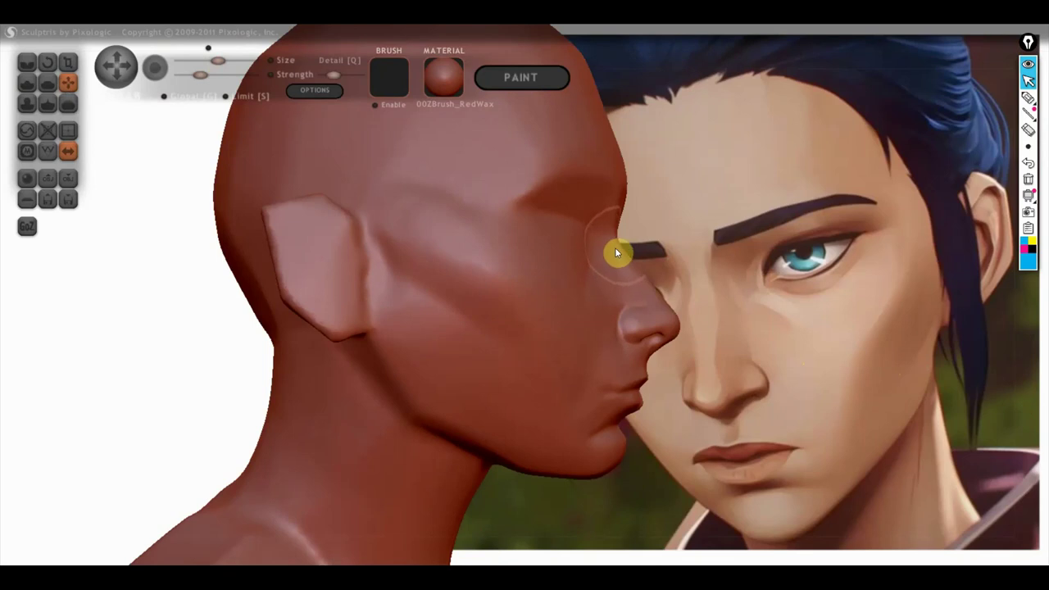
scroll(677, 329, up, 1)
scroll(704, 333, up, 1)
scroll(733, 338, down, 1)
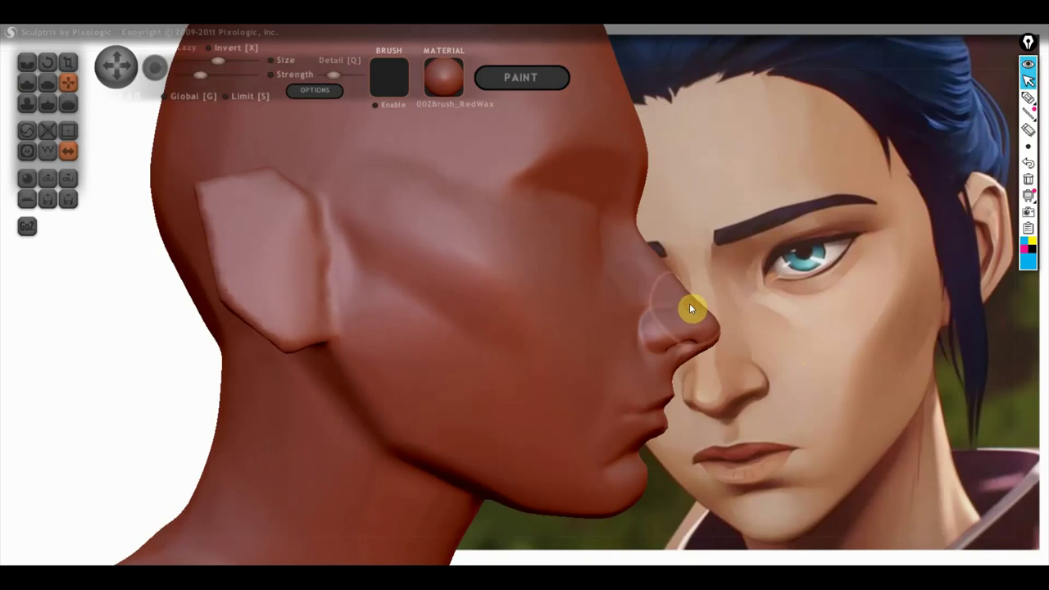
scroll(707, 357, down, 2)
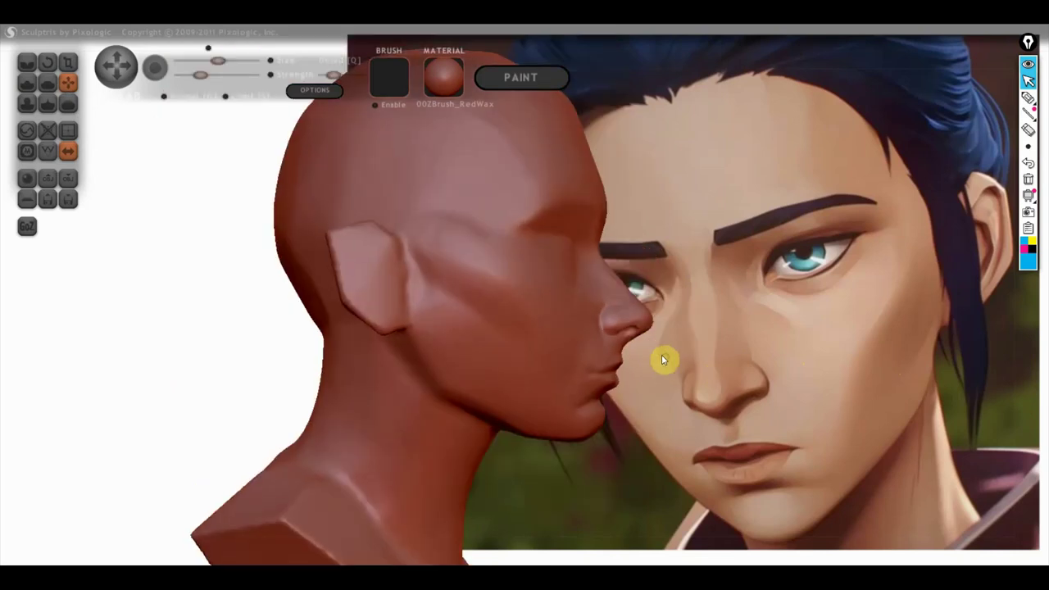
scroll(649, 332, up, 1)
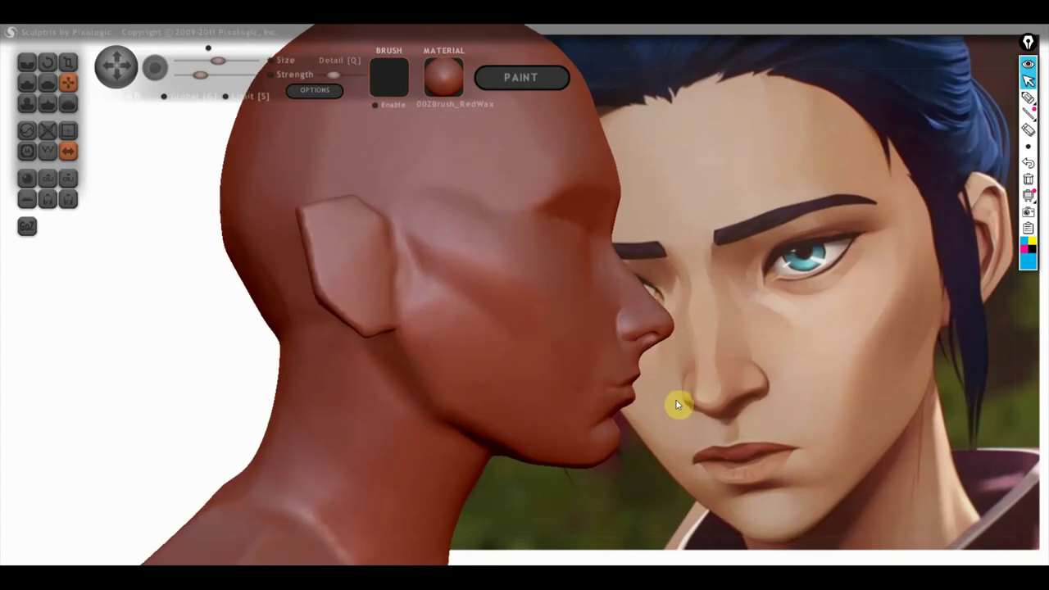
scroll(573, 416, down, 2)
right_drag(438, 306, 482, 295)
click(27, 83)
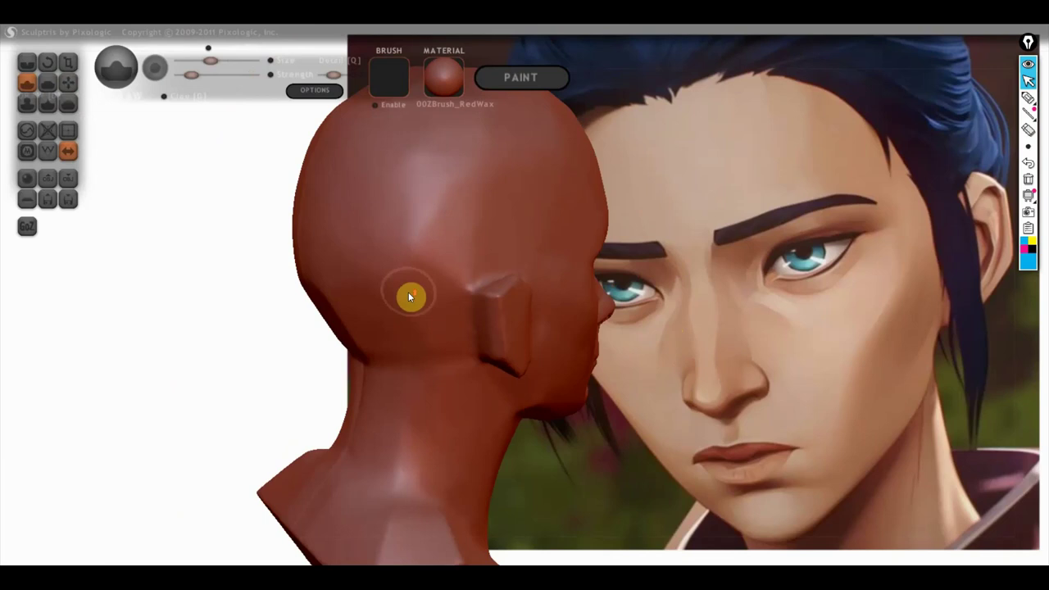
- Soften the upper corner of the ear block with the Draw brush
scroll(468, 330, up, 2)
scroll(506, 326, up, 2)
shift+drag(505, 326, 509, 280)
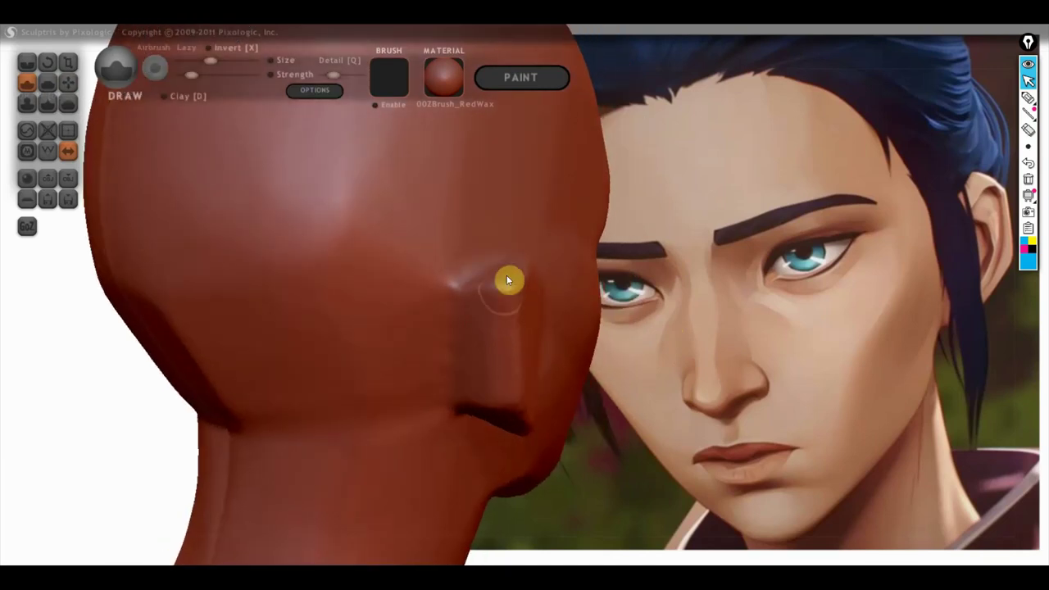
- Flatten the back of the ear and smooth its bump with a larger Flatten brush
click(46, 82)
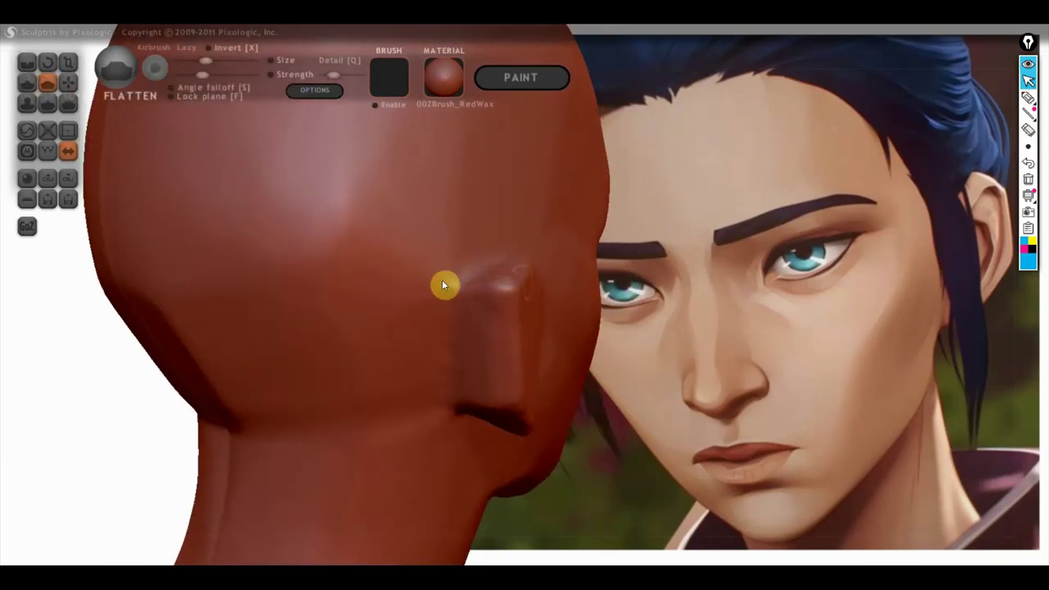
drag(205, 60, 217, 60)
scroll(459, 303, up, 1)
scroll(468, 303, up, 1)
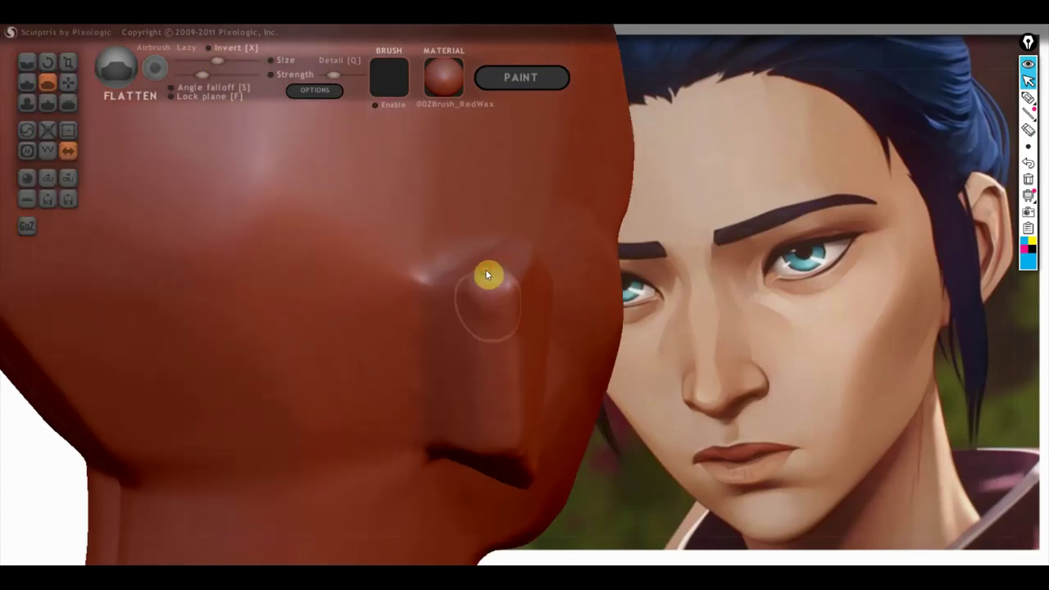
drag(495, 258, 490, 366)
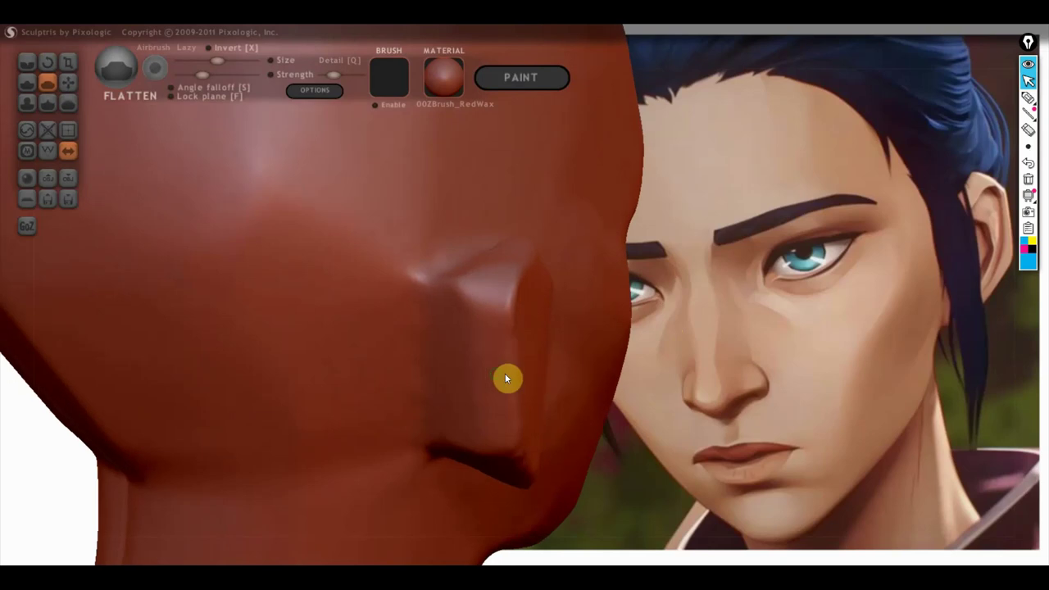
mouse_move(501, 284)
right_down()
mouse_move(603, 329)
mouse_move(716, 304)
right_up()
mouse_move(510, 279)
mouse_down()
mouse_move(506, 307)
mouse_move(506, 276)
mouse_up()
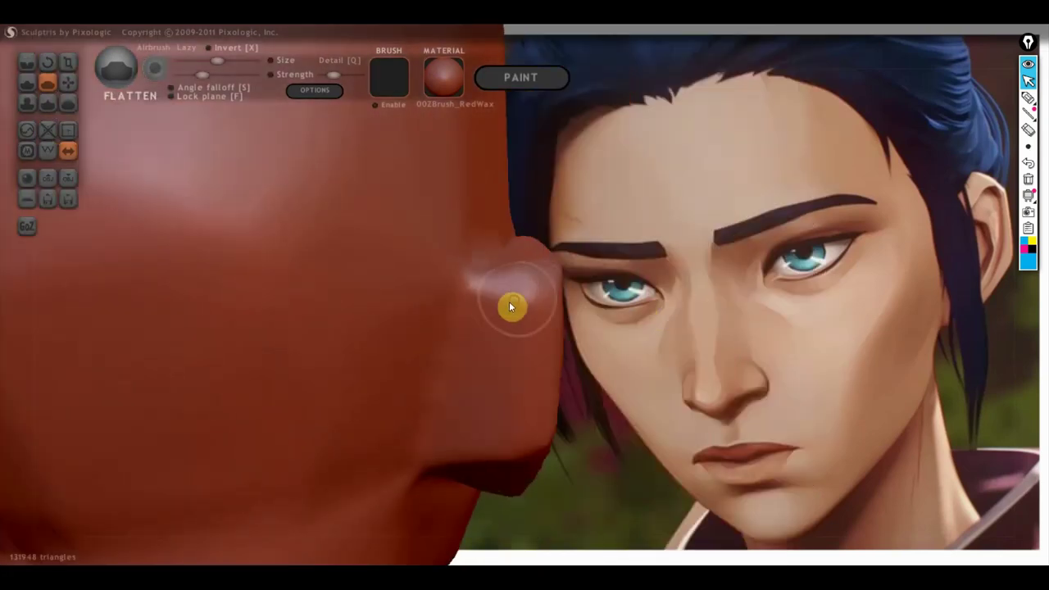
right_drag(542, 360, 564, 326)
mouse_move(565, 325)
mouse_down()
mouse_move(530, 331)
mouse_move(509, 409)
mouse_move(510, 350)
mouse_move(466, 370)
mouse_move(516, 300)
mouse_up()
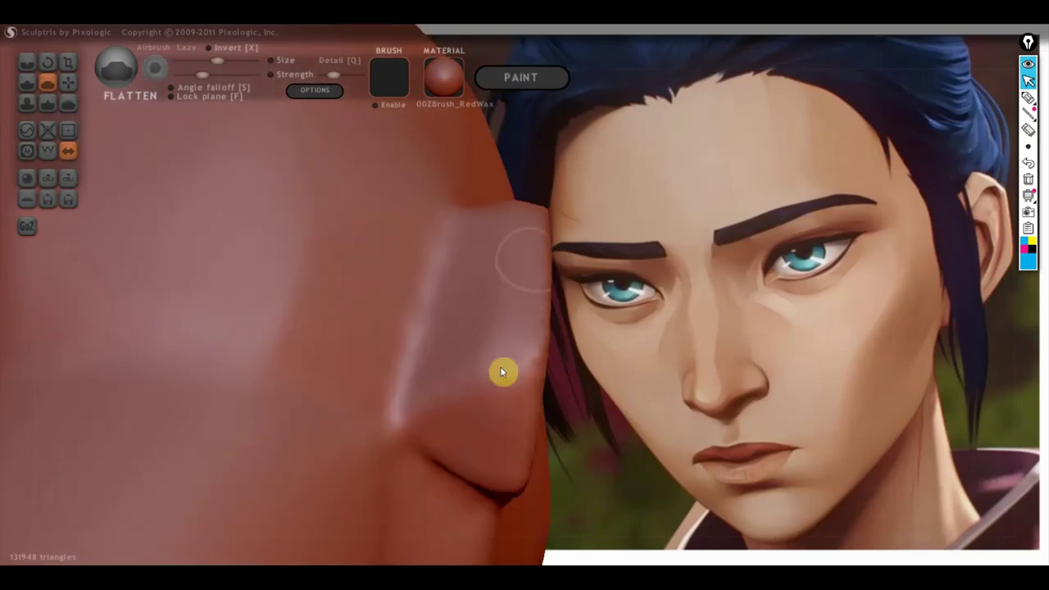
mouse_move(543, 258)
right_down()
mouse_move(358, 351)
mouse_move(290, 438)
right_up()
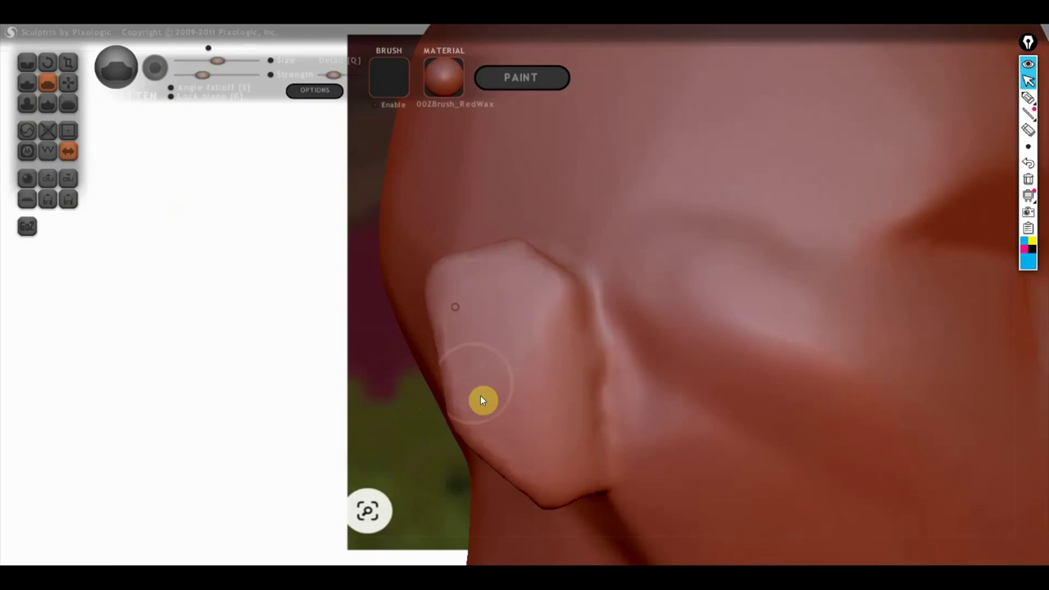
- Crease along the lower inner rim of the ear, viewed from below
mouse_move(538, 328)
right_down()
mouse_move(543, 482)
mouse_move(519, 347)
right_up()
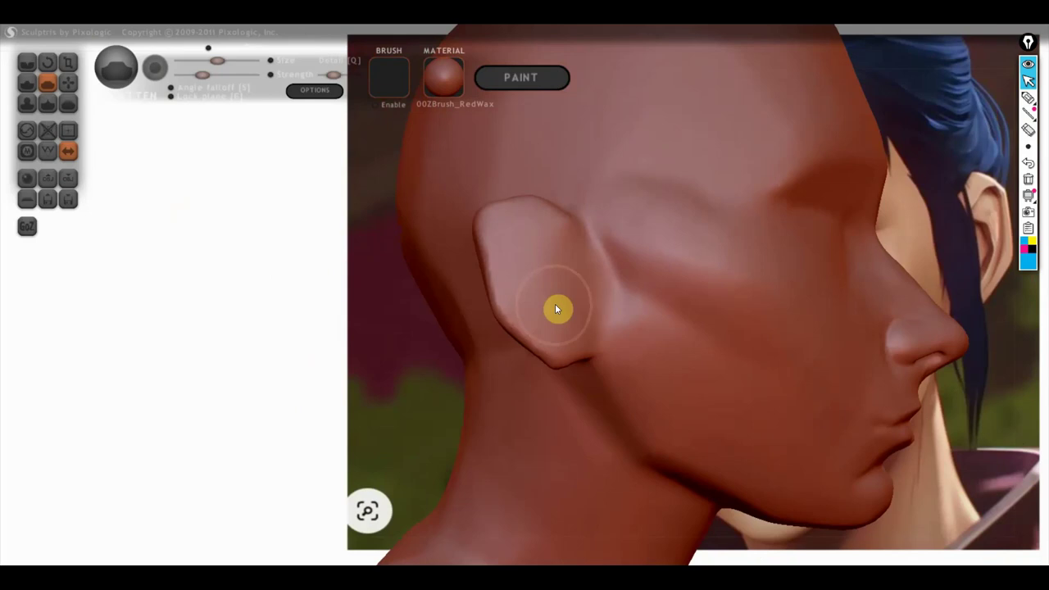
click(27, 65)
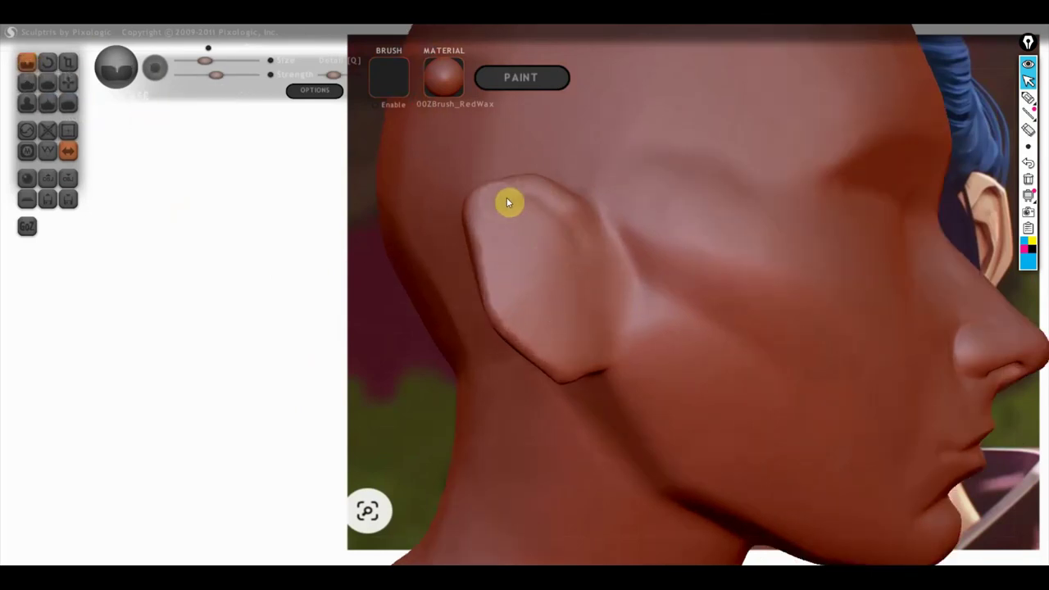
drag(505, 295, 570, 332)
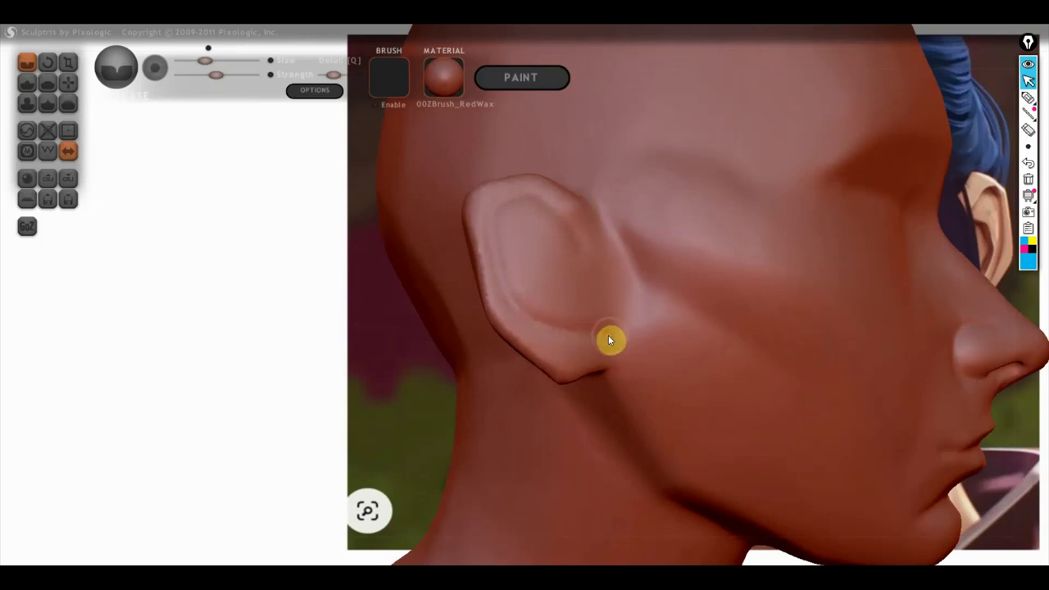
- Carve a groove into the upper ear bowl, then smooth it out
click(27, 83)
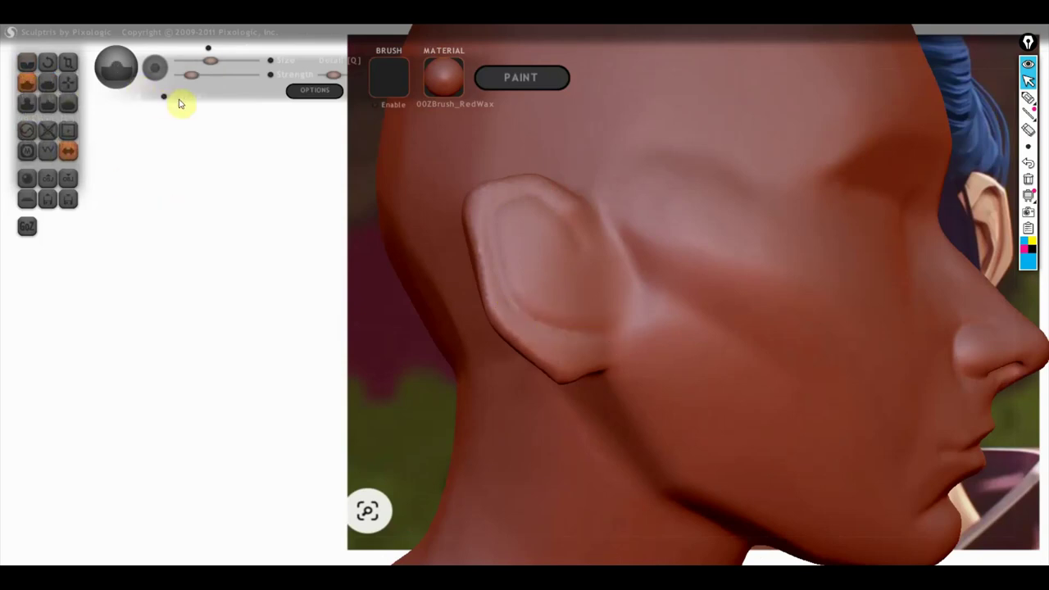
mouse_move(353, 236)
mouse_down()
mouse_move(551, 272)
mouse_move(527, 284)
mouse_up()
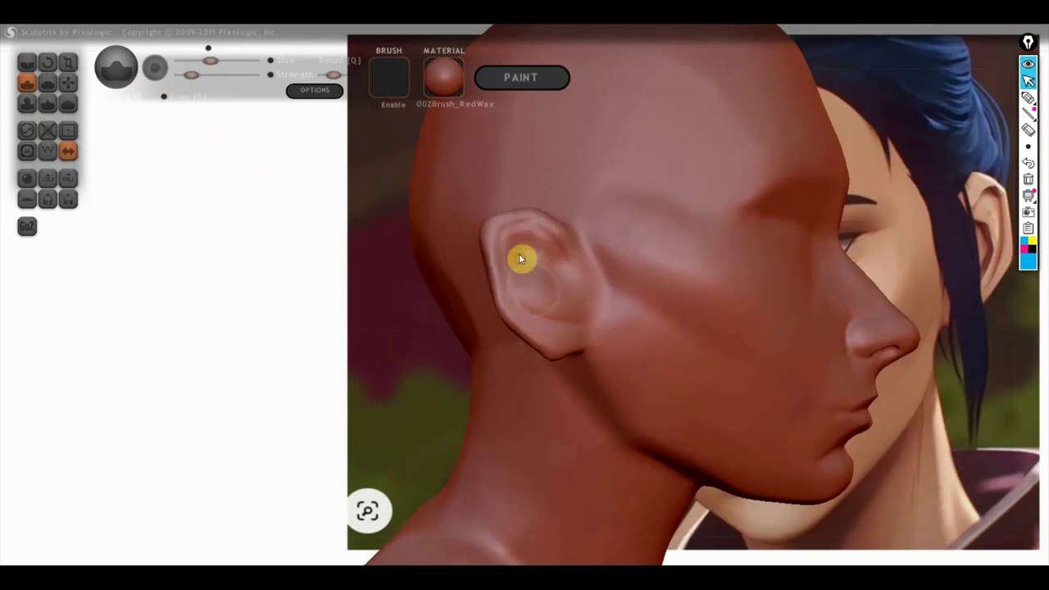
scroll(554, 270, up, 3)
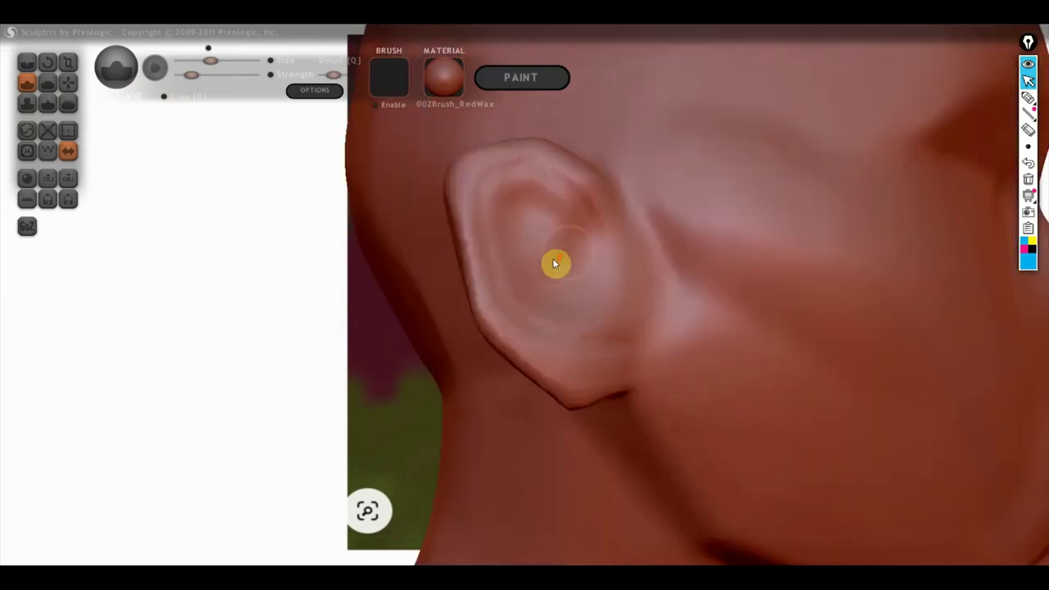
mouse_move(581, 232)
mouse_down()
mouse_move(520, 197)
mouse_move(557, 207)
mouse_up()
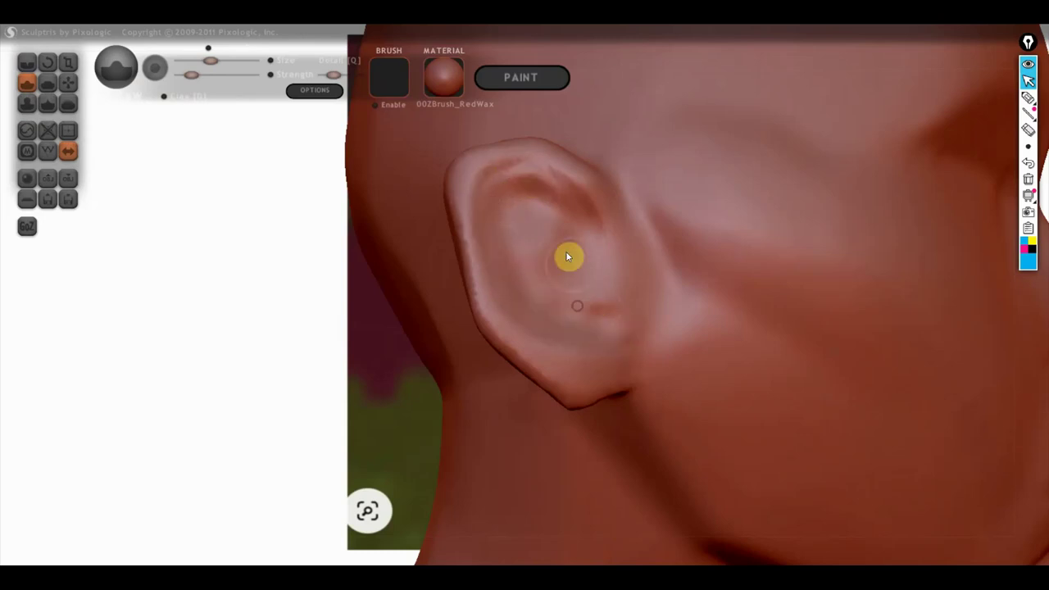
drag(513, 201, 583, 216)
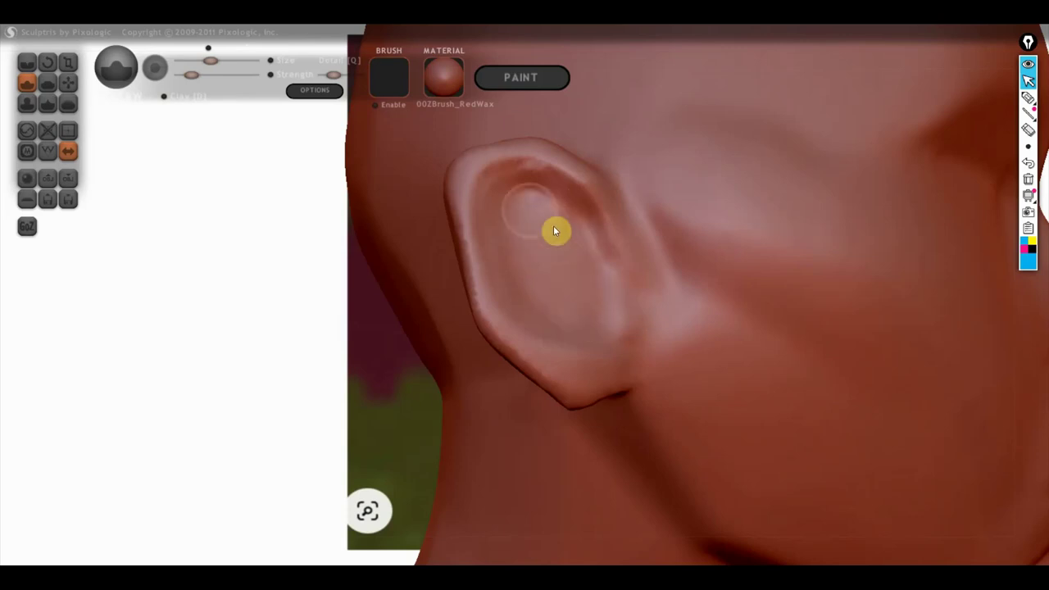
shift+drag(517, 213, 518, 194)
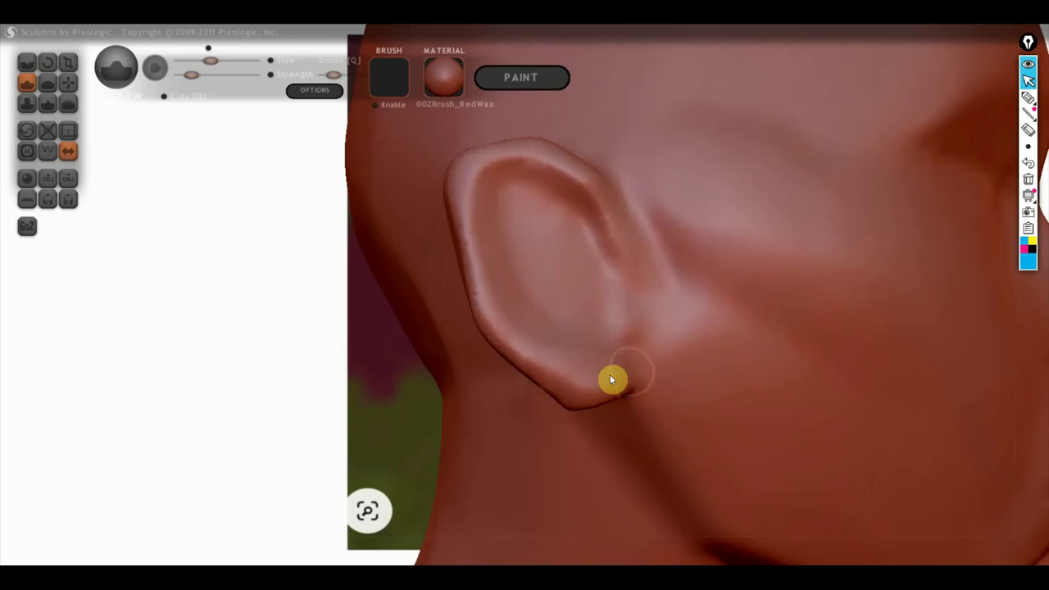
- Pull the upper ear rim up and back with the Grab brush
click(68, 83)
scroll(416, 232, down, 3)
drag(529, 258, 515, 232)
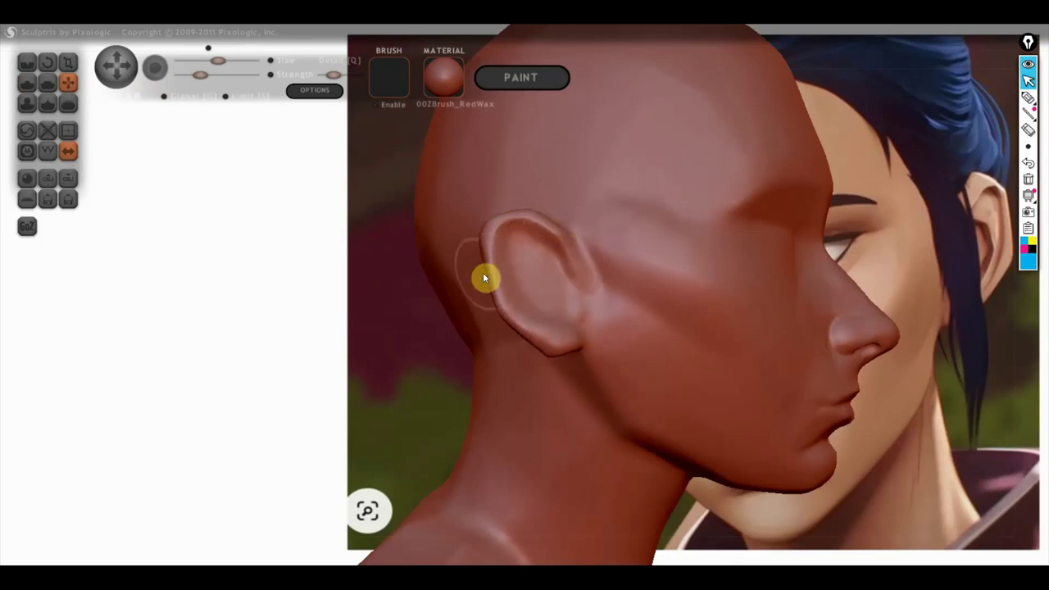
scroll(492, 275, up, 3)
scroll(546, 244, down, 3)
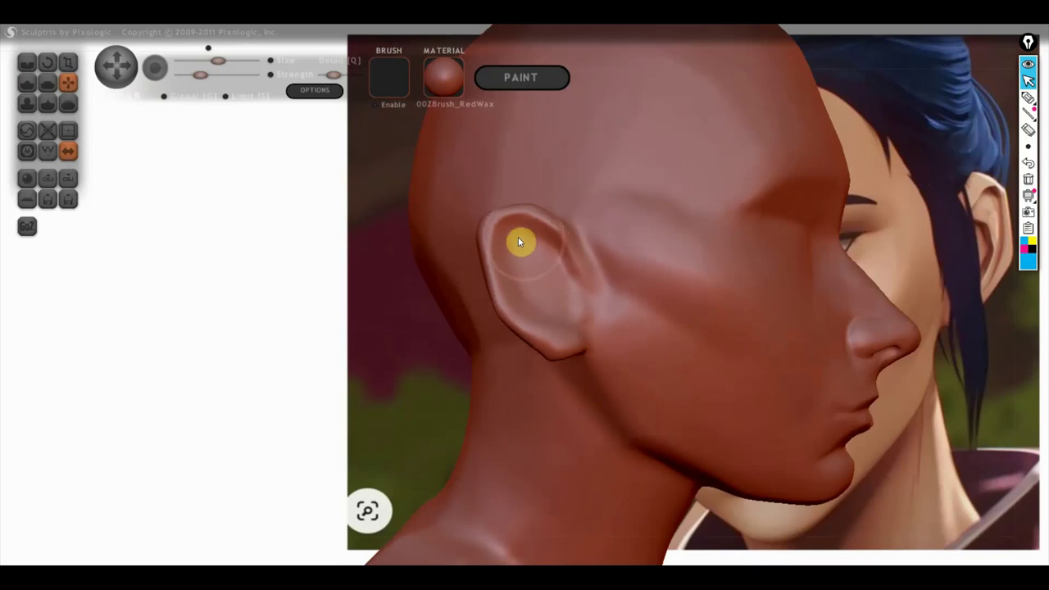
- Smooth the ear's upper rim, inner folds and back ridge, and reshape its front rim
right_drag(516, 220, 596, 246)
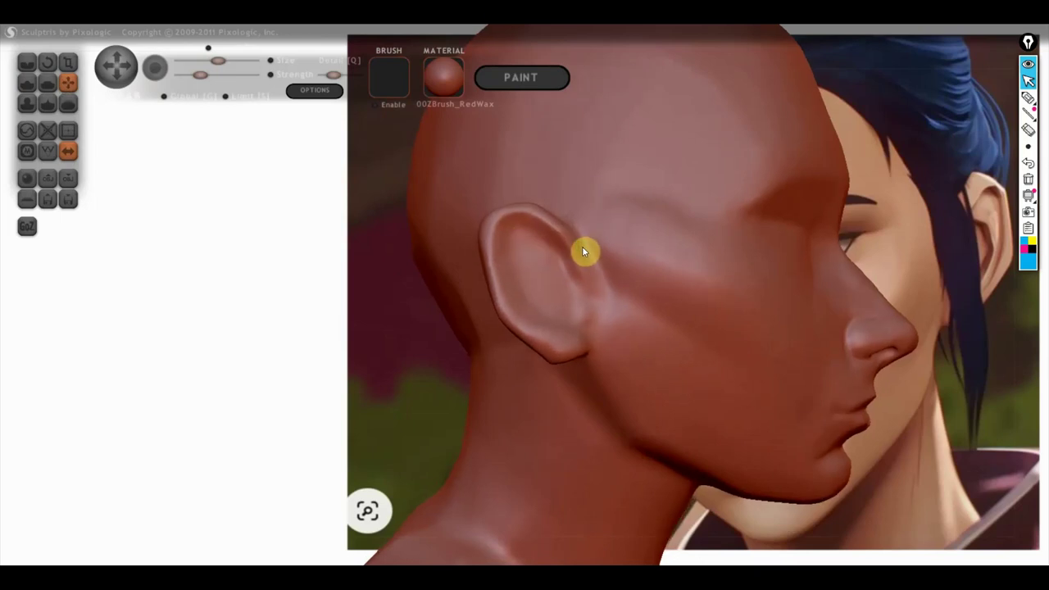
drag(545, 192, 581, 254)
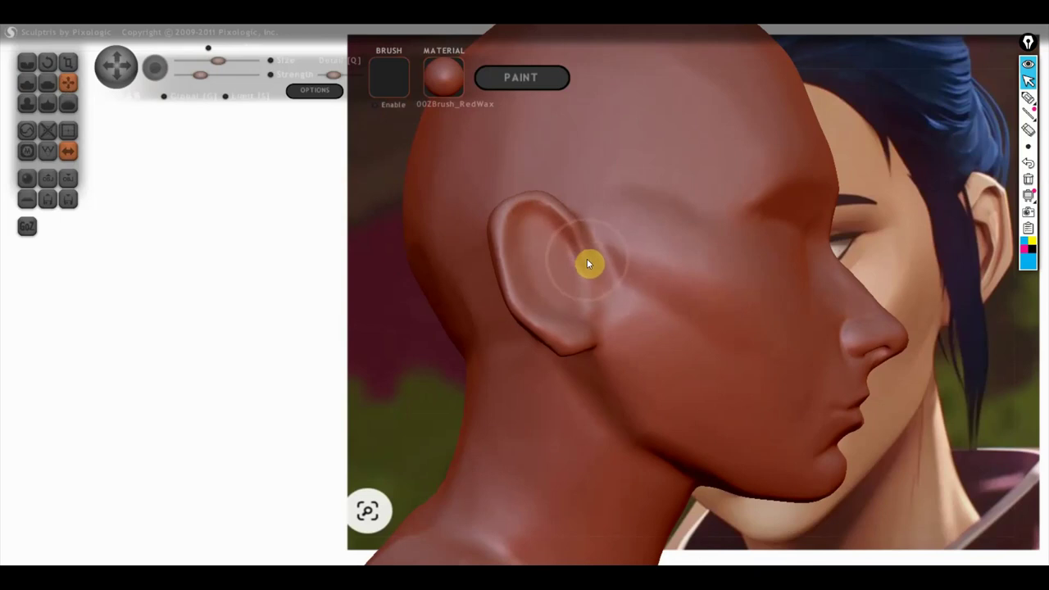
scroll(583, 246, up, 2)
mouse_move(627, 196)
mouse_down()
mouse_move(609, 276)
mouse_move(633, 289)
mouse_up()
mouse_move(553, 240)
mouse_down()
mouse_move(539, 167)
mouse_move(563, 164)
mouse_move(486, 186)
mouse_move(503, 184)
mouse_up()
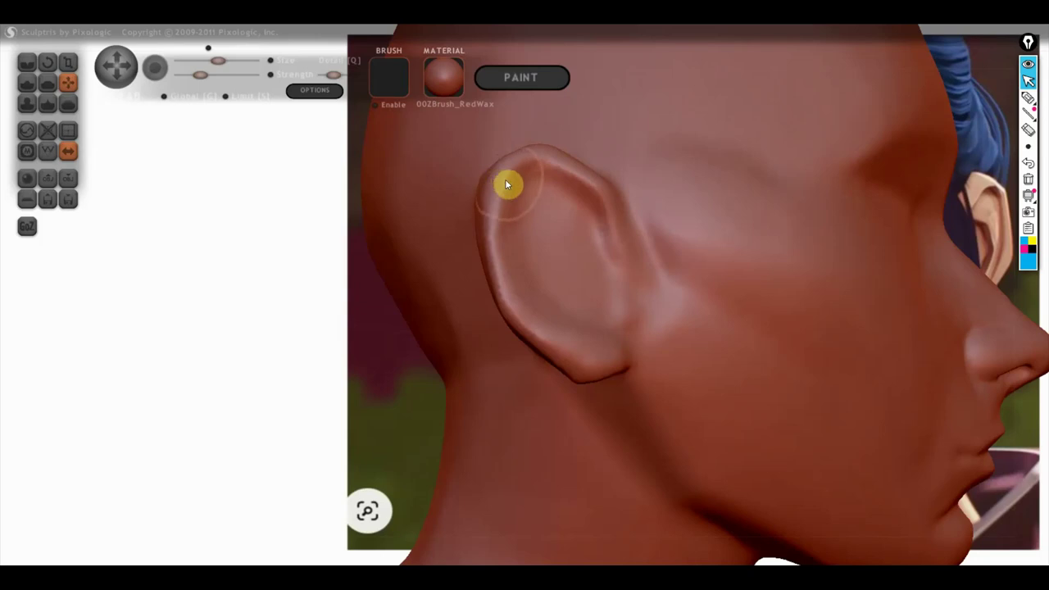
mouse_move(505, 183)
mouse_down()
mouse_move(494, 197)
mouse_move(516, 211)
mouse_move(487, 199)
mouse_move(501, 210)
mouse_up()
mouse_move(501, 211)
right_down()
mouse_move(585, 222)
mouse_move(641, 268)
mouse_move(612, 225)
mouse_move(292, 232)
mouse_move(393, 275)
right_up()
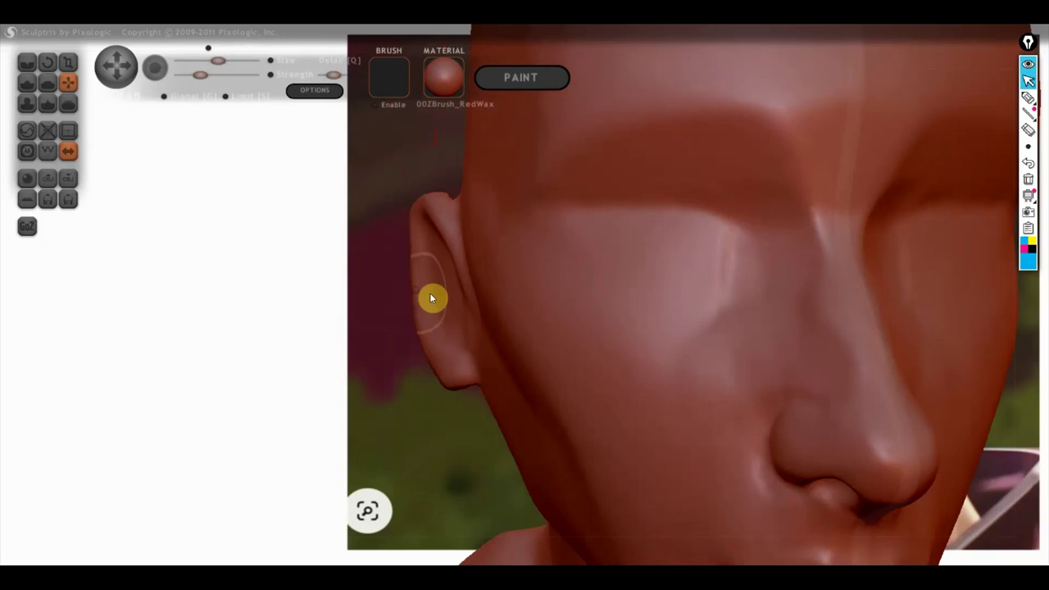
- Set the head frontally beside the reference and shape both ears symmetrically
mouse_move(439, 266)
shift+right_down()
mouse_move(444, 252)
mouse_move(592, 281)
shift+right_up()
alt+right_drag(873, 293, 723, 275)
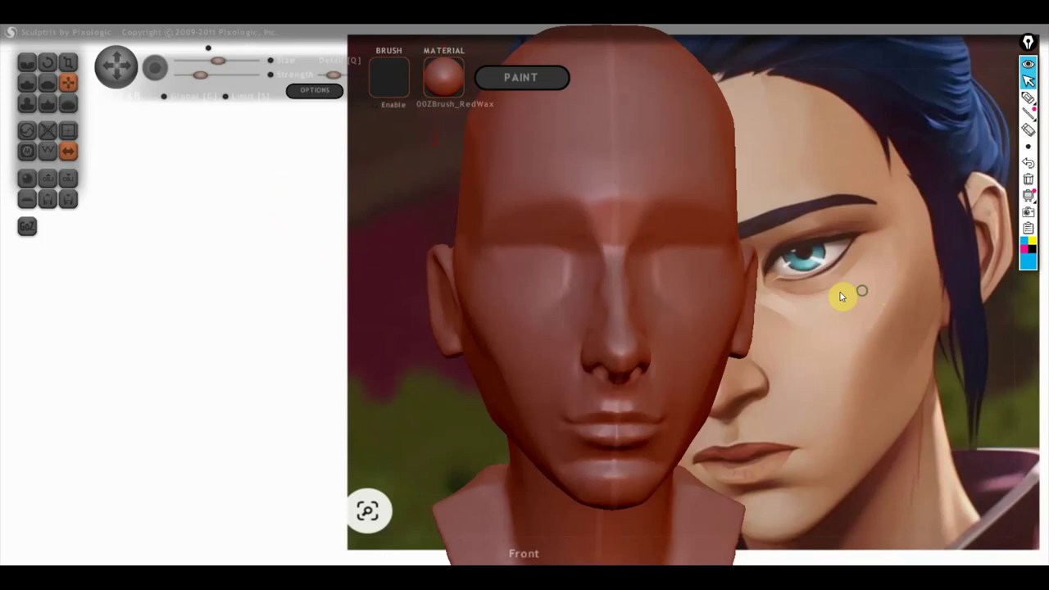
scroll(721, 288, down, 3)
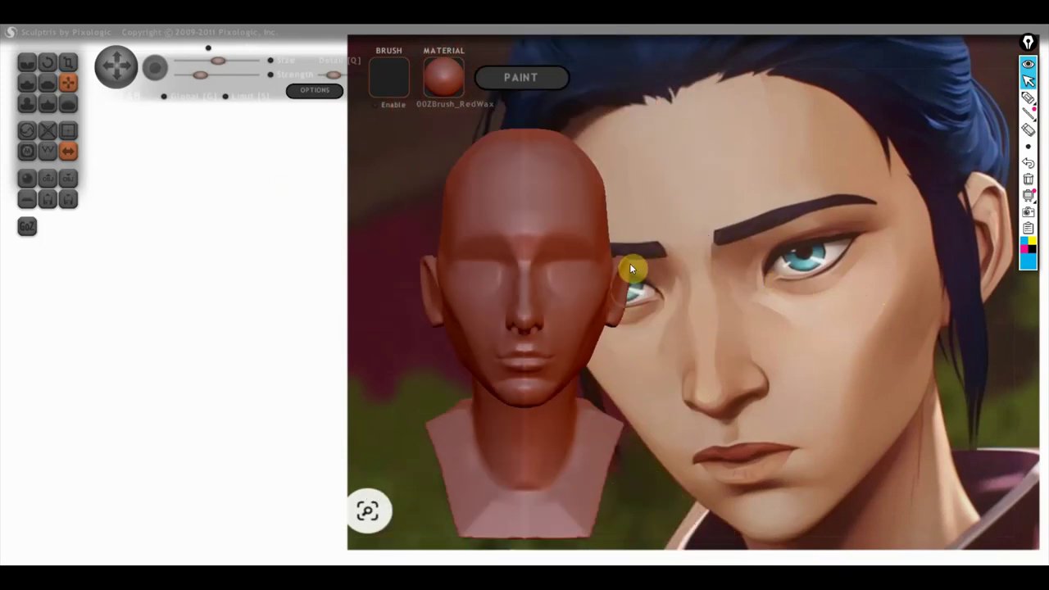
scroll(628, 318, up, 2)
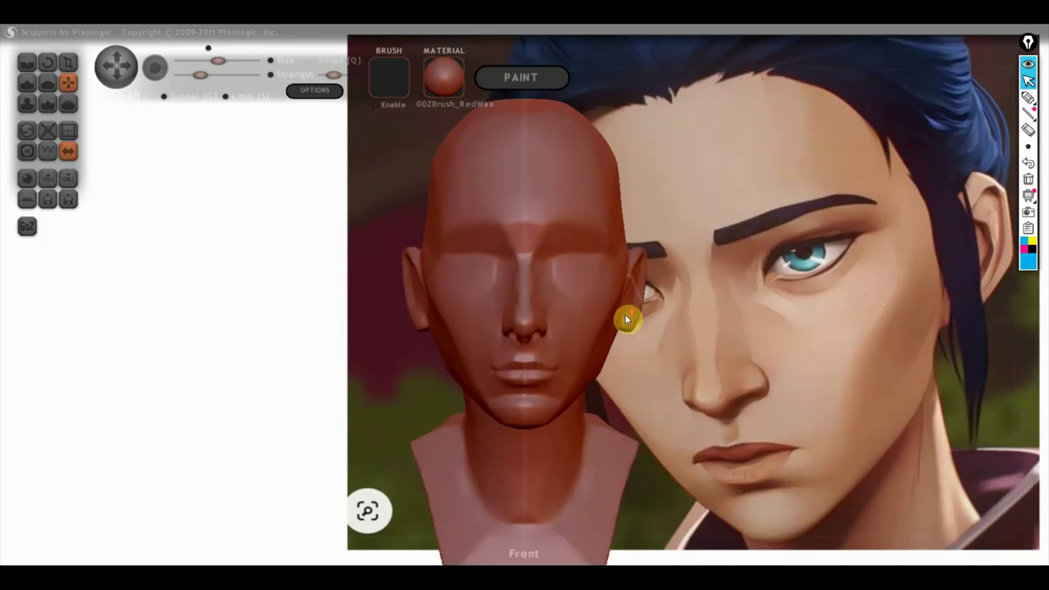
scroll(641, 326, up, 2)
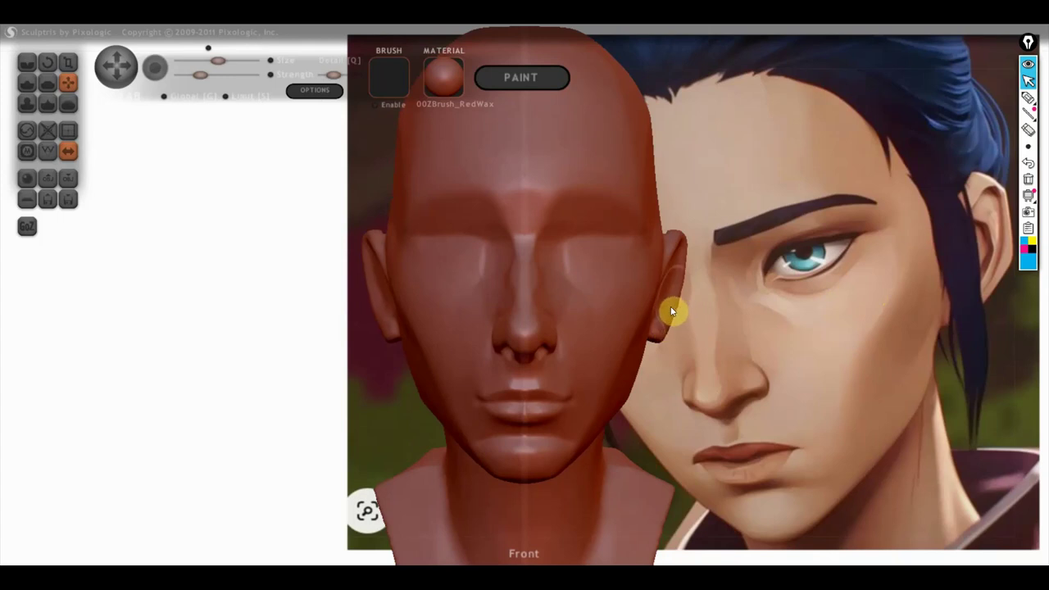
mouse_move(681, 266)
mouse_down()
mouse_move(709, 297)
mouse_move(710, 335)
mouse_move(702, 323)
mouse_move(785, 332)
mouse_up()
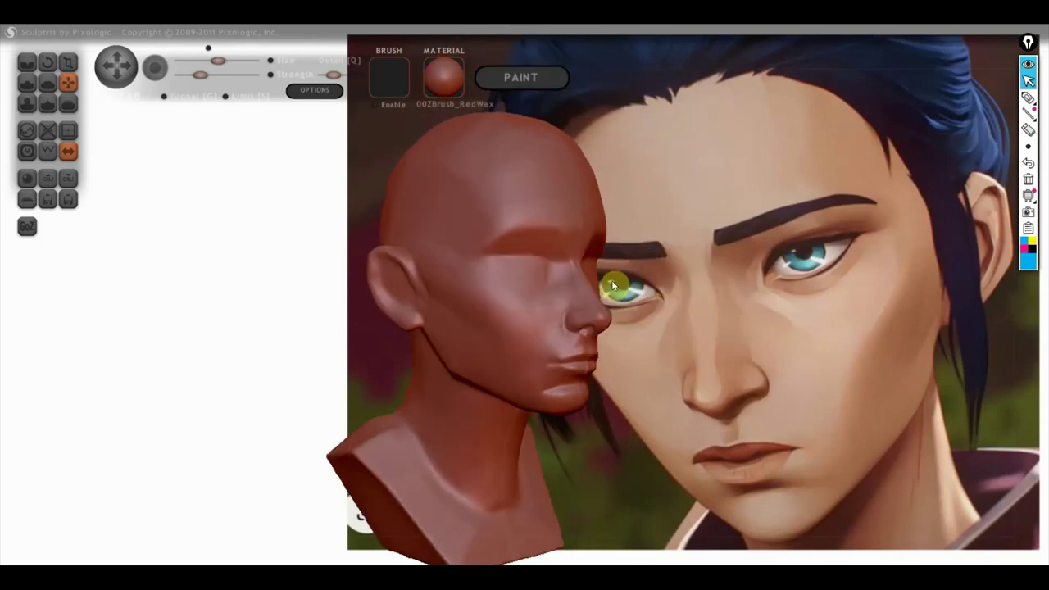
- Carve a crease from the cheek toward the mouth in profile, then face forward again
drag(511, 321, 508, 330)
right_drag(506, 328, 543, 323)
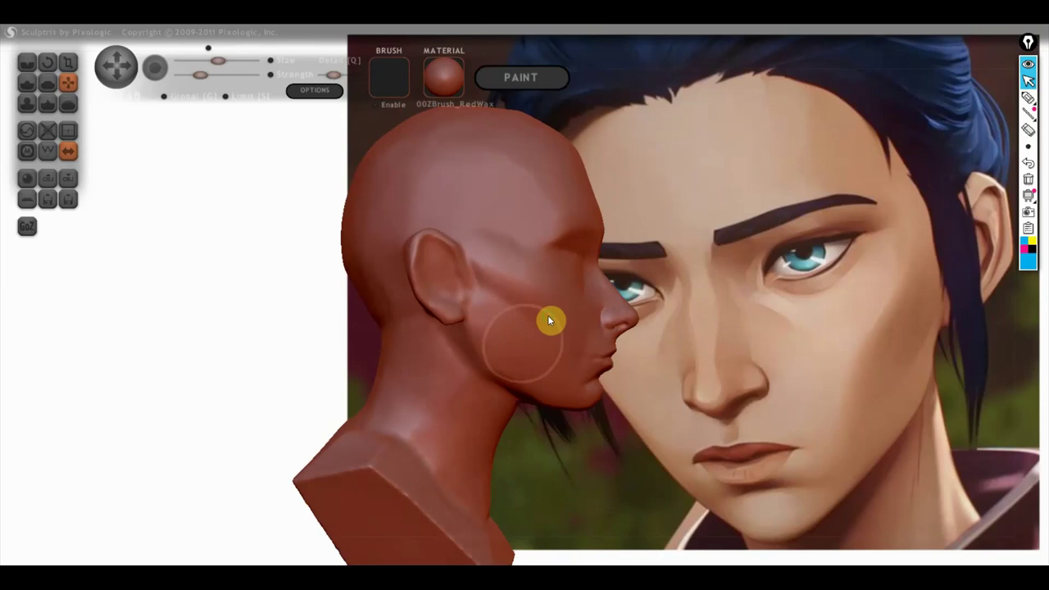
scroll(510, 360, up, 2)
mouse_move(494, 244)
mouse_down()
mouse_move(517, 326)
mouse_move(602, 356)
mouse_up()
mouse_move(602, 351)
right_down()
mouse_move(566, 372)
mouse_move(464, 379)
mouse_move(436, 364)
right_up()
scroll(495, 388, up, 1)
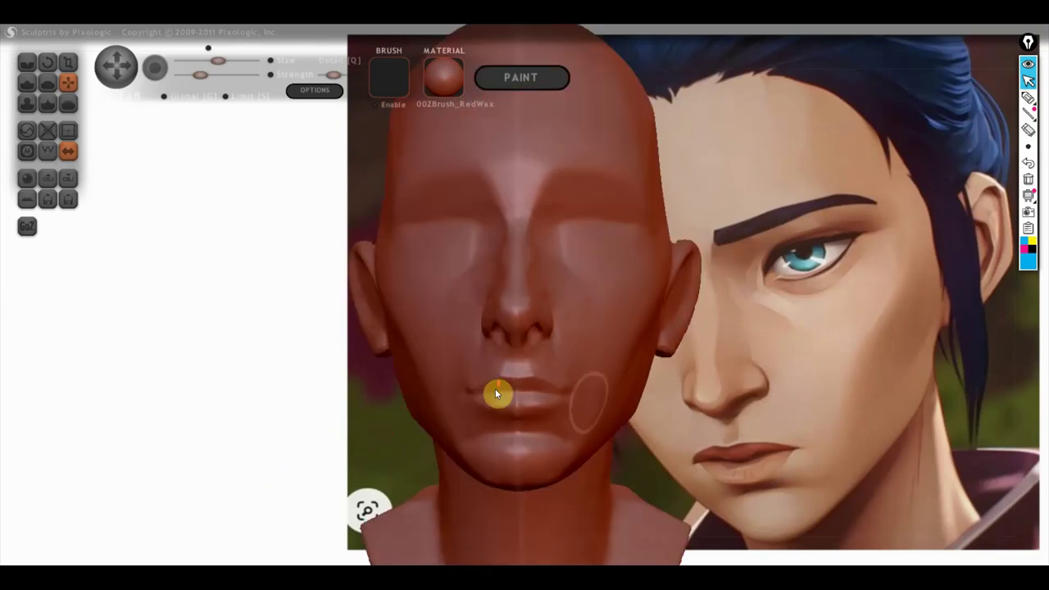
scroll(693, 368, up, 2)
scroll(709, 349, up, 3)
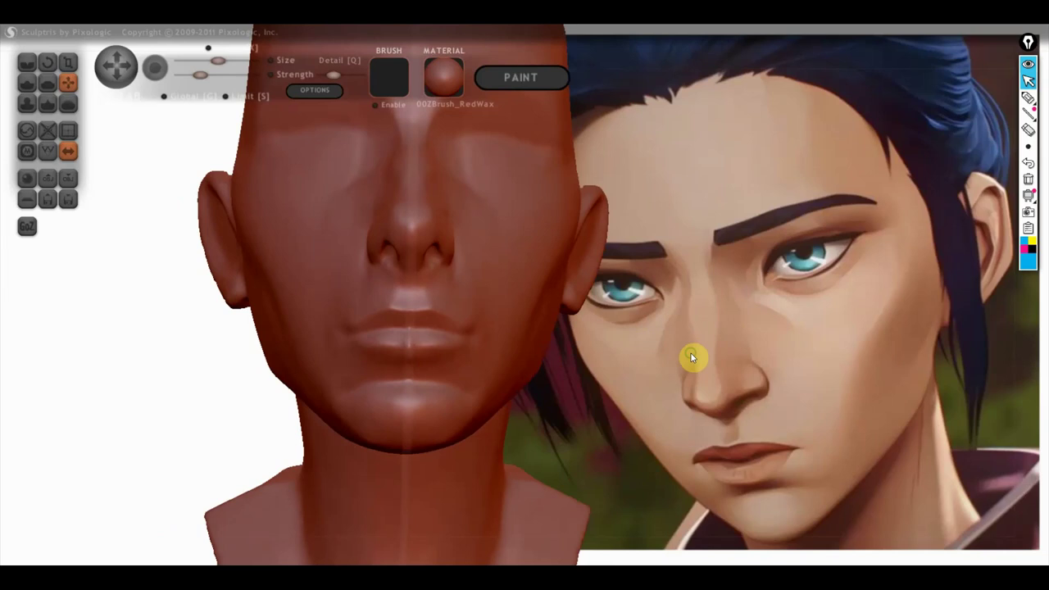
click(31, 84)
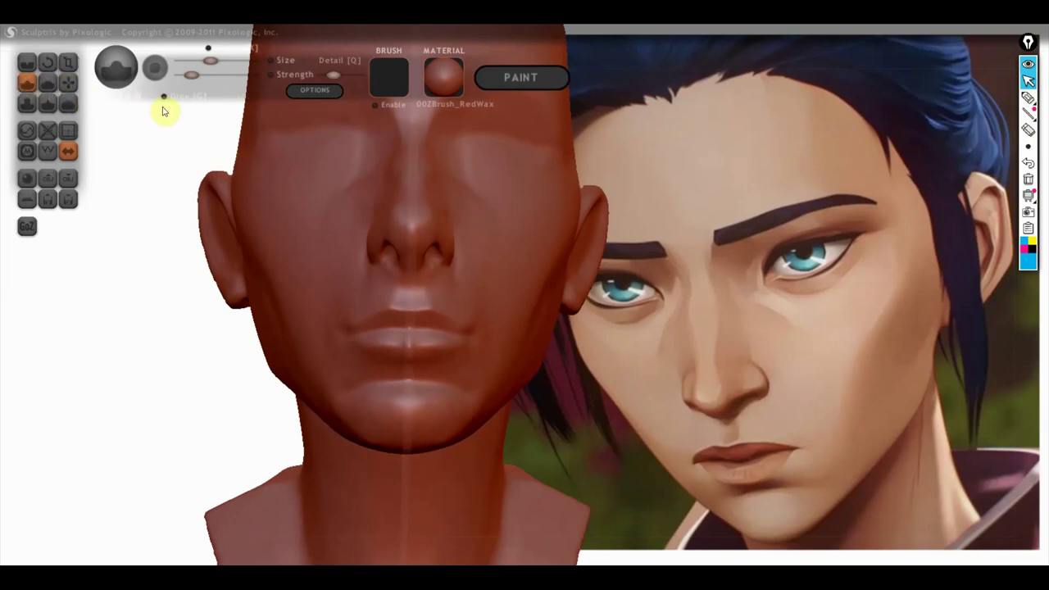
- Pan and zoom so the mouth and jaw fill the view
scroll(377, 357, up, 2)
alt+right_drag(427, 381, 386, 296)
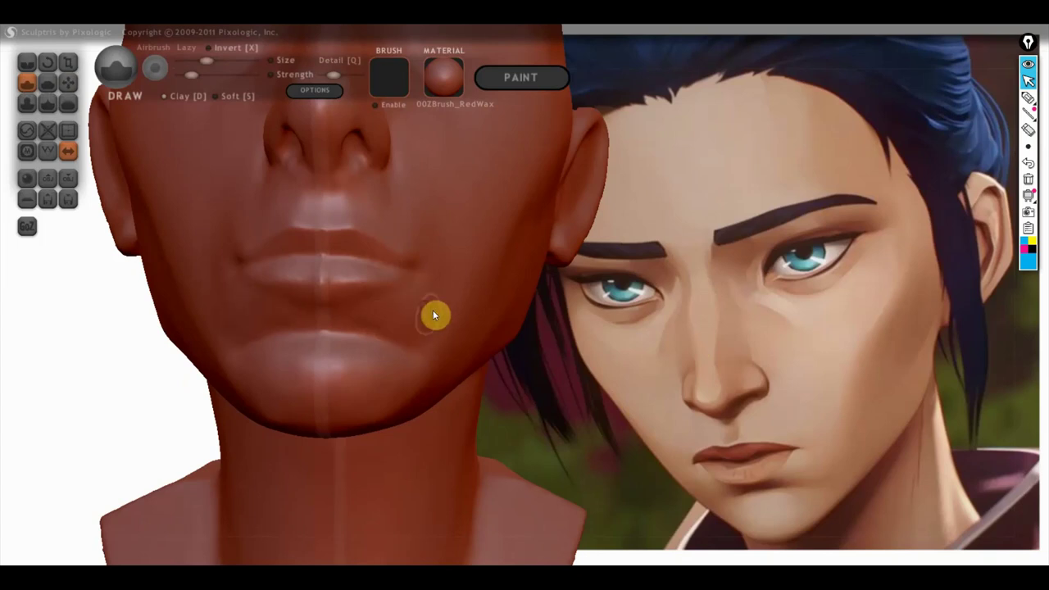
click(1028, 96)
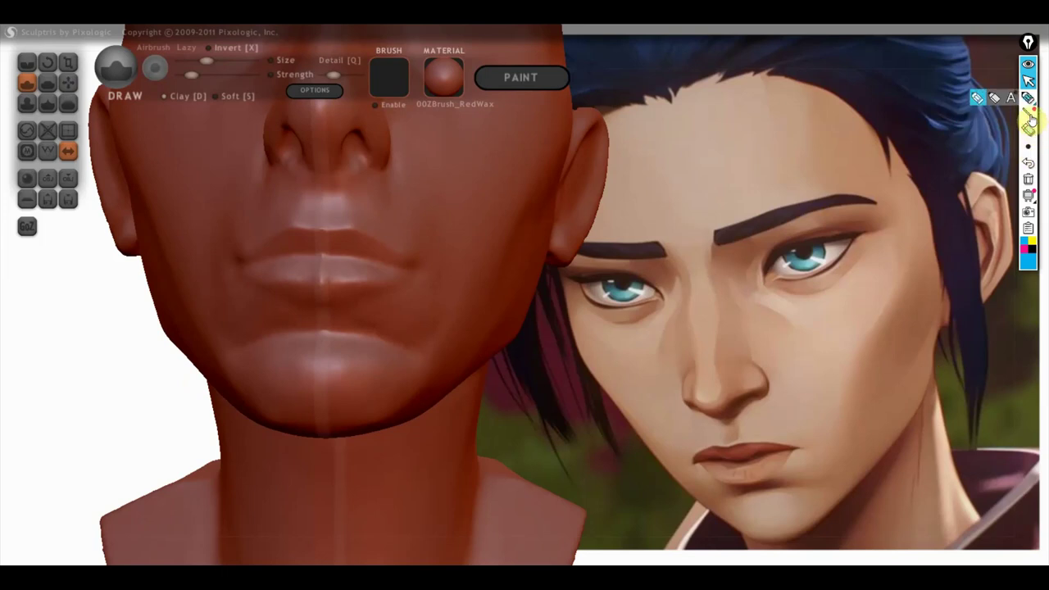
- Draw blue guide lines on the reference from under the eye and nose side down to the lips
mouse_move(775, 480)
mouse_down()
mouse_move(844, 457)
mouse_move(804, 456)
mouse_move(789, 483)
mouse_move(825, 466)
mouse_move(799, 480)
mouse_move(839, 476)
mouse_move(847, 445)
mouse_up()
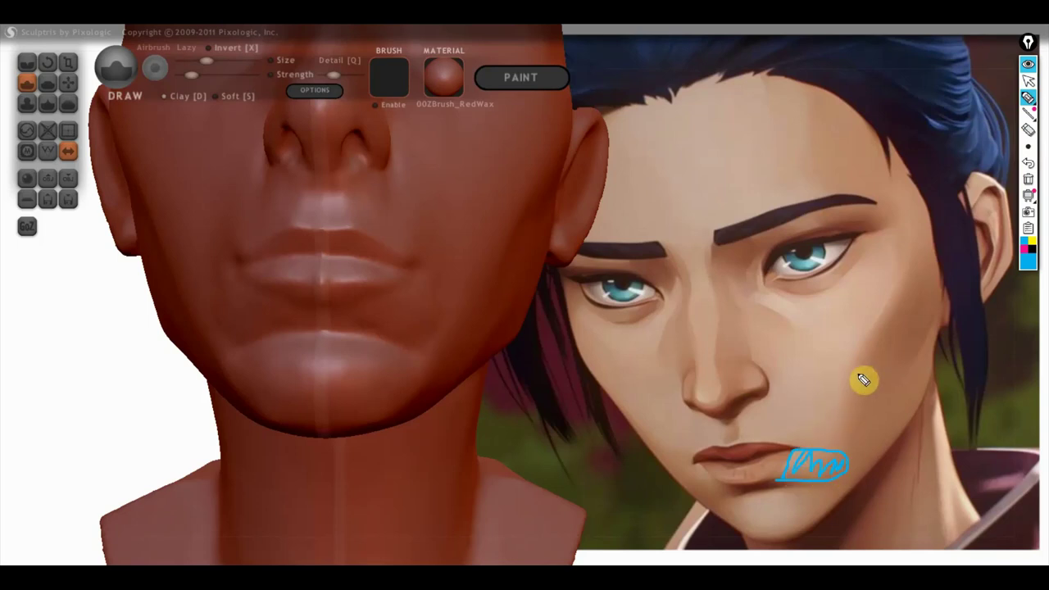
drag(836, 354, 876, 394)
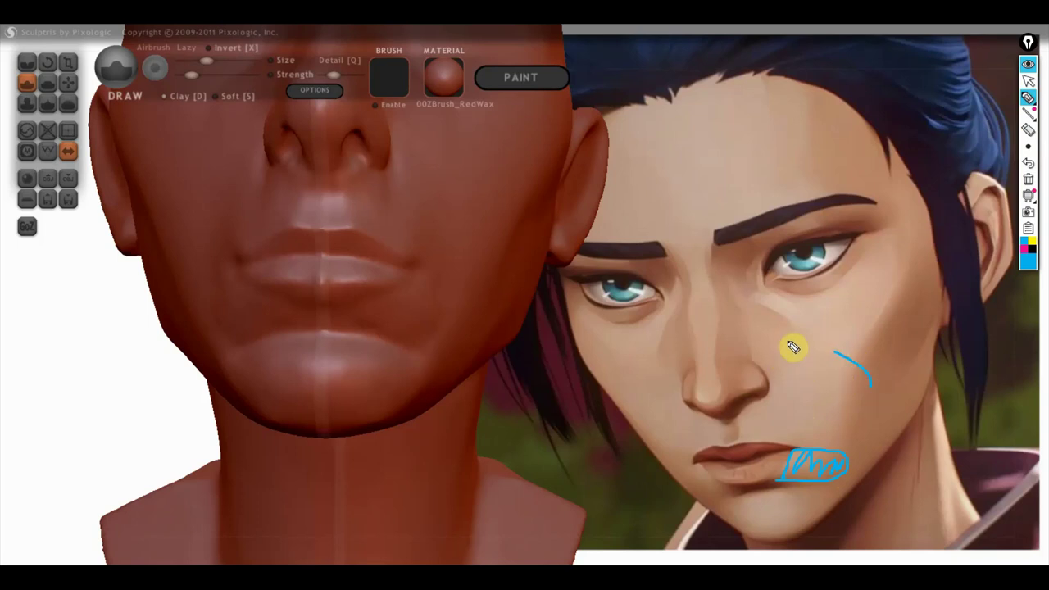
mouse_move(758, 304)
mouse_down()
mouse_move(836, 348)
mouse_move(856, 341)
mouse_up()
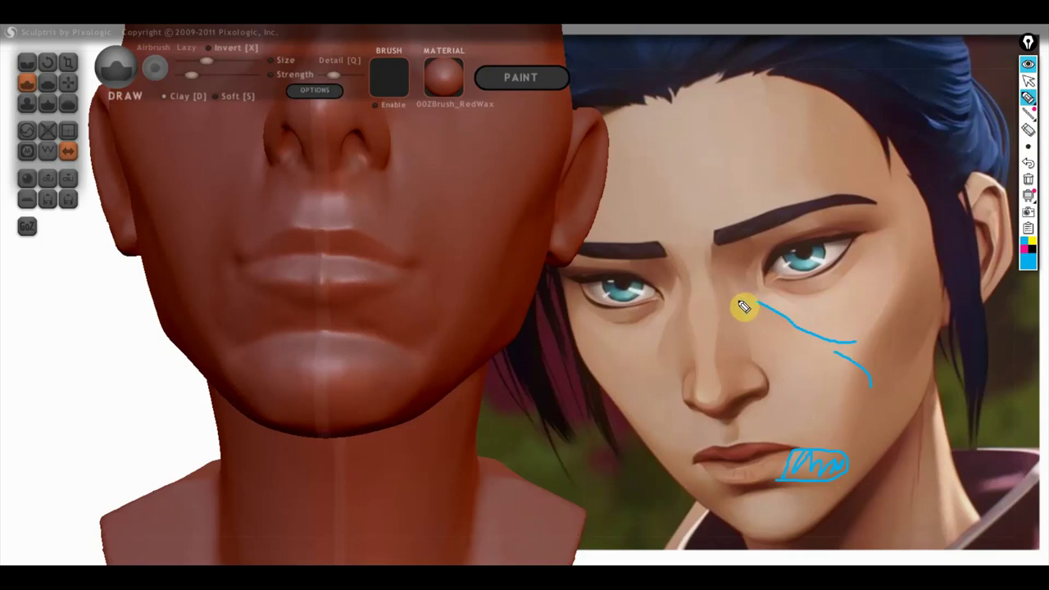
drag(743, 305, 759, 304)
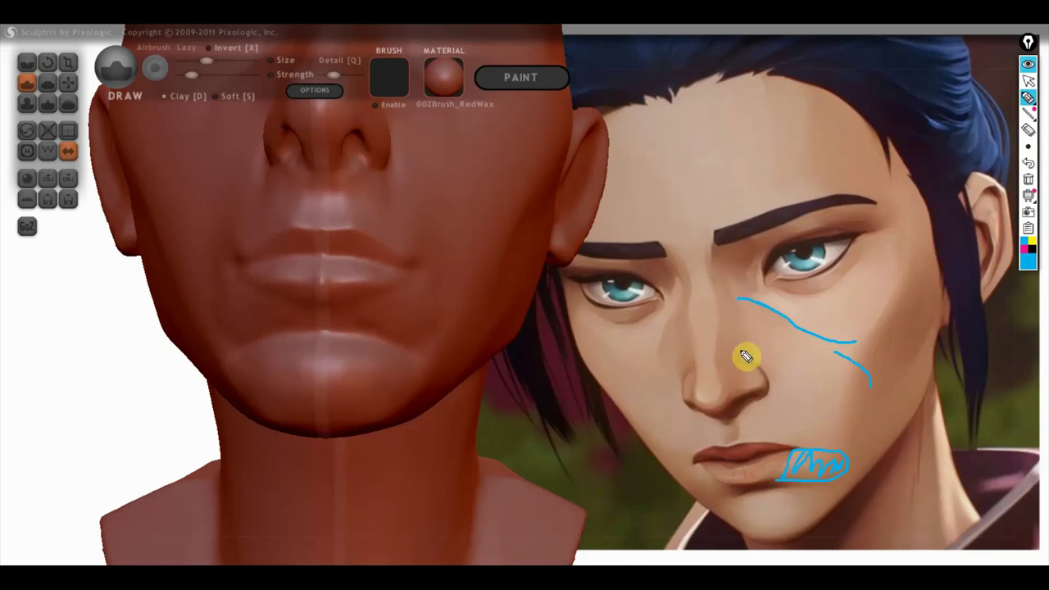
drag(746, 305, 747, 344)
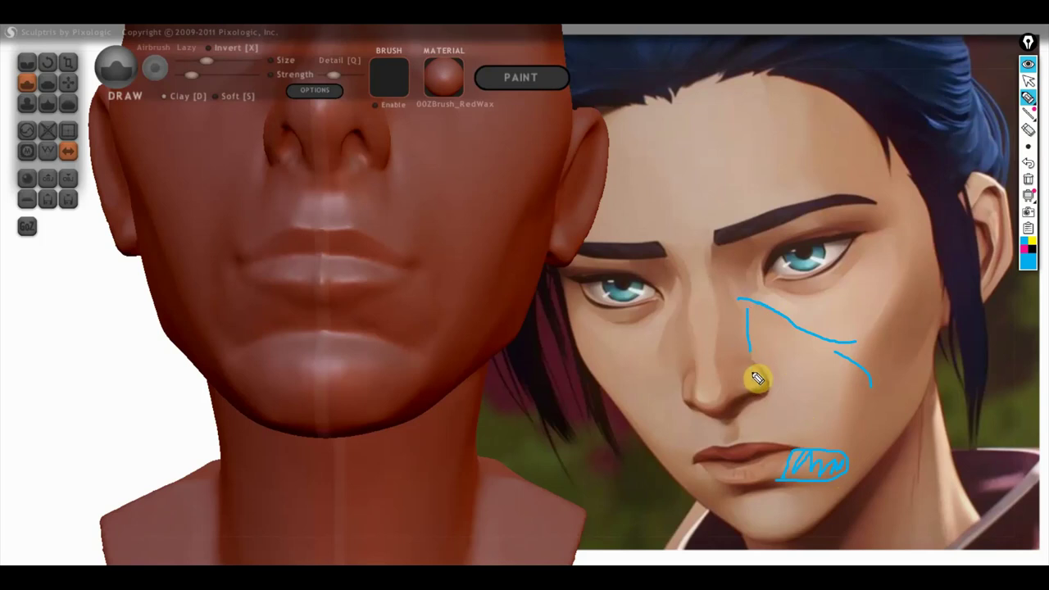
mouse_move(758, 357)
mouse_down()
mouse_move(784, 358)
mouse_move(852, 410)
mouse_up()
drag(856, 349, 844, 444)
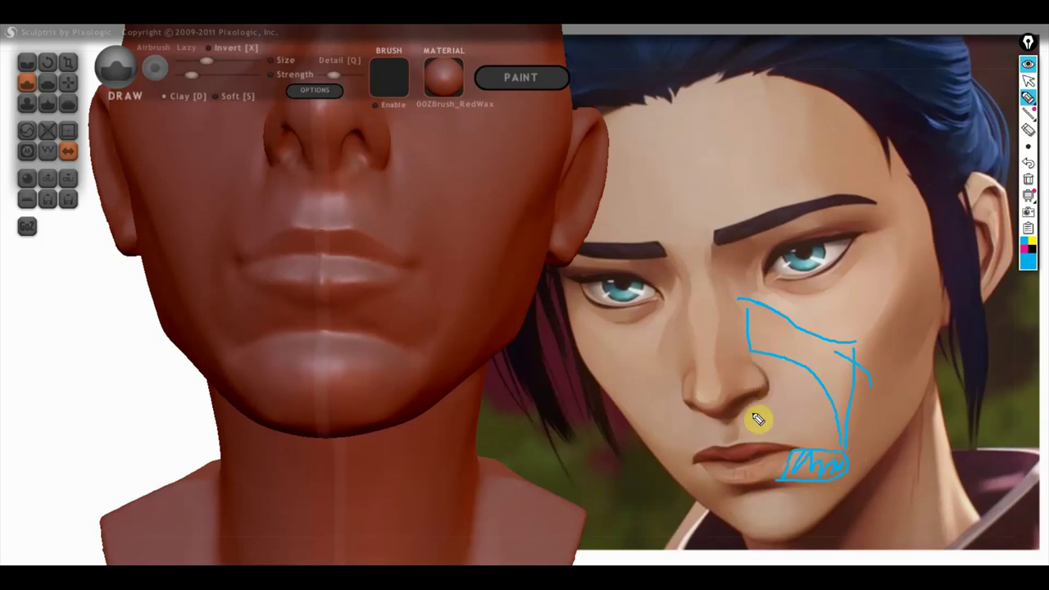
mouse_move(753, 331)
mouse_down()
mouse_move(760, 423)
mouse_move(796, 442)
mouse_move(844, 446)
mouse_up()
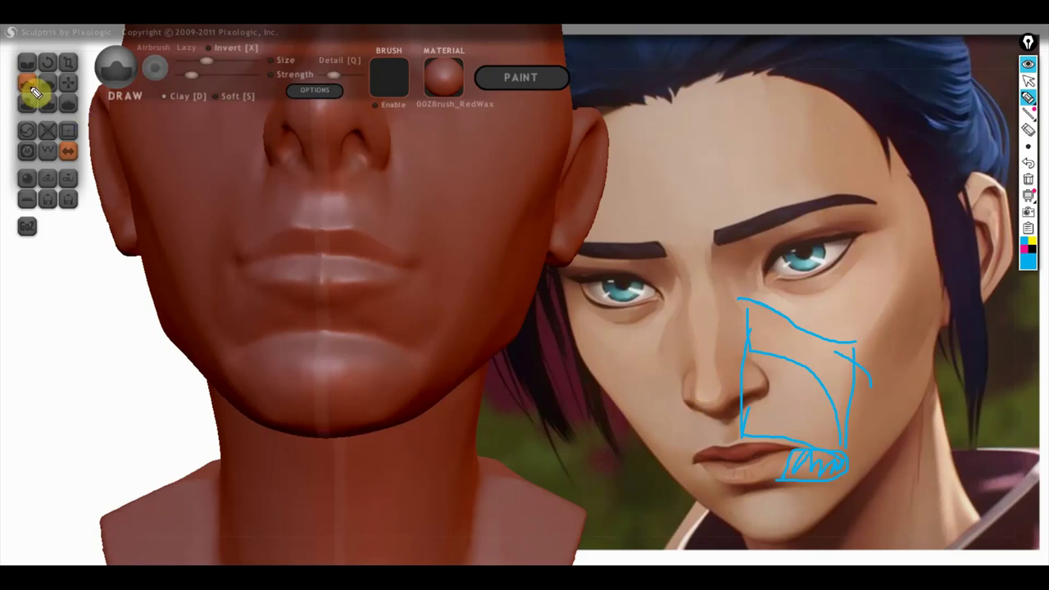
click(1030, 182)
- Leave annotation mode and review the head in left profile, from the jaw, and frontally, zoomed out
click(1028, 79)
scroll(415, 237, down, 3)
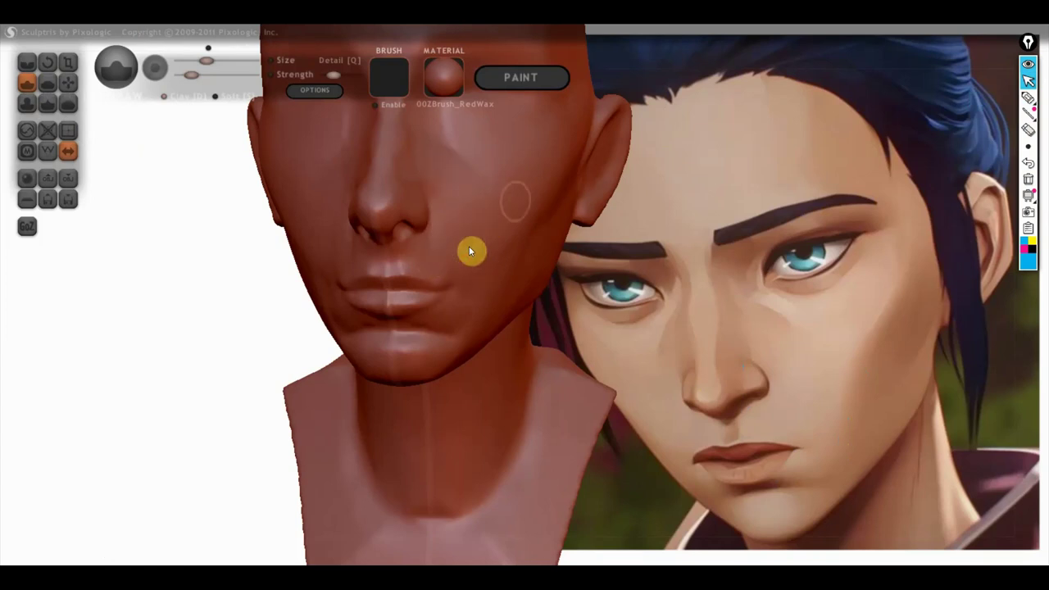
mouse_move(461, 222)
right_down()
mouse_move(492, 223)
mouse_move(370, 204)
mouse_move(449, 211)
mouse_move(469, 221)
mouse_move(463, 229)
right_up()
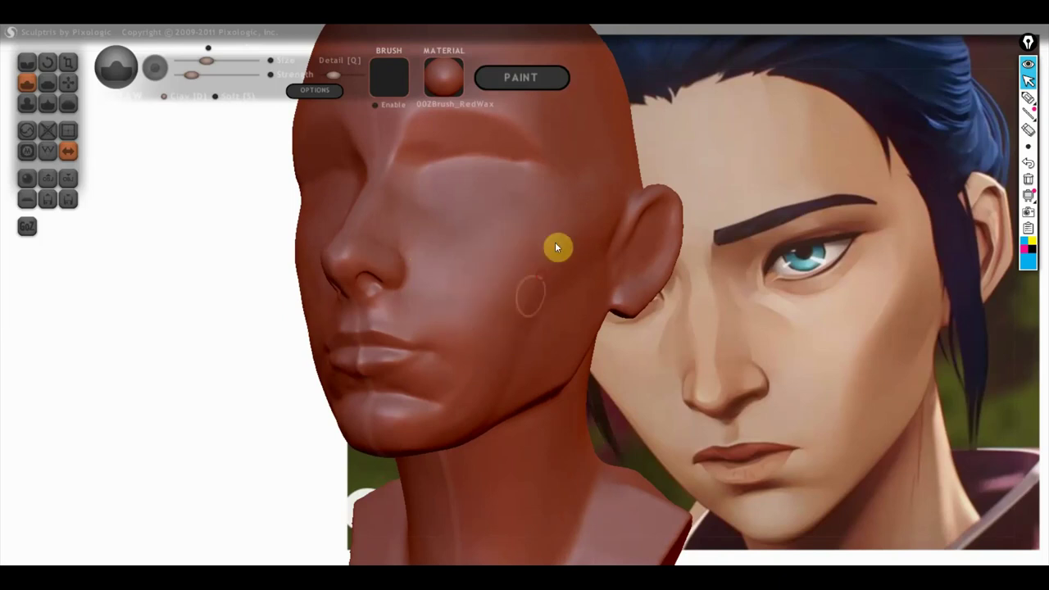
mouse_move(408, 440)
right_down()
mouse_move(476, 427)
mouse_move(394, 446)
right_up()
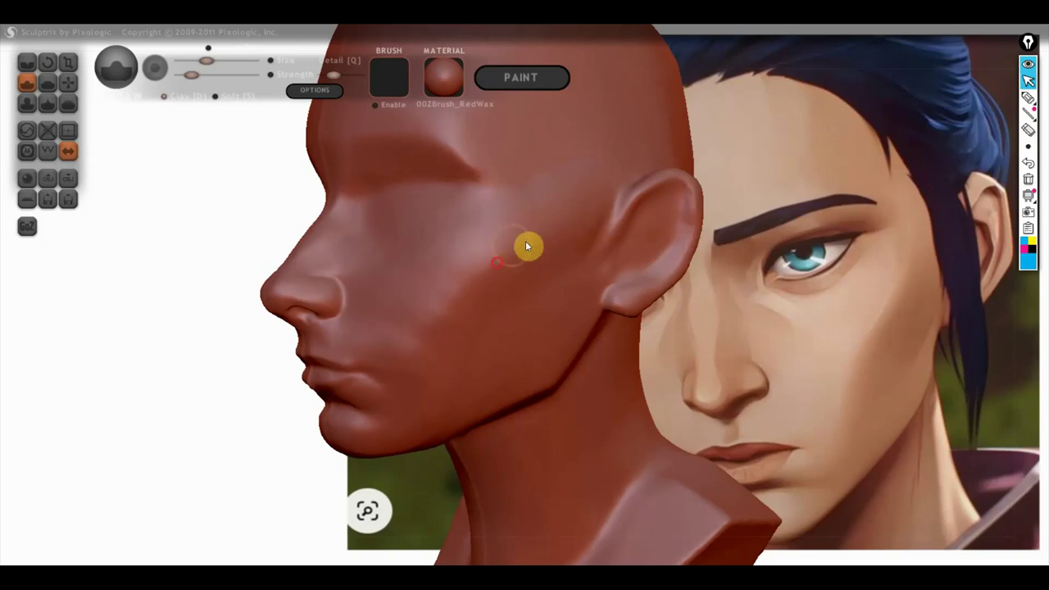
right_drag(456, 352, 574, 346)
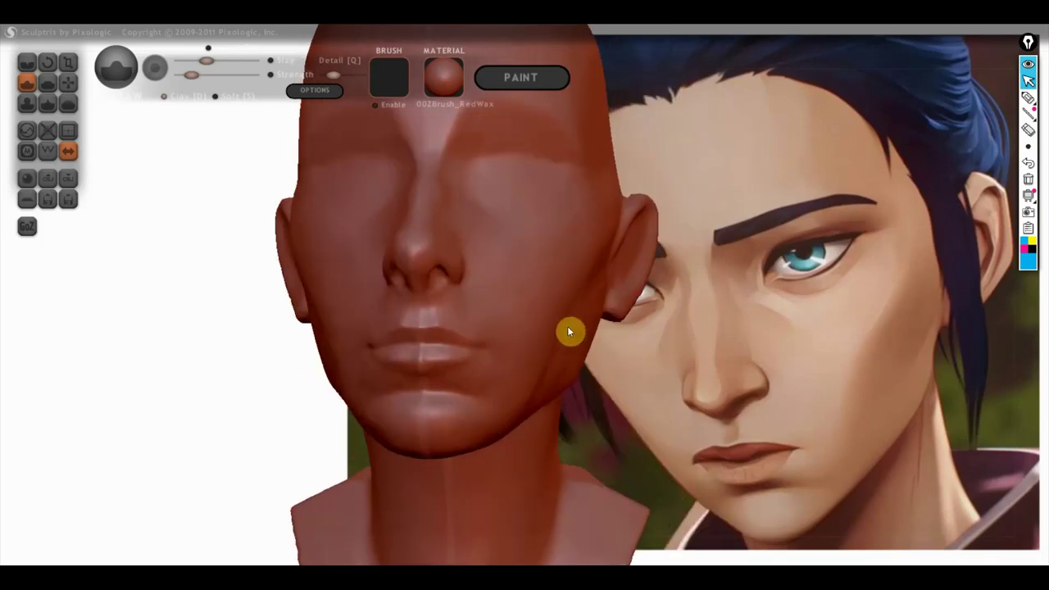
scroll(574, 334, down, 2)
scroll(580, 335, down, 2)
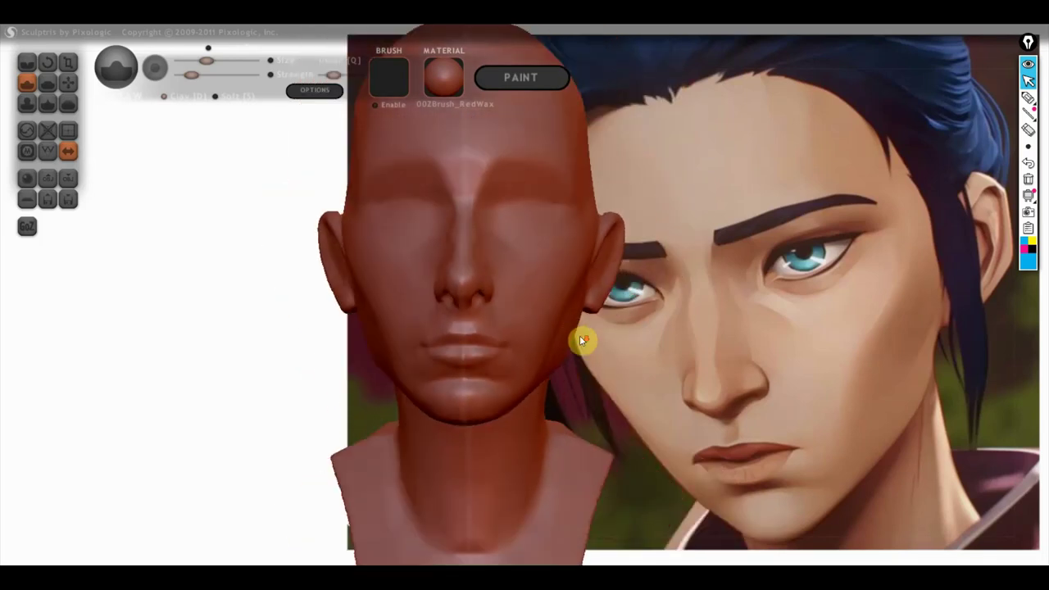
- Select the Grab brush and orbit the head through profile, three-quarter and front views
click(68, 86)
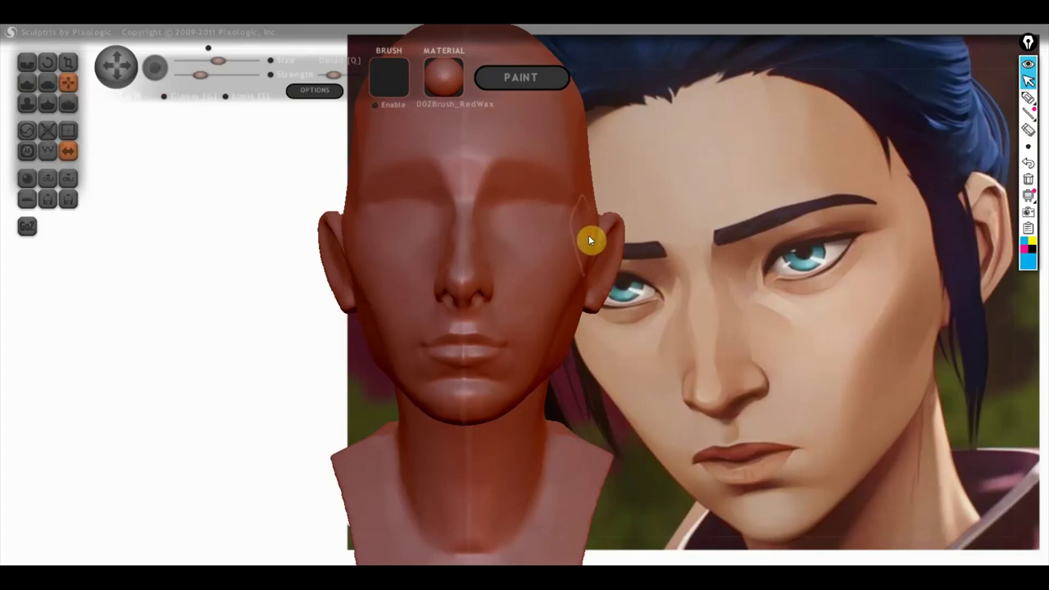
right_drag(605, 263, 434, 290)
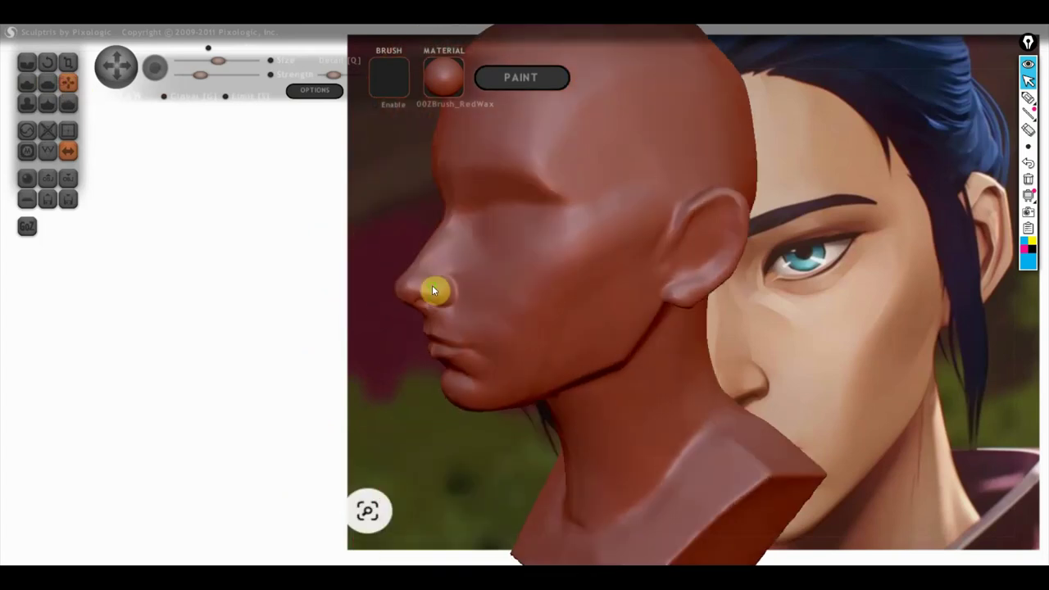
scroll(605, 244, up, 2)
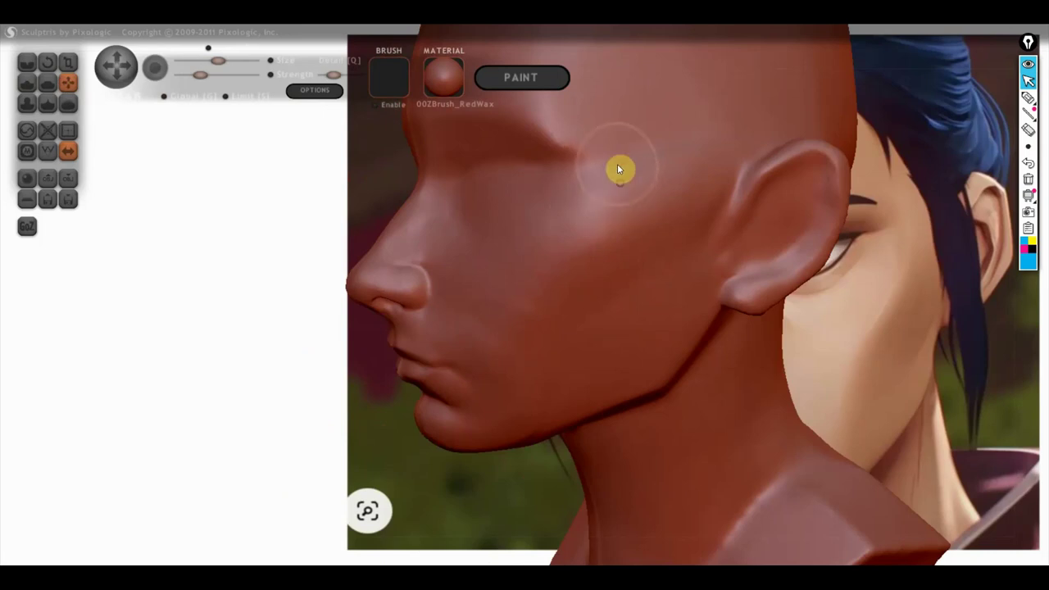
right_drag(664, 224, 858, 264)
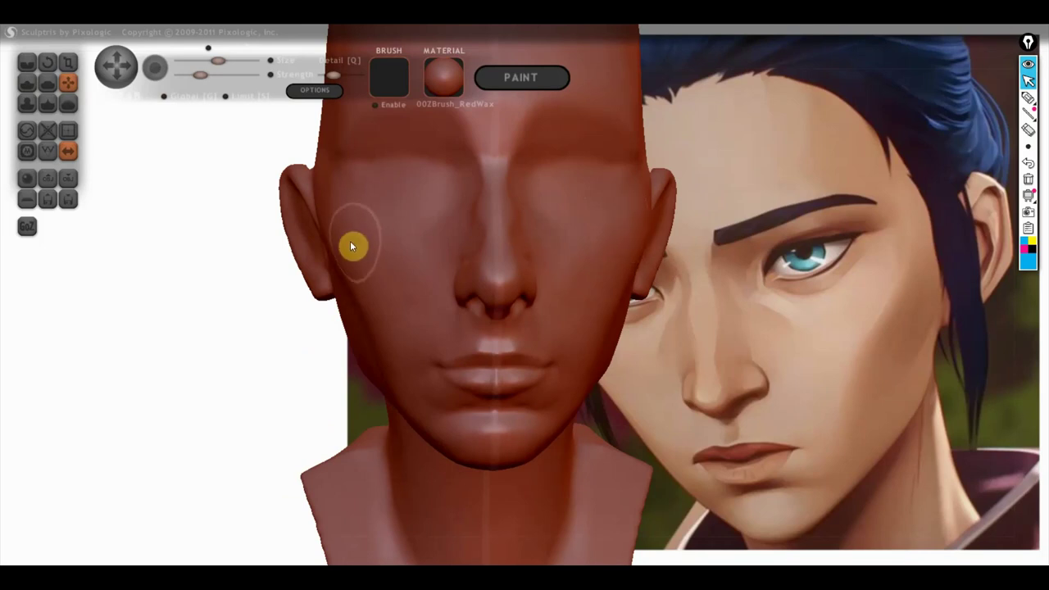
right_drag(355, 245, 508, 250)
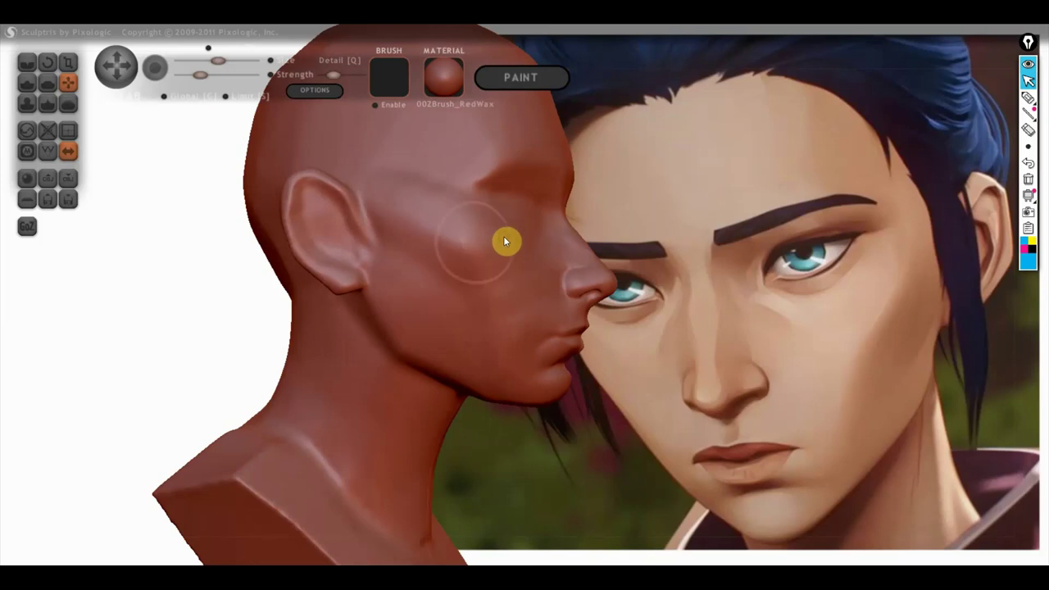
right_drag(473, 240, 316, 256)
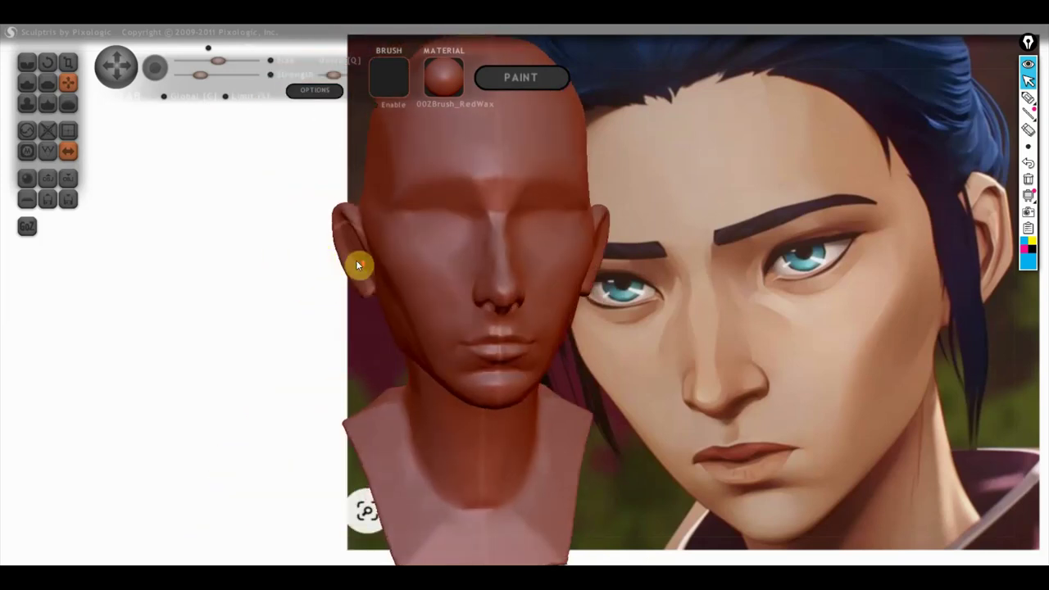
scroll(344, 256, up, 3)
- Tilt and reposition the head, then zoom in close on the ear
mouse_move(403, 316)
right_down()
mouse_move(662, 342)
mouse_move(564, 262)
mouse_move(644, 304)
mouse_move(629, 344)
right_up()
scroll(636, 353, down, 2)
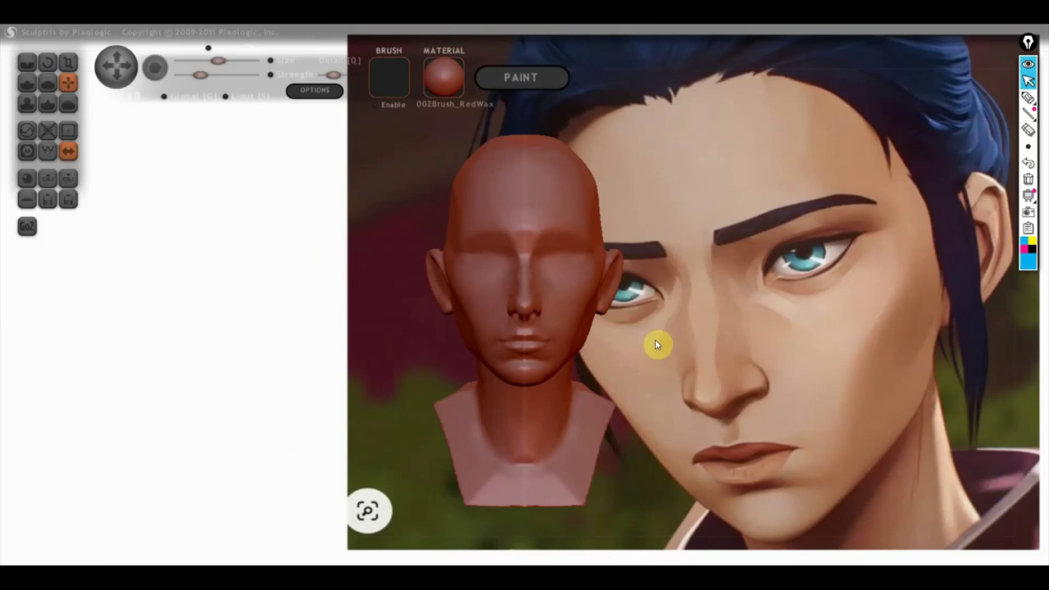
scroll(657, 343, up, 2)
mouse_move(663, 342)
alt+right_down()
mouse_move(576, 378)
mouse_move(85, 261)
alt+right_up()
scroll(574, 373, up, 2)
scroll(222, 296, up, 1)
scroll(222, 296, up, 2)
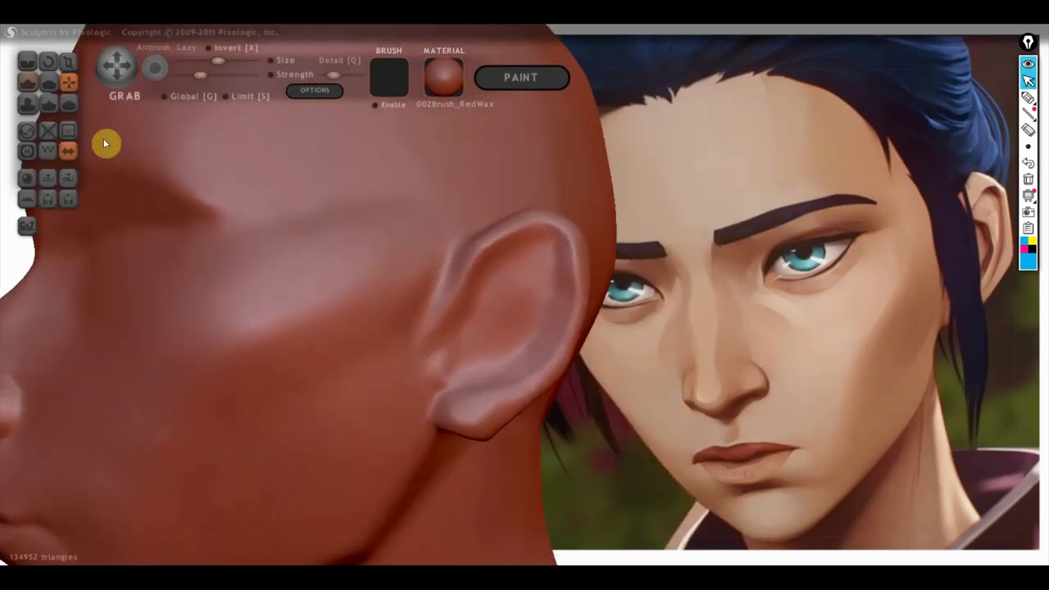
- Flatten the ear rim and upper inner fold with a slightly stronger Flatten brush
click(47, 83)
scroll(352, 256, up, 2)
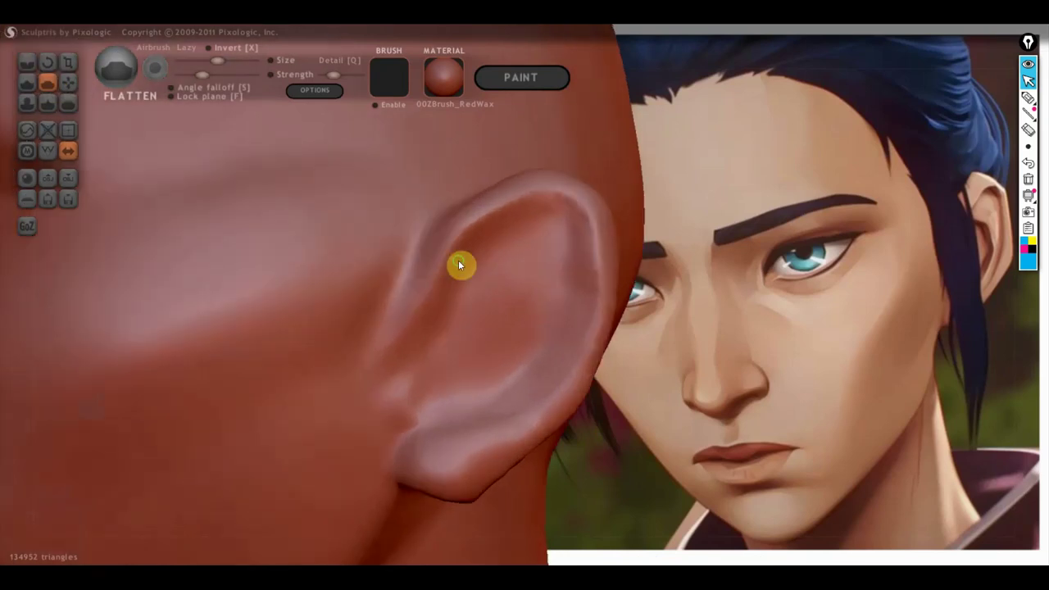
click(215, 75)
drag(546, 210, 536, 182)
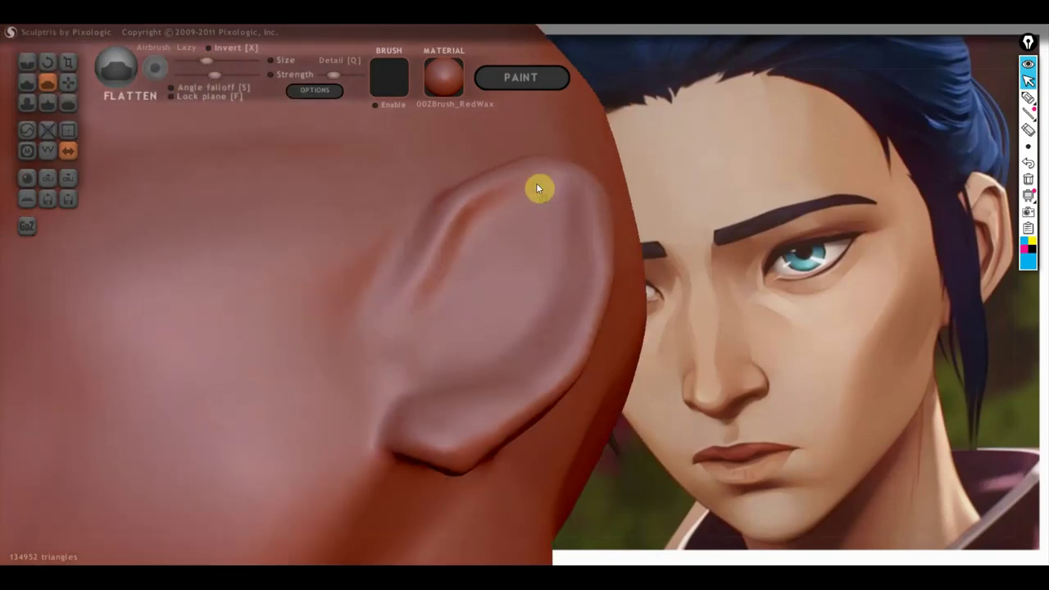
drag(469, 232, 437, 265)
right_drag(529, 198, 637, 226)
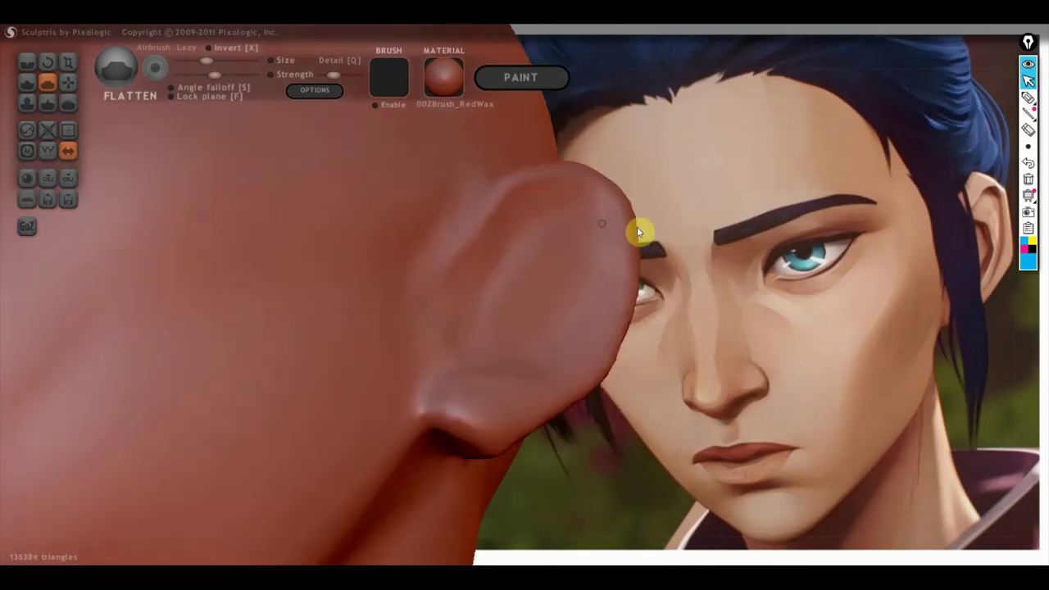
mouse_move(618, 224)
mouse_down()
mouse_move(609, 291)
mouse_move(562, 371)
mouse_move(532, 382)
mouse_move(490, 370)
mouse_move(556, 298)
mouse_up()
right_drag(557, 300, 515, 308)
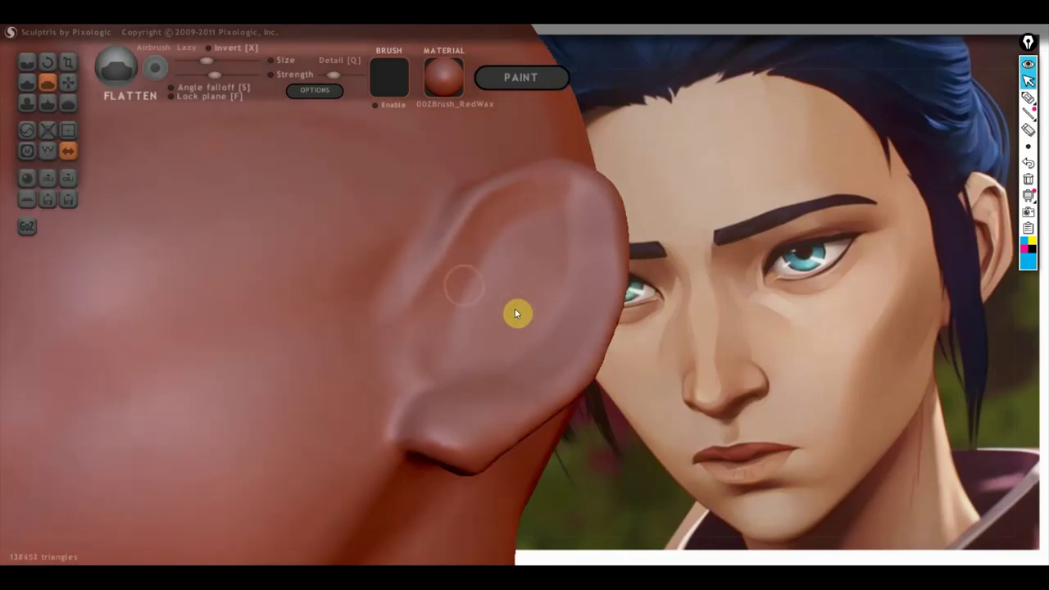
- Build a bump and curved ridge inside the ear with Draw, using Clay strokes
click(26, 81)
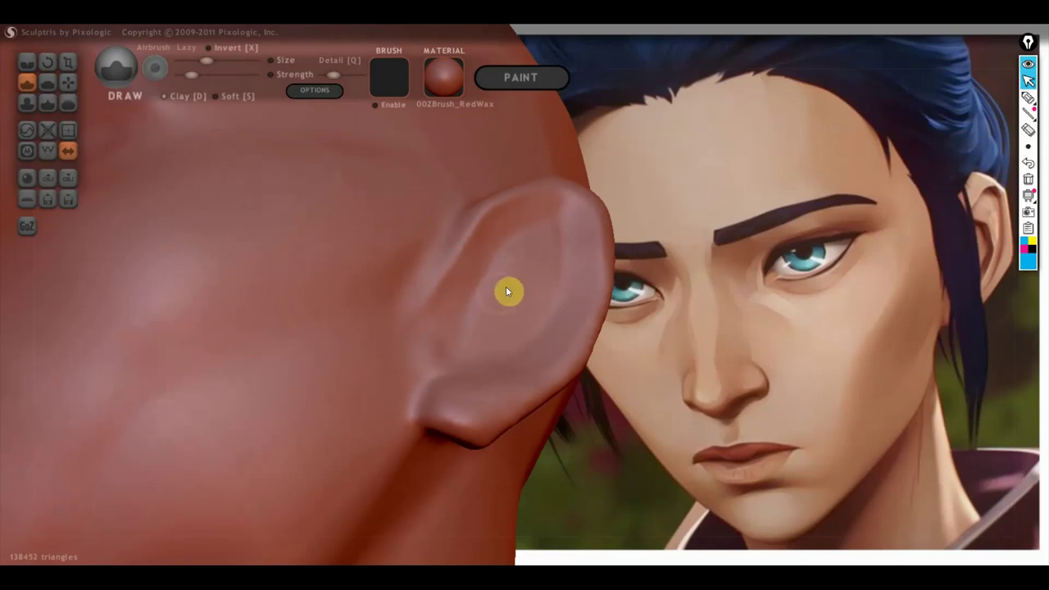
click(497, 297)
drag(482, 291, 499, 354)
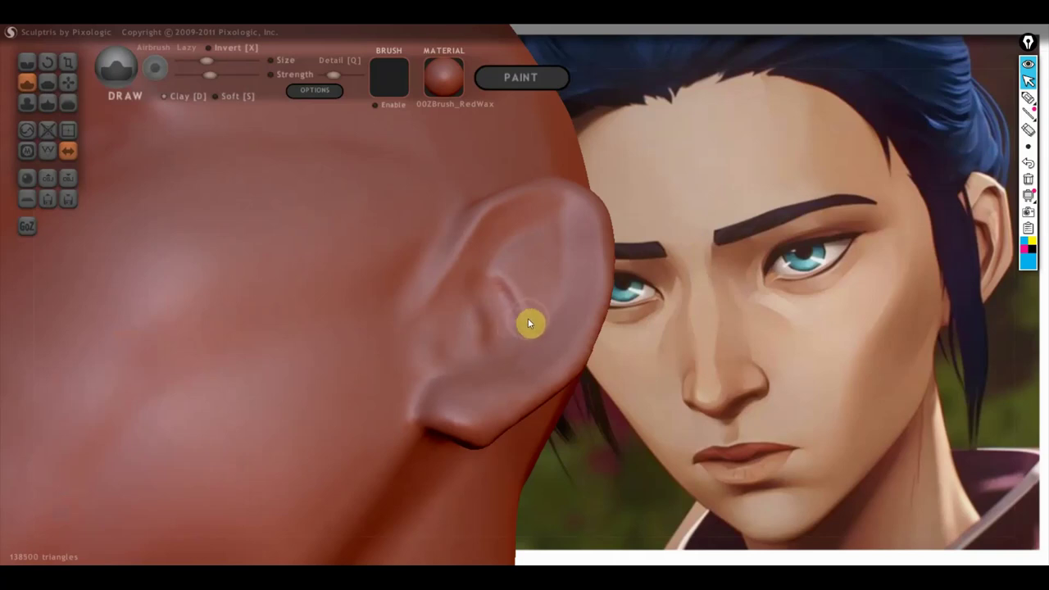
drag(526, 248, 541, 273)
click(169, 96)
mouse_move(446, 336)
mouse_down()
mouse_move(471, 347)
mouse_move(460, 357)
mouse_move(477, 352)
mouse_up()
mouse_move(477, 353)
right_down()
mouse_move(447, 367)
mouse_move(535, 357)
mouse_move(503, 351)
right_up()
- Flatten around the inner-ear bump and the ridge between the bowl and antihelix
click(44, 82)
scroll(421, 323, up, 3)
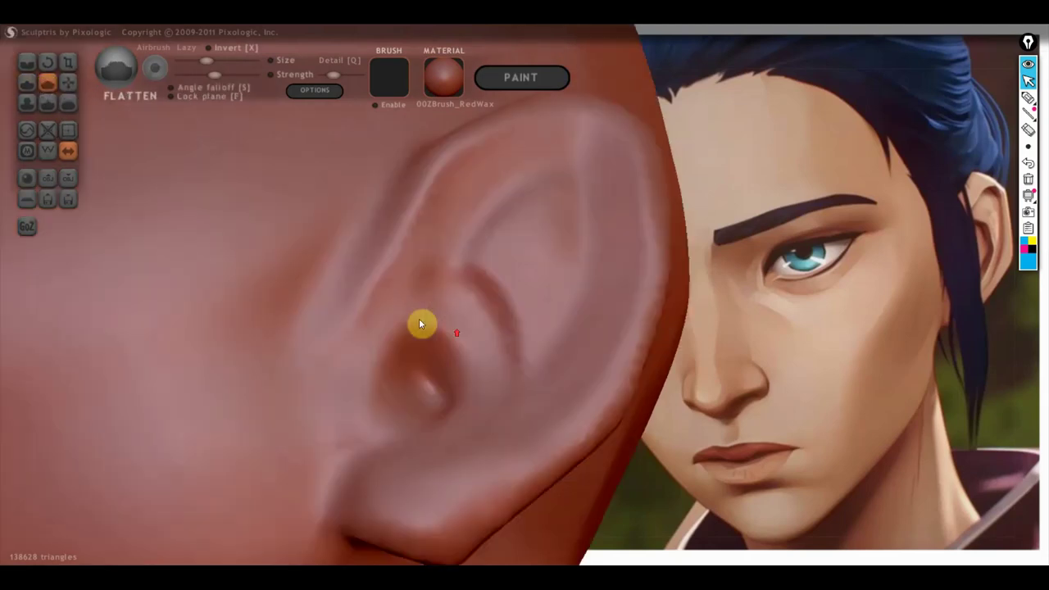
drag(432, 344, 457, 402)
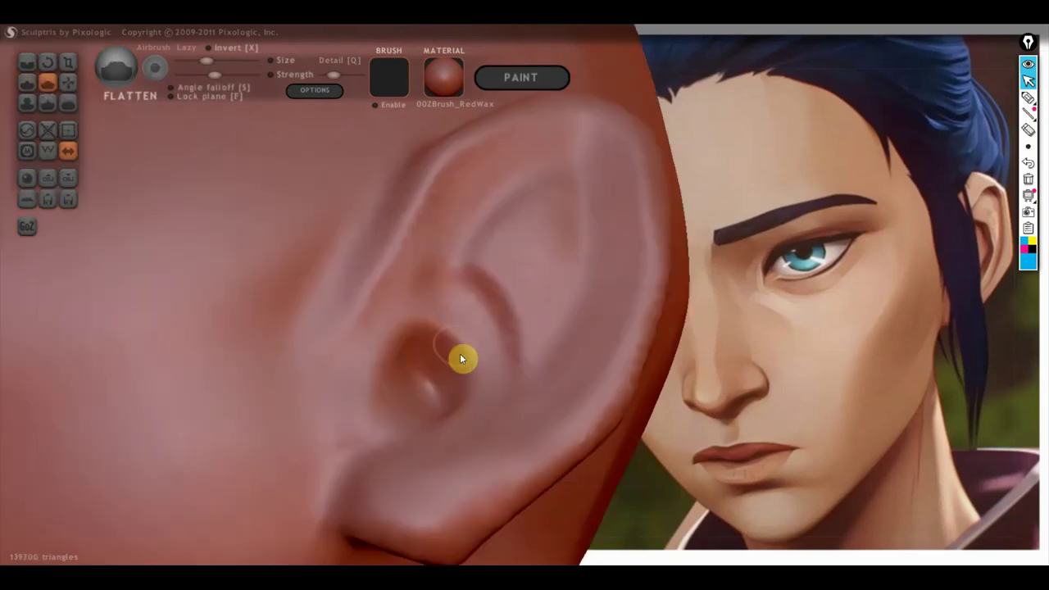
drag(438, 340, 471, 385)
drag(465, 295, 509, 373)
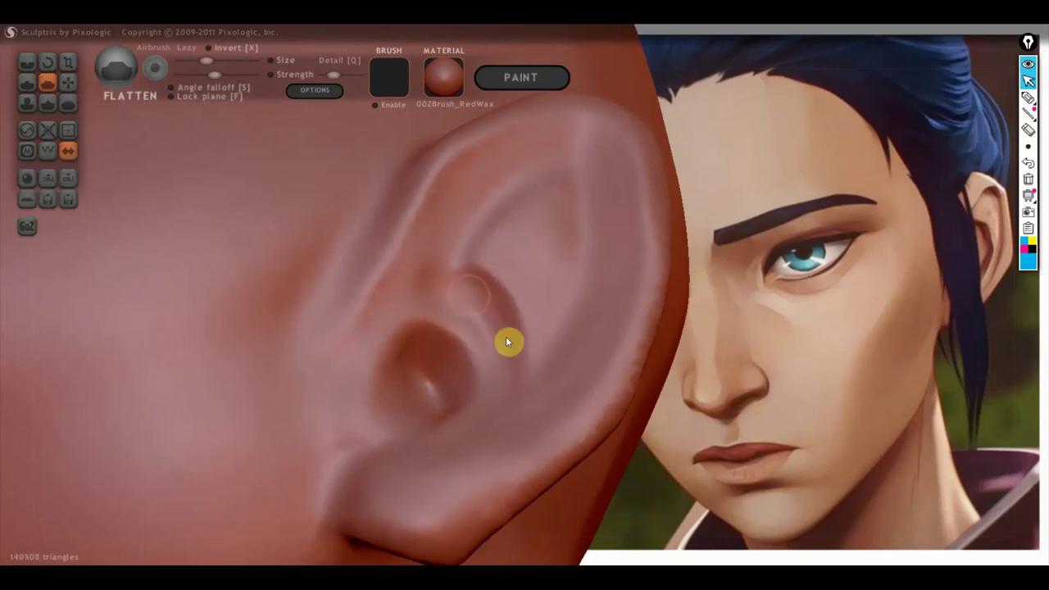
drag(442, 287, 509, 374)
mouse_move(433, 305)
mouse_down()
mouse_move(475, 344)
mouse_move(475, 300)
mouse_up()
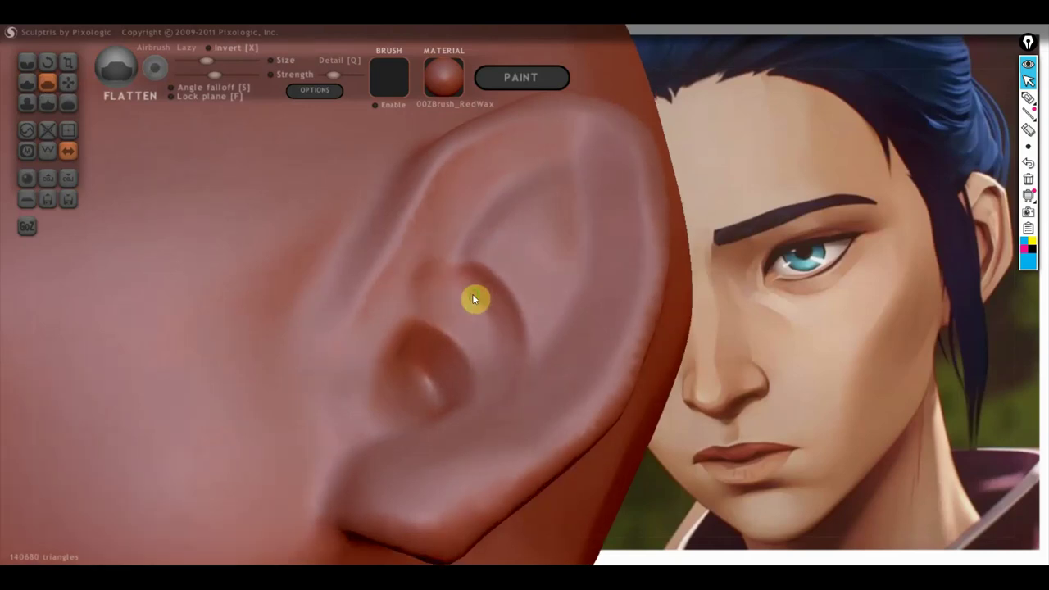
- Reshape and flatten along the antihelix, touching up the nearby ear surface
mouse_move(547, 207)
mouse_down()
mouse_move(506, 225)
mouse_move(518, 203)
mouse_up()
right_drag(555, 204, 598, 211)
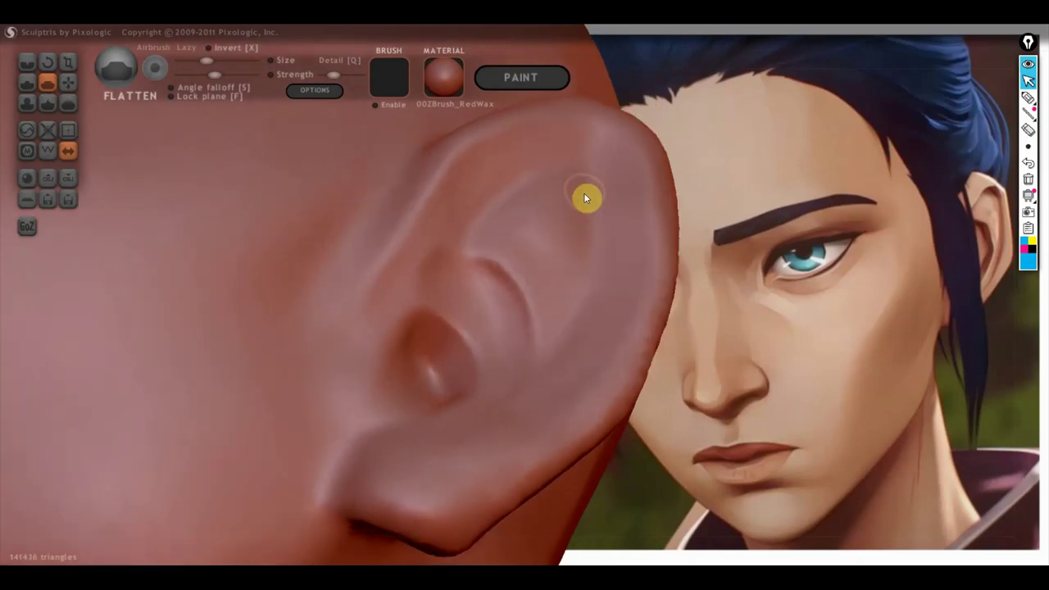
mouse_move(584, 196)
mouse_down()
mouse_move(594, 296)
mouse_move(558, 238)
mouse_move(561, 307)
mouse_move(530, 230)
mouse_up()
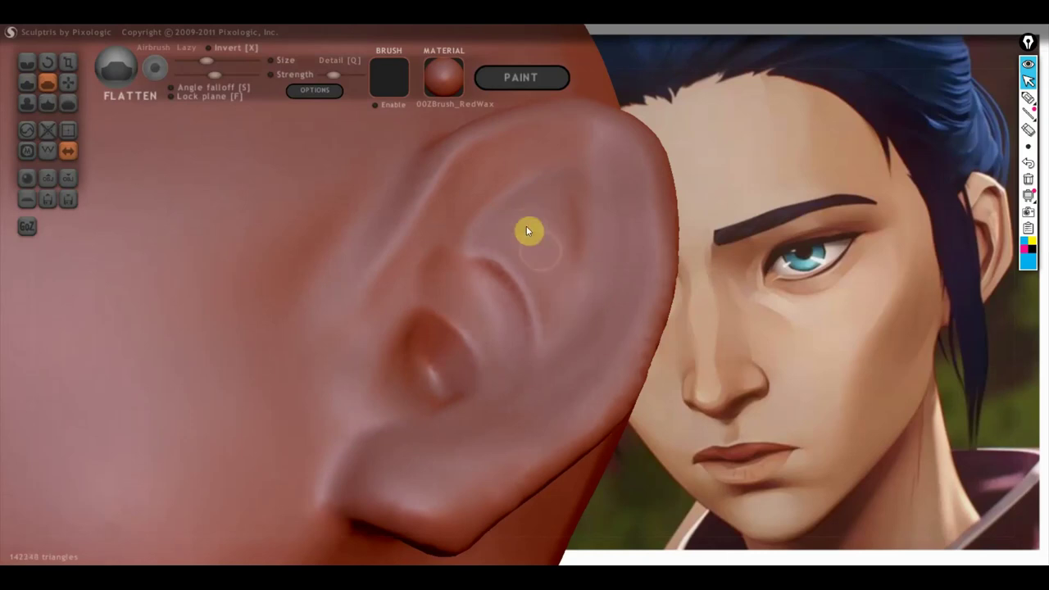
mouse_move(562, 317)
right_down()
mouse_move(519, 351)
mouse_move(527, 363)
right_up()
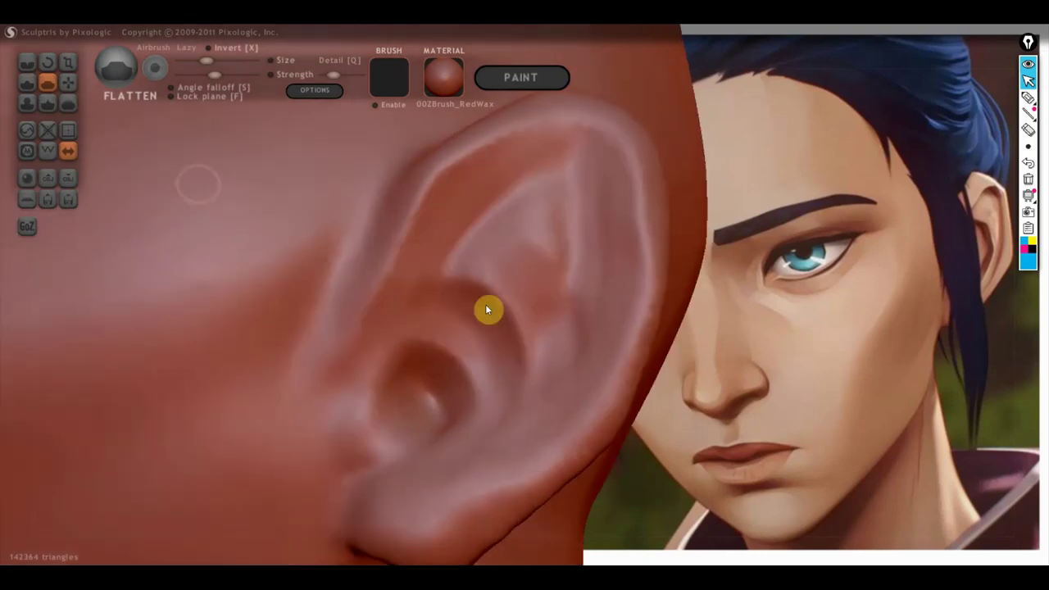
click(31, 67)
mouse_move(464, 229)
right_down()
mouse_move(538, 209)
mouse_move(634, 222)
right_up()
- Crease along the upper and outer ear rim with several Crease strokes
drag(644, 223, 625, 342)
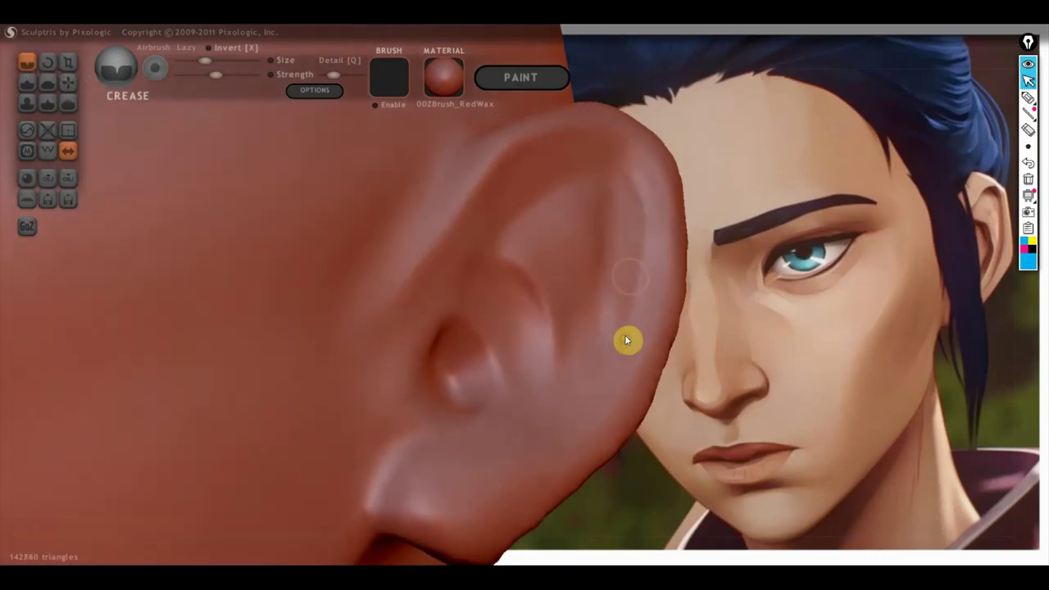
mouse_move(632, 195)
mouse_down()
mouse_move(642, 280)
mouse_move(624, 352)
mouse_up()
drag(517, 444, 504, 328)
mouse_move(504, 328)
right_down()
mouse_move(495, 302)
mouse_move(438, 246)
right_up()
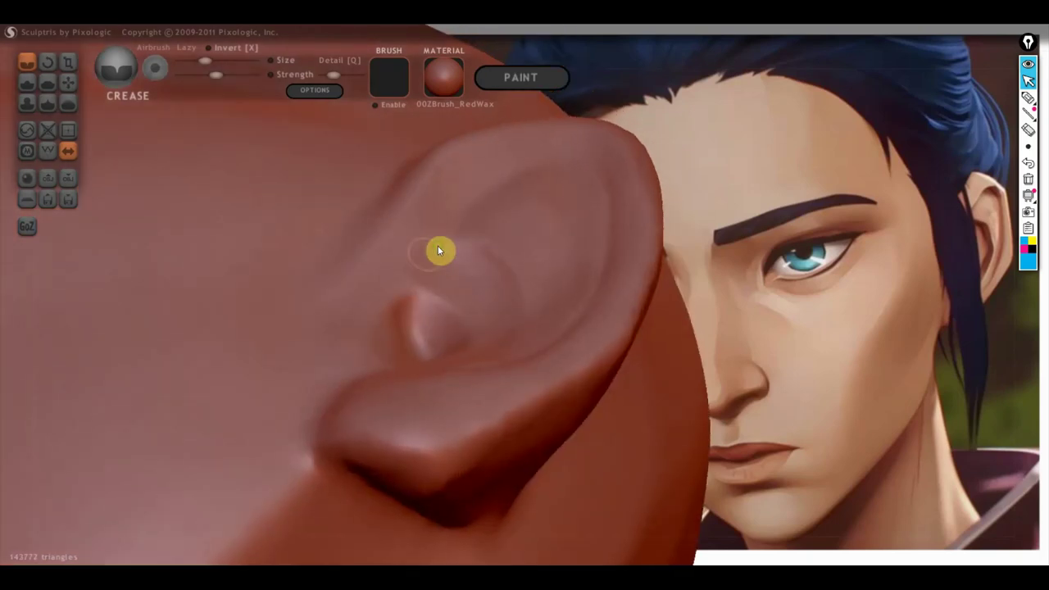
drag(408, 228, 452, 191)
mouse_move(510, 171)
mouse_down()
mouse_move(563, 159)
mouse_move(487, 183)
mouse_up()
mouse_move(541, 155)
mouse_down()
mouse_move(586, 153)
mouse_move(464, 188)
mouse_move(562, 145)
mouse_move(494, 161)
mouse_move(386, 284)
mouse_up()
- Turn the ear toward the viewer and crease the lower and outer rim
right_drag(492, 260, 614, 265)
mouse_move(614, 265)
mouse_down()
mouse_move(609, 170)
mouse_move(637, 222)
mouse_move(632, 333)
mouse_up()
drag(599, 381, 528, 392)
drag(636, 337, 640, 241)
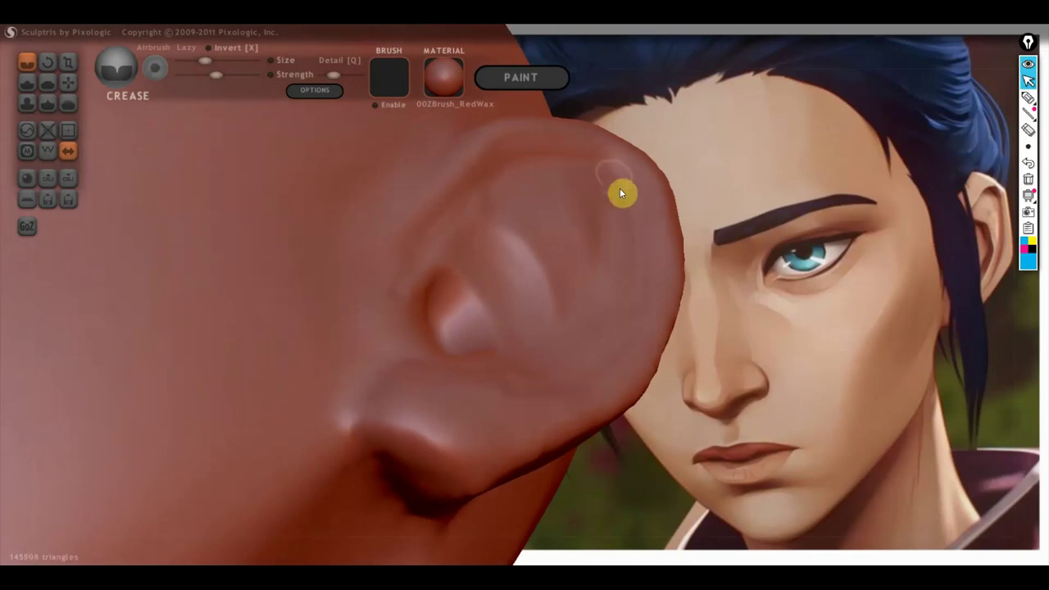
mouse_move(613, 178)
mouse_down()
mouse_move(639, 300)
mouse_move(611, 370)
mouse_up()
right_drag(611, 370, 567, 378)
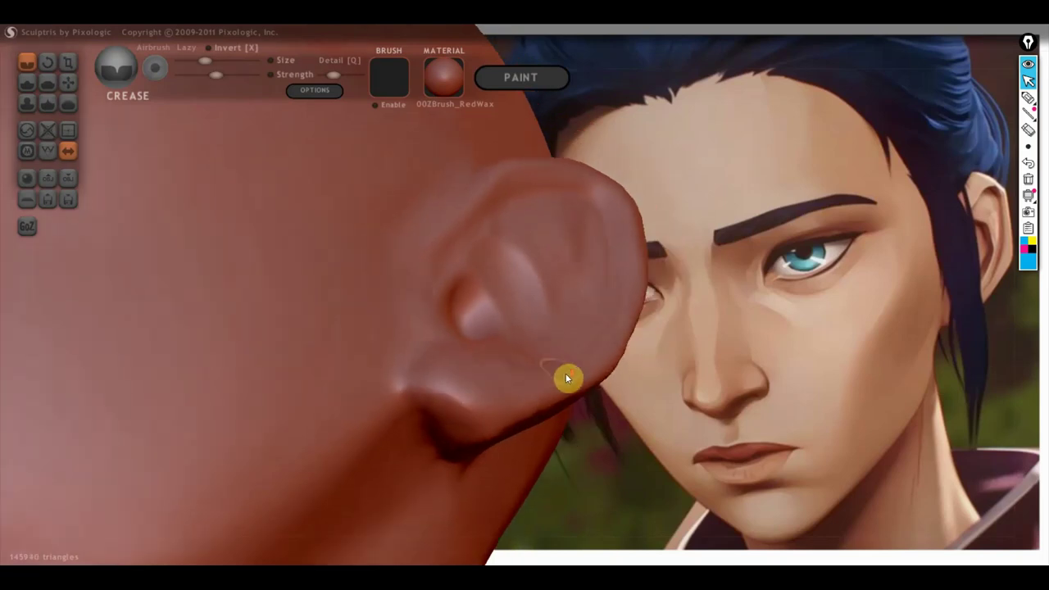
- Carve a crease down inside the ear, undoing two stray inner-ear strokes
drag(510, 256, 540, 343)
drag(499, 210, 462, 268)
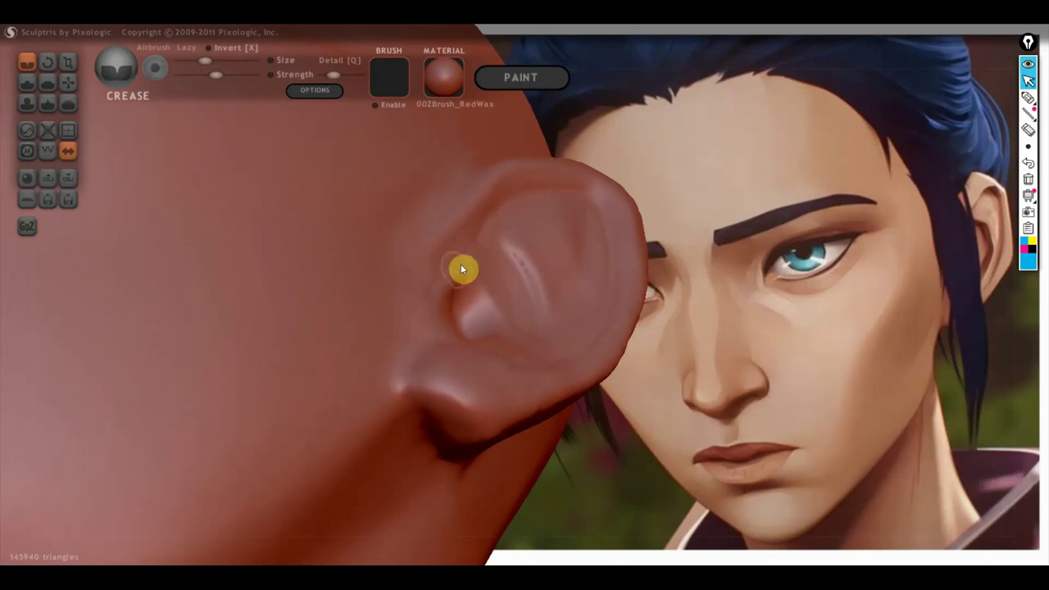
key(ctrl+z)
drag(452, 330, 447, 283)
key(ctrl+z)
- Deepen the inner-ear groove and add a V-shaped crease on the upper ear, then return to Draw
right_drag(402, 297, 447, 369)
mouse_move(447, 370)
mouse_down()
mouse_move(450, 321)
mouse_move(410, 372)
mouse_move(440, 398)
mouse_up()
right_drag(451, 302, 424, 319)
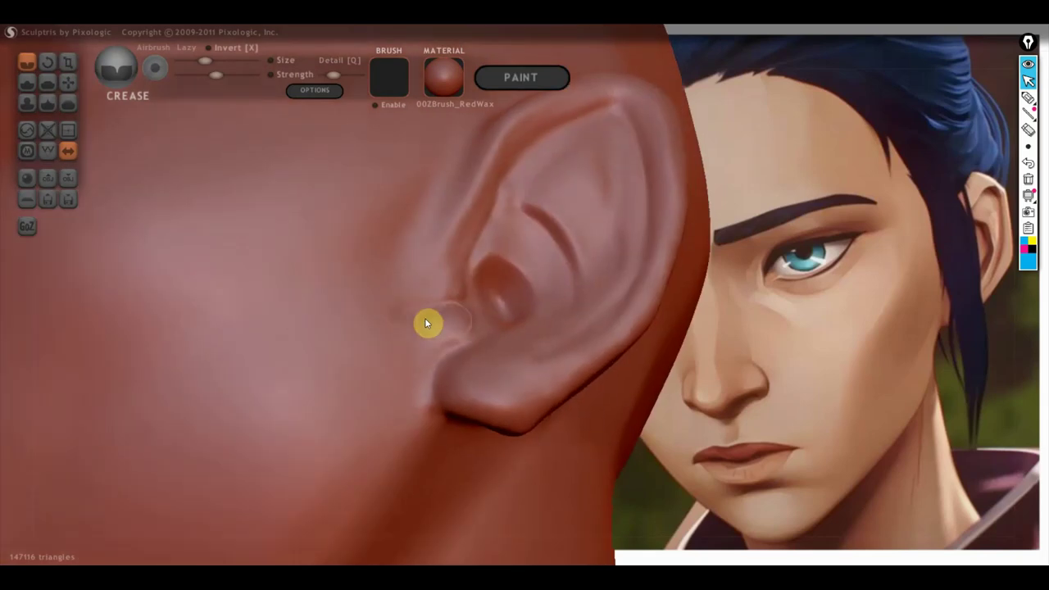
drag(453, 289, 475, 258)
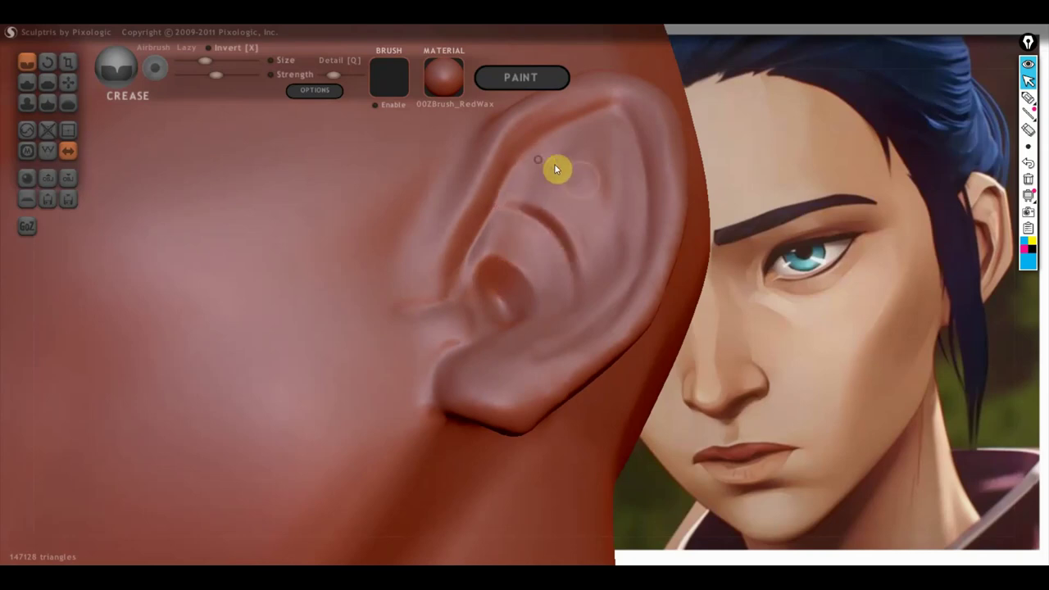
drag(585, 180, 579, 183)
drag(525, 203, 550, 240)
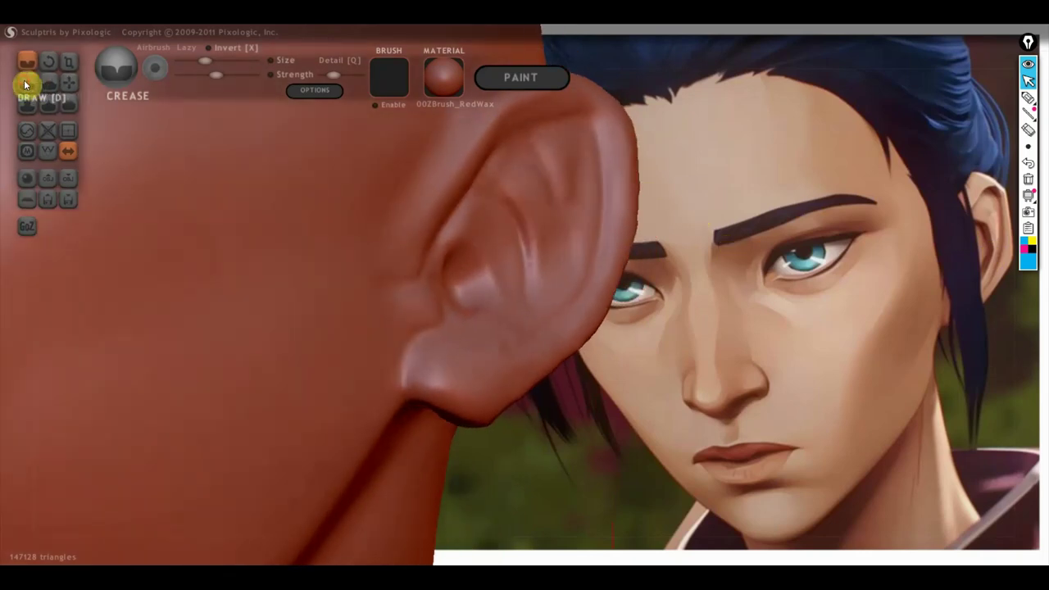
click(27, 83)
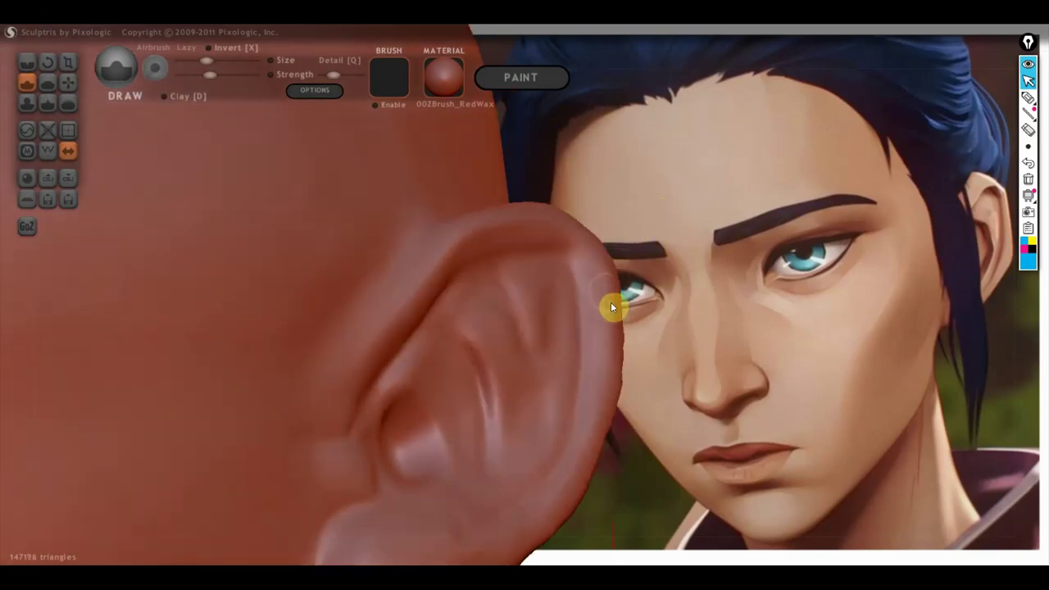
- Build up the ear's inner rim and outer rim with Draw strokes
mouse_move(600, 260)
mouse_down()
mouse_move(557, 232)
mouse_move(477, 238)
mouse_move(350, 396)
mouse_move(338, 436)
mouse_move(358, 464)
mouse_move(328, 461)
mouse_move(332, 502)
mouse_up()
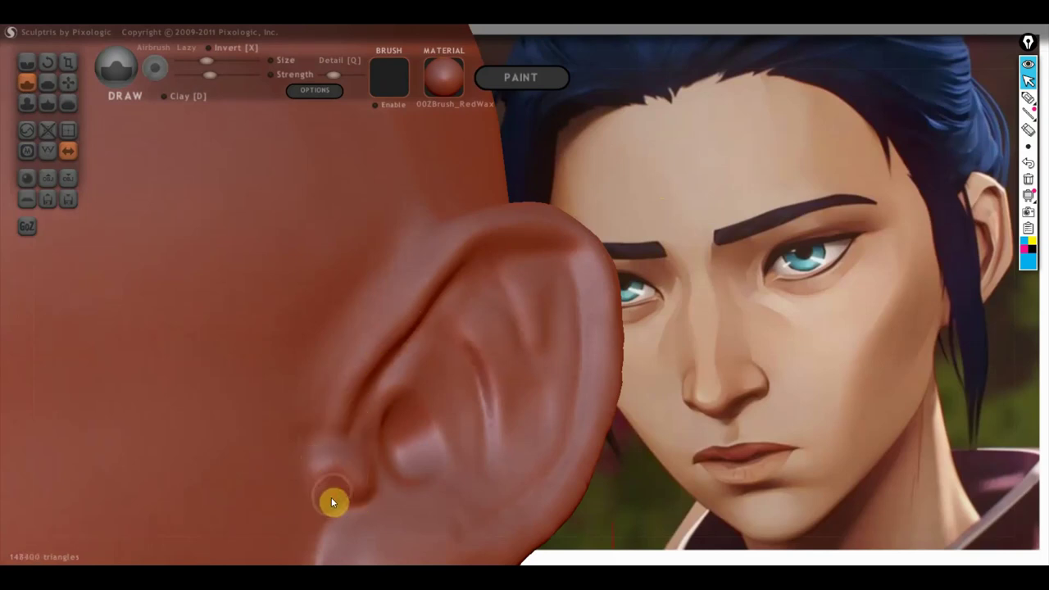
mouse_move(436, 286)
right_down()
mouse_move(520, 267)
mouse_move(427, 349)
right_up()
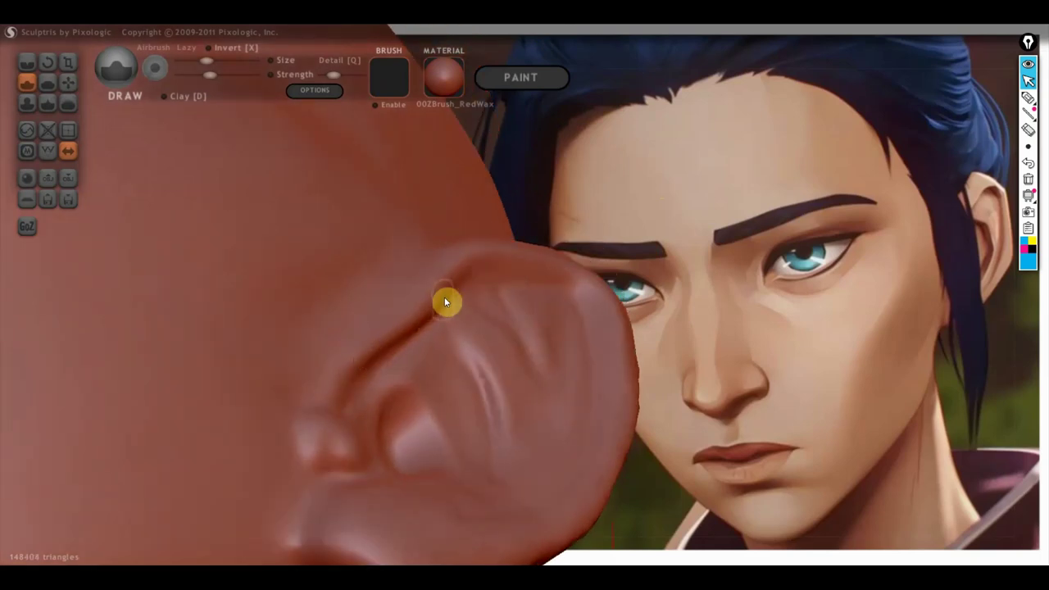
drag(466, 274, 513, 260)
mouse_move(600, 293)
mouse_down()
mouse_move(592, 281)
mouse_move(607, 335)
mouse_up()
mouse_move(609, 340)
right_down()
mouse_move(665, 359)
mouse_move(738, 417)
mouse_move(626, 370)
right_up()
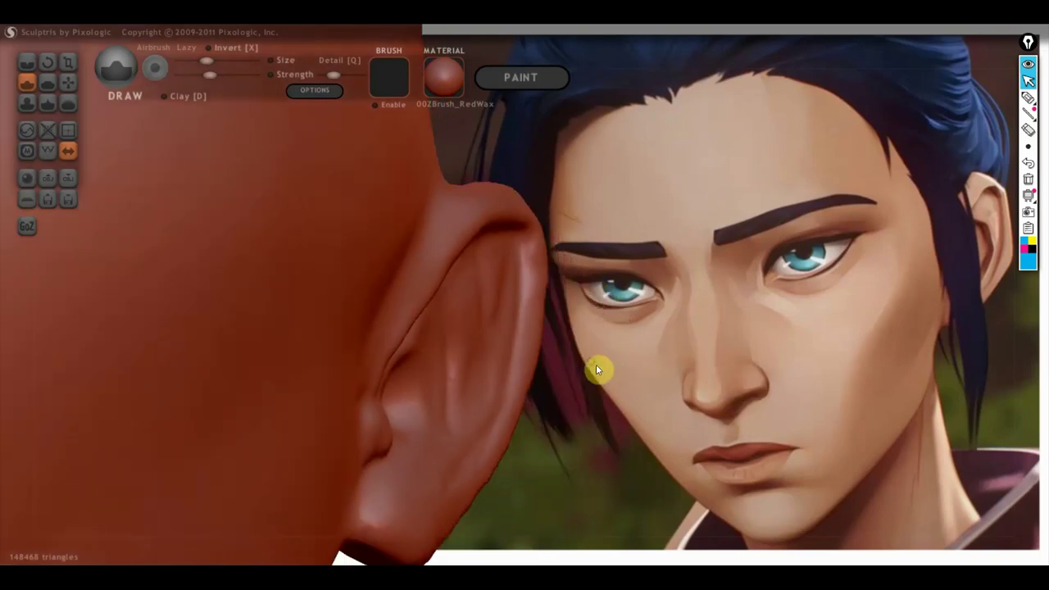
mouse_move(532, 249)
mouse_down()
mouse_move(522, 390)
mouse_move(472, 486)
mouse_up()
mouse_move(497, 288)
right_down()
mouse_move(548, 307)
mouse_move(462, 299)
right_up()
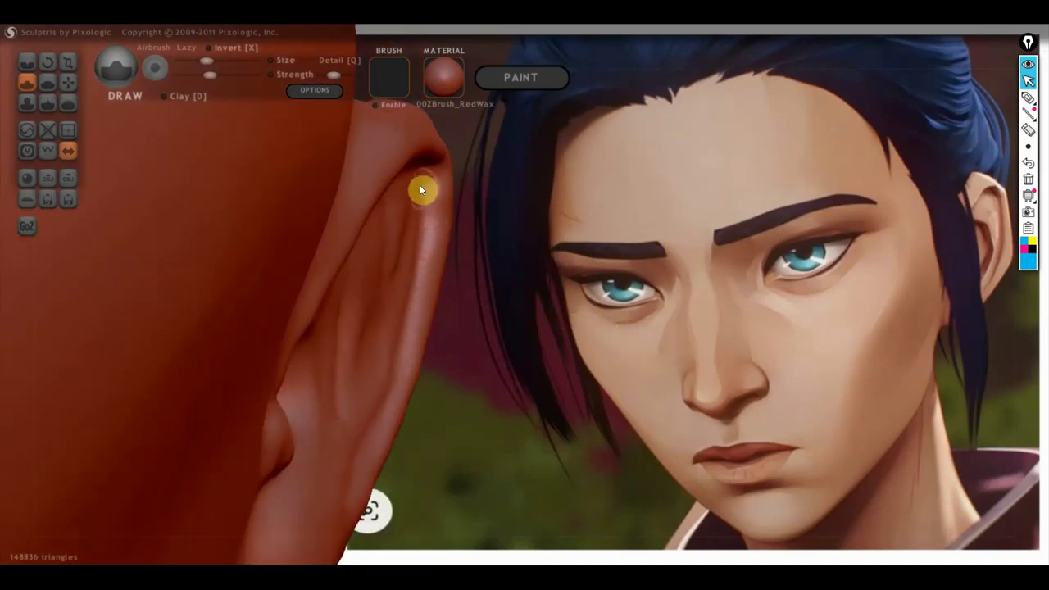
- Lower the brush strength and sculpt a streak along the ear rim
drag(205, 75, 200, 76)
drag(423, 215, 394, 359)
mouse_move(440, 475)
mouse_down()
mouse_move(369, 412)
mouse_move(342, 264)
mouse_up()
mouse_move(629, 435)
mouse_down()
mouse_move(609, 488)
mouse_move(597, 120)
mouse_move(627, 313)
mouse_move(632, 295)
mouse_move(604, 358)
mouse_move(532, 352)
mouse_move(697, 150)
mouse_move(694, 527)
mouse_move(662, 264)
mouse_move(651, 287)
mouse_move(655, 462)
mouse_up()
scroll(650, 473, up, 3)
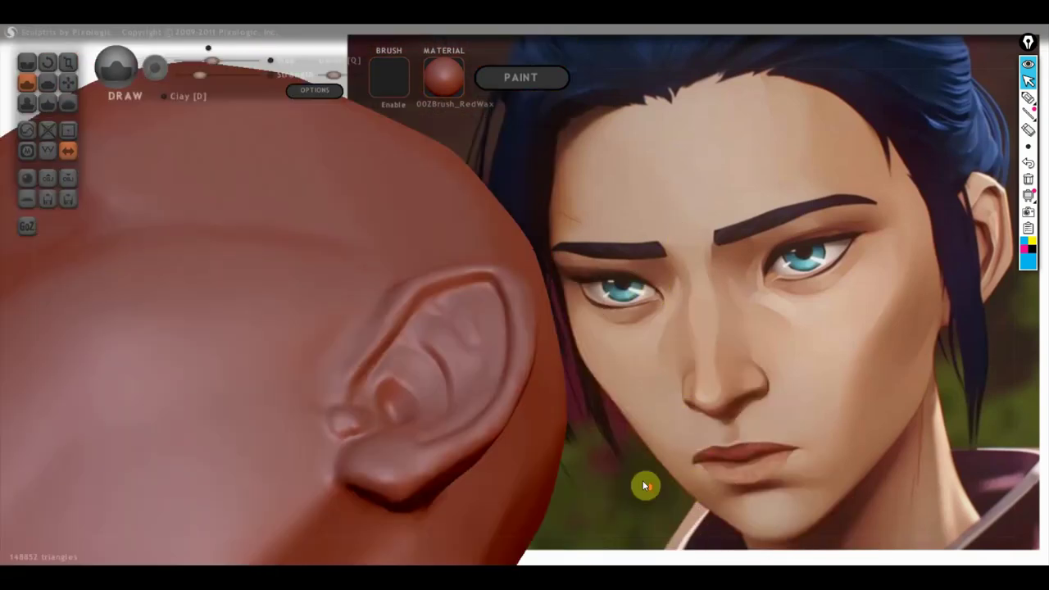
scroll(642, 442, up, 2)
scroll(627, 390, up, 2)
scroll(582, 373, up, 2)
drag(549, 366, 511, 386)
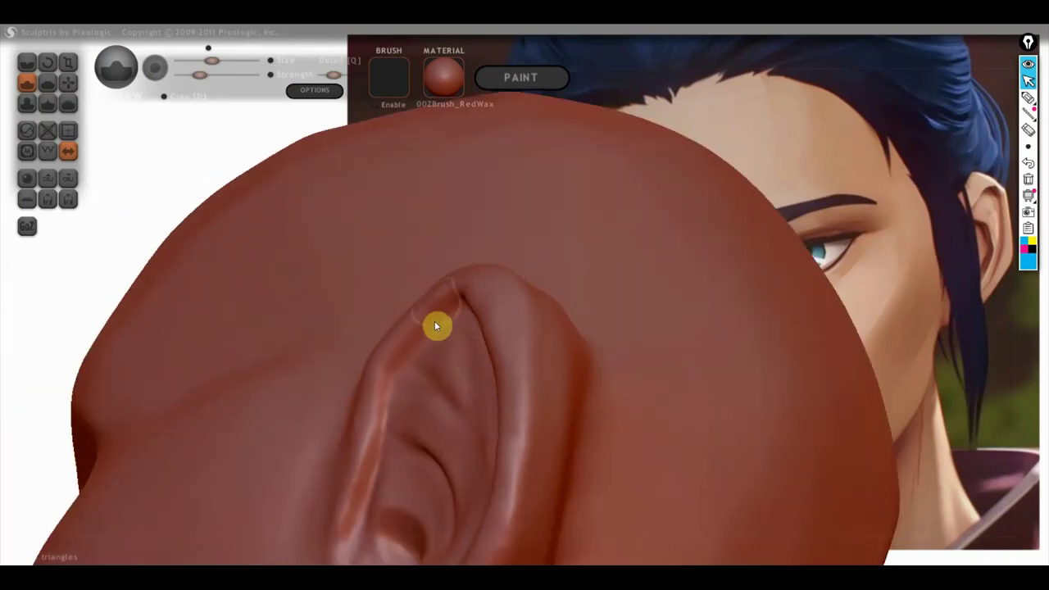
- Shrink the brush and sharpen the ear rim, reshaping its lower part
drag(211, 61, 202, 61)
drag(460, 315, 415, 351)
mouse_move(394, 400)
mouse_down()
mouse_move(377, 459)
mouse_move(417, 352)
mouse_move(464, 330)
mouse_up()
mouse_move(464, 331)
right_down()
mouse_move(533, 399)
mouse_move(678, 422)
mouse_move(562, 415)
mouse_move(621, 423)
right_up()
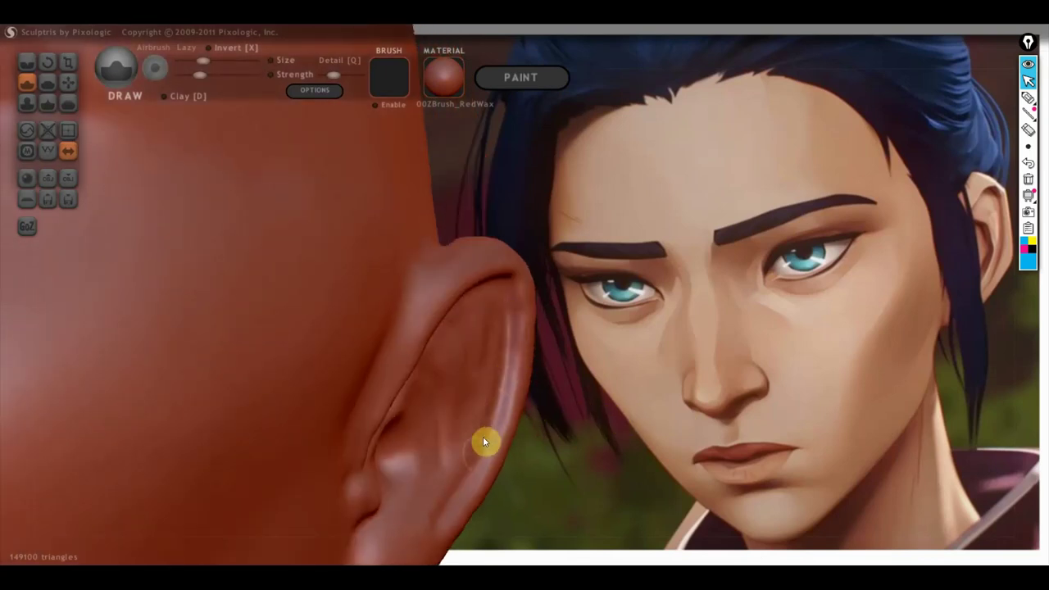
mouse_move(504, 379)
mouse_down()
mouse_move(505, 310)
mouse_move(480, 418)
mouse_move(438, 498)
mouse_move(449, 502)
mouse_up()
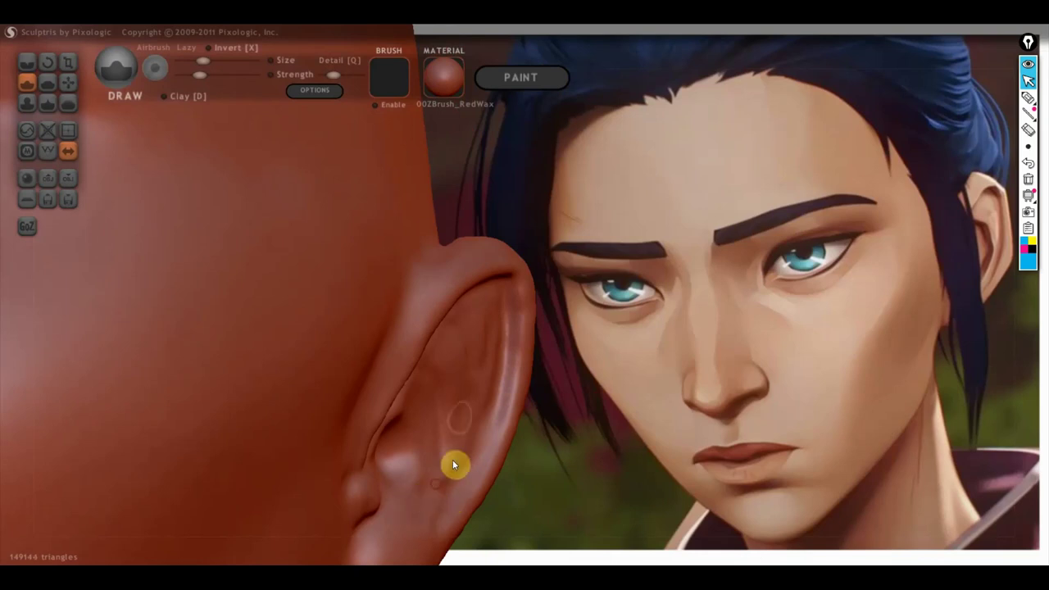
- Raise a curved ridge inside the ear, then pick the Flatten brush
mouse_move(457, 438)
right_down()
mouse_move(495, 417)
mouse_move(403, 414)
right_up()
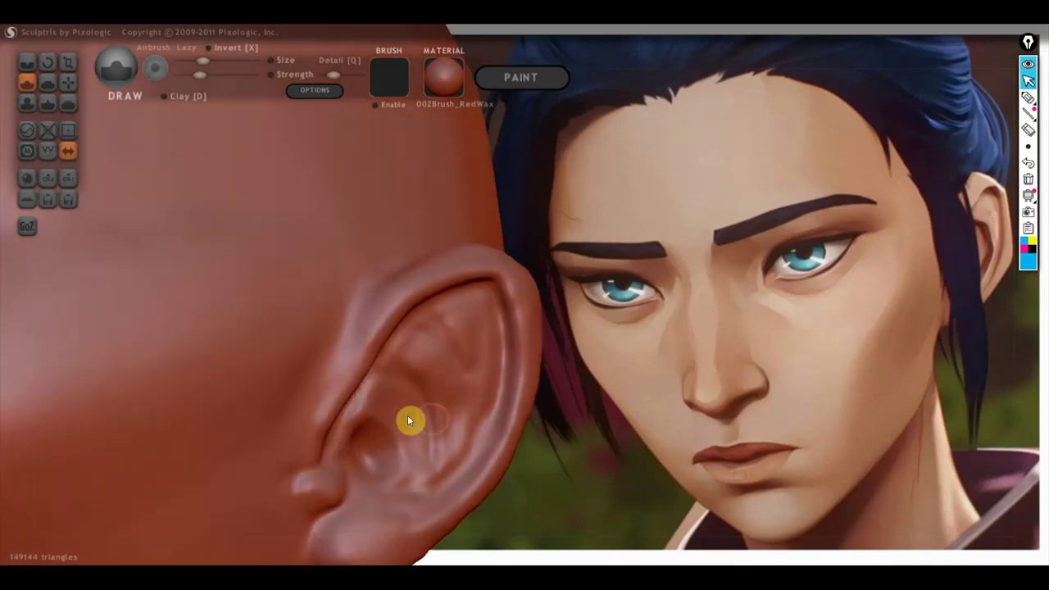
drag(438, 474, 459, 457)
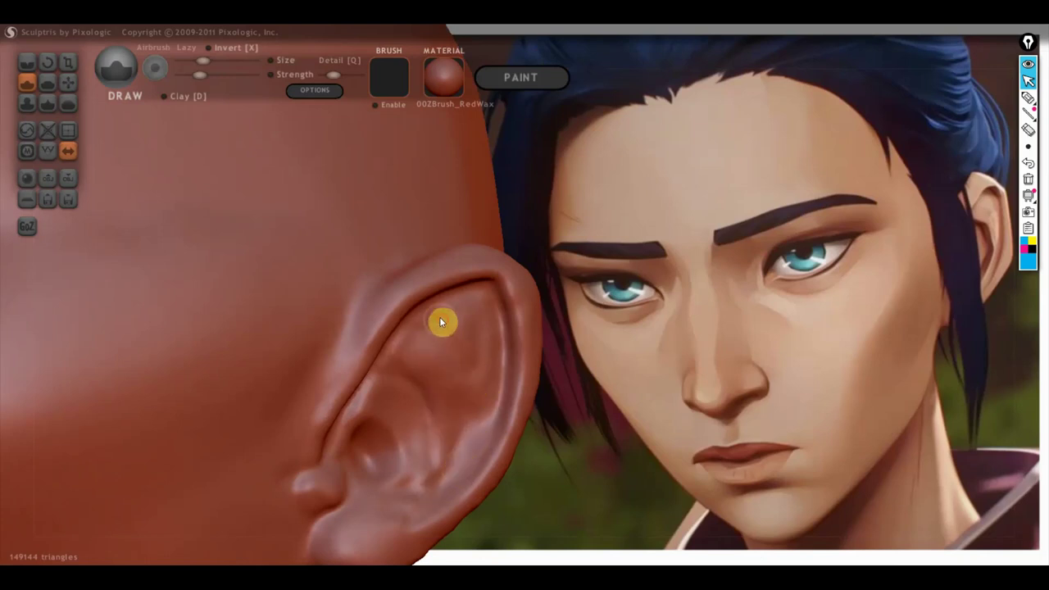
scroll(492, 393, down, 3)
drag(505, 402, 541, 396)
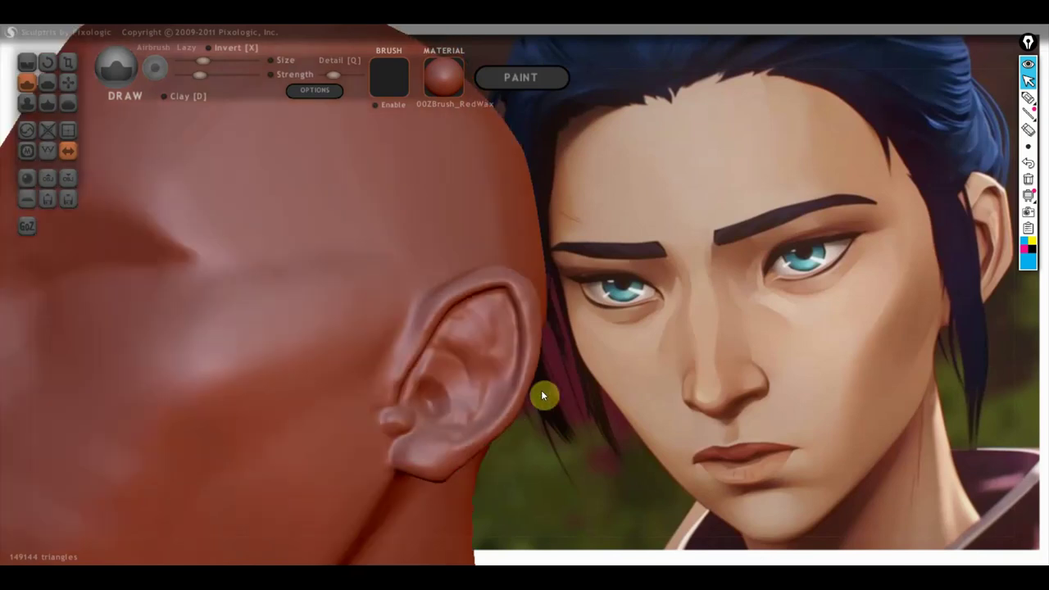
click(48, 83)
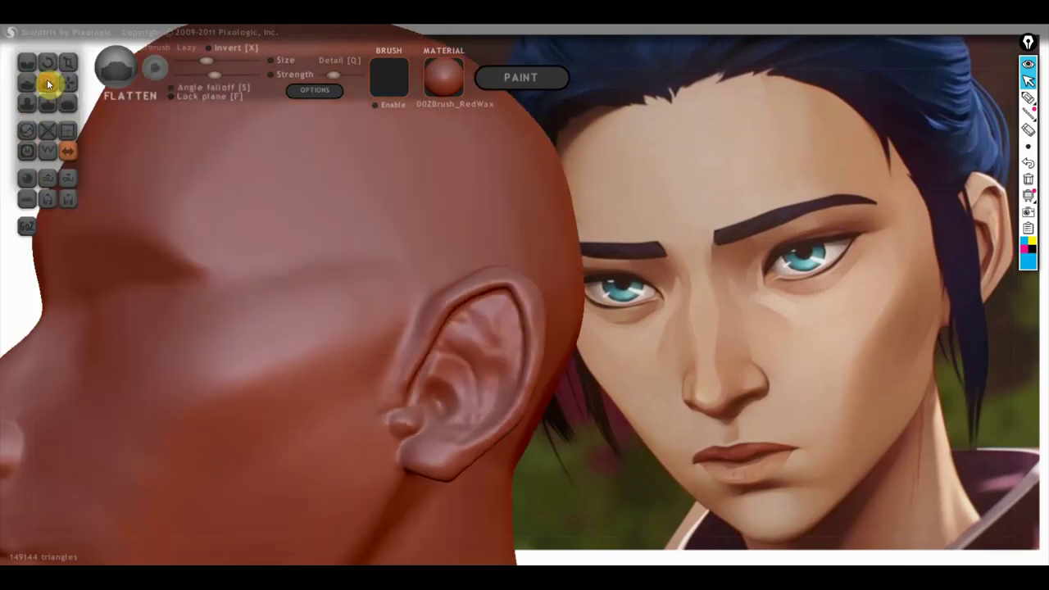
- Flatten the top and front rim of the ear
scroll(456, 269, up, 3)
scroll(538, 330, up, 3)
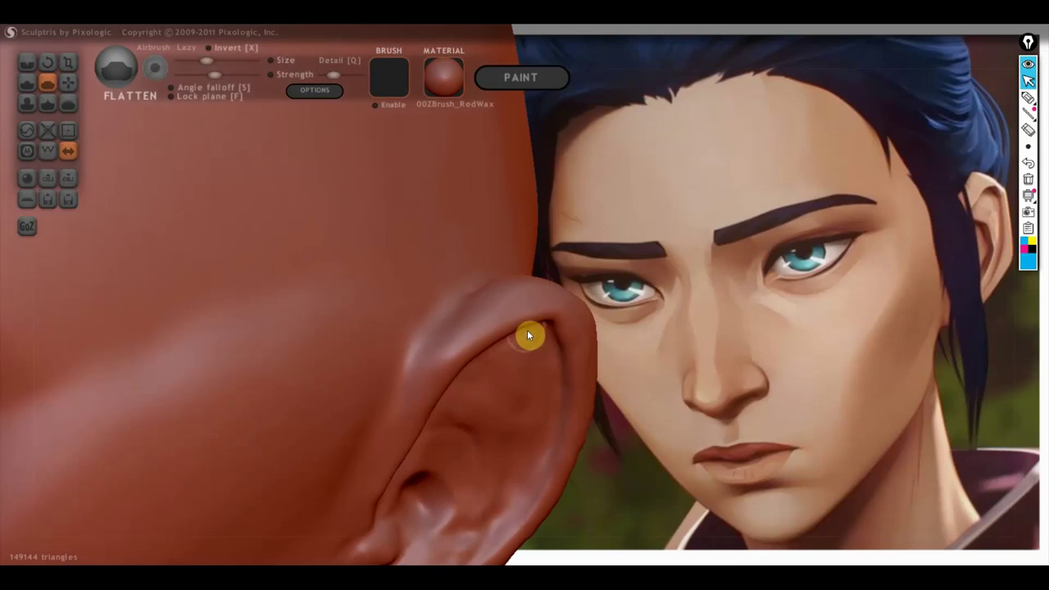
mouse_move(451, 309)
mouse_down()
mouse_move(513, 309)
mouse_move(461, 358)
mouse_move(501, 312)
mouse_move(532, 304)
mouse_move(445, 428)
mouse_up()
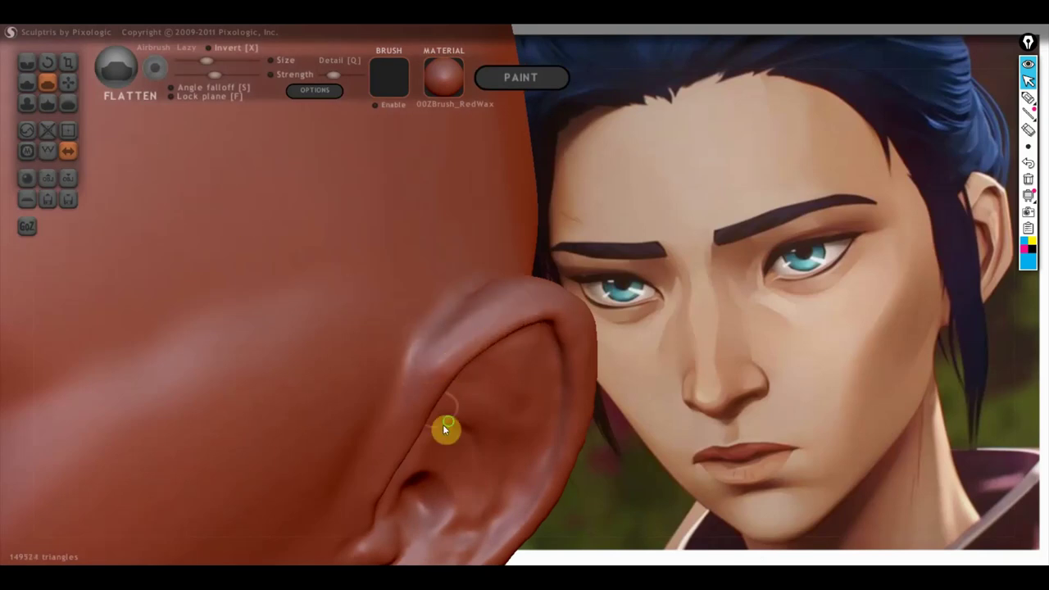
right_drag(443, 425, 460, 364)
mouse_move(445, 312)
mouse_down()
mouse_move(388, 415)
mouse_move(433, 310)
mouse_up()
mouse_move(432, 311)
right_down()
mouse_move(431, 396)
mouse_move(526, 403)
mouse_move(473, 344)
right_up()
scroll(431, 396, down, 4)
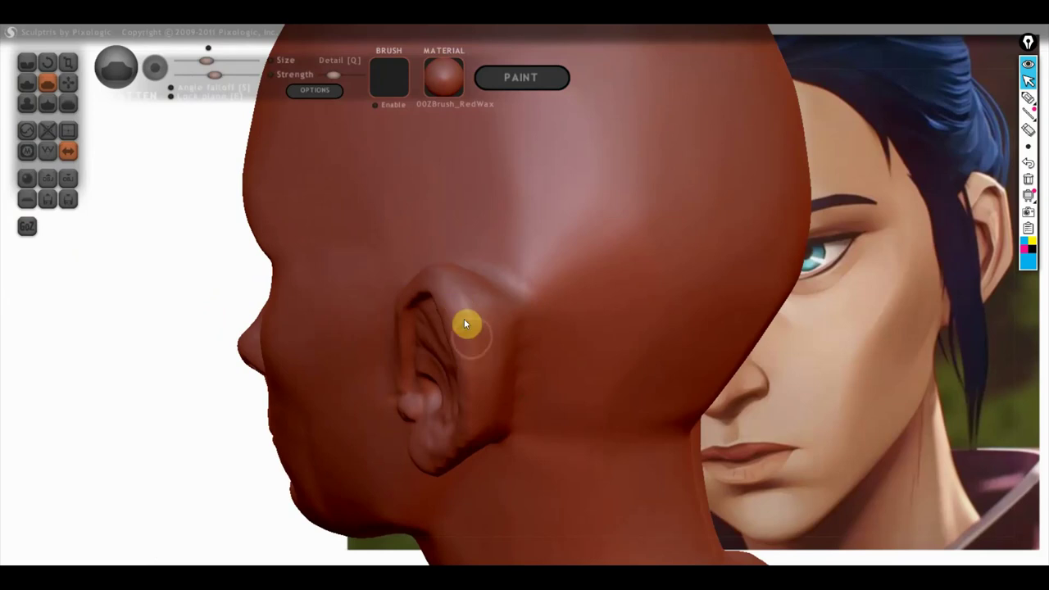
- Flatten small spots on the earlobe surface, then select the Grab brush
mouse_move(511, 415)
right_down()
mouse_move(497, 341)
mouse_move(497, 354)
right_up()
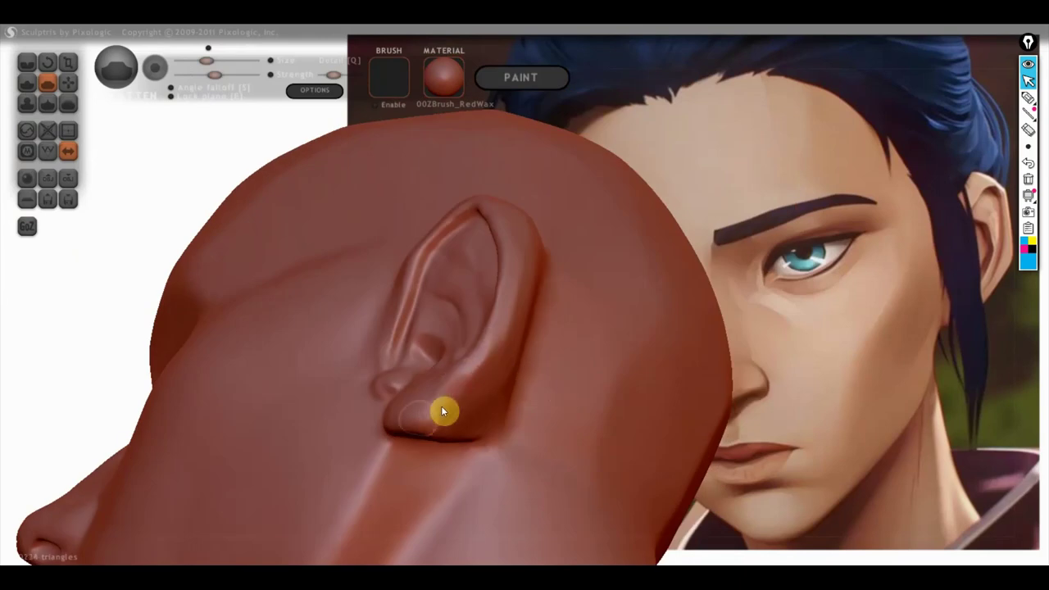
mouse_move(403, 432)
right_down()
mouse_move(508, 445)
mouse_move(492, 442)
right_up()
click(423, 364)
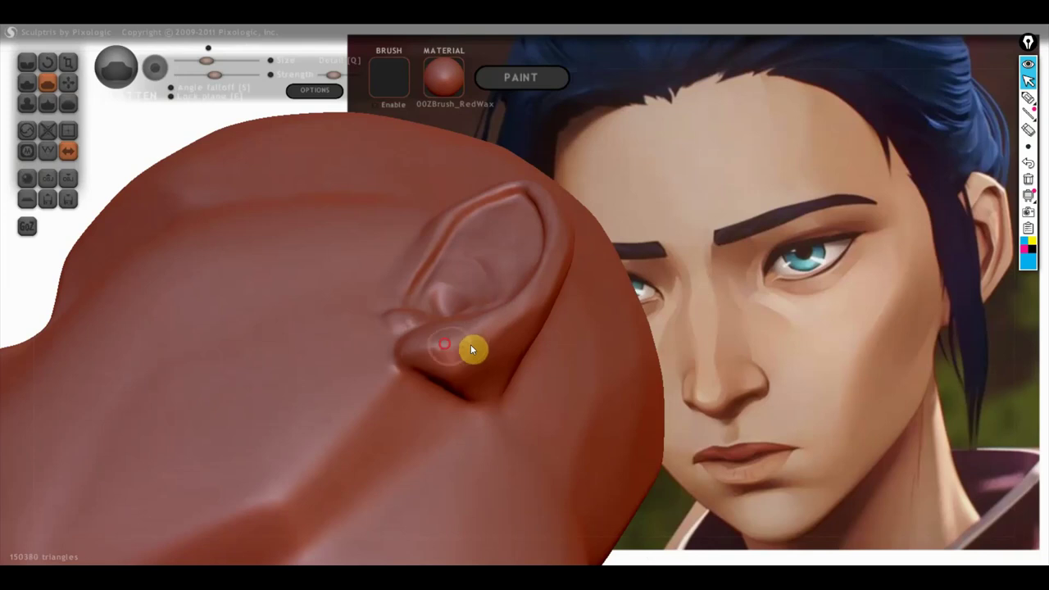
mouse_move(476, 368)
right_down()
mouse_move(440, 441)
mouse_move(467, 410)
mouse_move(462, 339)
right_up()
click(445, 331)
click(436, 352)
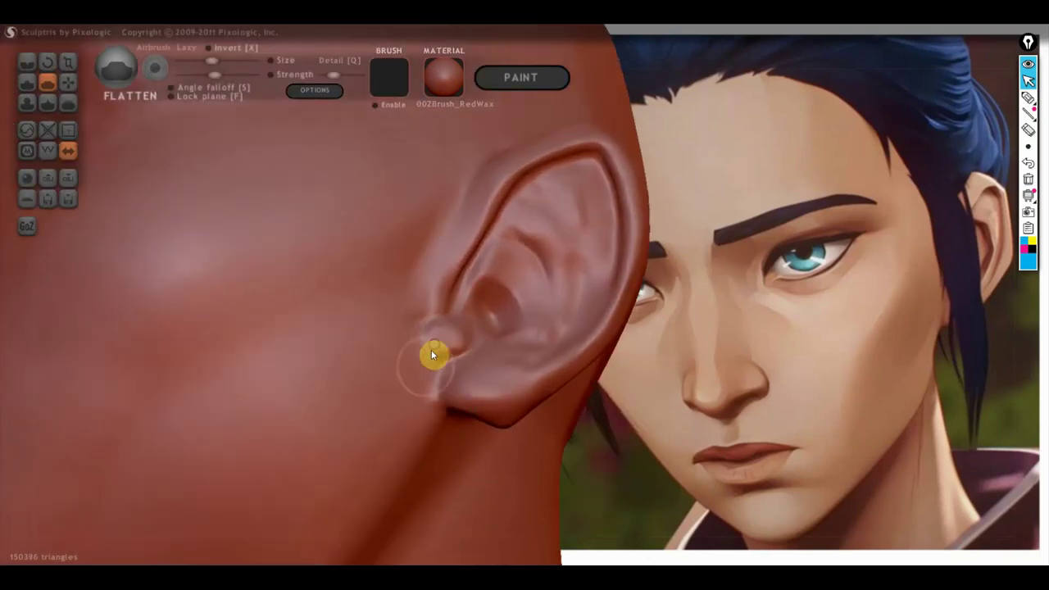
click(73, 84)
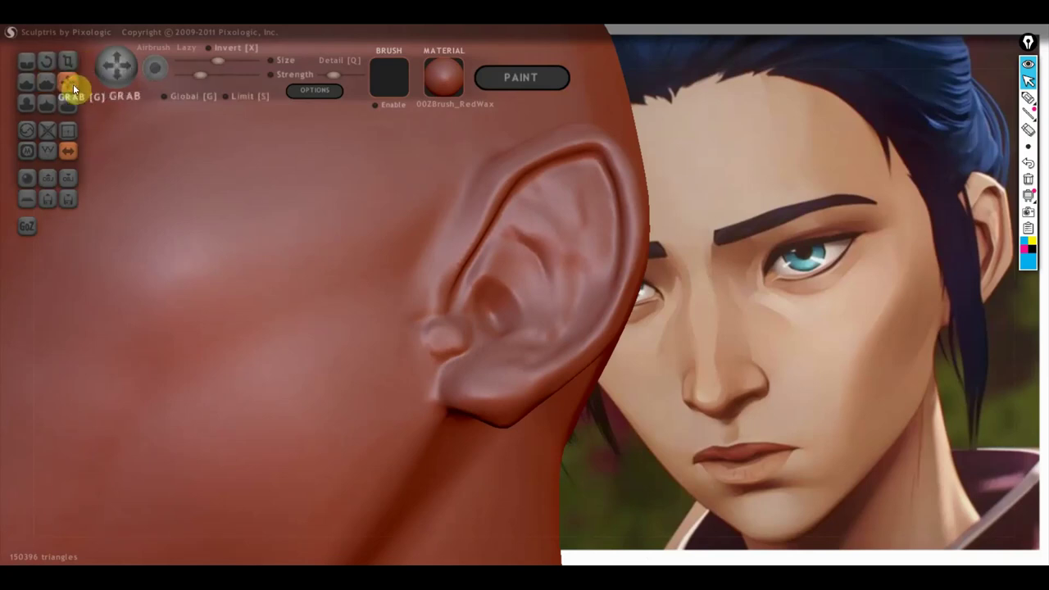
- Shrink the Grab brush and pull the earlobe and tragus into shape
scroll(437, 265, up, 2)
drag(217, 61, 209, 61)
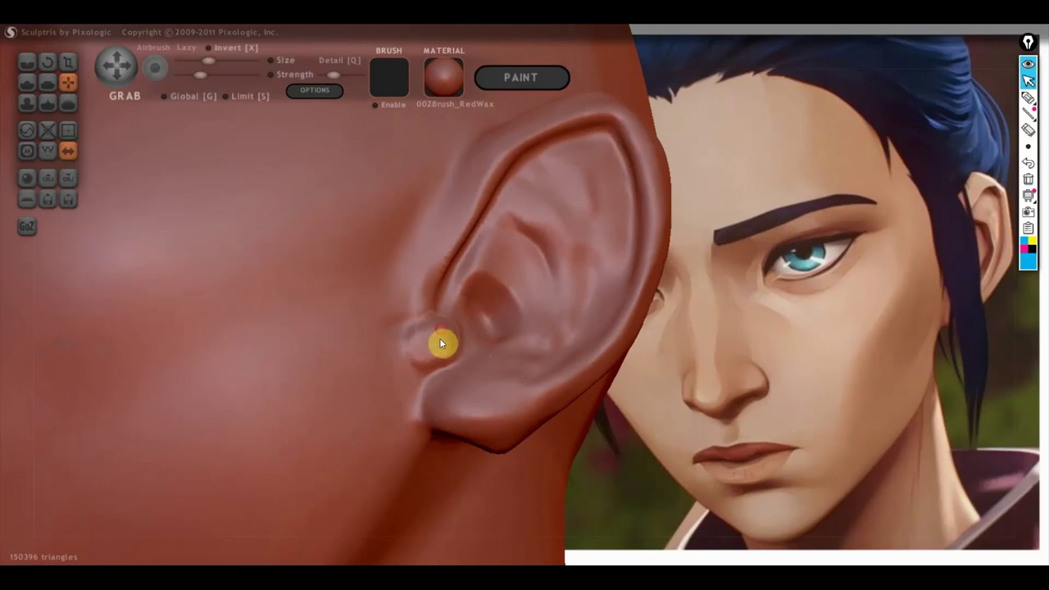
drag(436, 371, 441, 373)
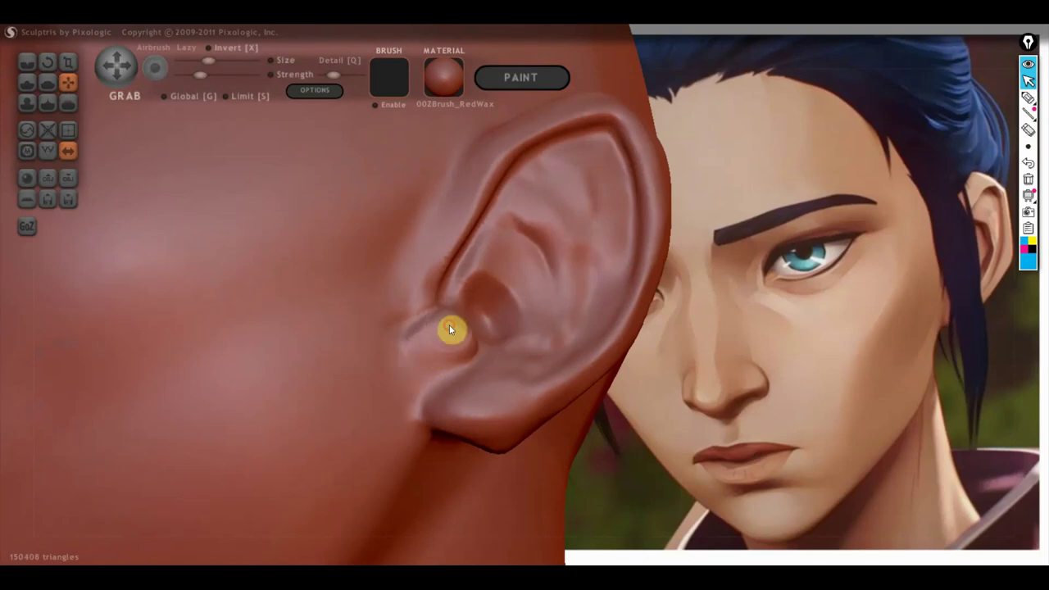
right_drag(454, 315, 497, 295)
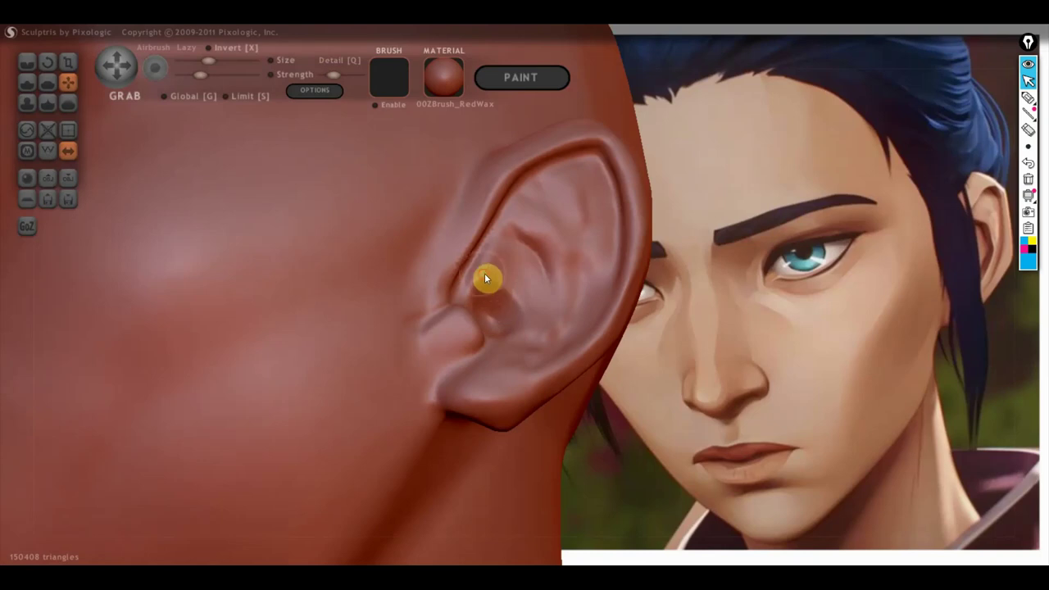
mouse_move(504, 333)
right_down()
mouse_move(500, 383)
mouse_move(453, 336)
right_up()
mouse_move(435, 328)
mouse_down()
mouse_move(434, 314)
mouse_move(424, 336)
mouse_up()
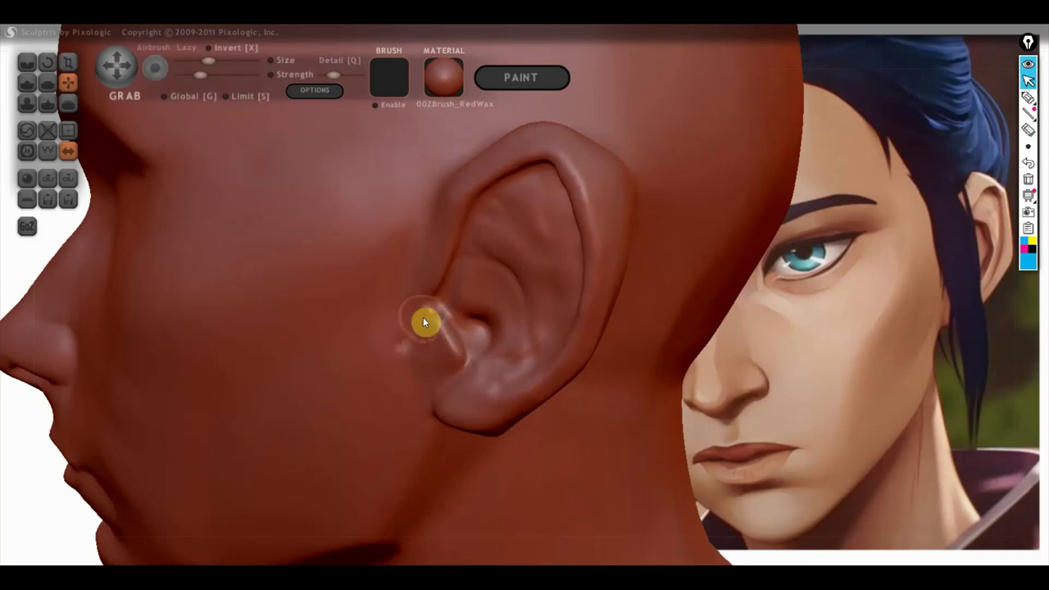
- Zoom out and orbit behind the head to check both ears, then switch back to Draw
scroll(423, 348, down, 5)
scroll(447, 363, down, 3)
scroll(508, 377, down, 1)
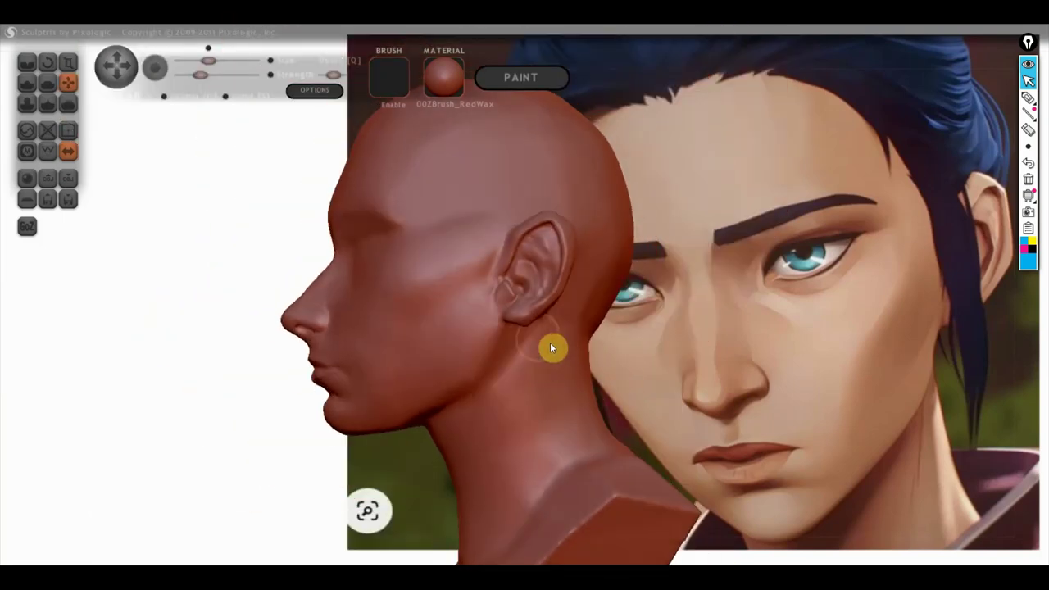
scroll(544, 352, down, 2)
scroll(543, 294, up, 1)
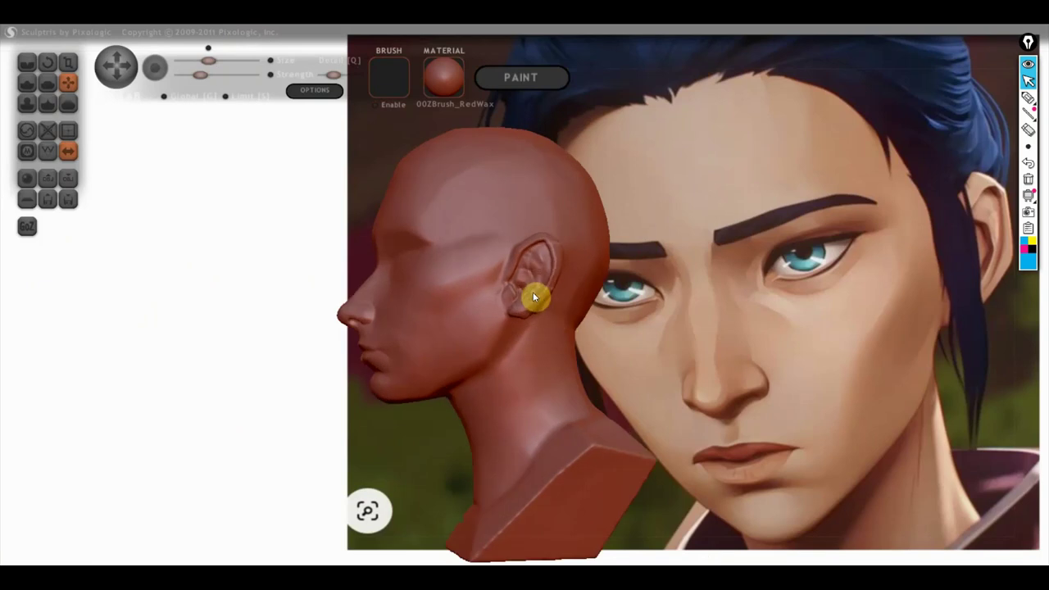
right_drag(561, 249, 550, 268)
scroll(549, 268, up, 2)
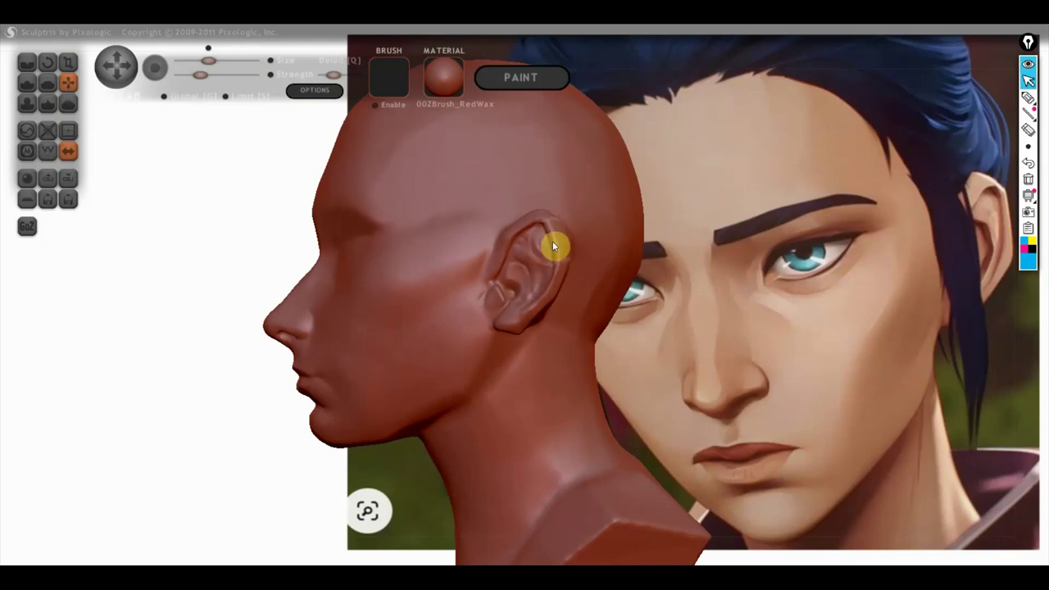
right_drag(561, 237, 357, 262)
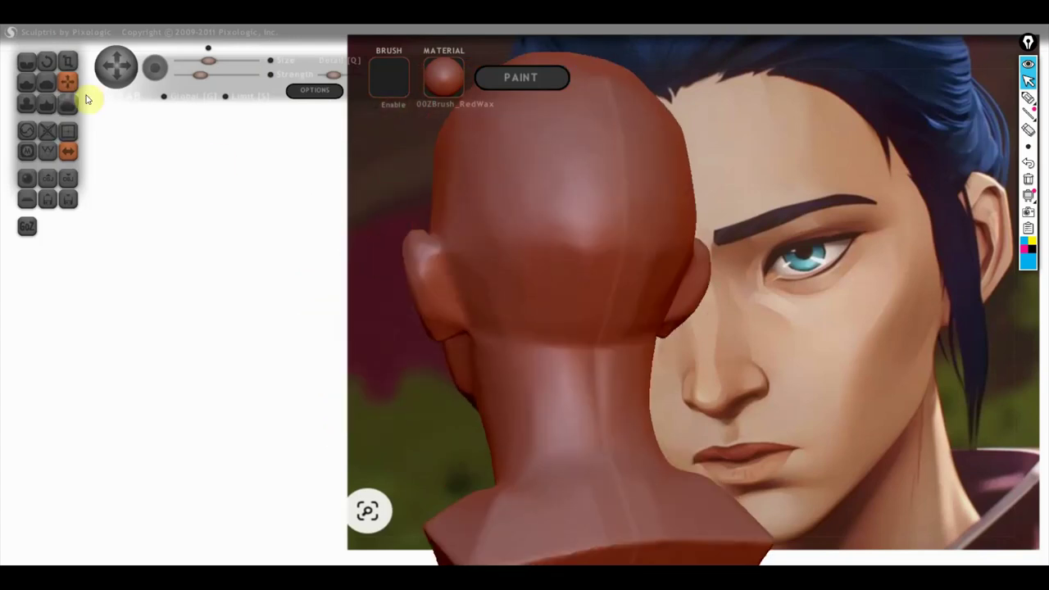
click(27, 63)
- Build up the ear's upper rim and refine the mirrored left ear shape
click(433, 283)
mouse_move(437, 292)
mouse_down()
mouse_move(455, 325)
mouse_move(451, 275)
mouse_move(470, 335)
mouse_move(433, 235)
mouse_up()
mouse_move(472, 341)
right_down()
mouse_move(518, 374)
mouse_move(459, 281)
mouse_move(450, 296)
mouse_move(425, 249)
right_up()
mouse_move(427, 240)
mouse_down()
mouse_move(428, 223)
mouse_move(436, 258)
mouse_up()
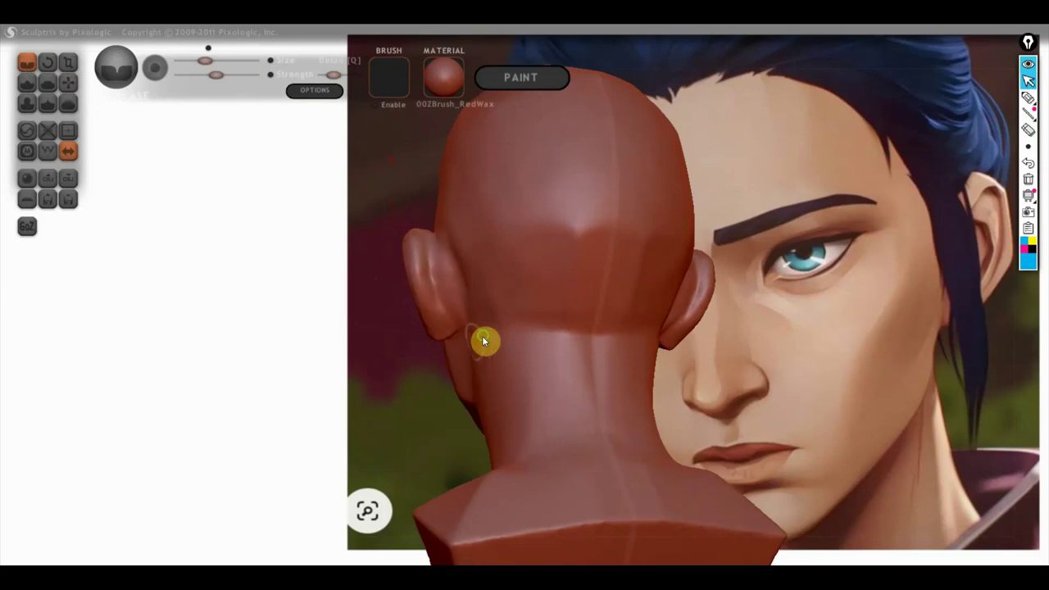
right_drag(485, 342, 522, 298)
drag(459, 329, 450, 257)
right_drag(450, 258, 516, 454)
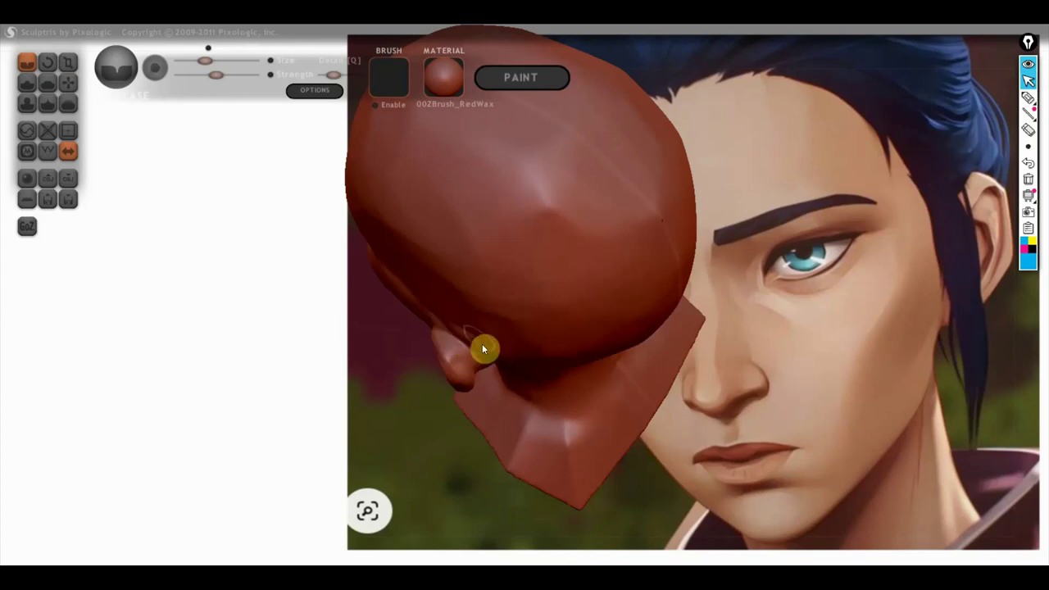
- Lightly reshape the top of the ear, checking profile, top and back views
mouse_move(462, 334)
right_down()
mouse_move(526, 328)
mouse_move(632, 293)
right_up()
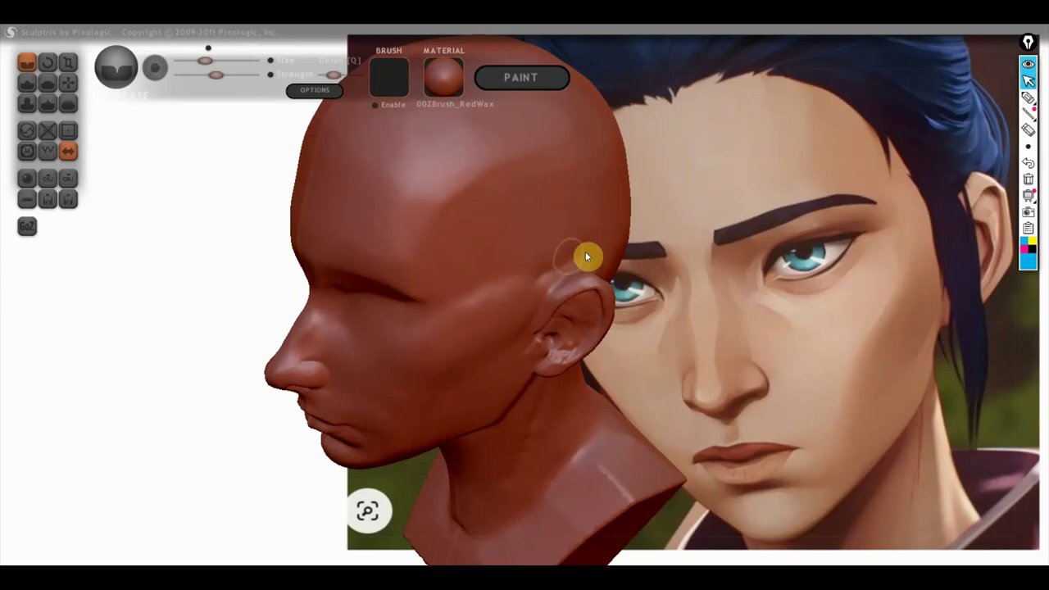
right_drag(548, 315, 565, 250)
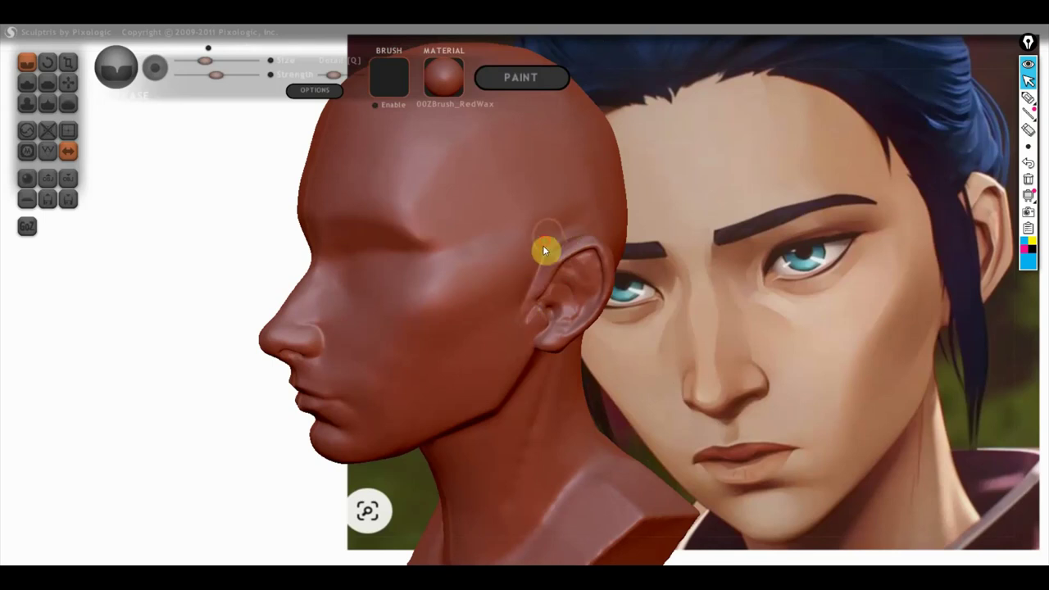
mouse_move(450, 302)
right_down()
mouse_move(667, 315)
mouse_move(628, 293)
right_up()
mouse_move(300, 251)
right_down()
mouse_move(356, 312)
mouse_move(402, 286)
mouse_move(424, 307)
mouse_move(354, 332)
right_up()
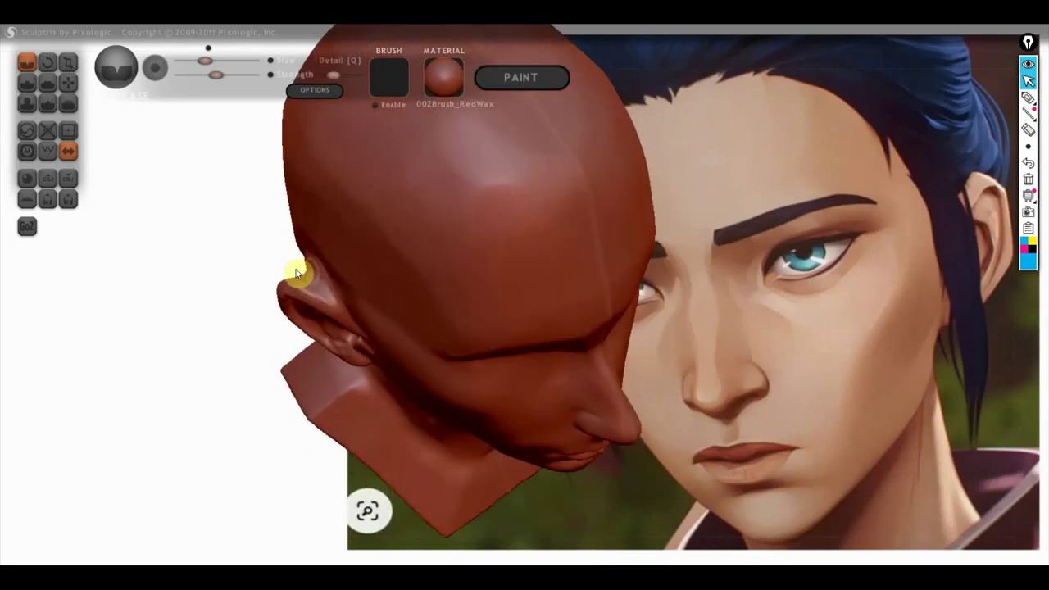
drag(303, 278, 312, 280)
mouse_move(389, 298)
right_down()
mouse_move(631, 295)
mouse_move(617, 225)
mouse_move(593, 319)
mouse_move(609, 348)
right_up()
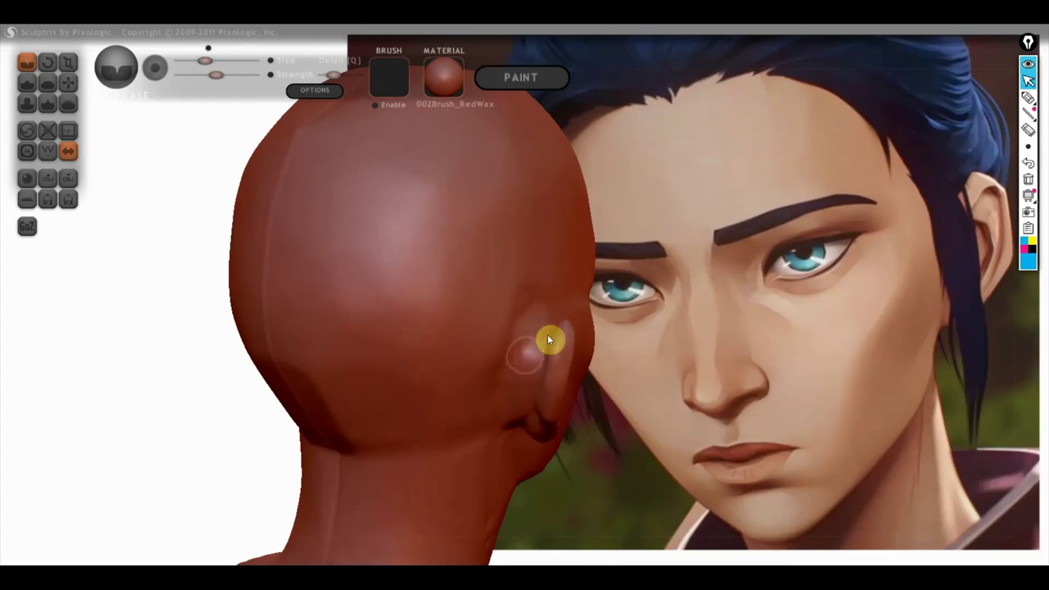
mouse_move(510, 418)
right_down()
mouse_move(582, 351)
mouse_move(514, 346)
right_up()
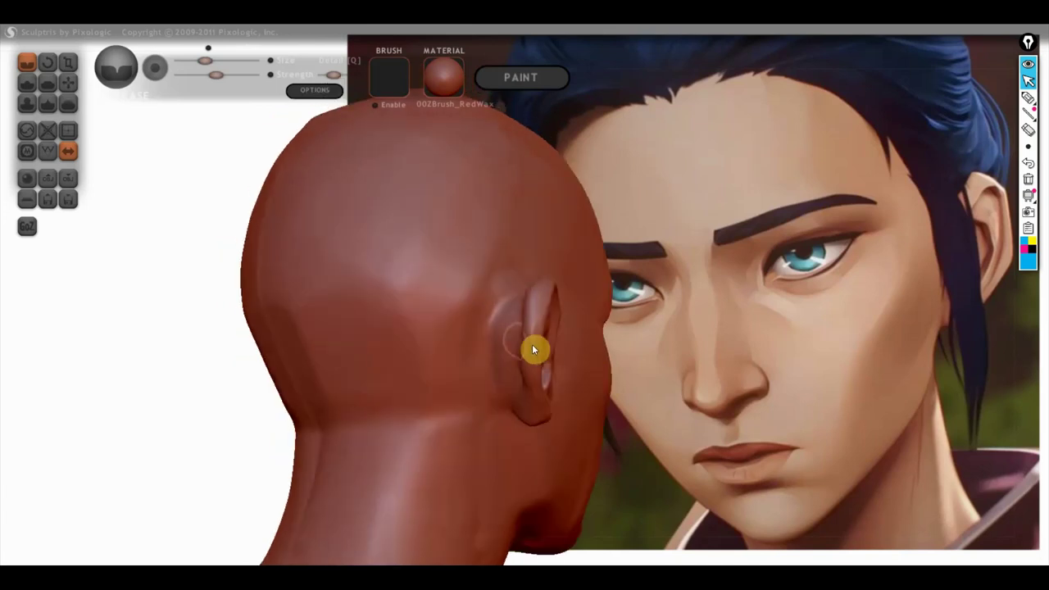
mouse_move(542, 389)
right_down()
mouse_move(341, 379)
mouse_move(453, 434)
mouse_move(479, 361)
mouse_move(525, 347)
mouse_move(526, 357)
right_up()
click(67, 82)
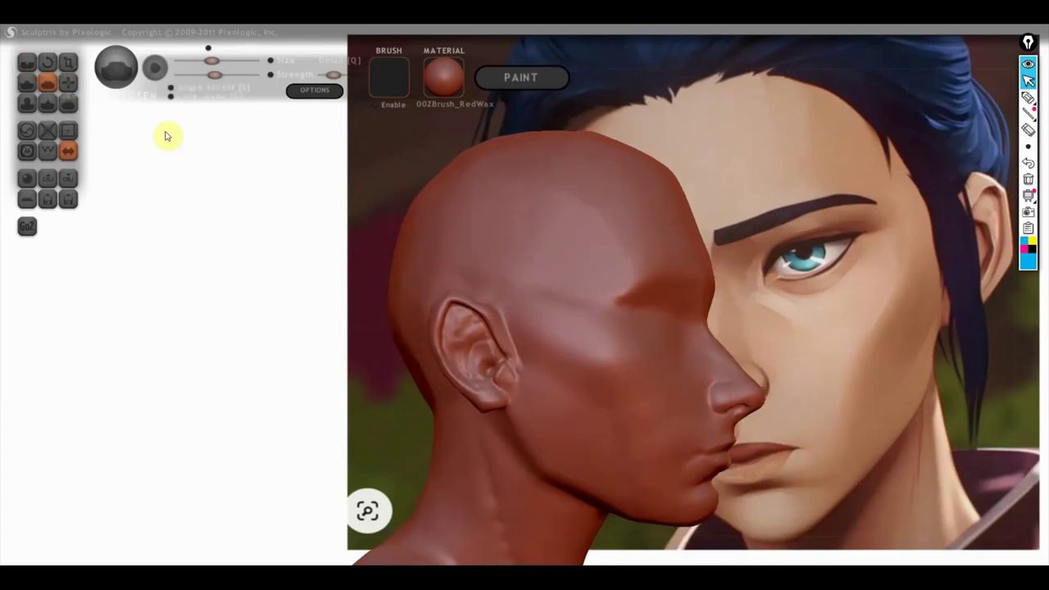
- Flatten the bump on the ear lobe
scroll(507, 410, up, 2)
right_drag(508, 410, 519, 416)
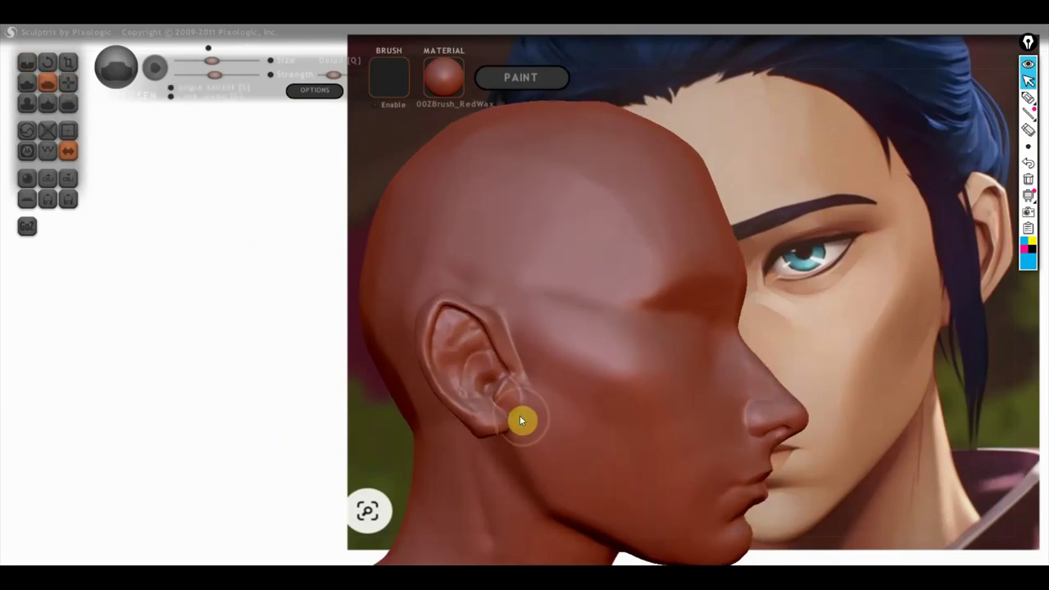
drag(492, 421, 433, 380)
right_drag(429, 376, 436, 373)
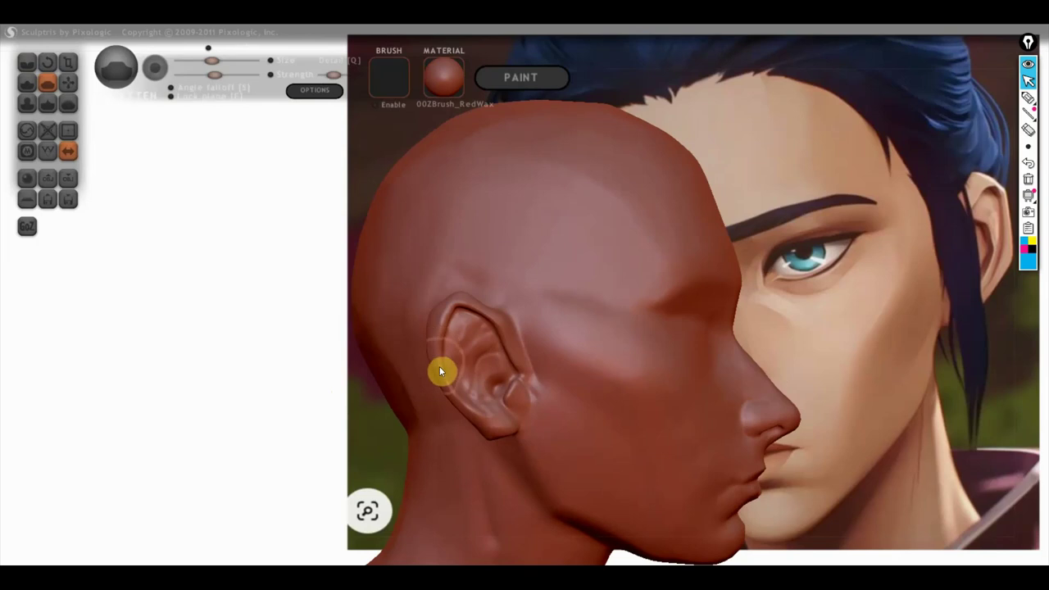
- With a slightly larger Grab brush, pull the ear's inner ridges and rim into shape
click(68, 82)
scroll(326, 295, up, 2)
scroll(394, 303, up, 1)
scroll(393, 305, down, 2)
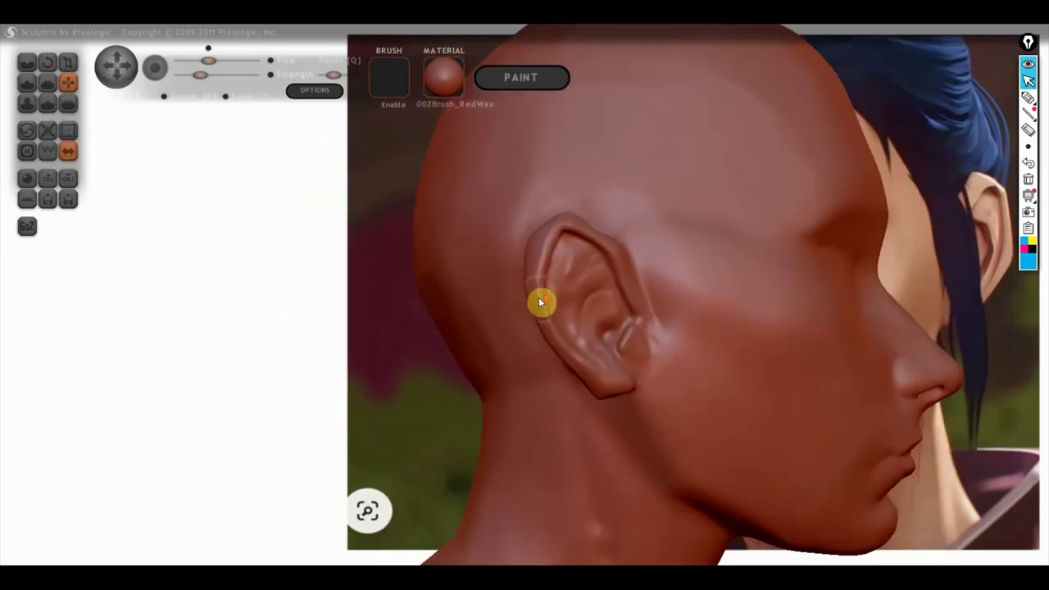
scroll(538, 304, down, 1)
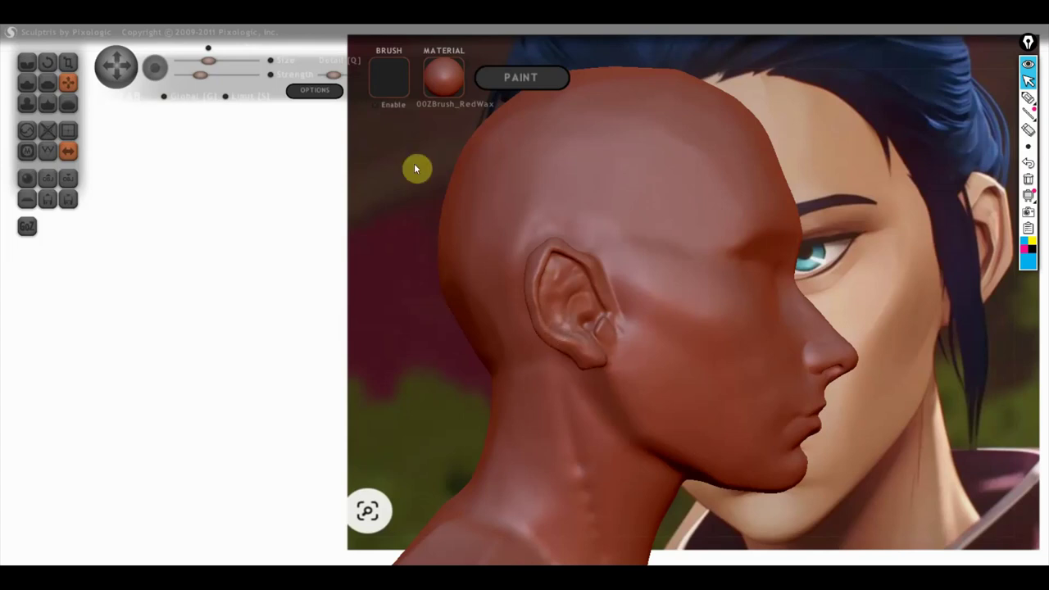
click(217, 62)
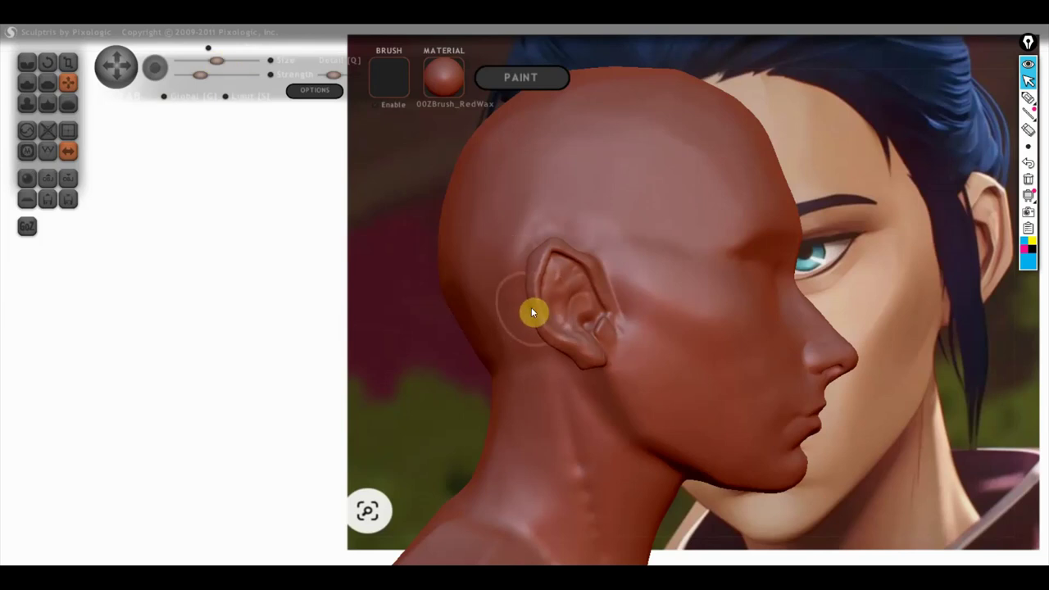
mouse_move(536, 300)
mouse_down()
mouse_move(546, 300)
mouse_move(532, 276)
mouse_move(548, 331)
mouse_move(585, 275)
mouse_up()
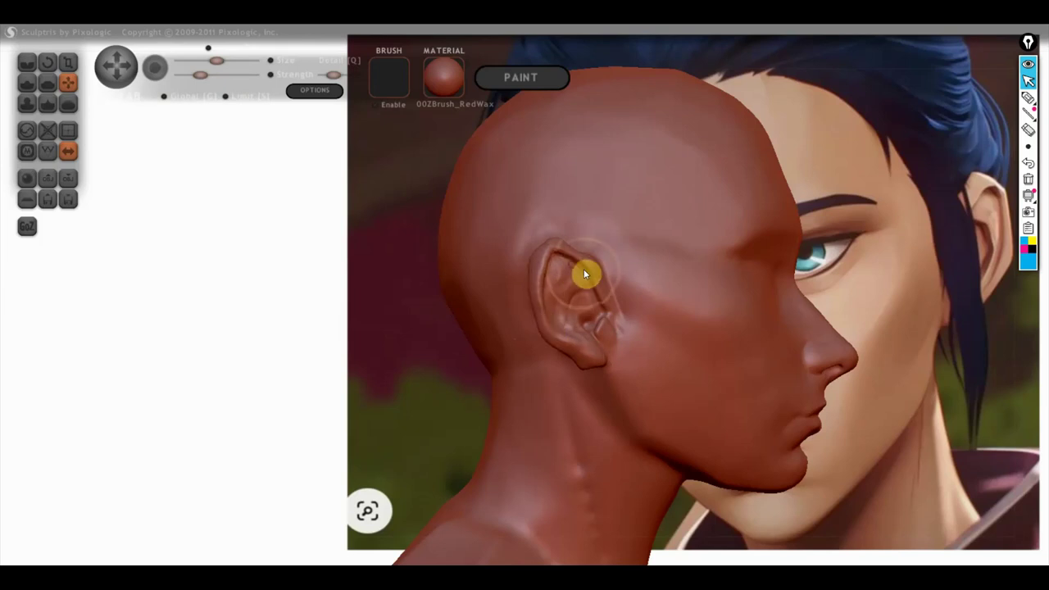
mouse_move(613, 297)
right_down()
mouse_move(441, 323)
mouse_move(434, 289)
mouse_move(838, 381)
right_up()
scroll(832, 363, down, 2)
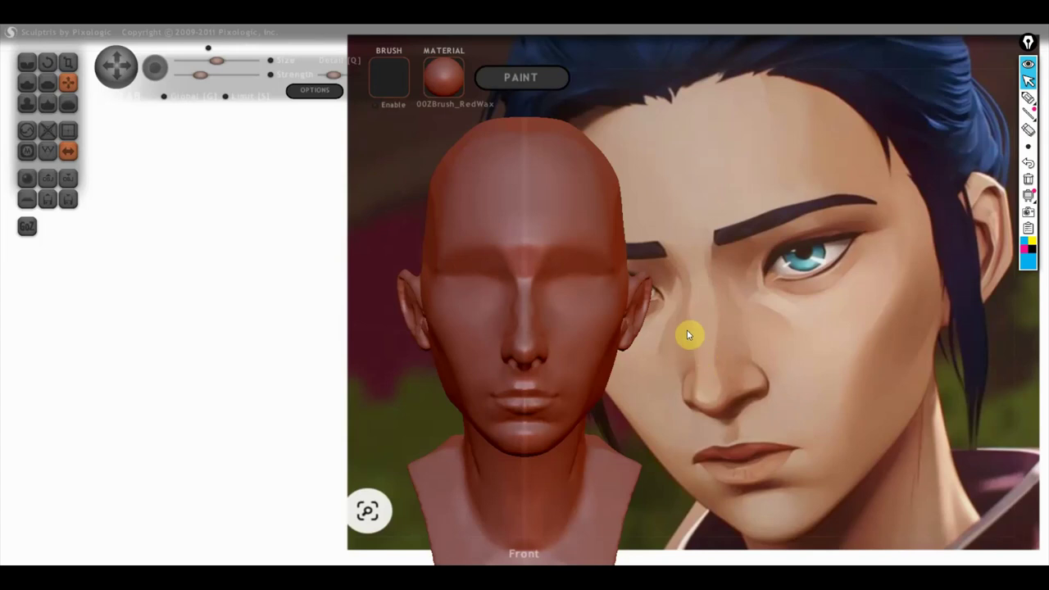
mouse_move(624, 268)
right_down()
mouse_move(680, 288)
mouse_move(682, 257)
mouse_move(679, 281)
right_up()
- Return to Draw, orbit around the neck from below and side, and enable screen annotation
mouse_move(668, 316)
right_down()
mouse_move(727, 287)
mouse_move(745, 249)
right_up()
click(26, 62)
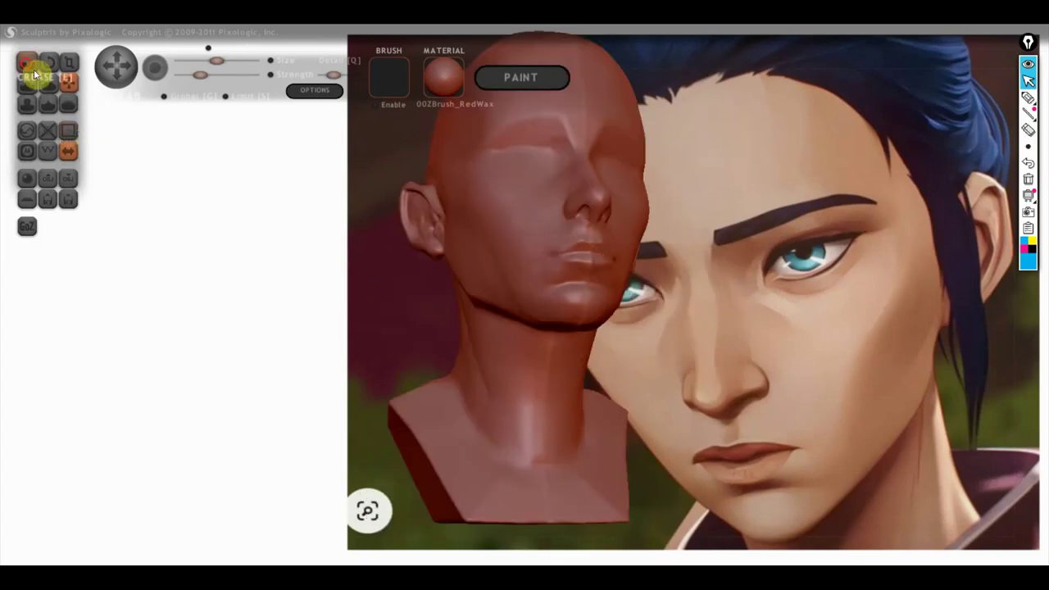
scroll(312, 290, down, 2)
right_drag(311, 290, 452, 363)
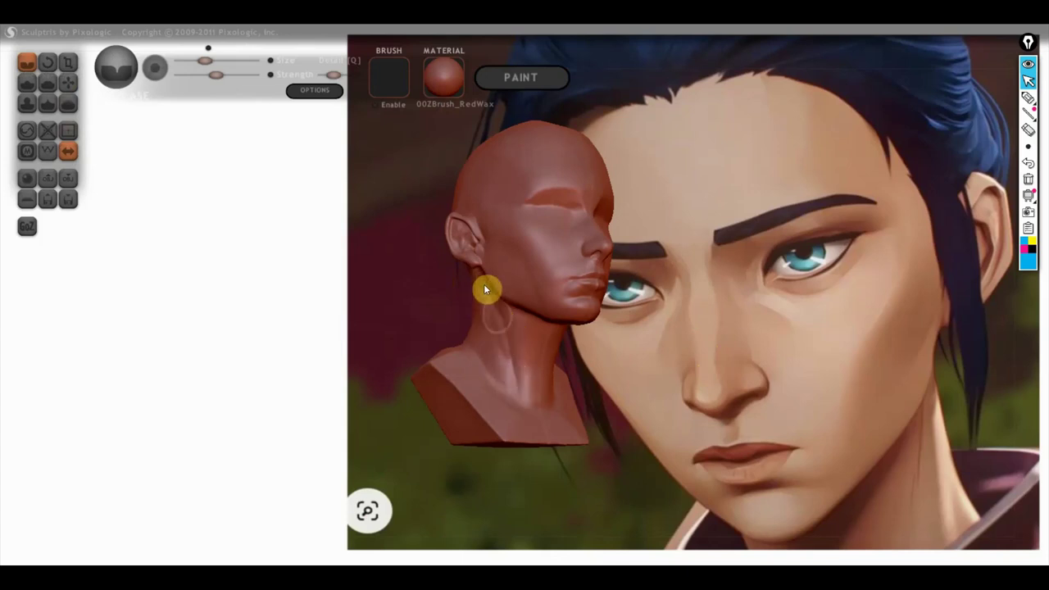
mouse_move(524, 407)
right_down()
mouse_move(467, 359)
mouse_move(480, 333)
right_up()
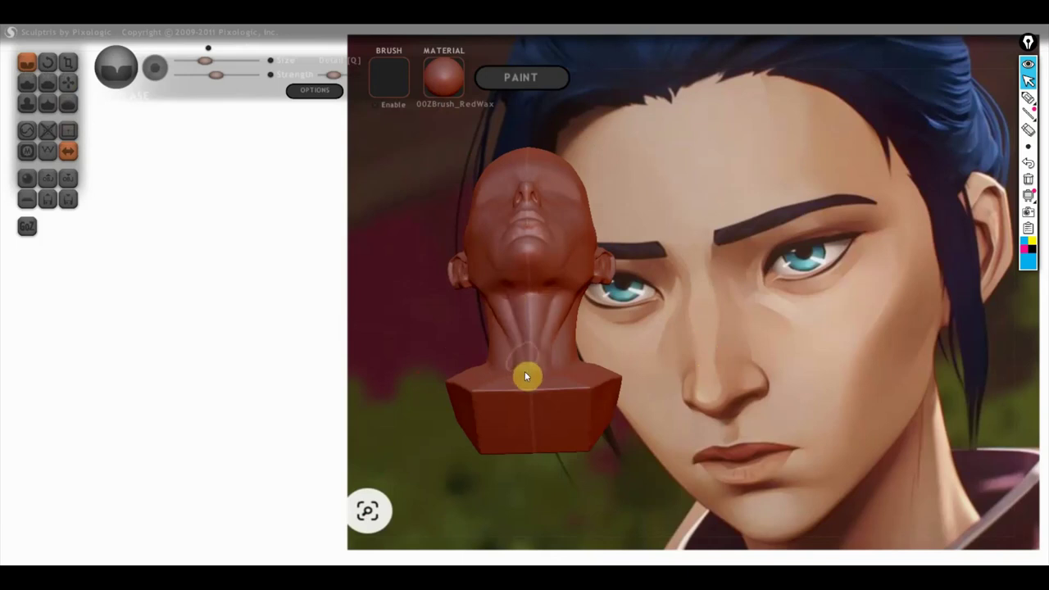
mouse_move(526, 384)
right_down()
mouse_move(708, 433)
mouse_move(574, 435)
mouse_move(532, 366)
right_up()
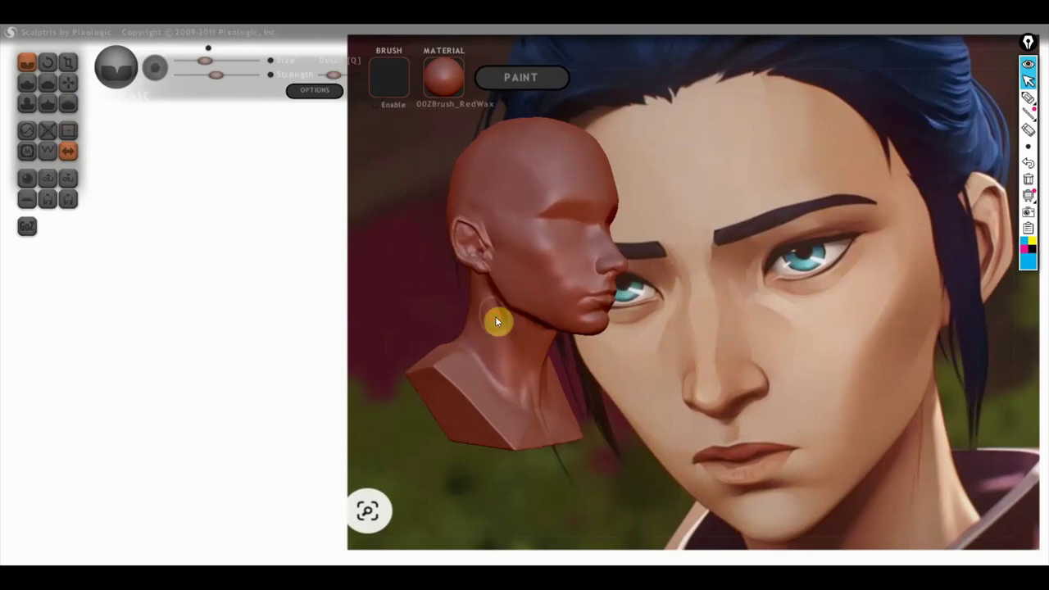
right_drag(546, 395, 480, 358)
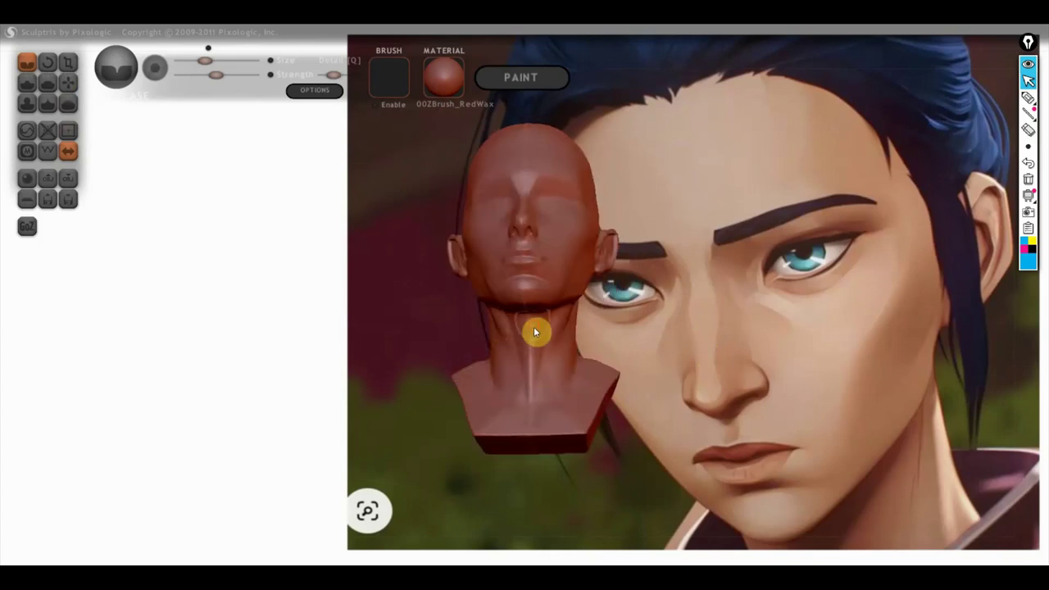
mouse_move(542, 414)
right_down()
mouse_move(539, 341)
mouse_move(493, 371)
right_up()
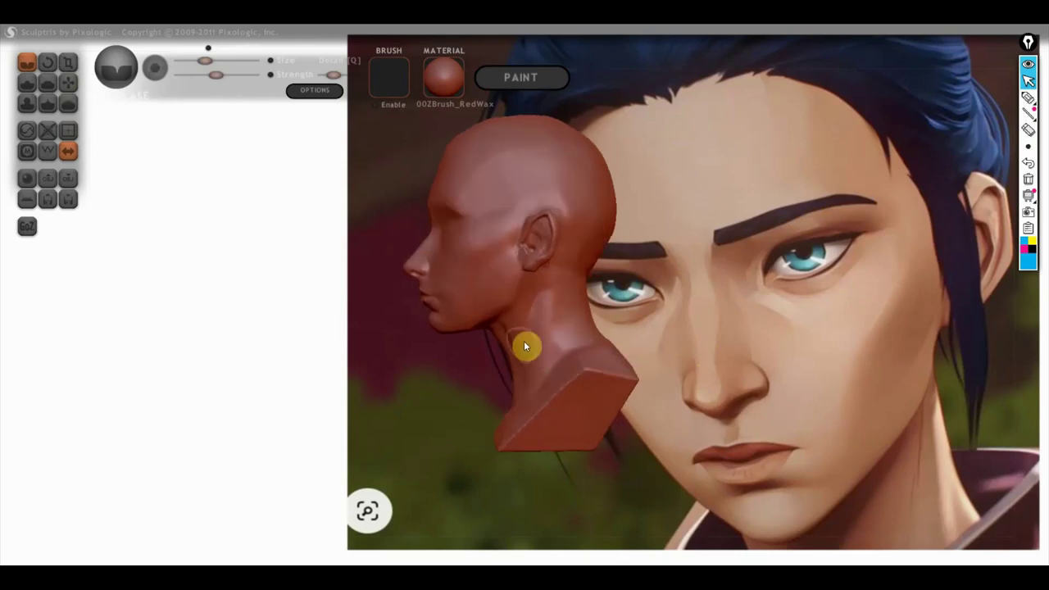
right_drag(562, 335, 779, 358)
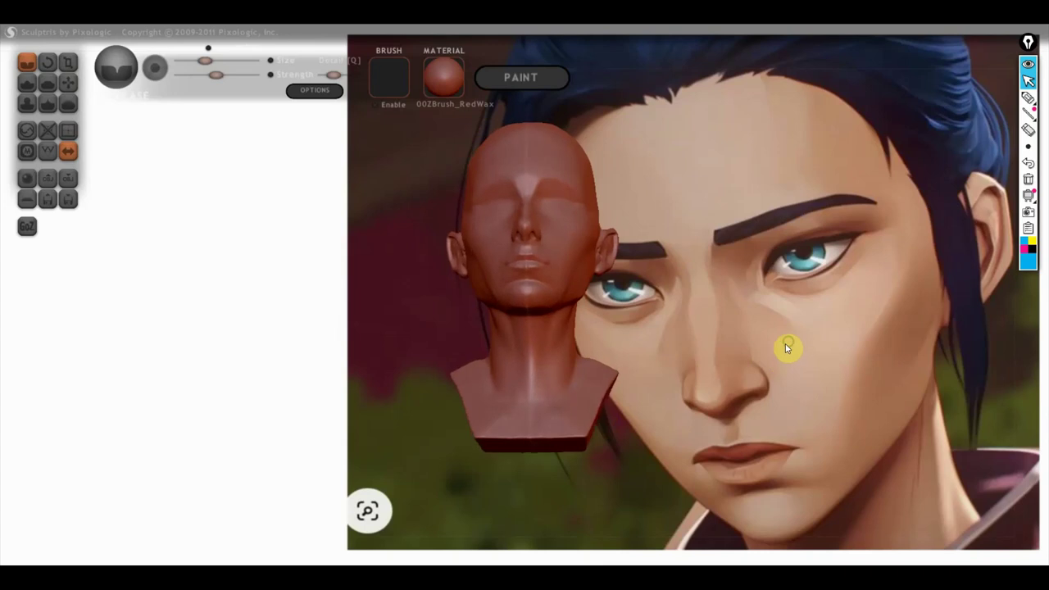
click(1028, 97)
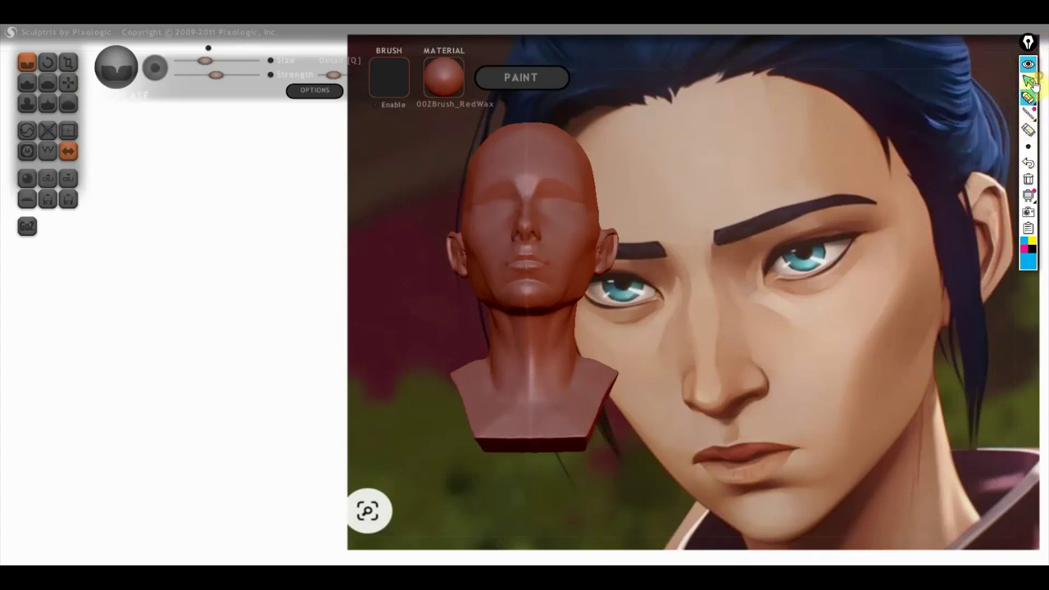
- Turn the head to a three-quarter profile and re-enable the annotation pen
click(1028, 80)
mouse_move(848, 164)
mouse_down()
mouse_move(716, 260)
mouse_move(757, 269)
mouse_move(761, 210)
mouse_up()
scroll(757, 269, up, 3)
scroll(796, 187, up, 2)
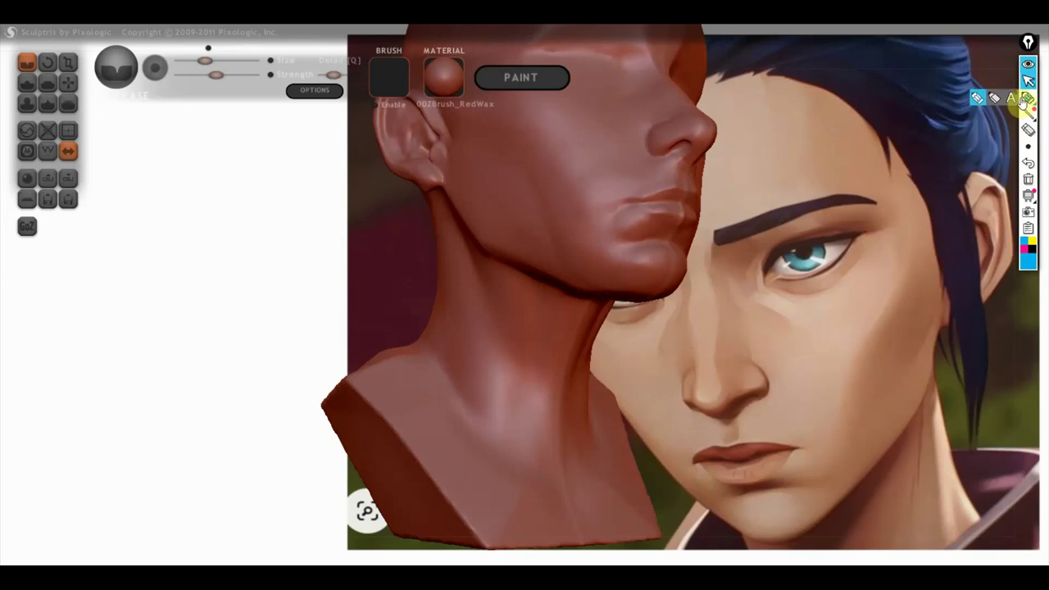
click(1028, 98)
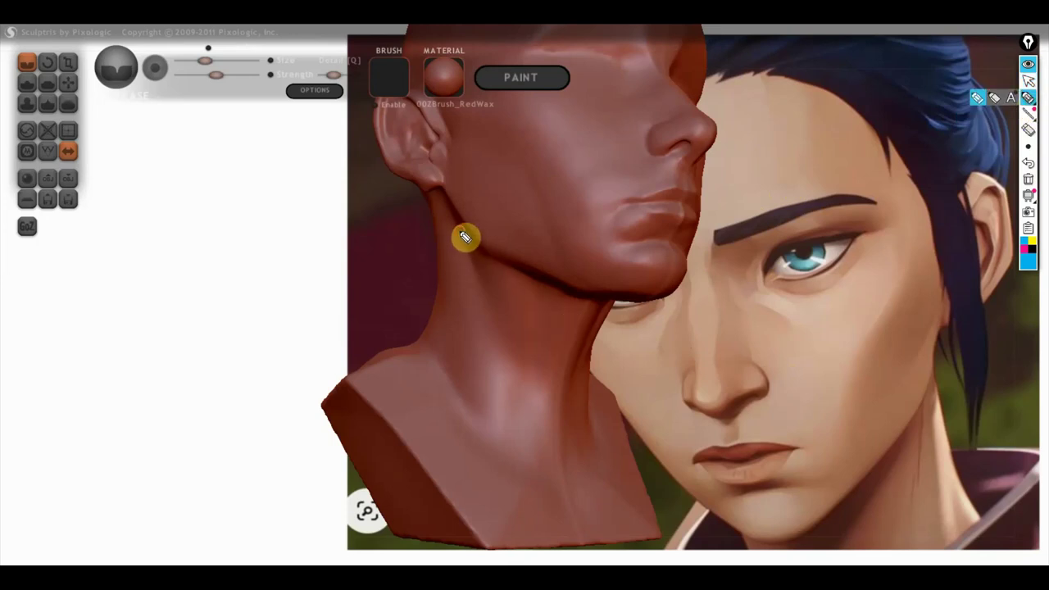
- Draw blue guide lines down the side of the neck along the muscle
drag(460, 232, 534, 466)
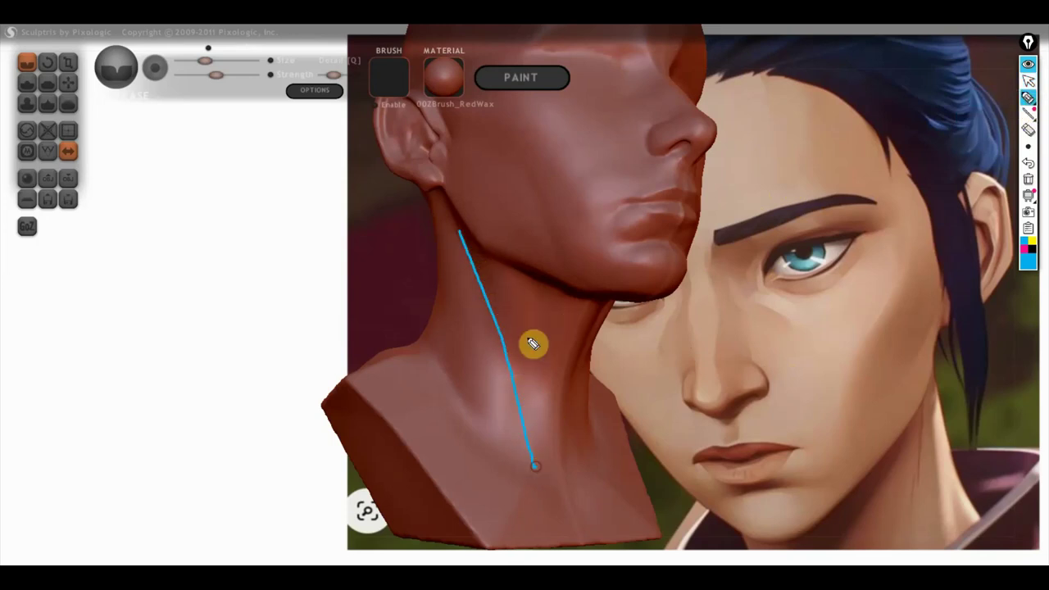
mouse_move(494, 261)
mouse_down()
mouse_move(541, 359)
mouse_move(558, 434)
mouse_up()
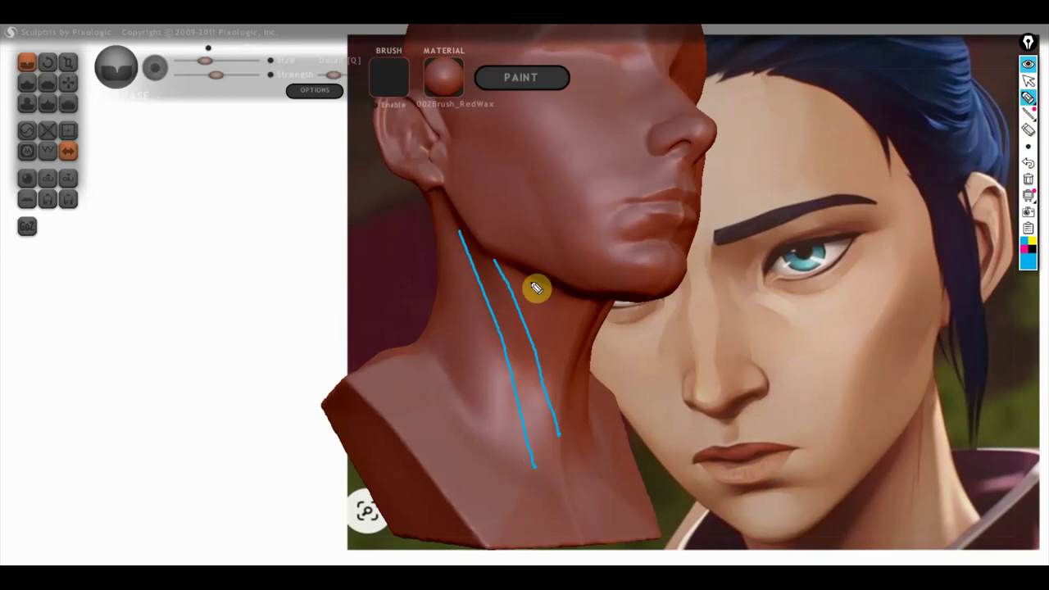
mouse_move(539, 280)
mouse_down()
mouse_move(541, 425)
mouse_move(498, 424)
mouse_up()
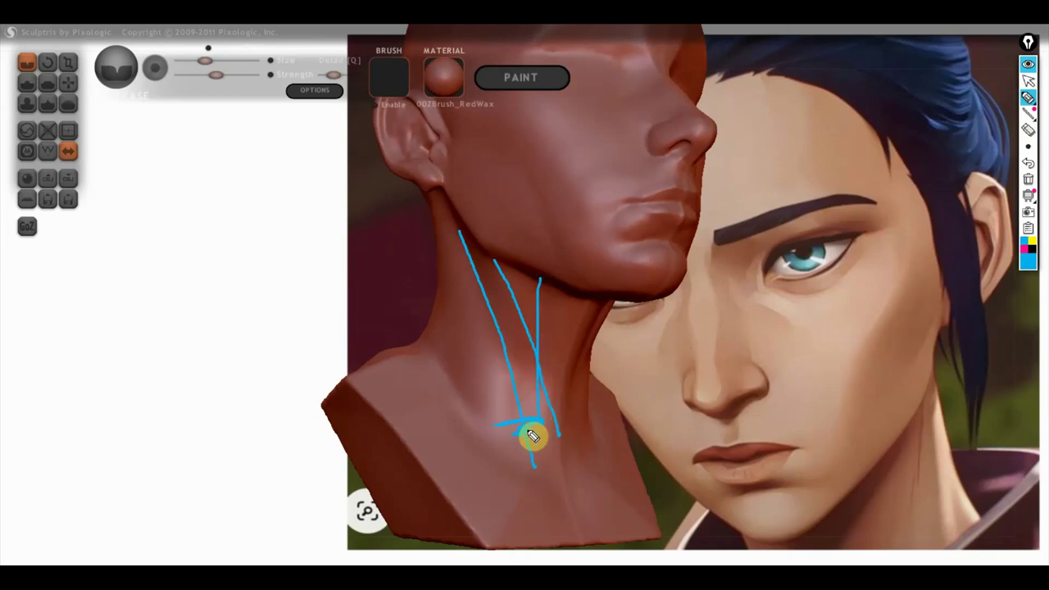
drag(536, 288, 545, 392)
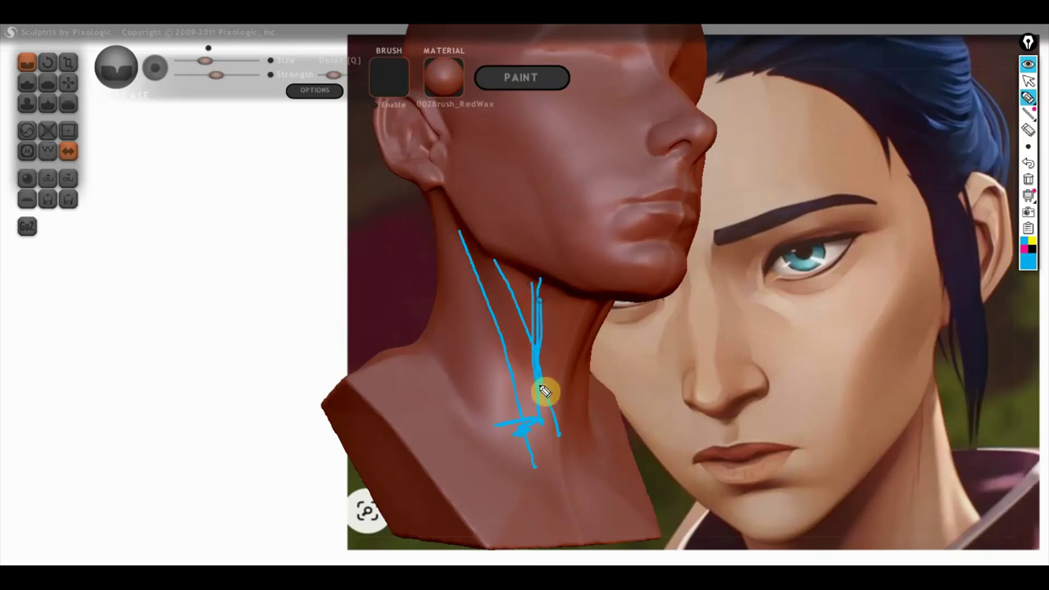
drag(484, 267, 532, 433)
drag(497, 315, 503, 350)
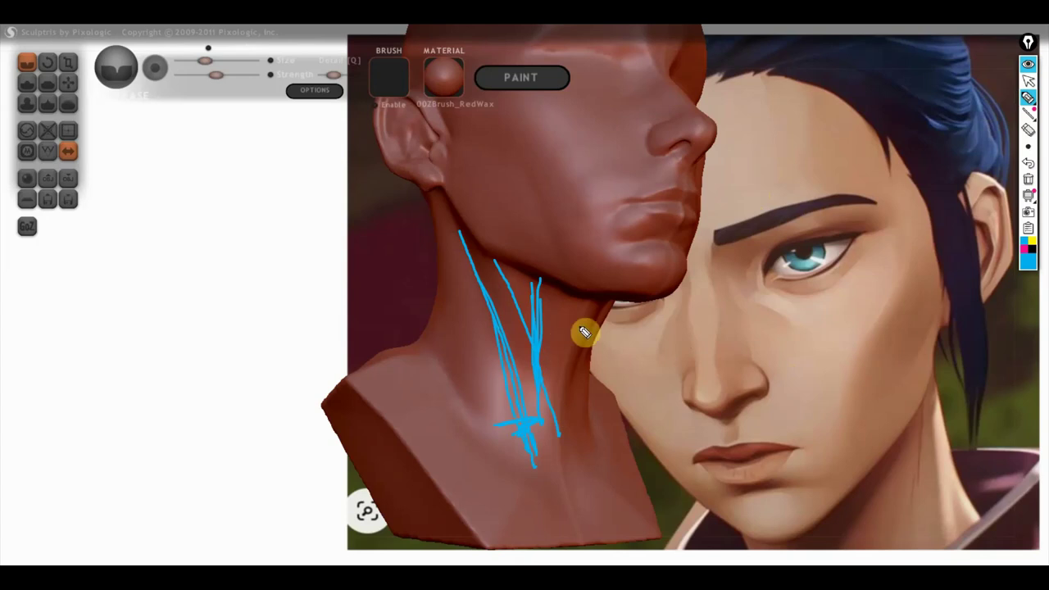
- Mark lines under the jaw and lower neck, then exit and clear the annotations
drag(541, 334, 592, 355)
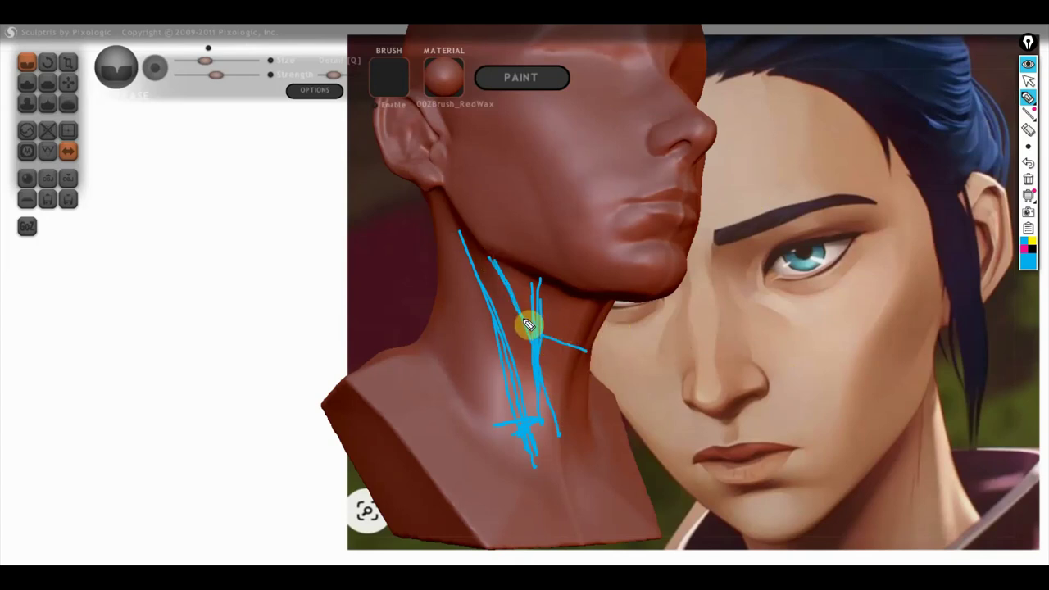
drag(590, 289, 524, 305)
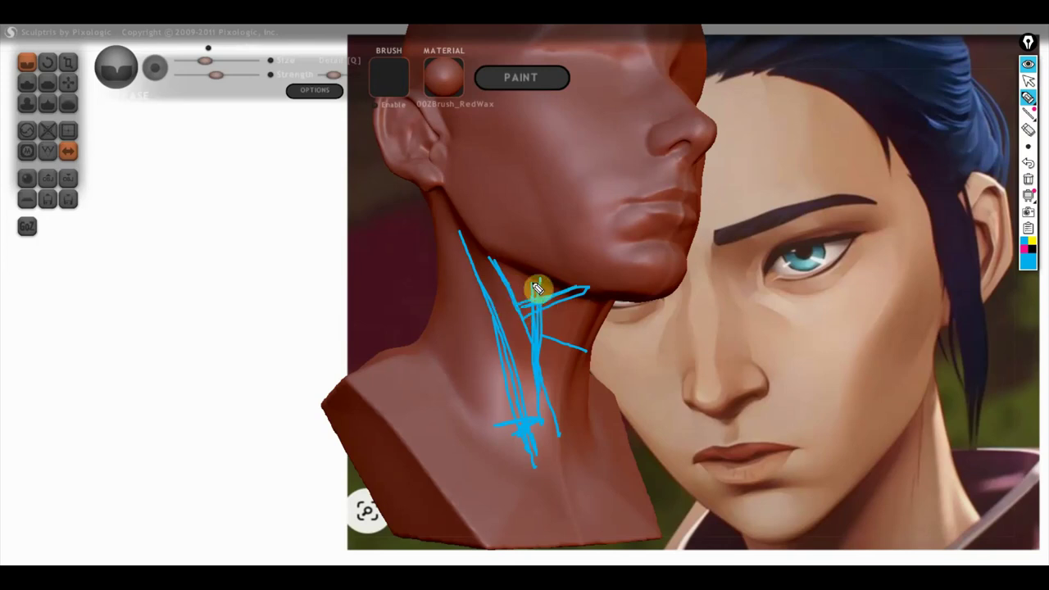
mouse_move(545, 286)
mouse_down()
mouse_move(508, 292)
mouse_move(486, 258)
mouse_move(494, 295)
mouse_move(511, 300)
mouse_up()
drag(510, 390, 548, 473)
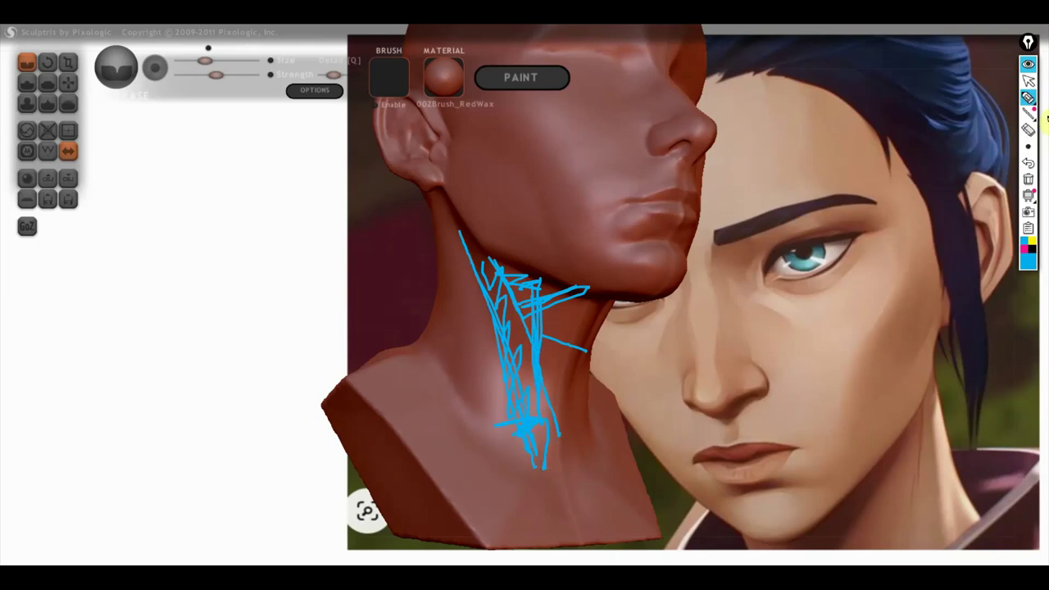
click(1028, 79)
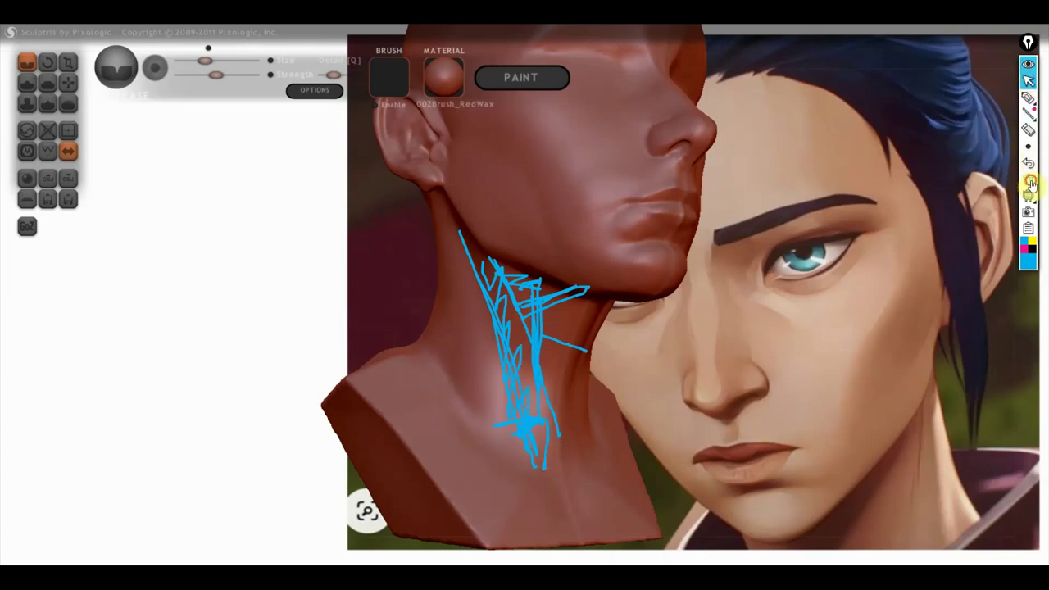
click(1029, 178)
- Select the Grab tool and orbit the bust from the back round to its left profile
mouse_move(797, 279)
mouse_down()
mouse_move(702, 358)
mouse_move(625, 368)
mouse_up()
click(69, 83)
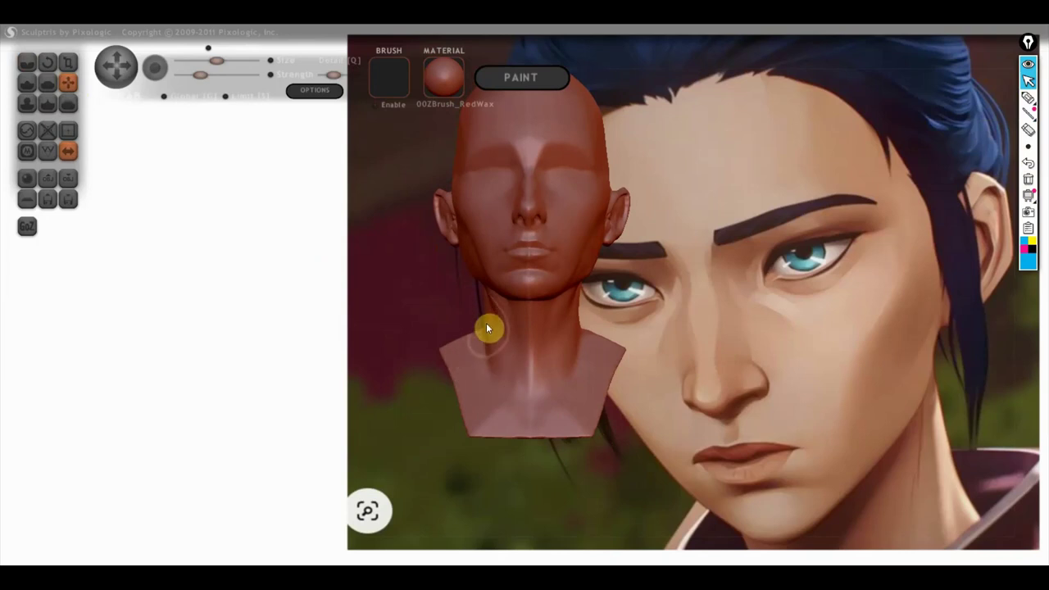
drag(639, 338, 470, 318)
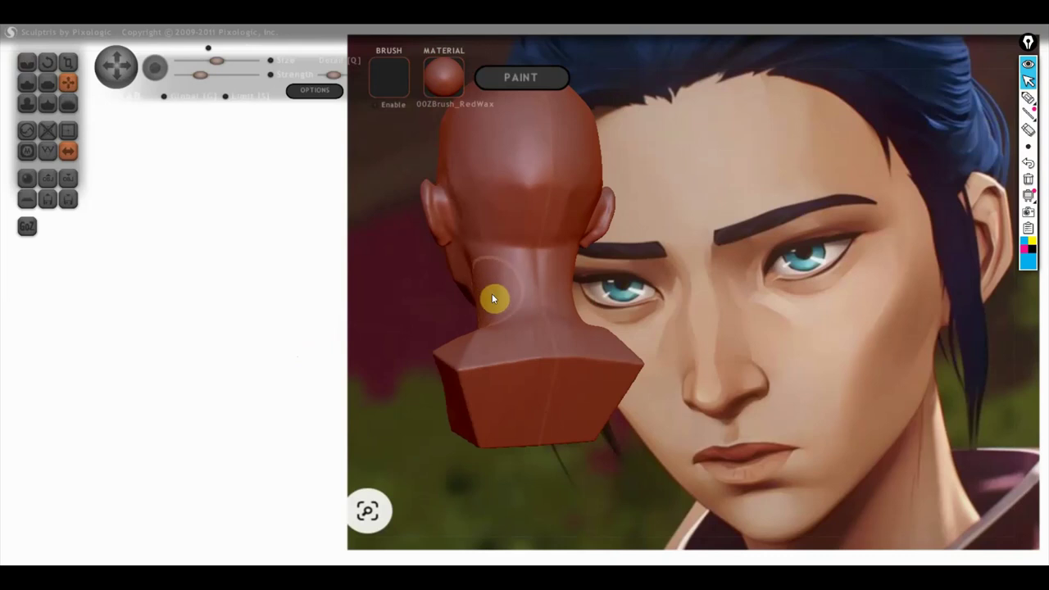
drag(492, 294, 467, 347)
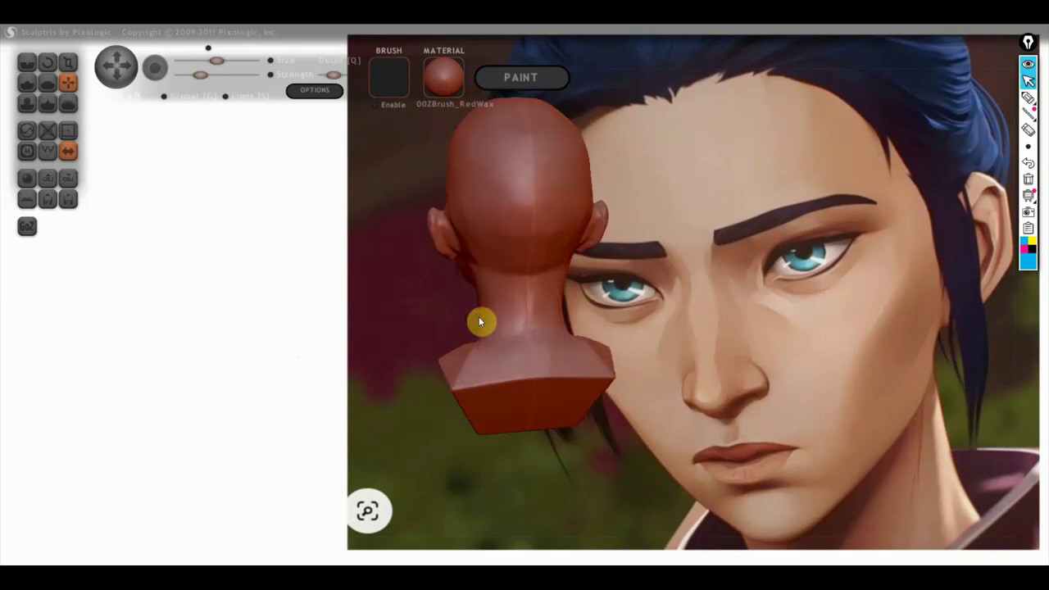
scroll(462, 360, down, 3)
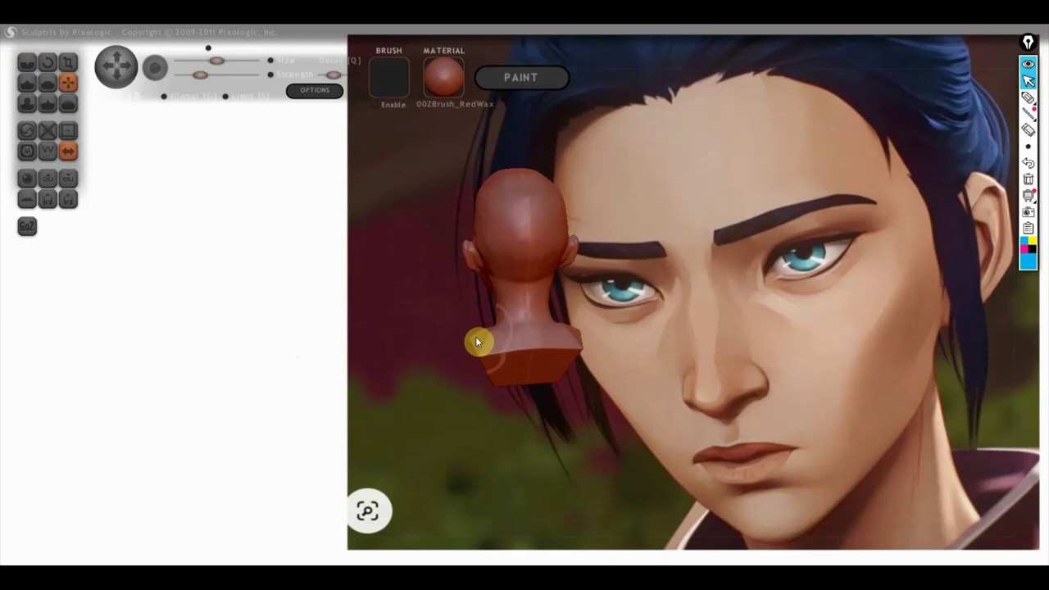
mouse_move(490, 362)
mouse_down()
mouse_move(696, 358)
mouse_move(576, 339)
mouse_up()
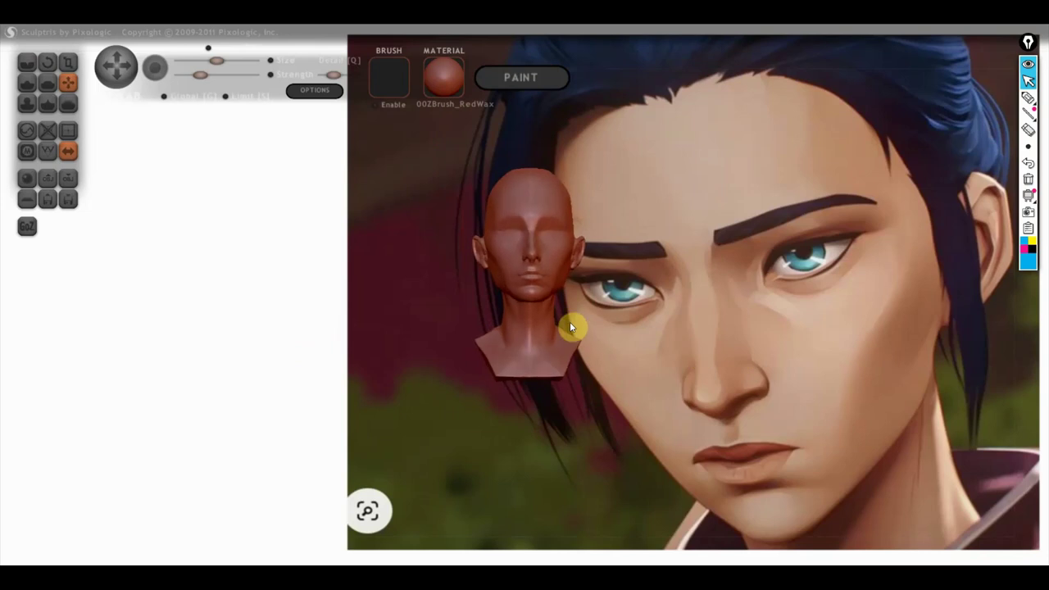
- Zoom in and pull the shoulder edge outward on both sides where the neck meets it
scroll(585, 332, up, 2)
scroll(596, 344, up, 2)
scroll(610, 359, up, 1)
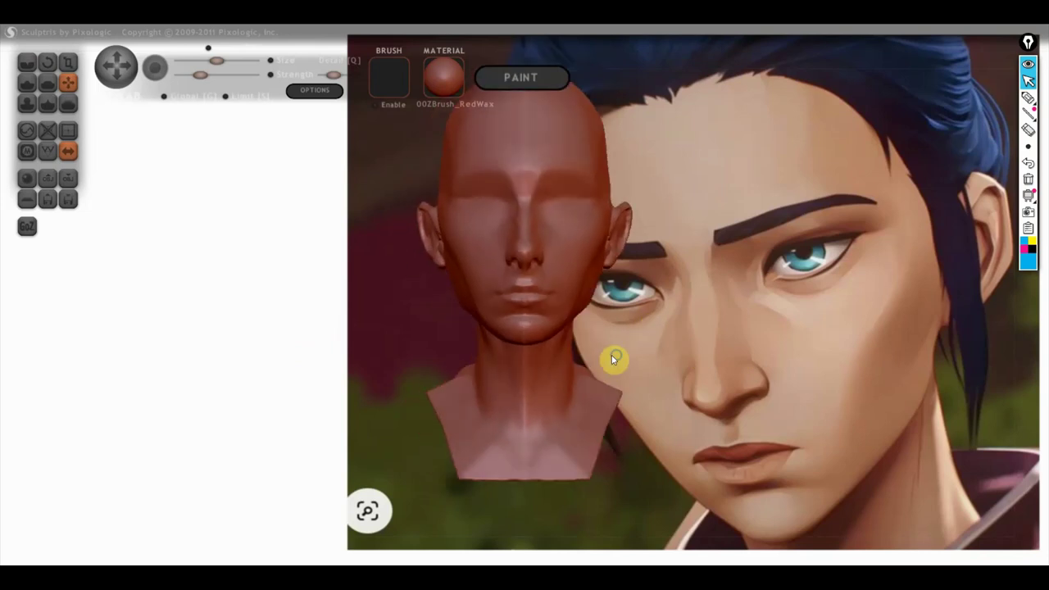
scroll(633, 349, up, 1)
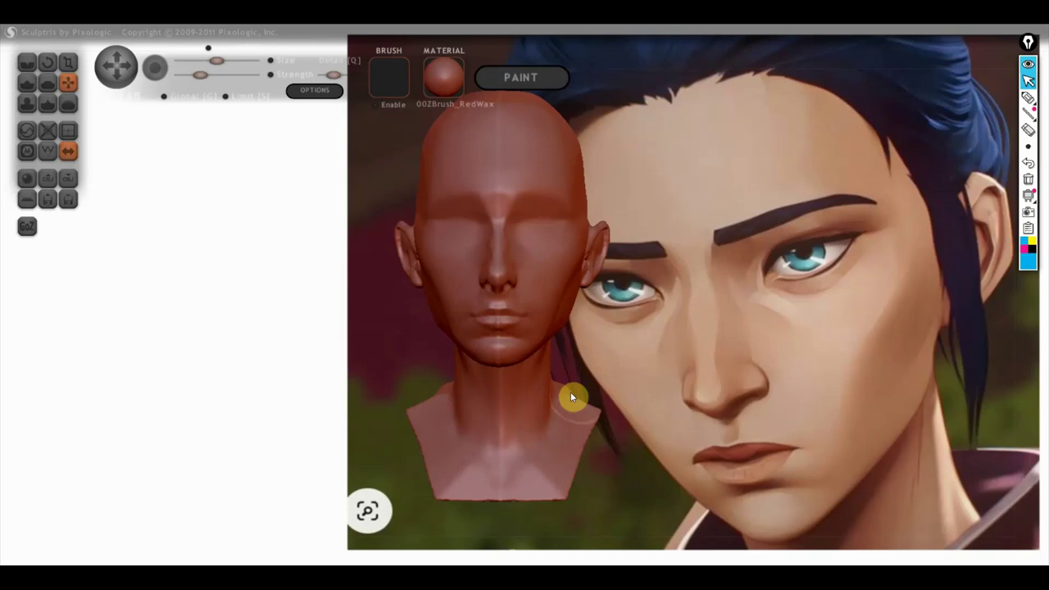
mouse_move(596, 442)
mouse_down()
mouse_move(609, 438)
mouse_move(616, 408)
mouse_up()
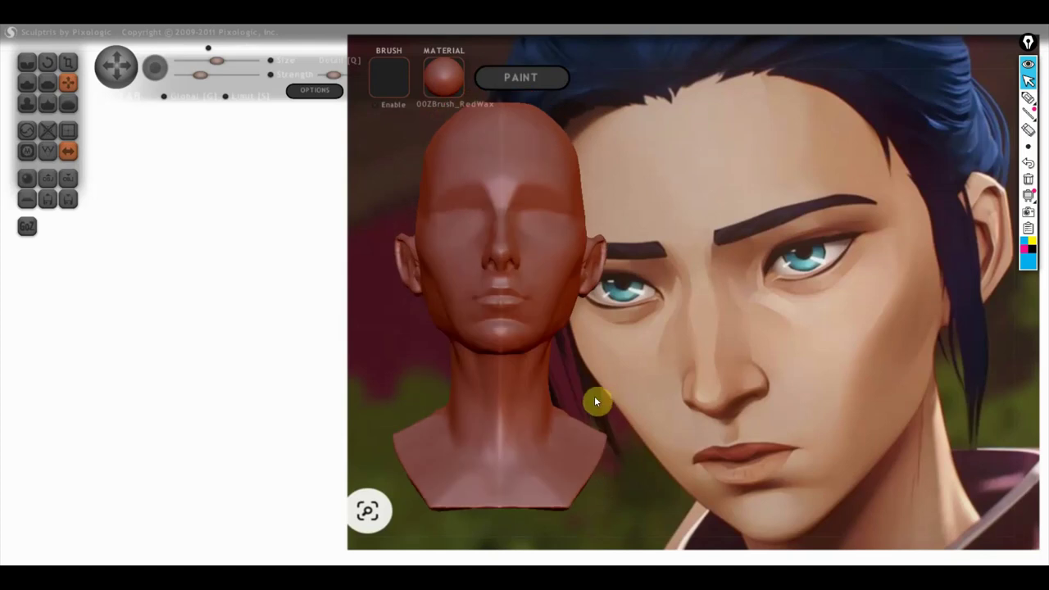
click(27, 63)
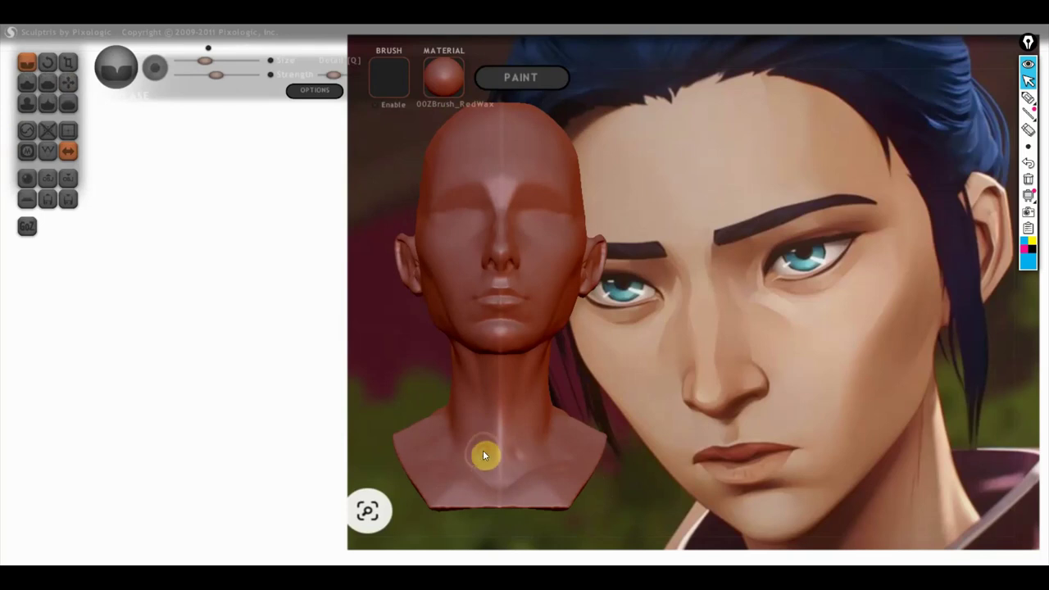
right_drag(480, 465, 612, 467)
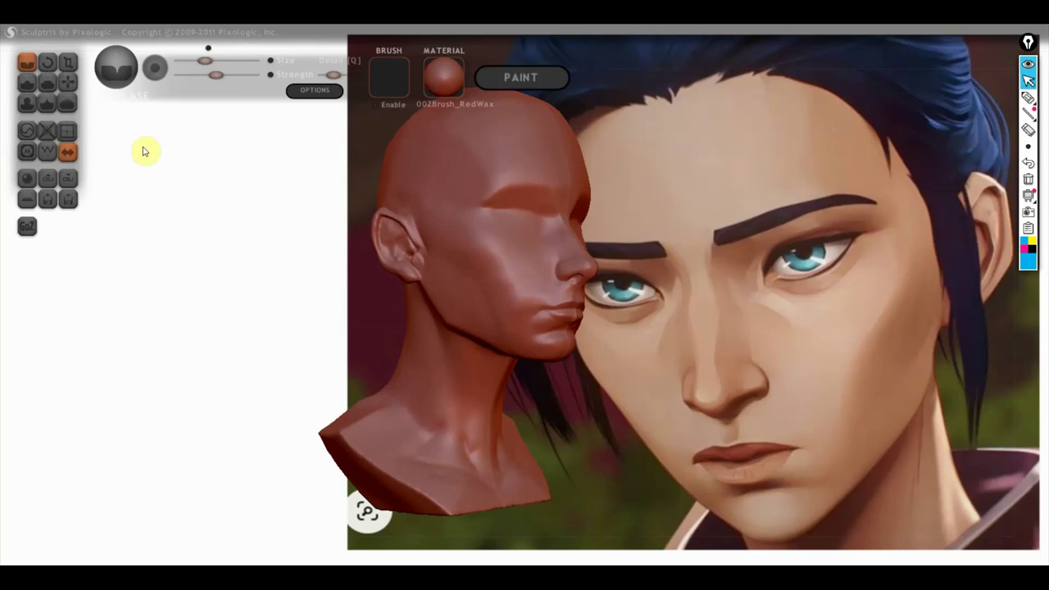
- Try a different brush and zoom around the bust, turning it from profile toward the front
click(27, 83)
scroll(426, 469, up, 3)
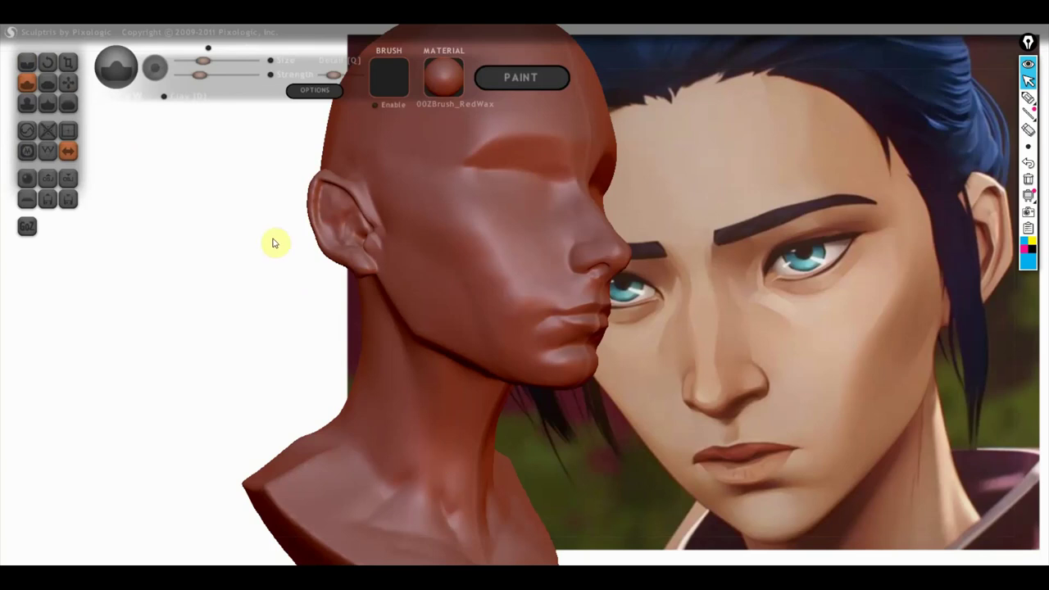
scroll(396, 445, down, 2)
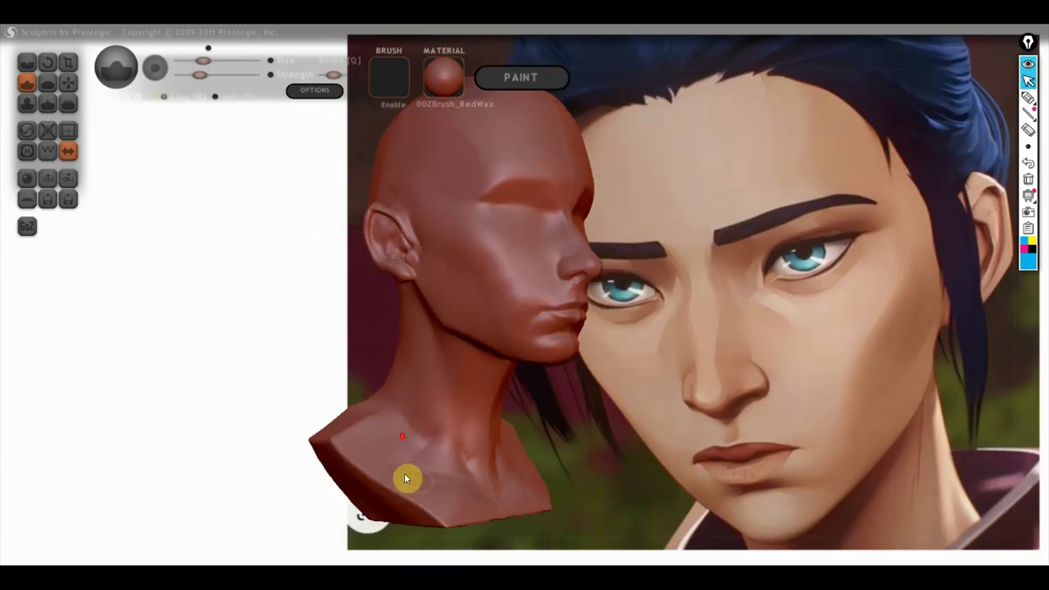
scroll(443, 442, down, 2)
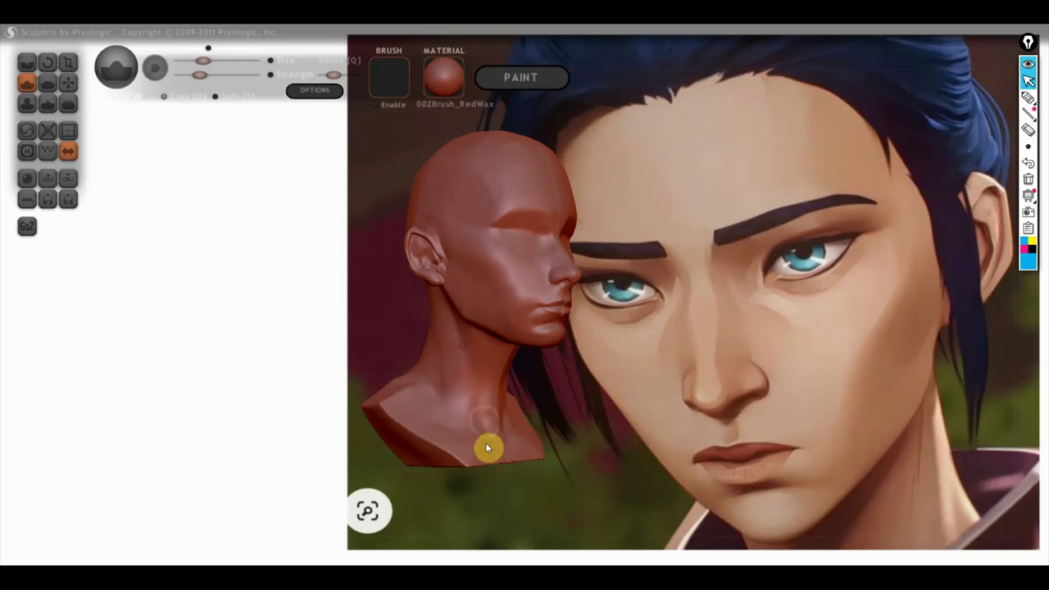
mouse_move(483, 407)
right_down()
mouse_move(533, 459)
mouse_move(445, 451)
right_up()
right_drag(580, 431, 516, 392)
scroll(508, 364, up, 3)
scroll(525, 342, up, 1)
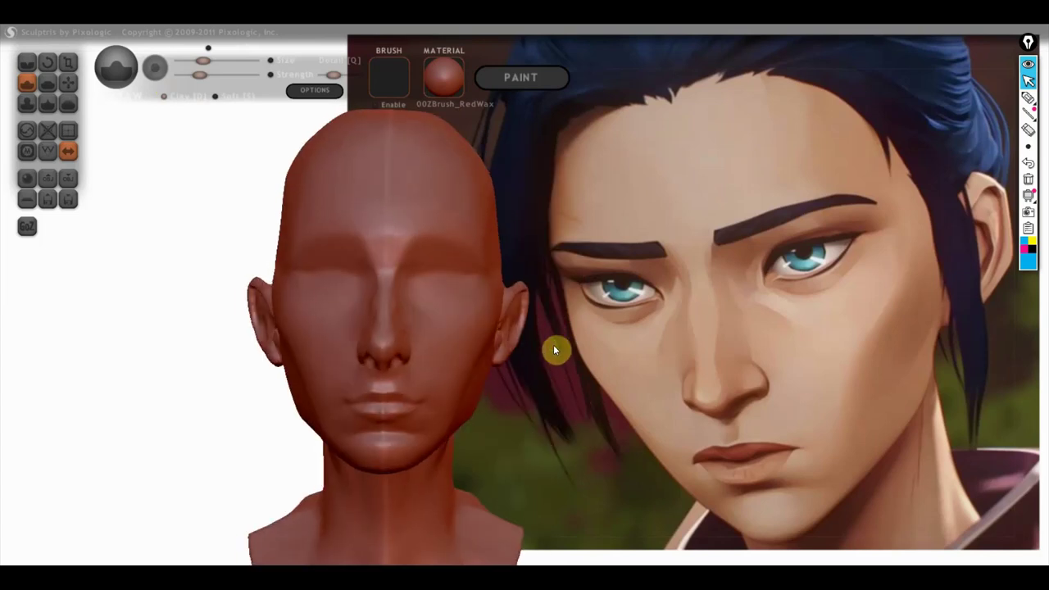
- Turn the head back to a straight front view and select the Crease tool
mouse_move(572, 371)
right_down()
mouse_move(565, 357)
mouse_move(452, 333)
mouse_move(403, 339)
right_up()
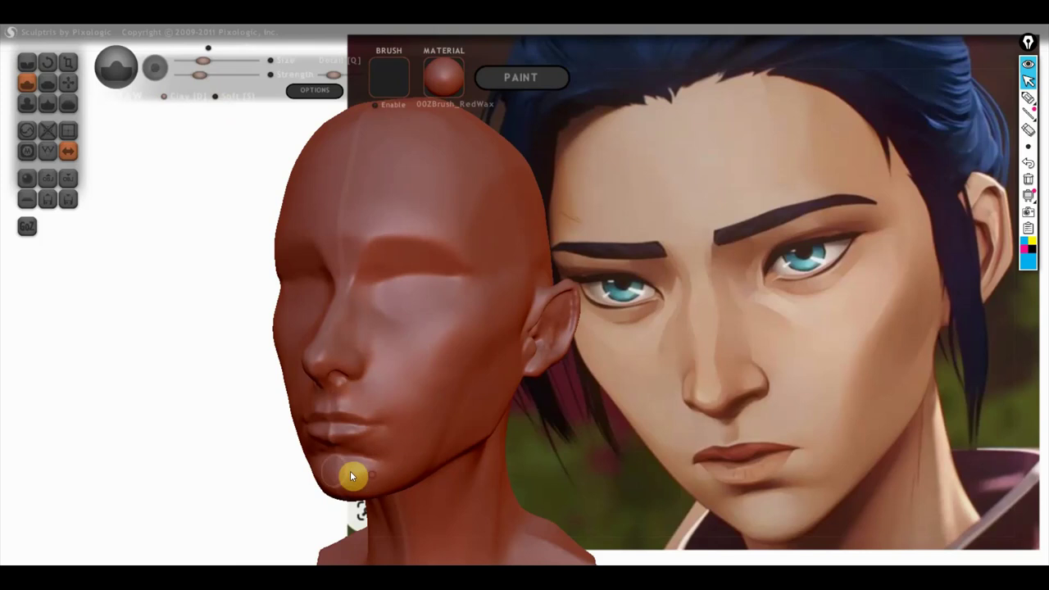
mouse_move(403, 362)
right_down()
mouse_move(404, 344)
mouse_move(435, 356)
mouse_move(395, 339)
right_up()
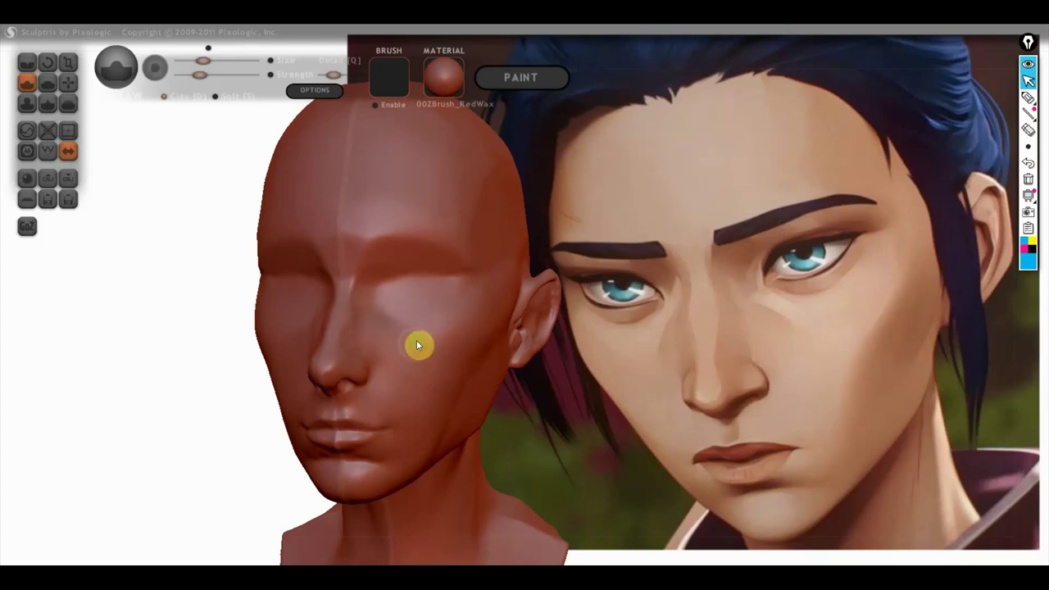
scroll(396, 364, up, 2)
mouse_move(337, 382)
right_down()
mouse_move(443, 309)
mouse_move(549, 346)
mouse_move(601, 348)
mouse_move(705, 326)
mouse_move(731, 307)
right_up()
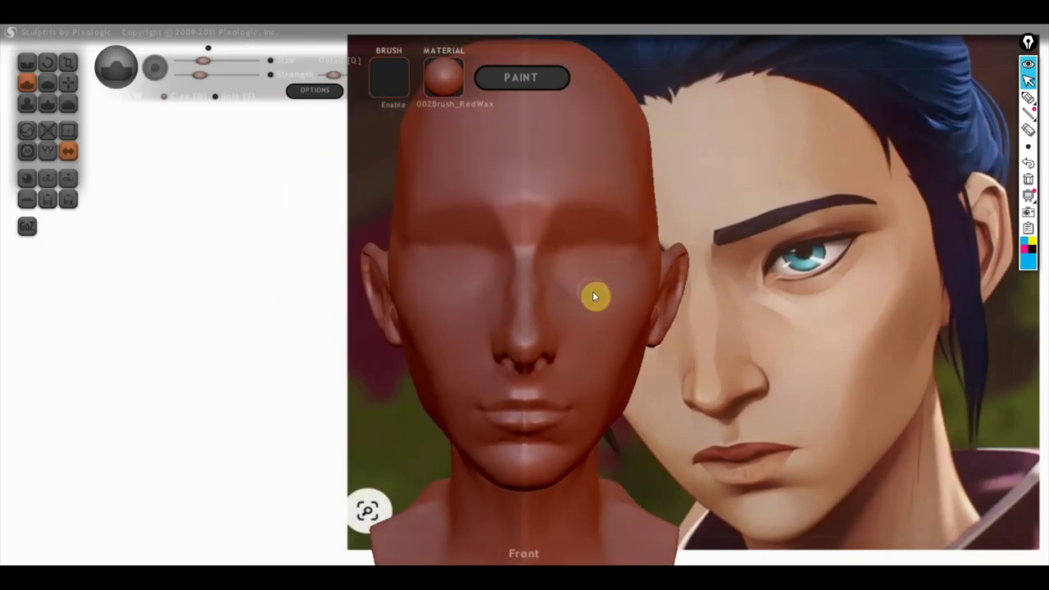
click(27, 62)
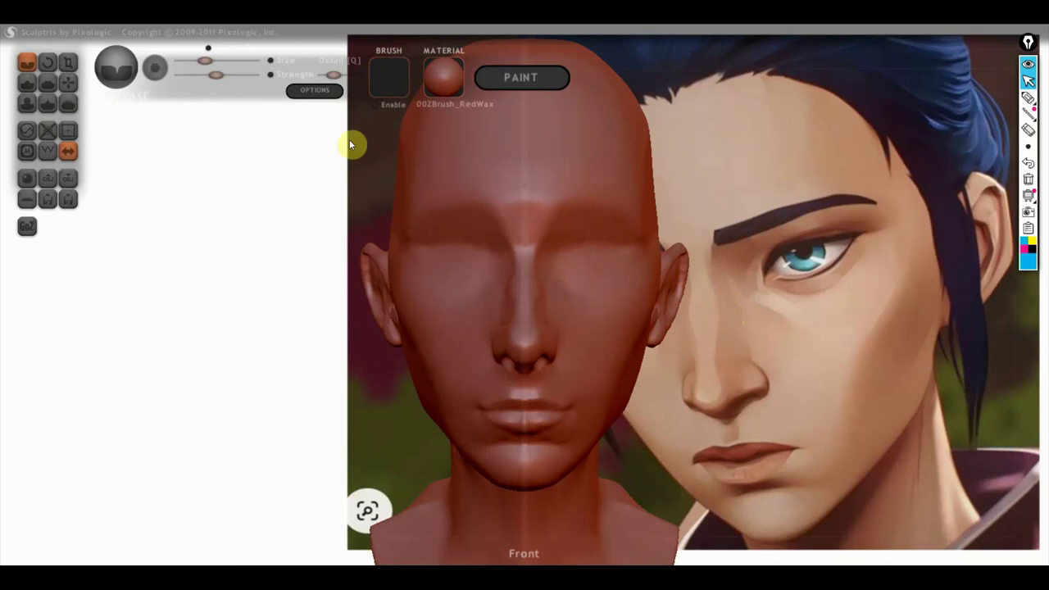
click(1029, 100)
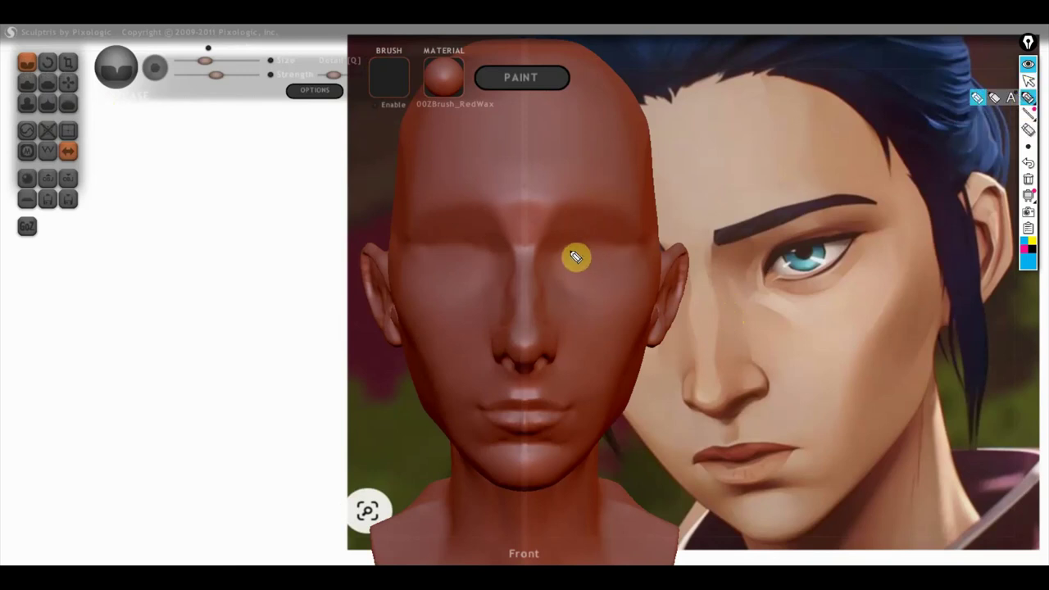
drag(537, 250, 554, 267)
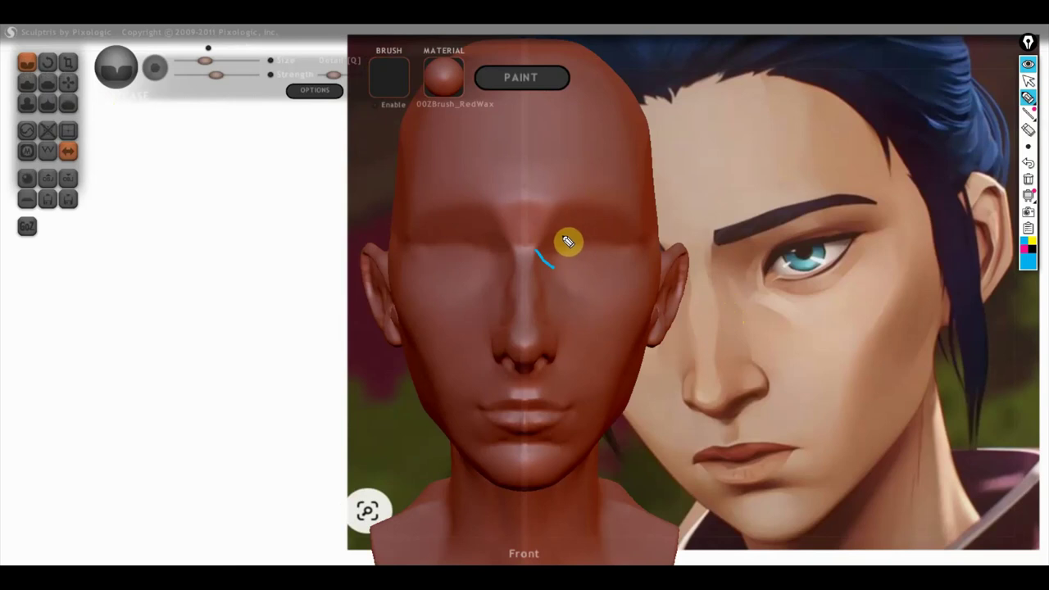
drag(562, 236, 563, 271)
drag(562, 238, 565, 283)
drag(564, 264, 636, 247)
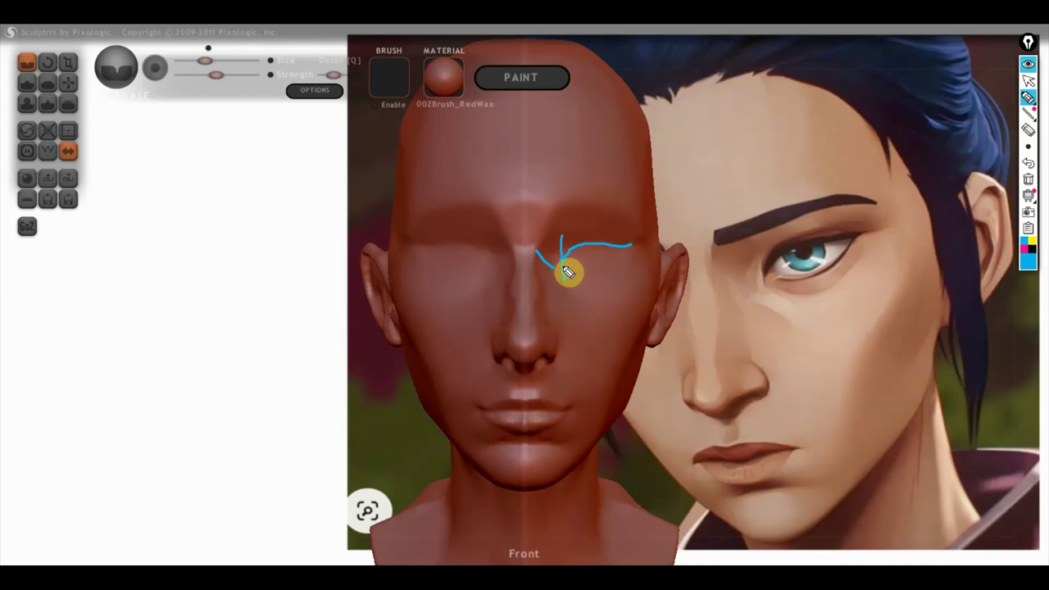
mouse_move(568, 273)
mouse_down()
mouse_move(611, 274)
mouse_move(674, 231)
mouse_up()
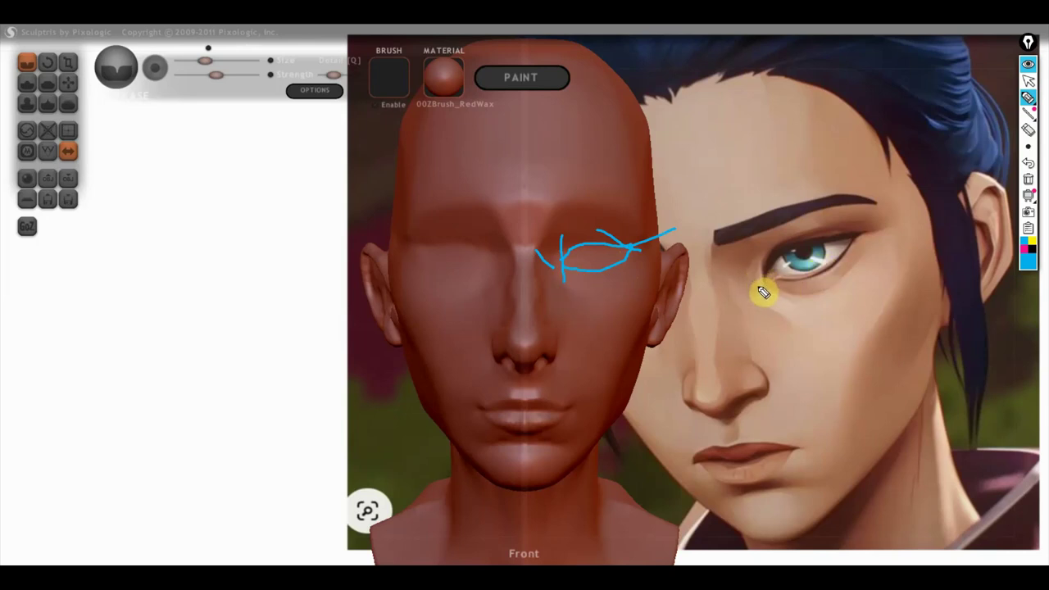
drag(766, 286, 731, 301)
drag(531, 255, 553, 269)
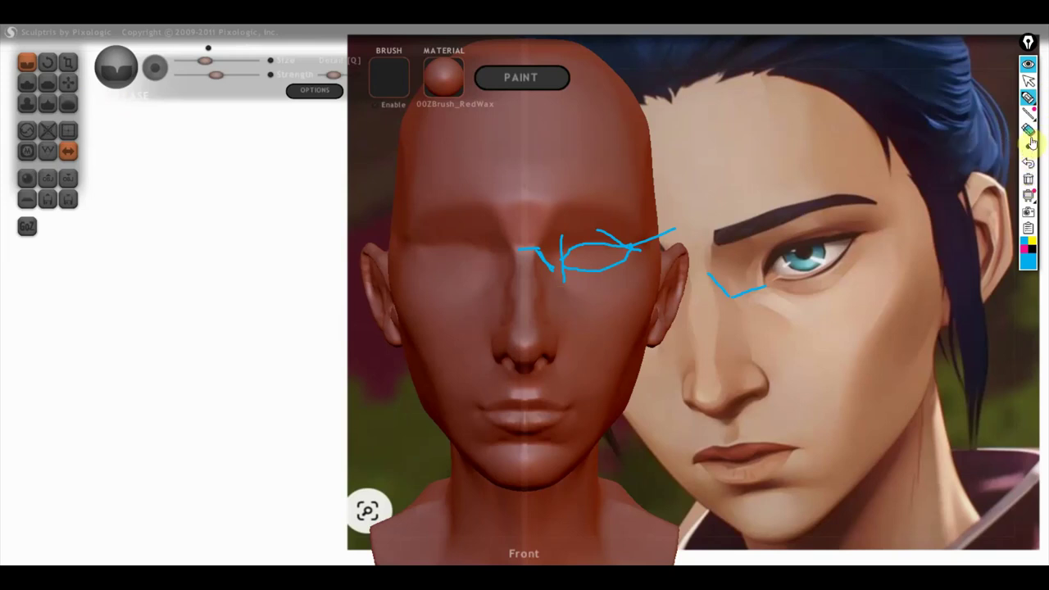
click(1027, 178)
mouse_move(1028, 98)
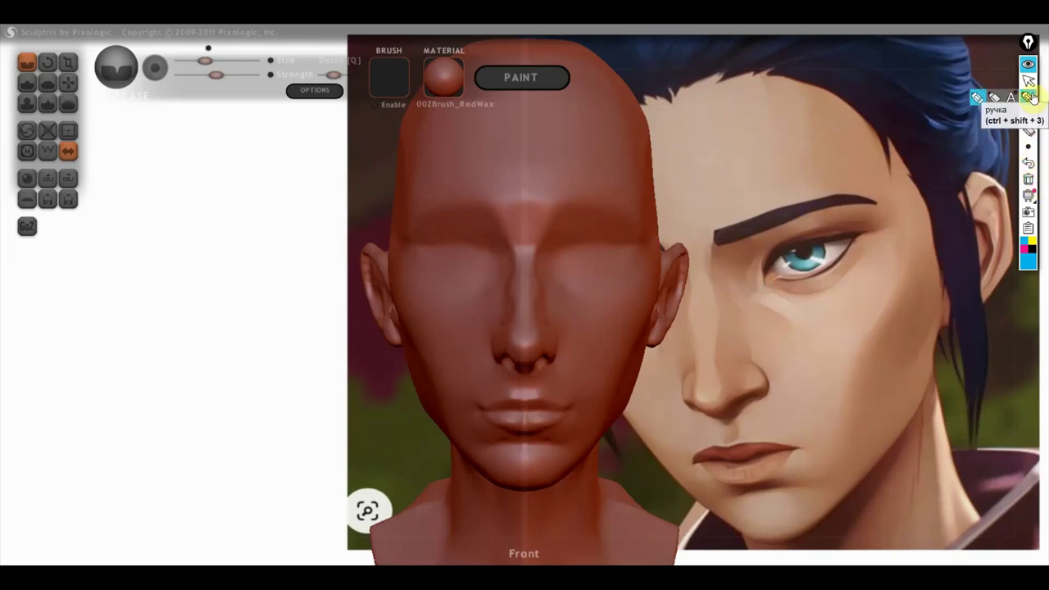
click(1028, 81)
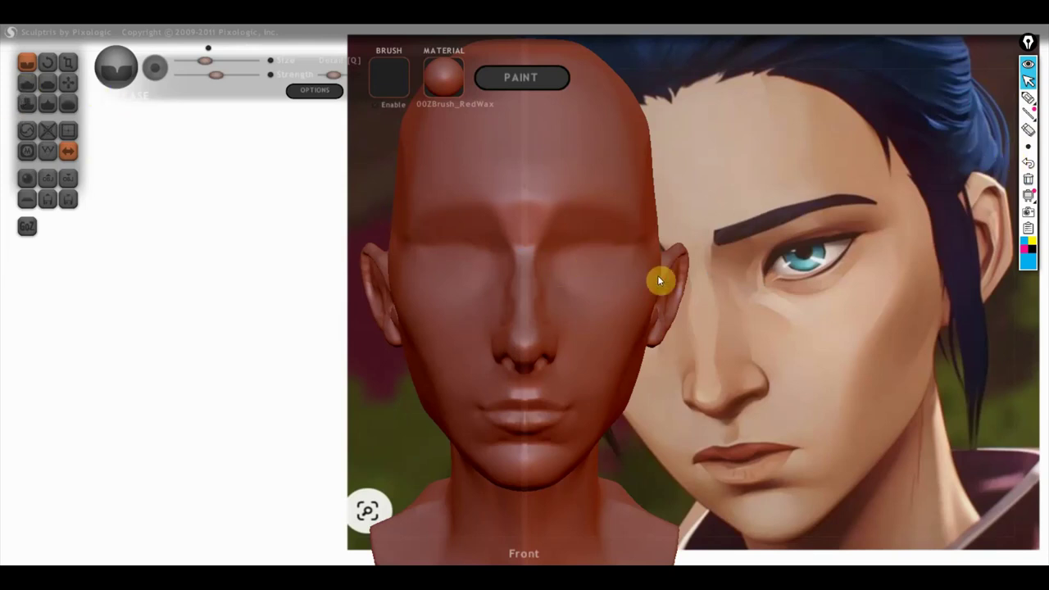
- Select the Draw brush and angle the head frontally to compare with the reference
scroll(683, 288, up, 2)
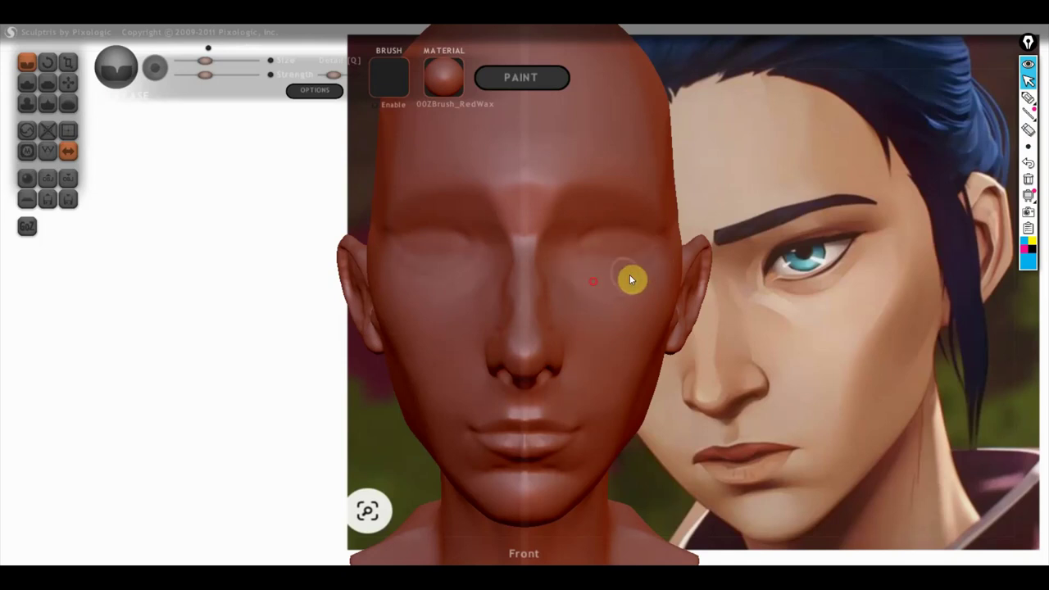
mouse_move(667, 258)
right_down()
mouse_move(525, 286)
mouse_move(574, 293)
right_up()
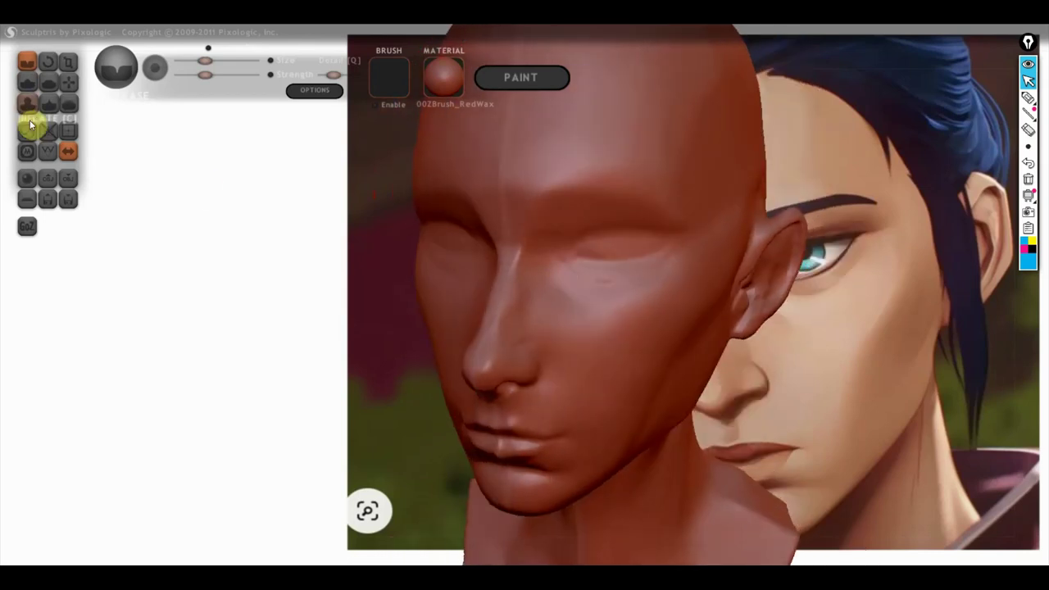
click(26, 87)
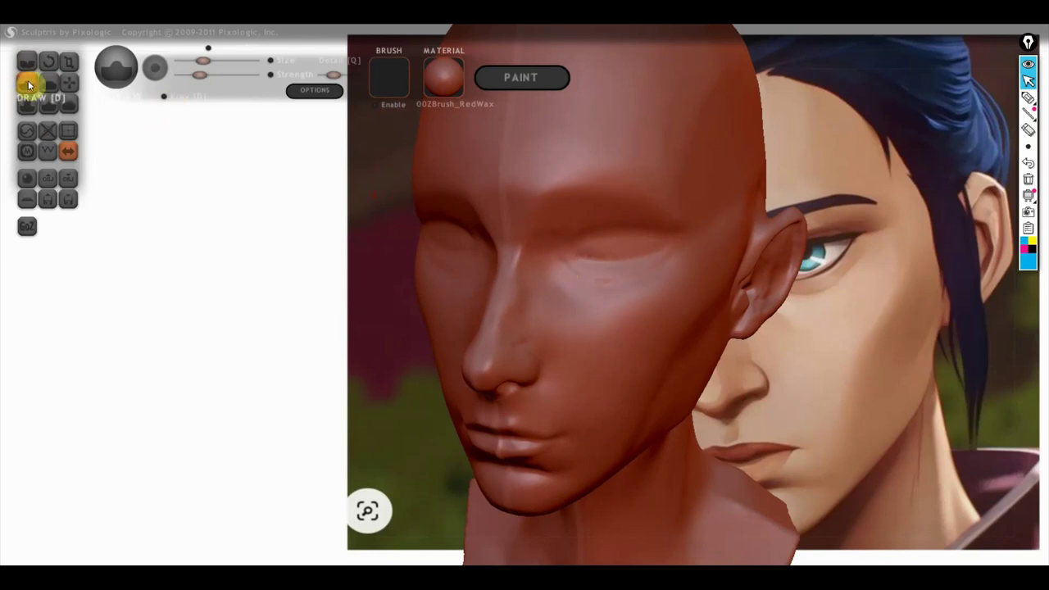
scroll(520, 307, up, 2)
scroll(625, 274, up, 2)
mouse_move(625, 275)
right_down()
mouse_move(639, 314)
mouse_move(626, 285)
right_up()
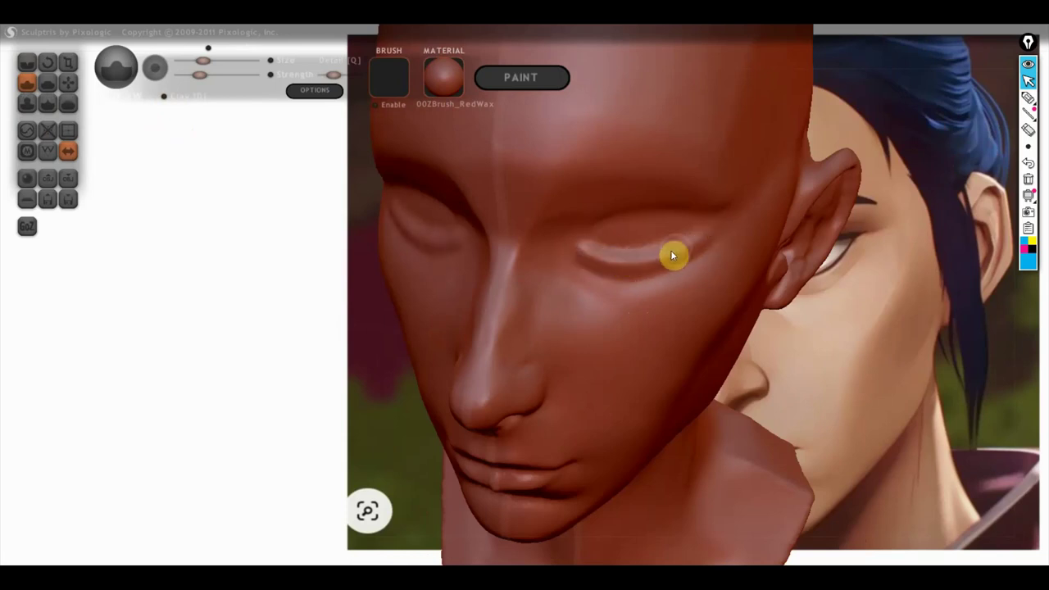
mouse_move(717, 252)
right_down()
mouse_move(796, 199)
mouse_move(754, 199)
mouse_move(761, 205)
right_up()
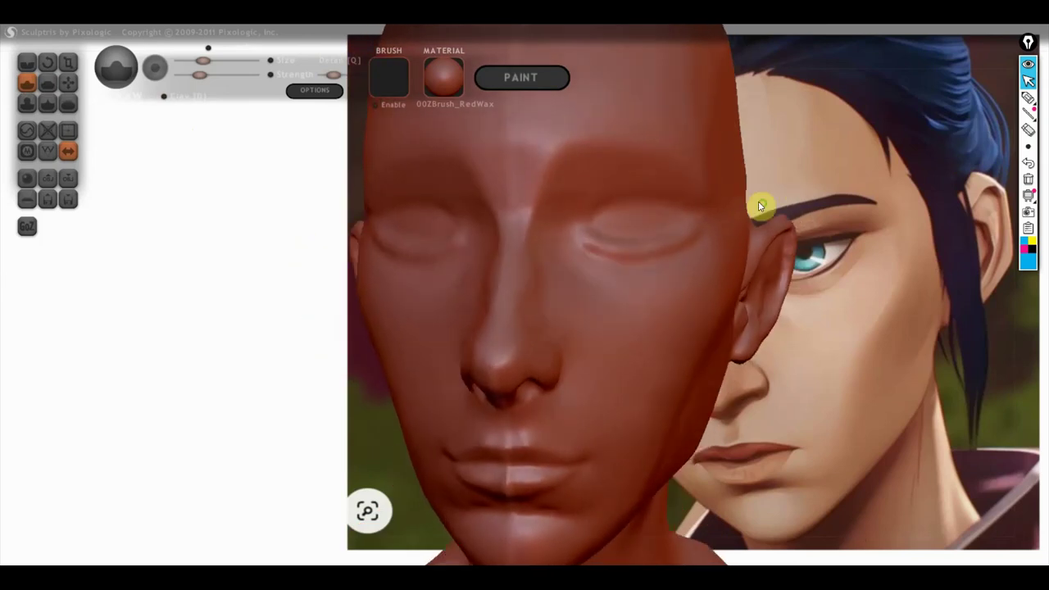
- Sculpt a sharper crease along the right upper eyelid, then check it from the front
drag(616, 249, 695, 227)
mouse_move(695, 227)
right_down()
mouse_move(672, 276)
mouse_move(631, 303)
mouse_move(581, 281)
right_up()
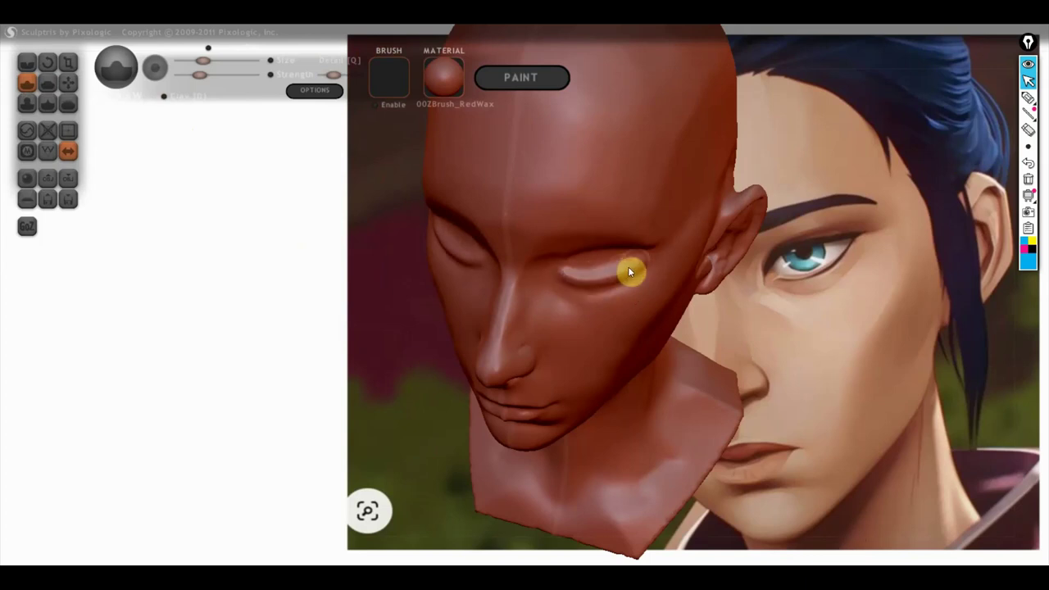
mouse_move(558, 277)
mouse_down()
mouse_move(616, 276)
mouse_move(576, 285)
mouse_up()
mouse_move(645, 292)
right_down()
mouse_move(654, 231)
mouse_move(723, 253)
right_up()
scroll(644, 220, up, 2)
scroll(644, 221, down, 2)
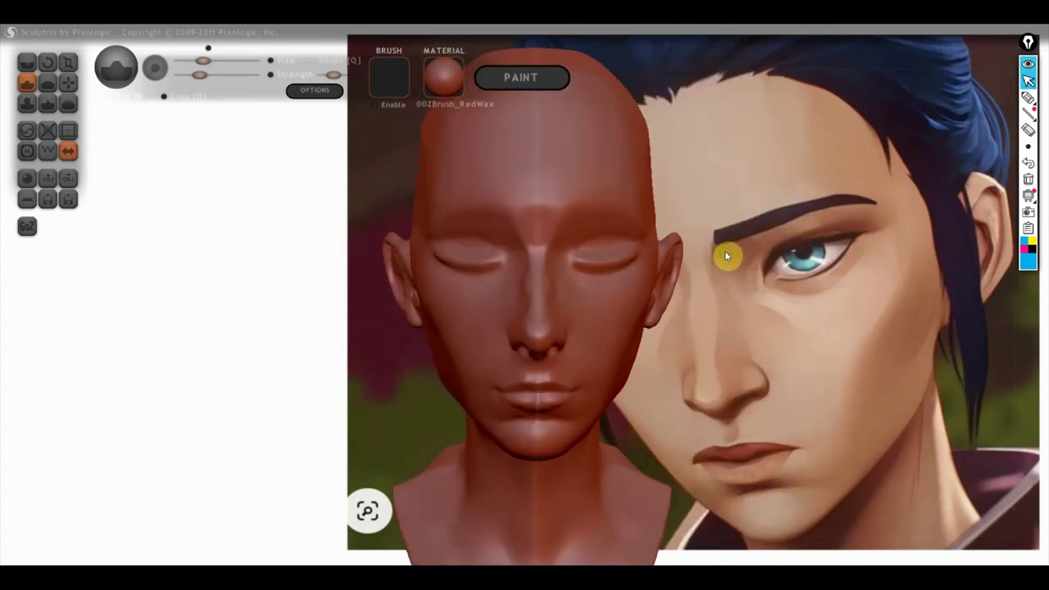
click(68, 182)
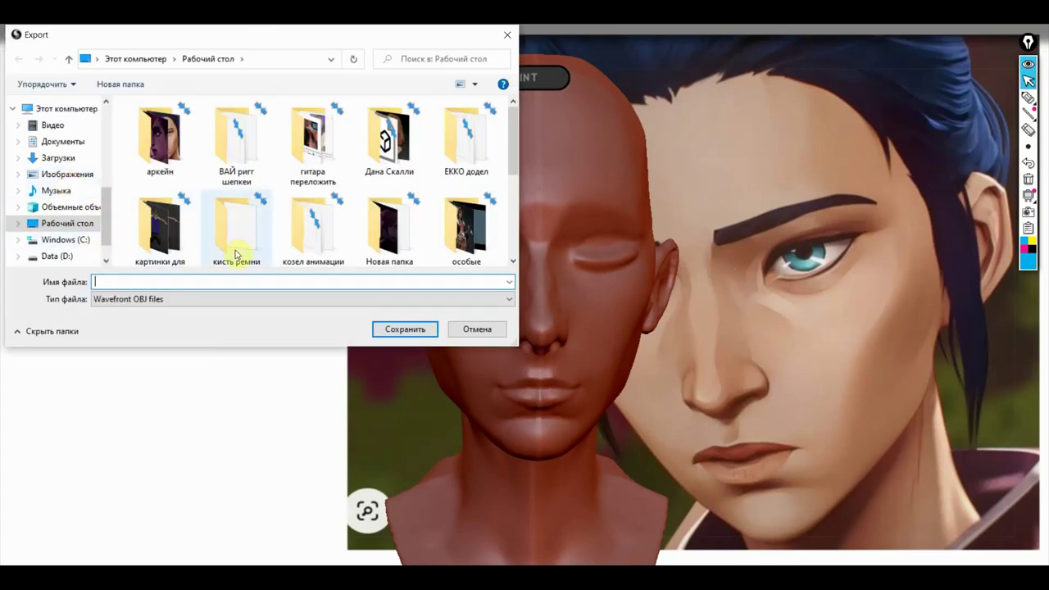
- Export the head twice as OBJ files named 'кейтлин' and 'кейтлин2'
click(136, 283)
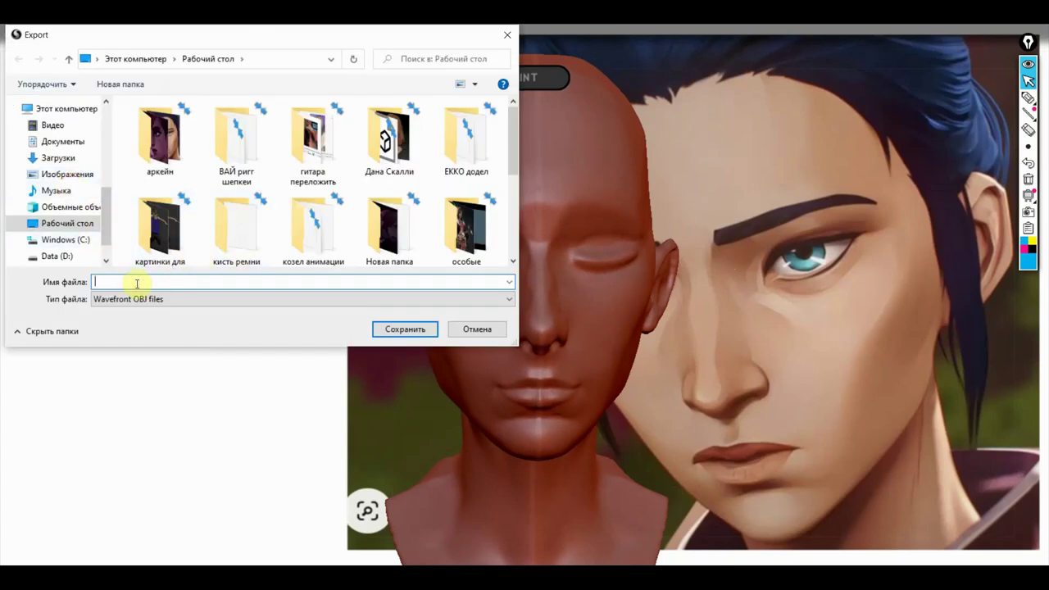
text(кейтлин)
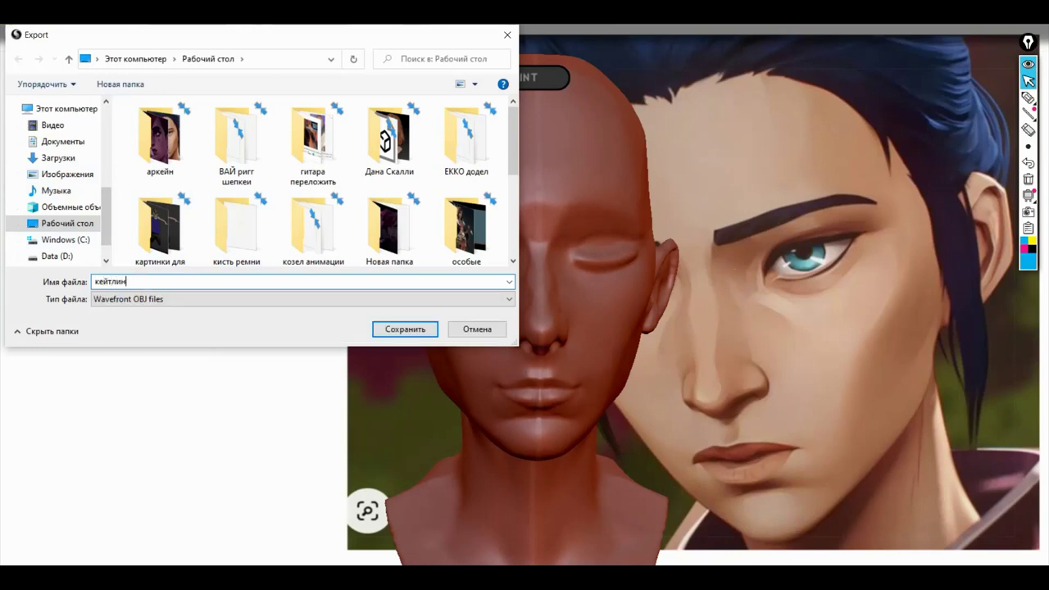
click(426, 330)
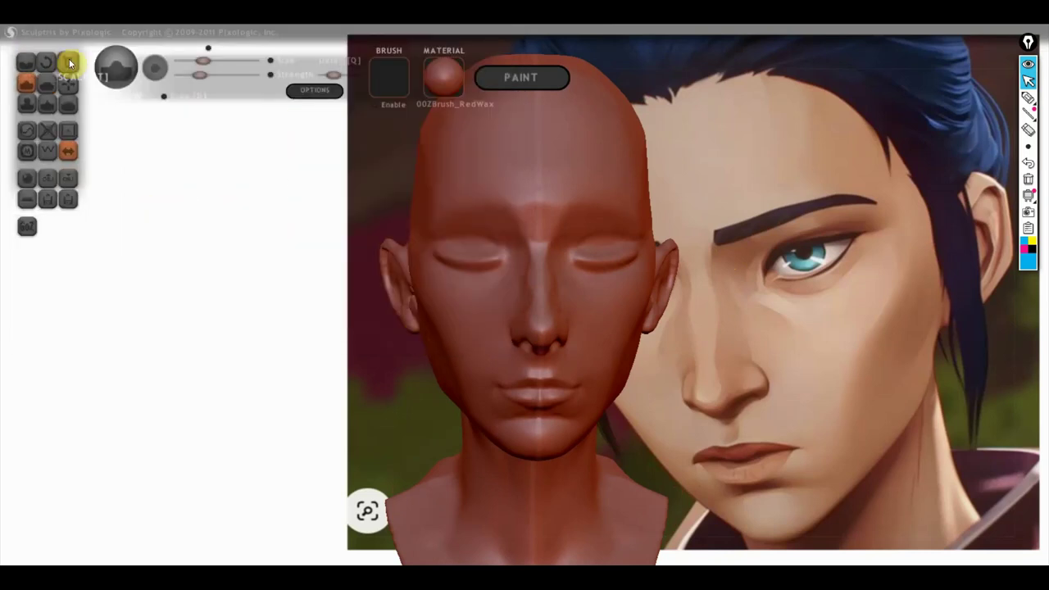
click(70, 179)
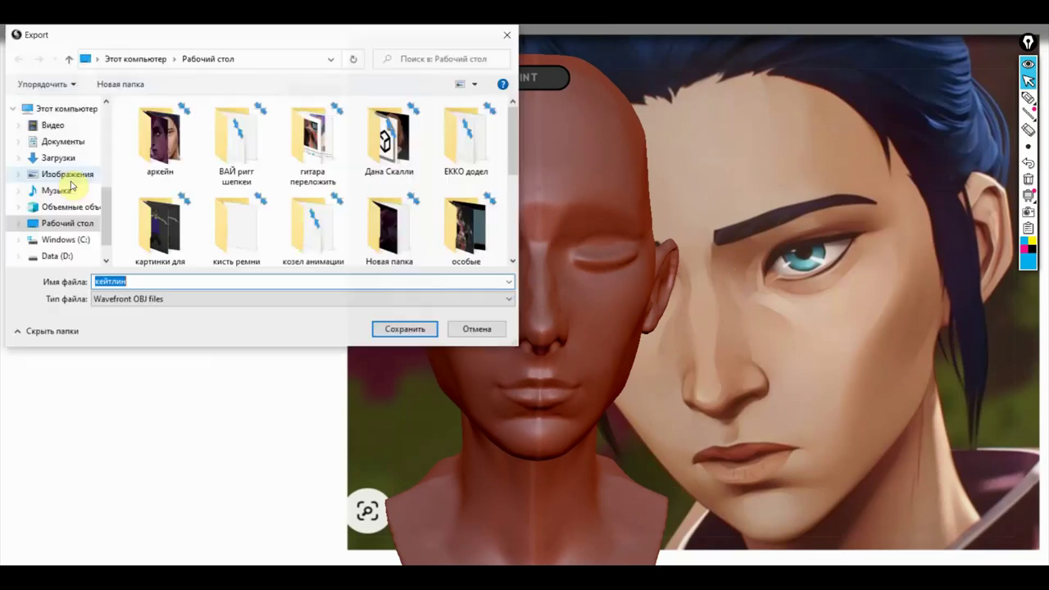
click(137, 283)
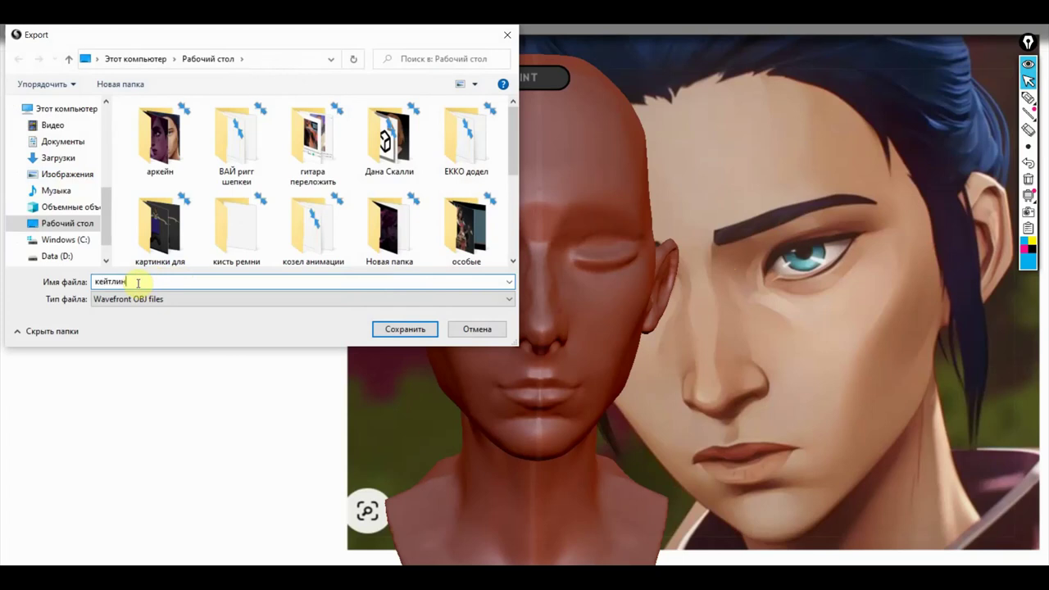
text(2)
click(399, 329)
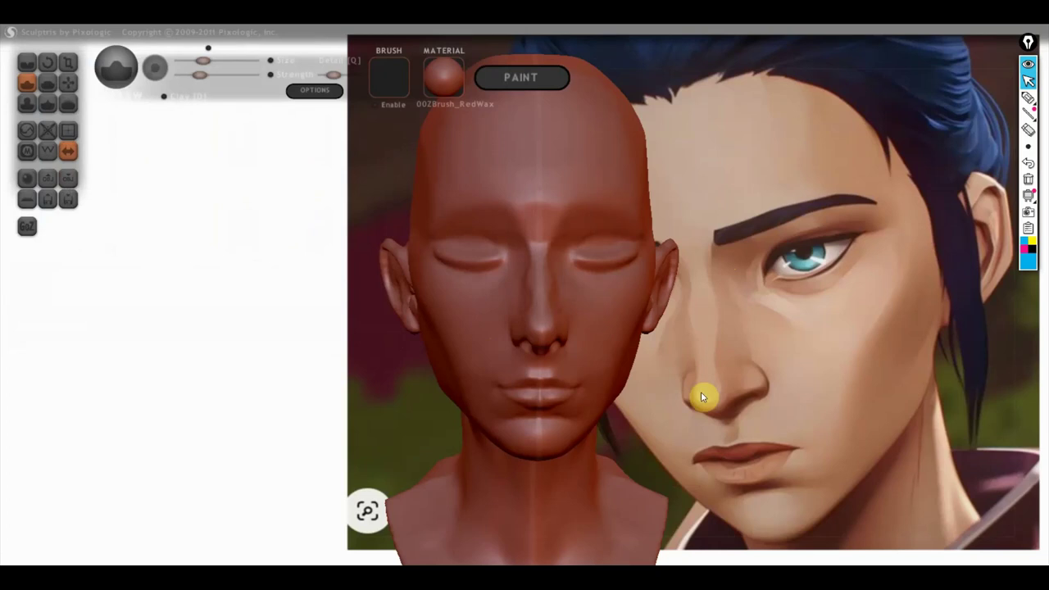
- Snap the head to a front view, select the Flatten brush, and zoom in
shift+drag(808, 361, 793, 348)
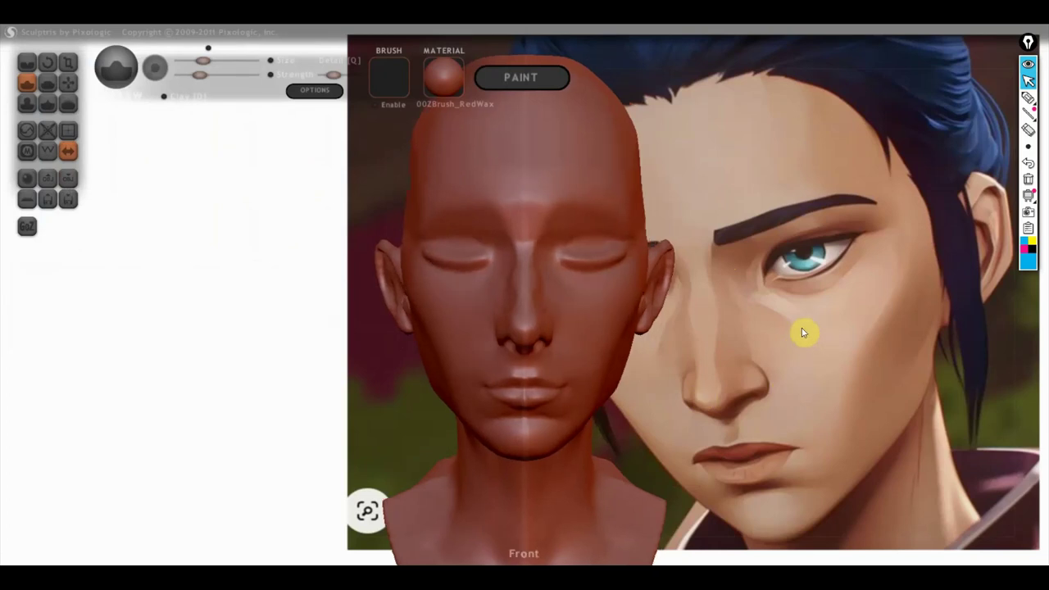
click(48, 83)
scroll(494, 283, up, 3)
scroll(683, 283, up, 2)
- Flatten the right upper eyelid crease with back-and-forth strokes
alt+drag(692, 267, 490, 295)
scroll(522, 239, up, 2)
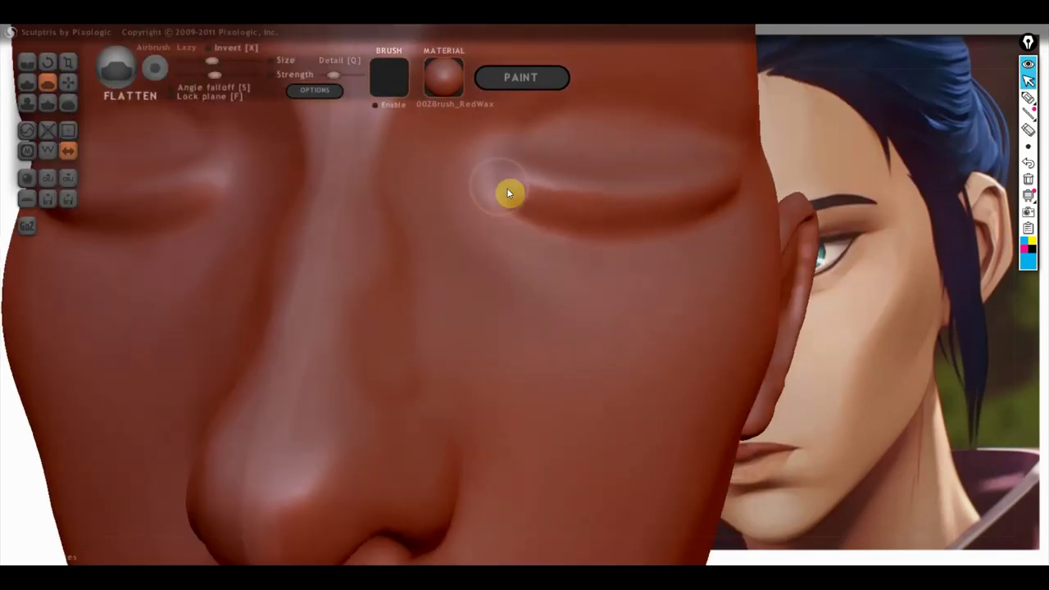
mouse_move(509, 206)
mouse_down()
mouse_move(663, 211)
mouse_move(625, 213)
mouse_up()
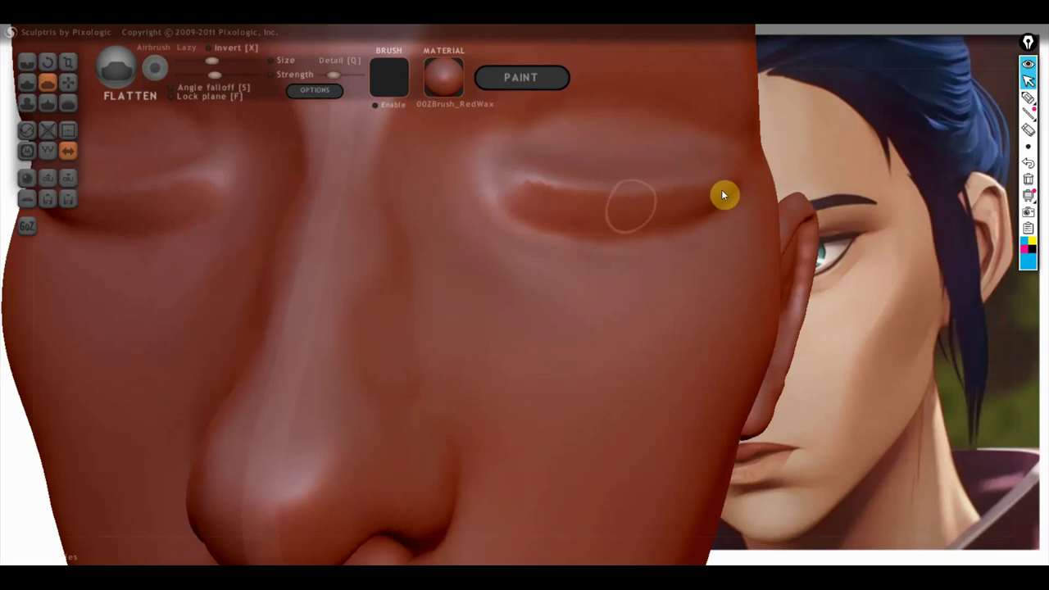
drag(718, 193, 501, 185)
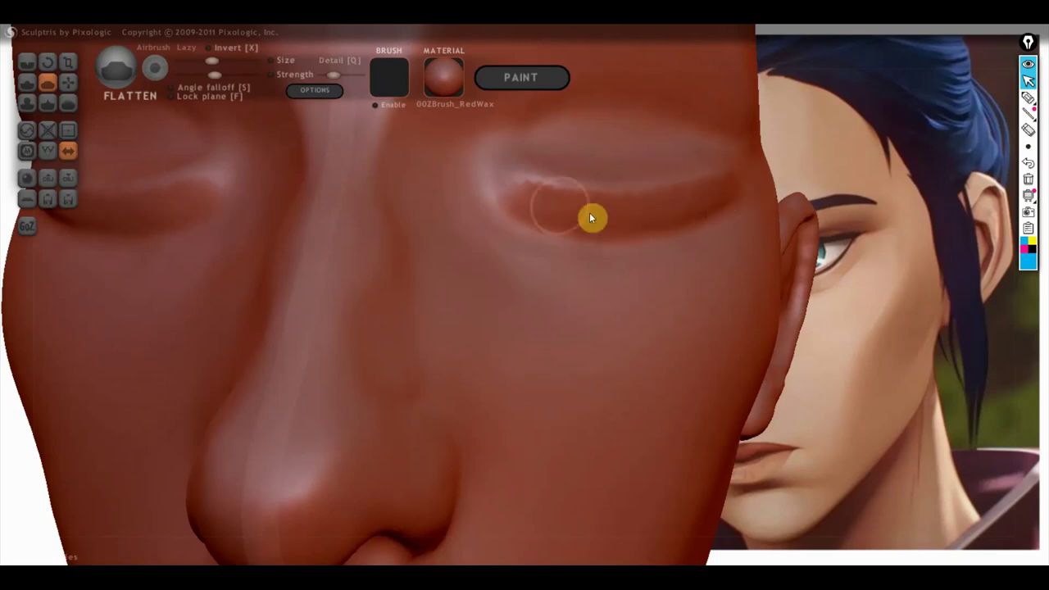
mouse_move(510, 185)
mouse_down()
mouse_move(612, 211)
mouse_move(674, 206)
mouse_up()
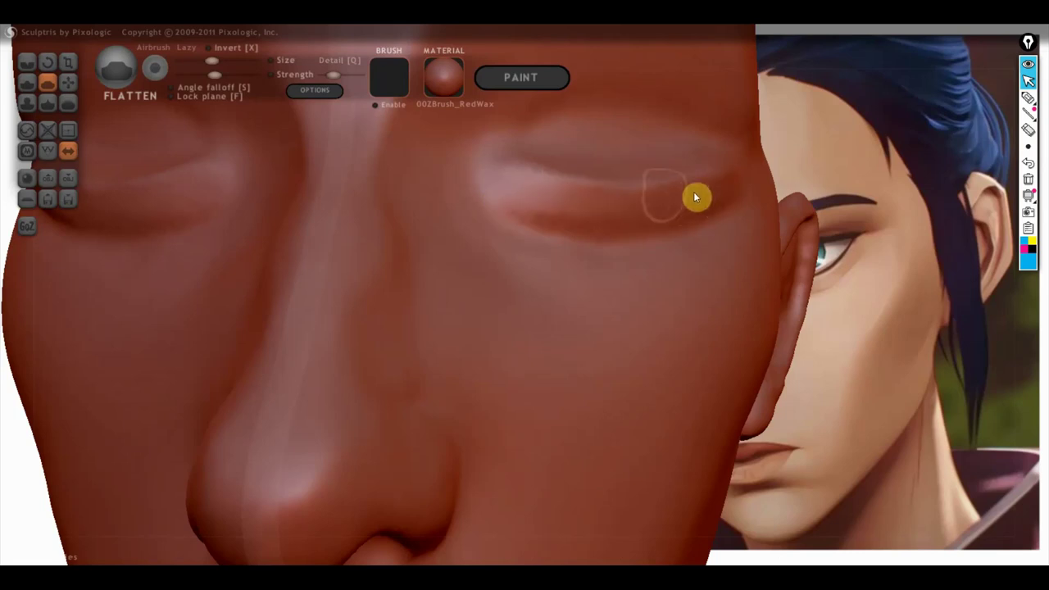
scroll(695, 201, down, 3)
- Tilt in close and flatten the remaining upper-lid bulge, then return to a frontal view
mouse_move(678, 238)
alt+right_down()
mouse_move(560, 238)
mouse_move(538, 307)
alt+right_up()
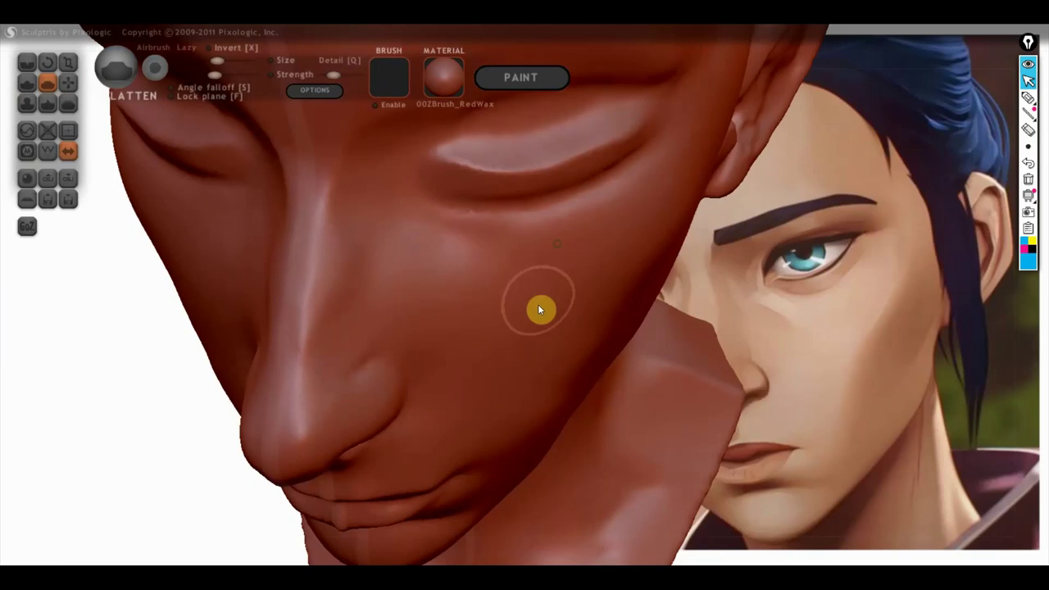
scroll(573, 151, up, 2)
right_drag(572, 151, 615, 199)
mouse_move(637, 189)
mouse_down()
mouse_move(532, 218)
mouse_move(574, 209)
mouse_move(510, 212)
mouse_up()
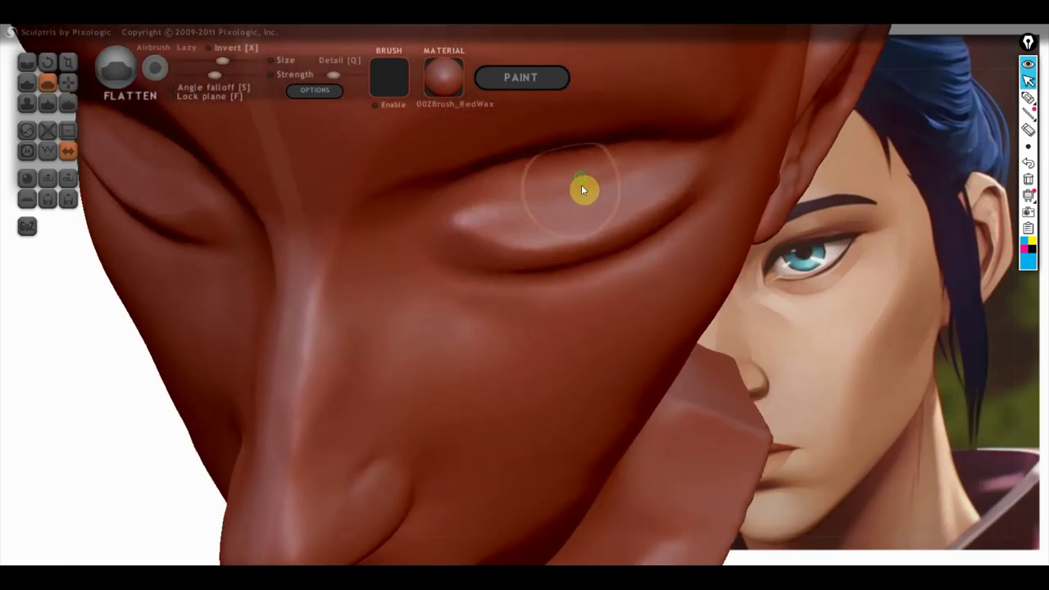
right_drag(582, 187, 598, 93)
scroll(530, 172, down, 1)
scroll(543, 178, down, 2)
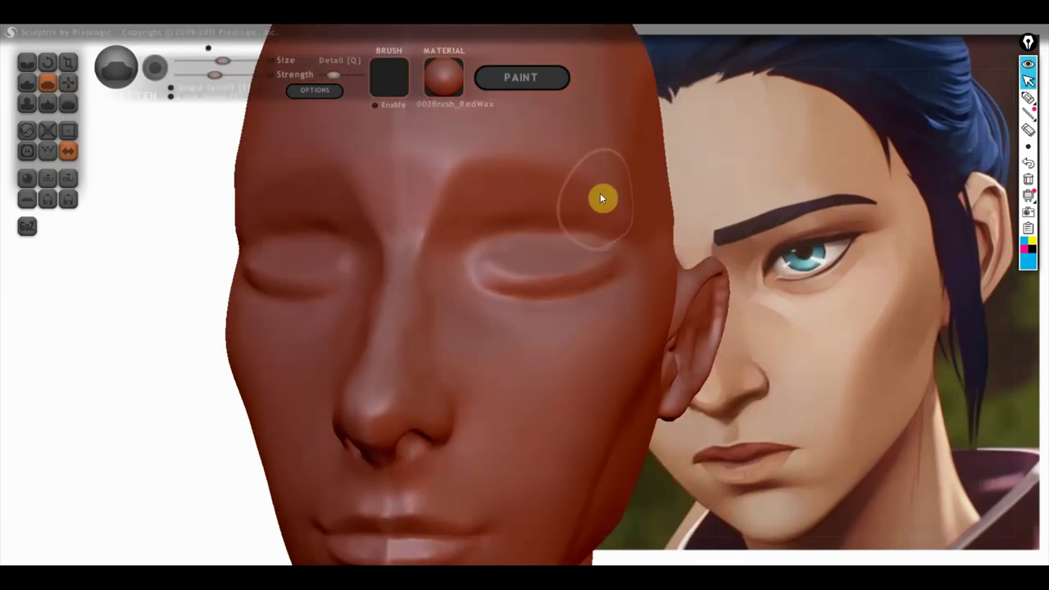
right_drag(599, 197, 632, 215)
click(27, 62)
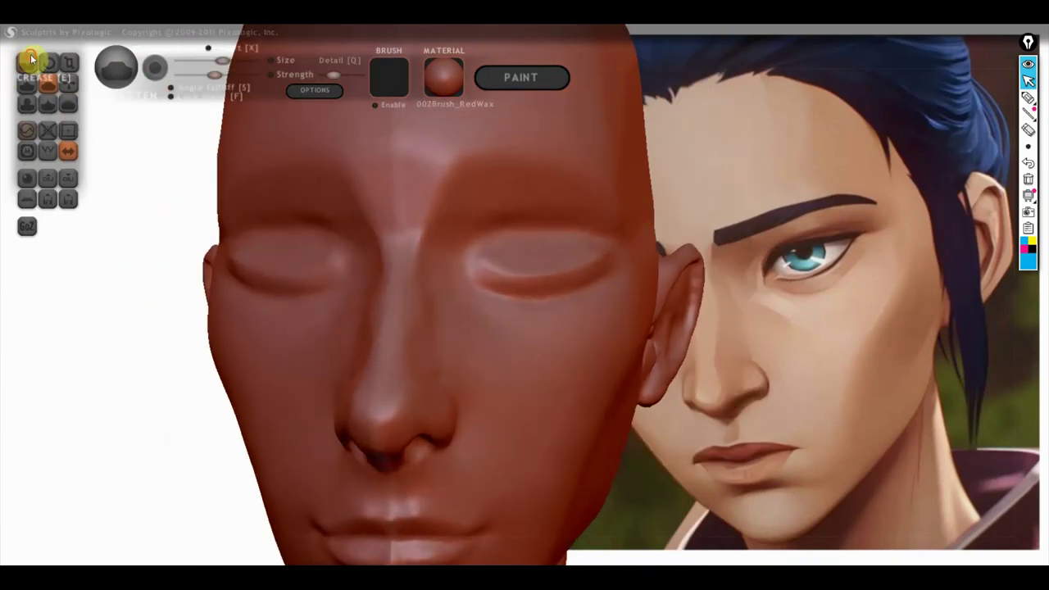
- Carve a crisper fold along the right upper eyelid, orbiting to compare against the reference
scroll(467, 246, up, 1)
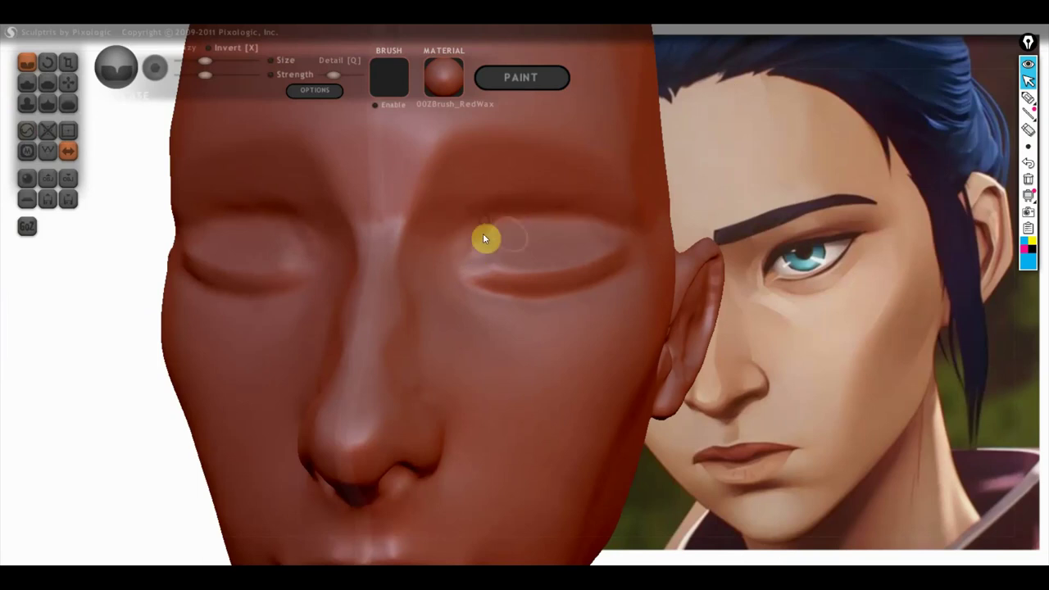
mouse_move(598, 235)
right_down()
mouse_move(585, 253)
mouse_move(535, 254)
right_up()
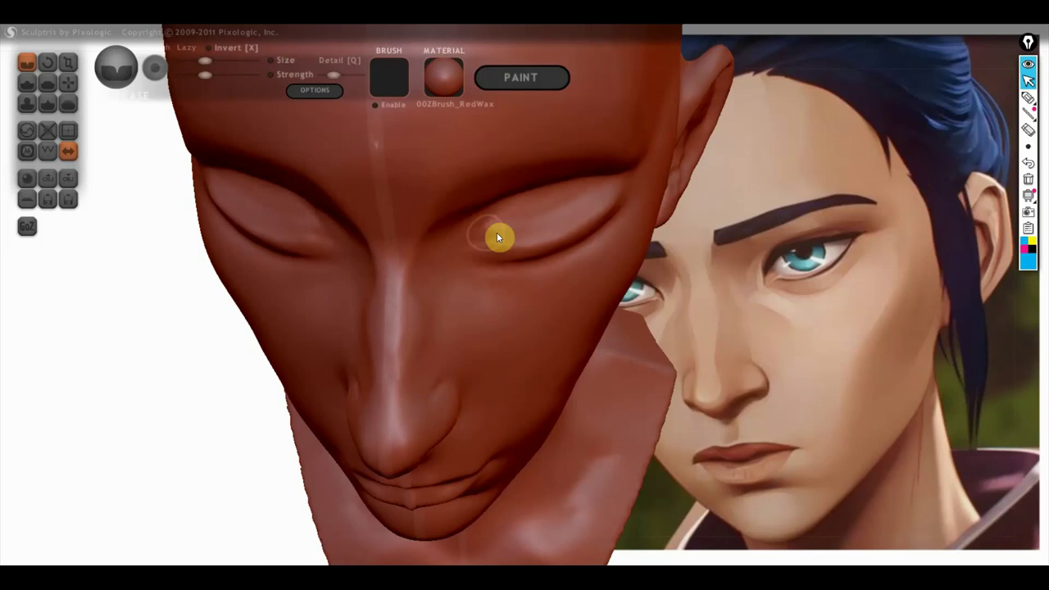
mouse_move(560, 221)
mouse_down()
mouse_move(492, 234)
mouse_move(572, 221)
mouse_move(585, 208)
mouse_move(508, 235)
mouse_up()
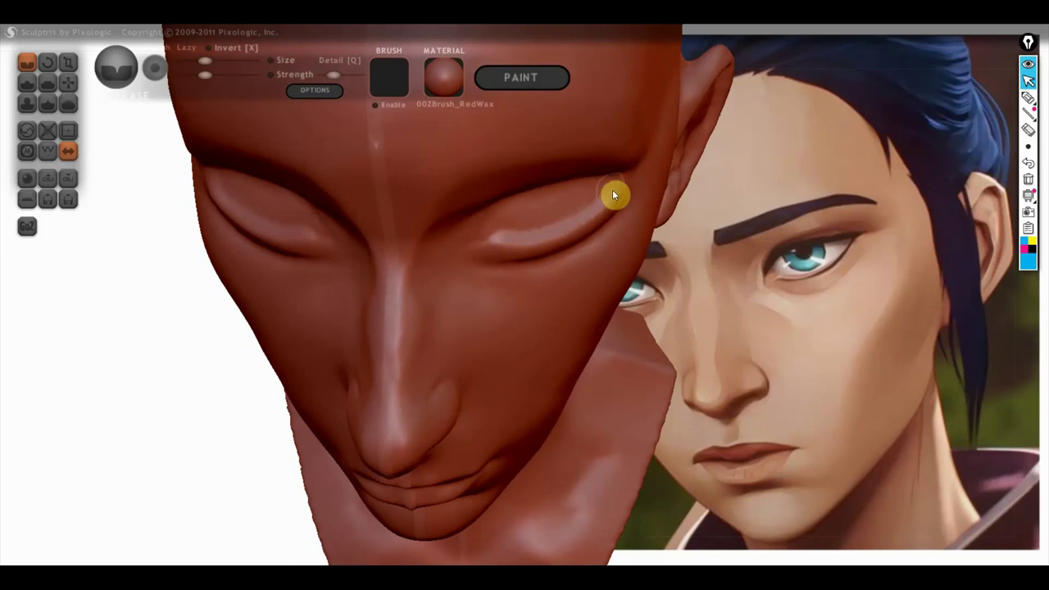
mouse_move(578, 225)
right_down()
mouse_move(609, 120)
mouse_move(679, 258)
mouse_move(703, 218)
mouse_move(688, 236)
right_up()
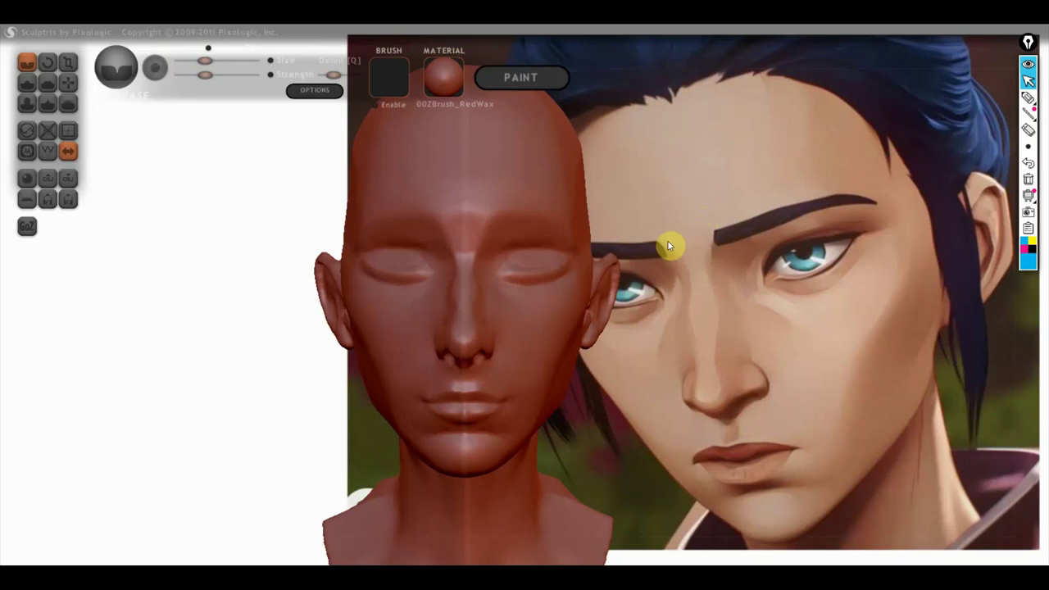
scroll(660, 245, up, 3)
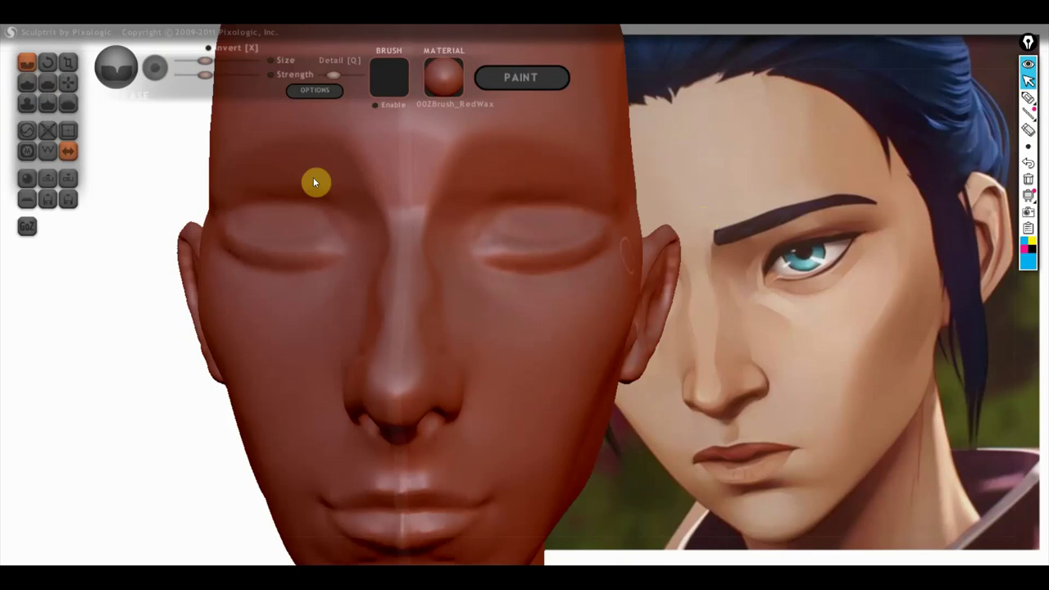
mouse_move(531, 246)
right_down()
mouse_move(552, 250)
mouse_move(335, 254)
mouse_move(379, 268)
right_up()
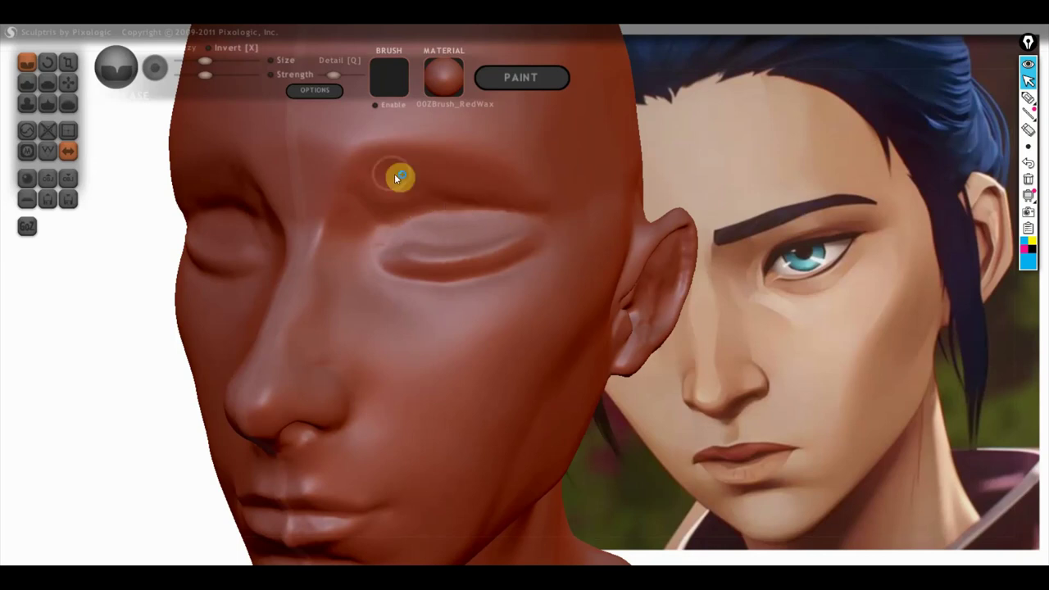
right_drag(552, 215, 587, 211)
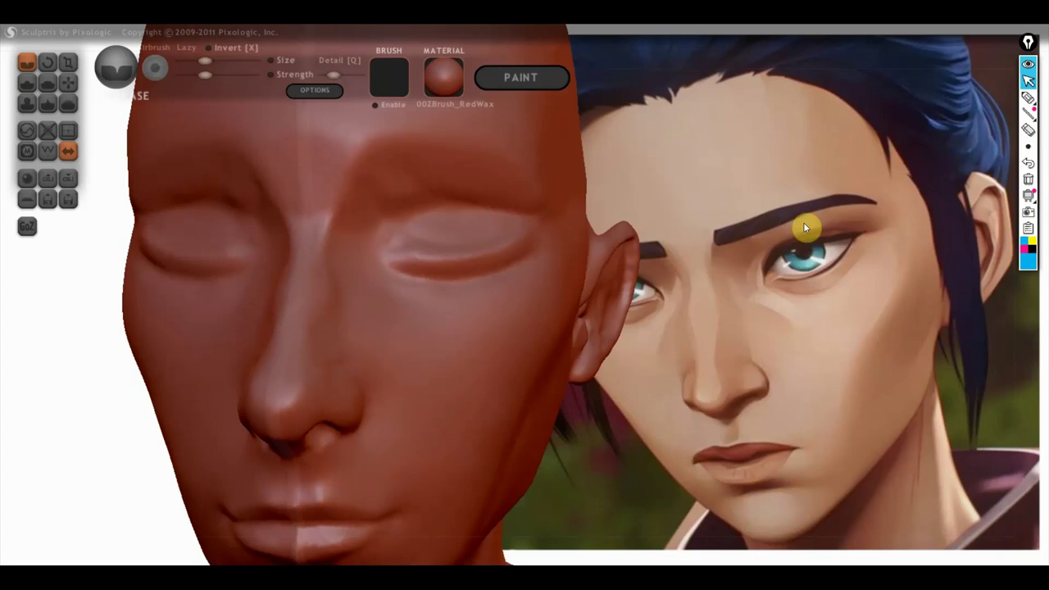
click(1028, 98)
- Outline the reference's upper eyelid with the annotation pen, erase it, and select the Clay brush
mouse_move(881, 230)
mouse_down()
mouse_move(784, 235)
mouse_move(891, 212)
mouse_up()
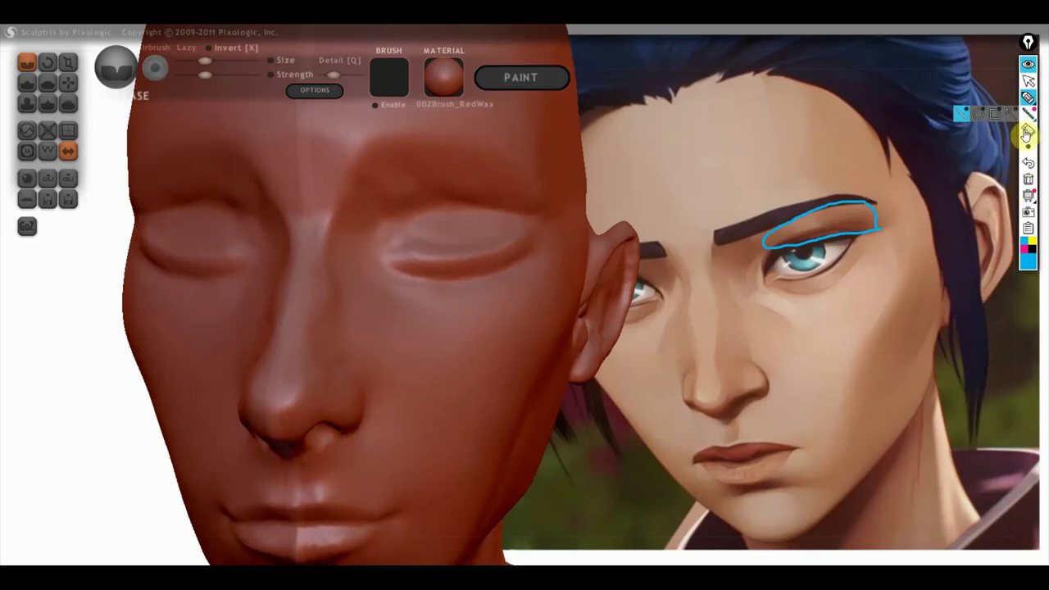
click(1028, 179)
click(1028, 80)
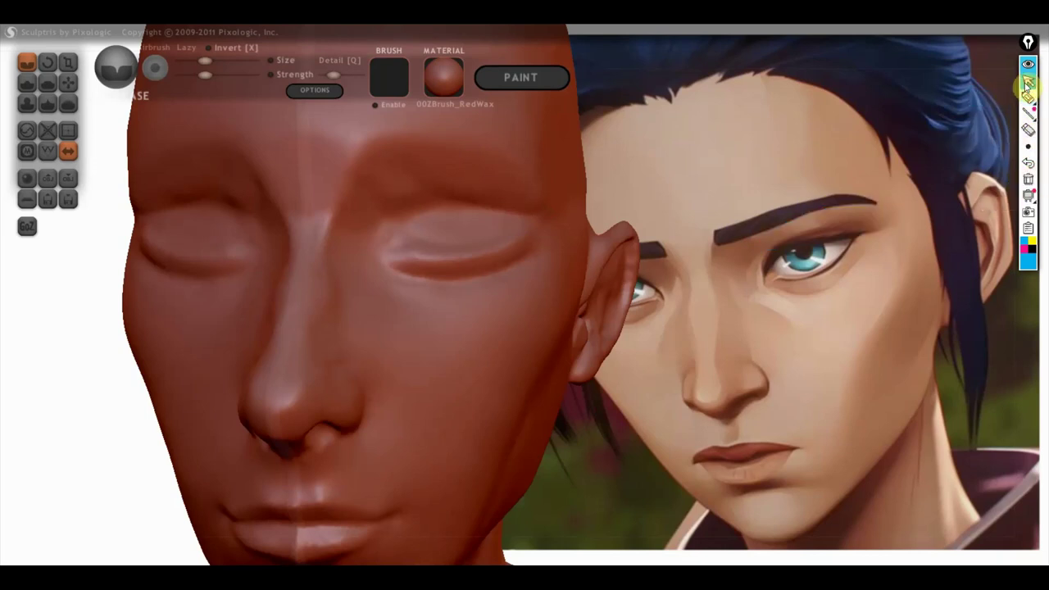
click(35, 79)
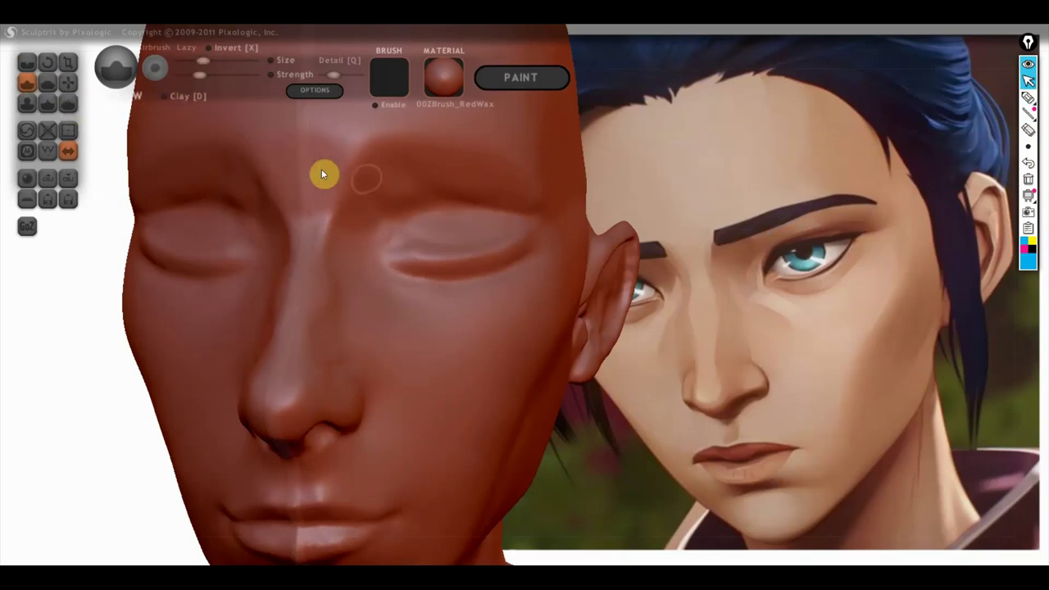
right_drag(426, 197, 520, 285)
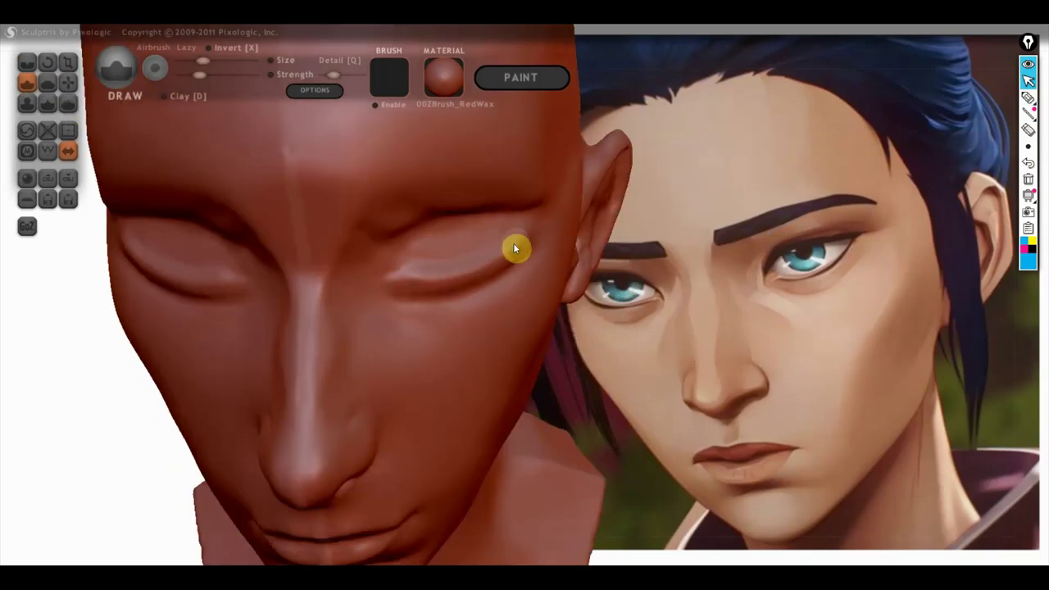
- Smooth and reshape the upper eyelid creases on both eyes, including the outer corner
mouse_move(436, 267)
mouse_down()
mouse_move(482, 249)
mouse_move(412, 249)
mouse_move(507, 228)
mouse_move(429, 262)
mouse_move(497, 227)
mouse_up()
right_drag(444, 236, 440, 140)
drag(503, 230, 424, 239)
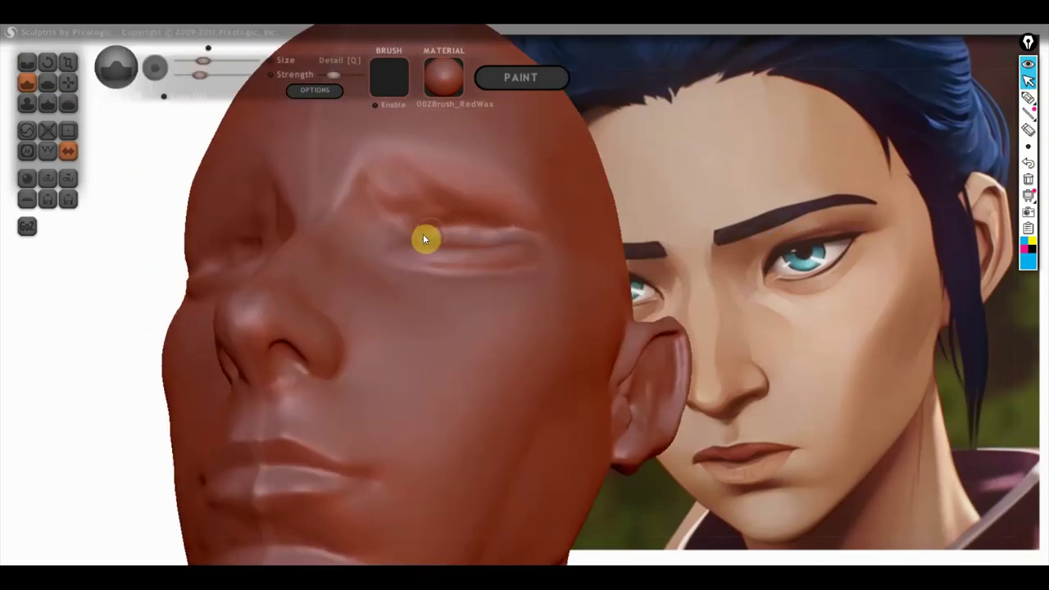
mouse_move(499, 237)
mouse_down()
mouse_move(428, 234)
mouse_move(461, 221)
mouse_up()
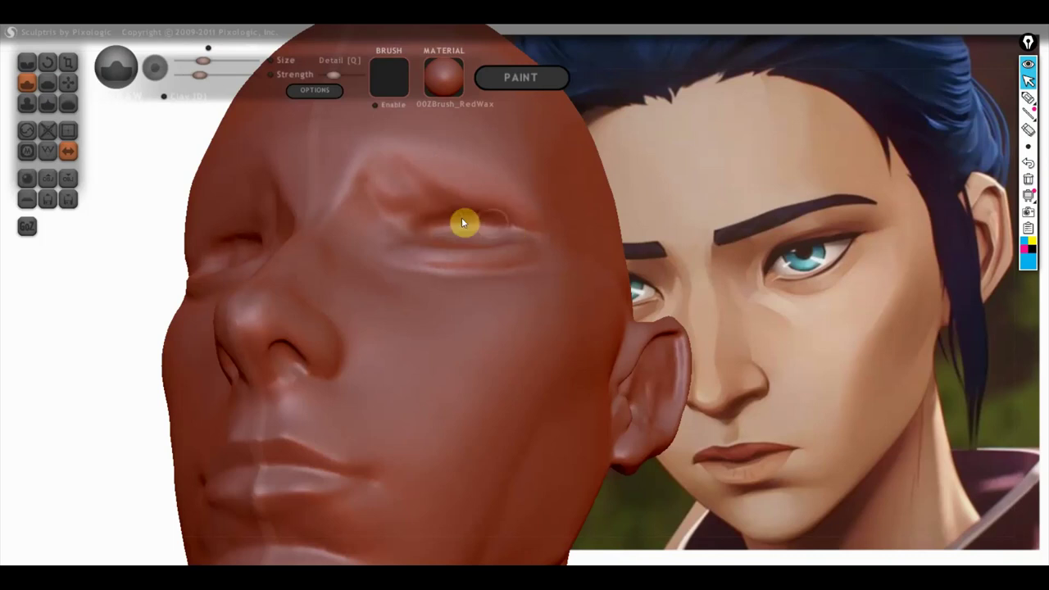
mouse_move(438, 229)
right_down()
mouse_move(455, 227)
mouse_move(413, 309)
right_up()
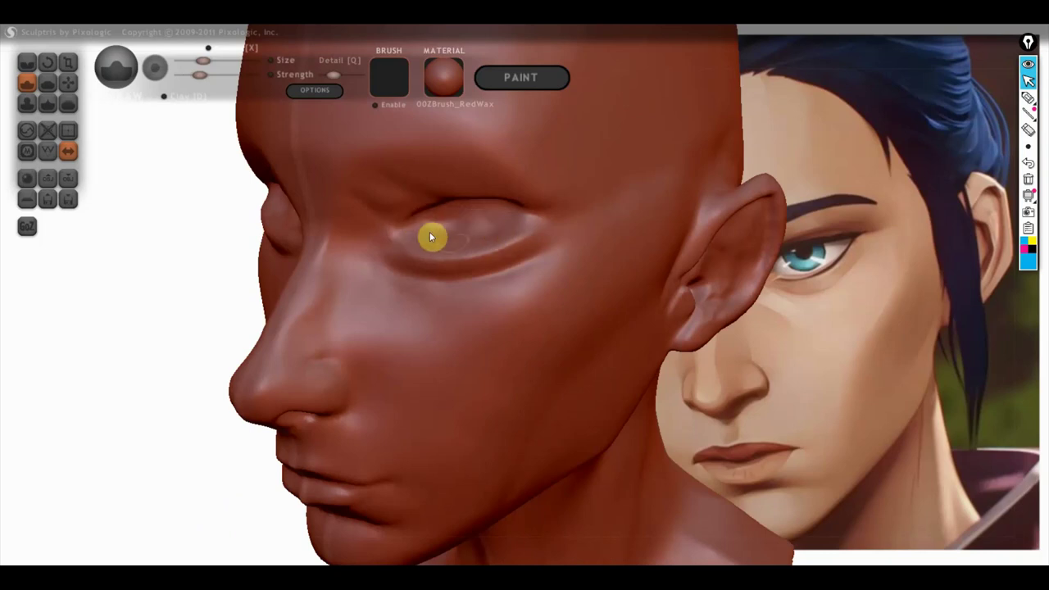
mouse_move(442, 244)
right_down()
mouse_move(502, 261)
mouse_move(489, 237)
right_up()
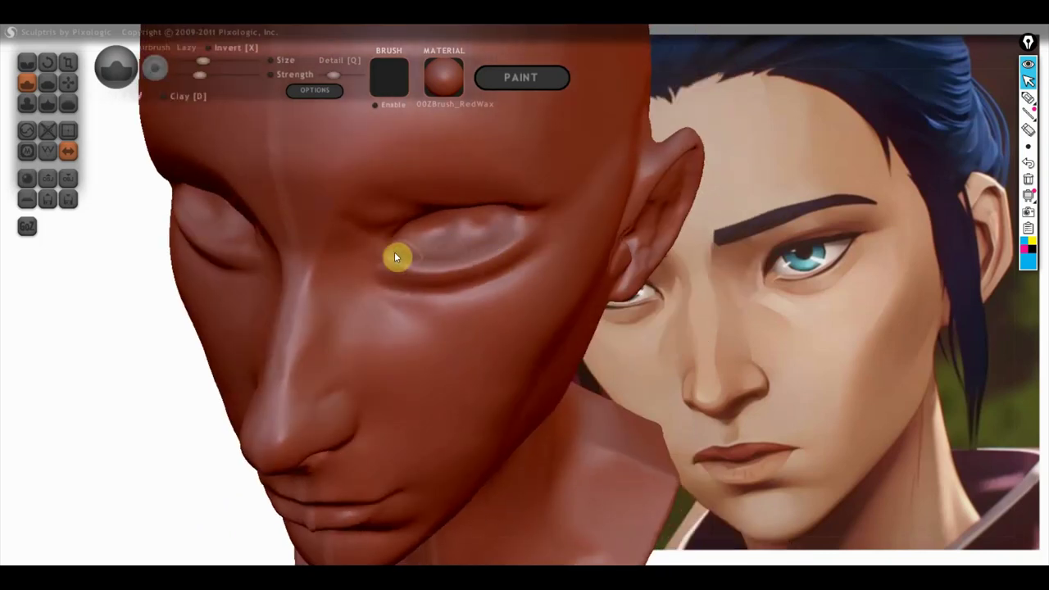
drag(515, 227, 450, 237)
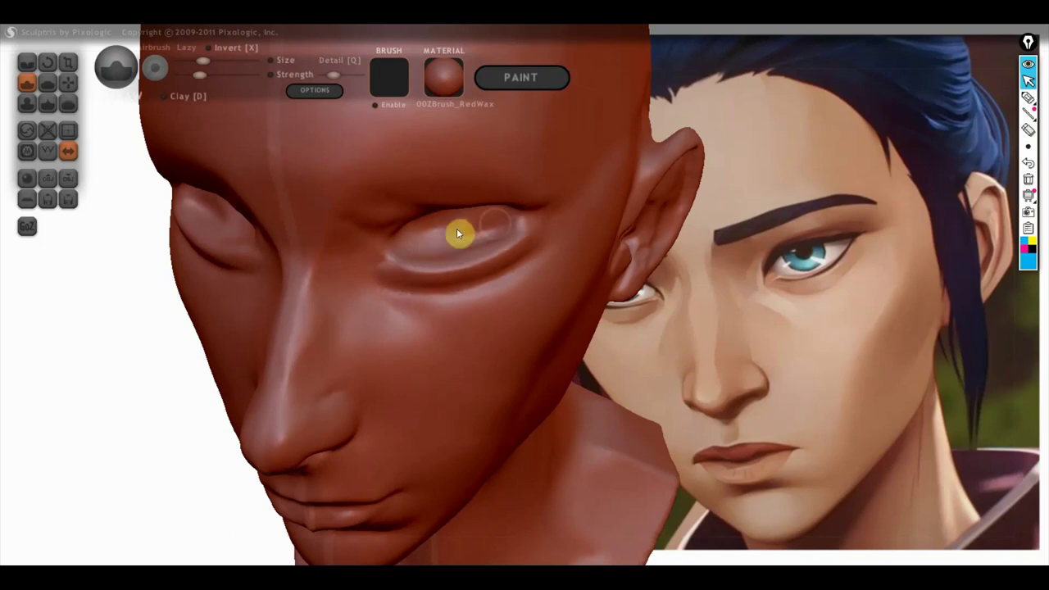
- Bulge the upper lids and deepen the eye openings and lower-lid creases, mirrored
mouse_move(423, 234)
right_down()
mouse_move(496, 159)
mouse_move(500, 203)
right_up()
mouse_move(495, 223)
mouse_down()
mouse_move(416, 223)
mouse_move(487, 230)
mouse_up()
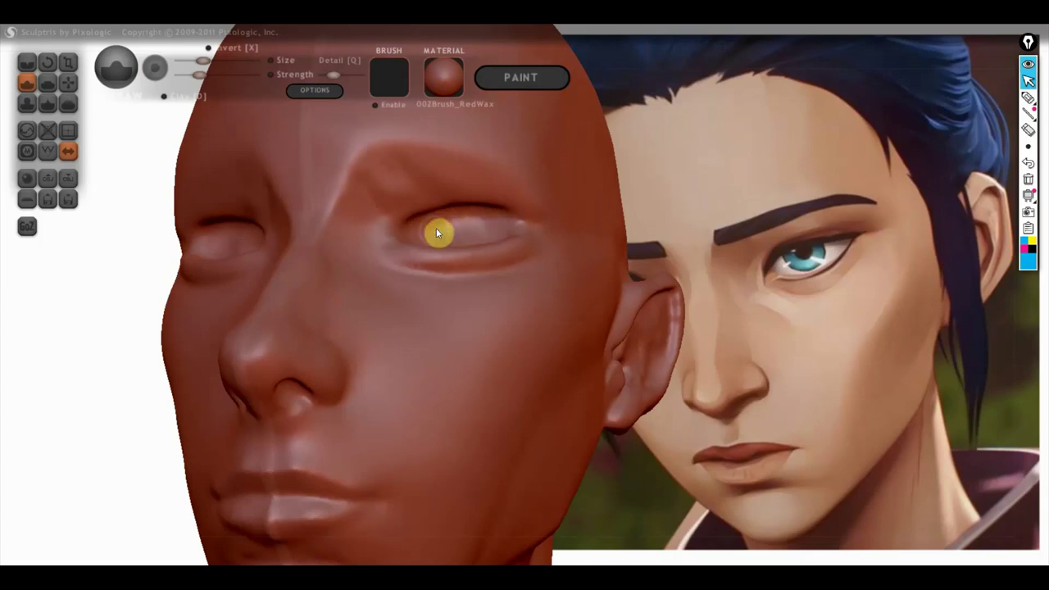
right_drag(501, 238, 398, 195)
mouse_move(446, 246)
mouse_down()
mouse_move(503, 230)
mouse_move(433, 259)
mouse_up()
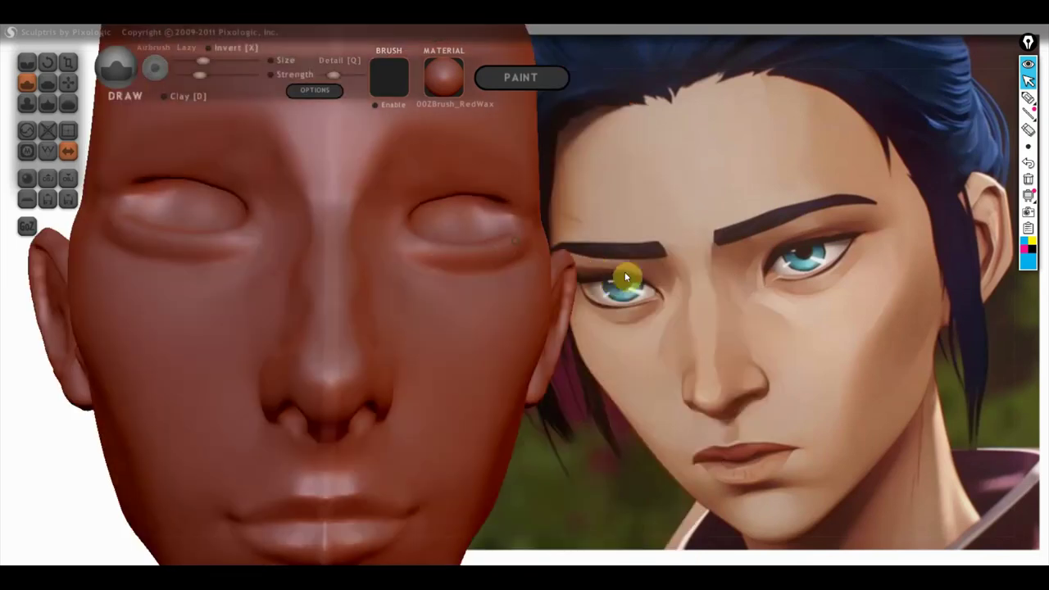
mouse_move(495, 238)
mouse_down()
mouse_move(490, 217)
mouse_move(494, 224)
mouse_move(452, 225)
mouse_move(445, 210)
mouse_up()
mouse_move(445, 211)
right_down()
mouse_move(484, 232)
mouse_move(361, 250)
mouse_move(417, 245)
right_up()
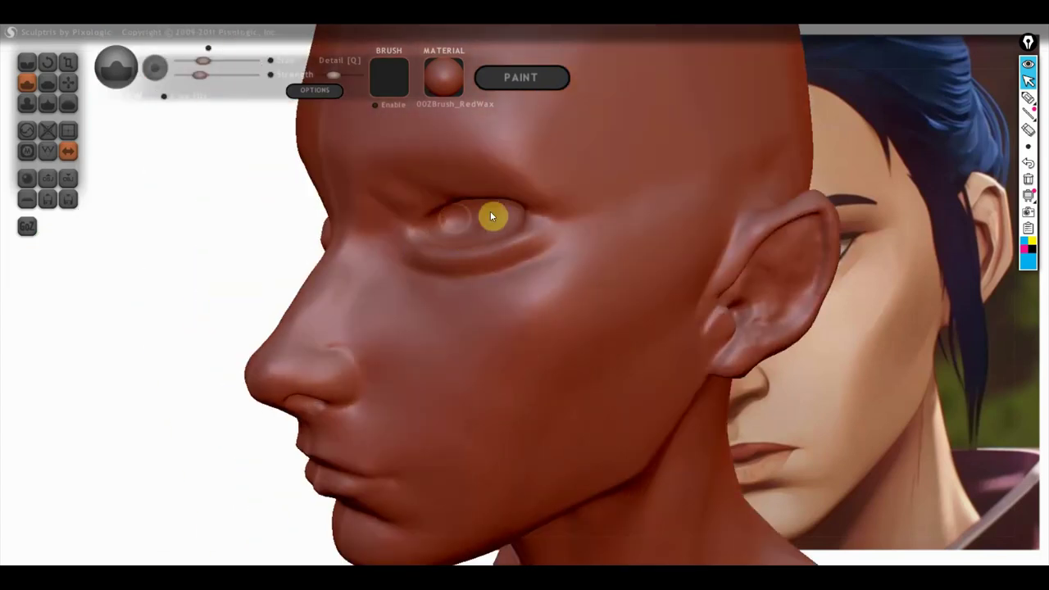
right_drag(482, 235, 540, 289)
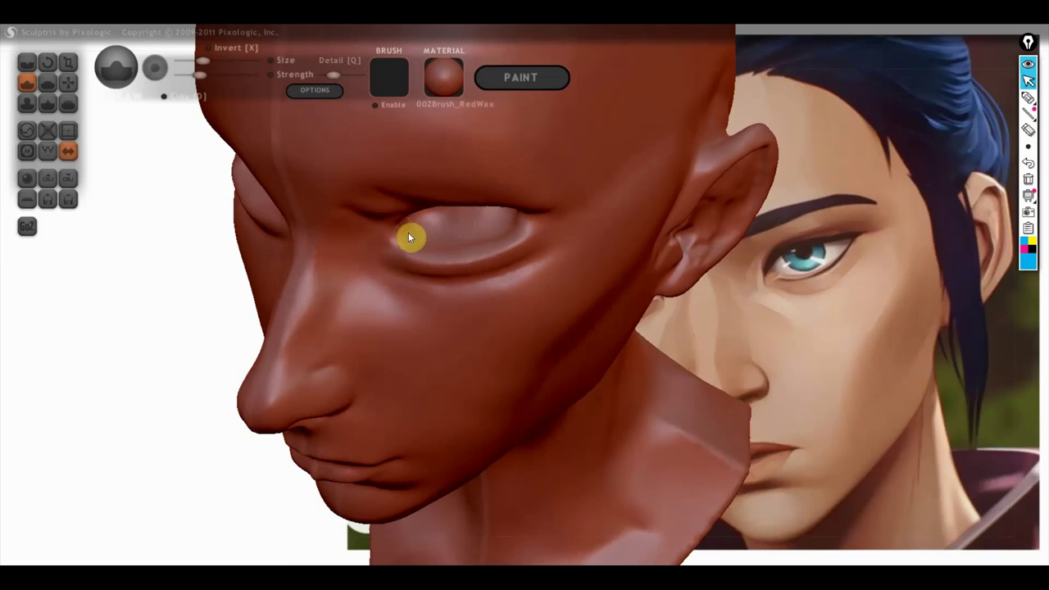
mouse_move(511, 233)
right_down()
mouse_move(578, 271)
mouse_move(602, 264)
right_up()
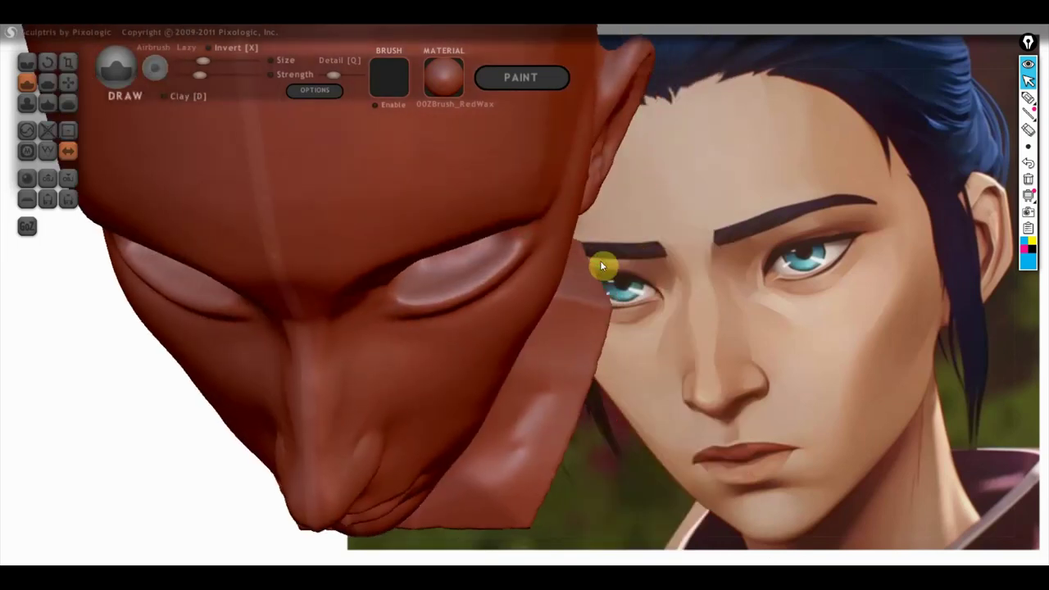
- With Grab, pull the eye socket, inner and outer eye corners, and temple into shape
click(69, 83)
right_drag(404, 294, 491, 302)
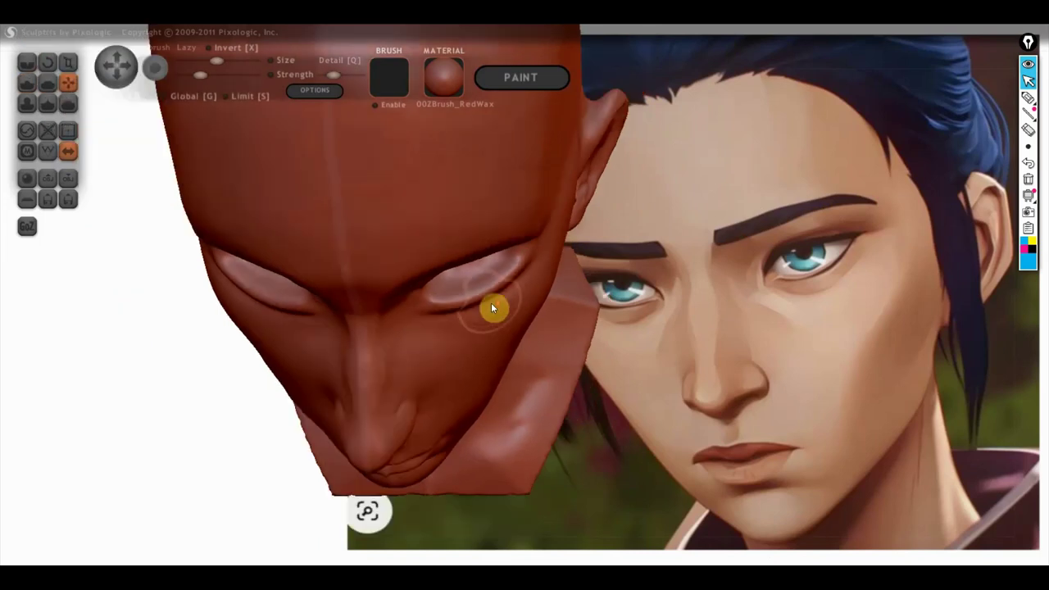
drag(491, 284, 495, 295)
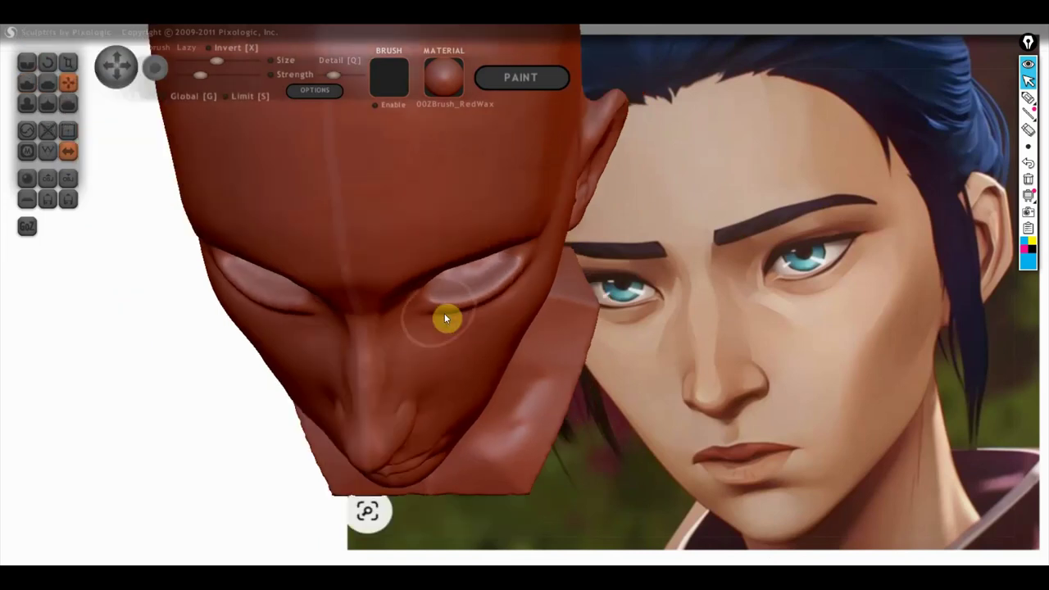
mouse_move(429, 320)
mouse_down()
mouse_move(423, 309)
mouse_move(481, 300)
mouse_up()
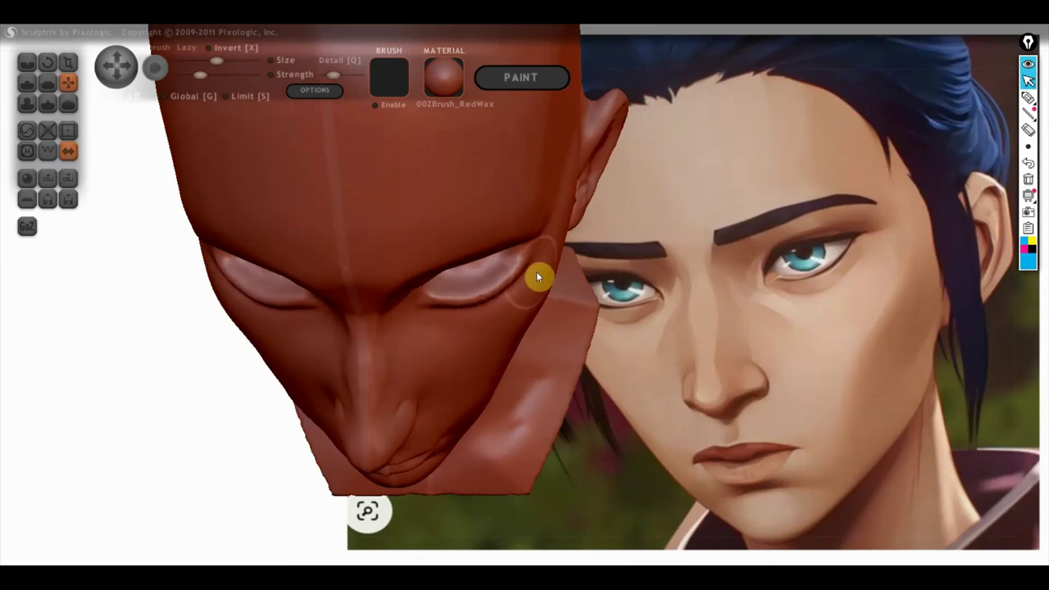
scroll(537, 277, down, 2)
mouse_move(532, 270)
mouse_down()
mouse_move(541, 307)
mouse_move(531, 328)
mouse_move(534, 316)
mouse_up()
drag(551, 264, 564, 247)
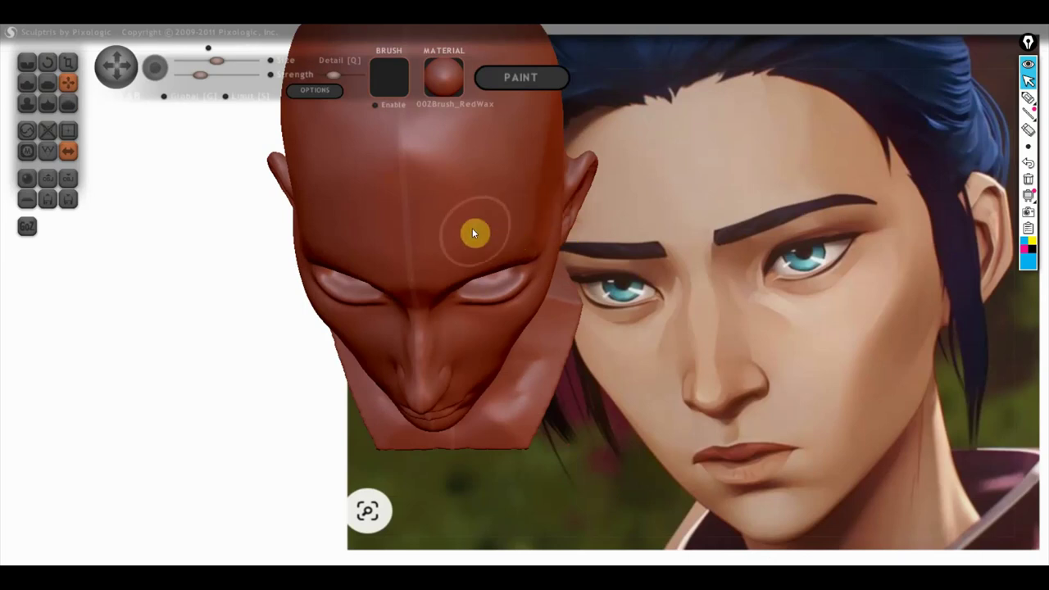
- Re-sculpt the lower-lid crease and rotate the head to face straight forward
mouse_move(497, 236)
right_down()
mouse_move(531, 283)
mouse_move(479, 273)
right_up()
mouse_move(479, 273)
mouse_down()
mouse_move(491, 292)
mouse_move(508, 267)
mouse_move(548, 267)
mouse_up()
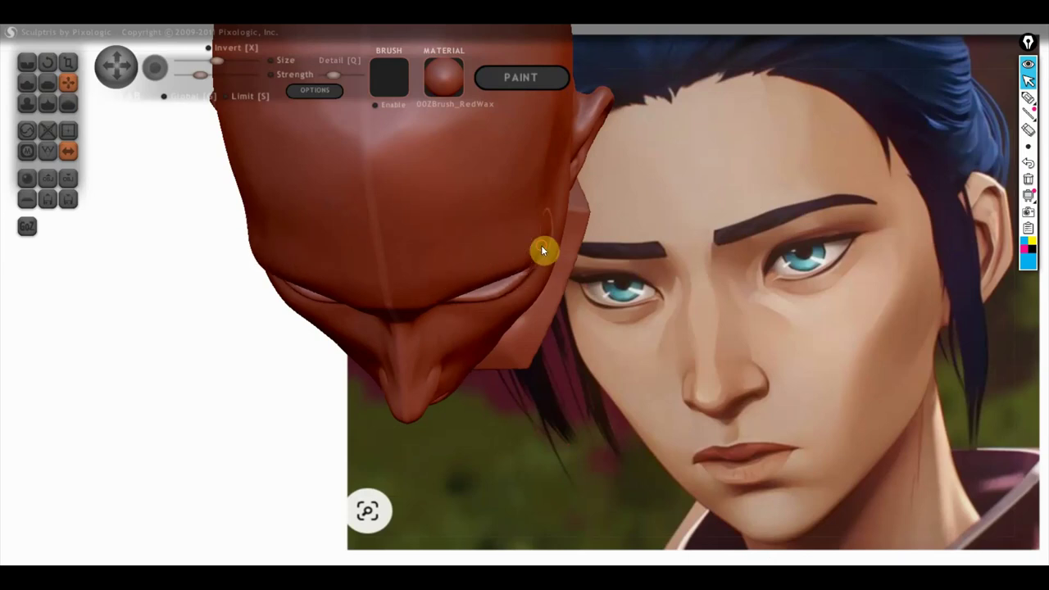
right_drag(549, 249, 522, 222)
scroll(546, 298, up, 2)
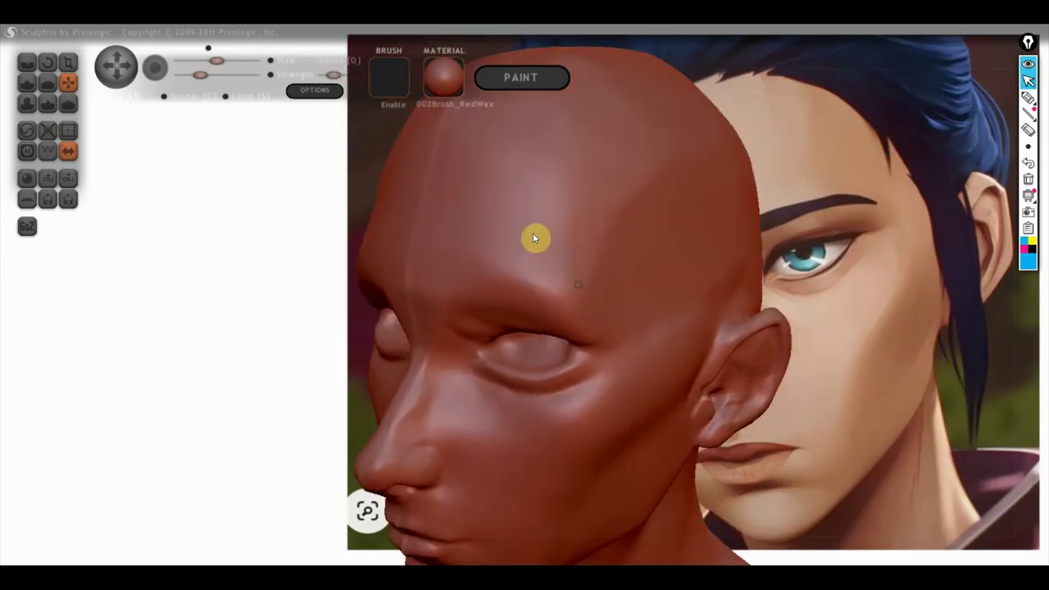
right_drag(580, 320, 506, 315)
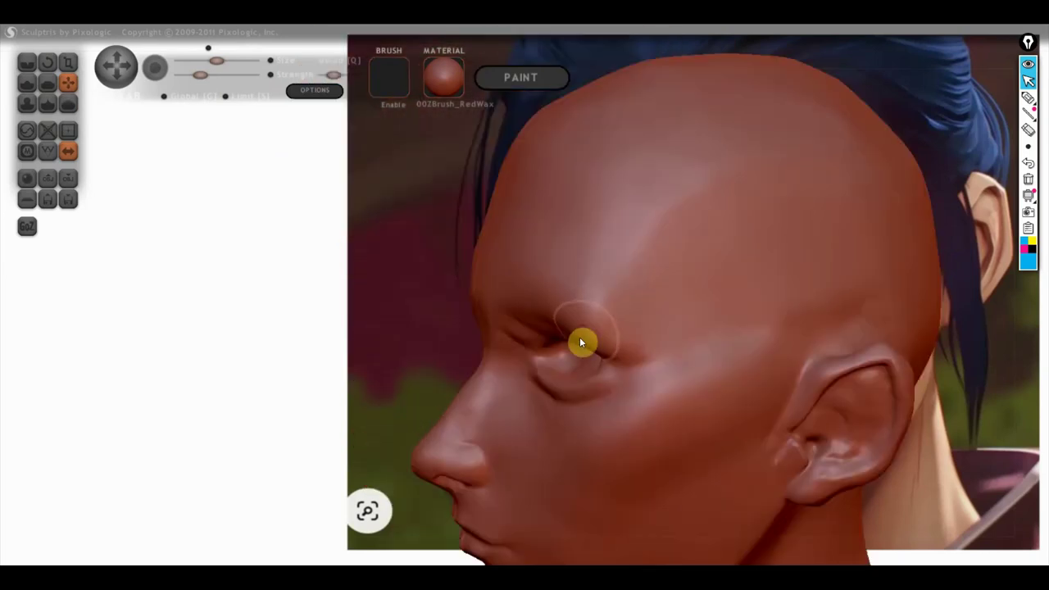
right_drag(583, 323, 704, 274)
mouse_move(558, 248)
right_down()
mouse_move(567, 221)
mouse_move(547, 250)
mouse_move(513, 162)
right_up()
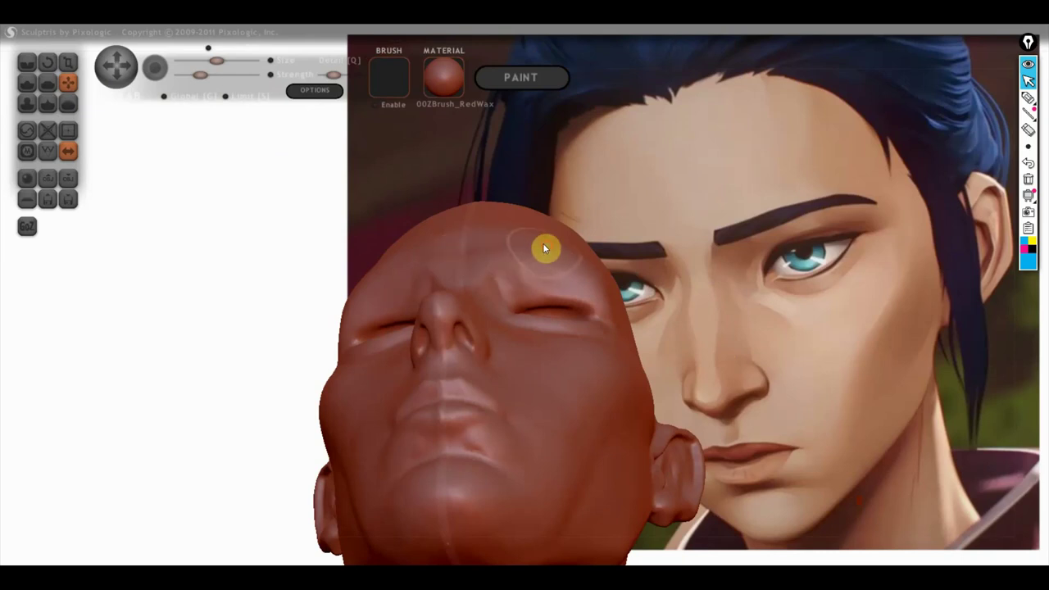
mouse_move(552, 259)
right_down()
mouse_move(585, 333)
mouse_move(548, 374)
mouse_move(590, 371)
right_up()
right_drag(582, 329, 566, 294)
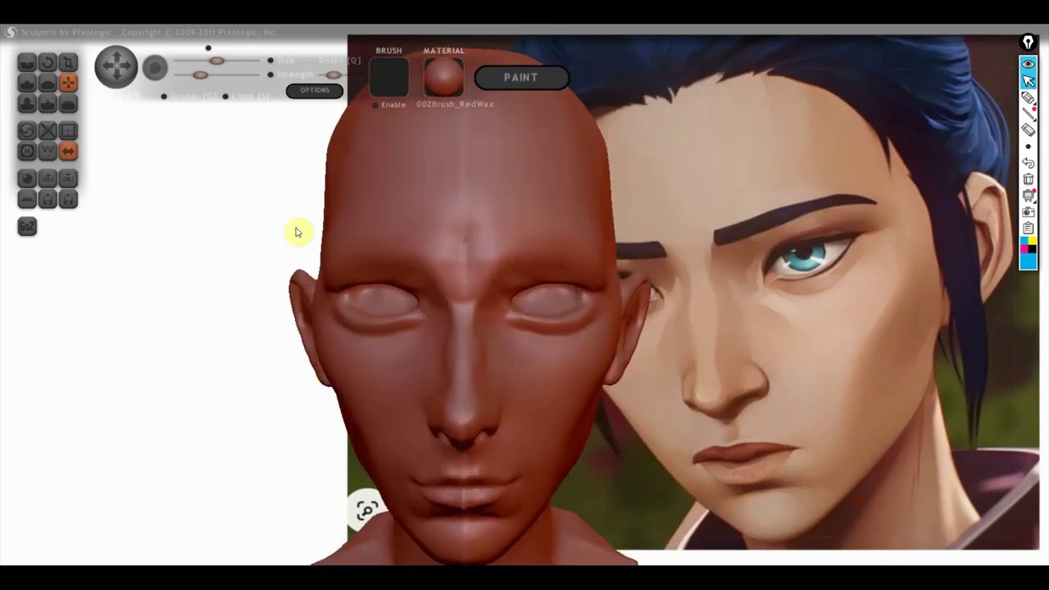
- Select the Flatten tool, view the head from above, and toggle a Flatten brush option
click(51, 91)
middle_drag(634, 293, 680, 304)
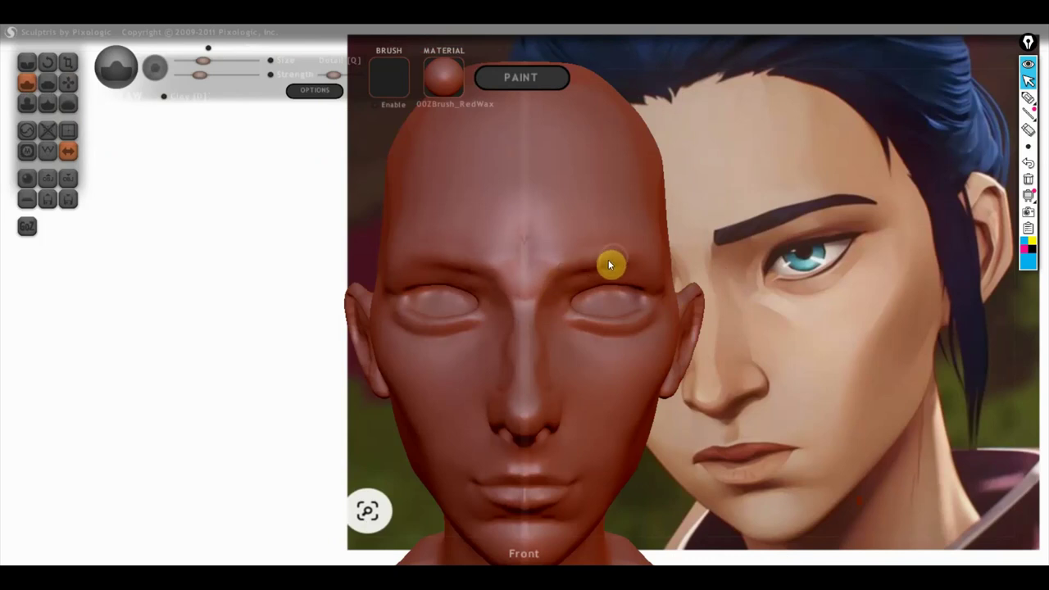
right_drag(661, 274, 625, 262)
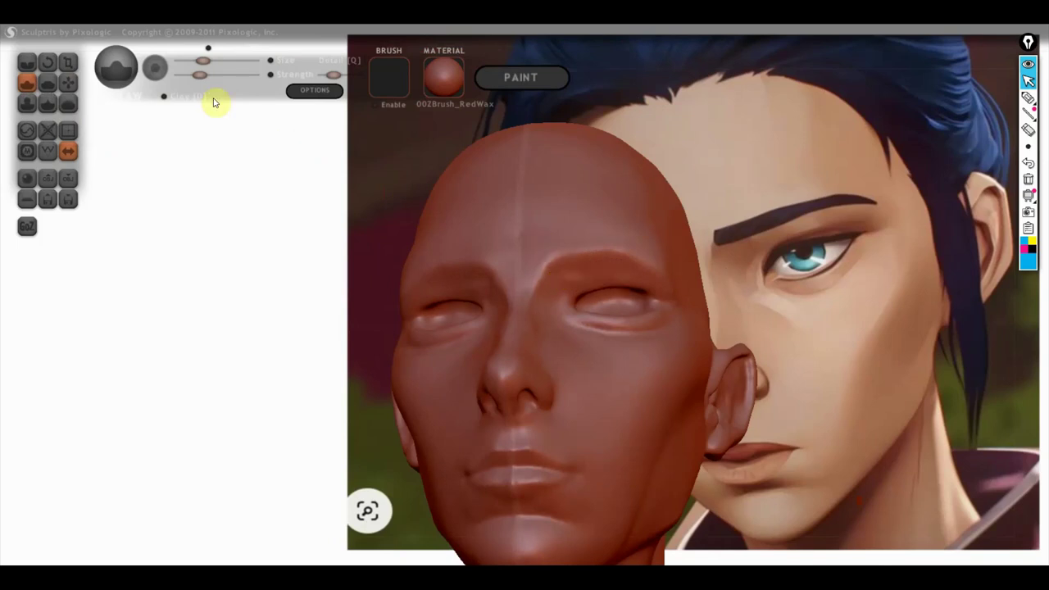
click(163, 96)
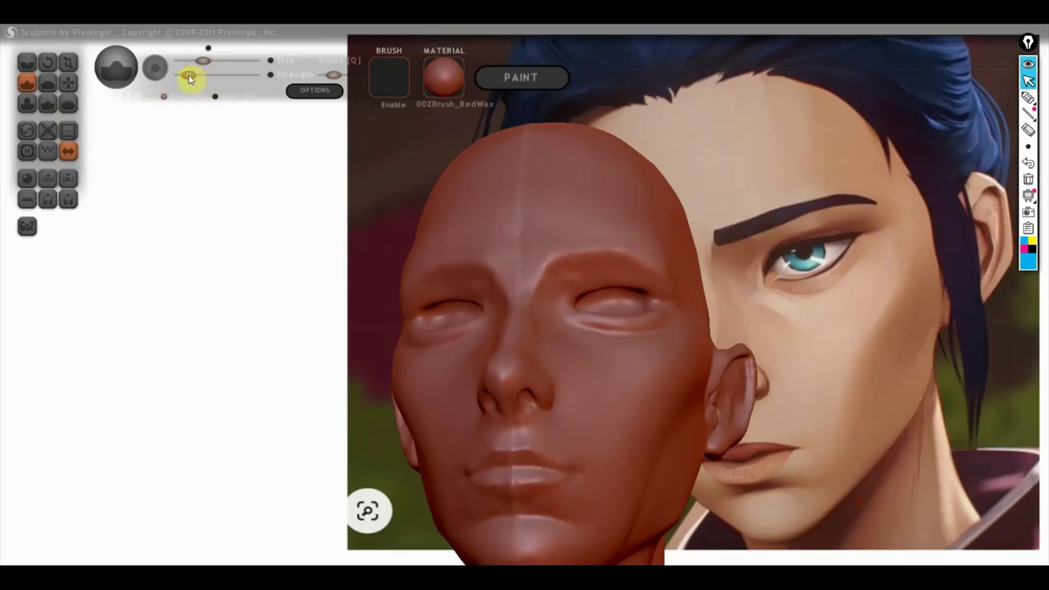
- Zoom in and lightly flatten both upper eyelids symmetrically so the eyes match
scroll(655, 274, up, 2)
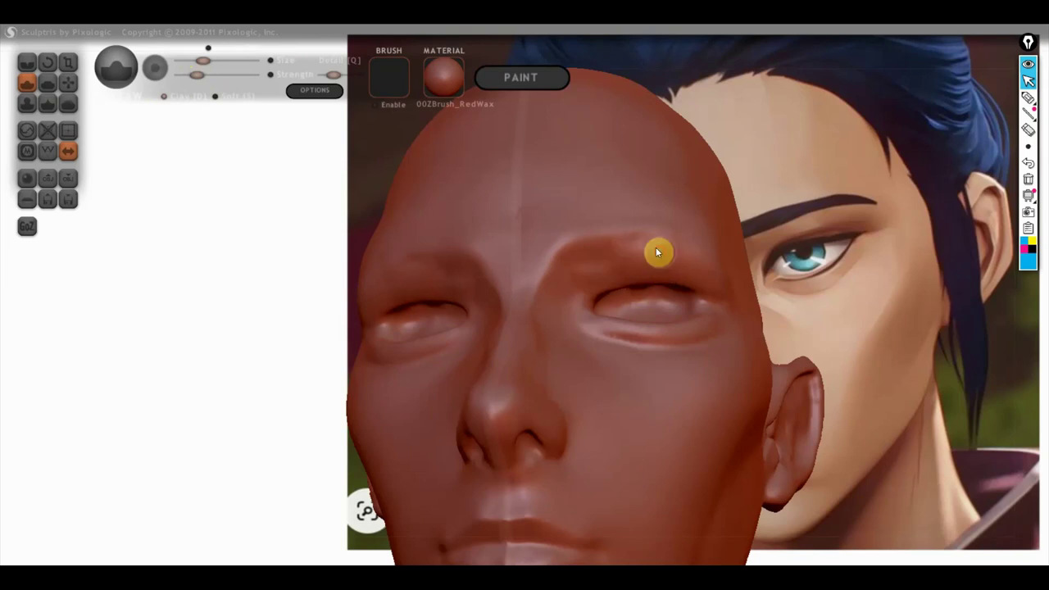
mouse_move(721, 302)
right_down()
mouse_move(680, 337)
mouse_move(710, 297)
right_up()
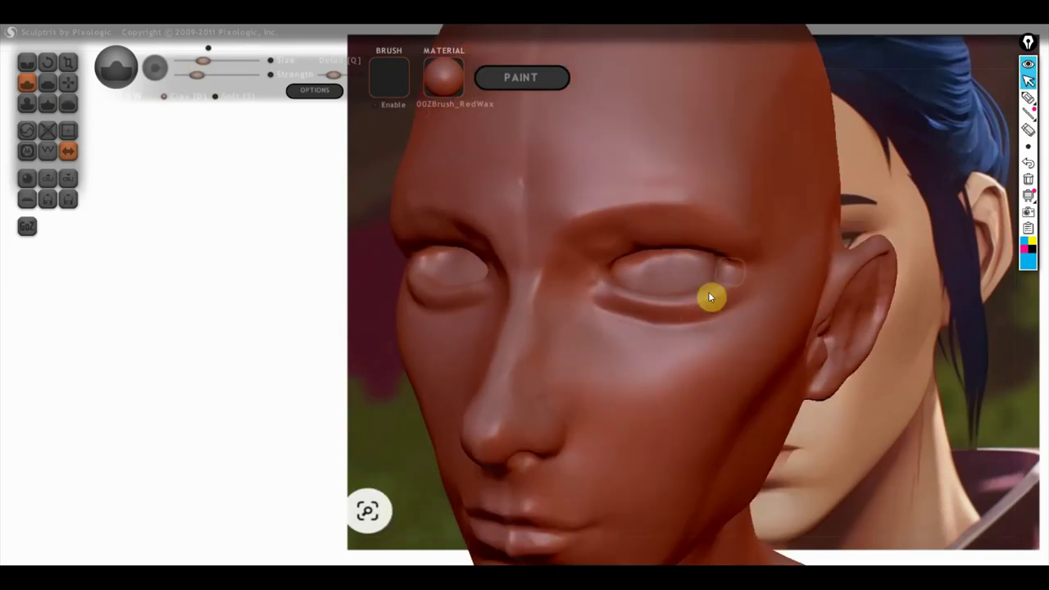
mouse_move(702, 248)
mouse_down()
mouse_move(726, 257)
mouse_move(667, 237)
mouse_move(675, 248)
mouse_move(693, 244)
mouse_up()
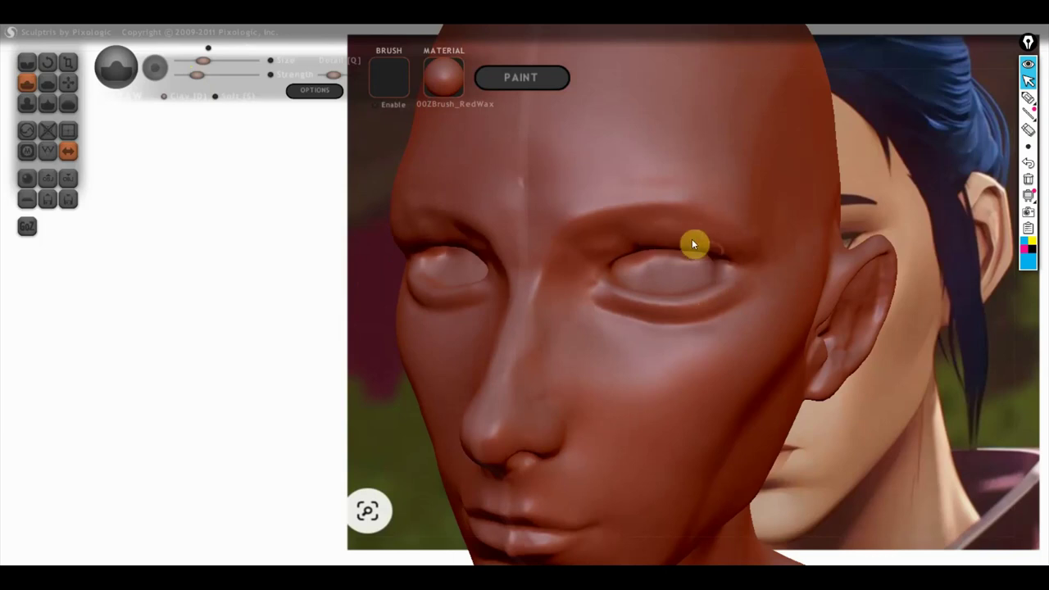
right_drag(732, 259, 716, 284)
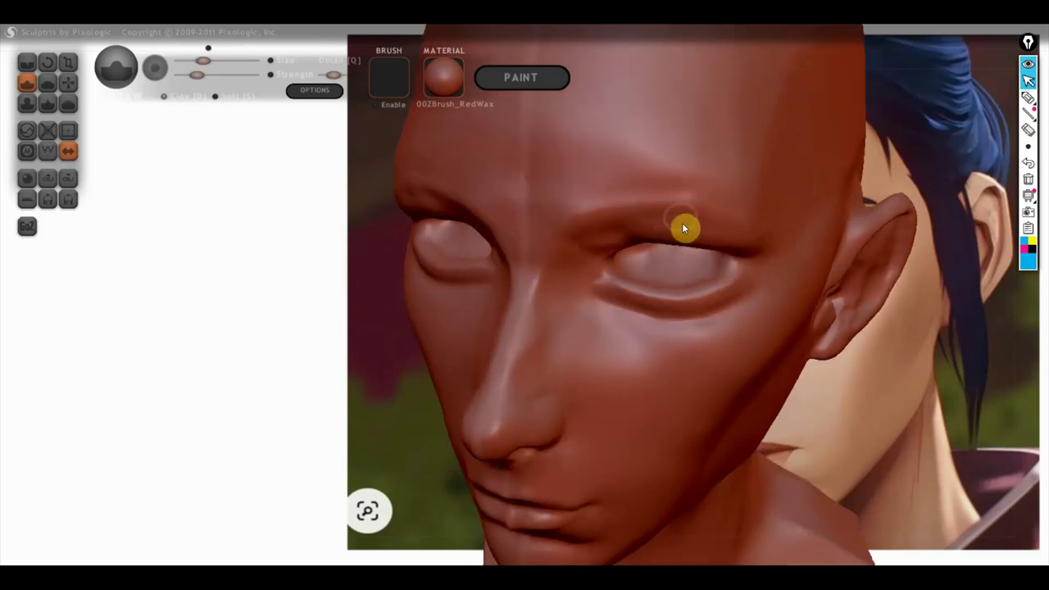
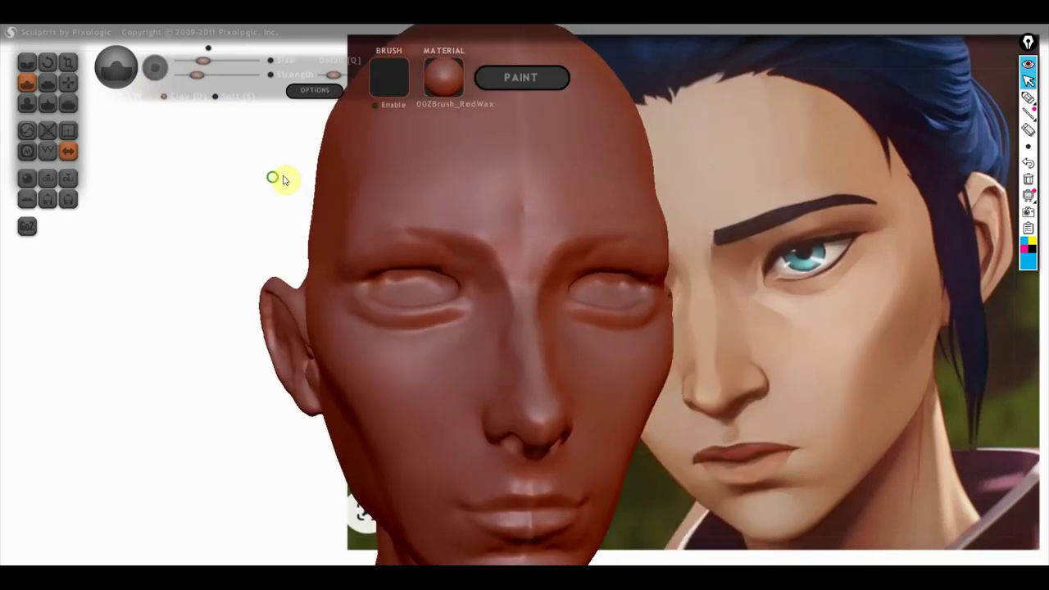
- Switch to the Move brush and reshape the brow and eye sockets, viewing from front and below
drag(283, 179, 206, 202)
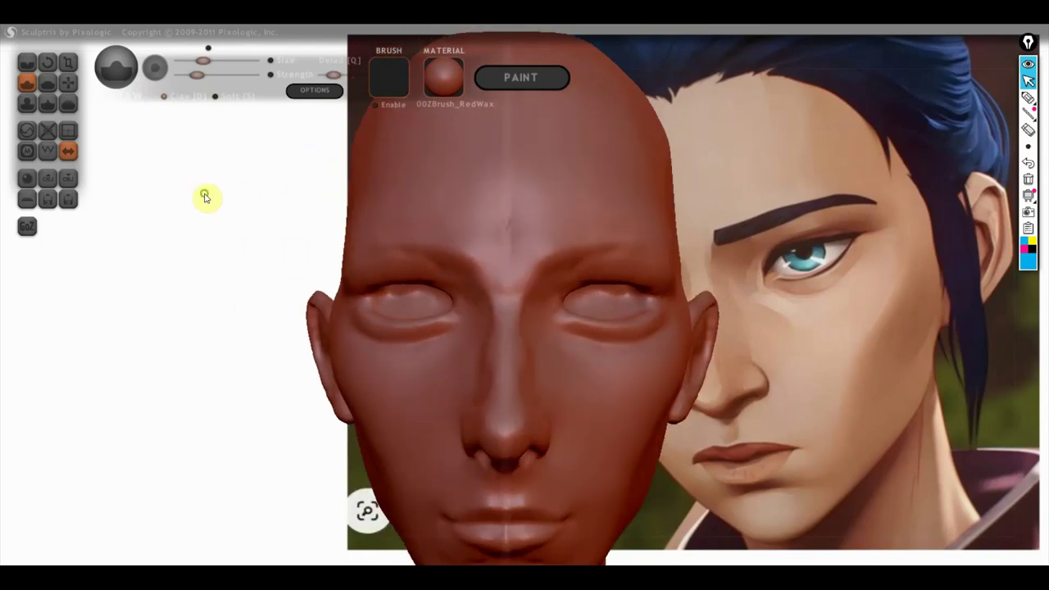
click(68, 82)
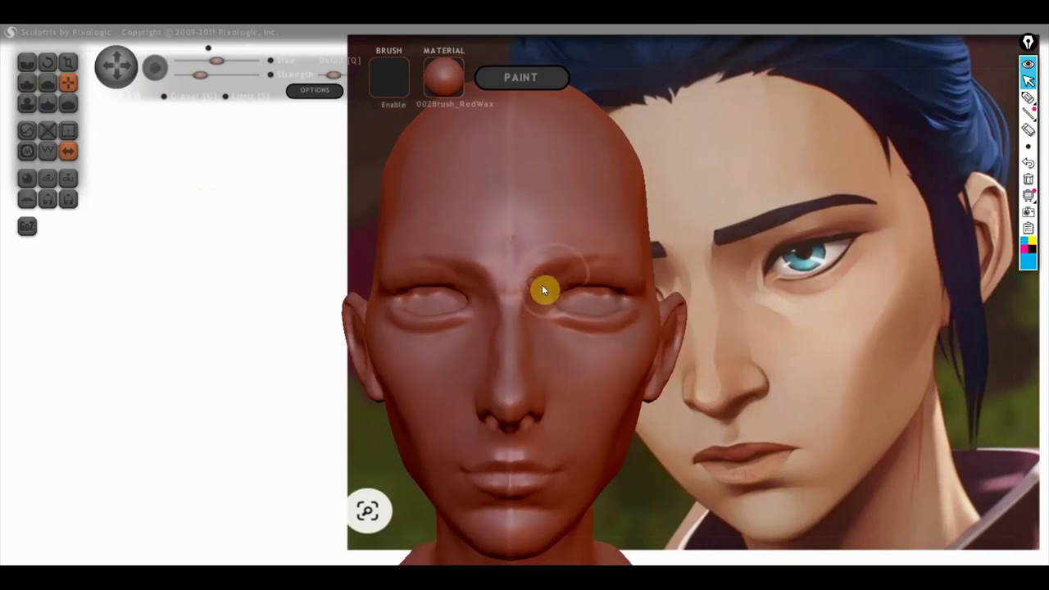
scroll(554, 277, up, 2)
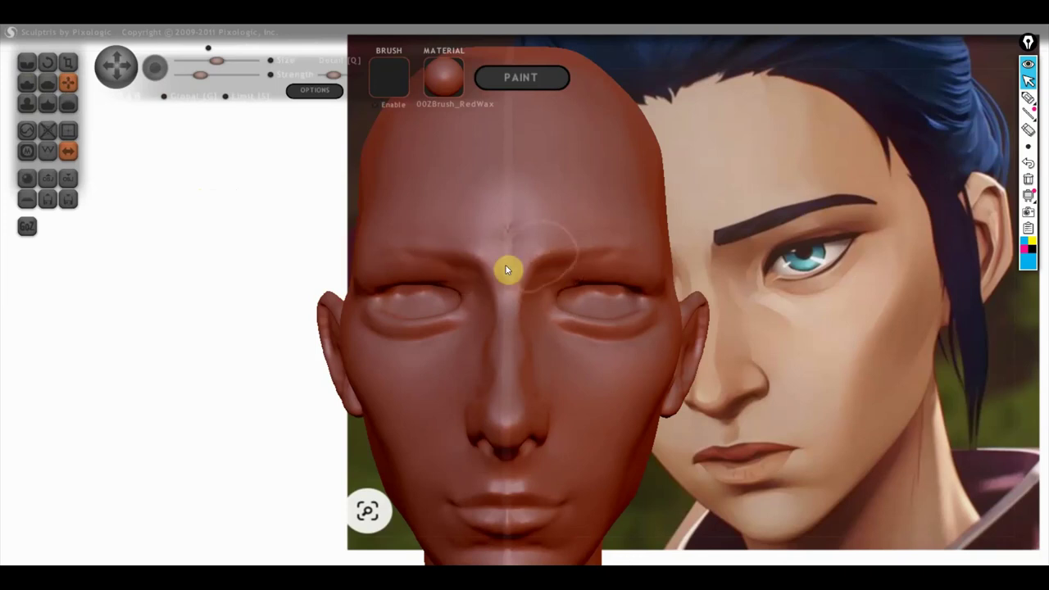
mouse_move(595, 253)
right_down()
mouse_move(602, 220)
mouse_move(591, 231)
right_up()
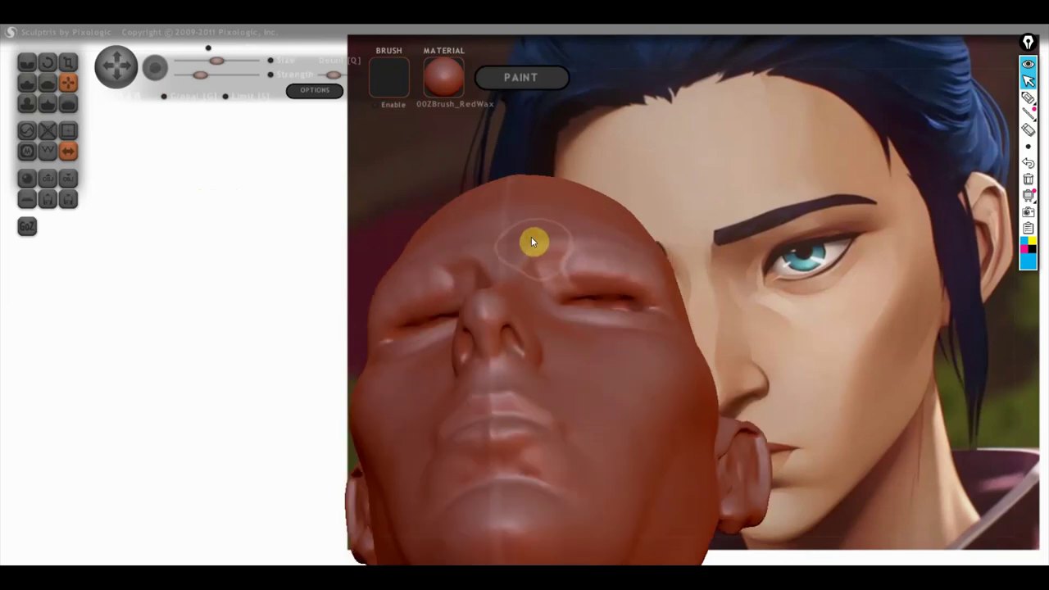
right_drag(534, 243, 588, 331)
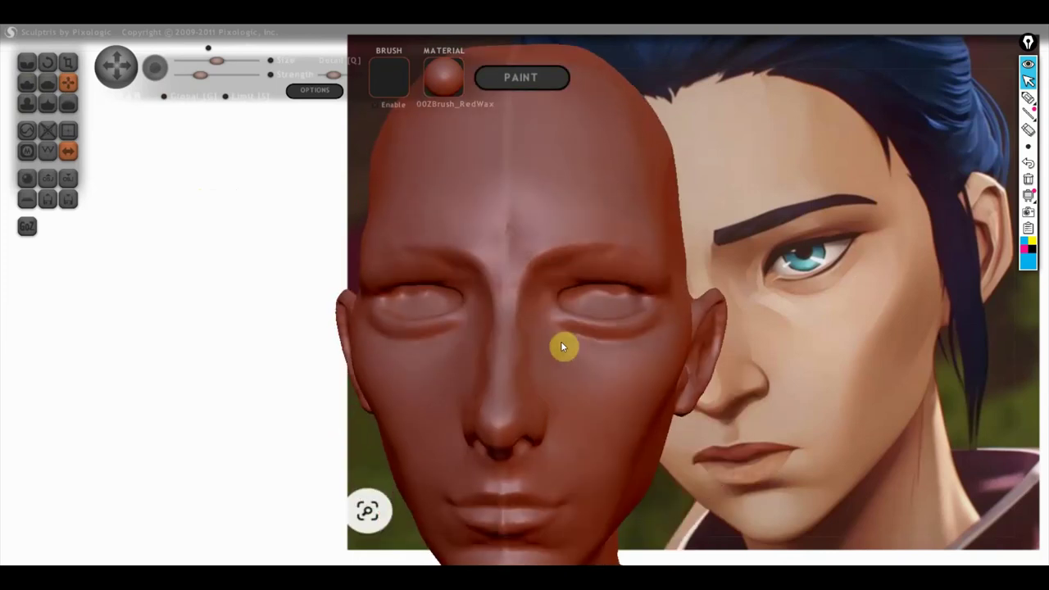
scroll(598, 303, up, 3)
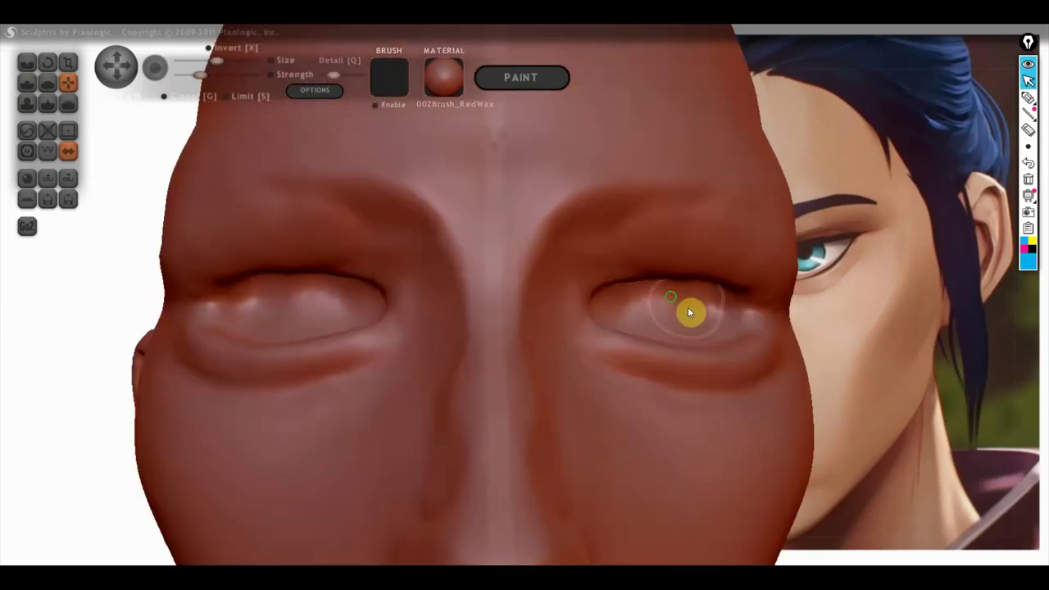
right_drag(666, 306, 649, 263)
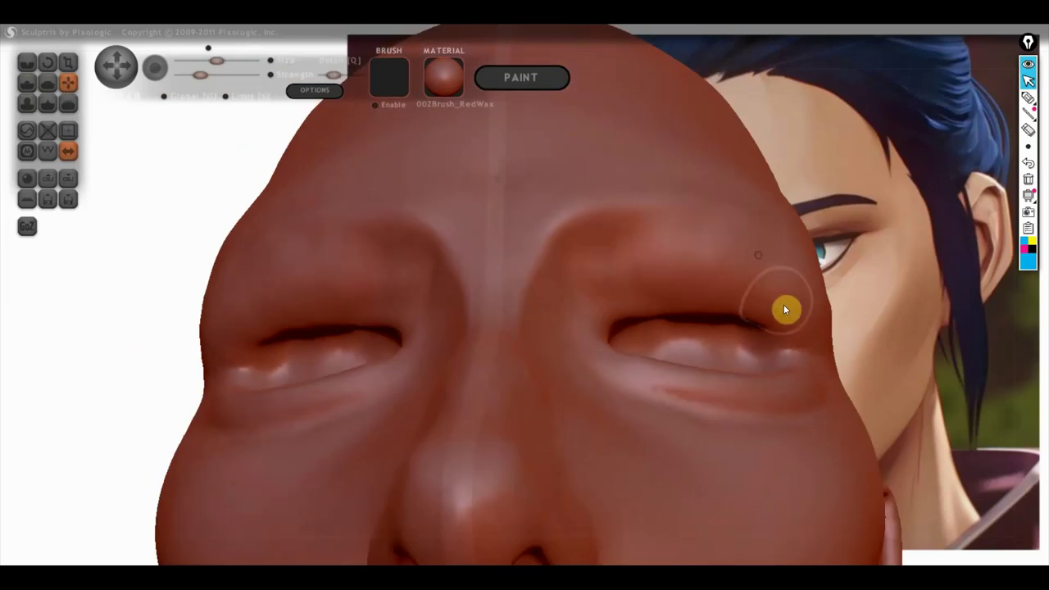
right_drag(782, 303, 682, 243)
mouse_move(784, 253)
right_down()
mouse_move(682, 339)
mouse_move(707, 306)
right_up()
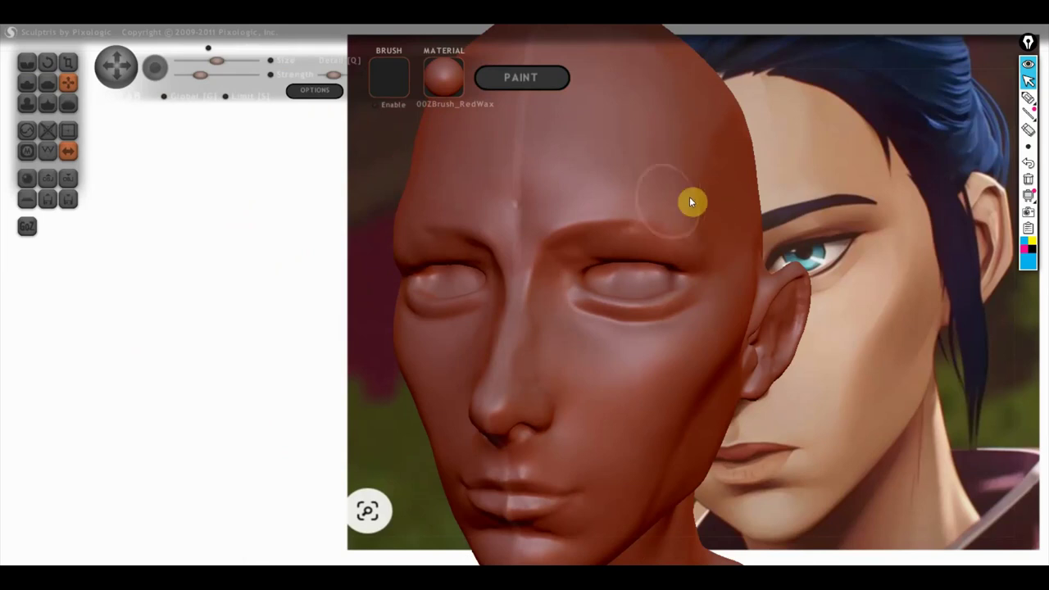
scroll(689, 201, down, 2)
- Briefly try Flatten, then return to Move and work toward the right temple
click(47, 82)
mouse_move(647, 246)
right_down()
mouse_move(679, 223)
mouse_move(664, 205)
mouse_move(749, 212)
mouse_move(807, 197)
mouse_move(783, 215)
right_up()
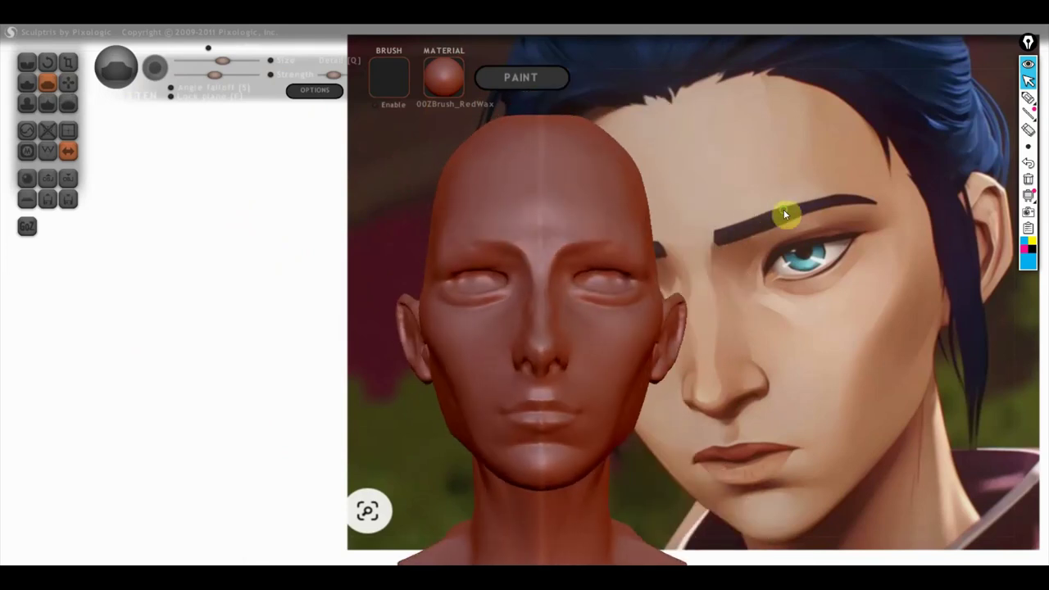
click(71, 84)
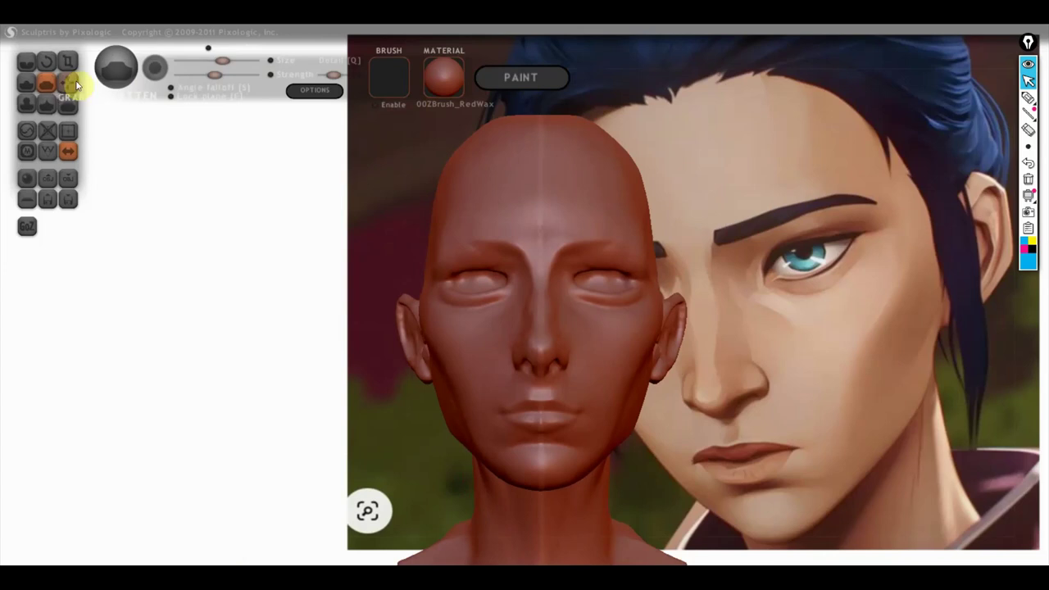
scroll(636, 241, down, 2)
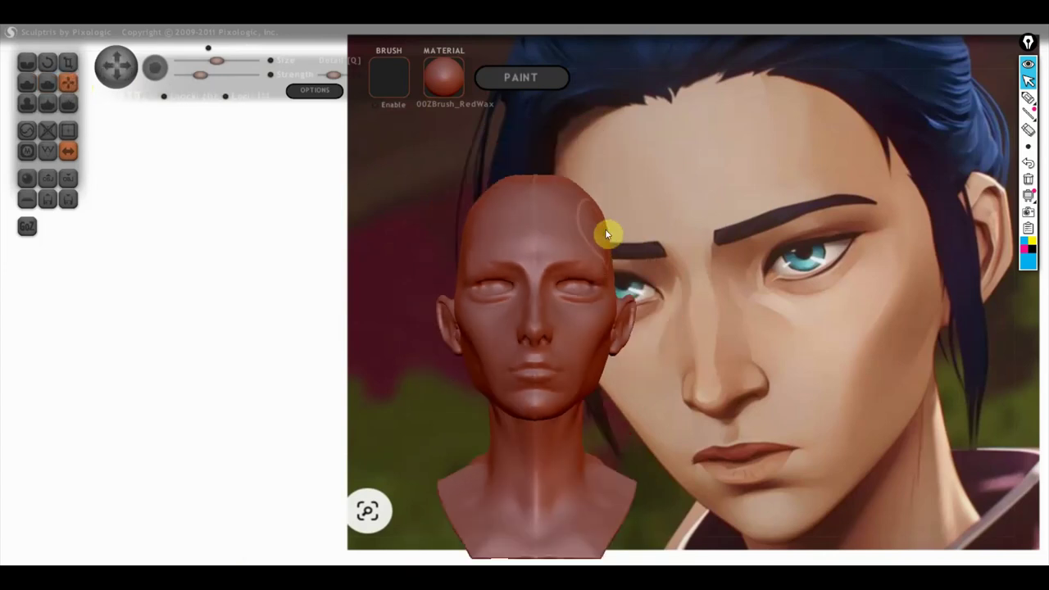
scroll(618, 279, up, 2)
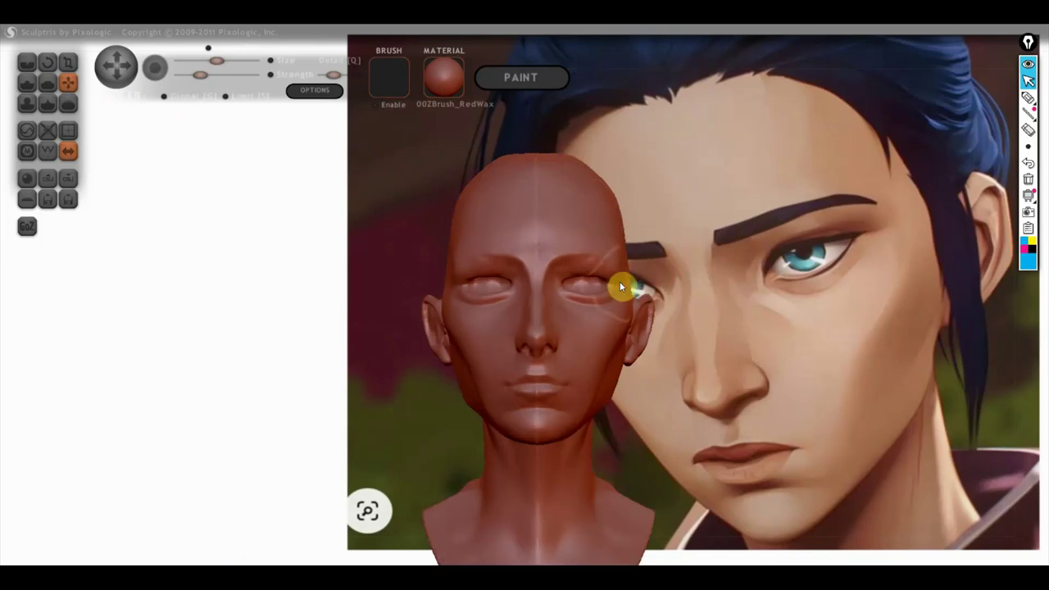
scroll(620, 281, up, 1)
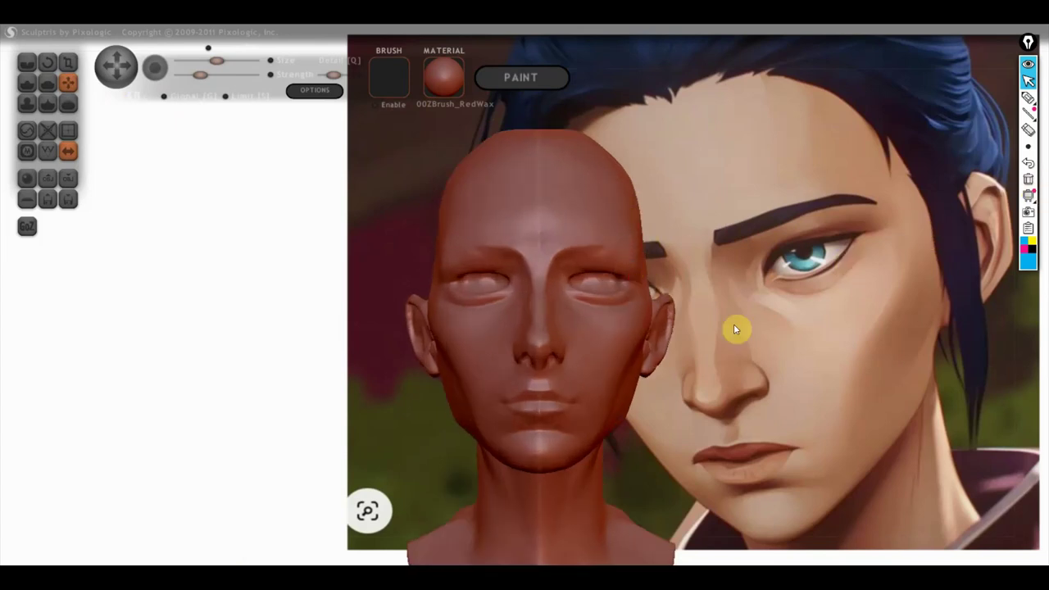
scroll(653, 302, up, 1)
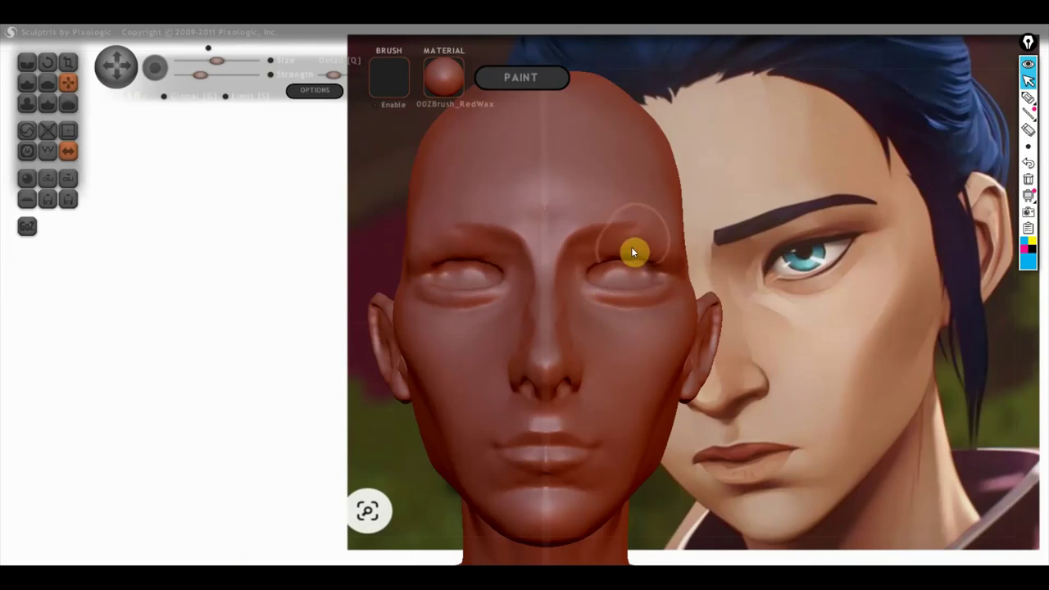
scroll(632, 245, down, 3)
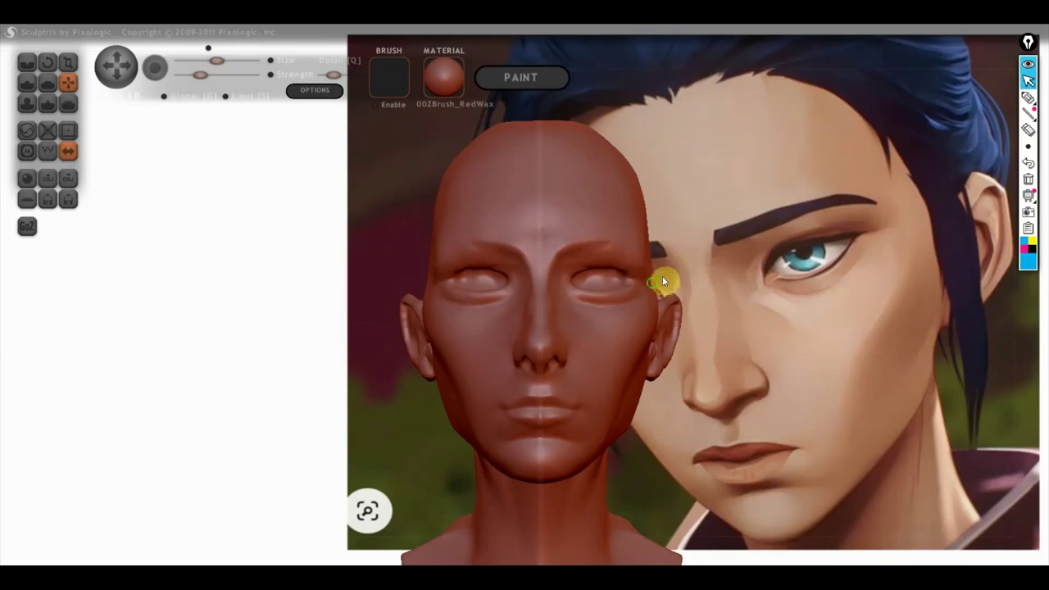
scroll(653, 288, up, 1)
drag(651, 283, 593, 289)
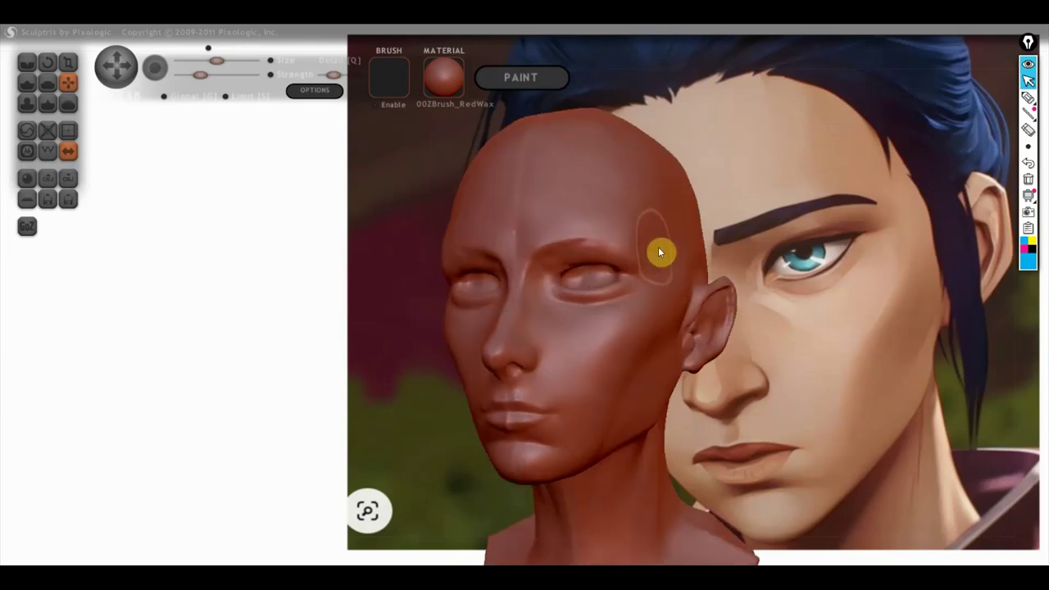
click(1028, 97)
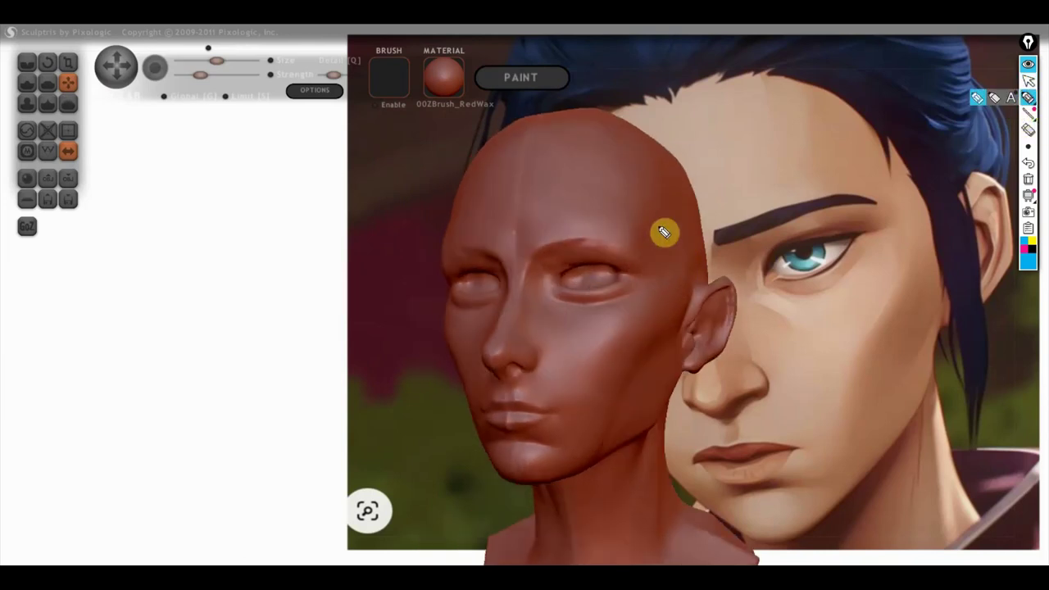
mouse_move(665, 213)
mouse_down()
mouse_move(663, 279)
mouse_move(684, 215)
mouse_move(670, 218)
mouse_move(688, 218)
mouse_move(691, 268)
mouse_up()
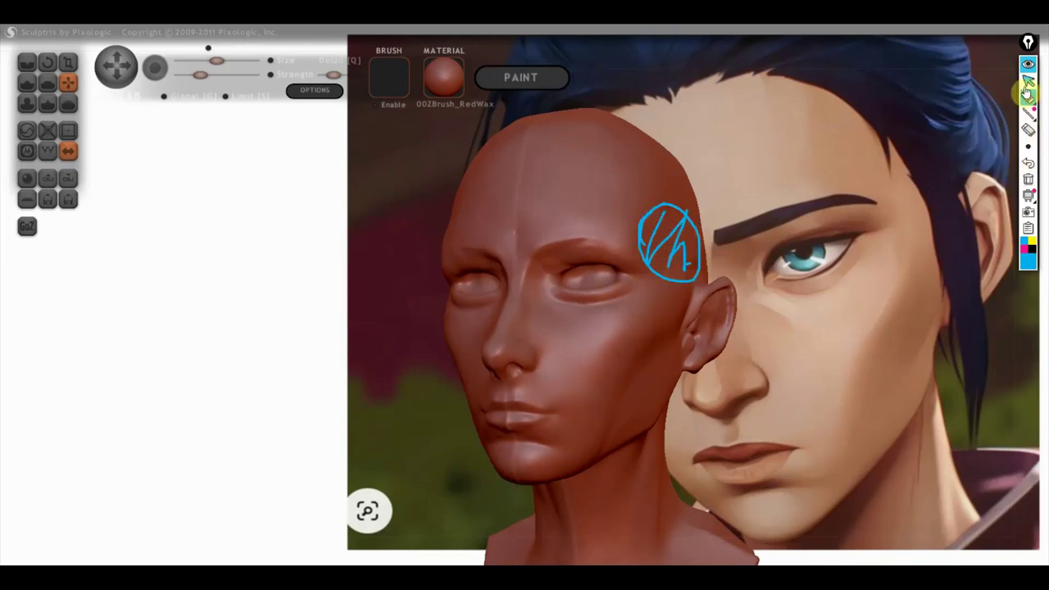
click(1028, 179)
mouse_move(741, 238)
mouse_down()
mouse_move(773, 246)
mouse_move(649, 264)
mouse_up()
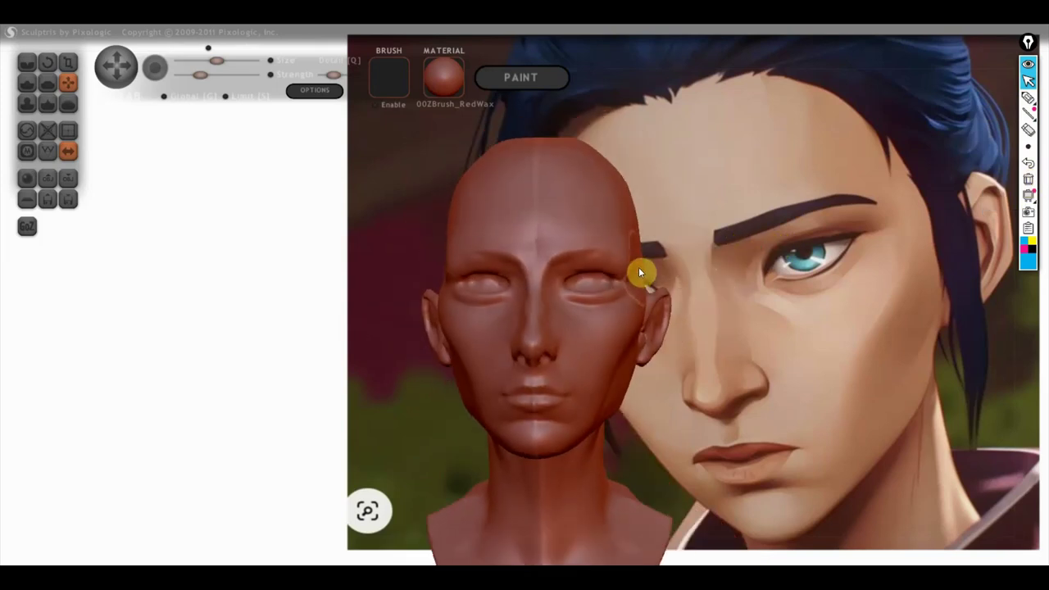
scroll(687, 313, down, 2)
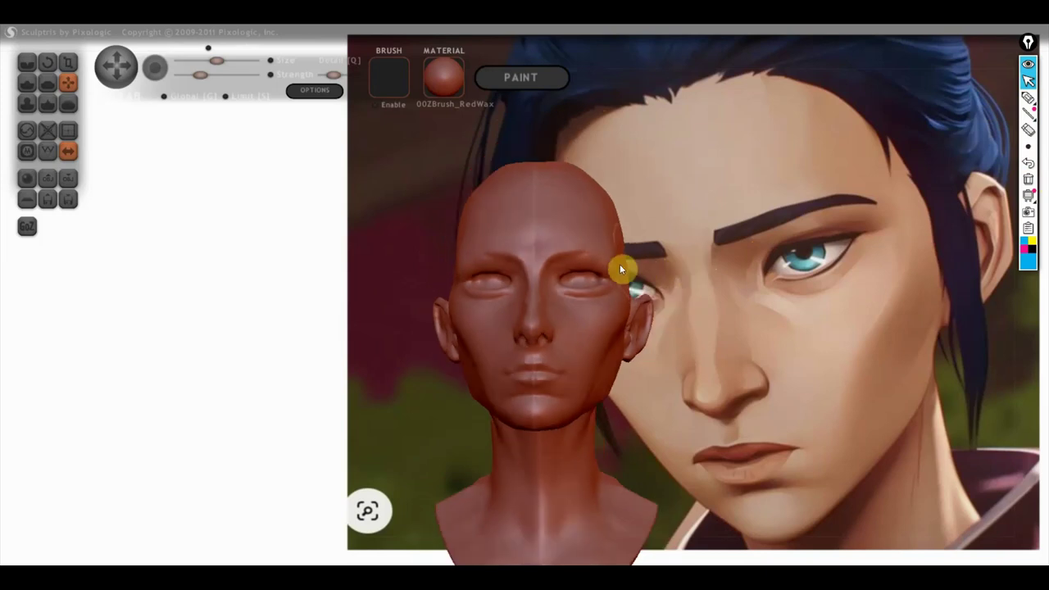
drag(627, 285, 623, 317)
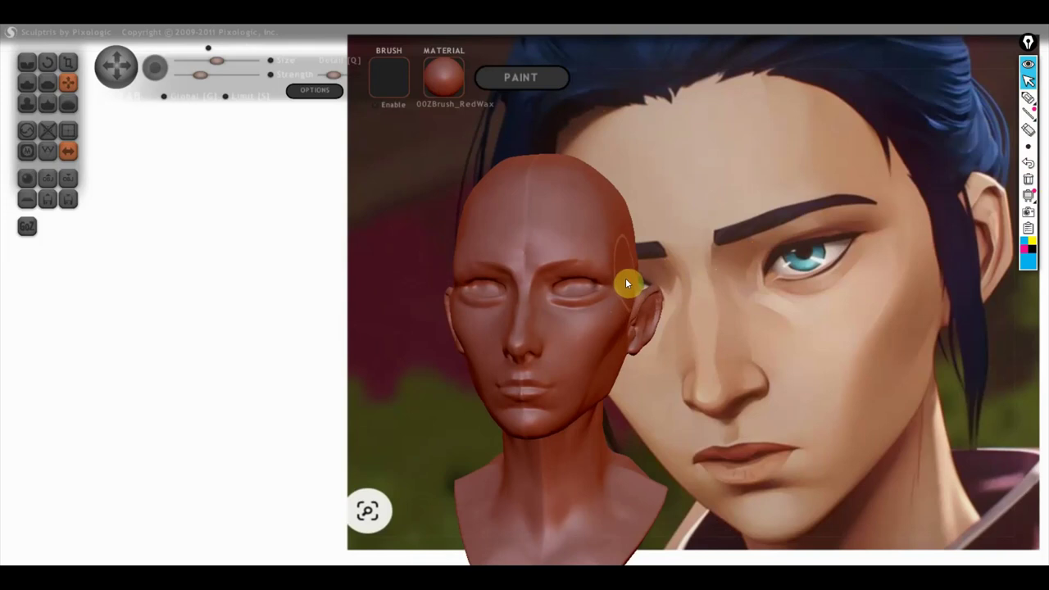
drag(628, 275, 464, 340)
scroll(500, 287, down, 3)
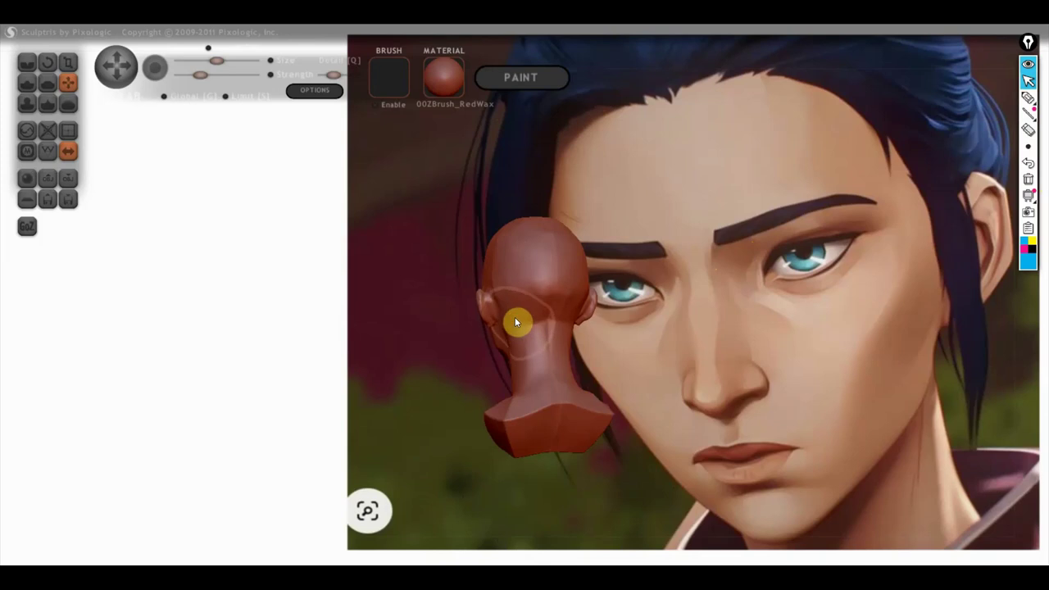
mouse_move(513, 314)
mouse_down()
mouse_move(620, 339)
mouse_move(672, 328)
mouse_up()
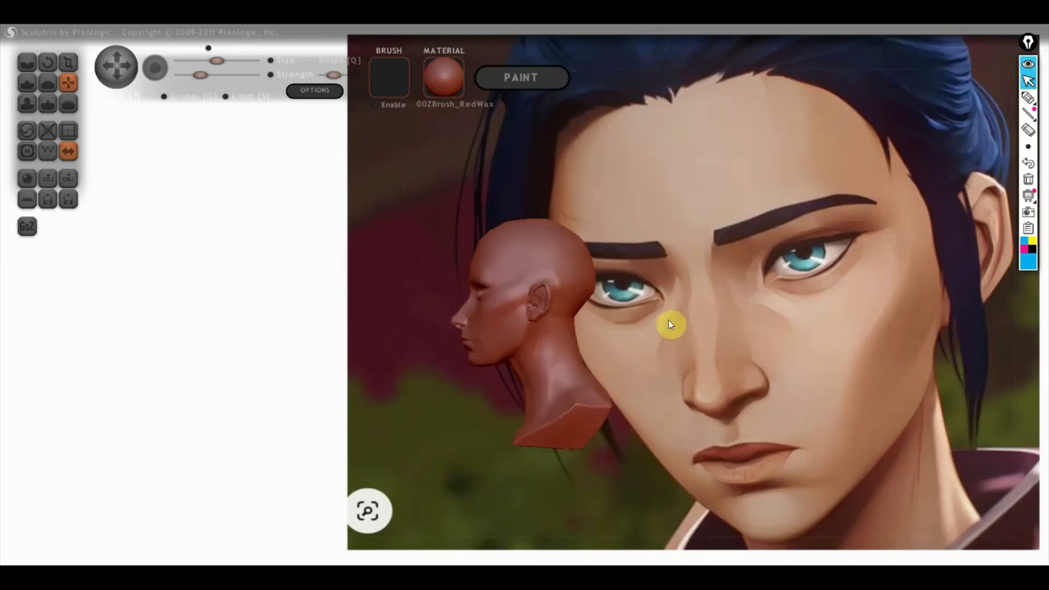
- Zoom and orbit the bust from an upright profile to a three-quarter front view
scroll(573, 316, up, 2)
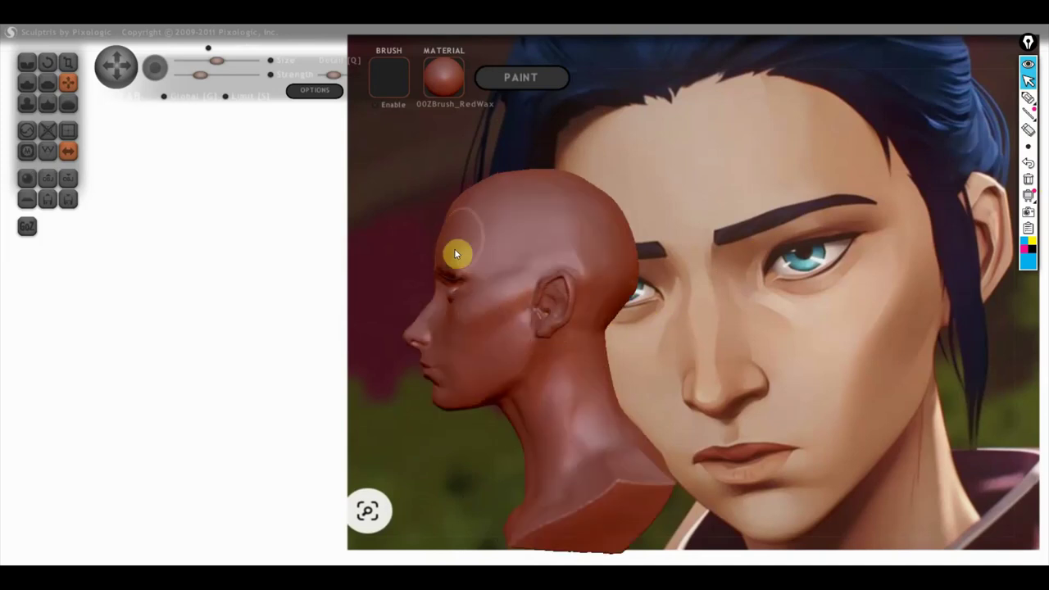
scroll(451, 233, up, 2)
scroll(445, 193, down, 1)
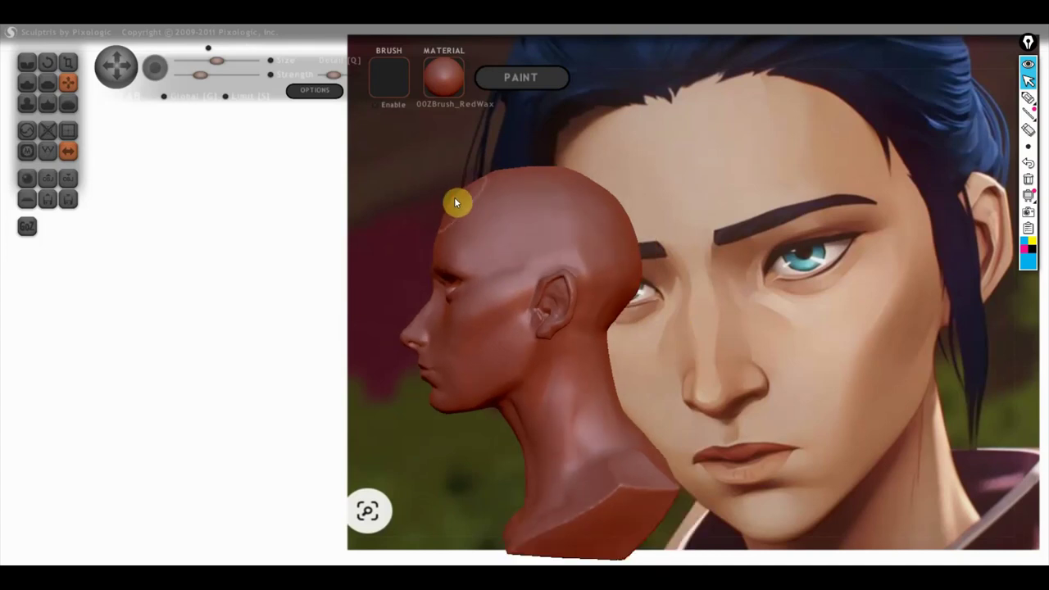
scroll(427, 253, up, 1)
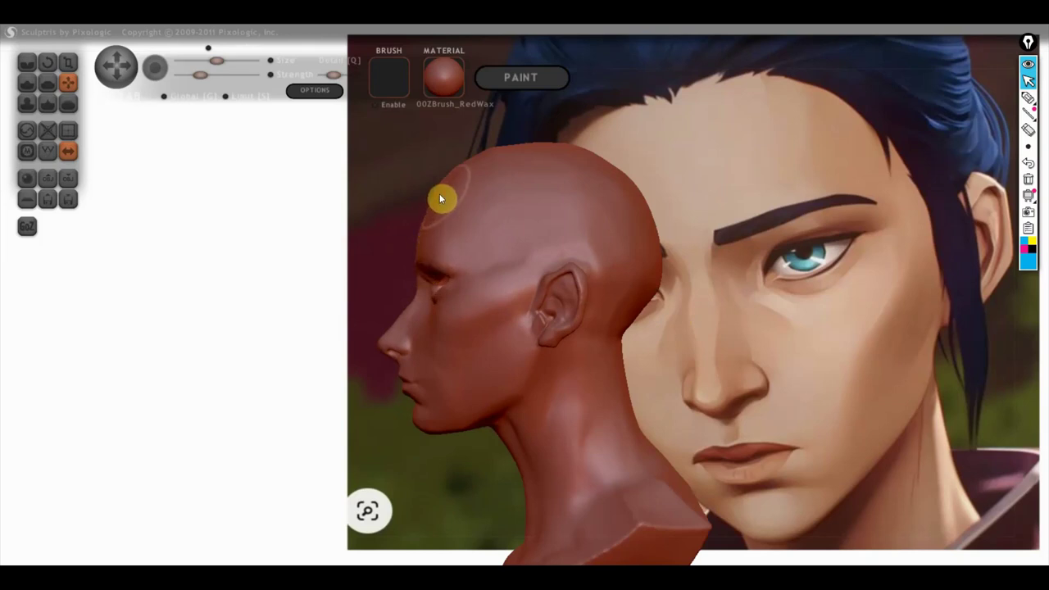
scroll(479, 232, up, 2)
scroll(480, 236, down, 3)
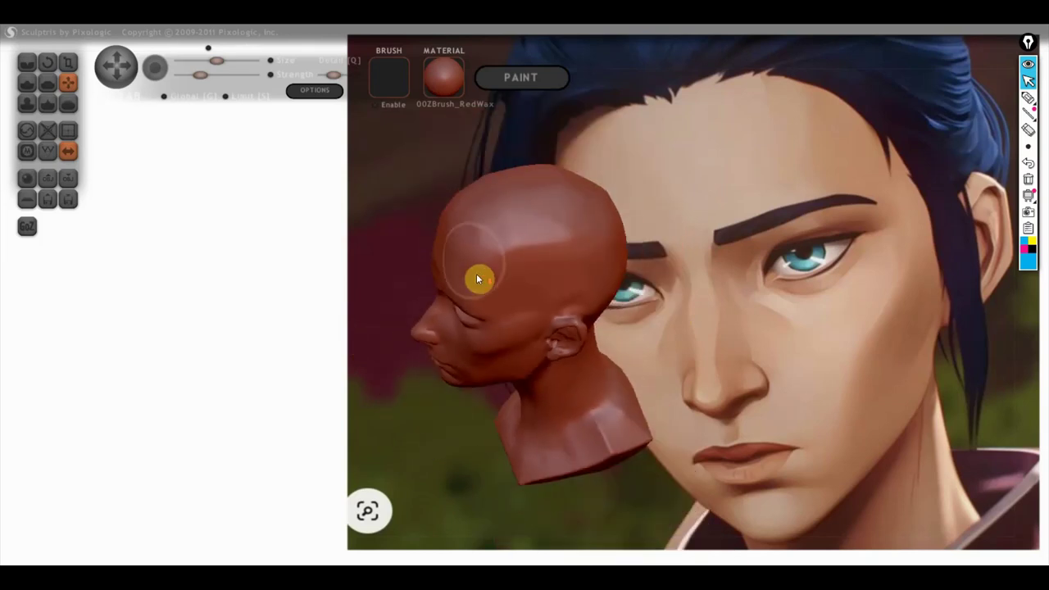
right_drag(506, 257, 514, 212)
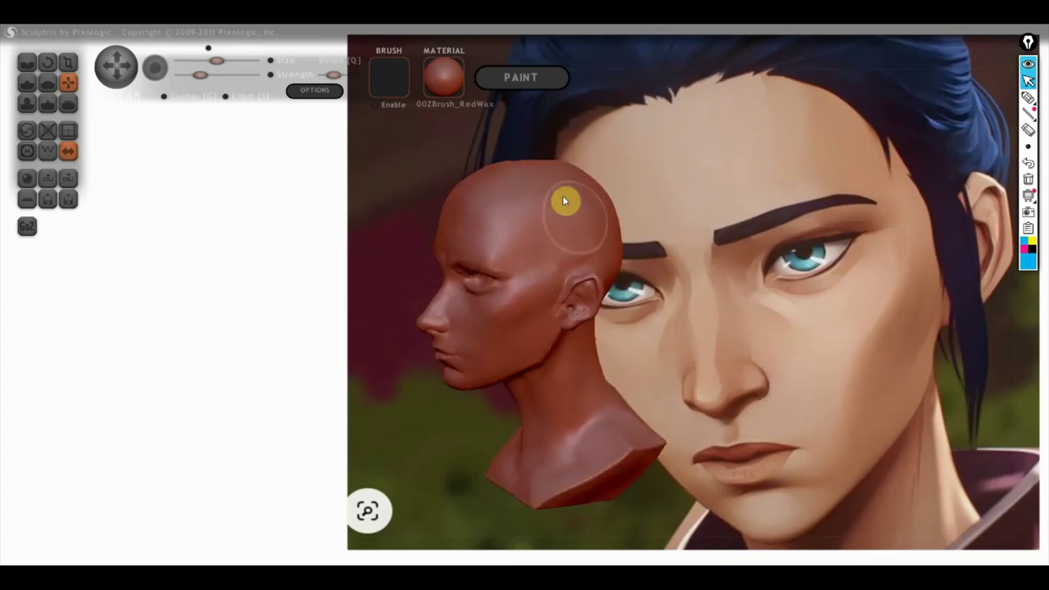
scroll(613, 231, up, 1)
scroll(595, 222, up, 3)
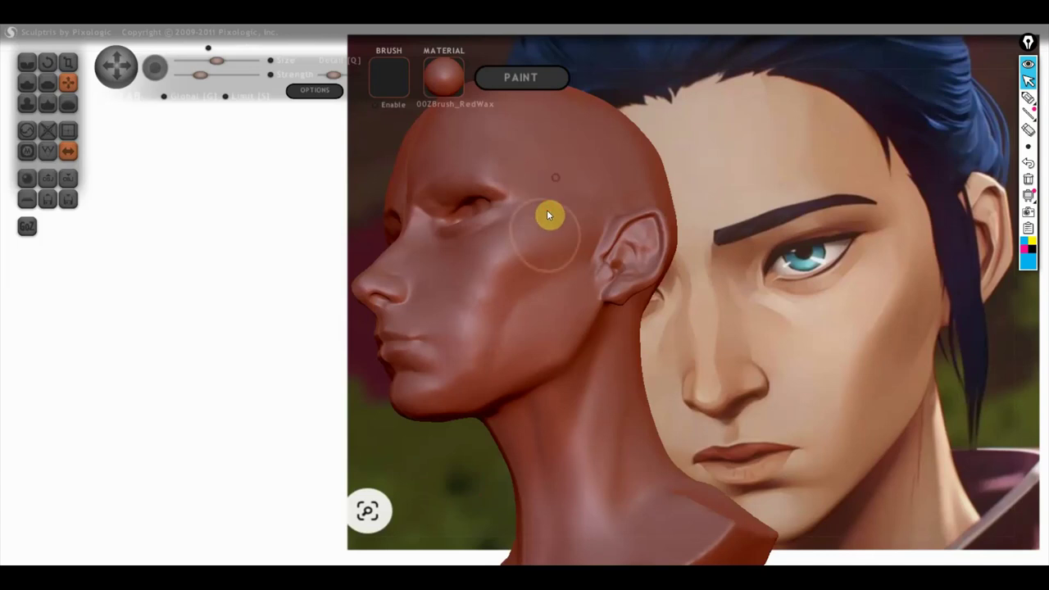
mouse_move(488, 347)
right_down()
mouse_move(550, 396)
mouse_move(564, 382)
mouse_move(490, 363)
mouse_move(465, 336)
mouse_move(413, 325)
right_up()
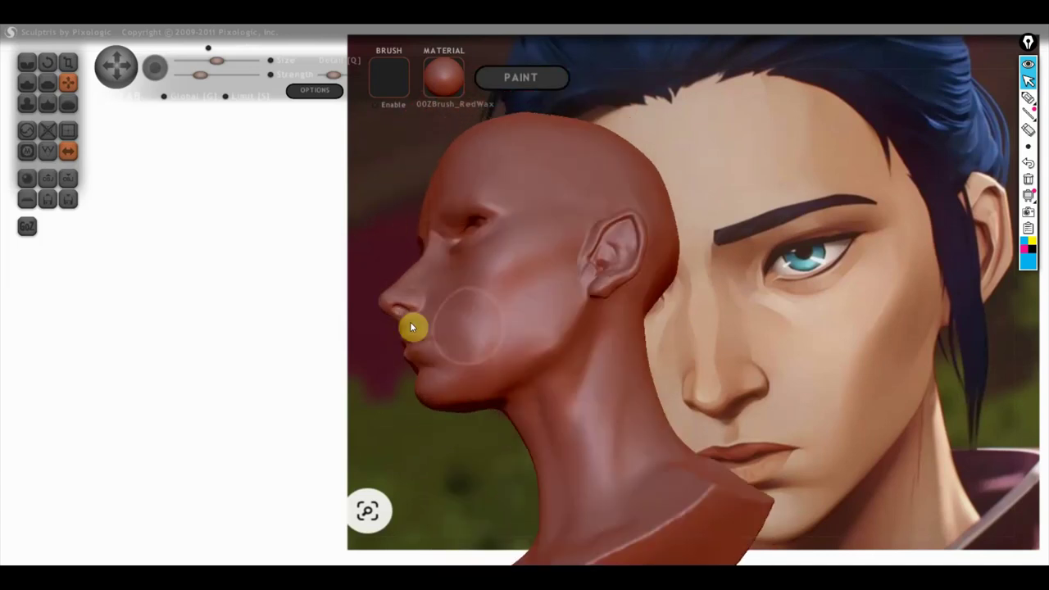
- Flatten the side profile of the neck and jaw
click(47, 82)
scroll(514, 327, up, 2)
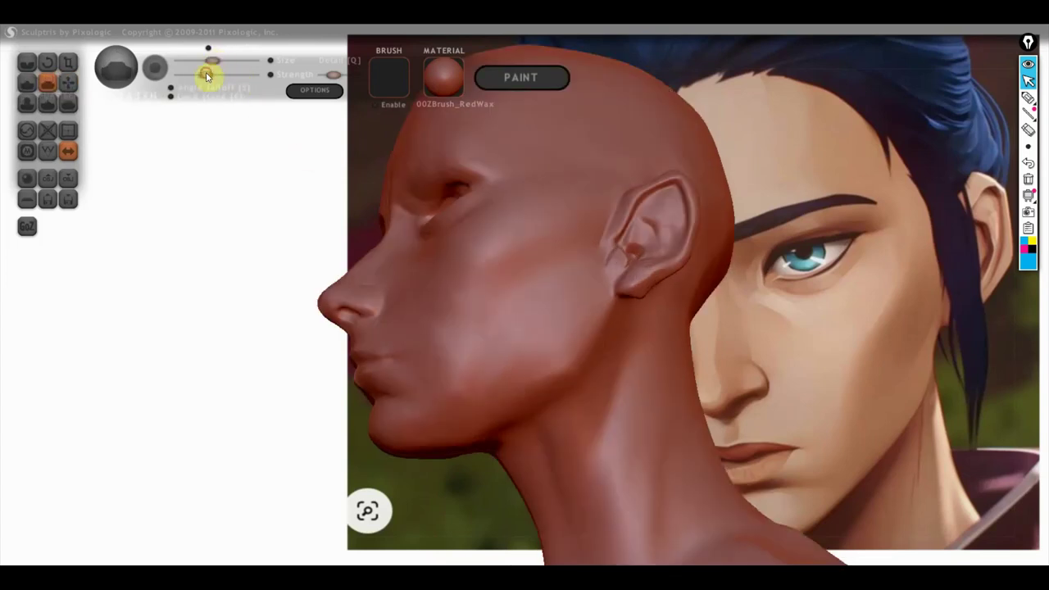
mouse_move(592, 318)
right_down()
mouse_move(584, 386)
mouse_move(555, 371)
mouse_move(565, 320)
right_up()
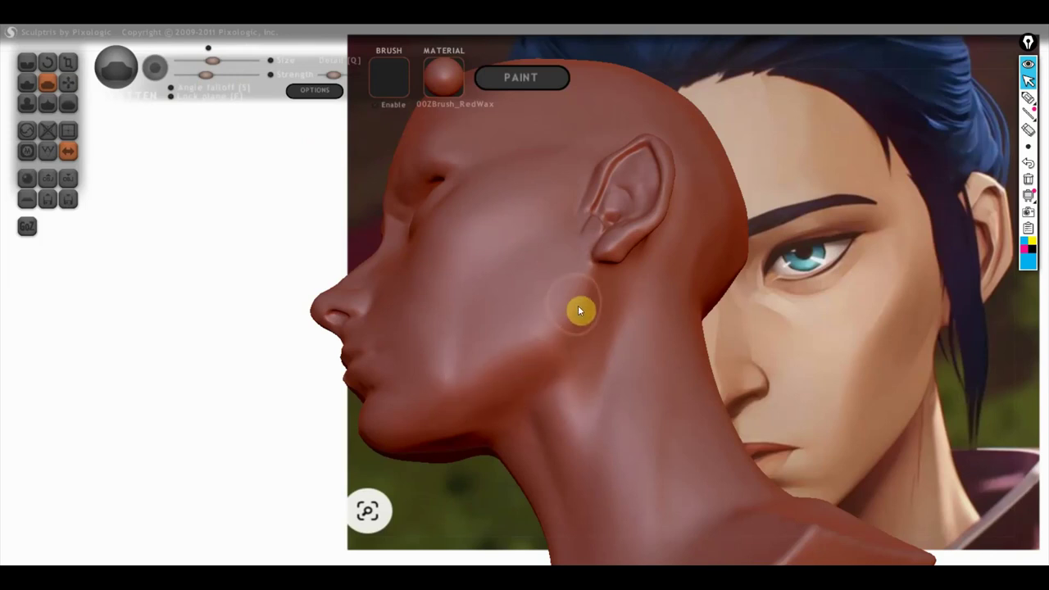
right_drag(471, 341, 595, 463)
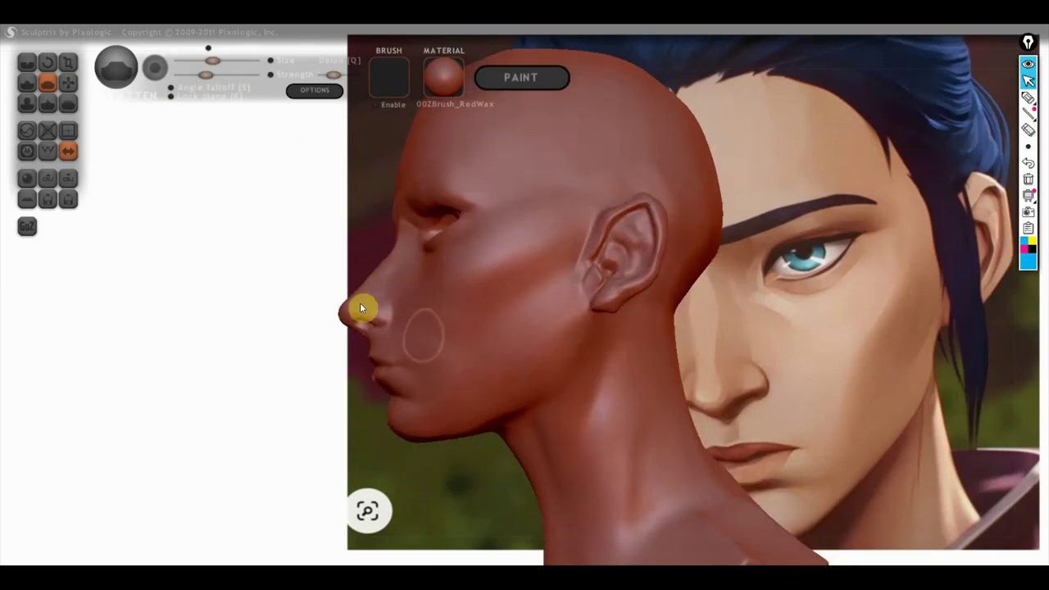
- Switch to Grab and frame the bust in side view showing the ear and jaw
click(67, 82)
right_drag(522, 379, 546, 382)
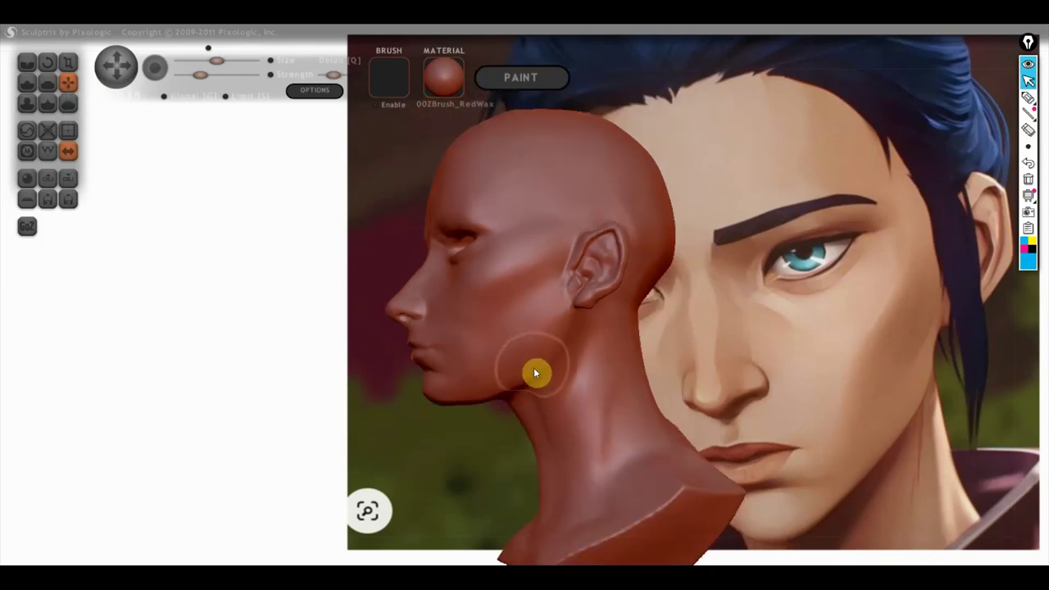
scroll(551, 346, up, 2)
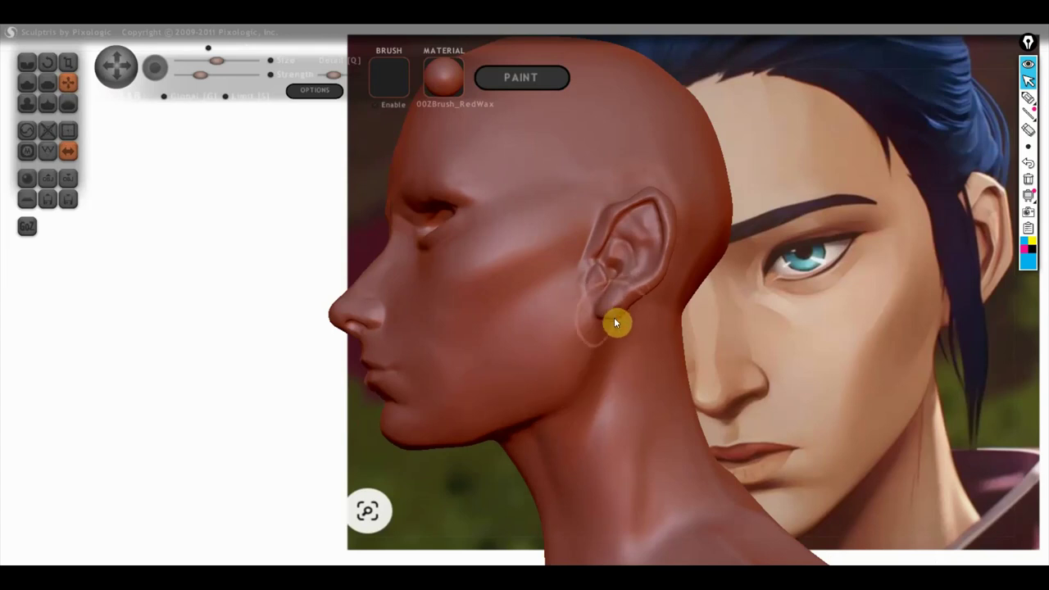
scroll(606, 308, down, 2)
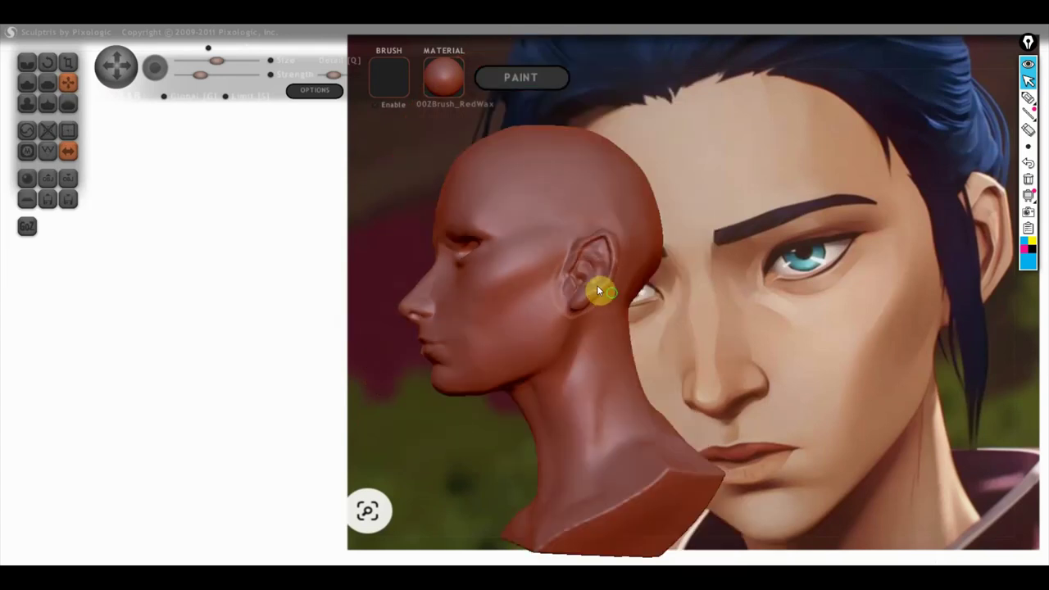
right_drag(587, 294, 599, 295)
scroll(642, 379, down, 2)
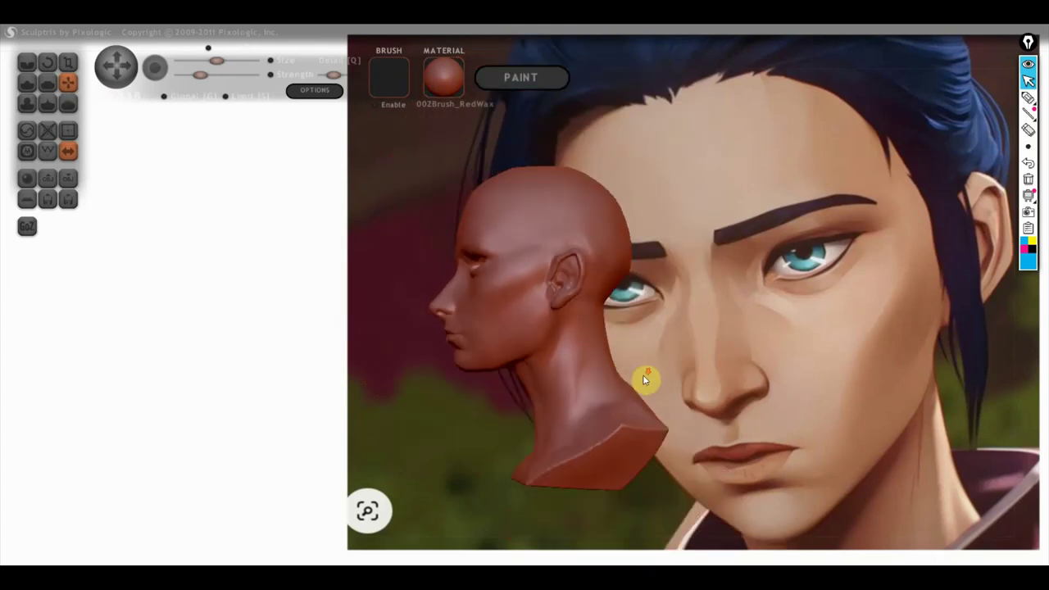
click(1028, 97)
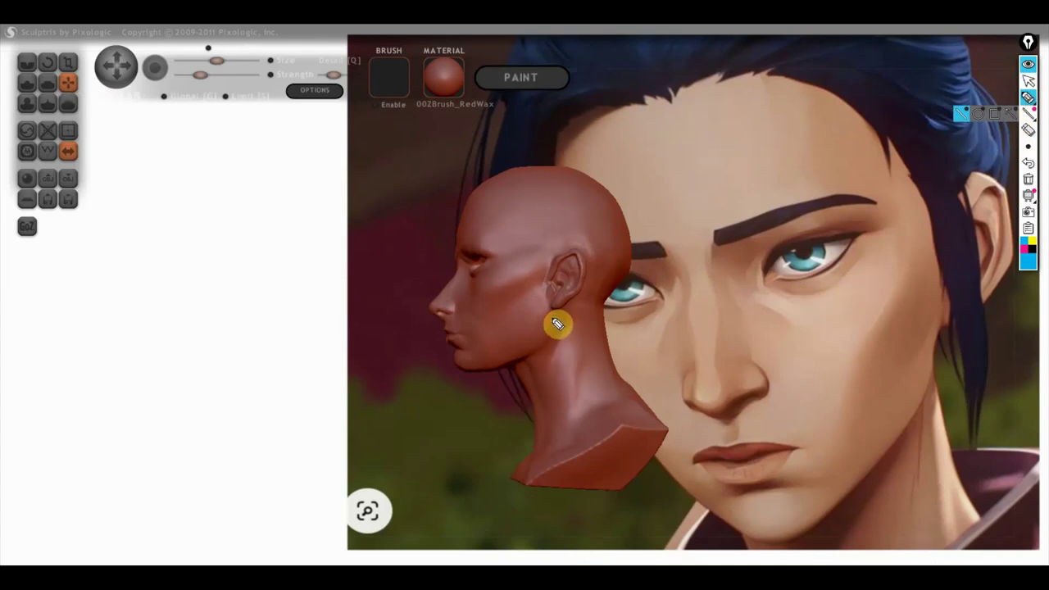
- Sketch the desired jawline with the on-screen pen, then erase it
drag(556, 325, 474, 376)
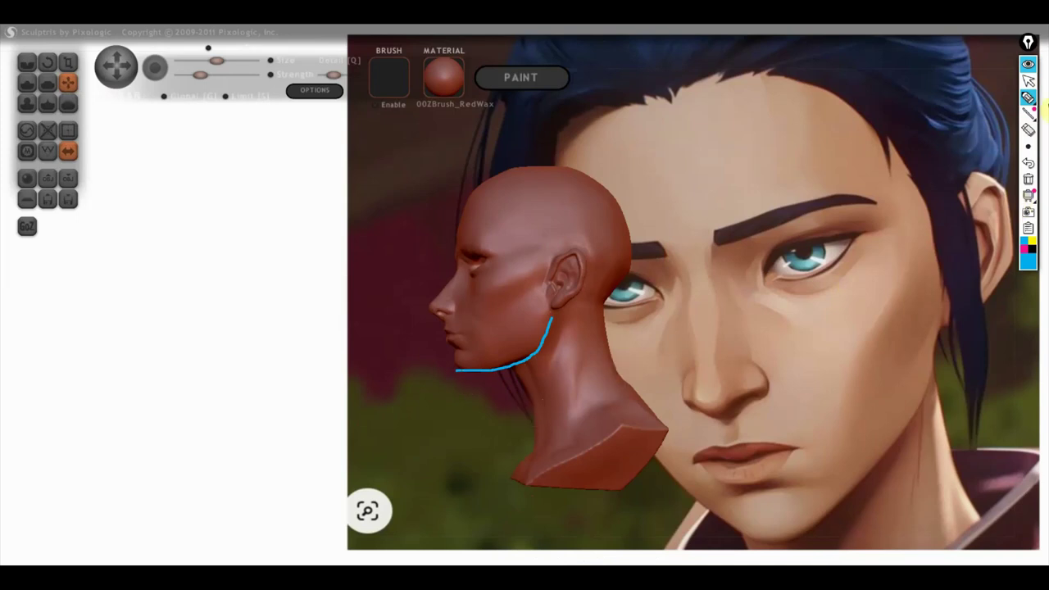
click(1028, 181)
click(1029, 81)
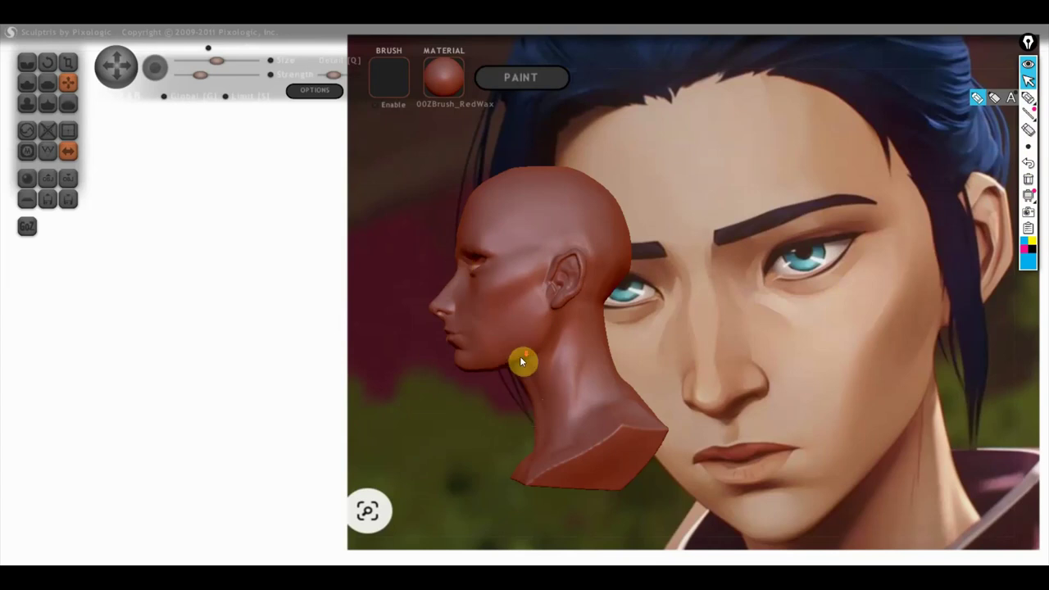
- Grab the lower neck and chest cut to make the neck longer and narrower
scroll(522, 358, down, 1)
drag(643, 347, 680, 332)
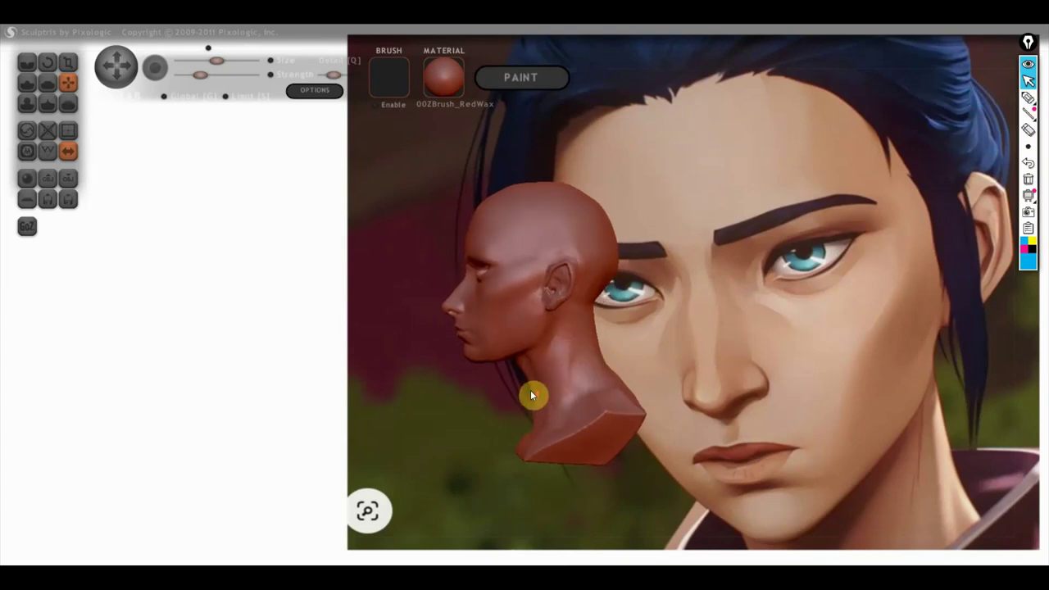
scroll(530, 397, up, 1)
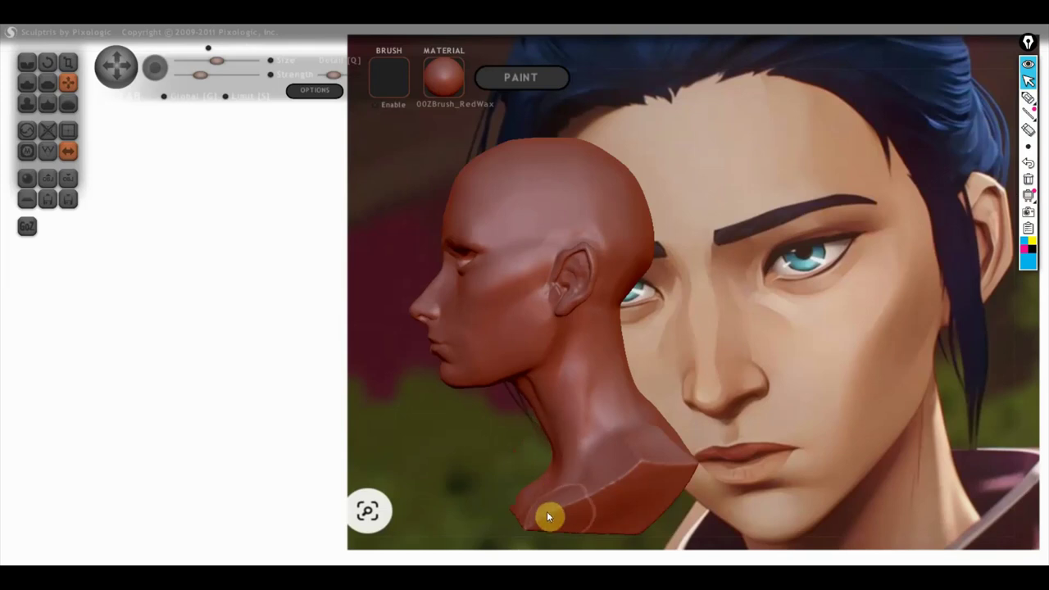
scroll(547, 500, down, 3)
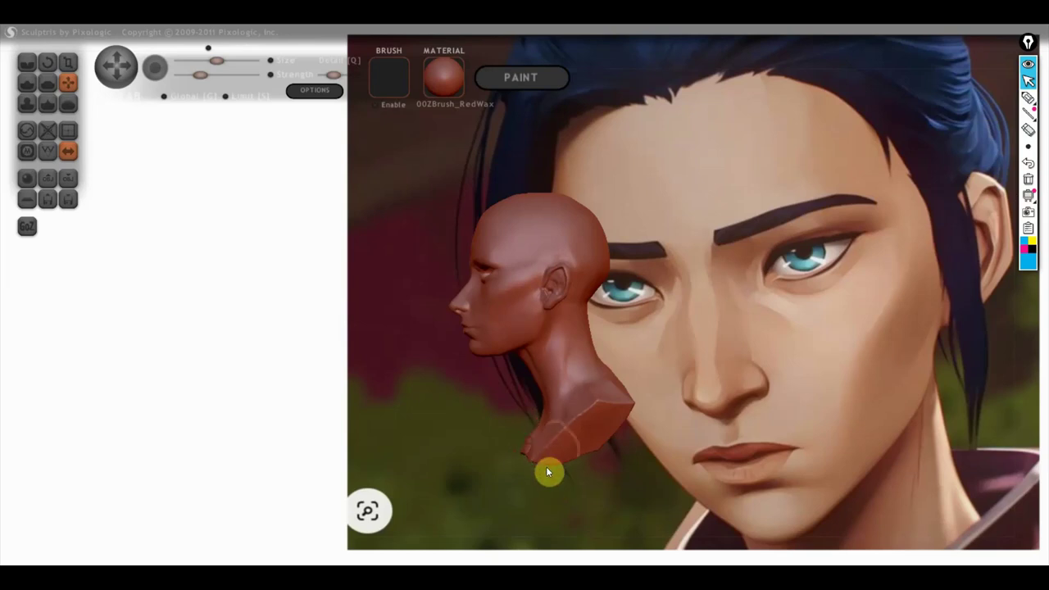
mouse_move(538, 450)
mouse_down()
mouse_move(602, 426)
mouse_move(613, 407)
mouse_move(577, 318)
mouse_move(607, 307)
mouse_up()
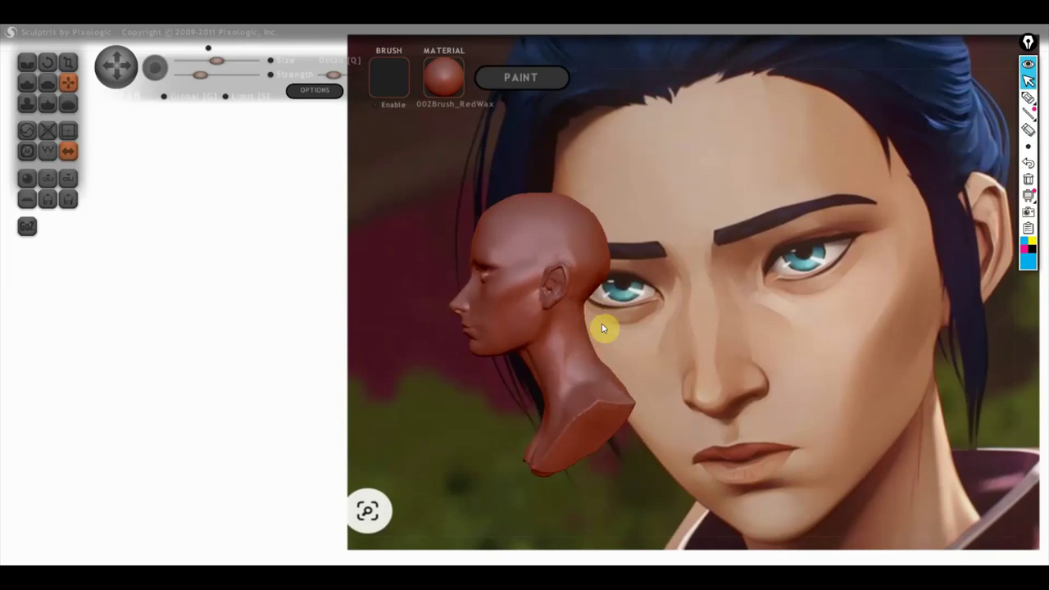
scroll(613, 266, up, 2)
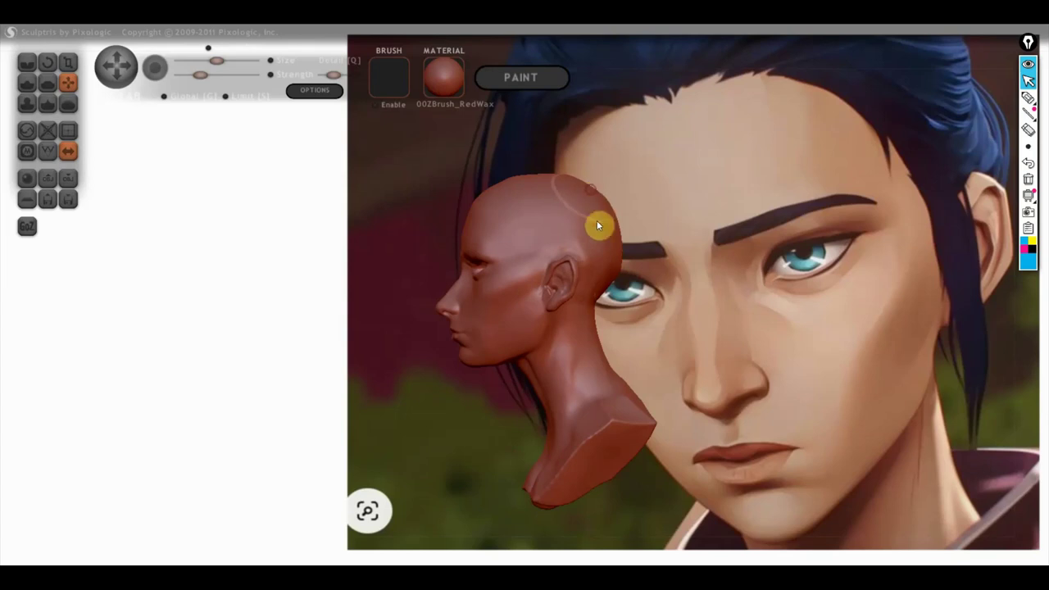
mouse_move(592, 336)
mouse_down()
mouse_move(480, 363)
mouse_move(403, 355)
mouse_up()
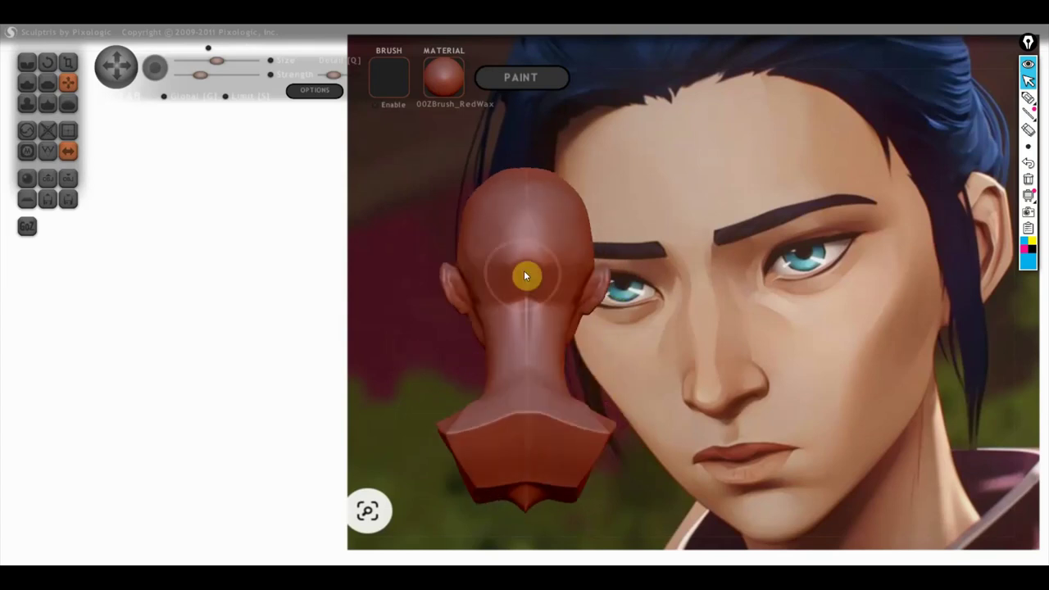
drag(510, 230, 532, 206)
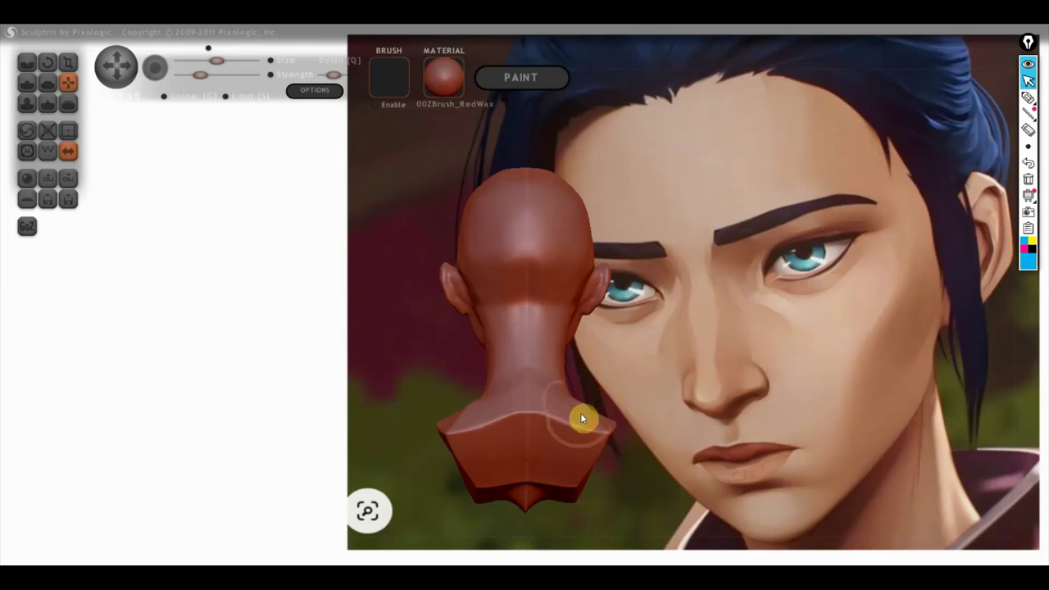
mouse_move(571, 420)
mouse_down()
mouse_move(490, 428)
mouse_move(878, 435)
mouse_move(814, 419)
mouse_up()
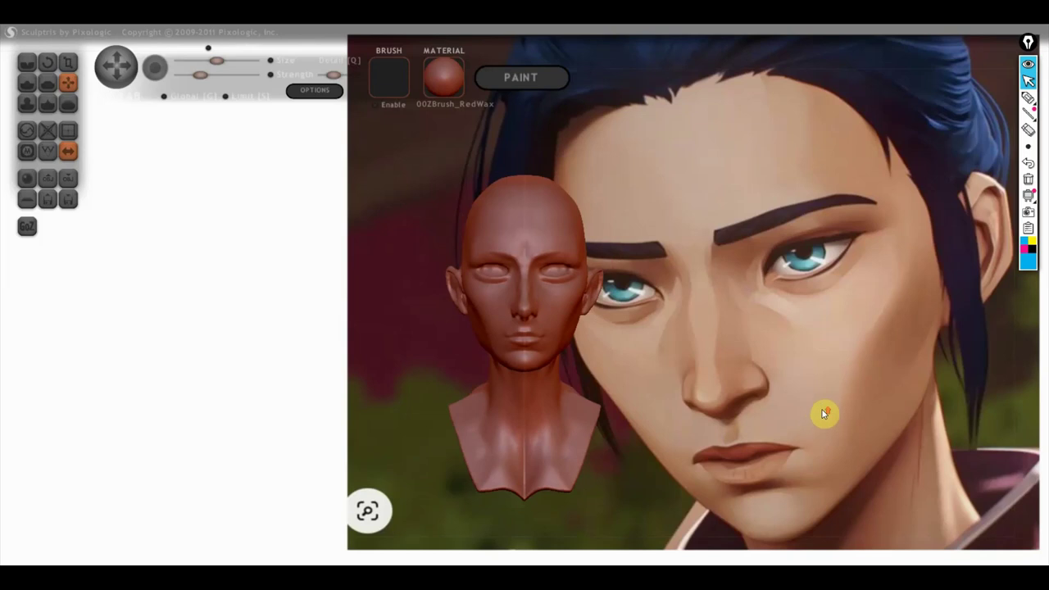
- Turn the bust to a left-facing profile, shrink the brush size, and pick Flatten
scroll(810, 399, up, 2)
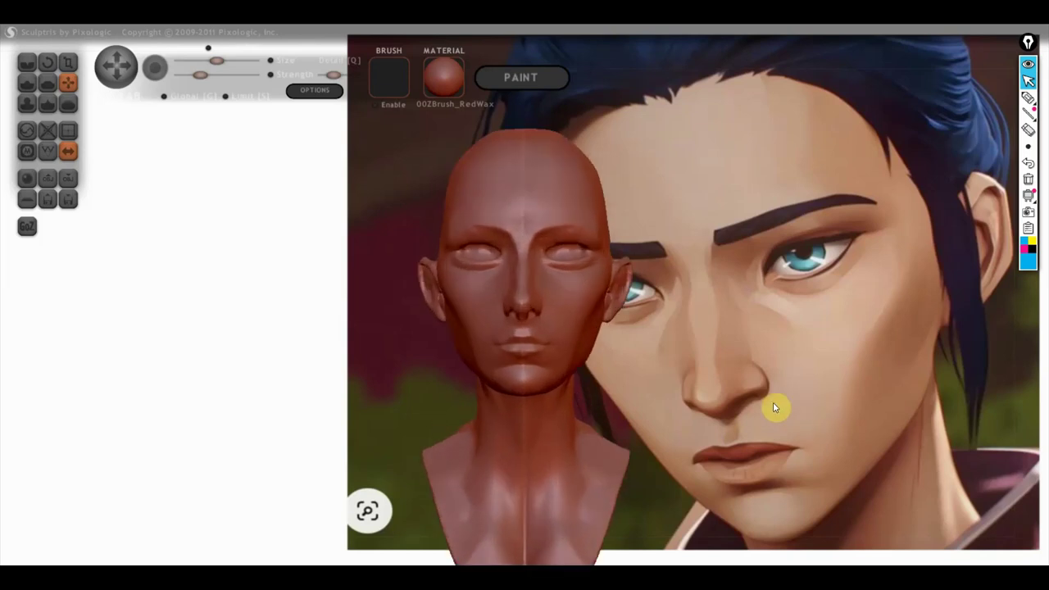
drag(677, 410, 851, 401)
scroll(844, 400, up, 2)
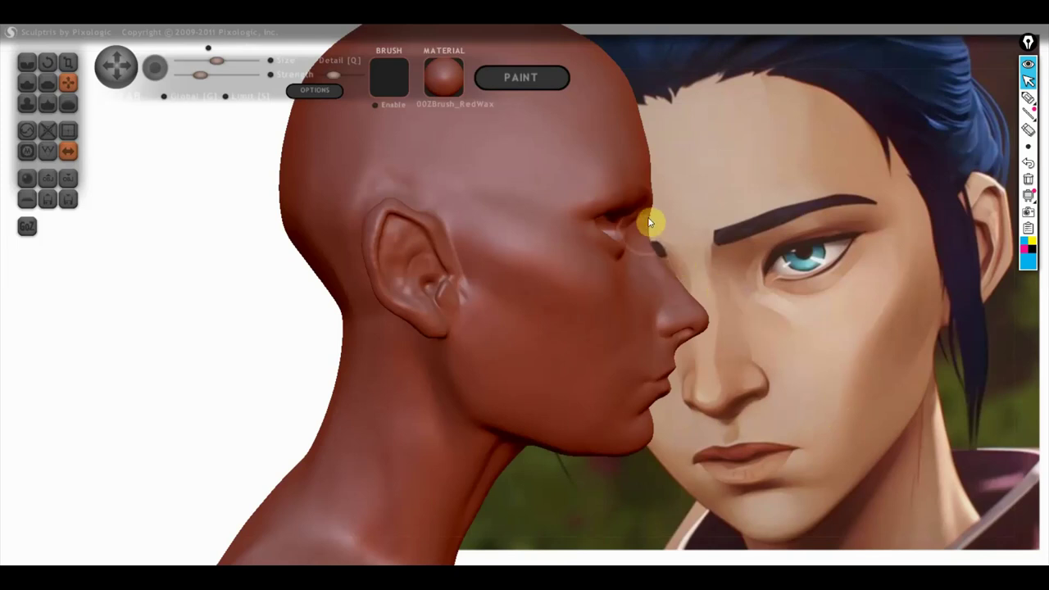
click(210, 61)
scroll(639, 218, down, 2)
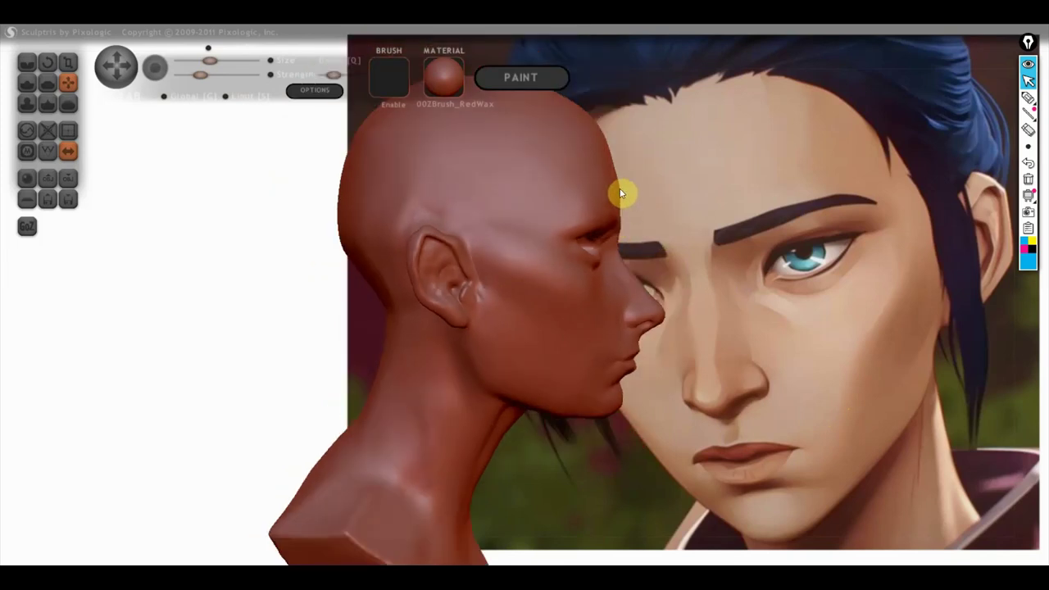
click(49, 83)
- Orbit the head past profile and skull-top views to face front, then zoom in on the face
drag(309, 201, 507, 277)
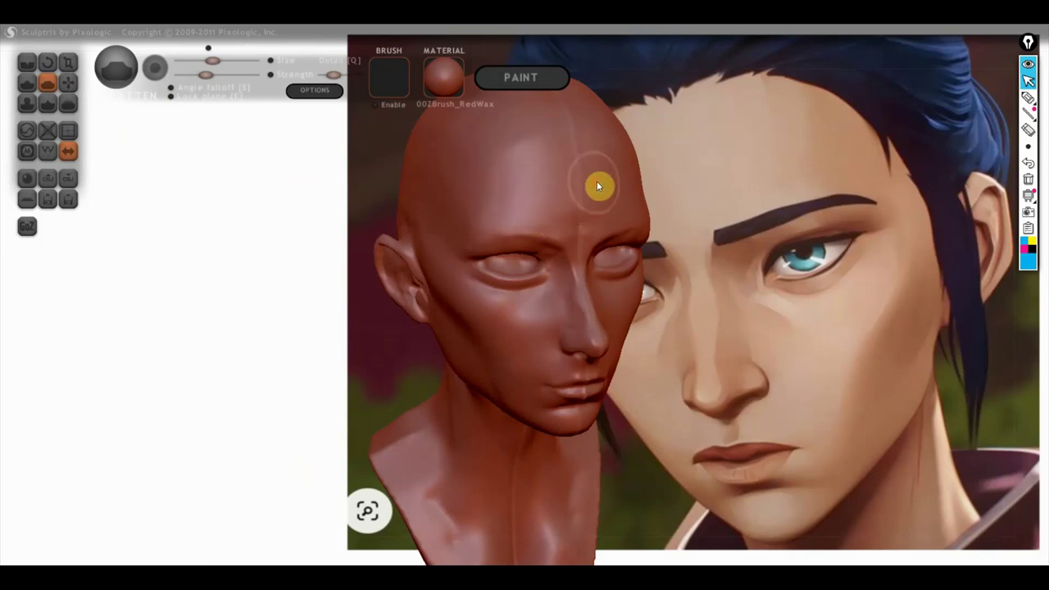
drag(611, 192, 651, 214)
mouse_move(584, 177)
right_down()
mouse_move(624, 195)
mouse_move(573, 178)
right_up()
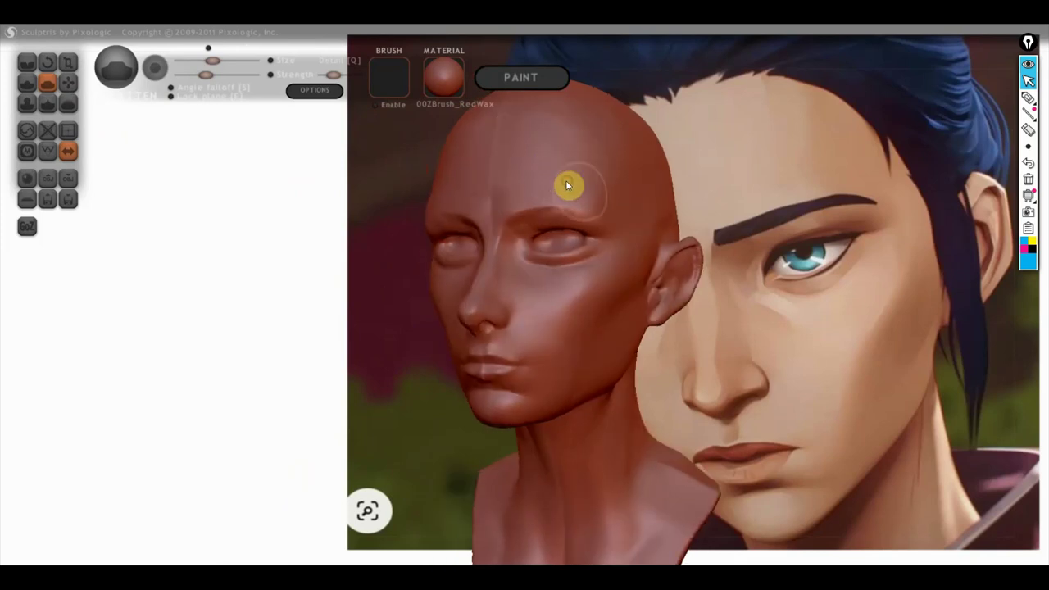
mouse_move(593, 185)
right_down()
mouse_move(648, 195)
mouse_move(672, 174)
right_up()
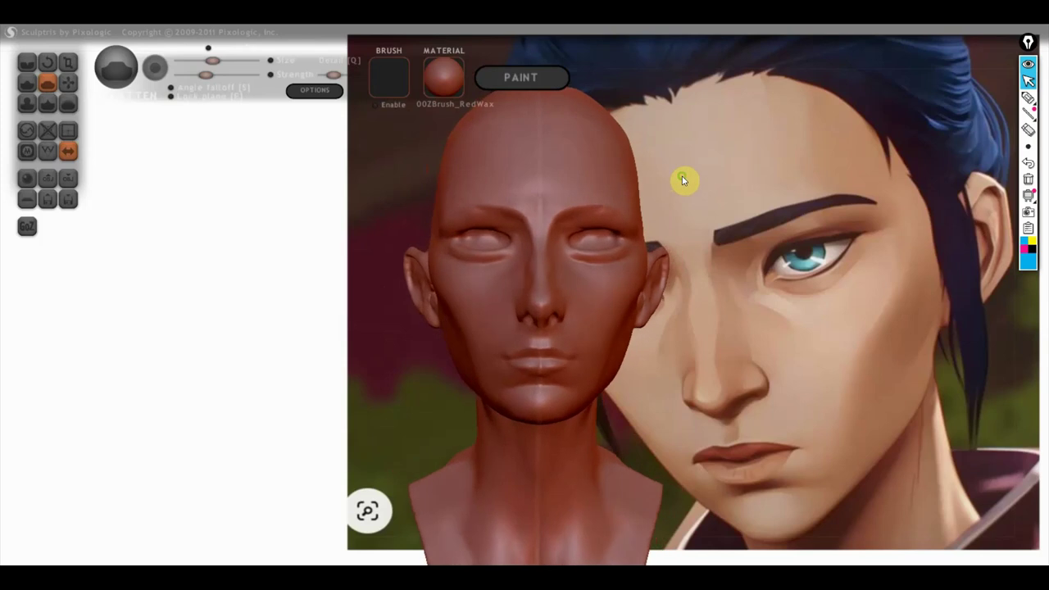
mouse_move(596, 187)
alt+right_down()
mouse_move(613, 366)
mouse_move(595, 382)
alt+right_up()
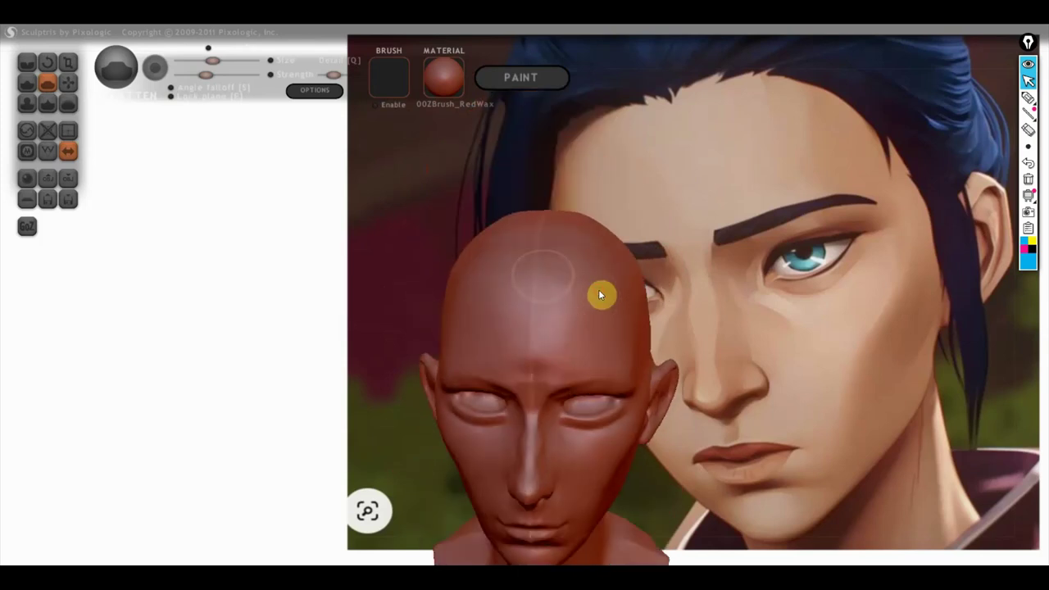
right_drag(527, 227, 424, 259)
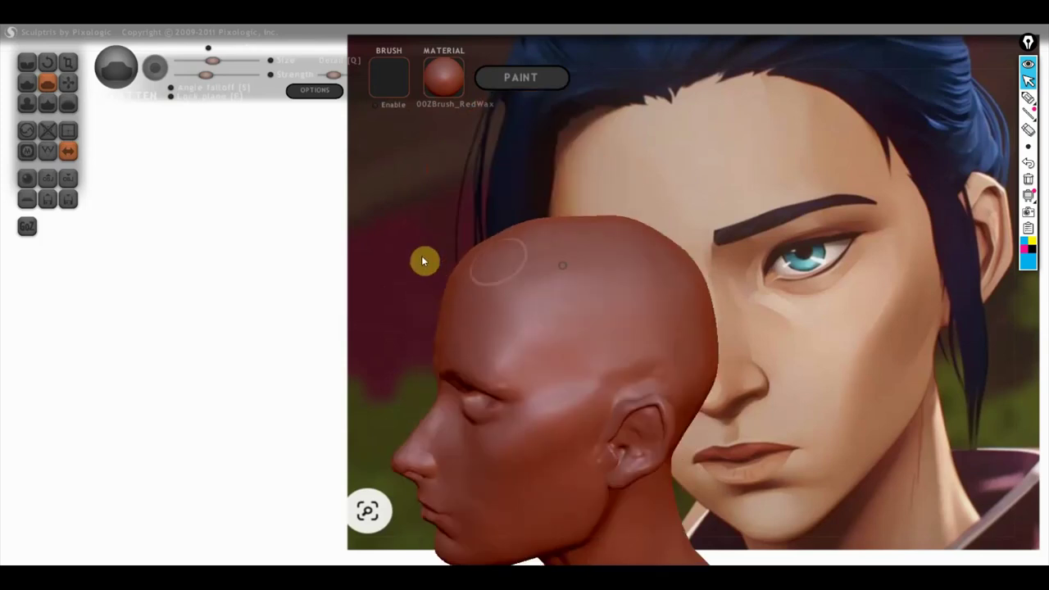
mouse_move(501, 249)
right_down()
mouse_move(641, 351)
mouse_move(540, 306)
right_up()
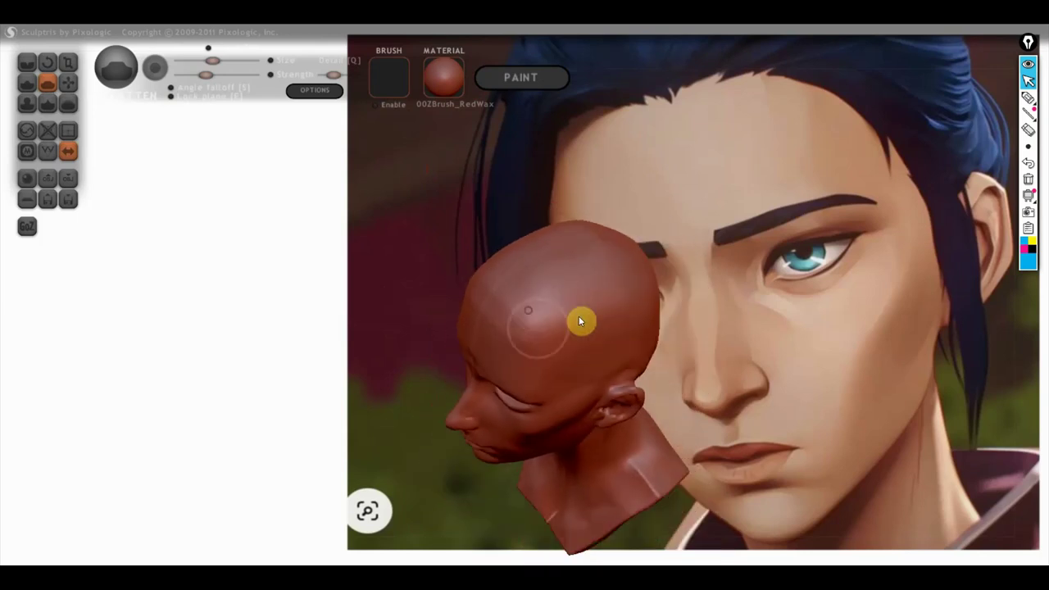
mouse_move(659, 308)
right_down()
mouse_move(637, 317)
mouse_move(609, 257)
right_up()
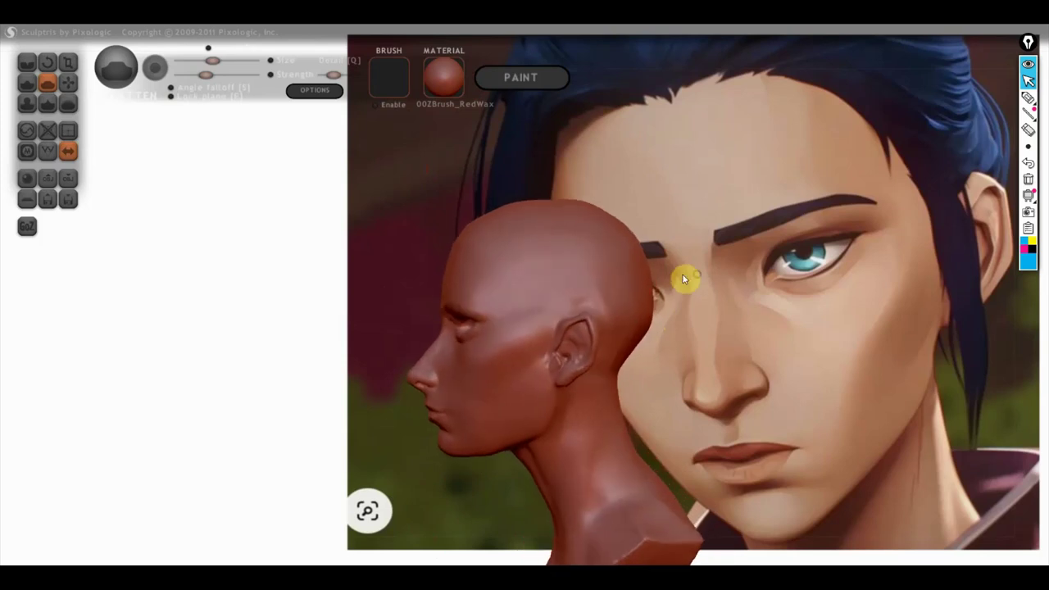
drag(697, 355, 616, 257)
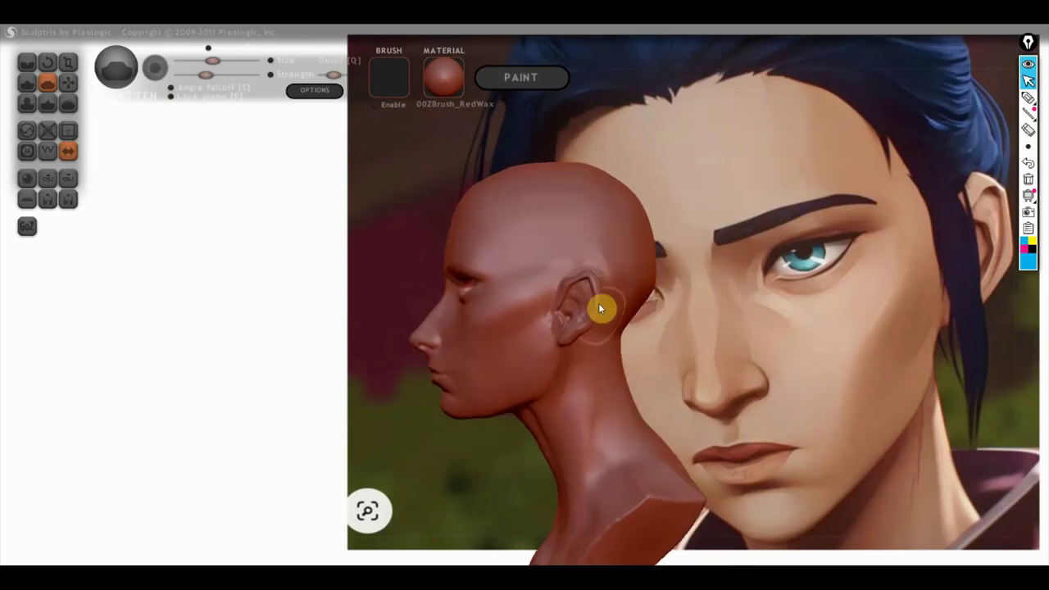
drag(599, 303, 680, 353)
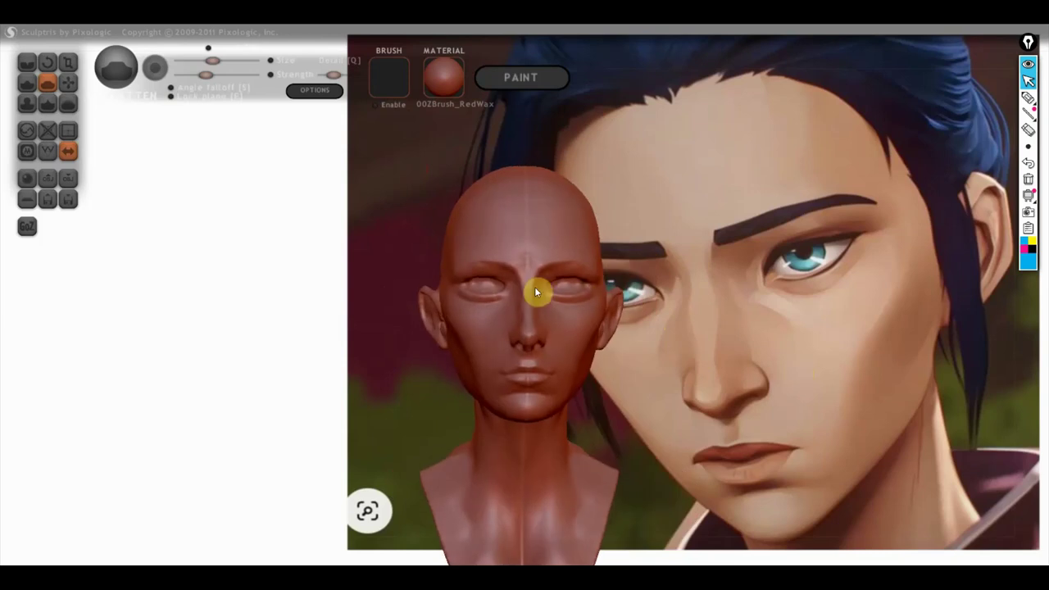
scroll(524, 256, up, 3)
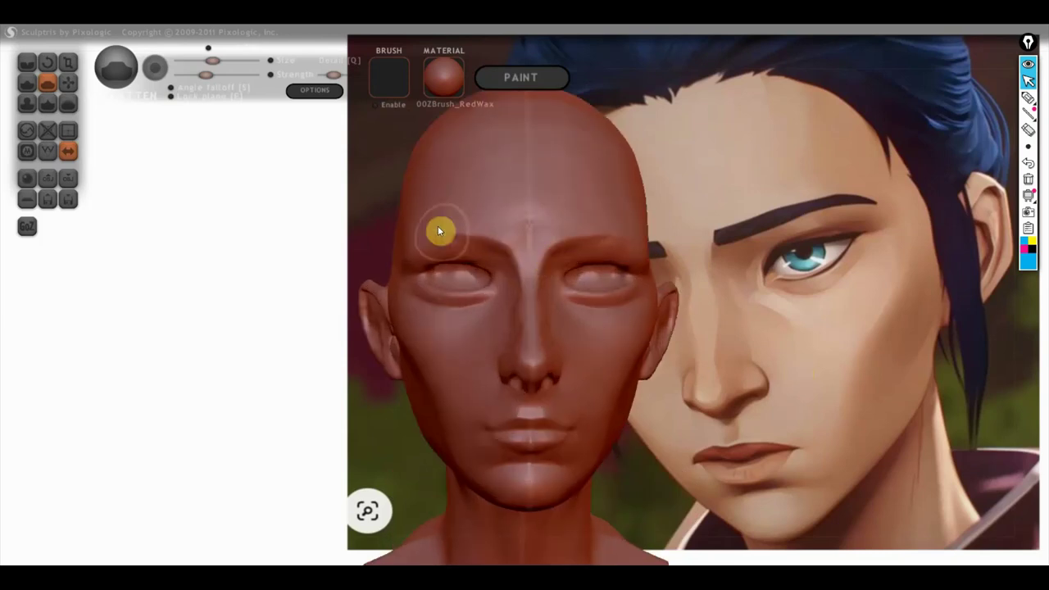
scroll(459, 233, up, 2)
scroll(480, 234, up, 2)
- Crease around the eyes, then turn the head into a right-facing profile
click(27, 62)
drag(287, 148, 463, 277)
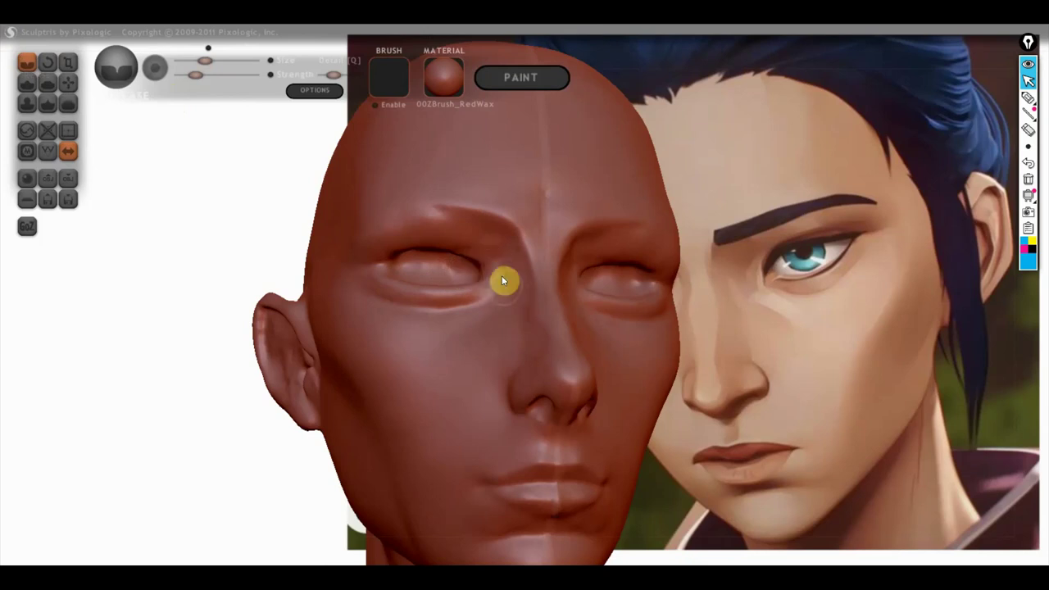
drag(521, 300, 562, 323)
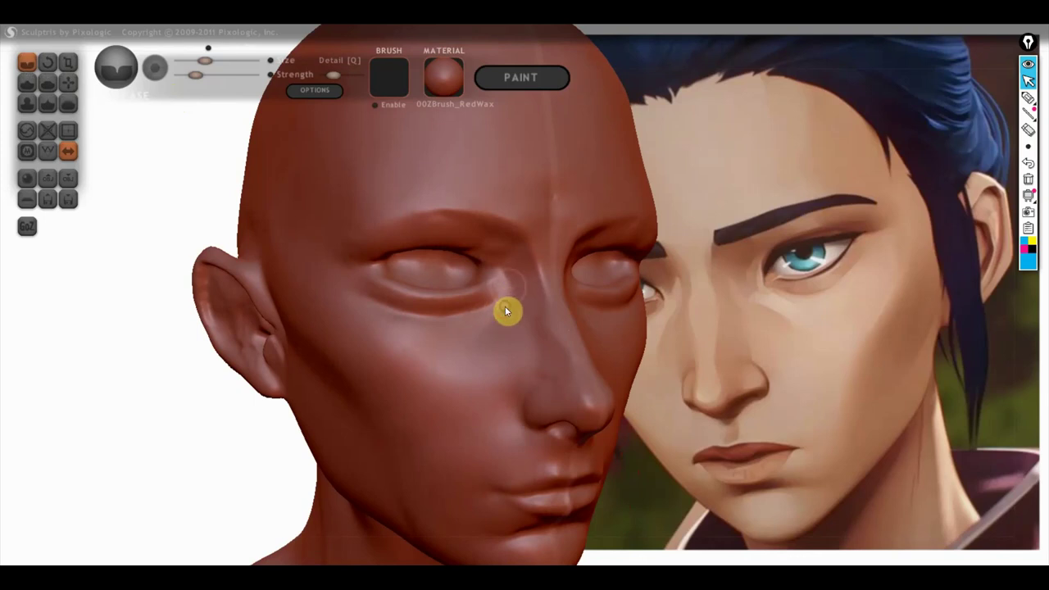
mouse_move(522, 312)
right_down()
mouse_move(514, 287)
mouse_move(528, 301)
right_up()
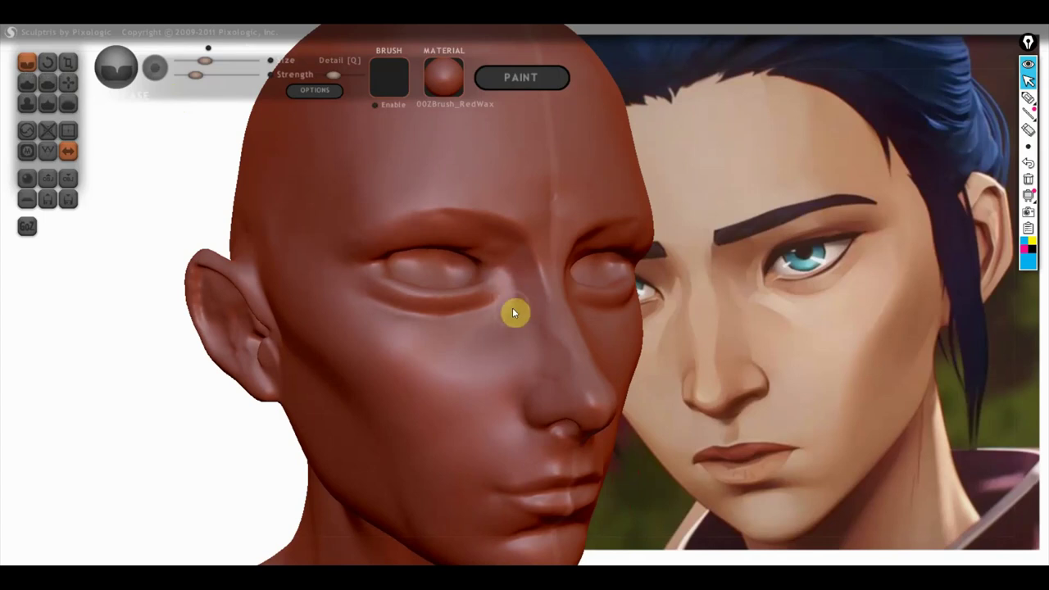
mouse_move(512, 323)
right_down()
mouse_move(555, 290)
mouse_move(527, 260)
mouse_move(563, 278)
mouse_move(656, 271)
mouse_move(510, 281)
mouse_move(545, 288)
right_up()
click(68, 82)
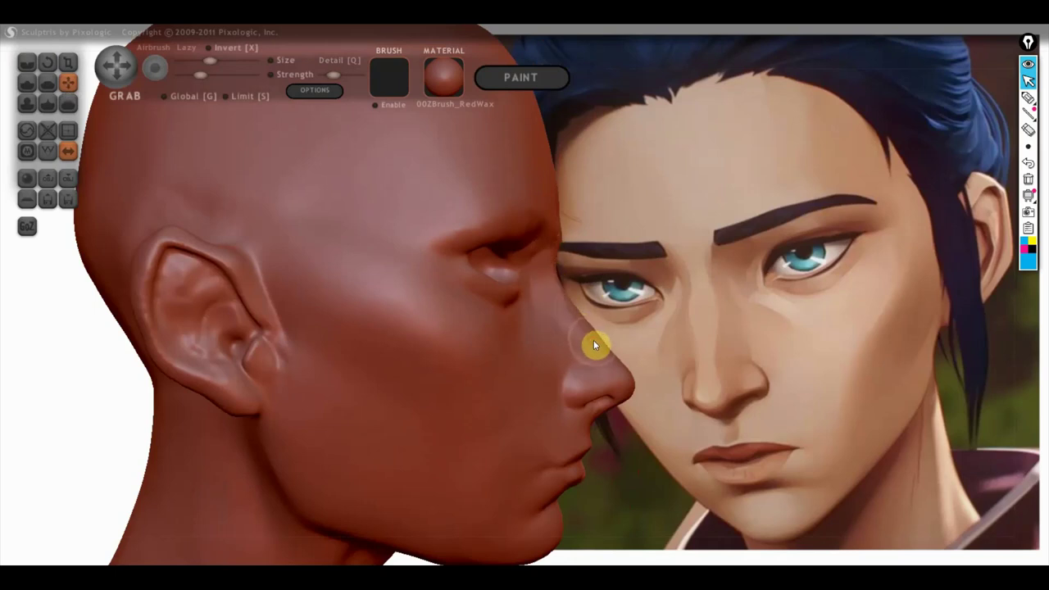
- Zoom out and back in on the nose, then rotate to a three-quarter face view
scroll(616, 361, down, 3)
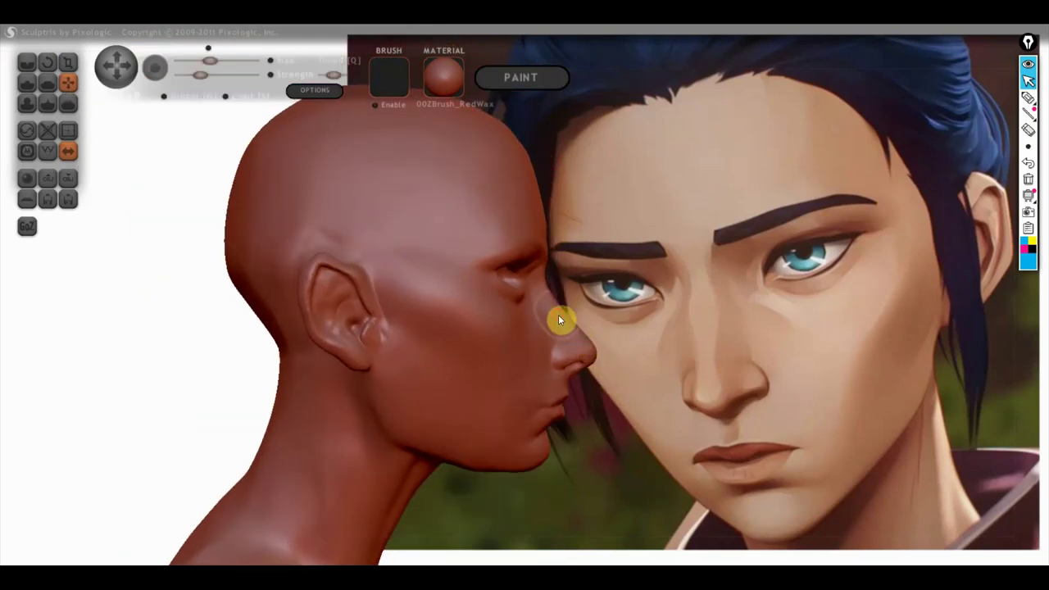
scroll(540, 344, up, 2)
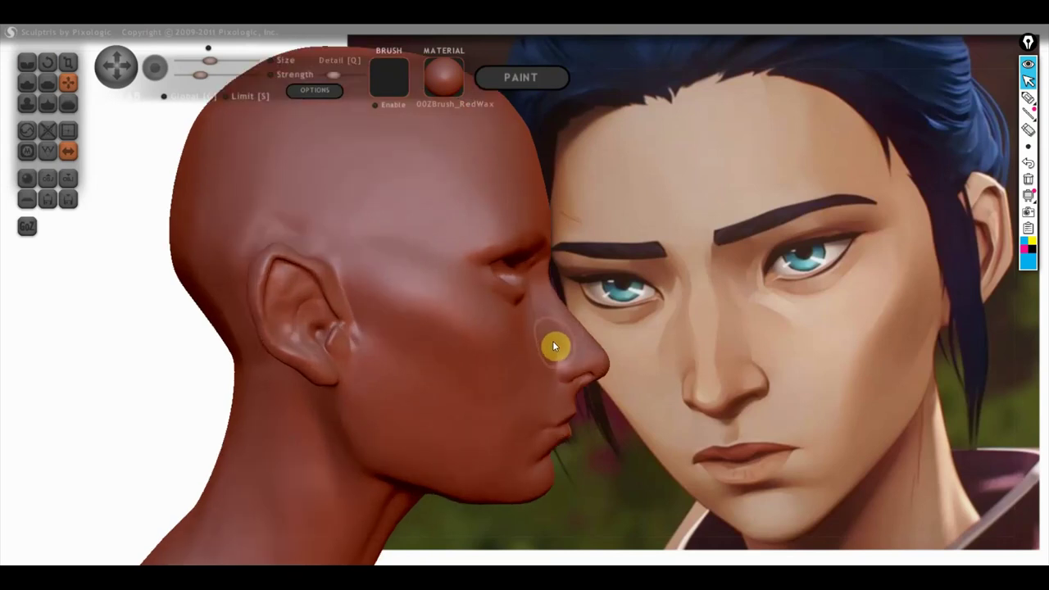
mouse_move(532, 356)
right_down()
mouse_move(362, 352)
mouse_move(410, 417)
mouse_move(510, 385)
mouse_move(449, 354)
mouse_move(399, 356)
mouse_move(476, 376)
mouse_move(434, 339)
mouse_move(158, 212)
right_up()
- Pick the Crease brush again and rotate the head to a left-facing three-quarter view
click(27, 62)
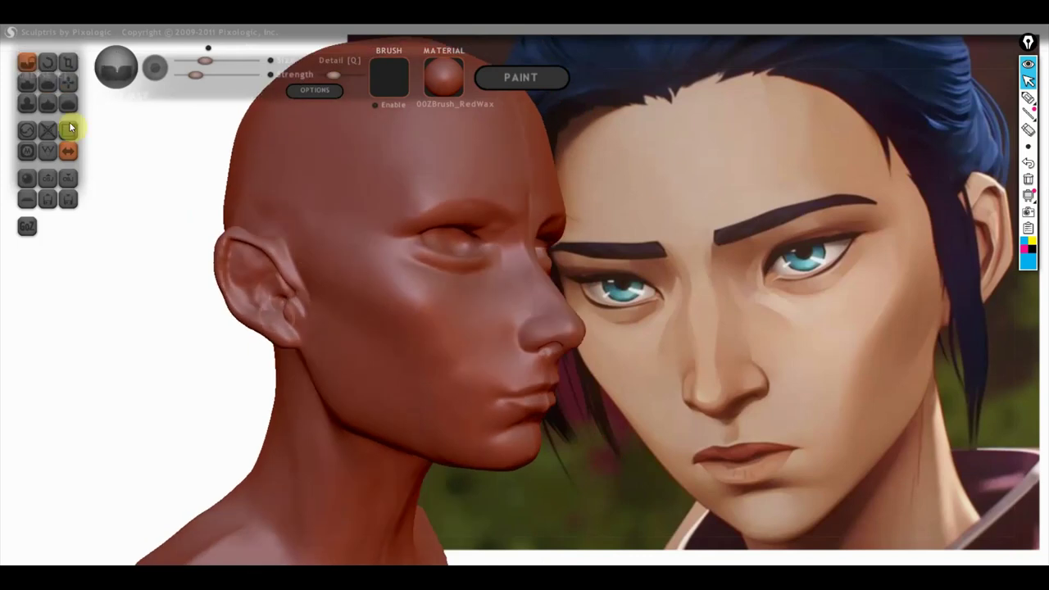
scroll(326, 355, up, 3)
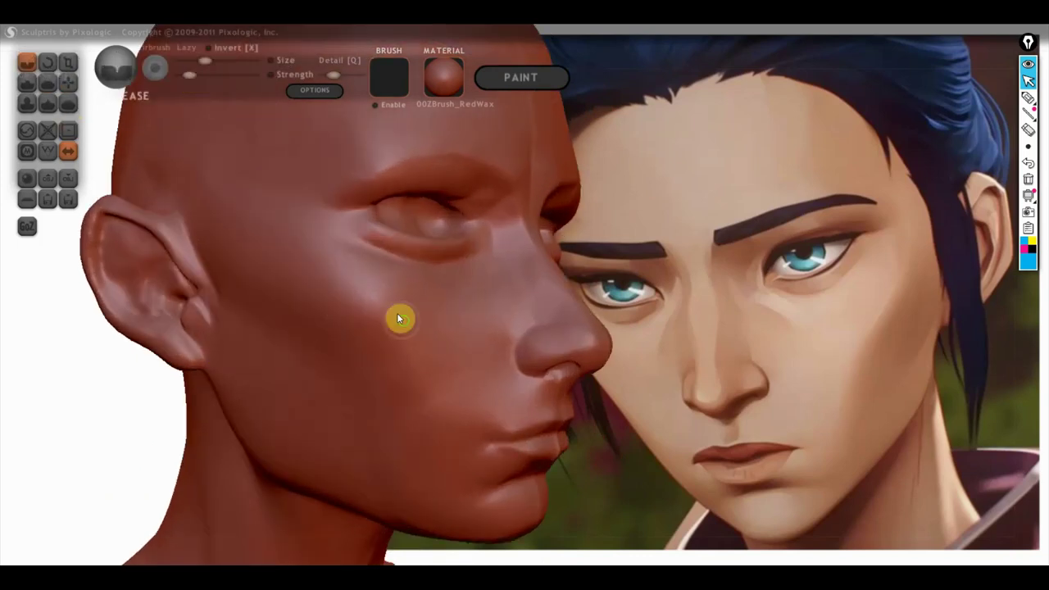
right_drag(398, 317, 421, 323)
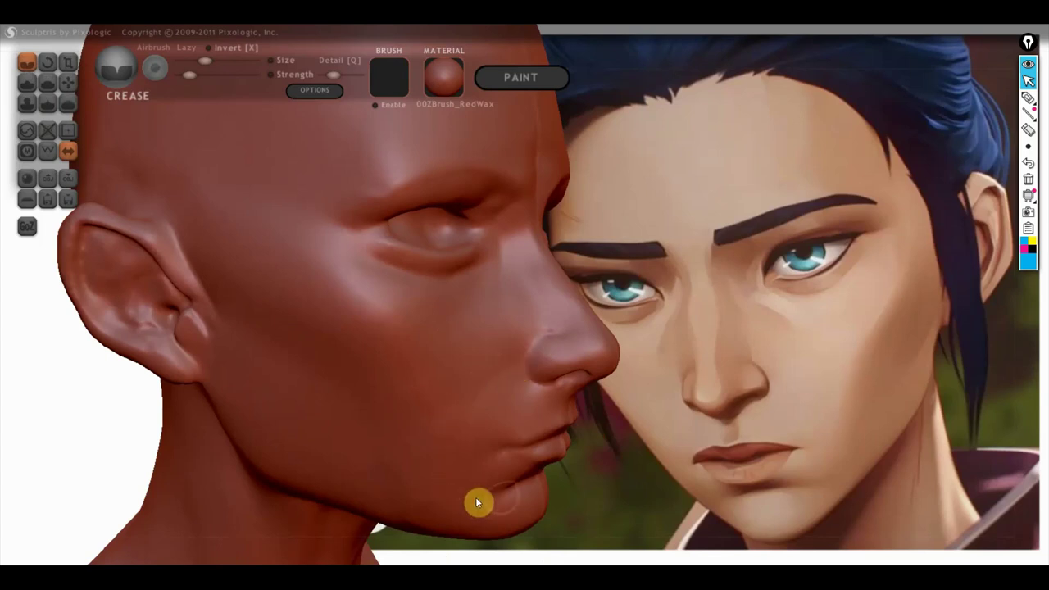
mouse_move(462, 496)
mouse_down()
mouse_move(410, 466)
mouse_move(432, 463)
mouse_move(445, 508)
mouse_move(596, 480)
mouse_move(498, 442)
mouse_move(516, 444)
mouse_up()
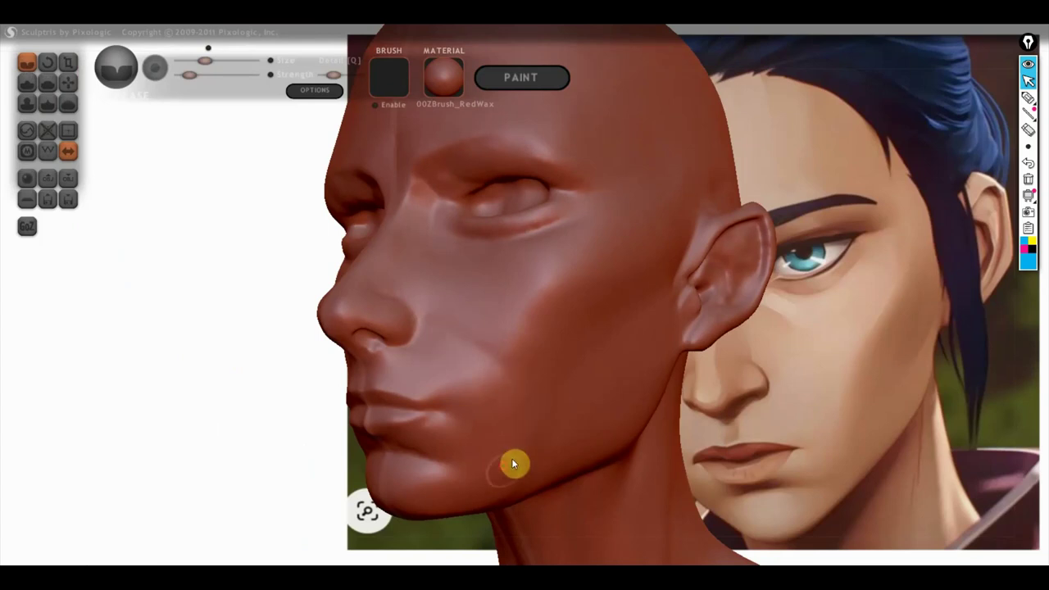
mouse_move(516, 456)
mouse_down()
mouse_move(548, 436)
mouse_move(534, 403)
mouse_move(499, 396)
mouse_move(509, 394)
mouse_up()
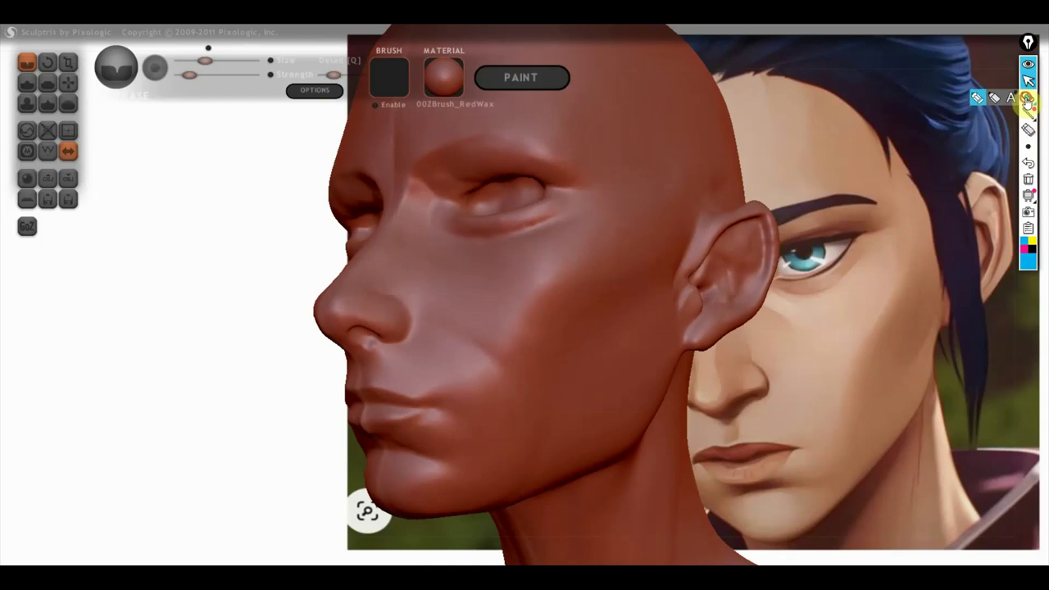
- With the Epic Pen, trace the nostril-to-chin fold on the sculpt and on the reference
click(1027, 97)
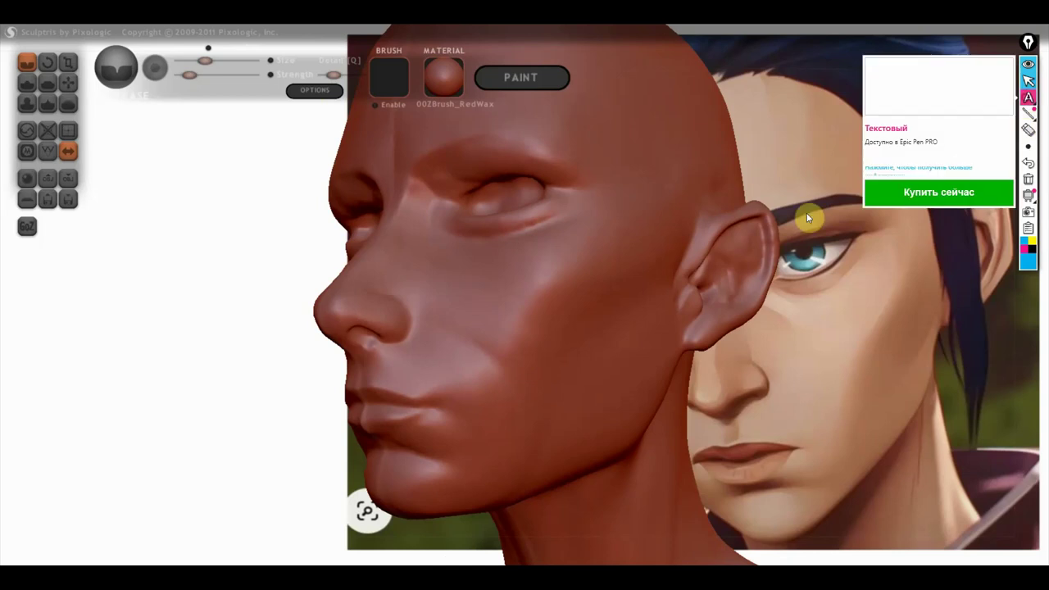
click(1028, 82)
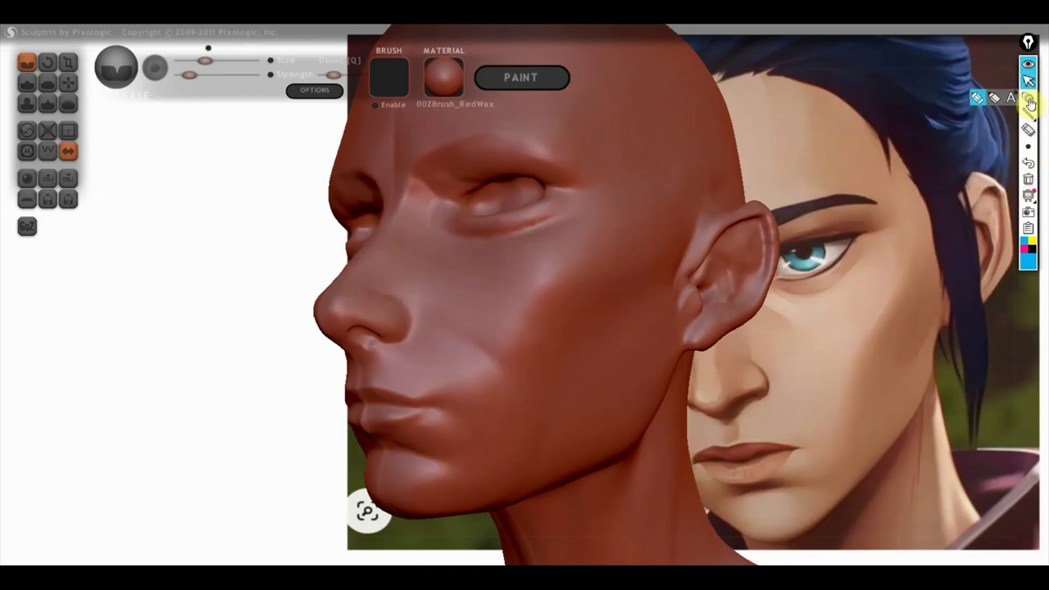
click(1027, 98)
mouse_move(405, 304)
mouse_down()
mouse_move(503, 370)
mouse_move(519, 419)
mouse_move(500, 481)
mouse_move(454, 481)
mouse_up()
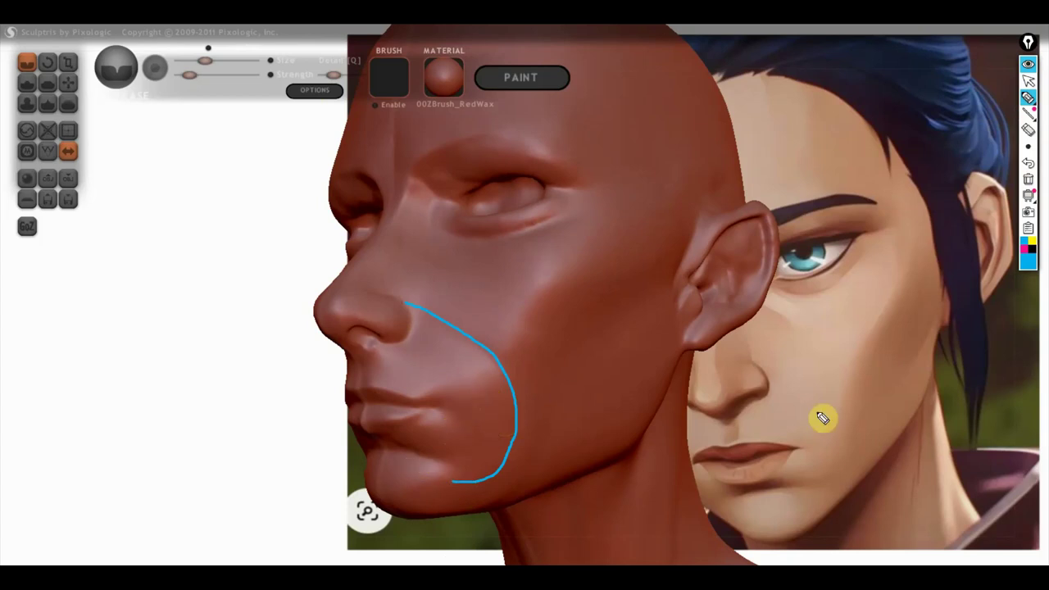
mouse_move(755, 359)
mouse_down()
mouse_move(831, 403)
mouse_move(850, 450)
mouse_move(825, 487)
mouse_move(785, 492)
mouse_up()
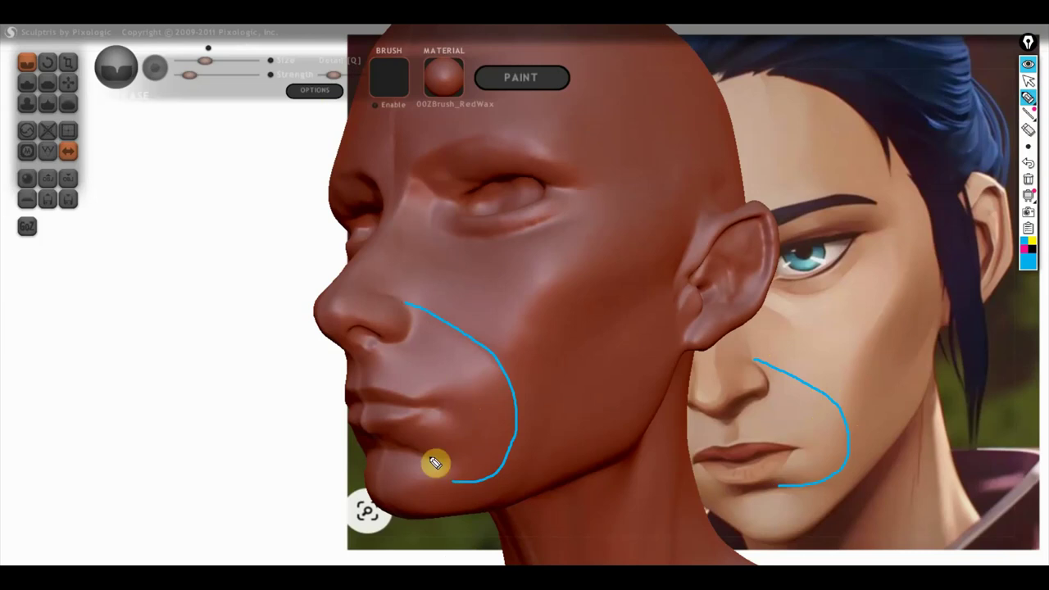
- Sketch the under-mouth, mouth-corner and inner cheek curves on both, then clear all marks
drag(419, 450, 521, 434)
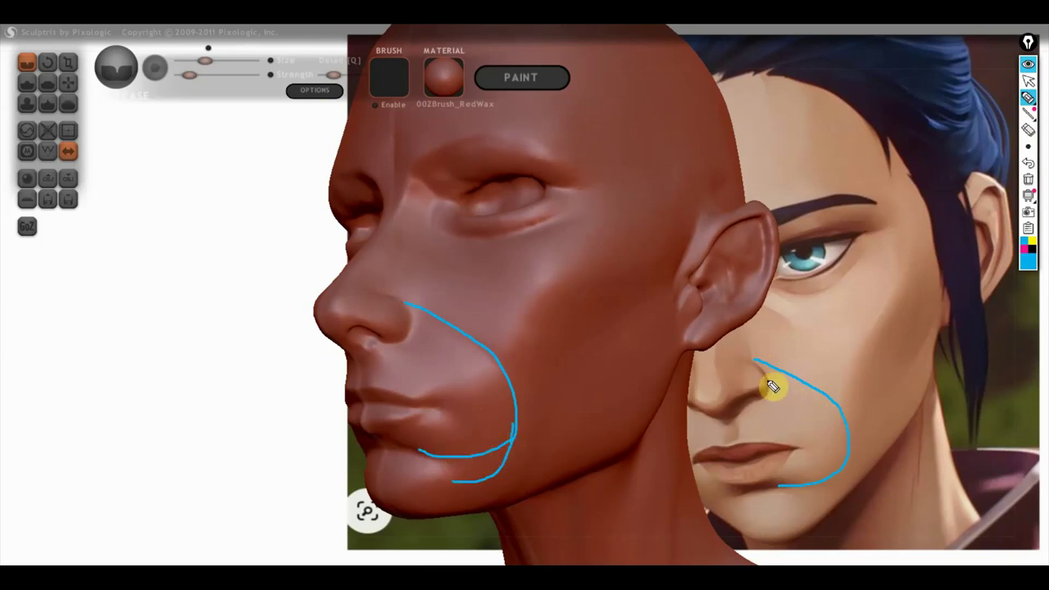
mouse_move(771, 387)
mouse_down()
mouse_move(838, 426)
mouse_move(823, 448)
mouse_up()
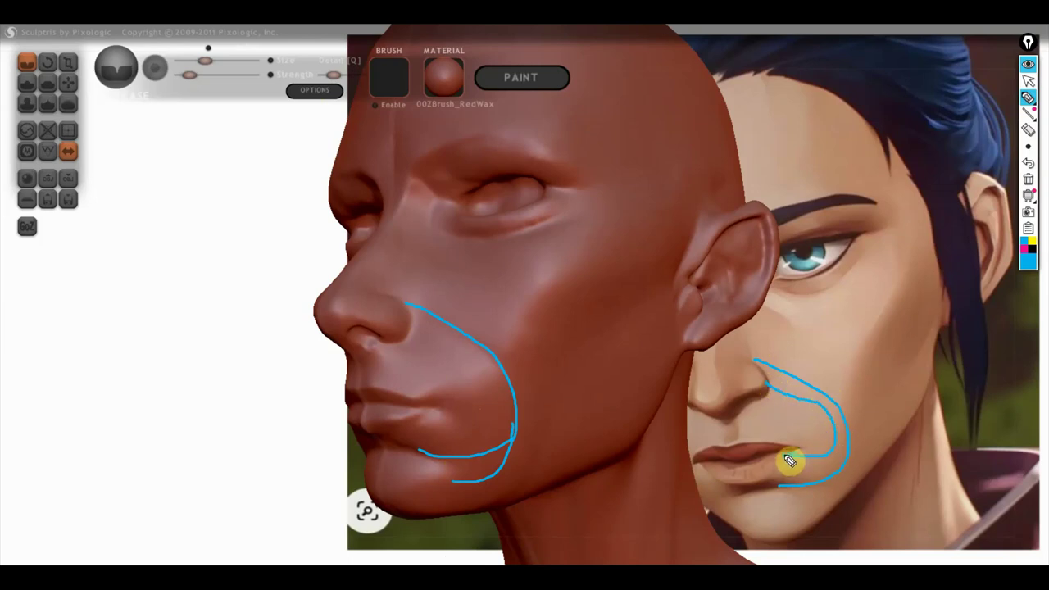
mouse_move(741, 410)
mouse_down()
mouse_move(742, 441)
mouse_move(810, 450)
mouse_up()
mouse_move(757, 402)
mouse_down()
mouse_move(754, 426)
mouse_move(749, 412)
mouse_move(769, 434)
mouse_move(815, 421)
mouse_move(819, 450)
mouse_up()
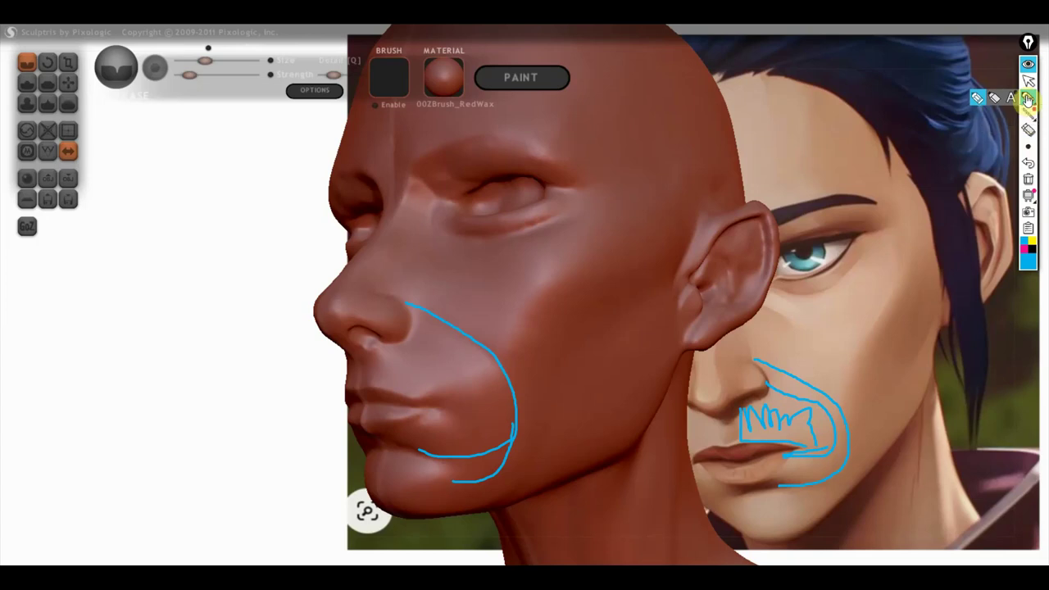
click(1029, 182)
drag(631, 399, 736, 348)
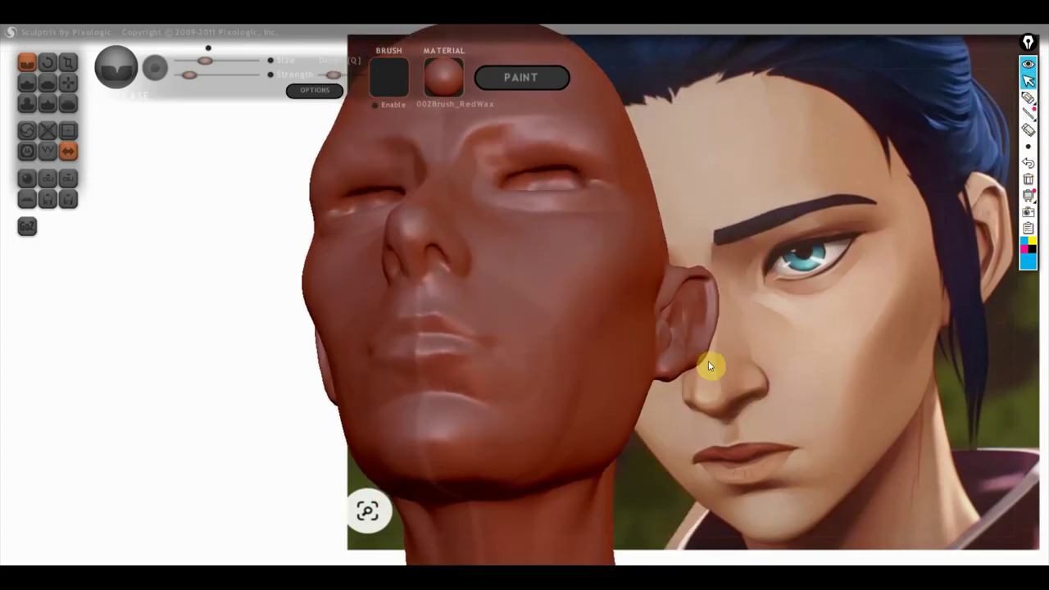
- Switch to Grab and orbit the head from a left profile round to a near-front view
click(79, 88)
scroll(395, 237, up, 2)
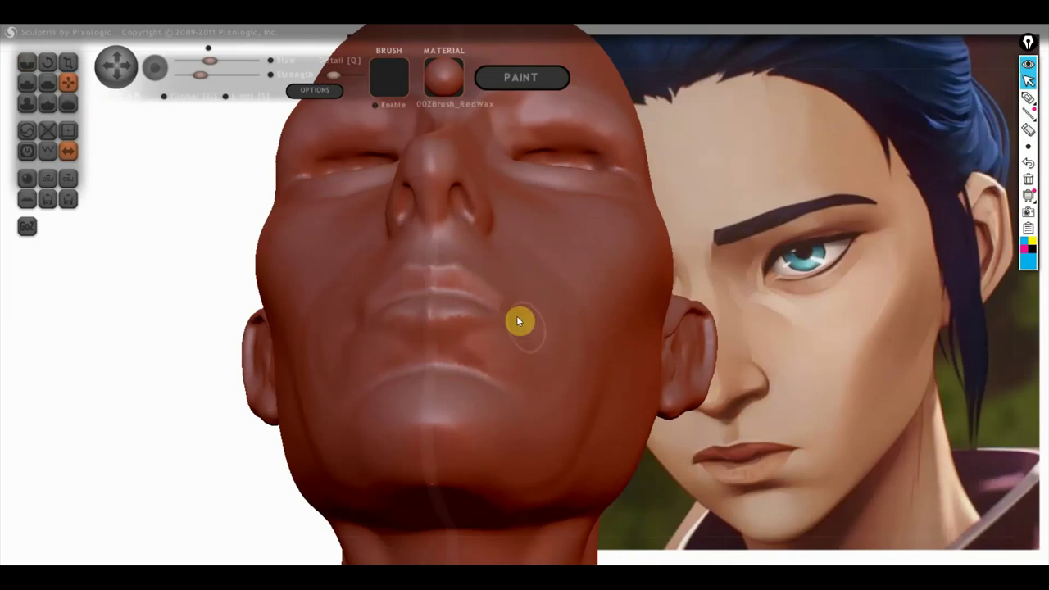
scroll(516, 315, down, 2)
scroll(525, 342, down, 2)
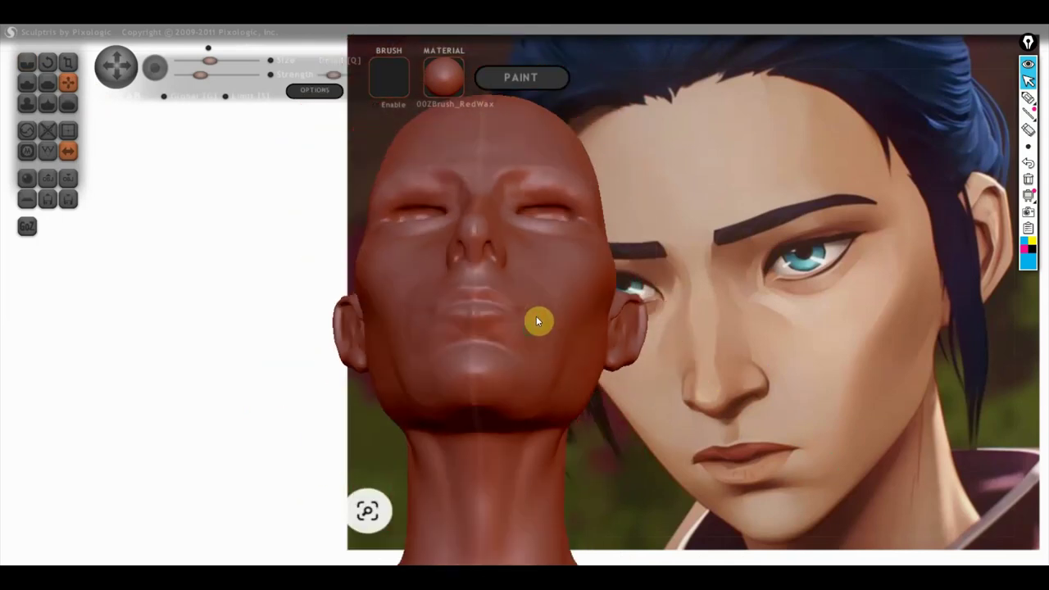
right_drag(534, 302, 508, 405)
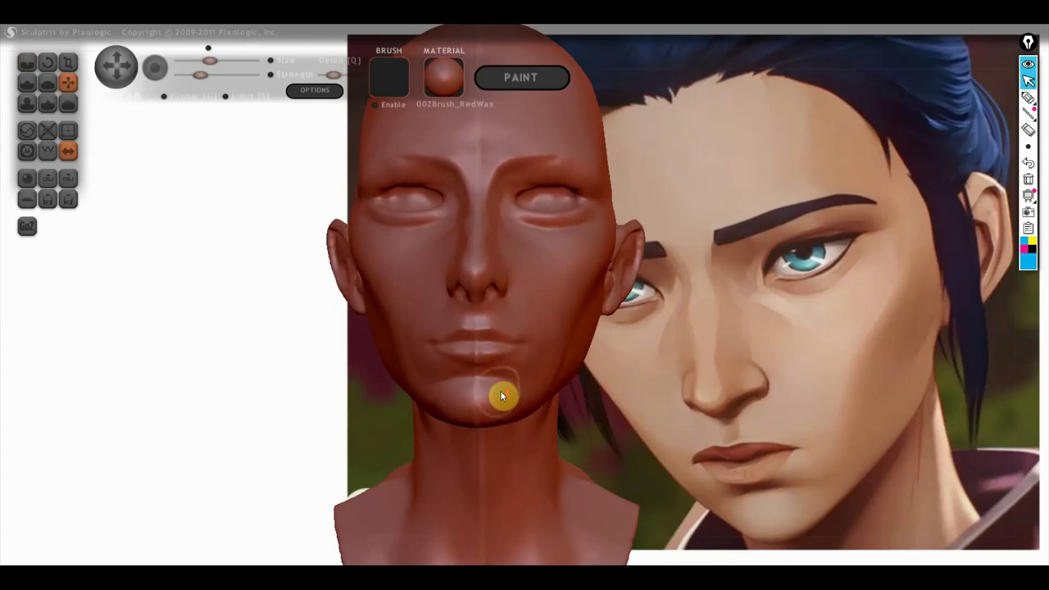
scroll(495, 387, up, 2)
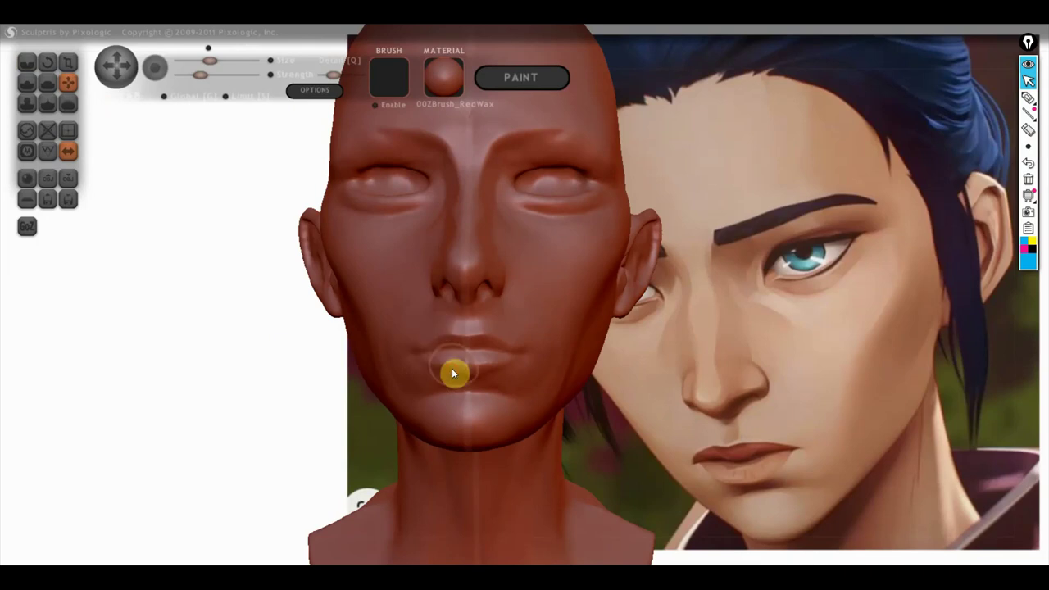
mouse_move(456, 382)
right_down()
mouse_move(375, 385)
mouse_move(504, 400)
mouse_move(604, 502)
mouse_move(569, 445)
right_up()
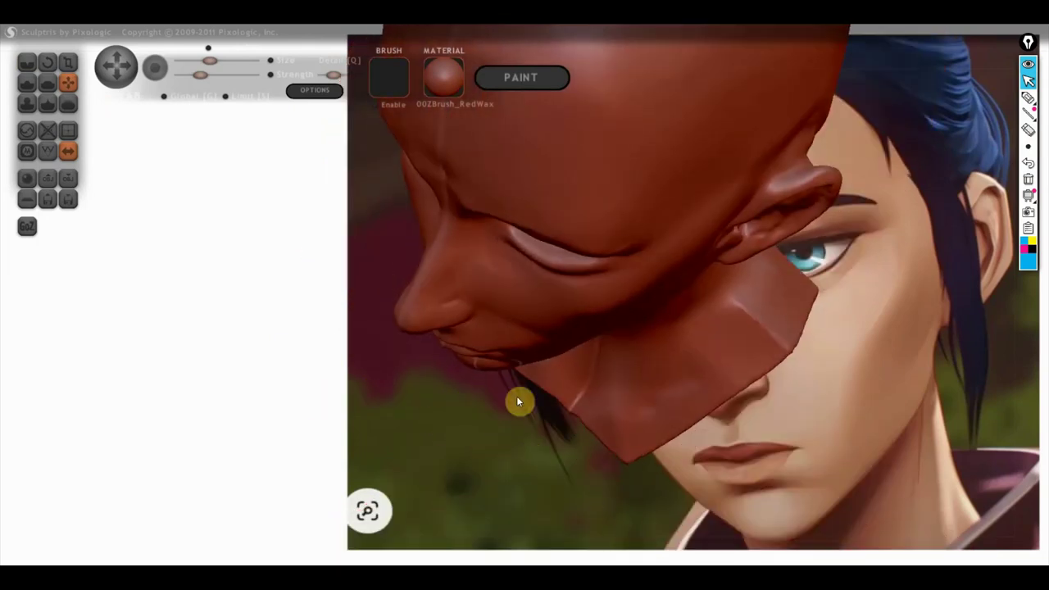
mouse_move(546, 365)
right_down()
mouse_move(600, 326)
mouse_move(573, 357)
right_up()
scroll(534, 360, down, 2)
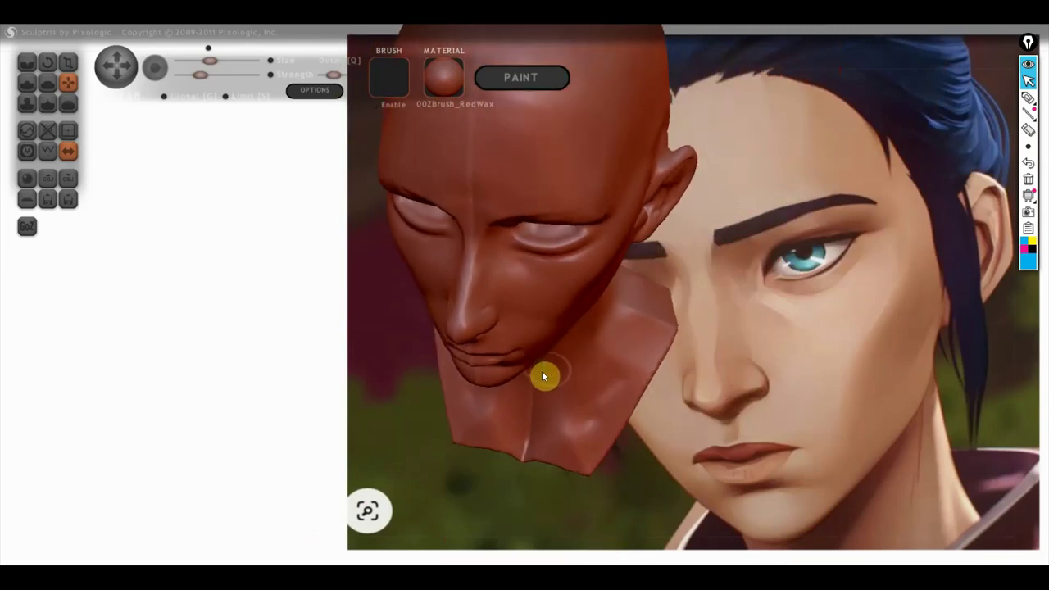
mouse_move(542, 340)
right_down()
mouse_move(398, 261)
mouse_move(517, 332)
right_up()
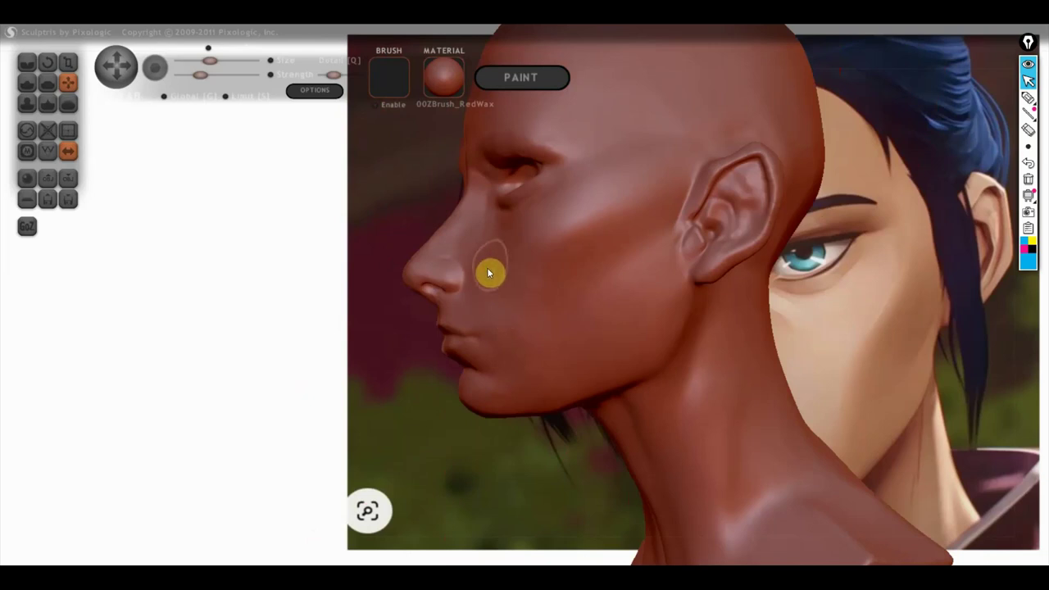
right_drag(596, 341, 694, 361)
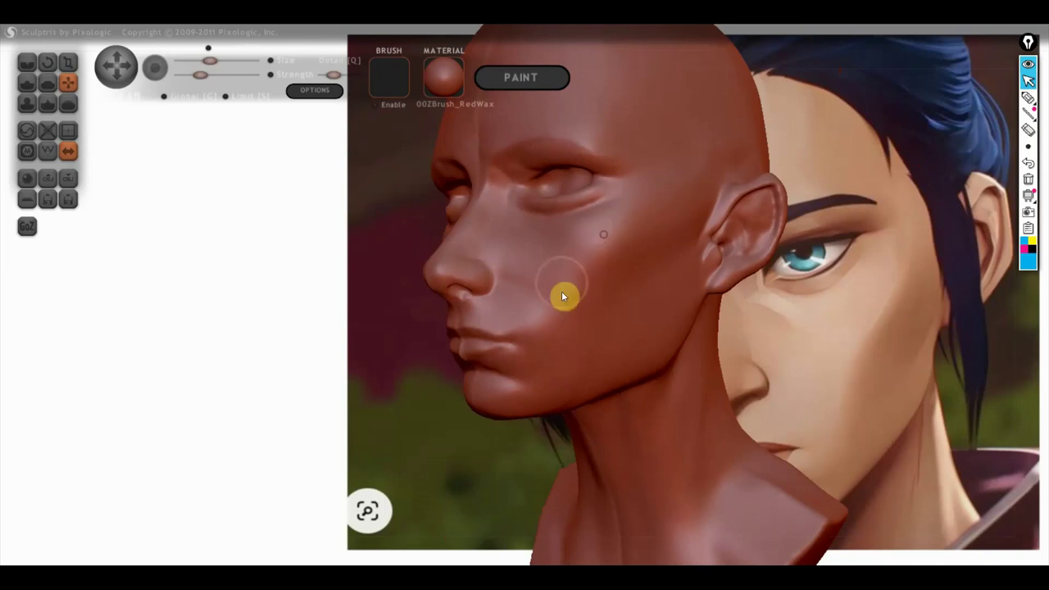
right_drag(566, 312, 628, 325)
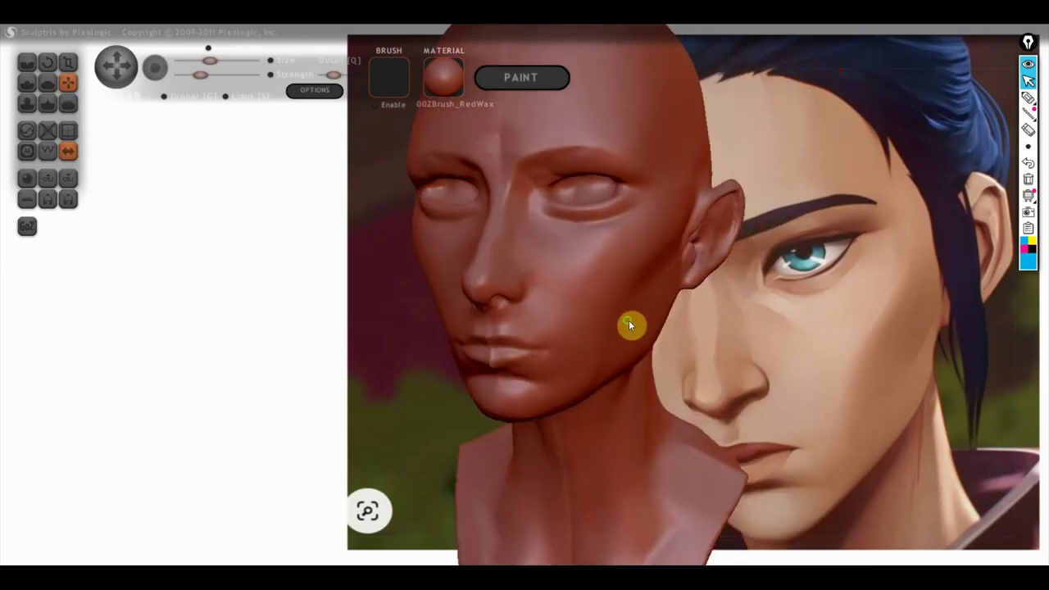
- With Flatten, orbit to a left three-quarter view and flatten the neck below the ear
click(47, 82)
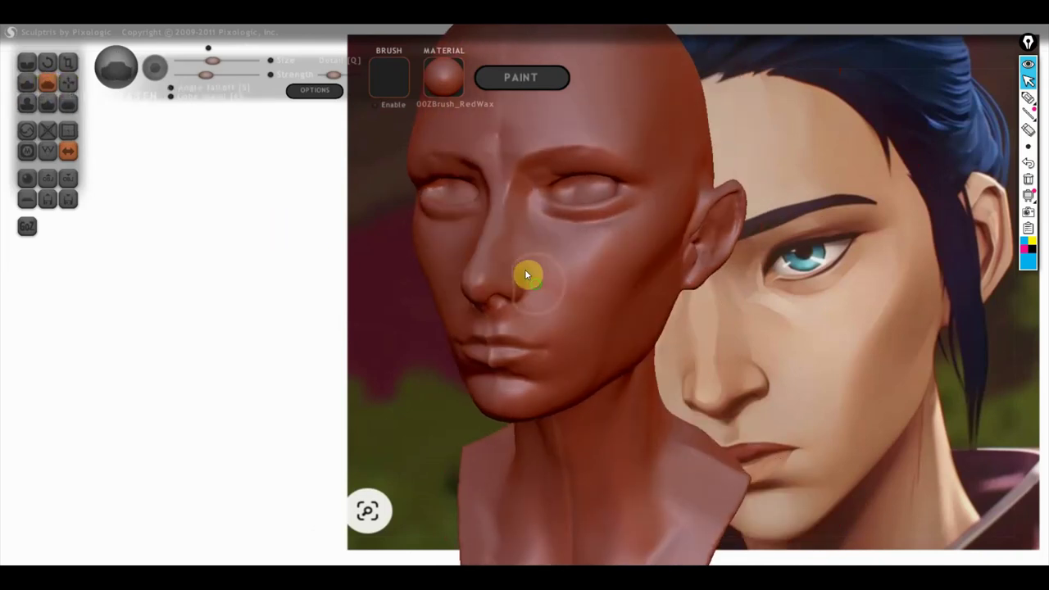
right_drag(508, 276, 554, 300)
scroll(573, 298, up, 2)
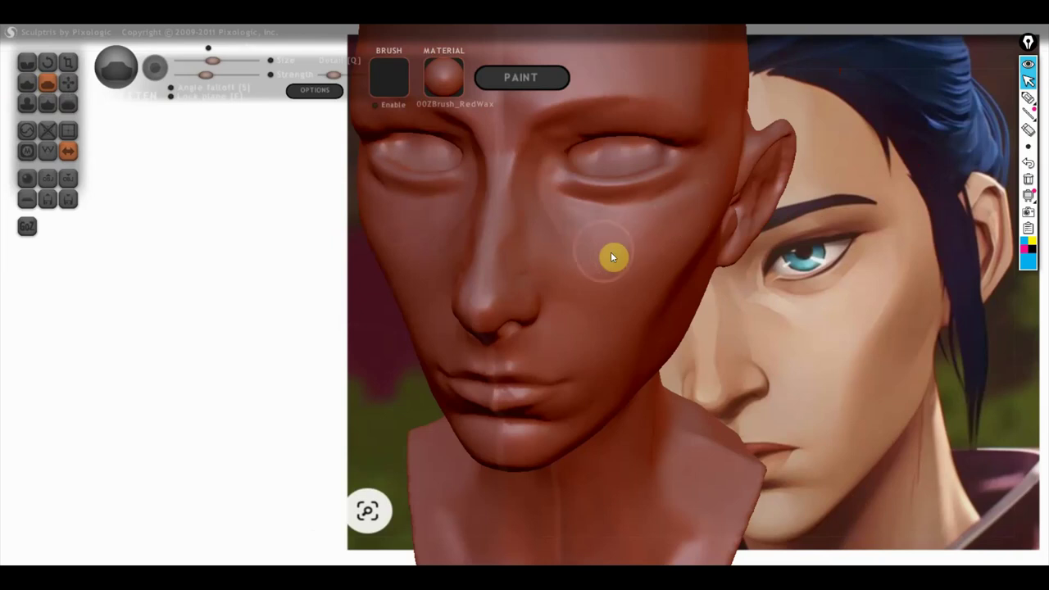
right_drag(533, 277, 525, 222)
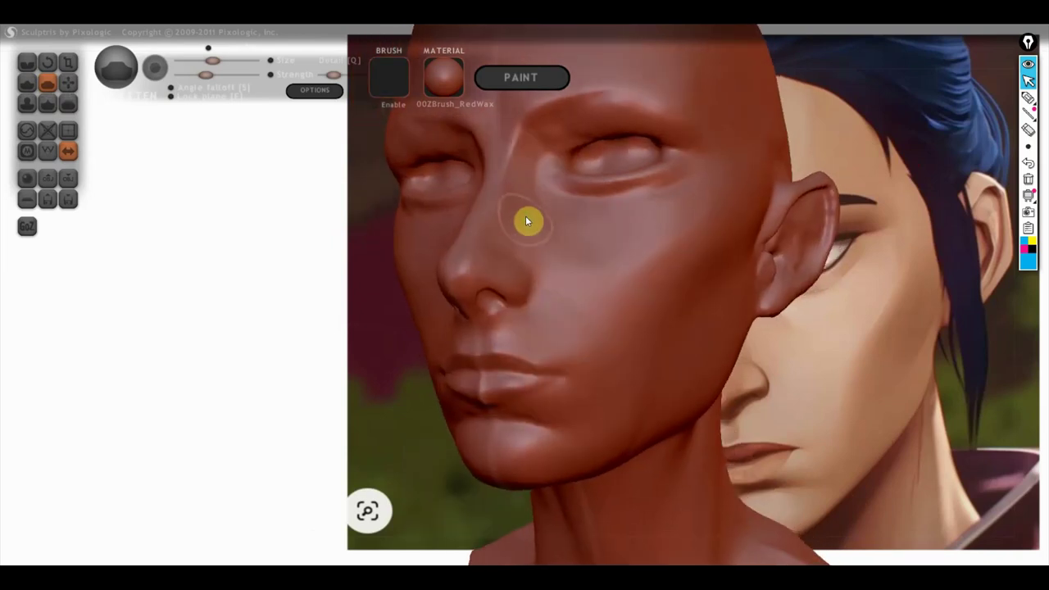
right_drag(664, 258, 697, 264)
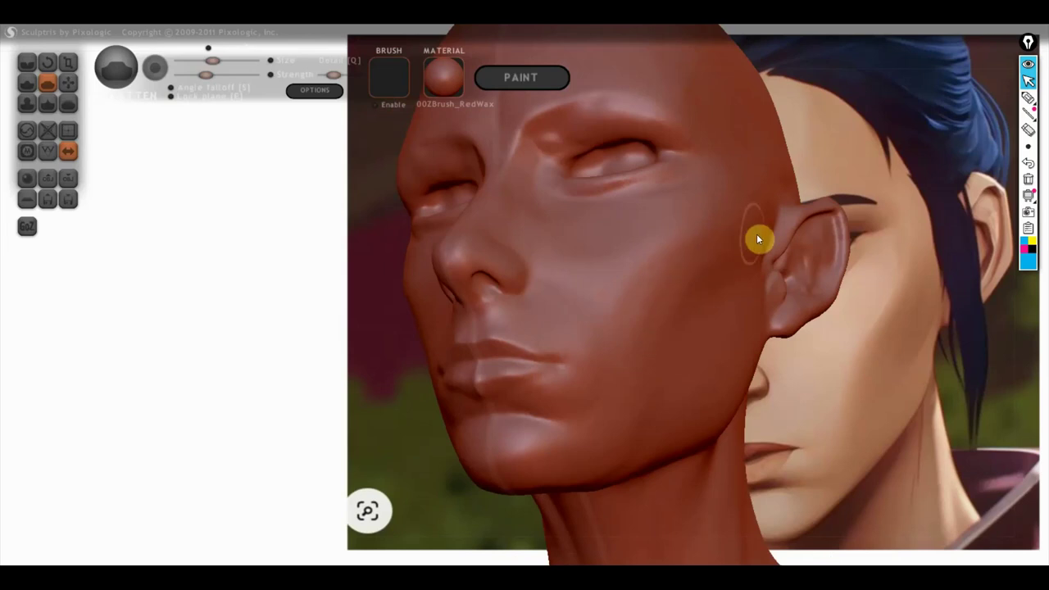
mouse_move(687, 259)
right_down()
mouse_move(822, 314)
mouse_move(743, 281)
mouse_move(607, 317)
mouse_move(625, 306)
right_up()
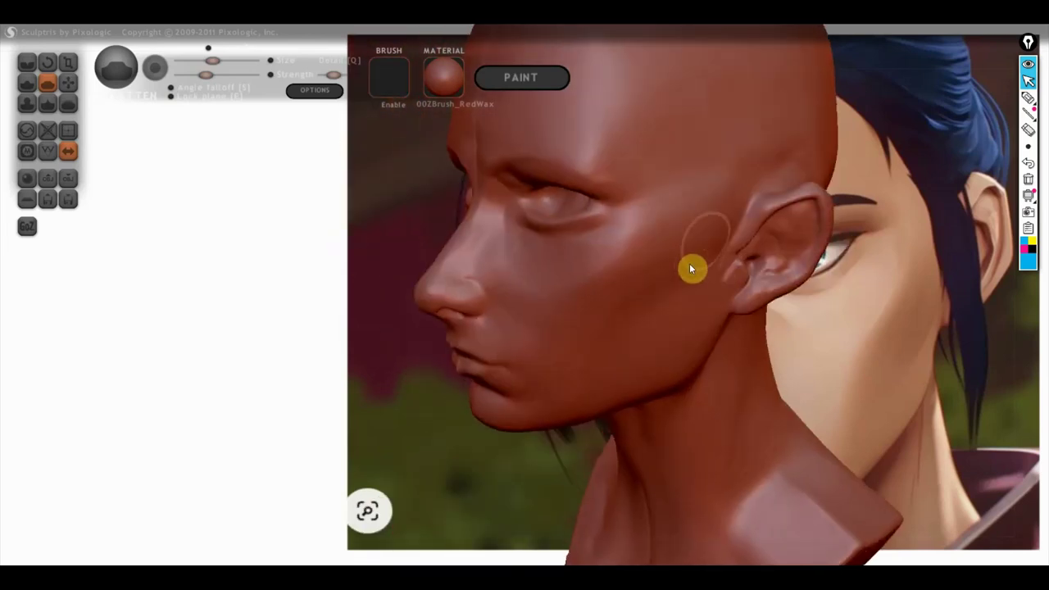
right_drag(635, 239, 644, 275)
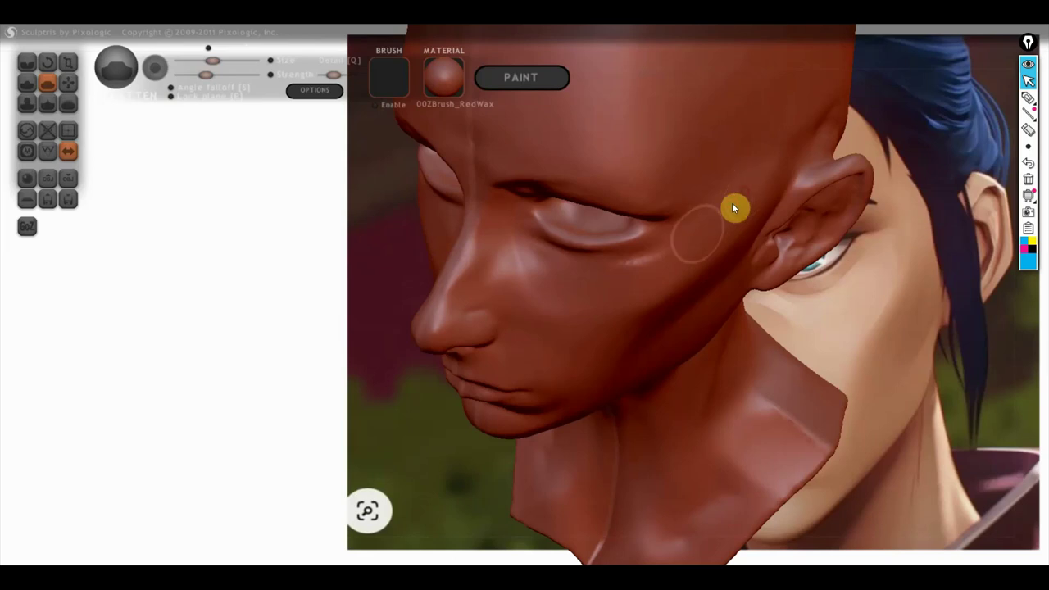
mouse_move(695, 256)
right_down()
mouse_move(693, 267)
mouse_move(765, 199)
mouse_move(723, 285)
mouse_move(796, 299)
mouse_move(850, 292)
right_up()
mouse_move(733, 331)
right_down()
mouse_move(700, 358)
mouse_move(576, 352)
mouse_move(707, 328)
right_up()
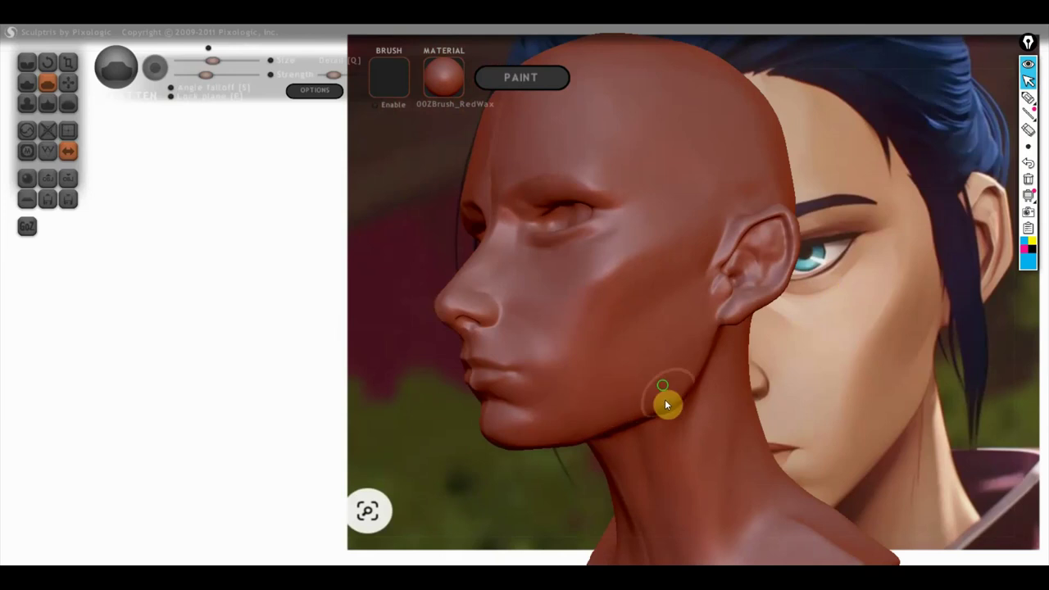
right_drag(666, 402, 607, 330)
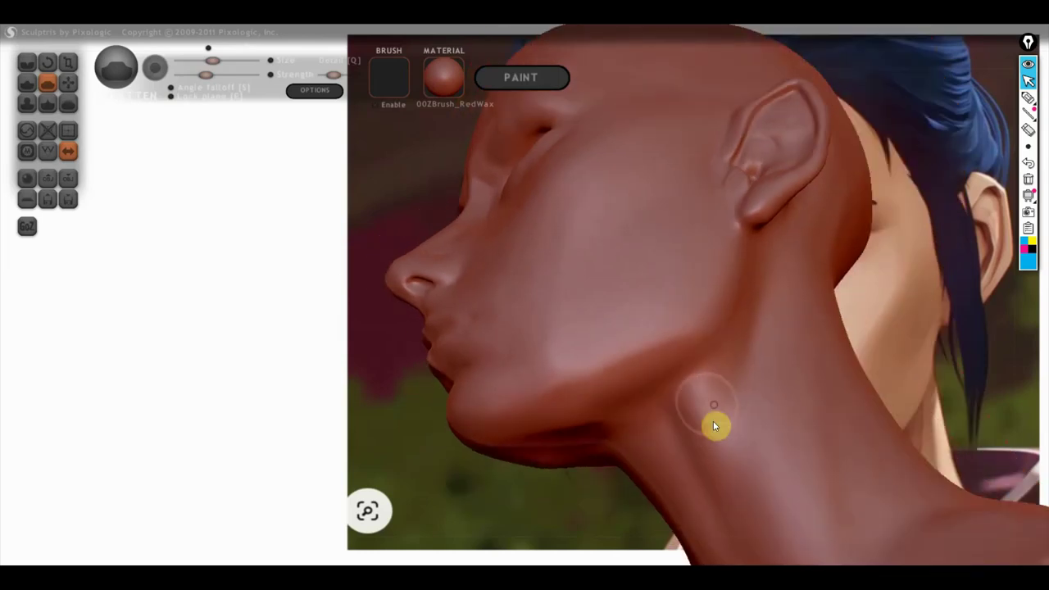
mouse_move(709, 407)
mouse_down()
mouse_move(719, 416)
mouse_move(767, 342)
mouse_up()
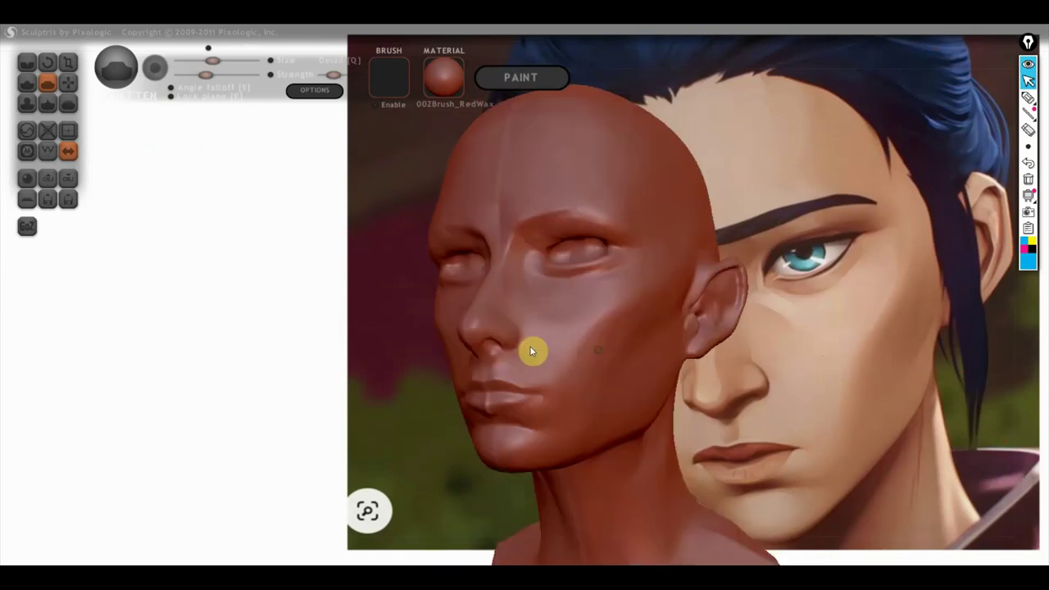
- Switch brushes and sketch a mark over the reference's cheek with the screen-annotation pen
click(27, 82)
scroll(516, 297, up, 3)
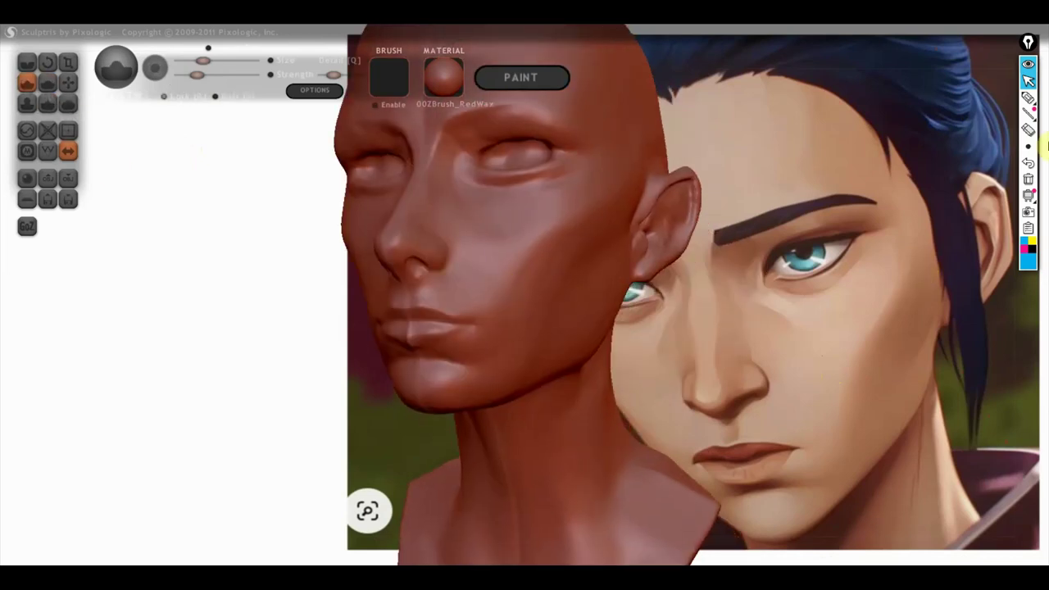
click(1028, 98)
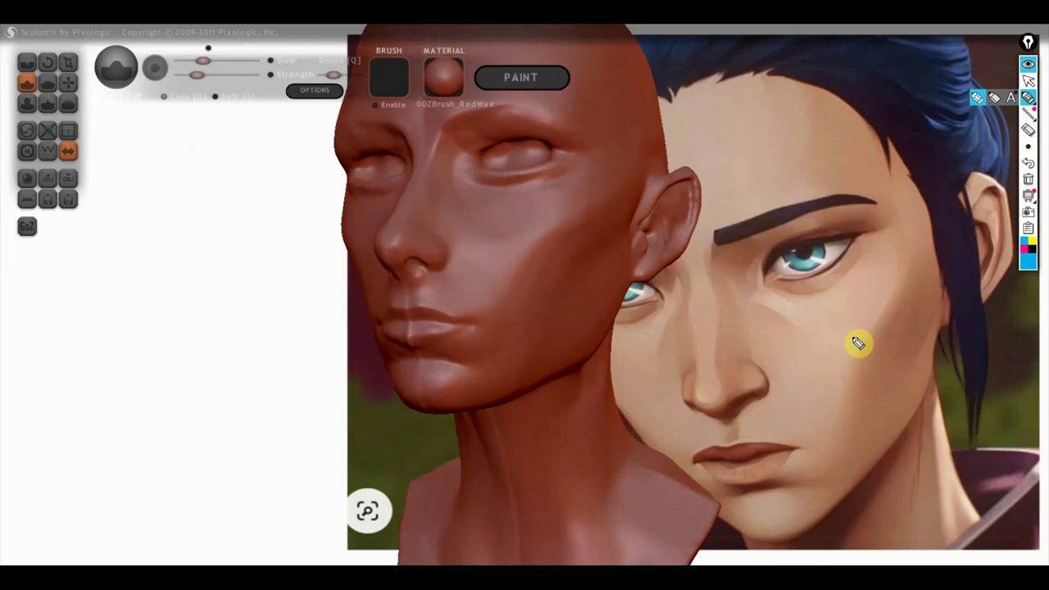
mouse_move(837, 381)
mouse_down()
mouse_move(866, 426)
mouse_move(833, 475)
mouse_move(798, 466)
mouse_move(843, 391)
mouse_move(857, 402)
mouse_move(838, 440)
mouse_move(869, 411)
mouse_up()
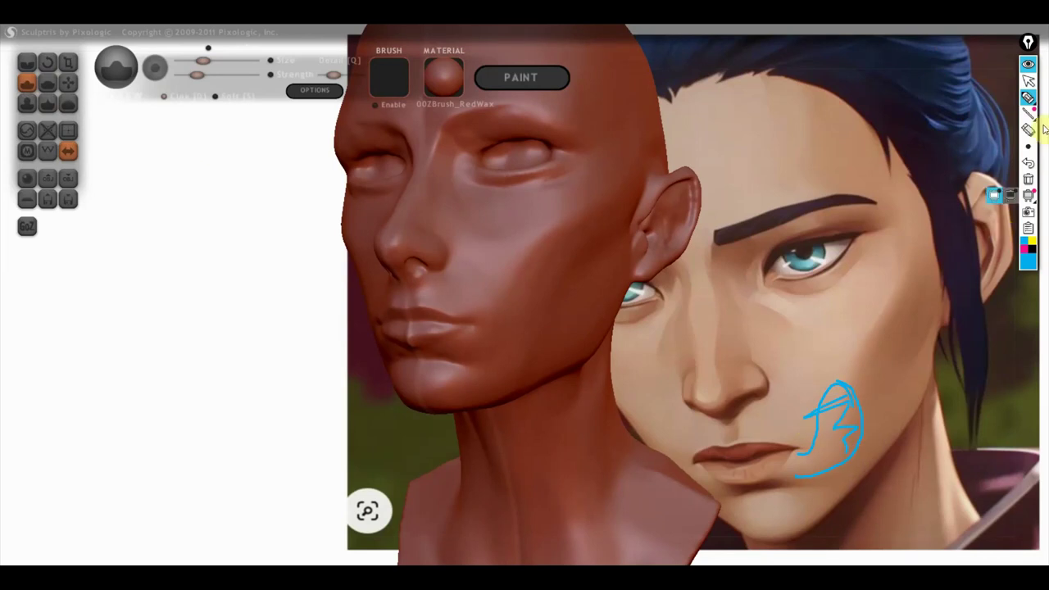
- Clear the annotation sketch and turn the head to face straight on
click(1027, 80)
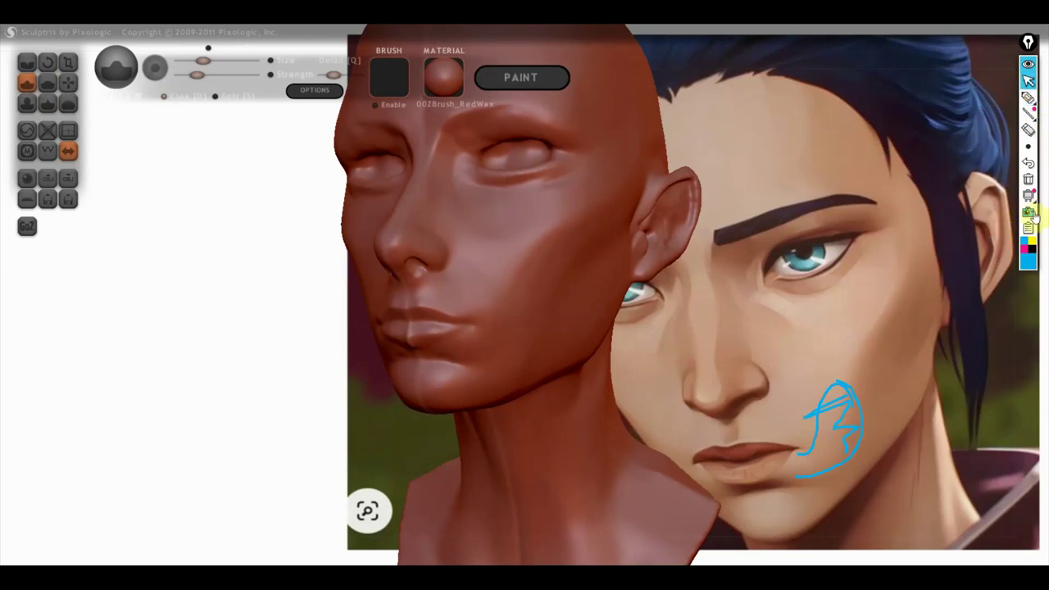
click(1028, 179)
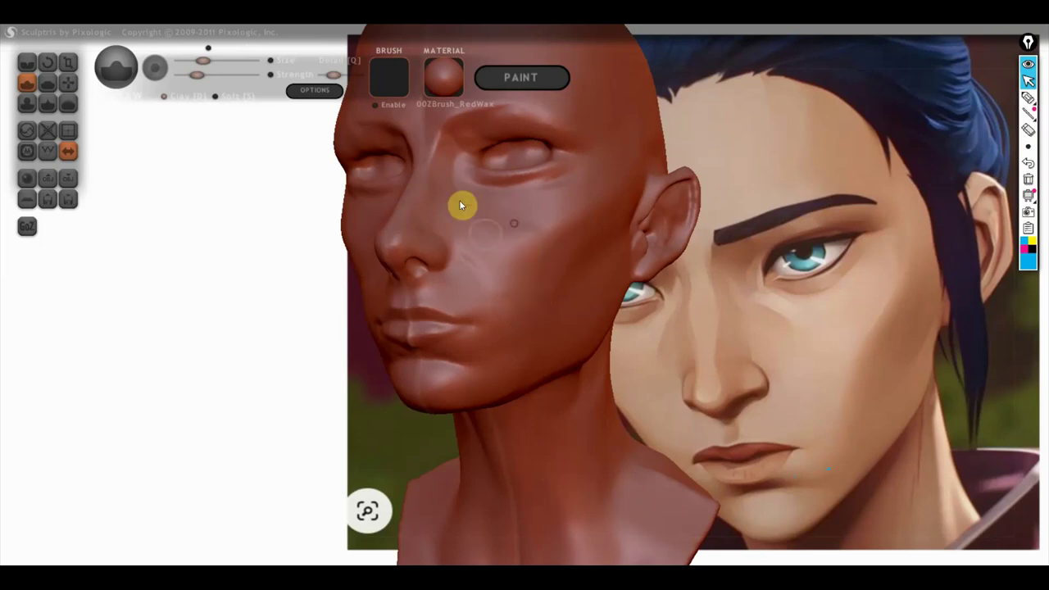
mouse_move(541, 239)
right_down()
mouse_move(529, 275)
mouse_move(520, 255)
right_up()
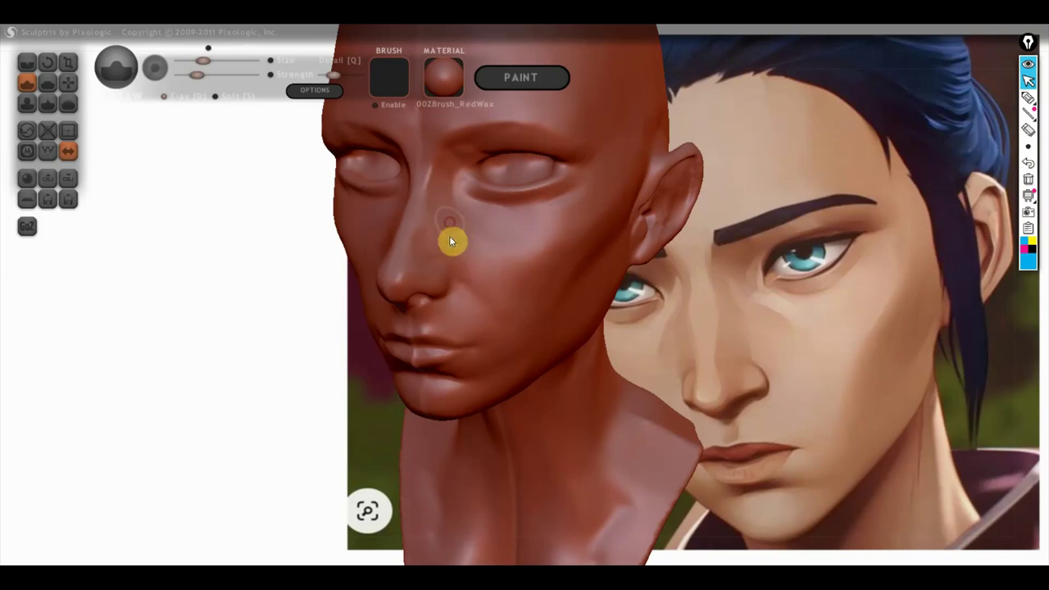
right_drag(514, 235, 625, 189)
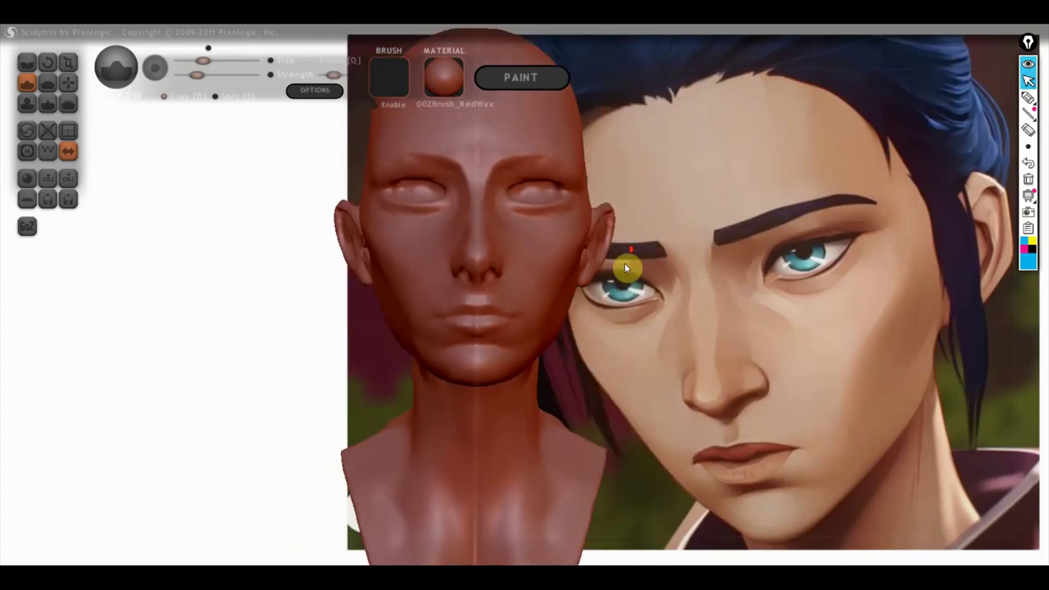
- Zoom out and bring the head back to a front view, shifted slightly right
scroll(630, 279, down, 3)
right_drag(642, 305, 695, 321)
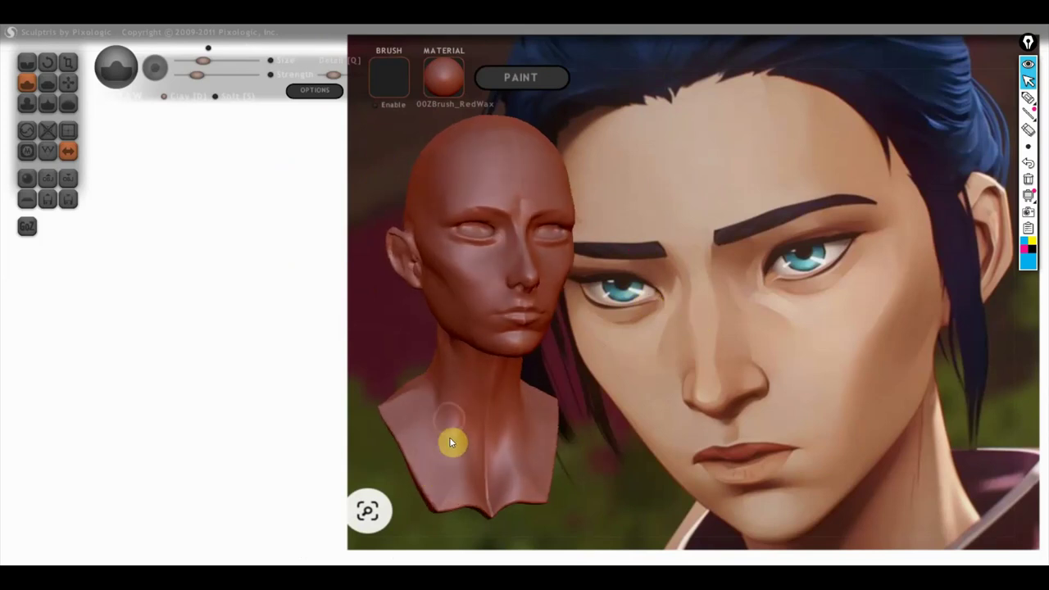
mouse_move(477, 499)
right_down()
mouse_move(487, 509)
mouse_move(462, 509)
mouse_move(455, 498)
right_up()
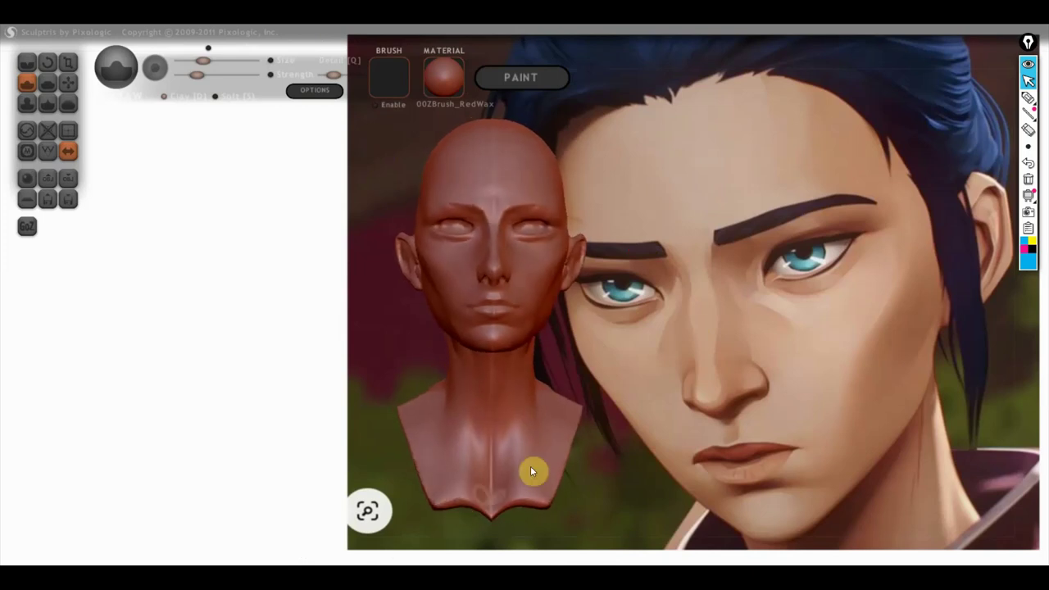
alt+right_drag(627, 417, 639, 419)
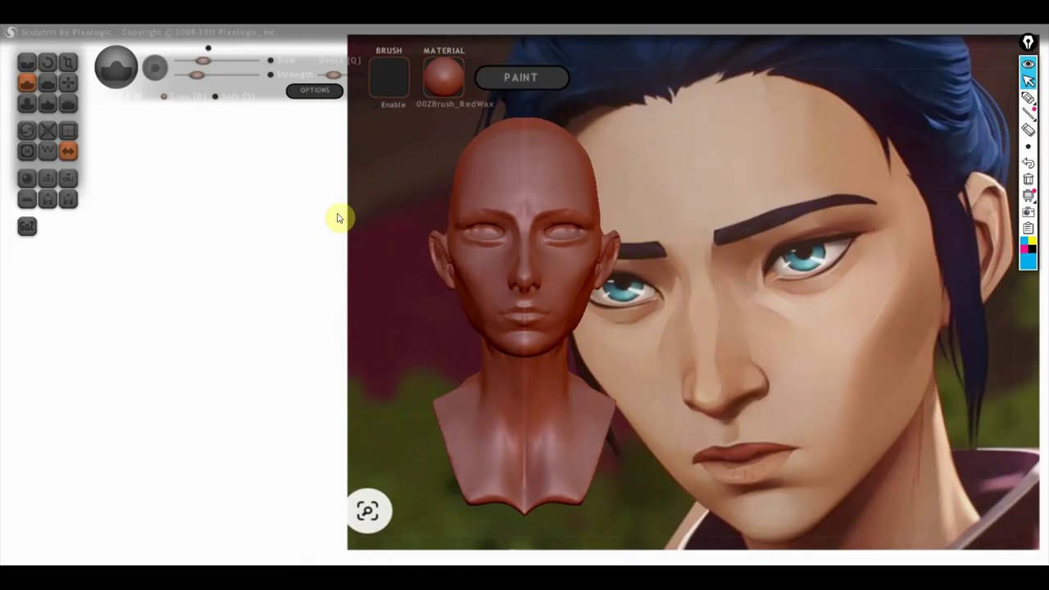
- With the Grab brush and symmetry, reshape both eyelids at once
click(68, 83)
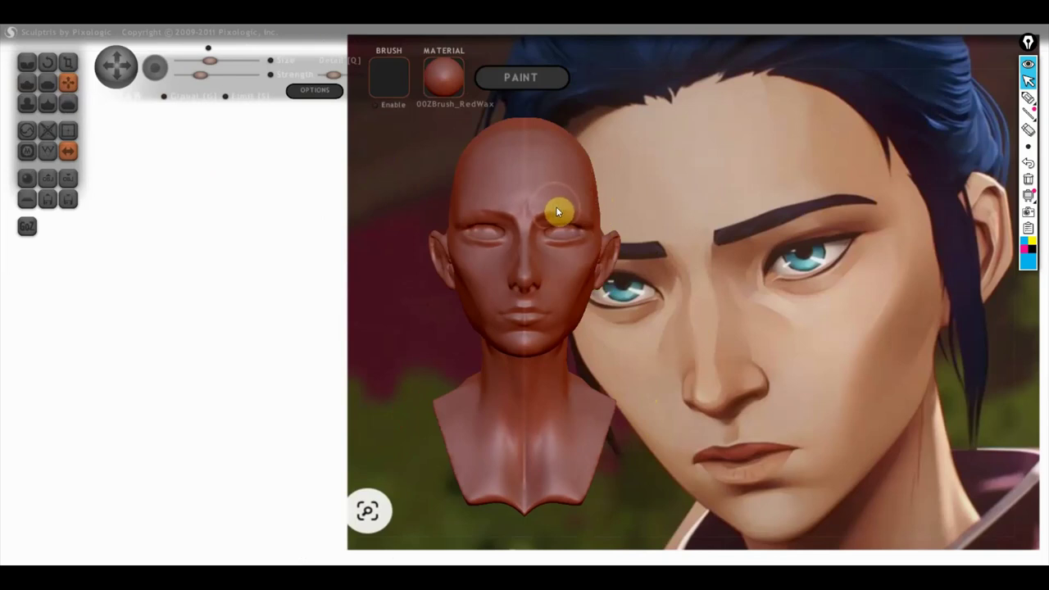
scroll(606, 215, up, 2)
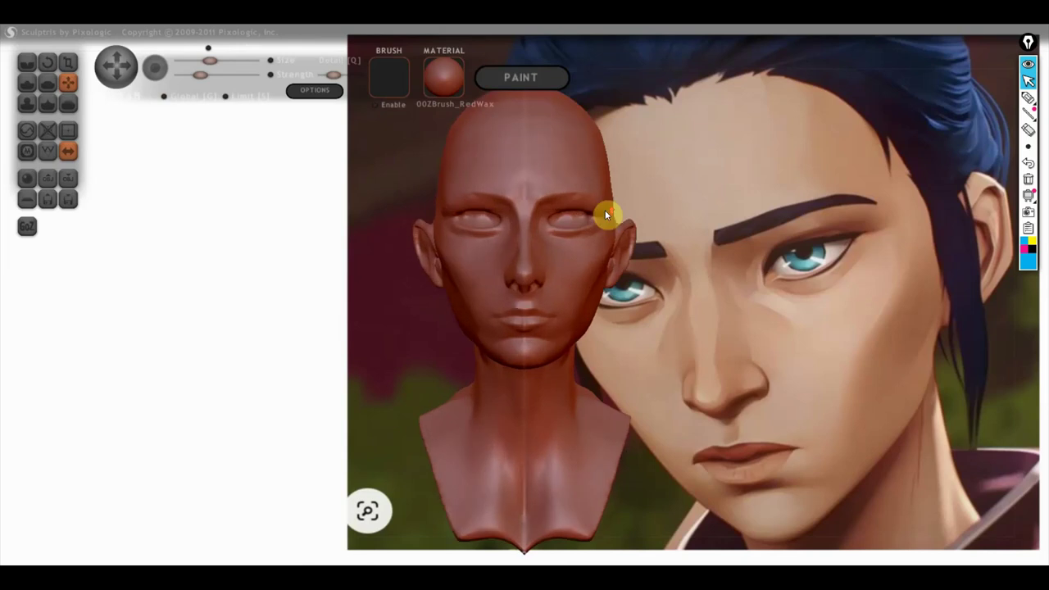
scroll(607, 214, up, 2)
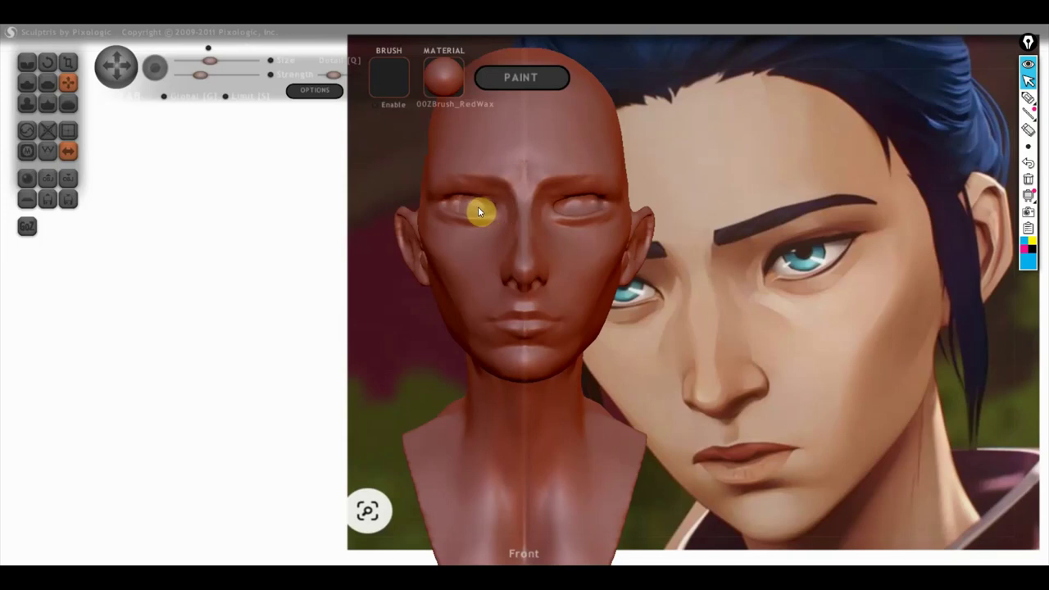
drag(451, 206, 443, 216)
- Orbit to a three-quarter view, zoom in and deepen the crease above the eye
mouse_move(465, 195)
right_down()
mouse_move(689, 236)
mouse_move(518, 222)
mouse_move(527, 175)
right_up()
scroll(538, 309, up, 3)
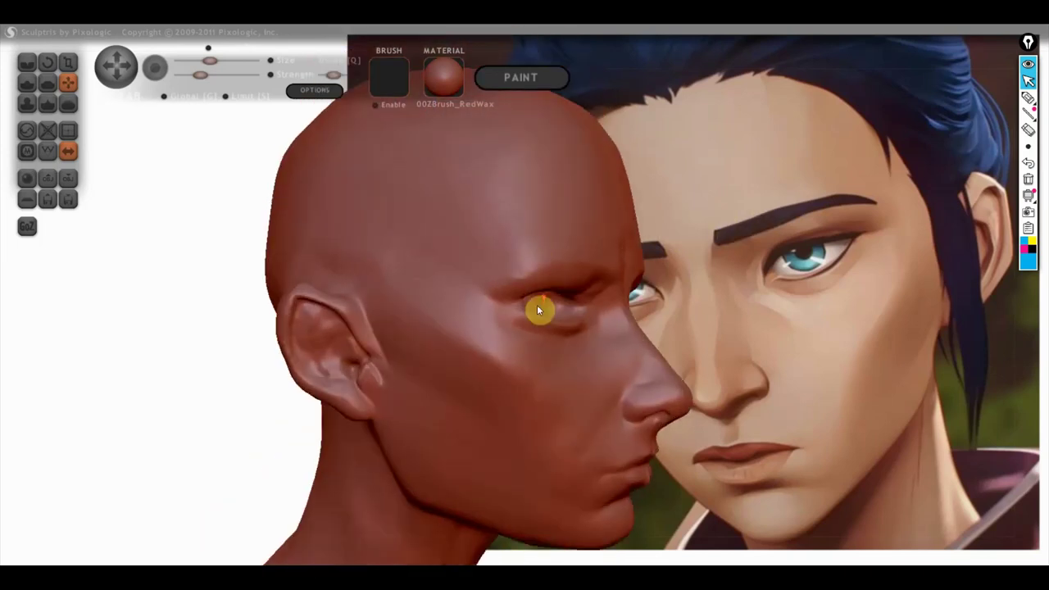
scroll(538, 309, up, 2)
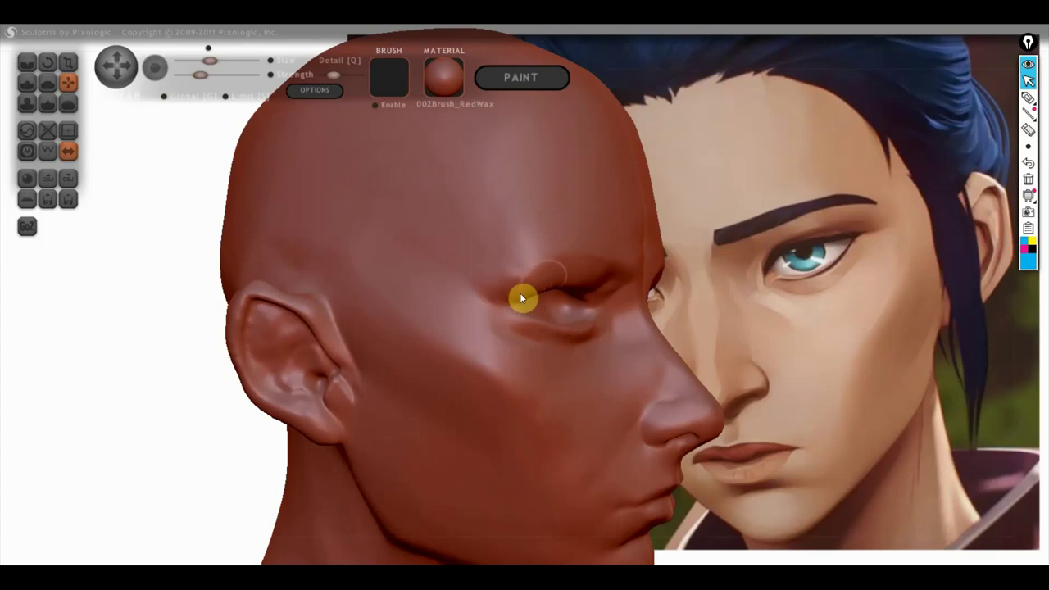
mouse_move(568, 286)
mouse_down()
mouse_move(531, 265)
mouse_move(555, 258)
mouse_up()
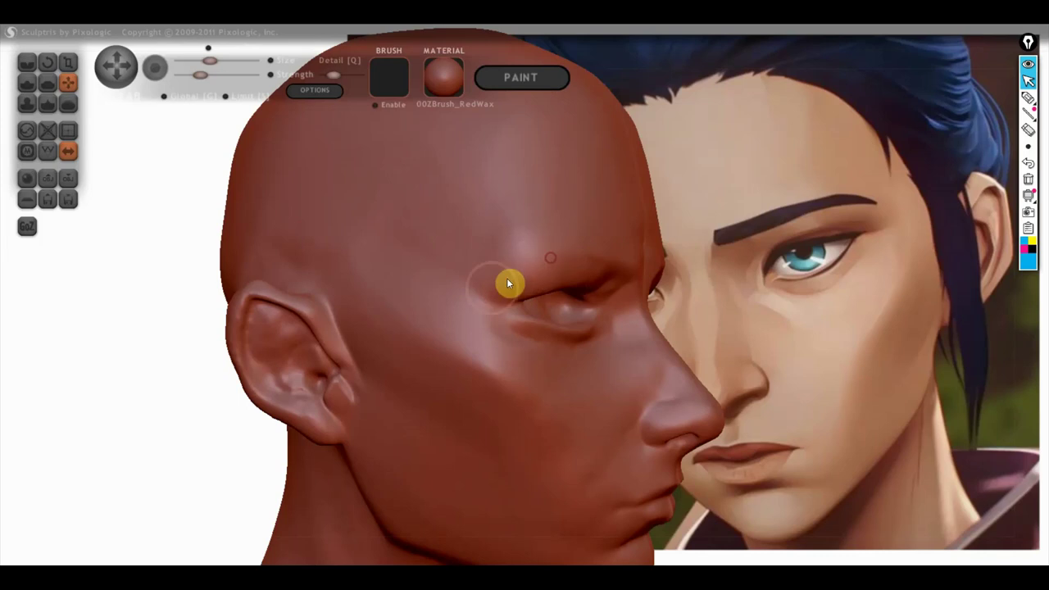
- Sculpt the upper eyelid crease with the Flatten brush, viewed from above
click(27, 62)
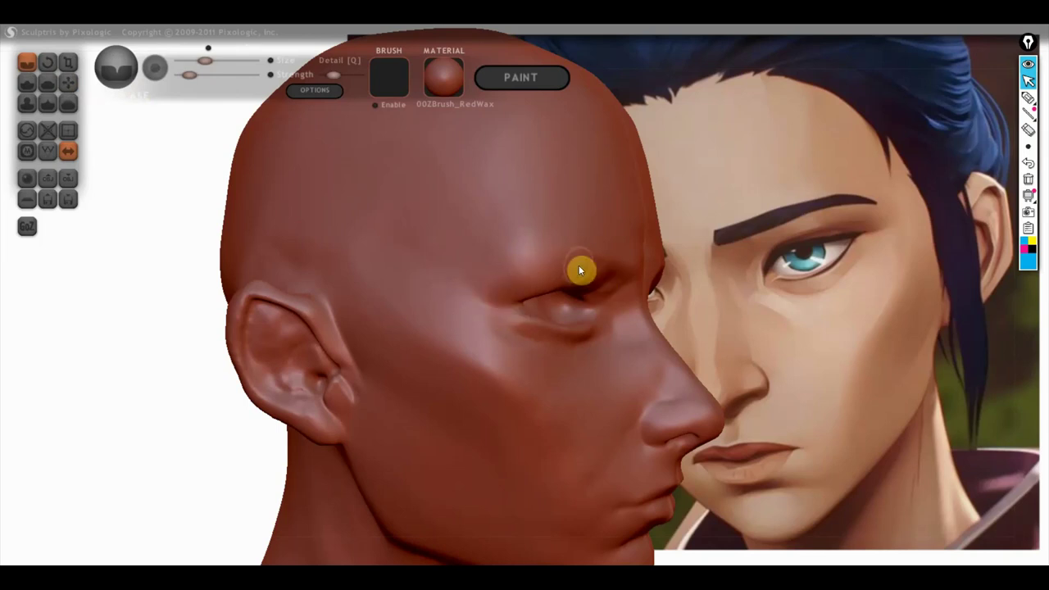
right_drag(584, 283, 505, 230)
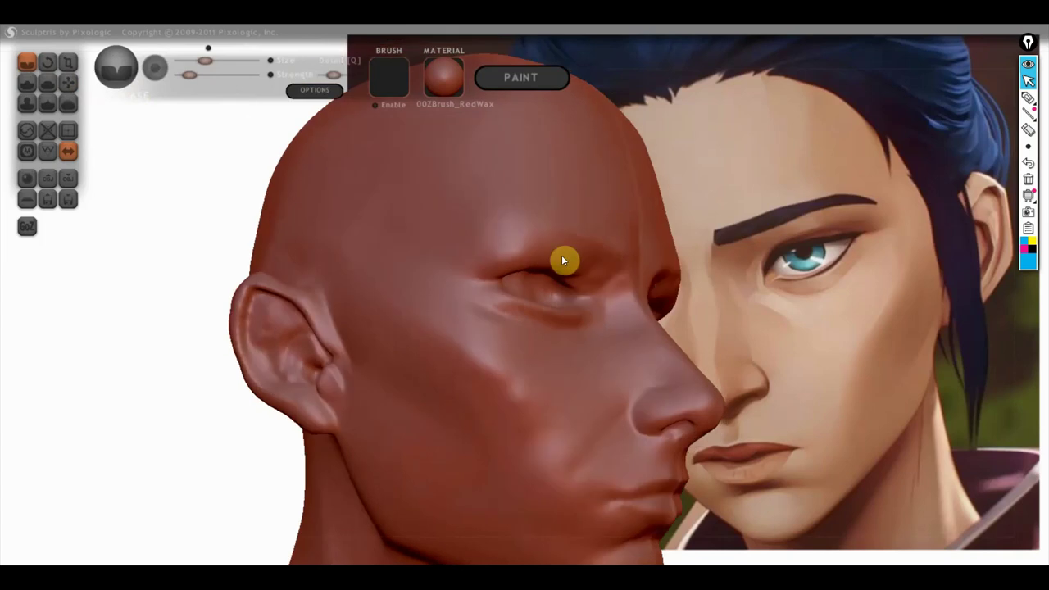
click(48, 82)
scroll(346, 234, up, 3)
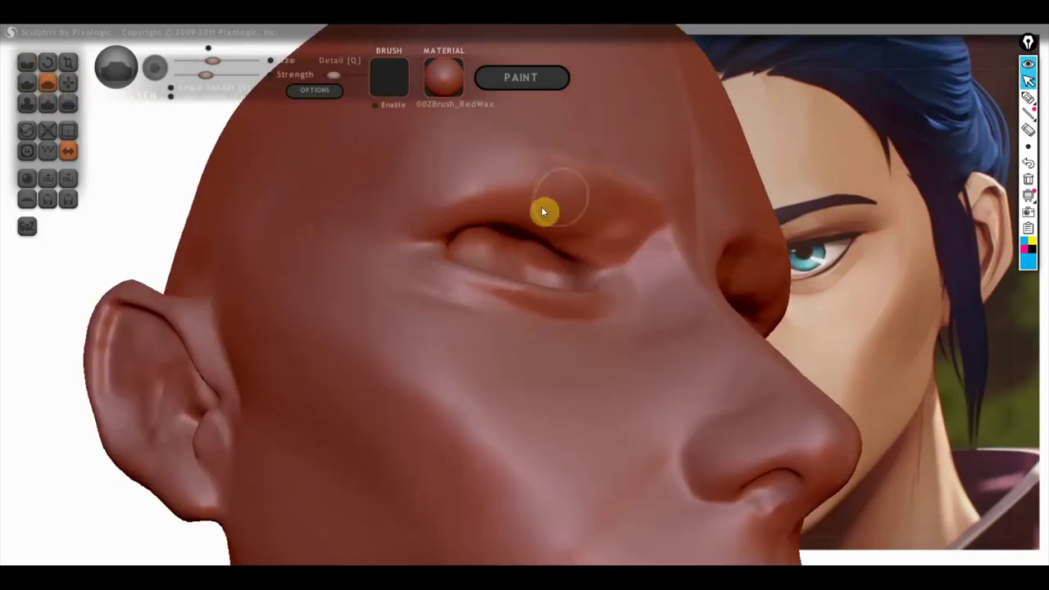
right_drag(572, 215, 534, 279)
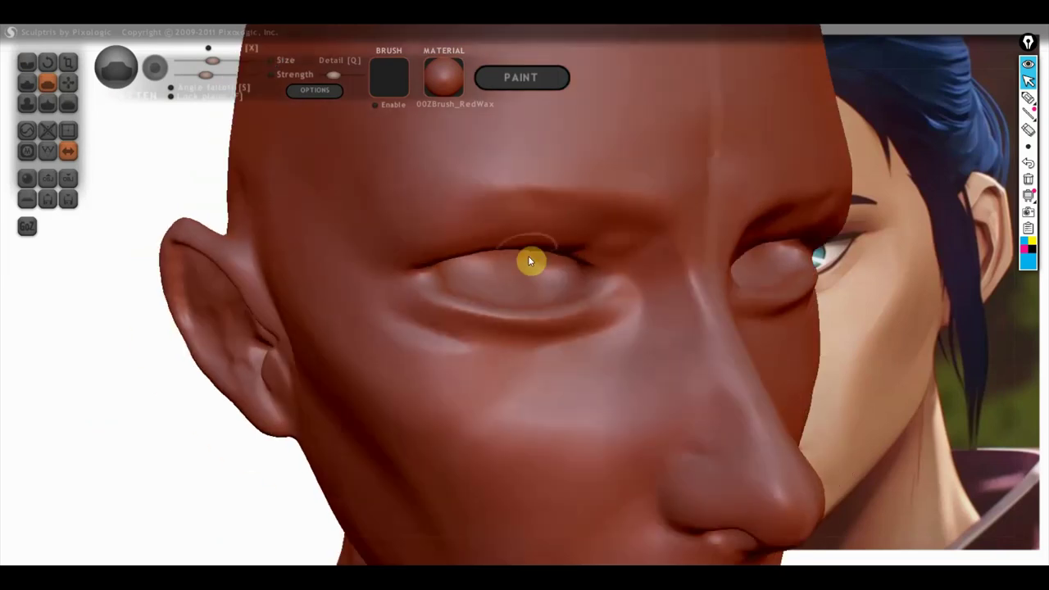
scroll(546, 238, up, 2)
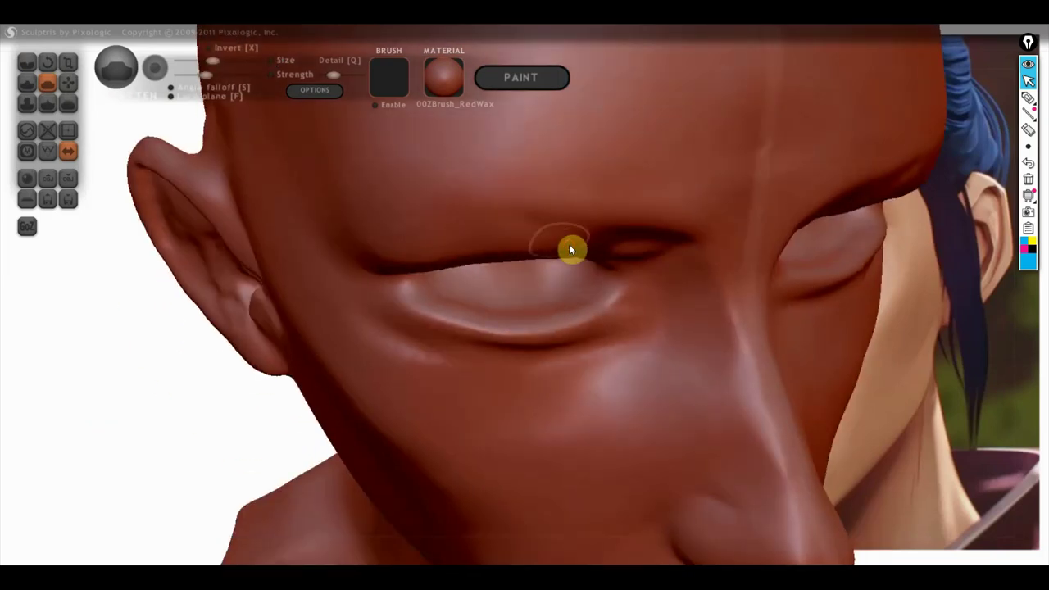
scroll(565, 274, down, 2)
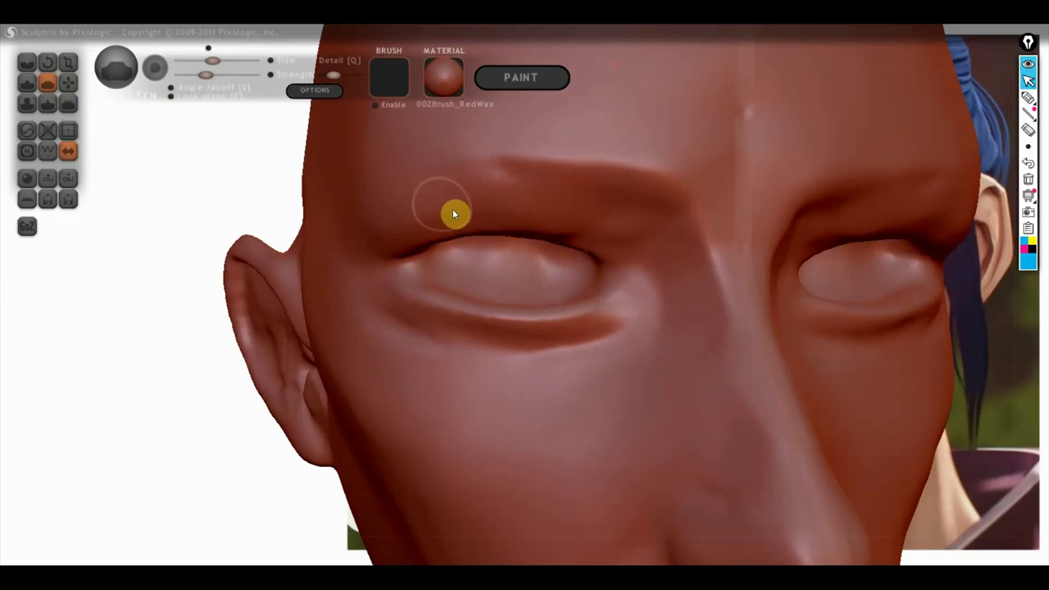
right_drag(562, 227, 528, 286)
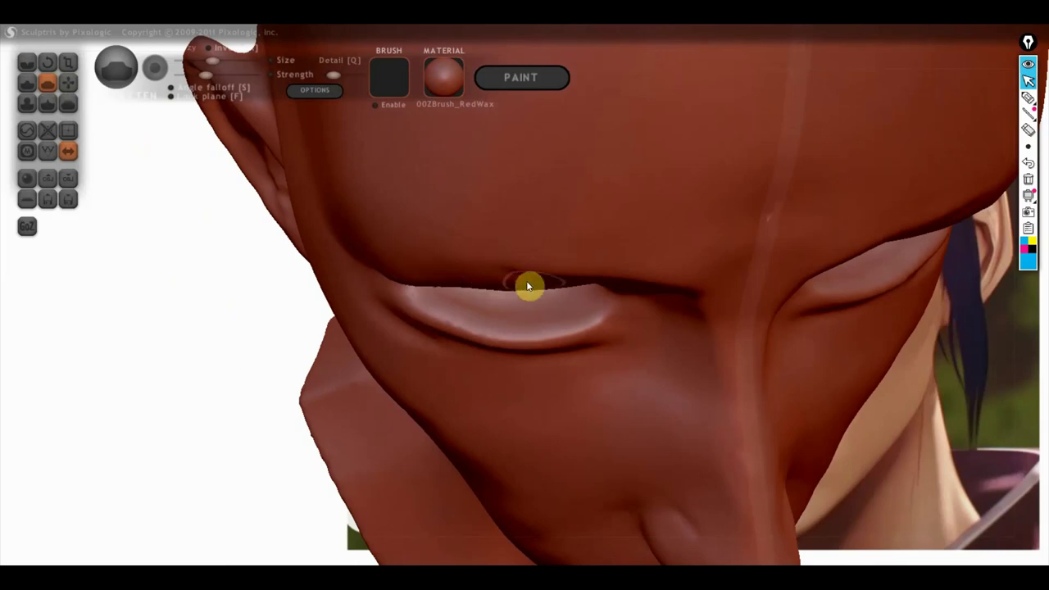
drag(520, 286, 403, 283)
- With the Draw brush at slightly higher strength, build up the brow and reshape the inner eye corner
right_drag(404, 283, 435, 136)
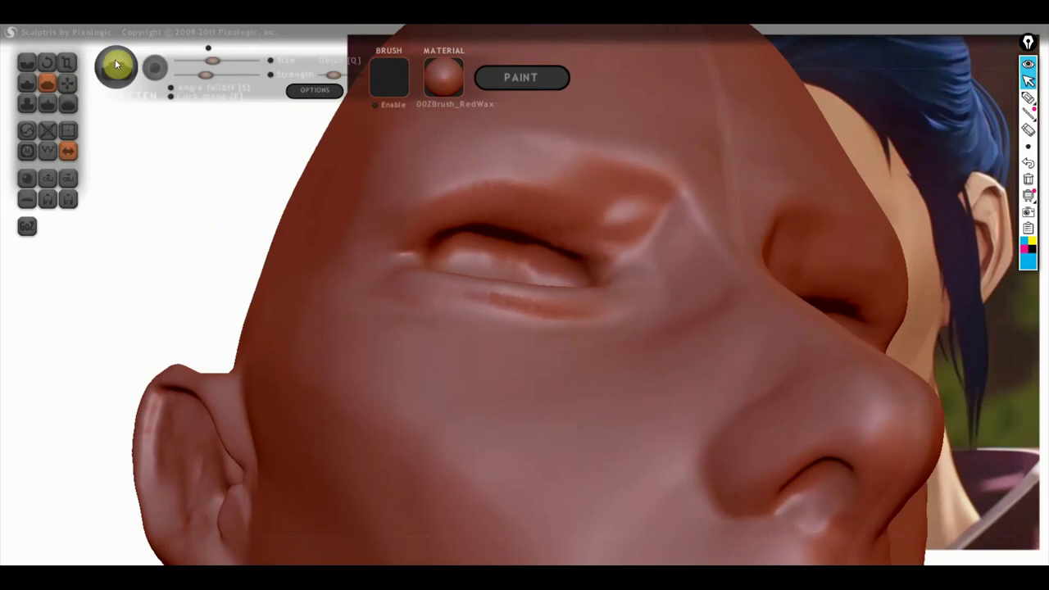
click(26, 62)
drag(574, 168, 638, 191)
drag(189, 74, 199, 74)
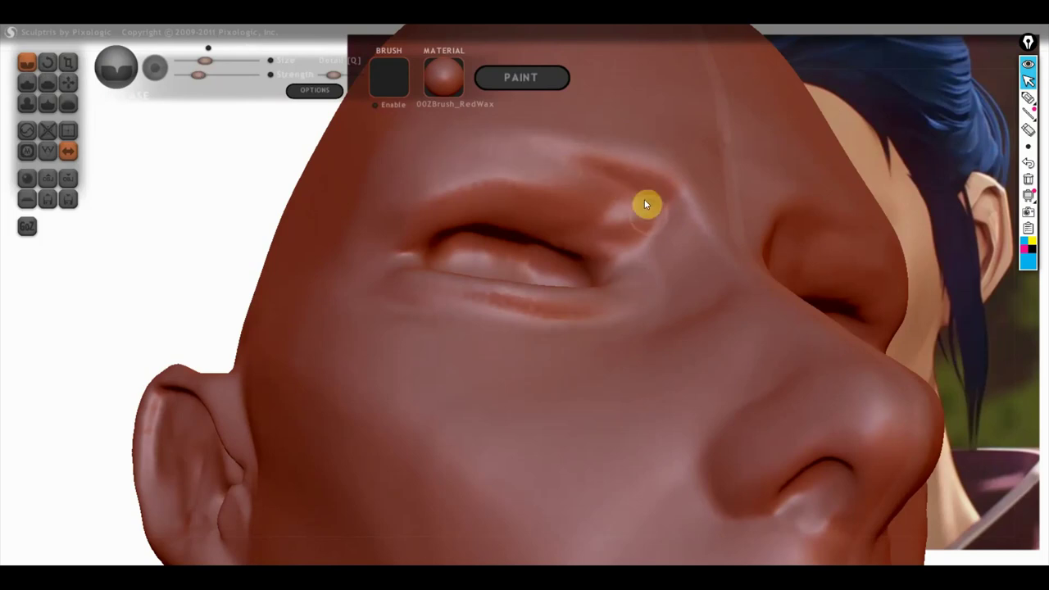
mouse_move(638, 253)
mouse_down()
mouse_move(582, 186)
mouse_move(538, 235)
mouse_up()
- Sculpt along the lower eyelid and inner corner, ending on a front view of the whole head
right_drag(587, 246, 665, 318)
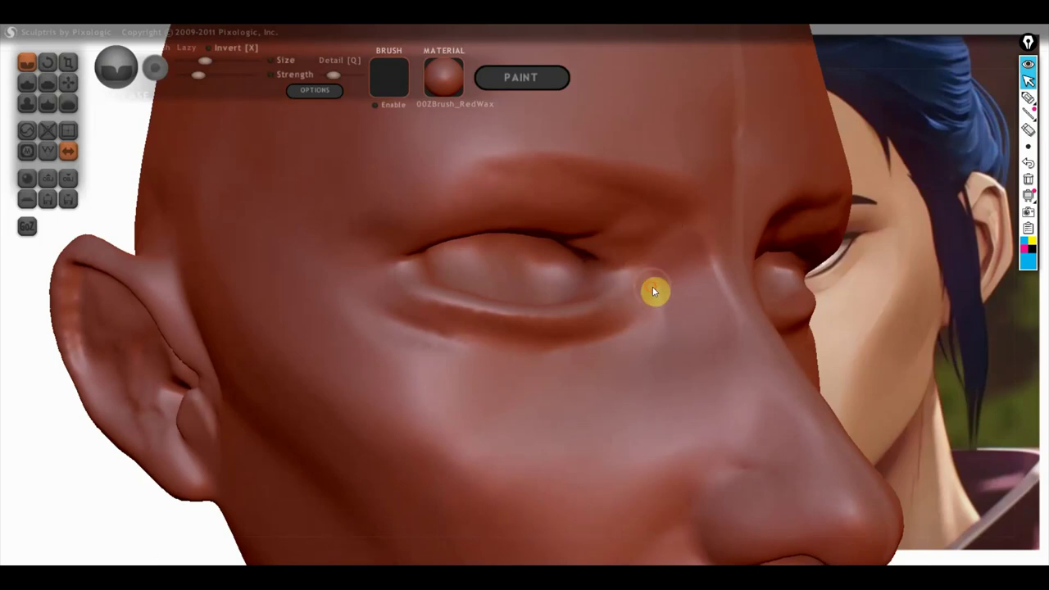
mouse_move(647, 297)
mouse_down()
mouse_move(615, 340)
mouse_move(555, 350)
mouse_move(457, 350)
mouse_move(374, 314)
mouse_up()
mouse_move(407, 312)
mouse_down()
mouse_move(386, 293)
mouse_move(410, 311)
mouse_up()
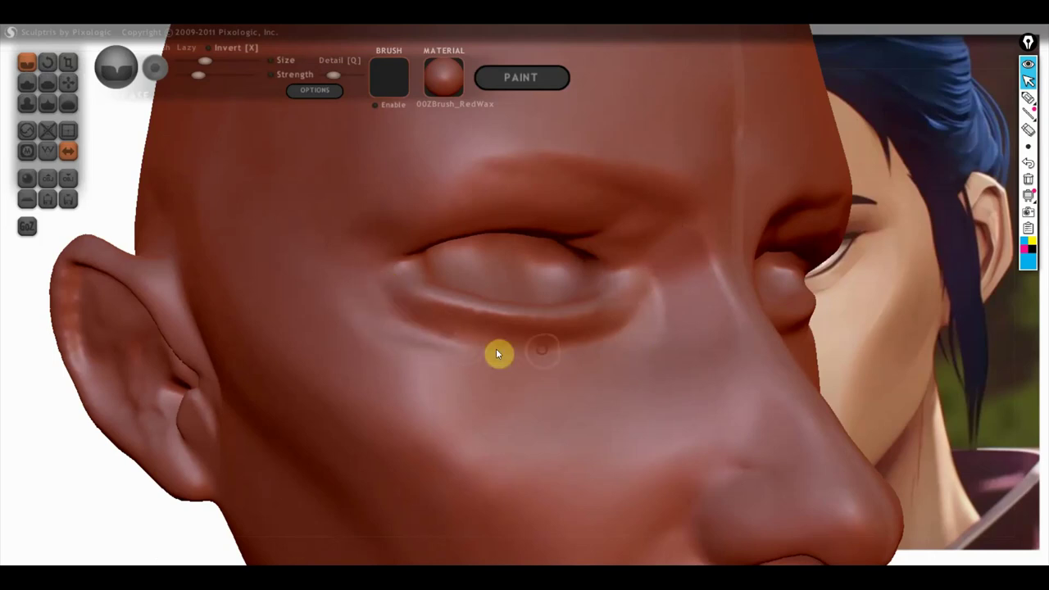
scroll(497, 354, down, 3)
scroll(459, 356, down, 1)
scroll(491, 352, up, 1)
mouse_move(543, 374)
right_down()
mouse_move(595, 396)
mouse_move(527, 394)
right_up()
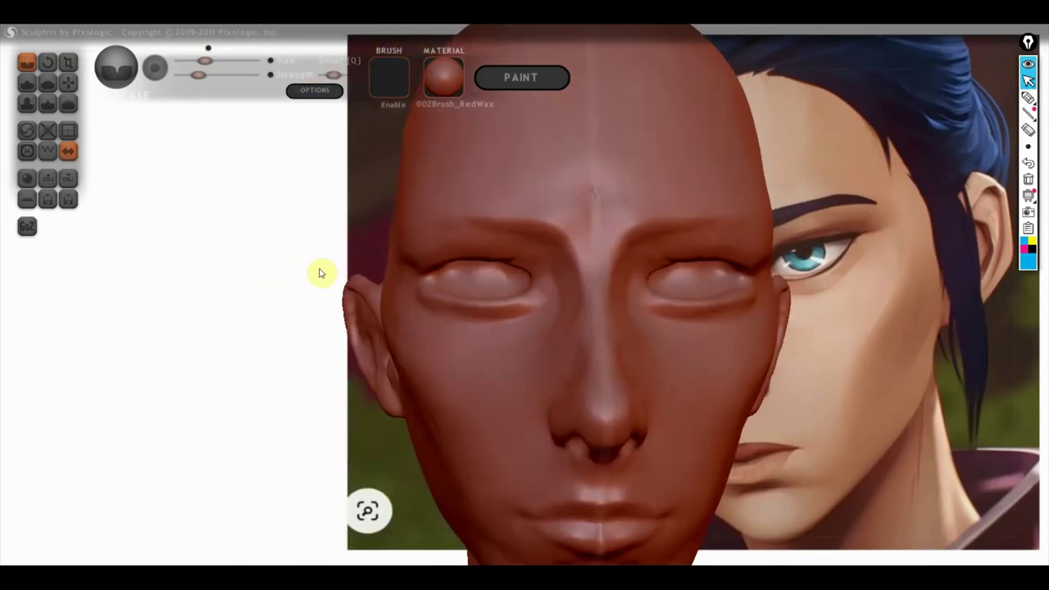
- Smooth the lower-eyelid crease, rim and lid surface with the Flatten brush
click(48, 83)
scroll(300, 267, up, 3)
right_drag(300, 267, 453, 317)
scroll(456, 291, up, 2)
scroll(472, 222, up, 3)
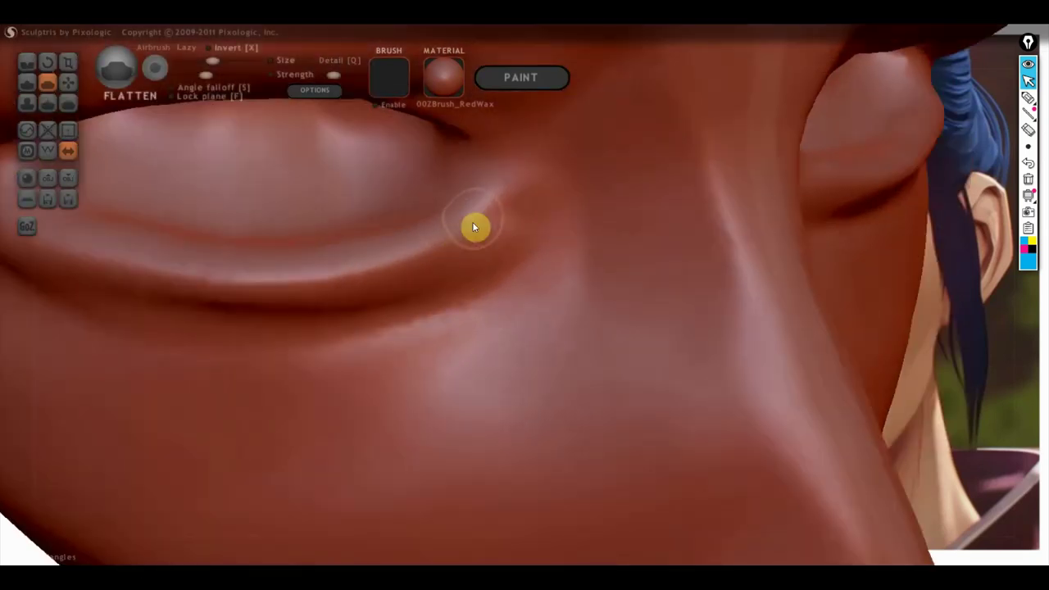
mouse_move(470, 218)
mouse_down()
mouse_move(349, 257)
mouse_move(164, 269)
mouse_up()
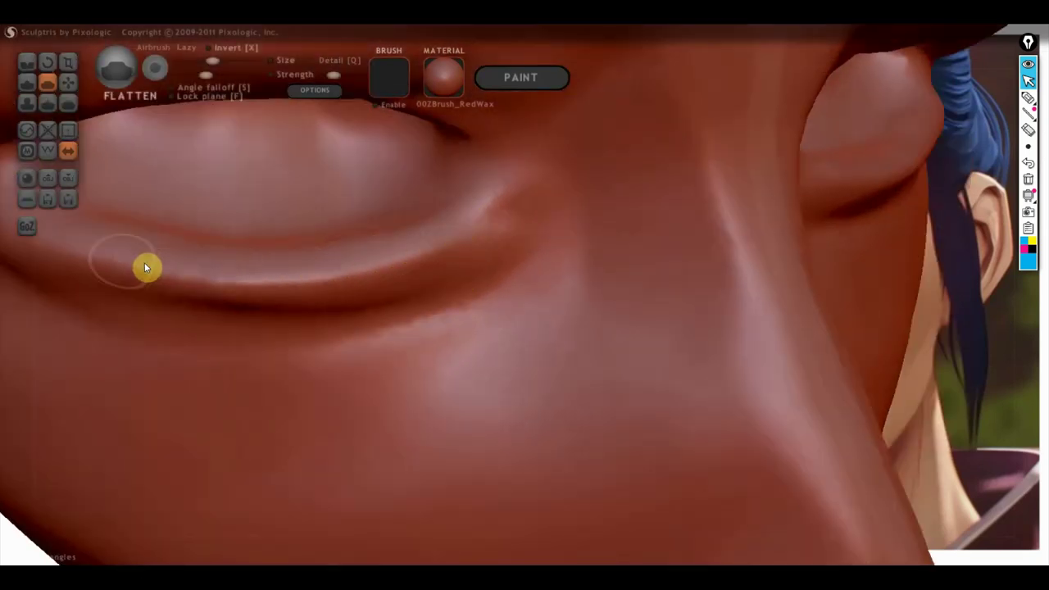
scroll(164, 269, down, 3)
right_drag(155, 281, 290, 330)
scroll(517, 358, up, 3)
drag(504, 351, 335, 290)
right_drag(388, 338, 429, 256)
mouse_move(556, 397)
mouse_down()
mouse_move(662, 394)
mouse_move(751, 353)
mouse_up()
- Flatten the lower lip surface and refine the corner of the lips
mouse_move(737, 379)
mouse_down()
mouse_move(574, 418)
mouse_move(714, 370)
mouse_move(516, 382)
mouse_move(368, 358)
mouse_move(532, 413)
mouse_up()
right_drag(585, 320, 595, 274)
mouse_move(595, 273)
mouse_down()
mouse_move(508, 250)
mouse_move(611, 289)
mouse_move(511, 237)
mouse_move(519, 232)
mouse_move(424, 228)
mouse_move(386, 245)
mouse_move(520, 211)
mouse_move(455, 196)
mouse_move(443, 232)
mouse_up()
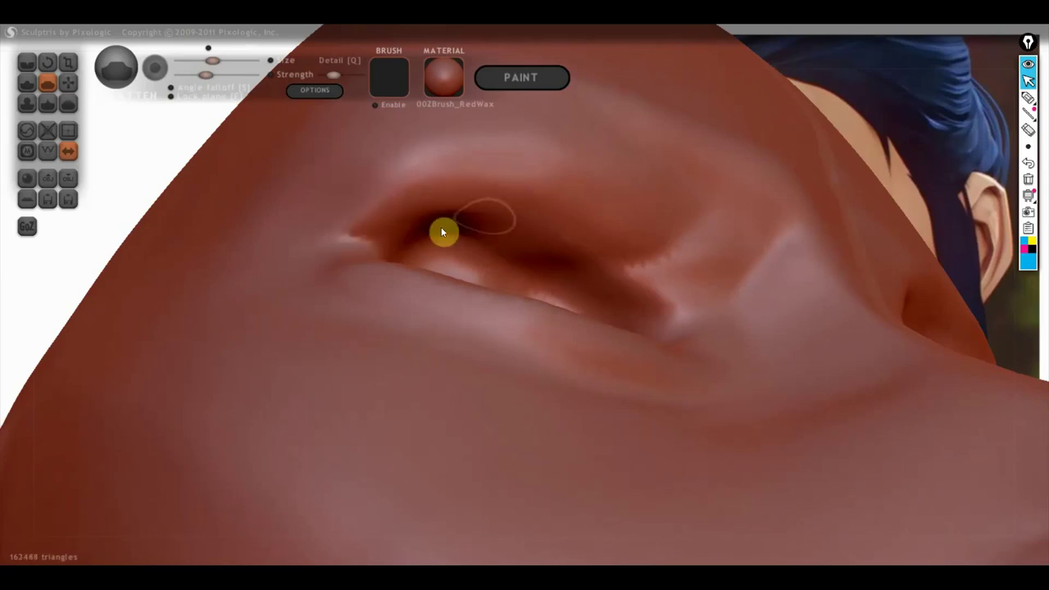
right_drag(501, 229, 517, 266)
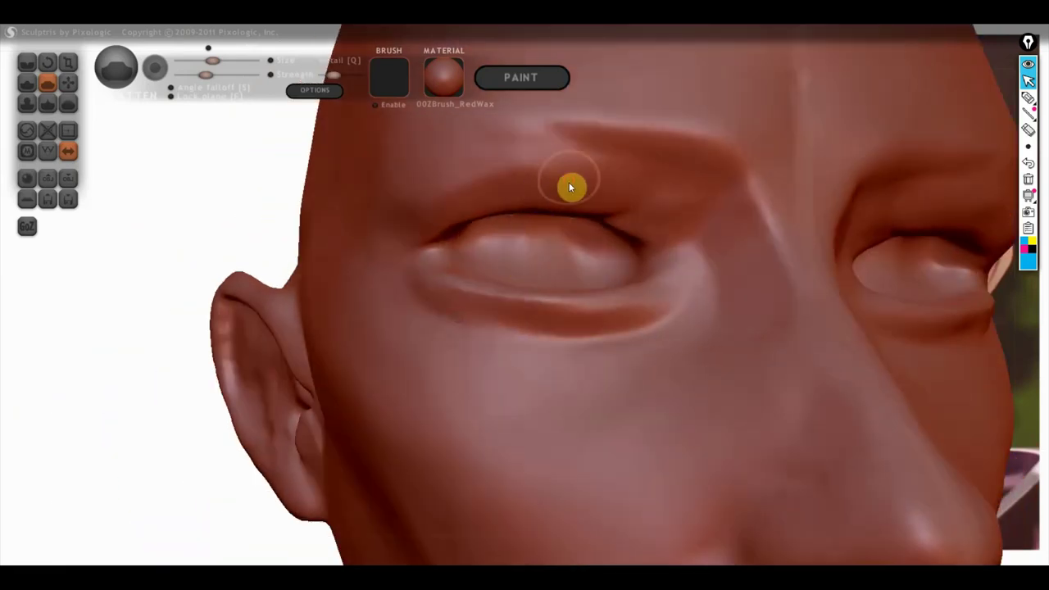
- Add a small Draw-brush stroke between the brows, then return to Flatten
scroll(389, 236, down, 2)
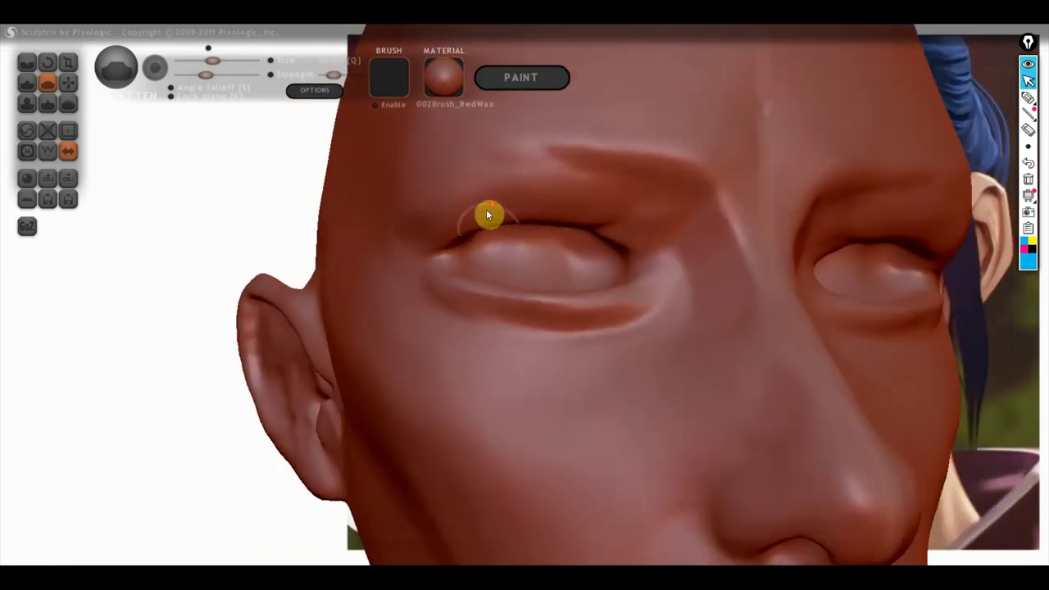
right_drag(487, 215, 503, 238)
right_drag(620, 321, 645, 346)
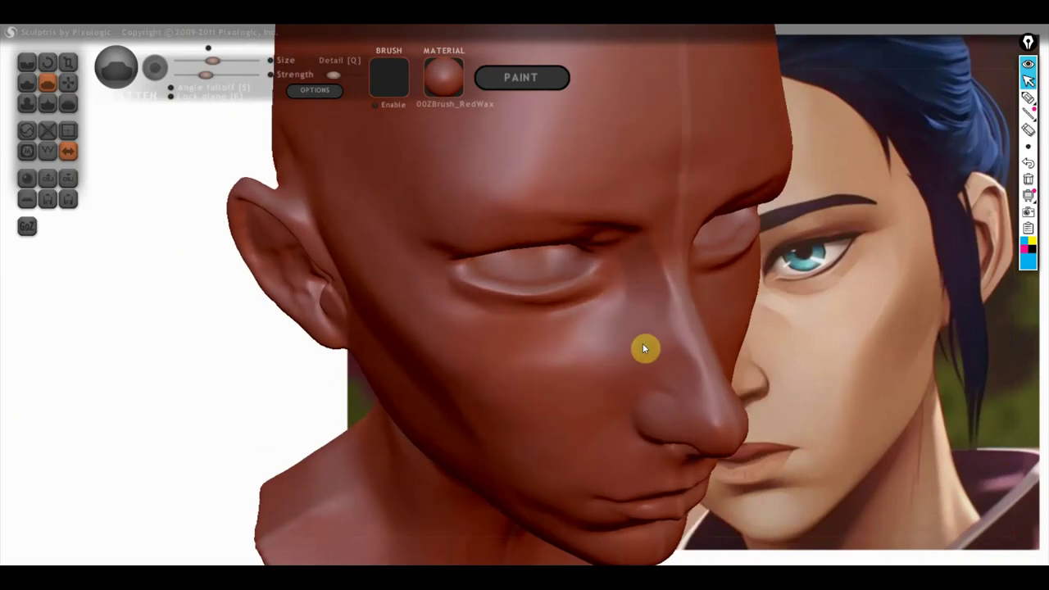
mouse_move(828, 256)
right_down()
mouse_move(783, 216)
mouse_move(751, 210)
right_up()
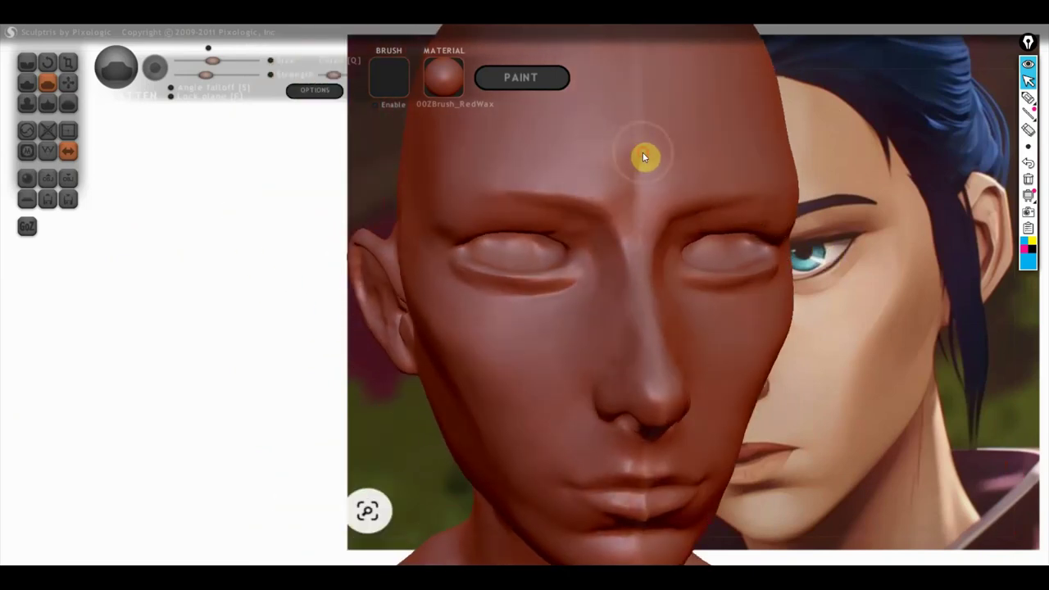
click(32, 83)
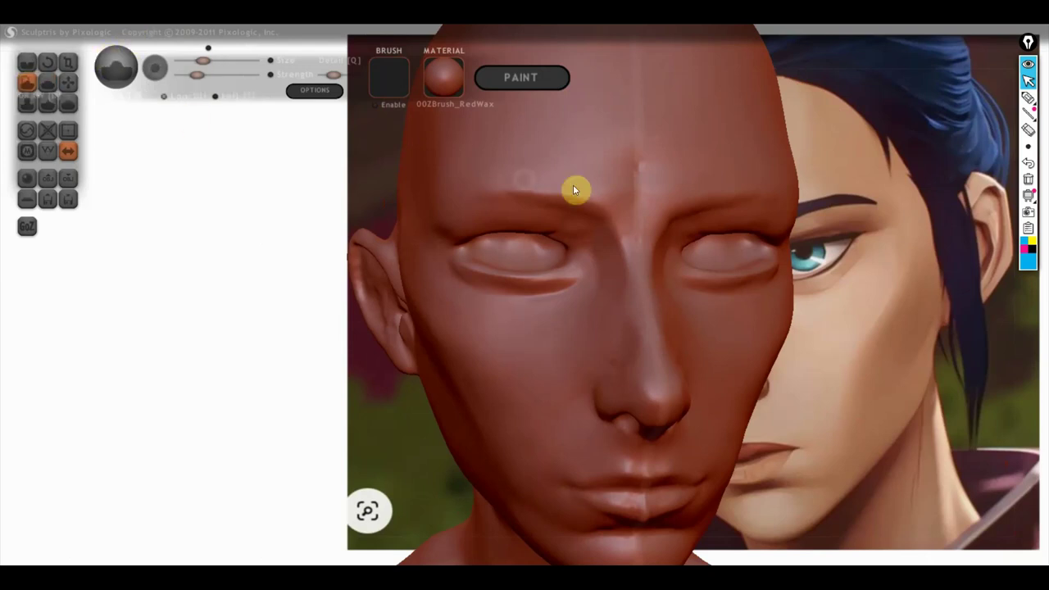
drag(632, 177, 637, 197)
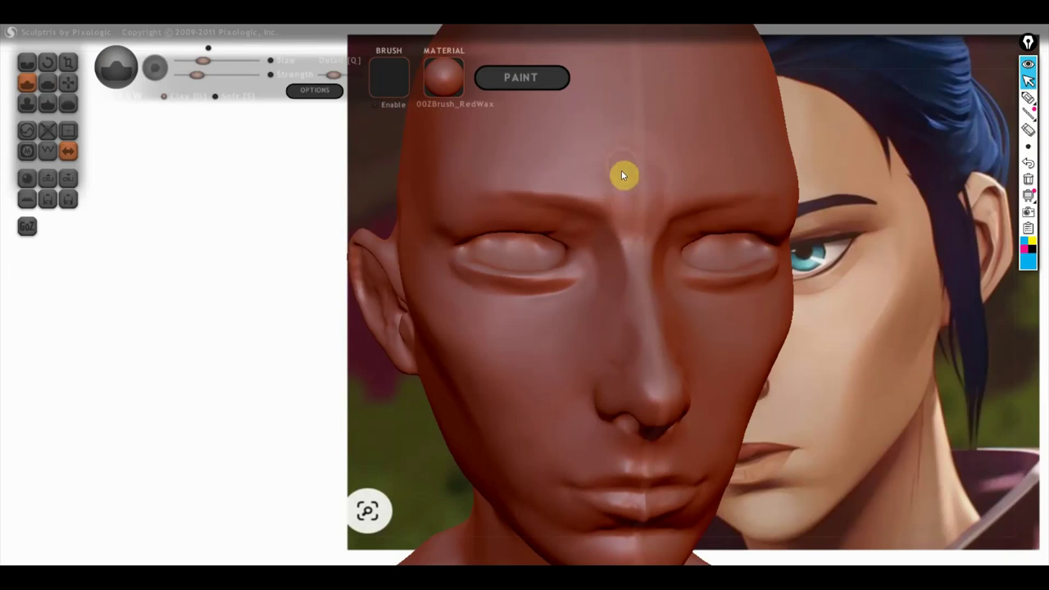
click(47, 83)
- Zoom out and turn the bust to a side profile showing more of the chest
scroll(701, 143, up, 3)
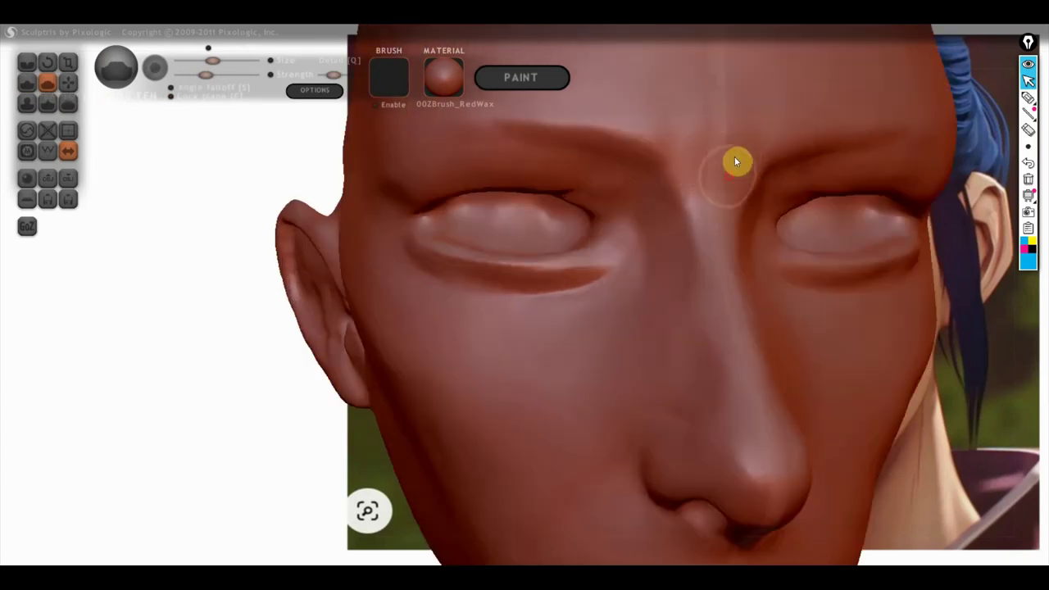
scroll(736, 160, up, 3)
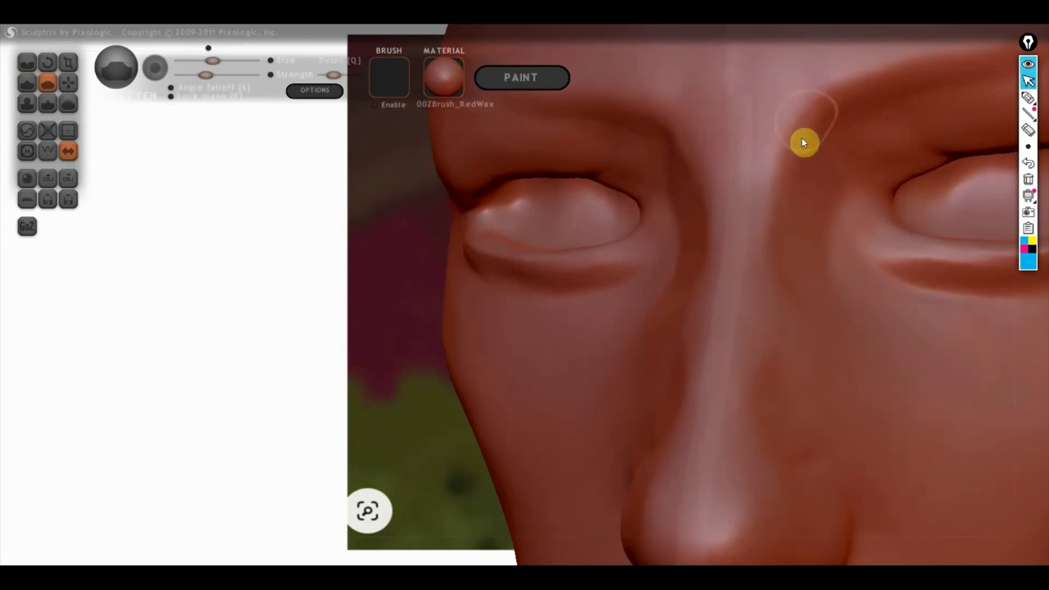
scroll(801, 278, down, 2)
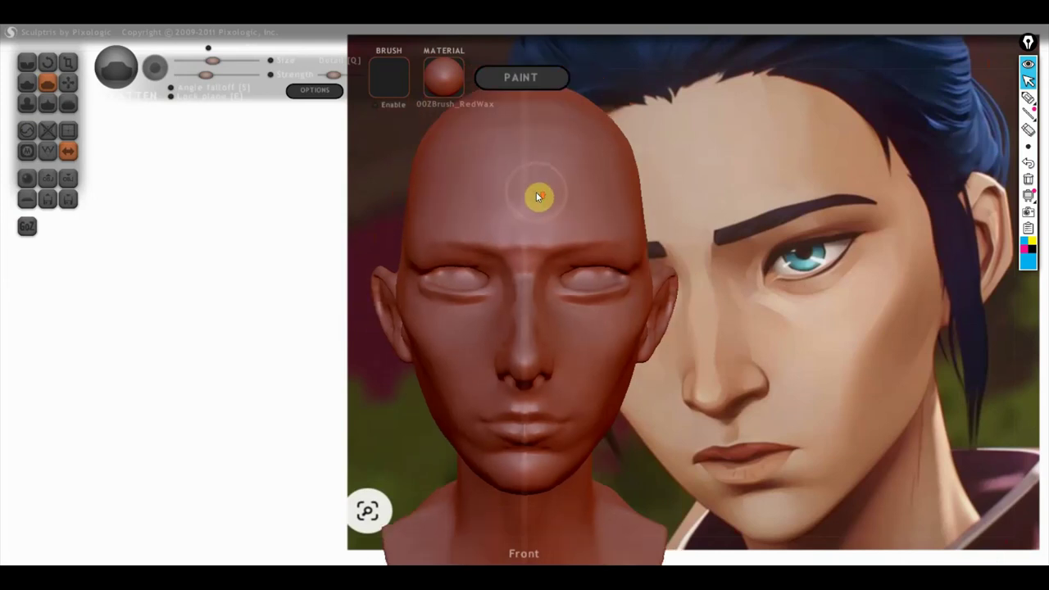
scroll(541, 197, up, 3)
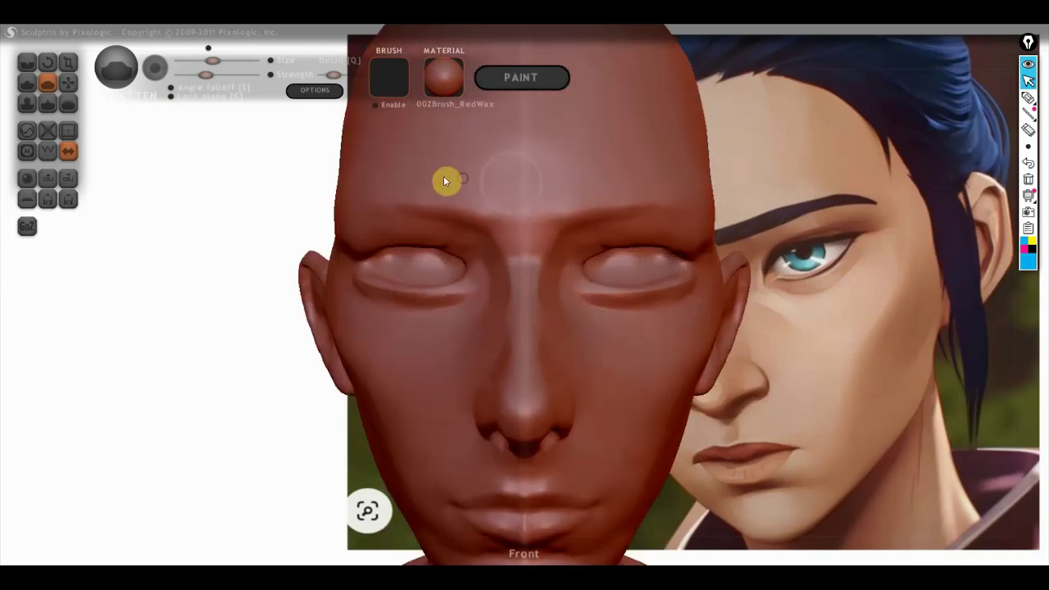
scroll(513, 276, down, 3)
scroll(562, 304, down, 2)
mouse_move(563, 304)
right_down()
mouse_move(694, 319)
mouse_move(754, 310)
right_up()
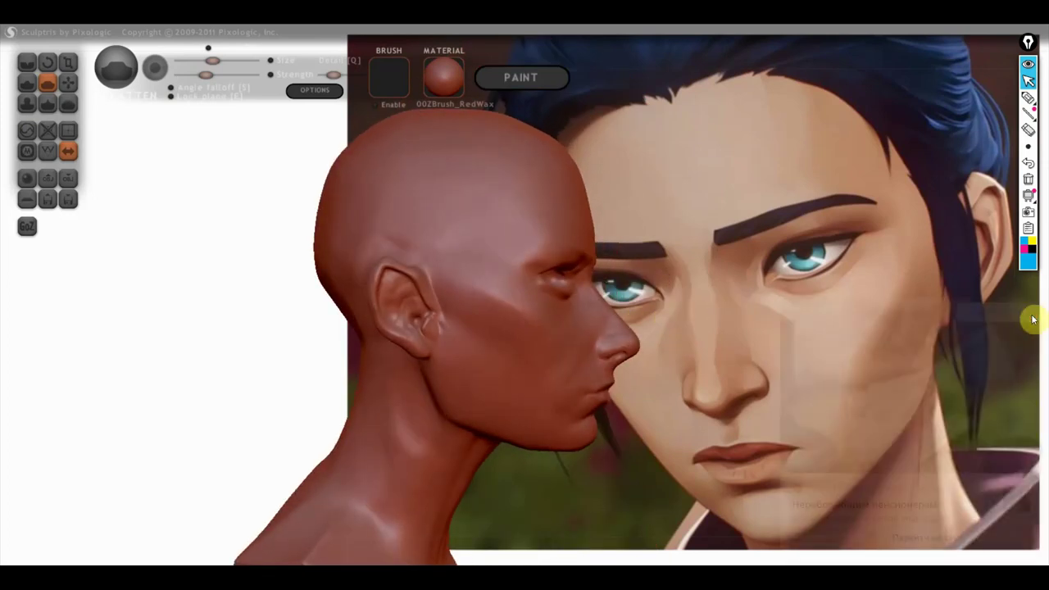
scroll(777, 345, down, 2)
scroll(763, 368, up, 2)
right_drag(726, 323, 710, 323)
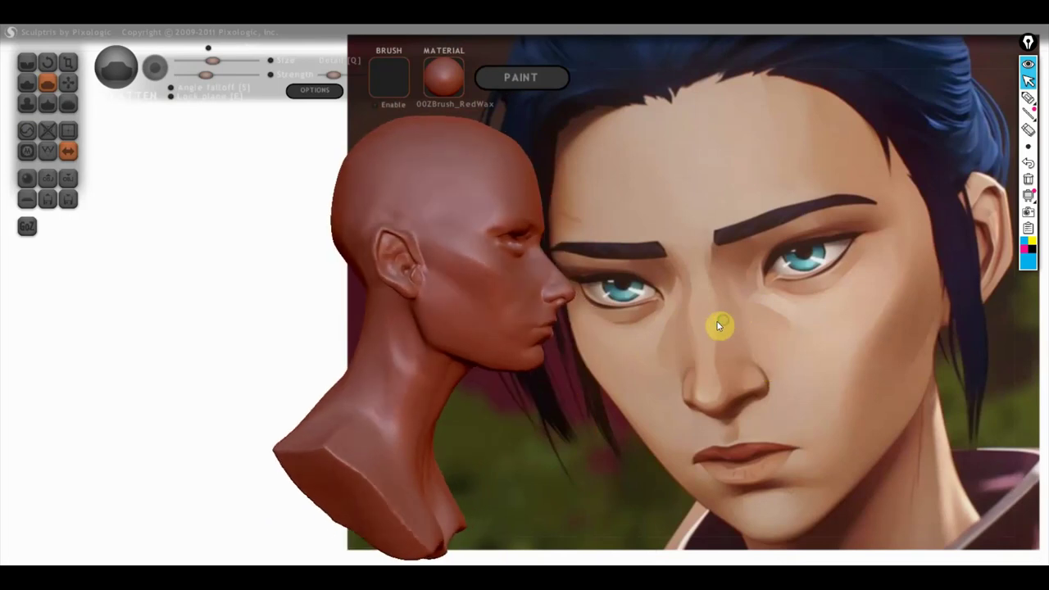
- Zoom in close on the nose and orbit around it to study the area beneath
click(69, 85)
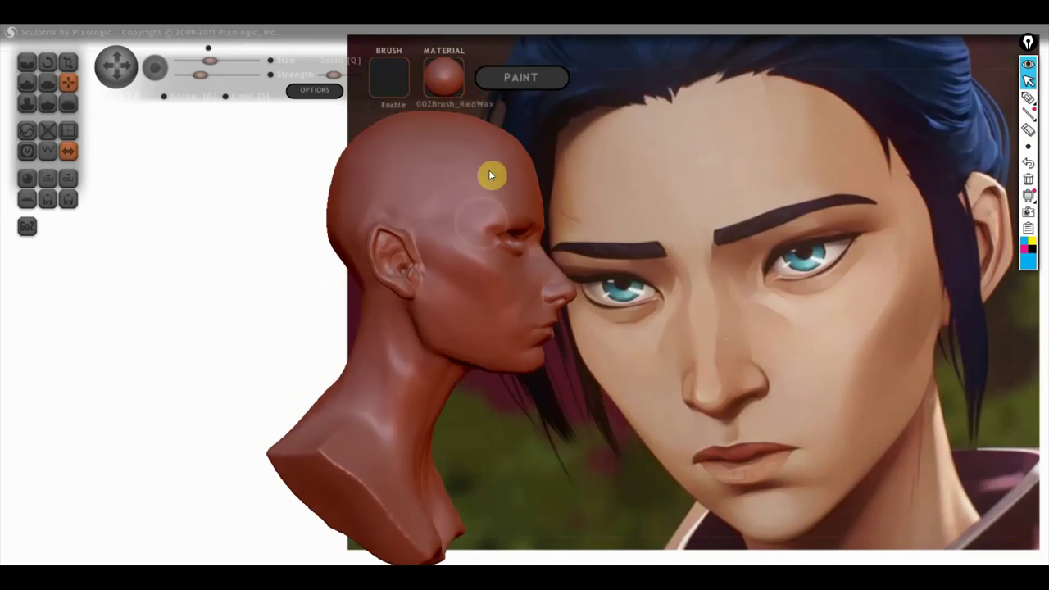
scroll(503, 226, up, 2)
scroll(444, 220, up, 1)
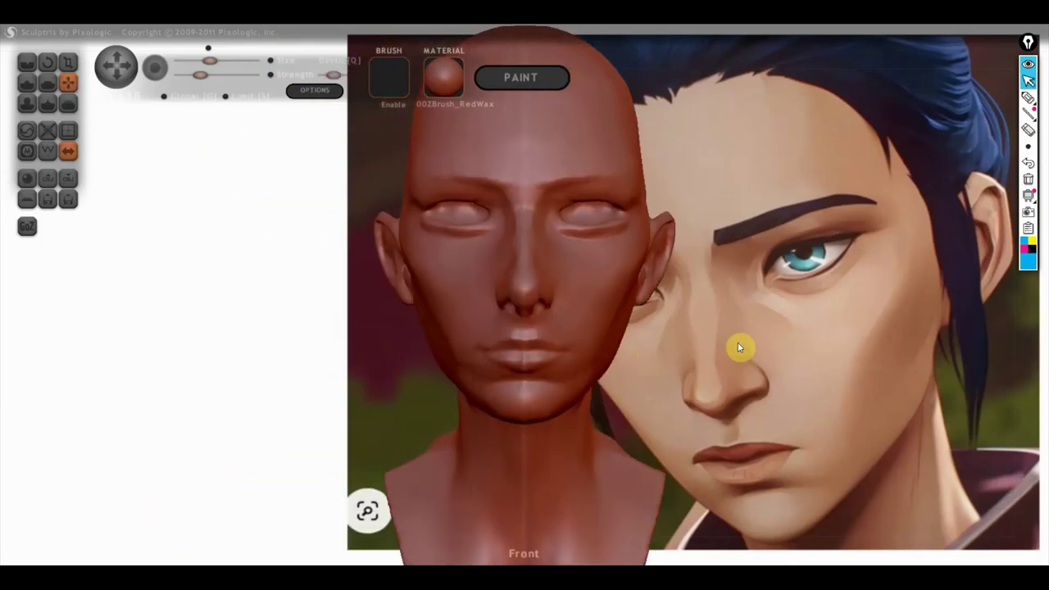
scroll(531, 377, up, 2)
scroll(525, 320, up, 2)
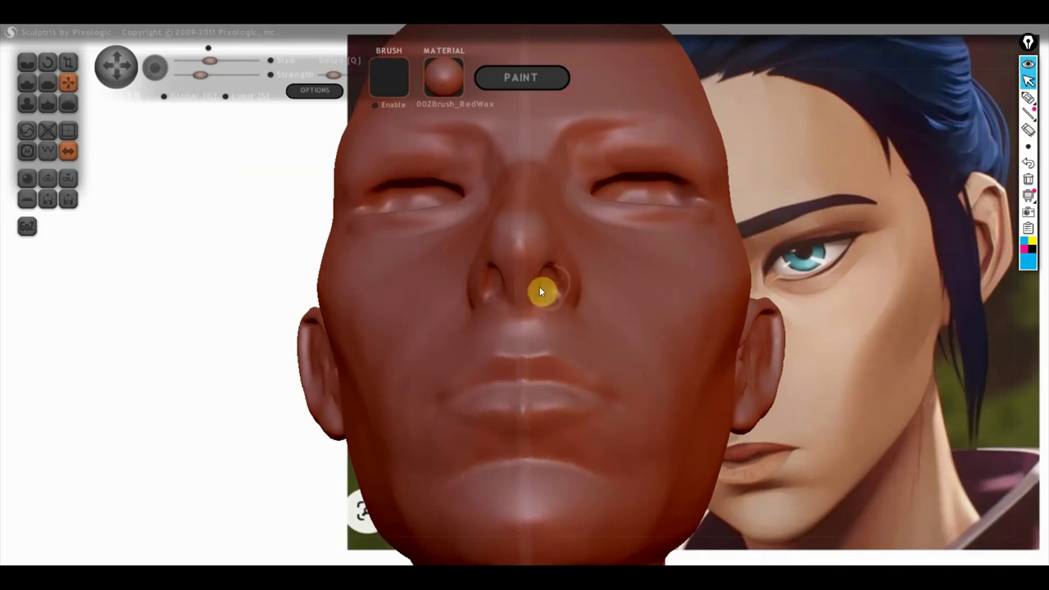
scroll(562, 277, up, 1)
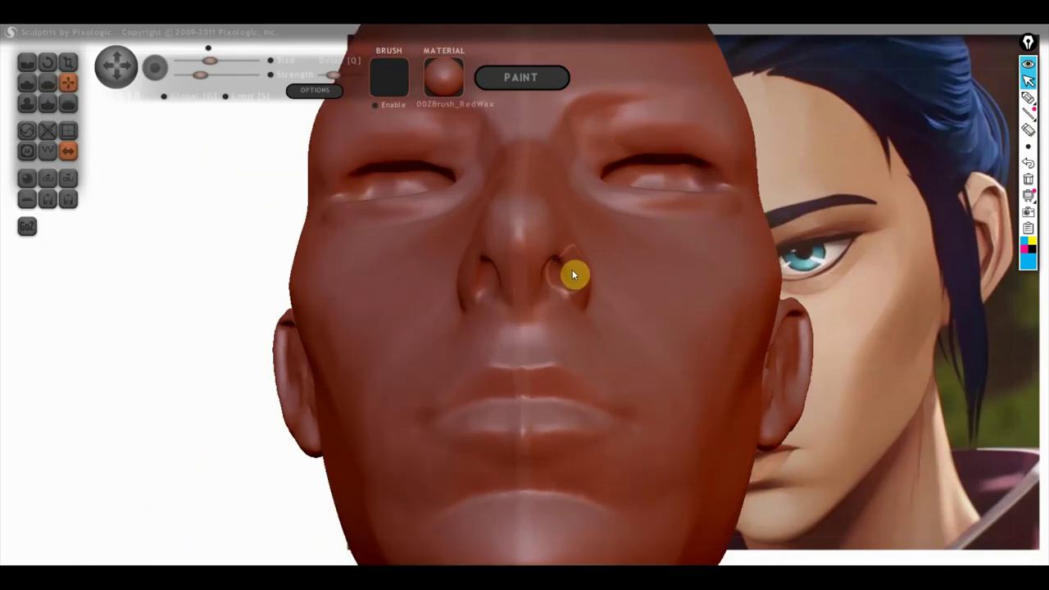
mouse_move(559, 303)
right_down()
mouse_move(633, 360)
mouse_move(601, 334)
mouse_move(536, 386)
right_up()
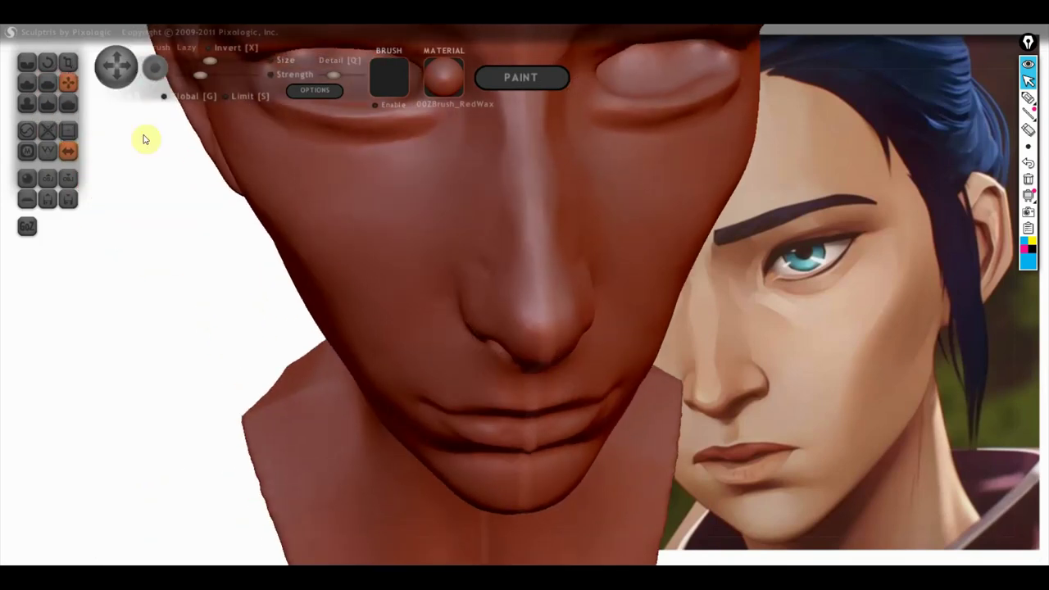
click(31, 82)
mouse_move(459, 410)
right_down()
mouse_move(505, 389)
mouse_move(576, 305)
right_up()
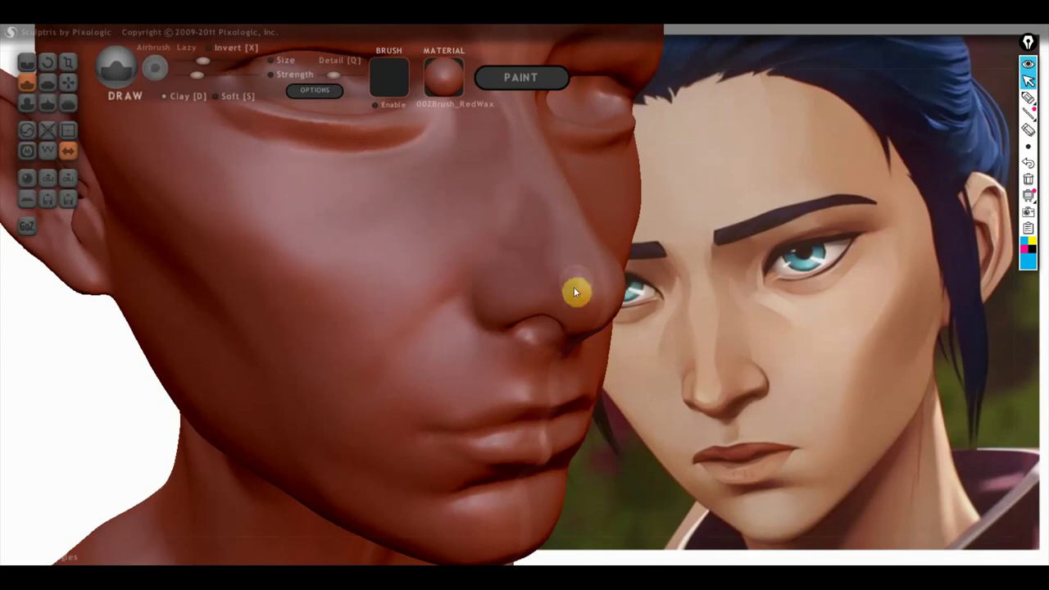
drag(598, 334, 517, 363)
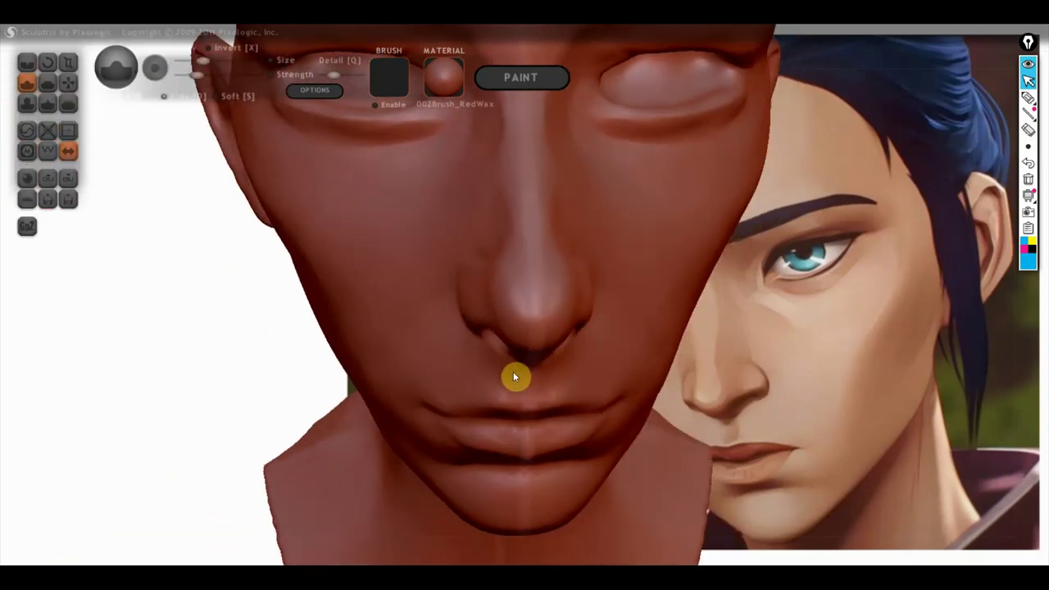
- Pull the philtrum under the nose slightly upward with Grab, checking it from below
click(68, 82)
right_drag(413, 339, 485, 405)
drag(527, 381, 536, 369)
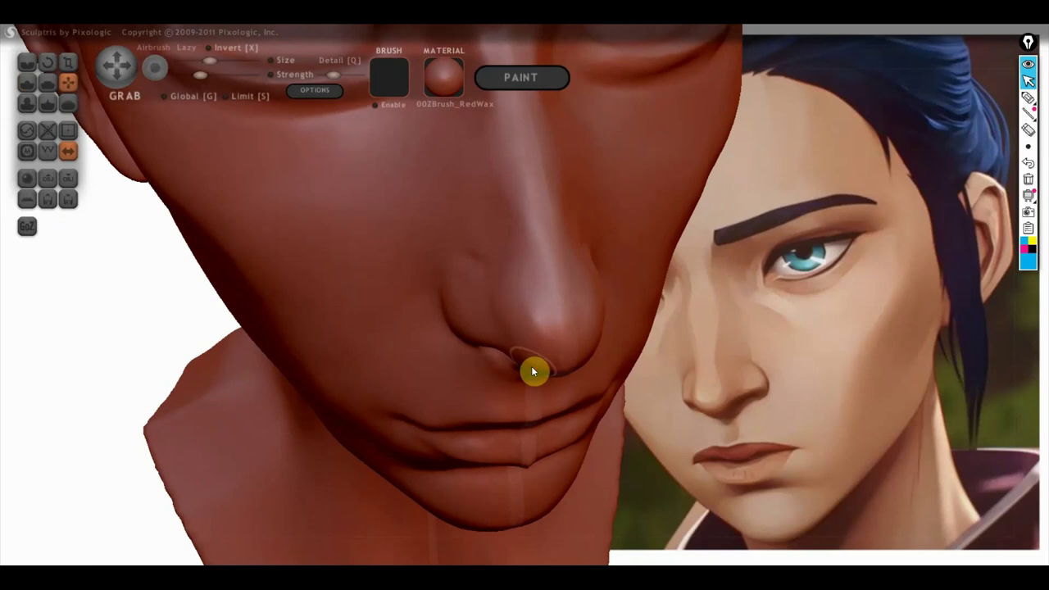
mouse_move(546, 356)
right_down()
mouse_move(560, 384)
mouse_move(512, 193)
right_up()
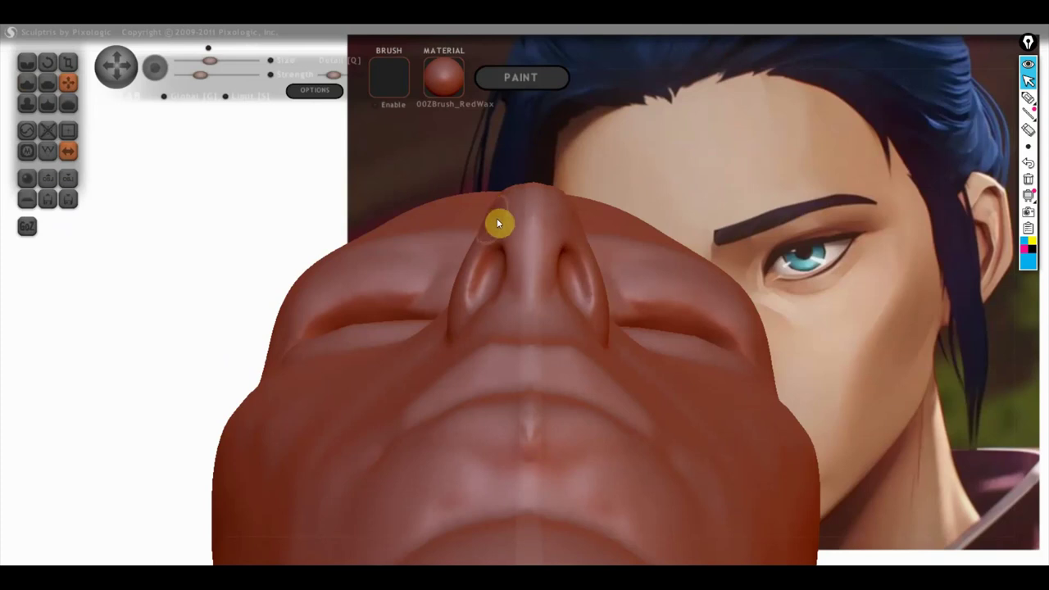
mouse_move(501, 223)
right_down()
mouse_move(526, 356)
mouse_move(504, 328)
right_up()
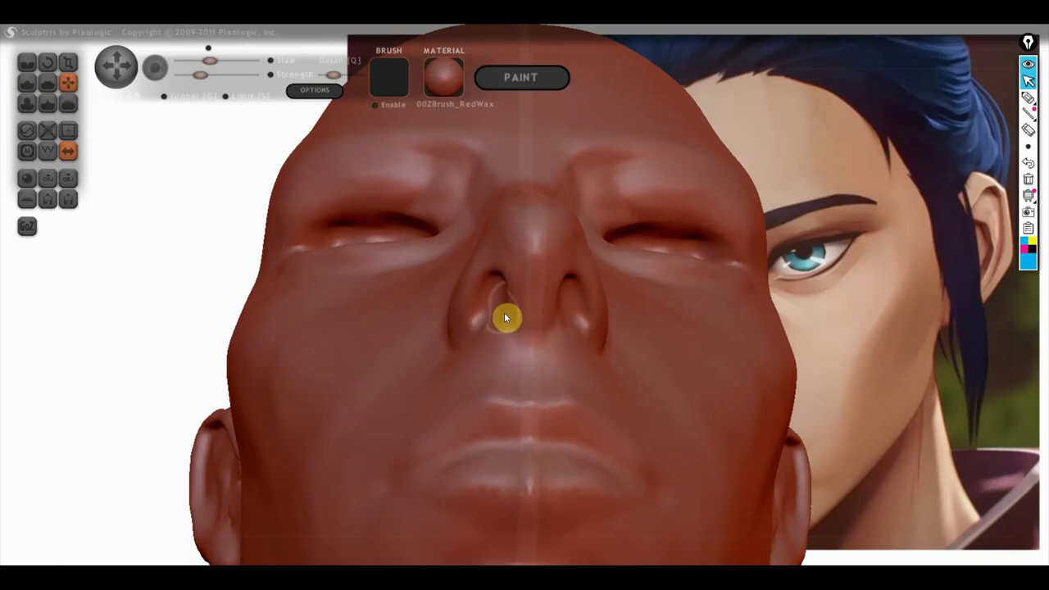
mouse_move(513, 291)
right_down()
mouse_move(533, 438)
mouse_move(518, 440)
right_up()
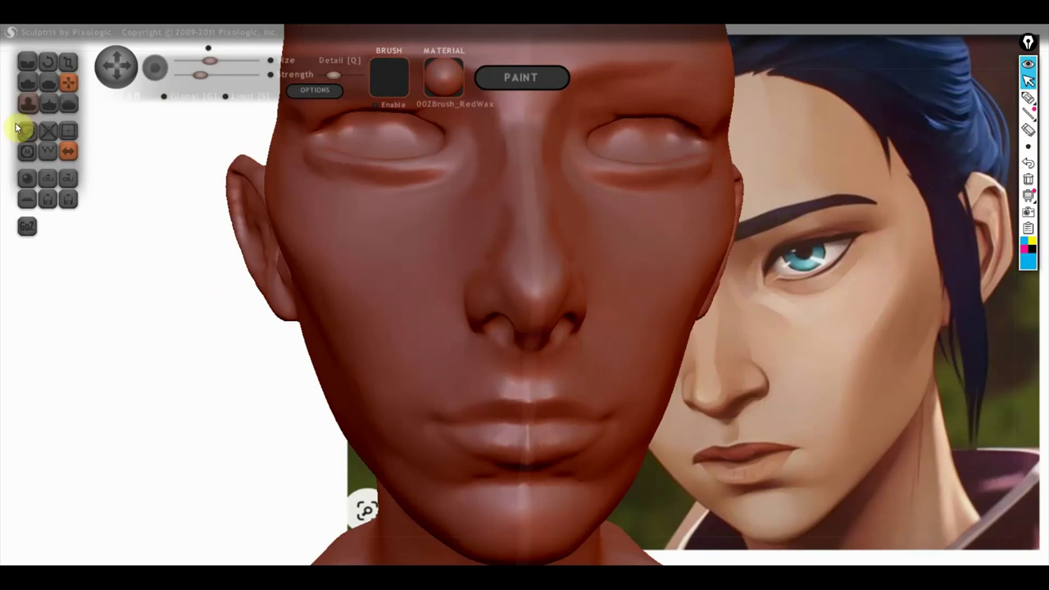
click(30, 82)
scroll(541, 419, up, 3)
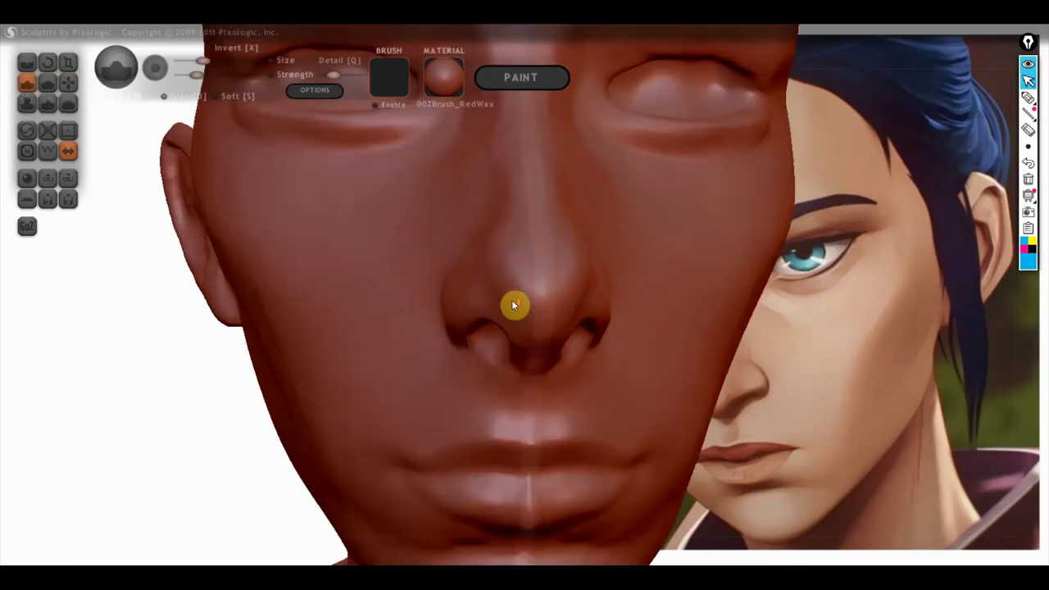
scroll(541, 423, down, 2)
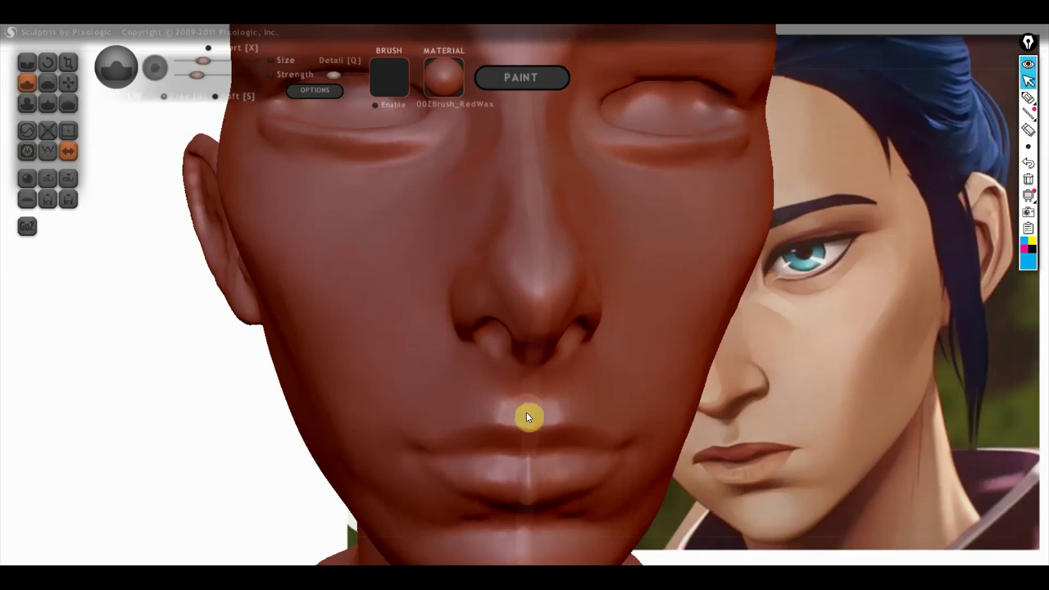
right_drag(527, 408, 515, 394)
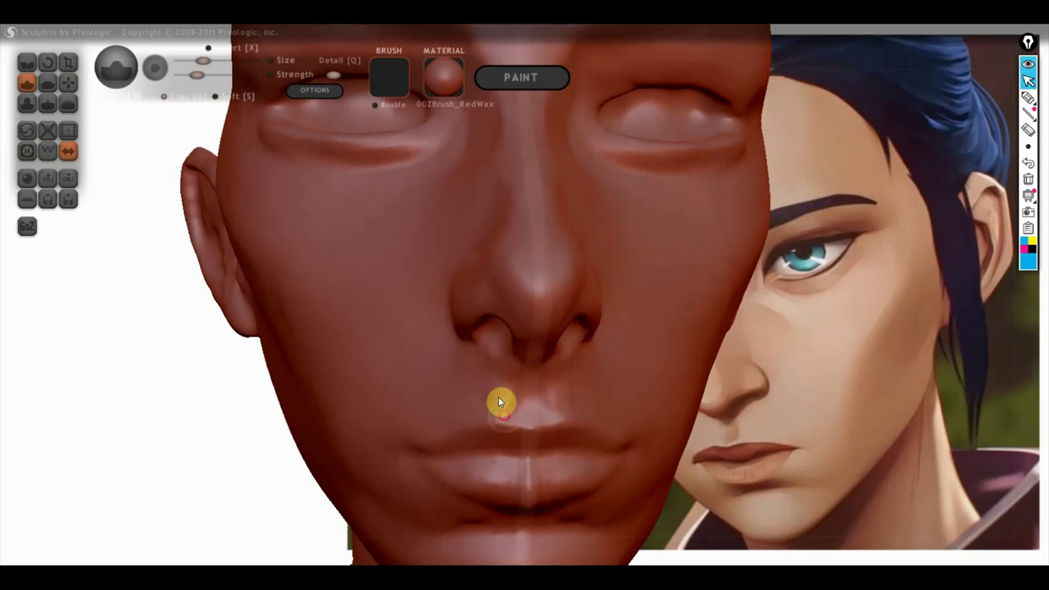
right_drag(503, 418, 511, 419)
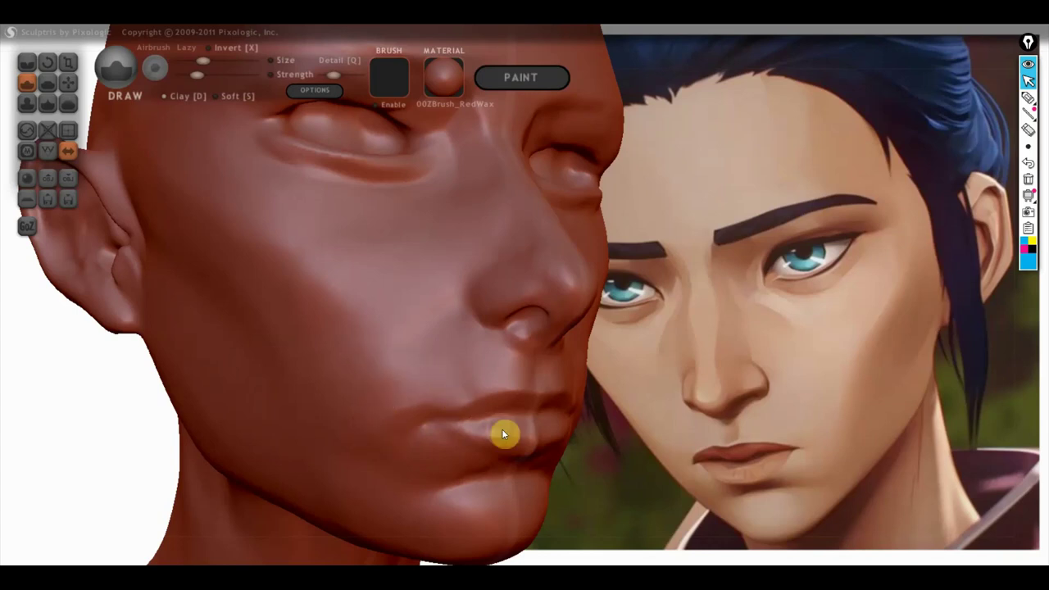
mouse_move(470, 344)
right_down()
mouse_move(510, 404)
mouse_move(525, 351)
mouse_move(517, 346)
mouse_move(534, 376)
right_up()
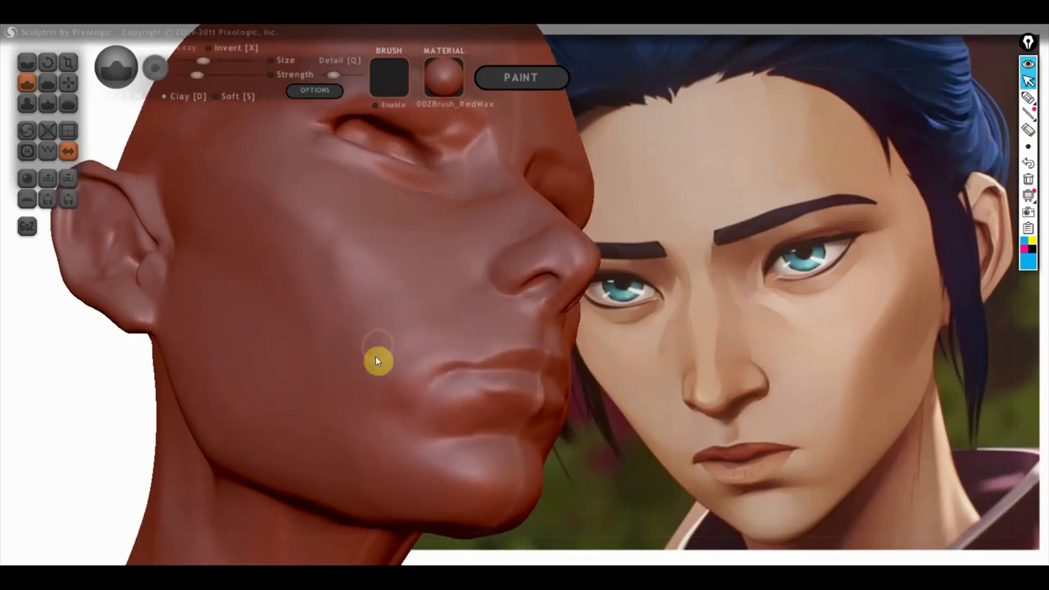
- Enlarge the brush and flatten the underside of the jawline, viewed from beneath the chin
click(224, 59)
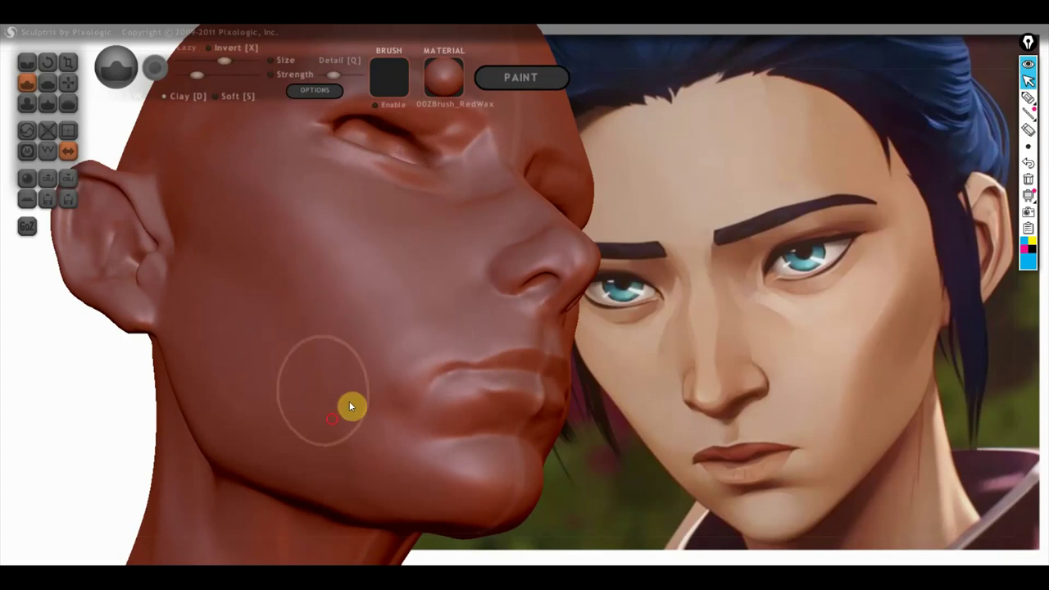
right_drag(353, 484, 268, 538)
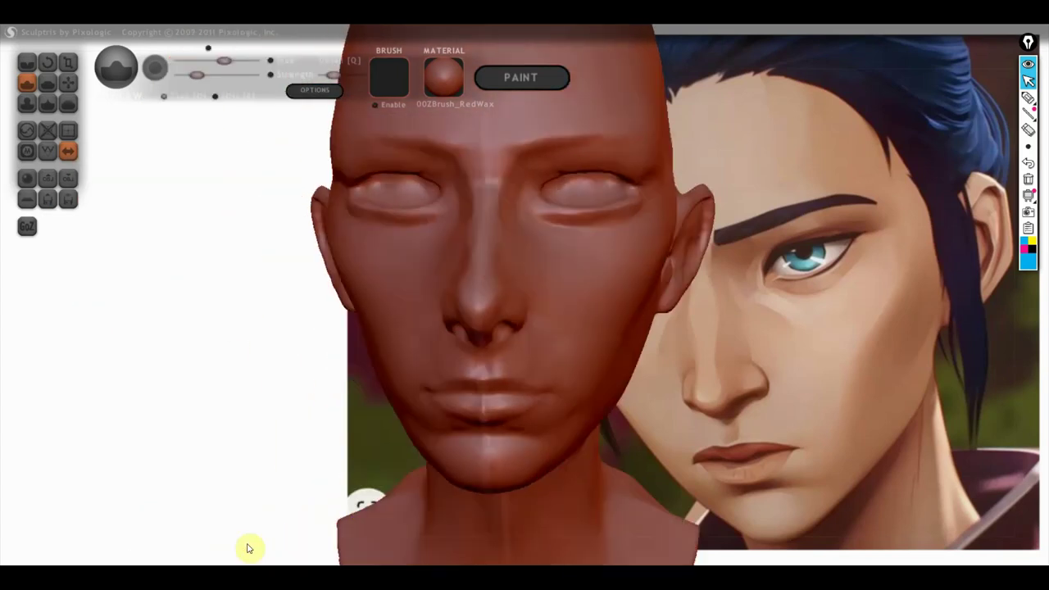
alt+right_drag(570, 472, 549, 439)
click(47, 83)
drag(268, 374, 438, 403)
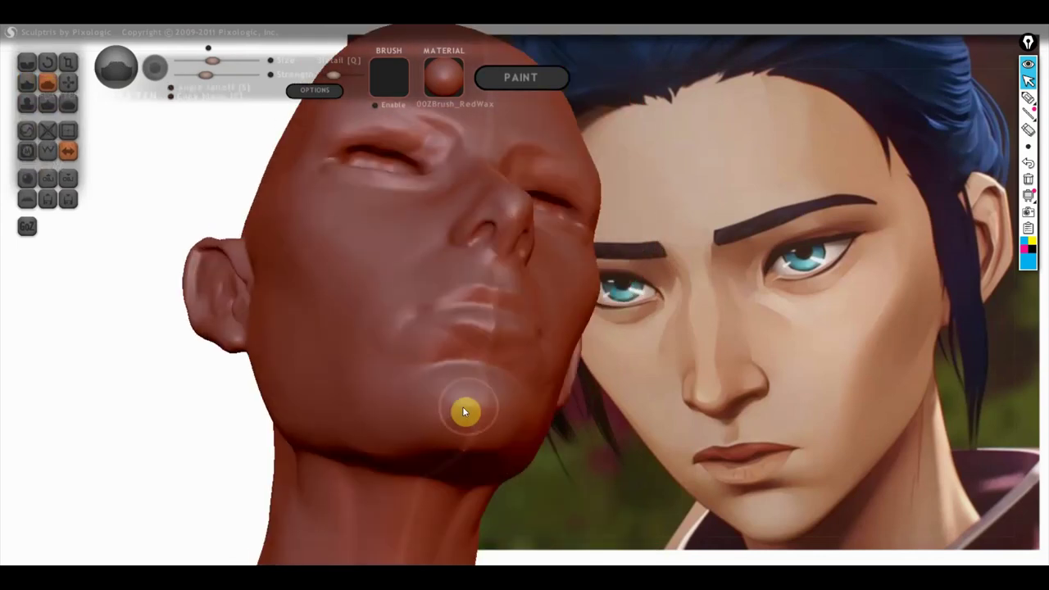
right_drag(410, 415, 419, 393)
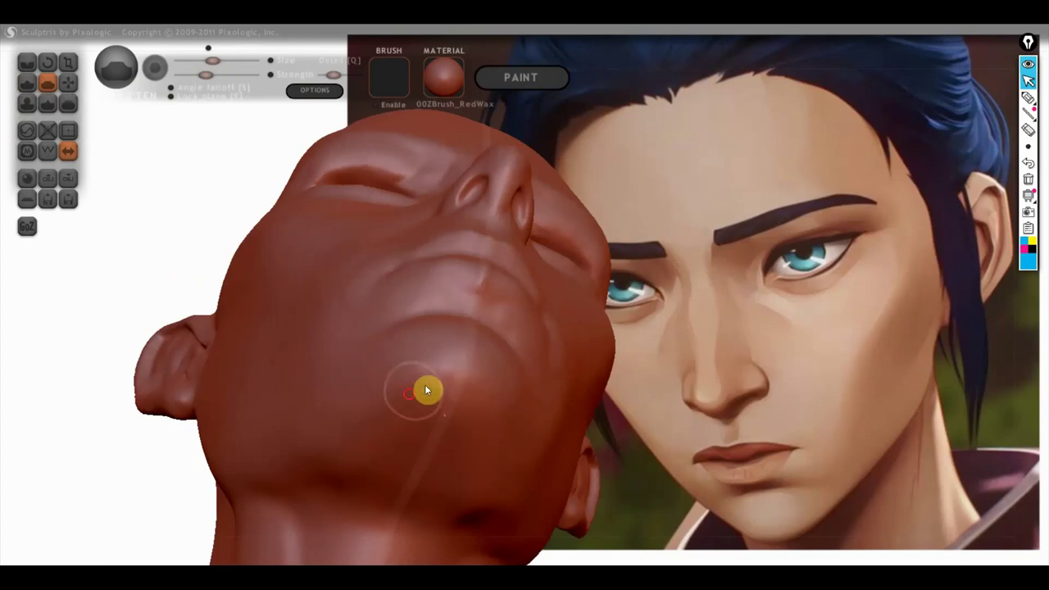
mouse_move(323, 470)
right_down()
mouse_move(441, 432)
mouse_move(452, 464)
mouse_move(477, 449)
mouse_move(457, 377)
mouse_move(430, 381)
right_up()
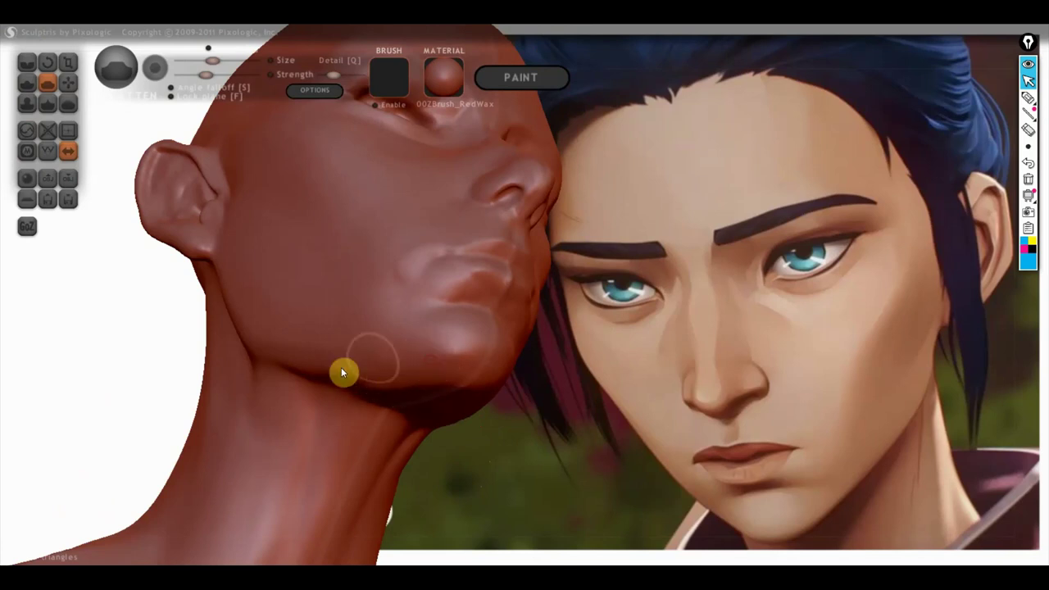
drag(447, 363, 324, 371)
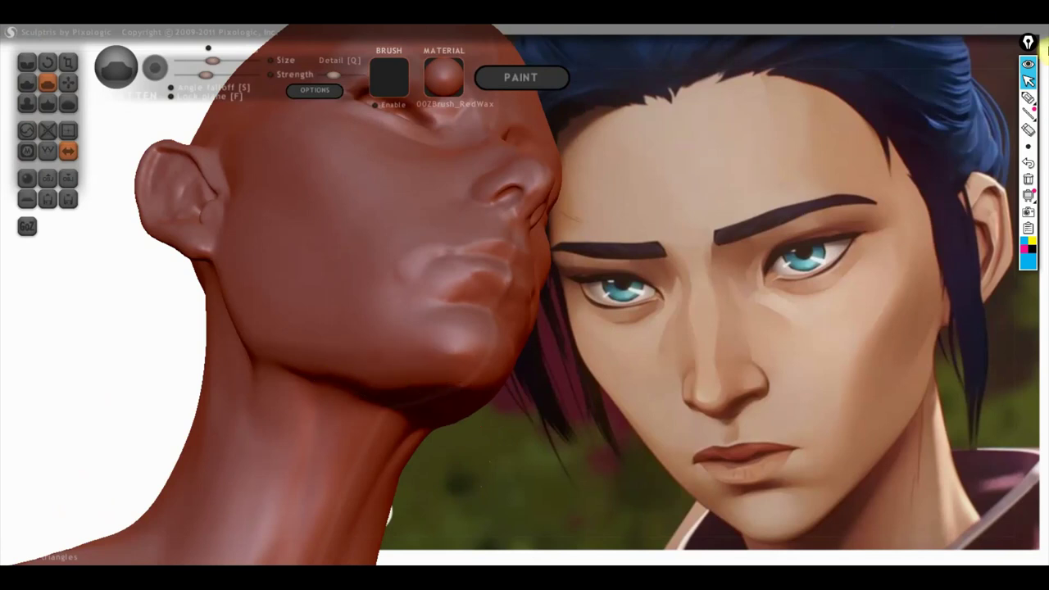
click(1027, 97)
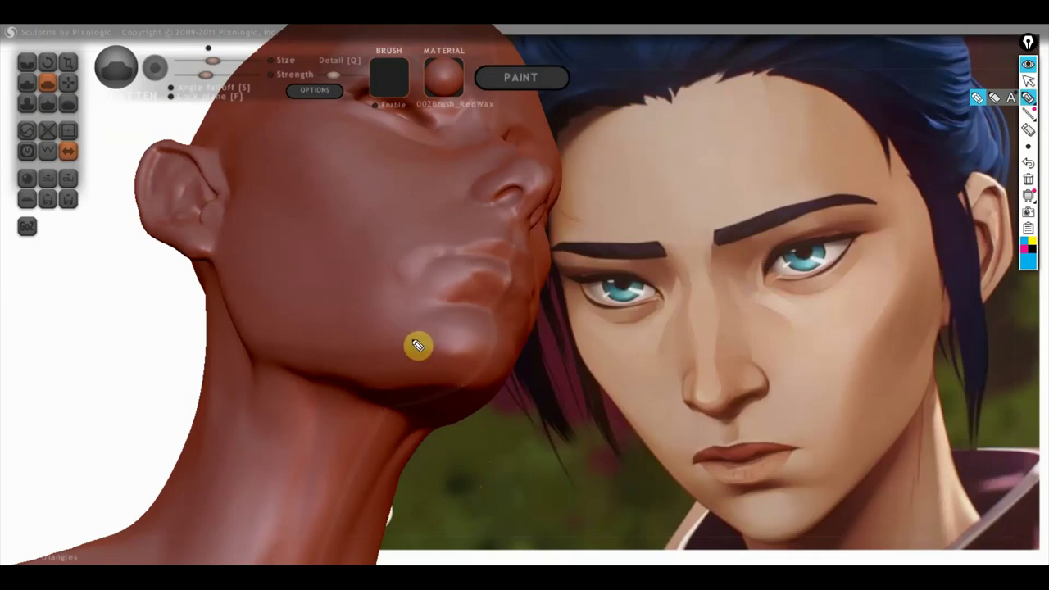
mouse_move(401, 345)
mouse_down()
mouse_move(486, 356)
mouse_move(333, 353)
mouse_up()
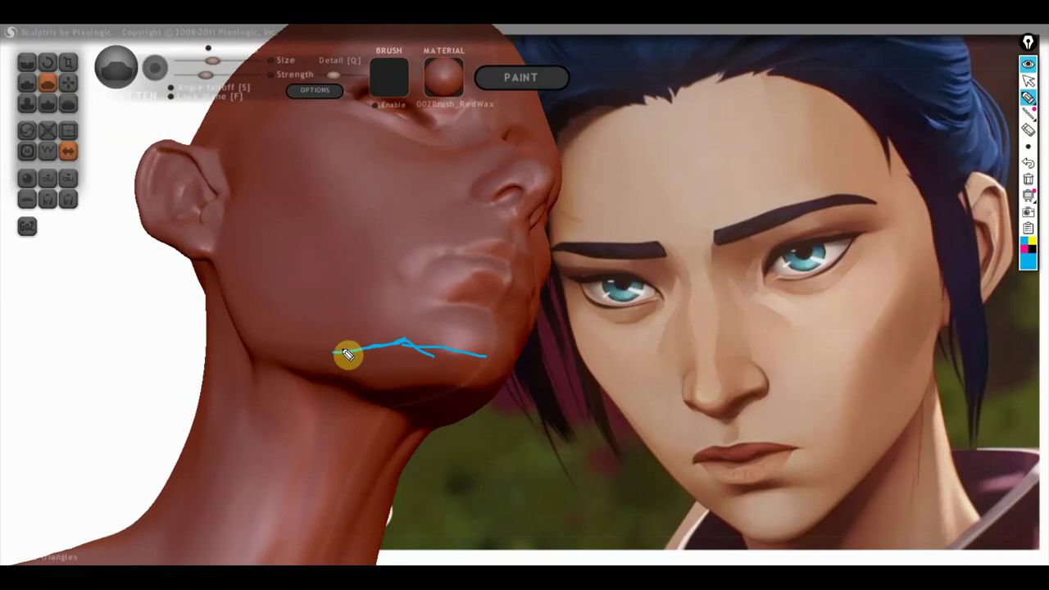
drag(306, 293, 394, 291)
drag(233, 293, 451, 306)
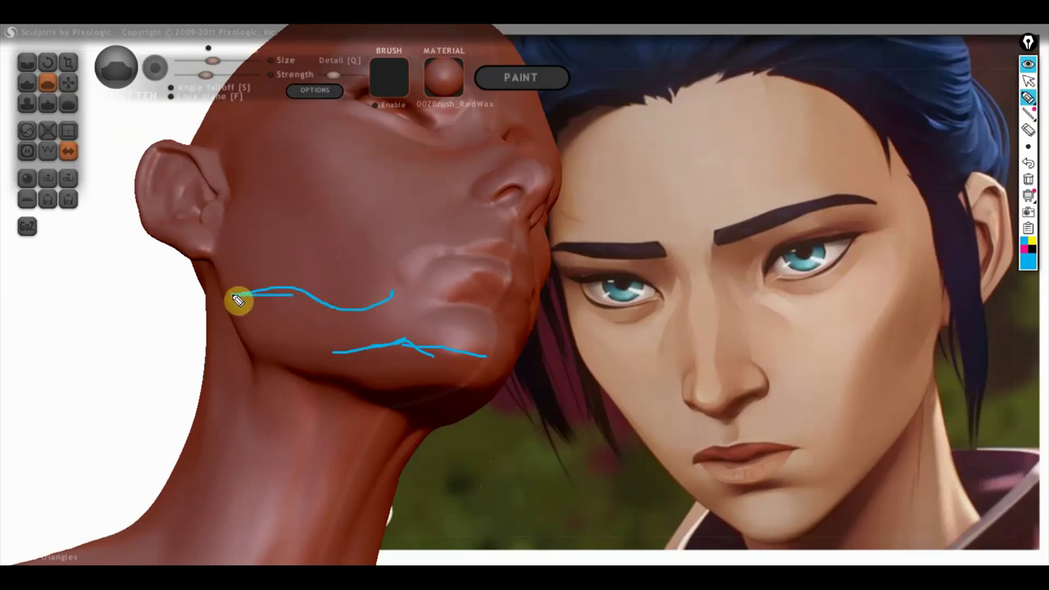
drag(451, 306, 259, 310)
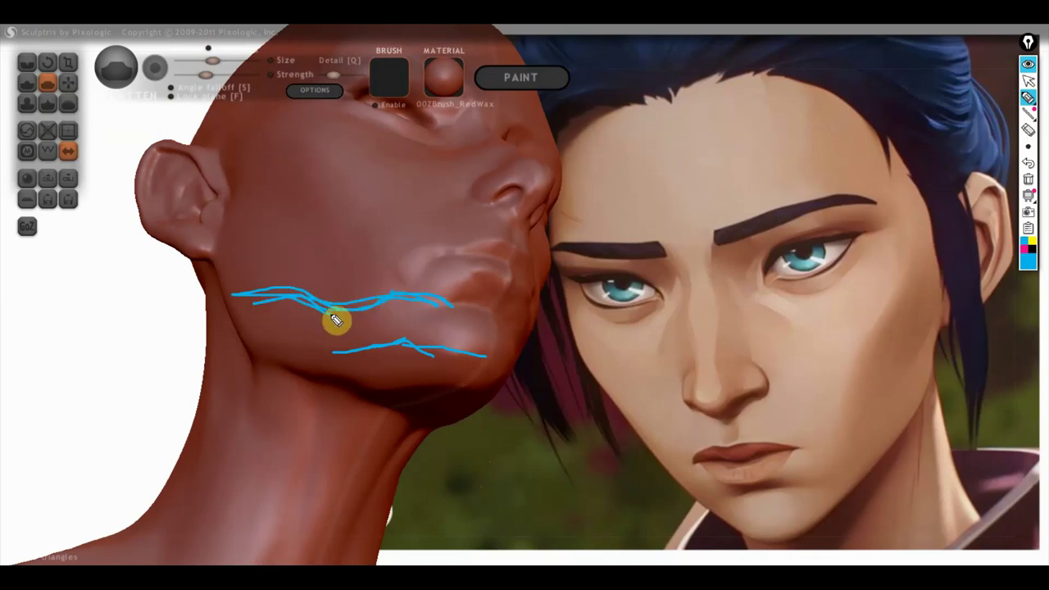
click(1028, 198)
drag(482, 445, 493, 384)
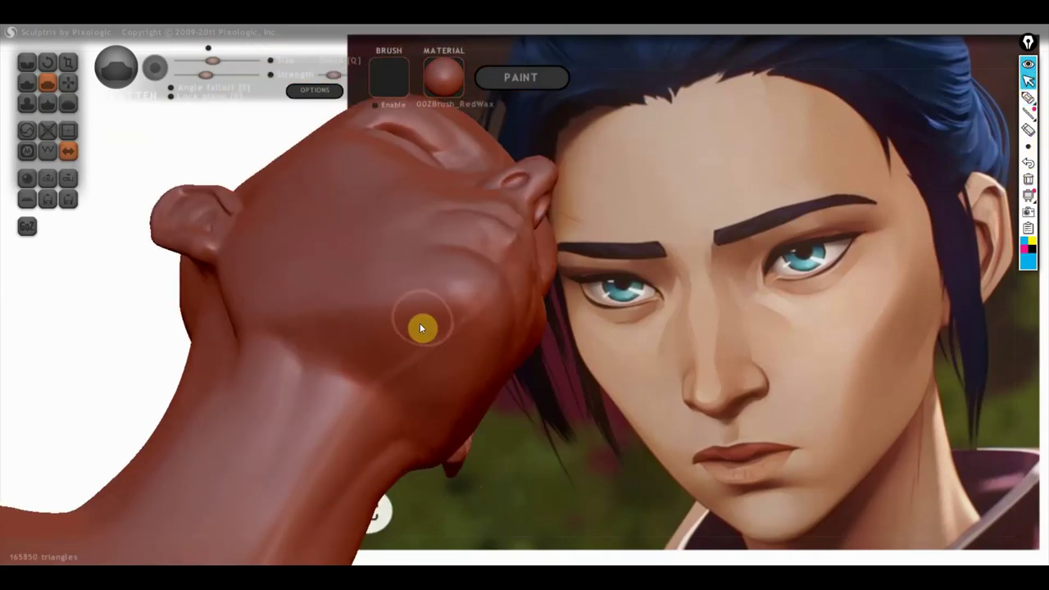
drag(339, 369, 433, 501)
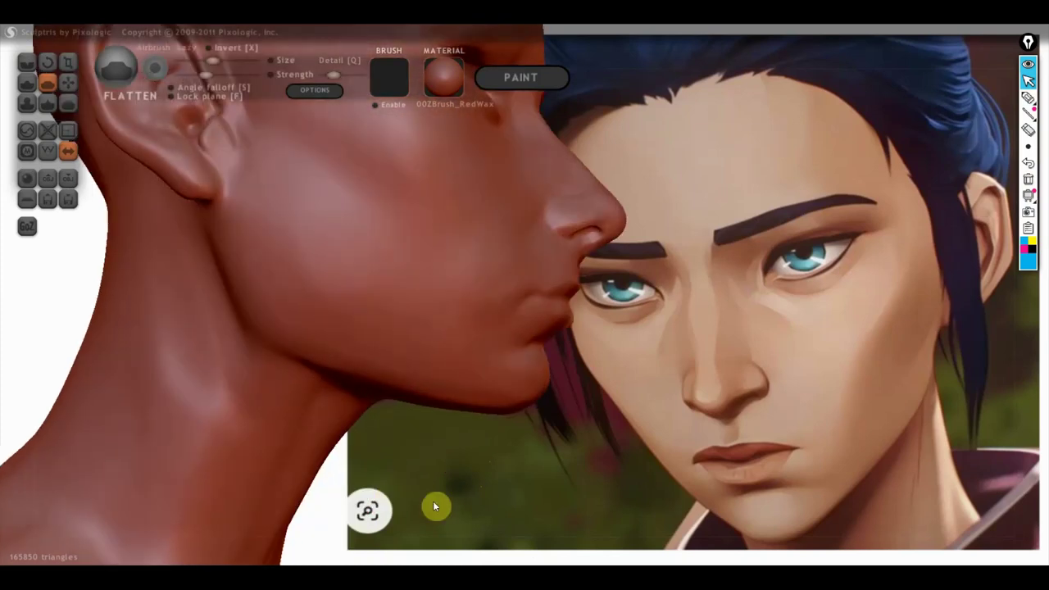
drag(519, 433, 319, 444)
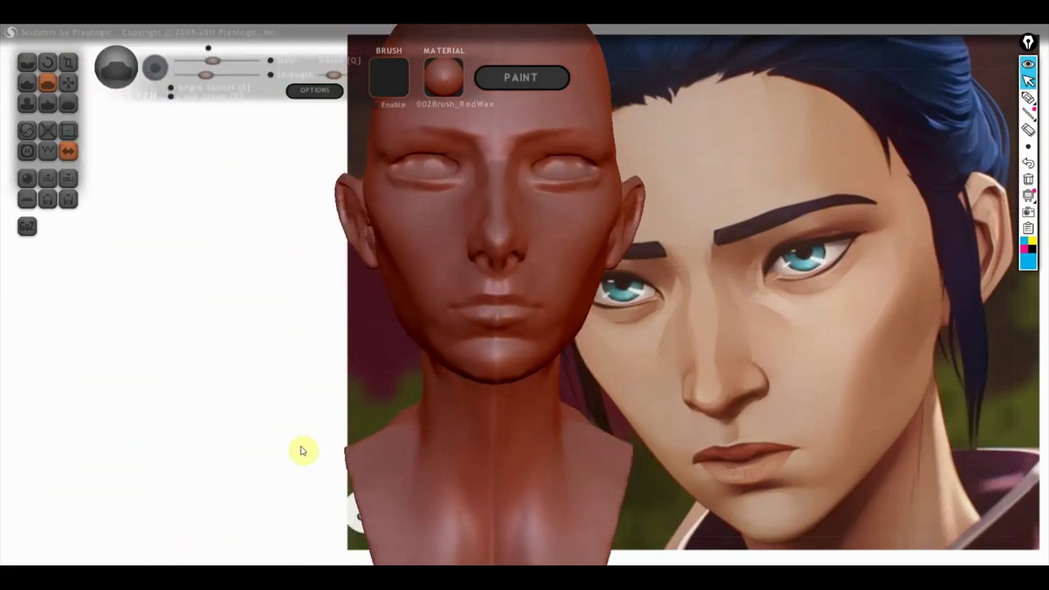
- Turn the bust to a near-front three-quarter view beside the reference face and zoom in
scroll(370, 438, down, 3)
mouse_move(606, 386)
alt+mouse_down()
mouse_move(675, 375)
mouse_move(604, 403)
mouse_move(618, 386)
mouse_move(682, 380)
mouse_move(772, 395)
alt+mouse_up()
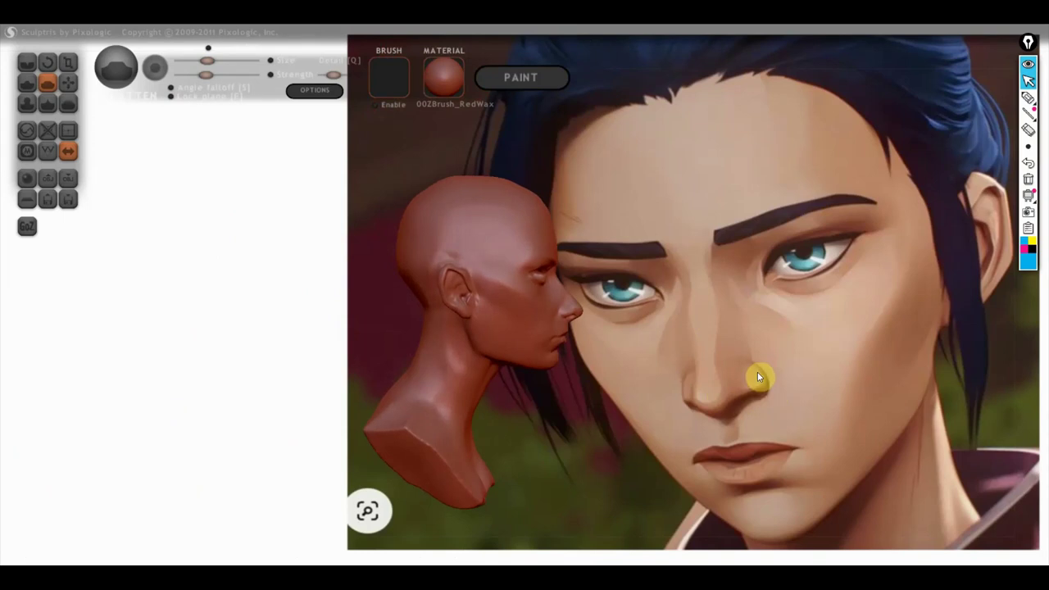
drag(848, 375, 679, 363)
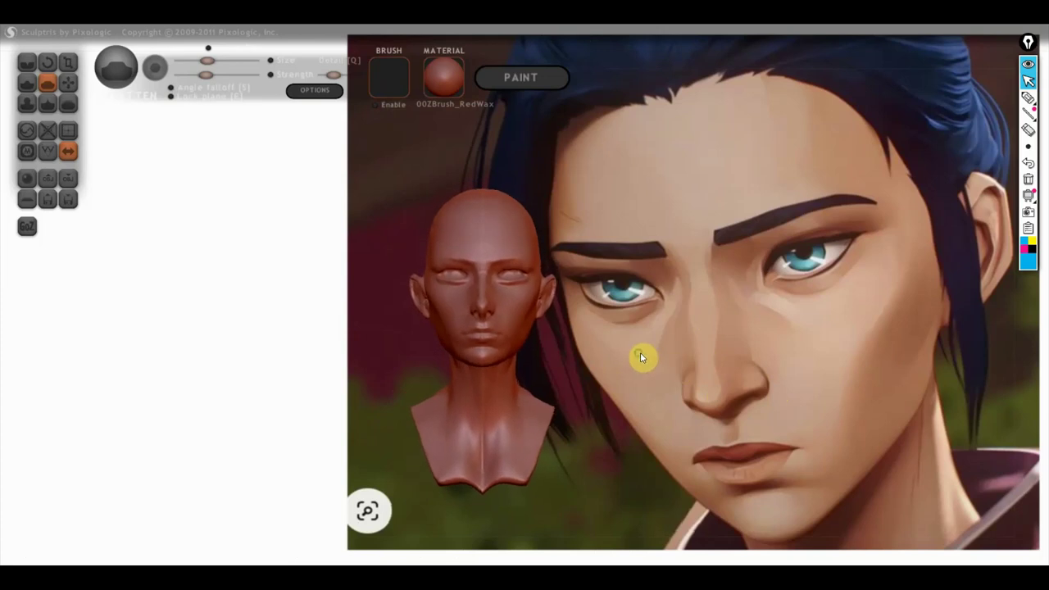
alt+drag(665, 374, 531, 376)
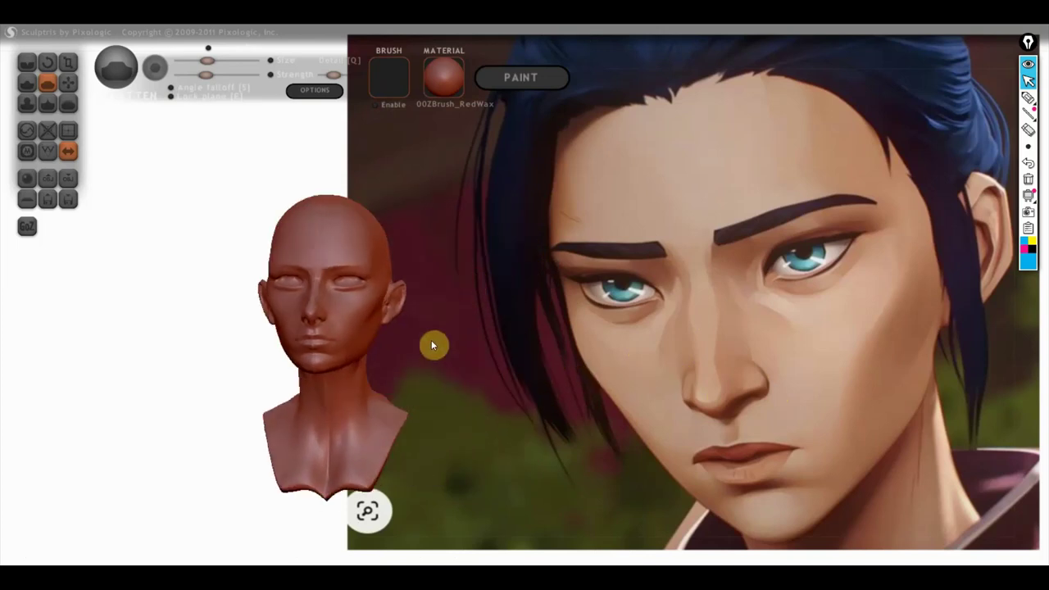
alt+drag(440, 320, 510, 314)
scroll(516, 318, up, 1)
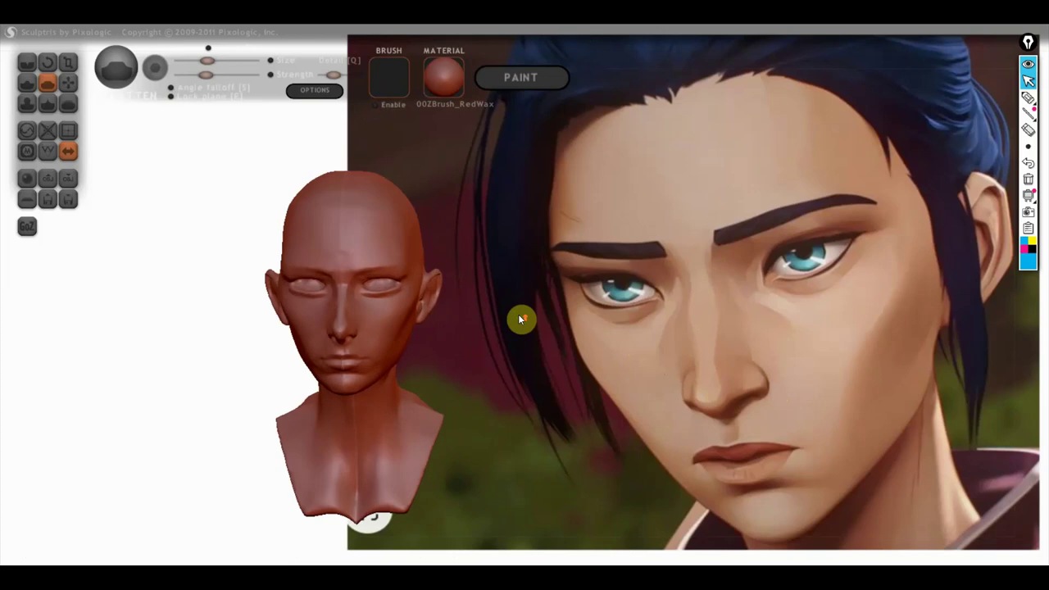
scroll(518, 314, up, 3)
scroll(522, 308, up, 1)
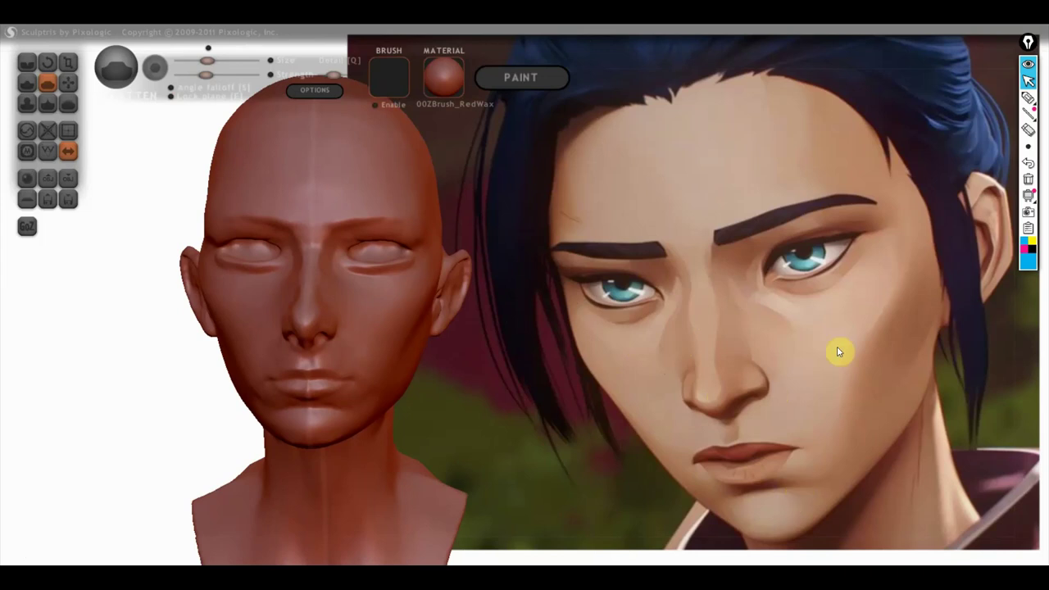
click(1027, 96)
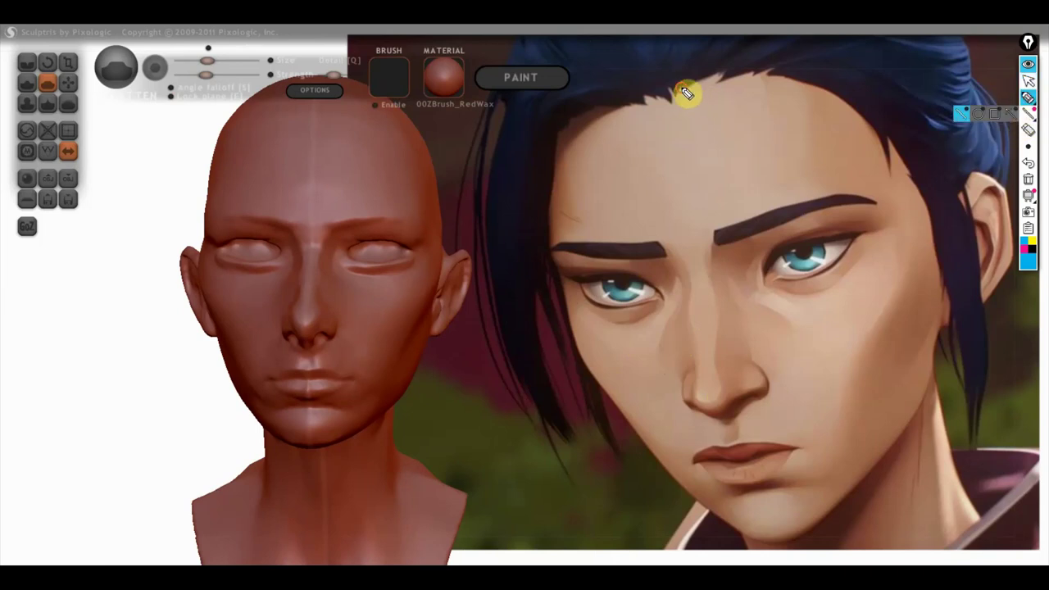
drag(682, 86, 756, 484)
drag(753, 539, 824, 519)
drag(554, 121, 838, 64)
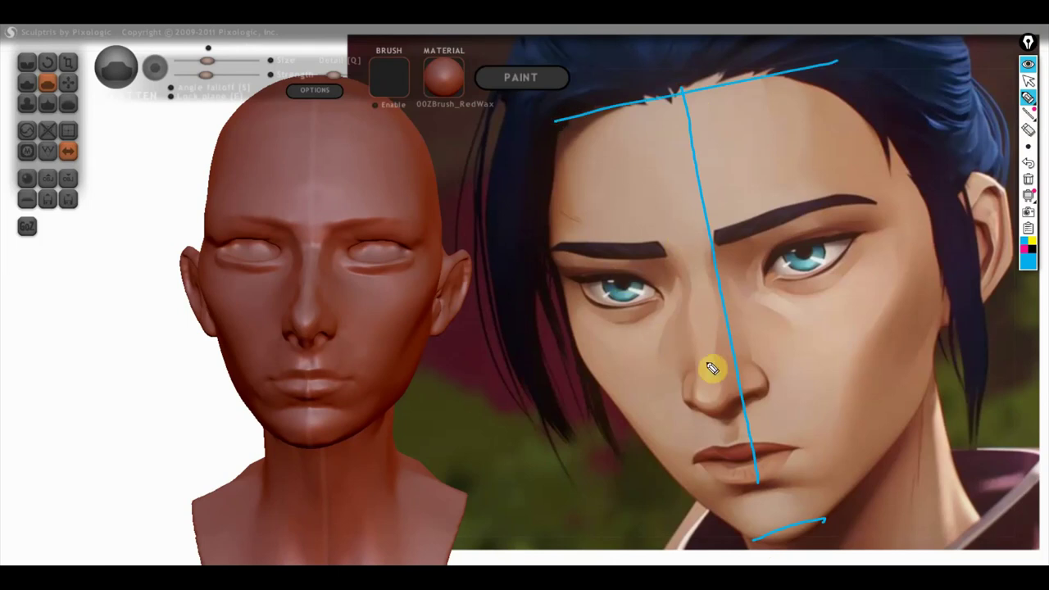
drag(570, 291, 723, 525)
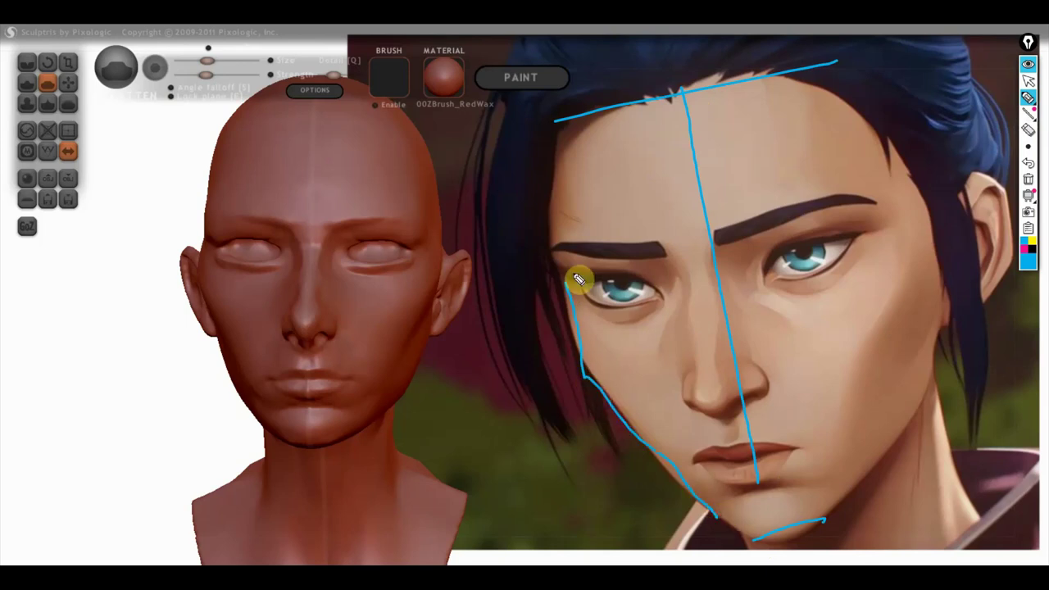
mouse_move(645, 251)
mouse_down()
mouse_move(551, 271)
mouse_move(667, 282)
mouse_move(579, 257)
mouse_move(618, 261)
mouse_move(667, 273)
mouse_move(656, 281)
mouse_up()
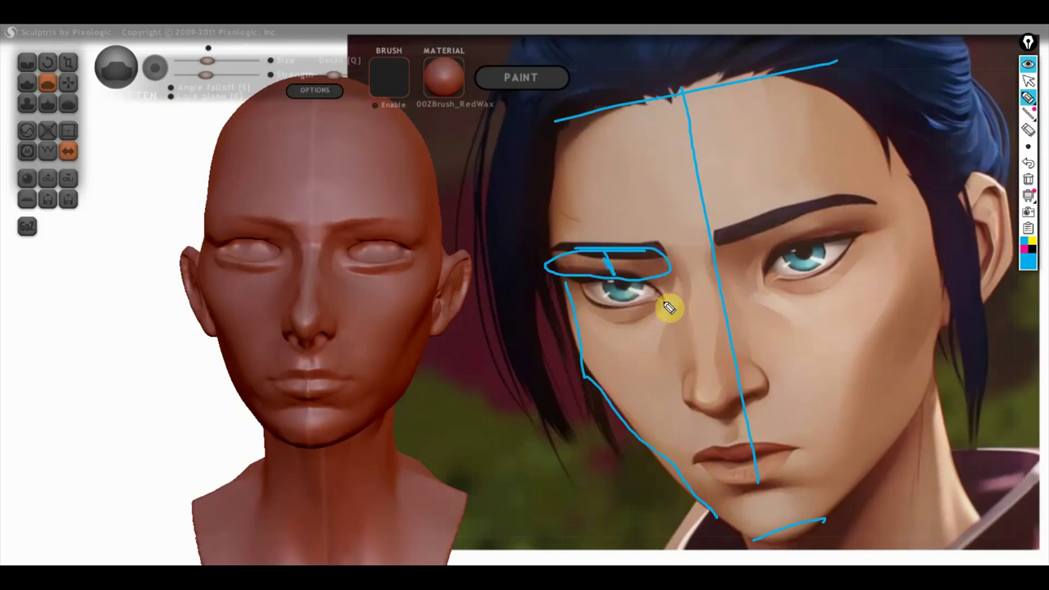
mouse_move(595, 274)
mouse_down()
mouse_move(585, 282)
mouse_move(663, 304)
mouse_move(656, 270)
mouse_move(680, 265)
mouse_move(685, 379)
mouse_up()
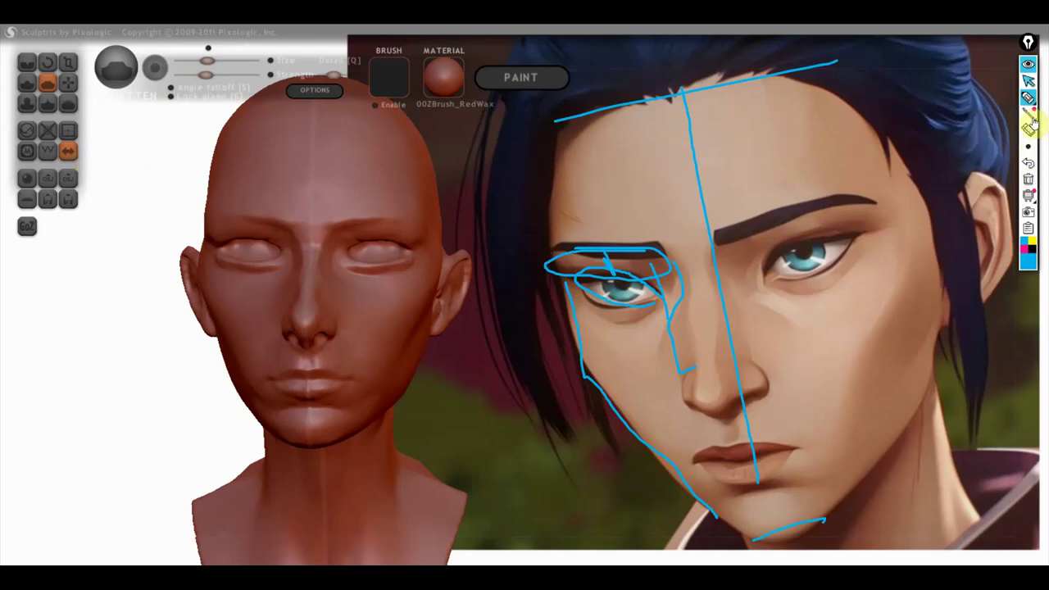
click(1029, 81)
click(1028, 180)
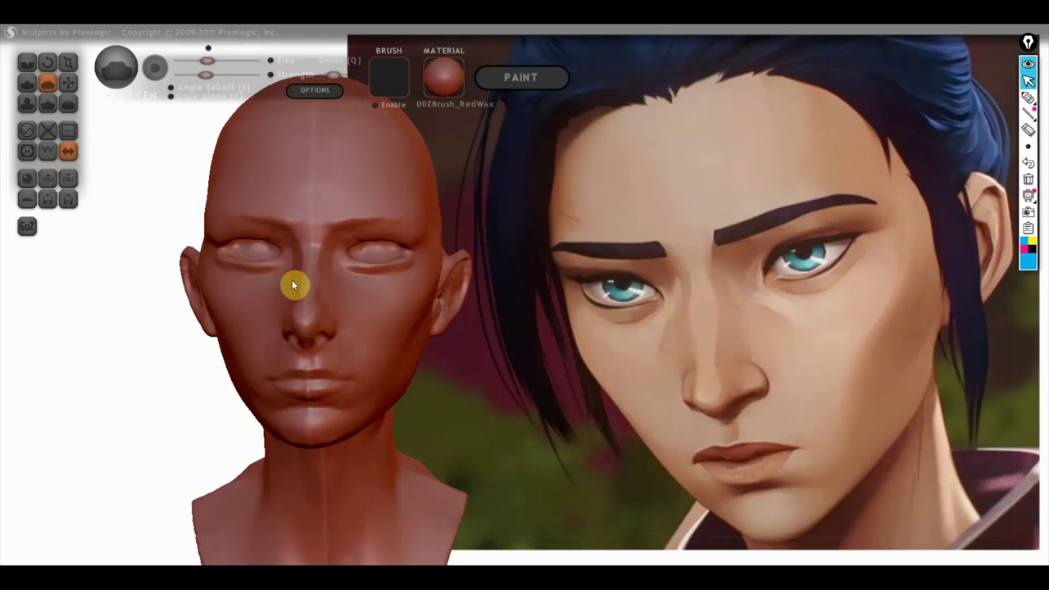
click(69, 178)
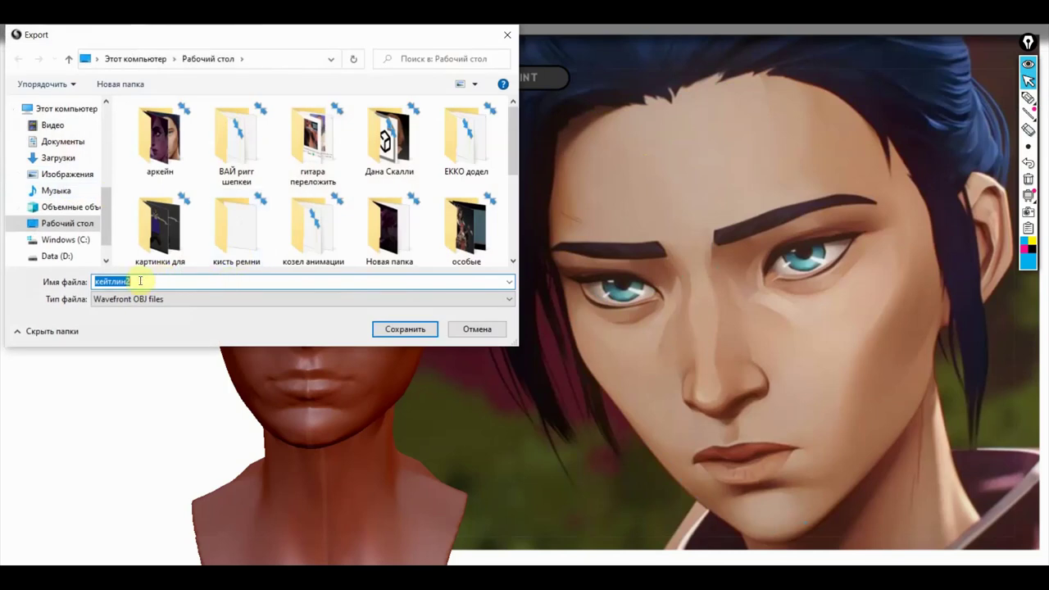
- Export the bust as OBJ file кейтлин3
key(BackSpace)
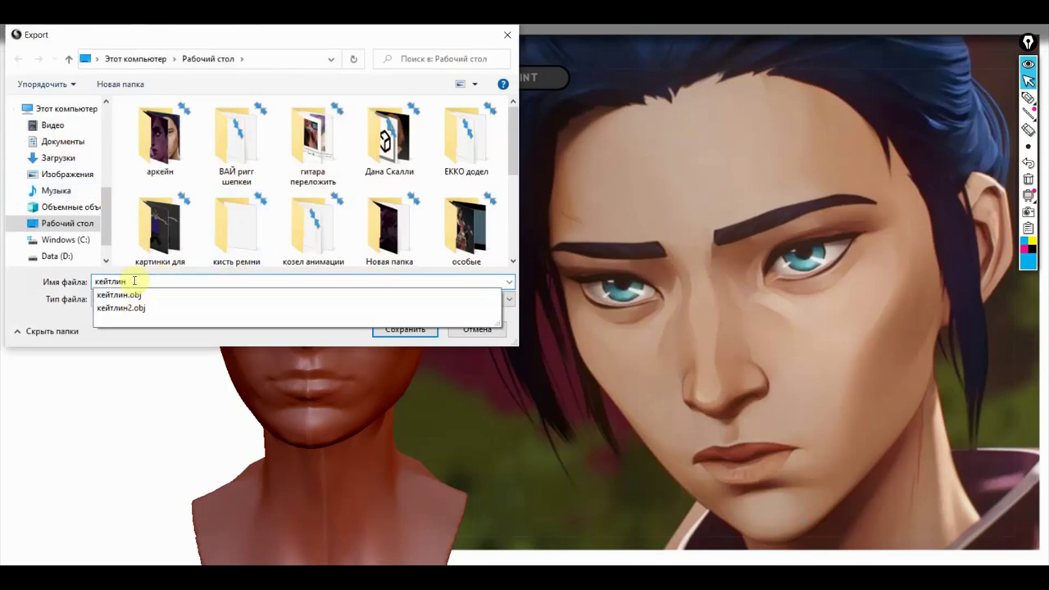
text(3)
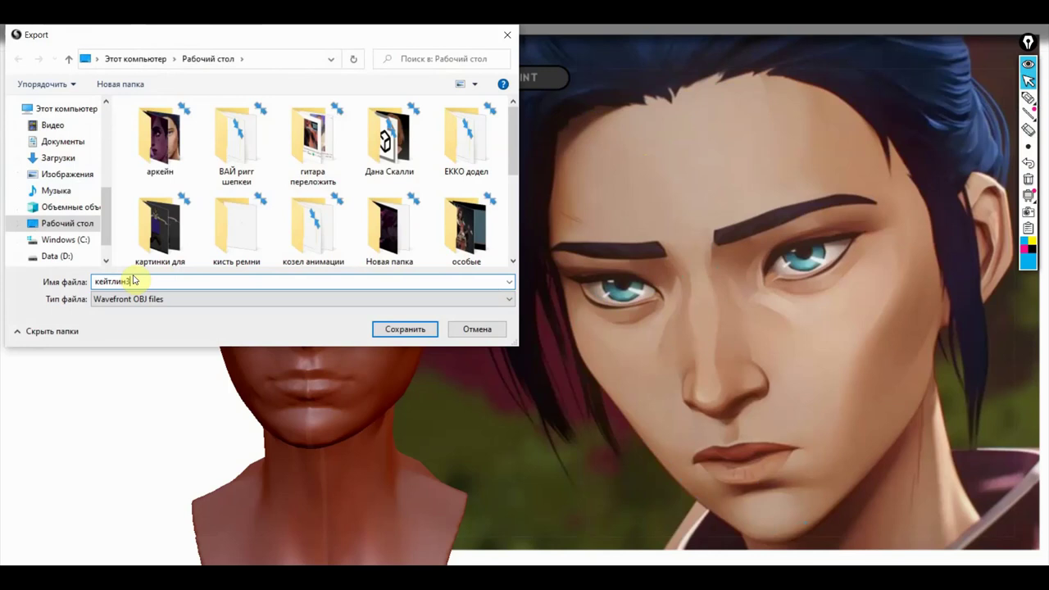
click(392, 329)
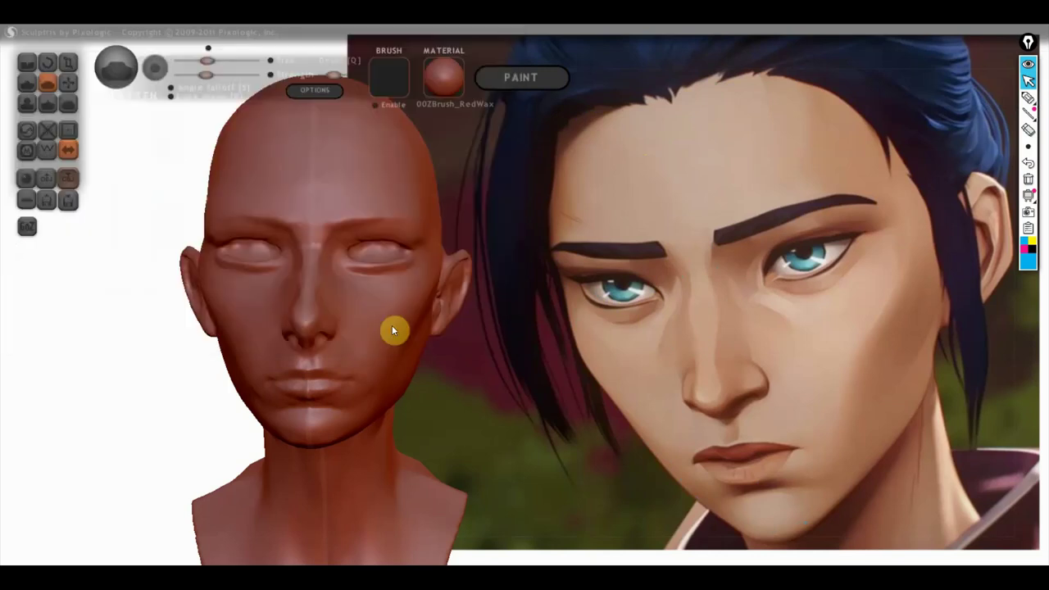
- Export the bust again as OBJ file кейтлин4
click(72, 182)
click(137, 280)
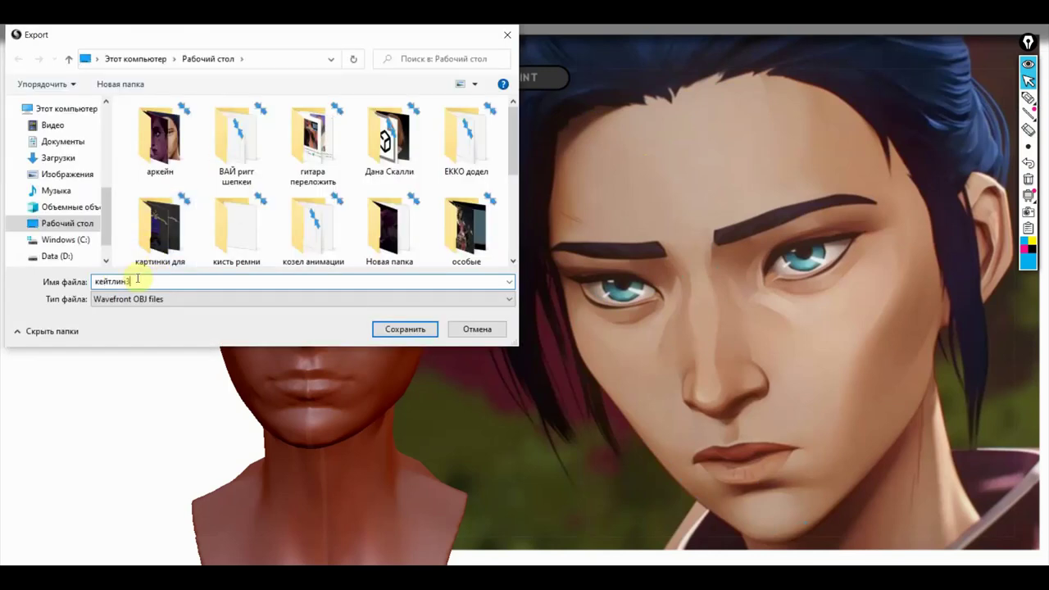
key(BackSpace)
text(4)
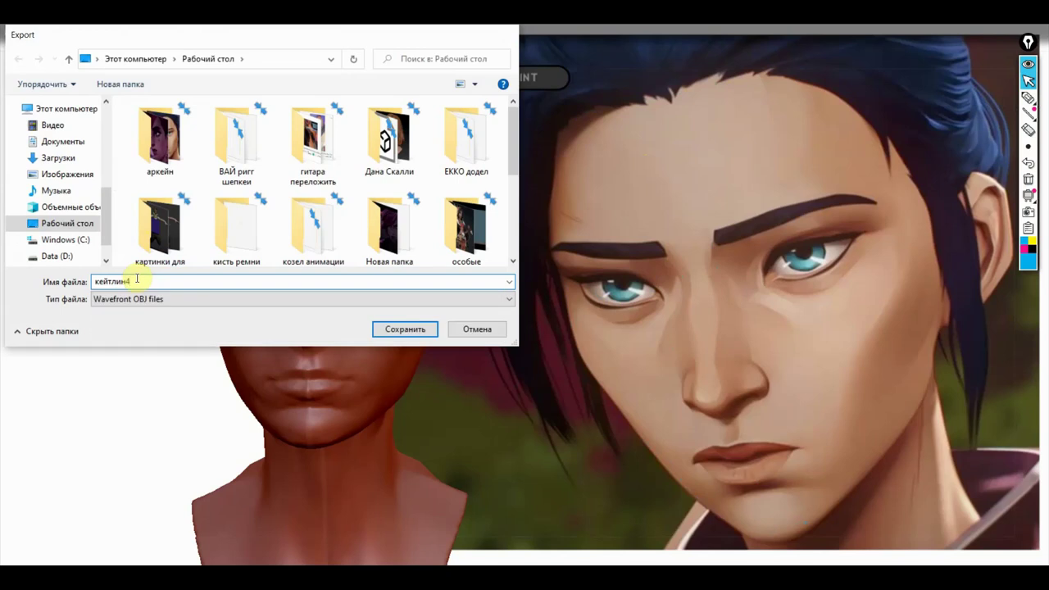
key(Return)
scroll(206, 293, down, 3)
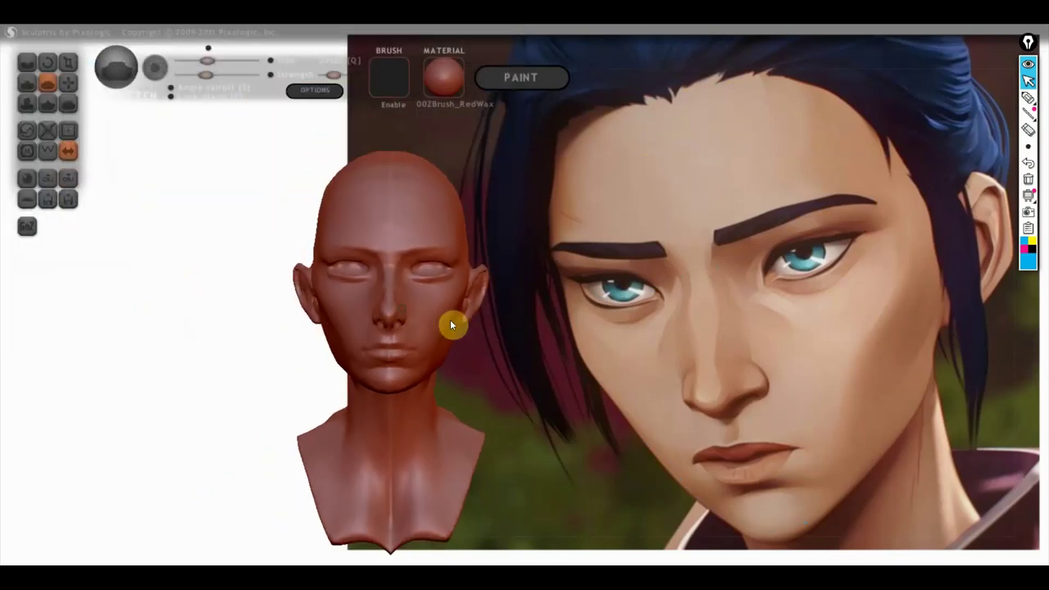
mouse_move(641, 325)
mouse_down()
mouse_move(525, 309)
mouse_move(683, 342)
mouse_up()
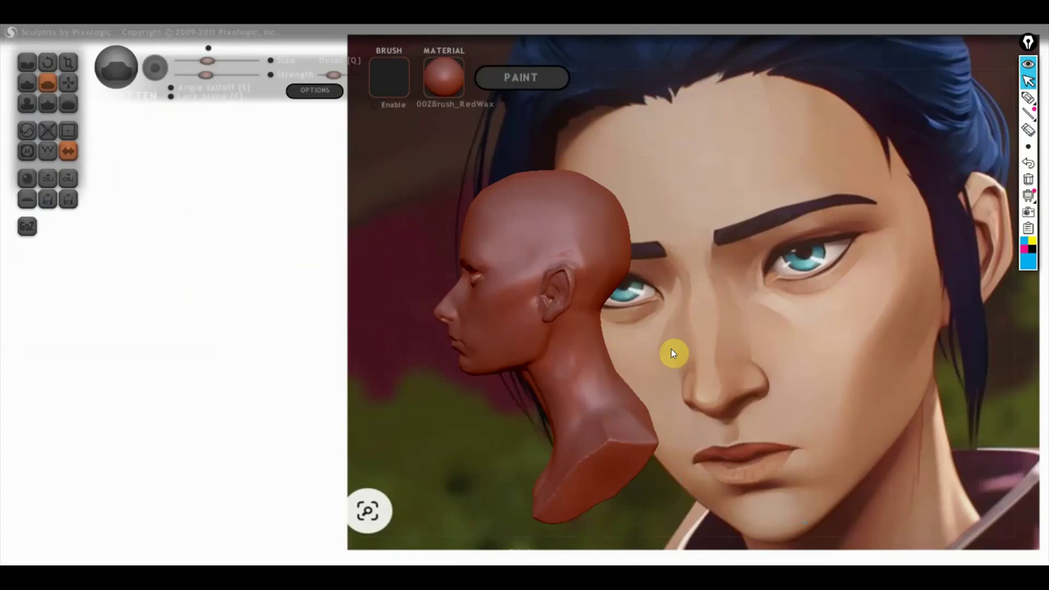
click(322, 91)
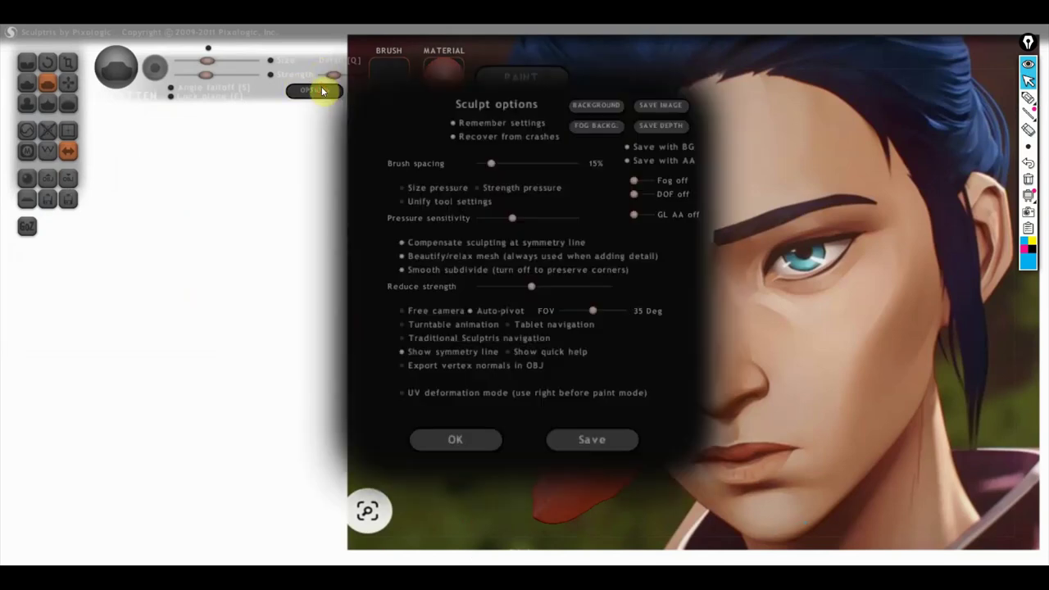
click(597, 105)
click(385, 237)
scroll(385, 238, down, 5)
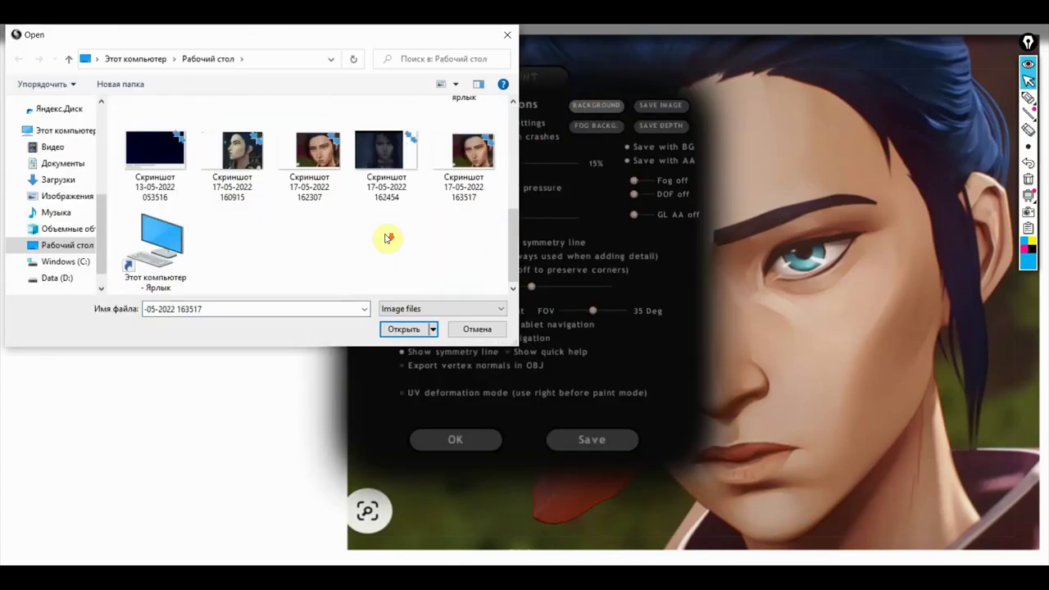
click(242, 162)
click(404, 330)
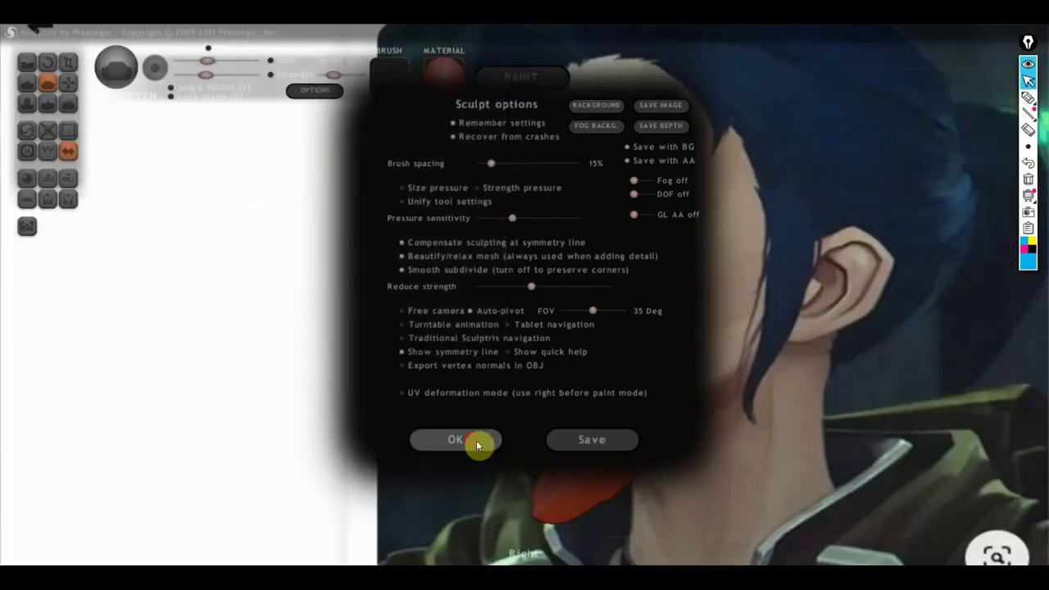
click(477, 440)
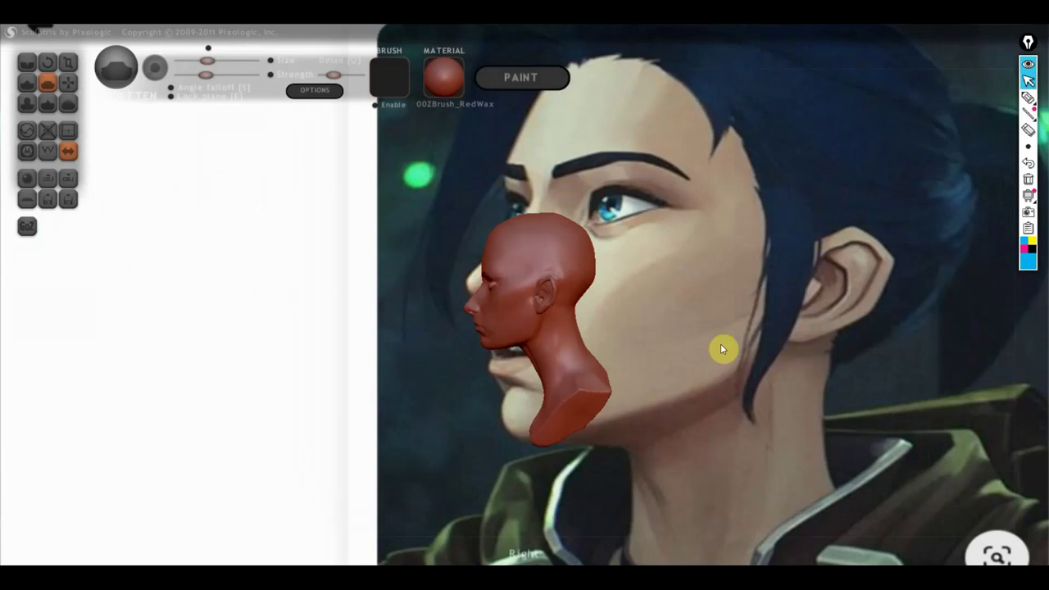
- Zoom in and slide the enlarged bust over the reference face
scroll(721, 349, down, 3)
scroll(742, 346, down, 3)
scroll(735, 349, down, 2)
scroll(730, 343, up, 3)
scroll(729, 343, up, 2)
scroll(728, 343, down, 2)
mouse_move(729, 344)
middle_down()
mouse_move(471, 370)
mouse_move(527, 370)
middle_up()
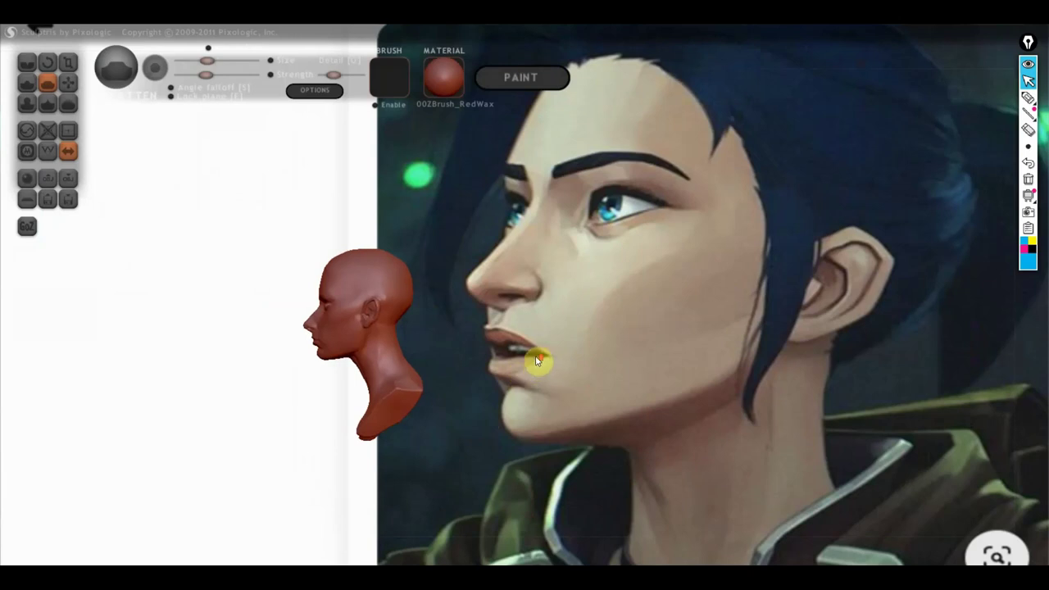
scroll(537, 360, up, 3)
middle_drag(533, 355, 967, 312)
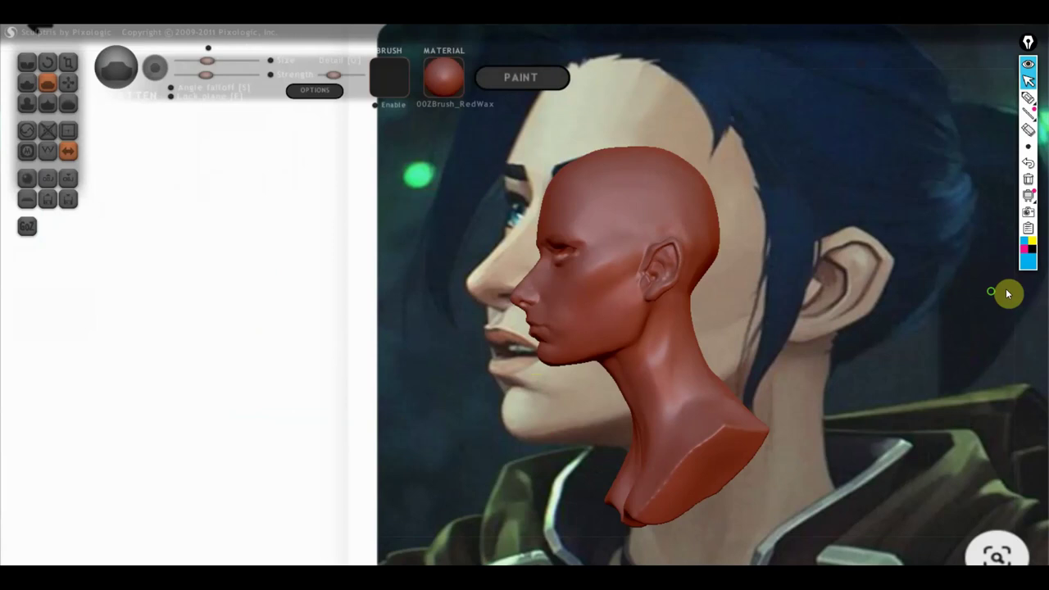
- Rotate the bust into profile until it snaps to the exact Right view
drag(1008, 294, 1014, 290)
scroll(954, 305, up, 3)
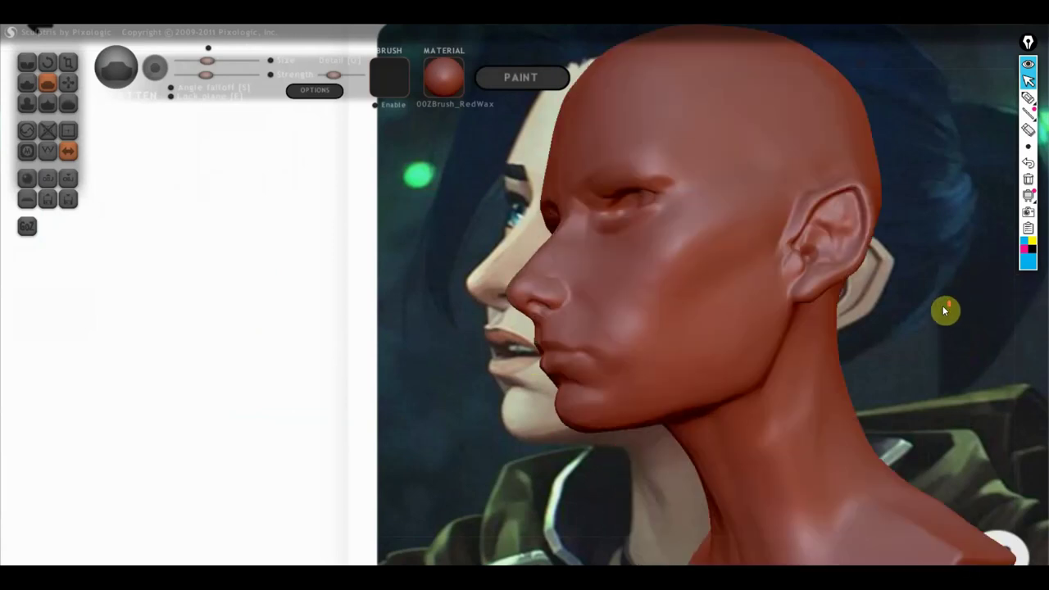
mouse_move(941, 305)
mouse_down()
mouse_move(878, 305)
mouse_move(892, 328)
mouse_move(880, 333)
mouse_move(897, 317)
mouse_move(917, 332)
mouse_move(928, 324)
mouse_move(916, 324)
mouse_move(978, 339)
mouse_up()
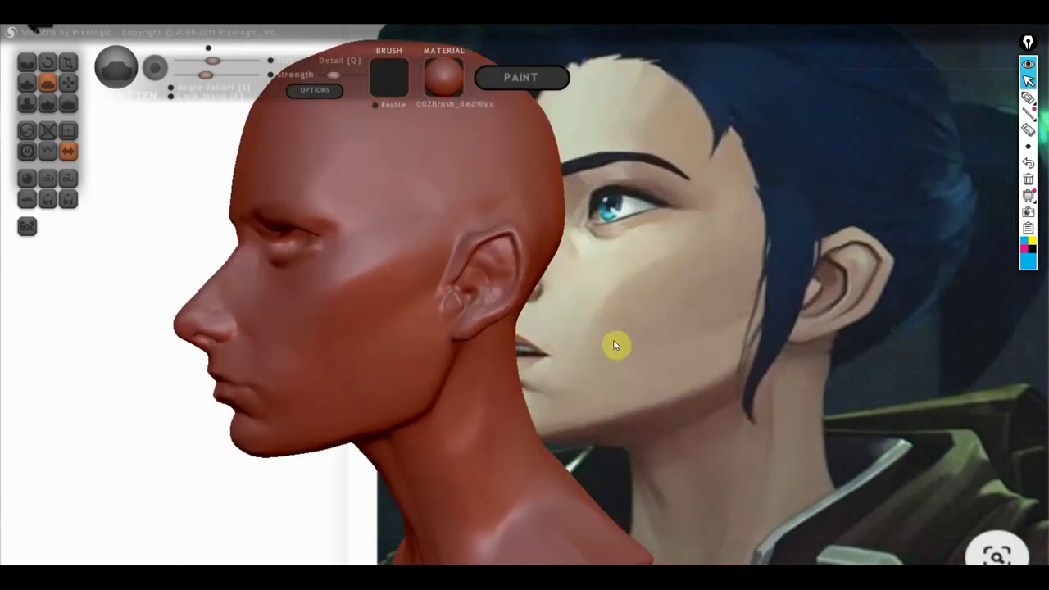
mouse_move(613, 339)
mouse_down()
mouse_move(645, 328)
mouse_move(620, 330)
mouse_up()
shift+drag(719, 291, 741, 327)
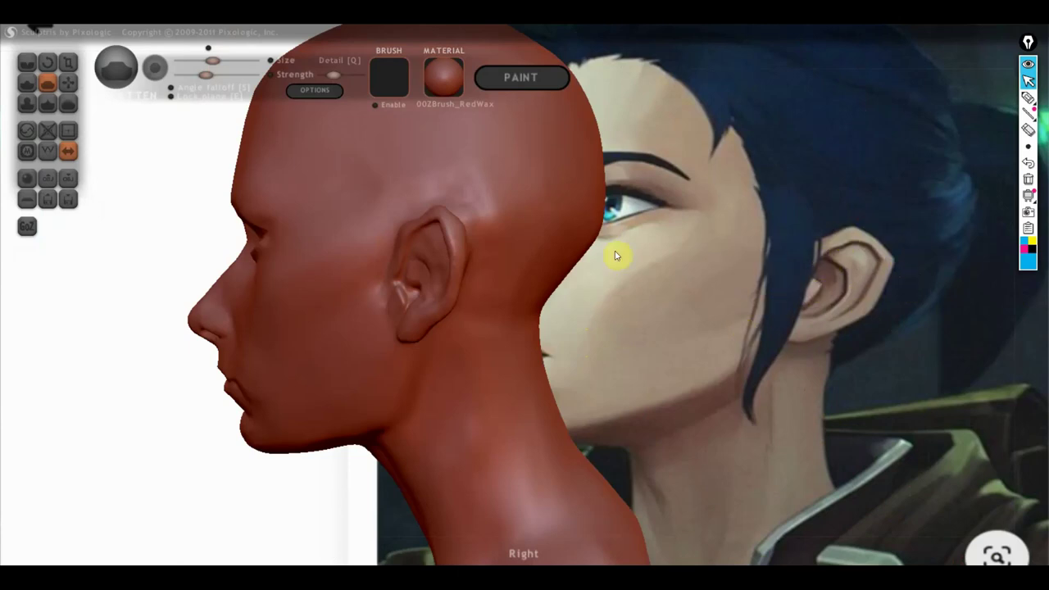
click(68, 82)
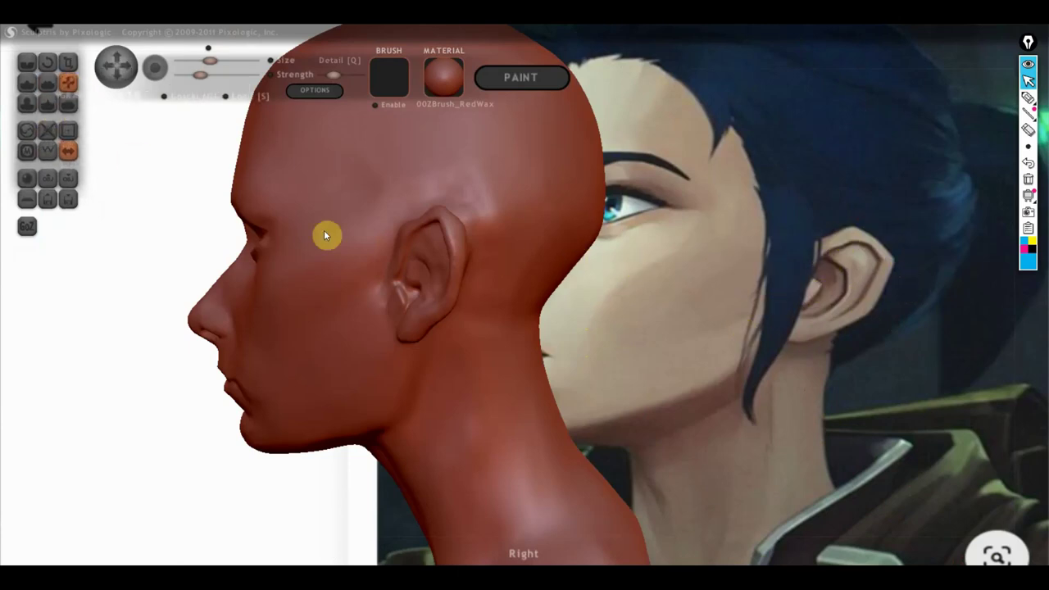
scroll(411, 229, down, 3)
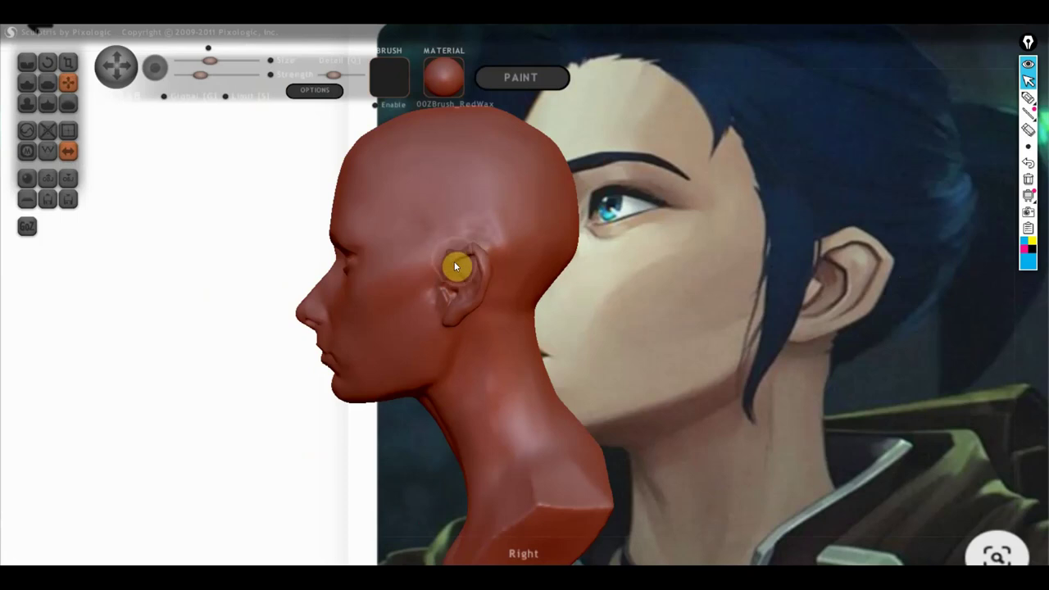
right_drag(450, 263, 695, 268)
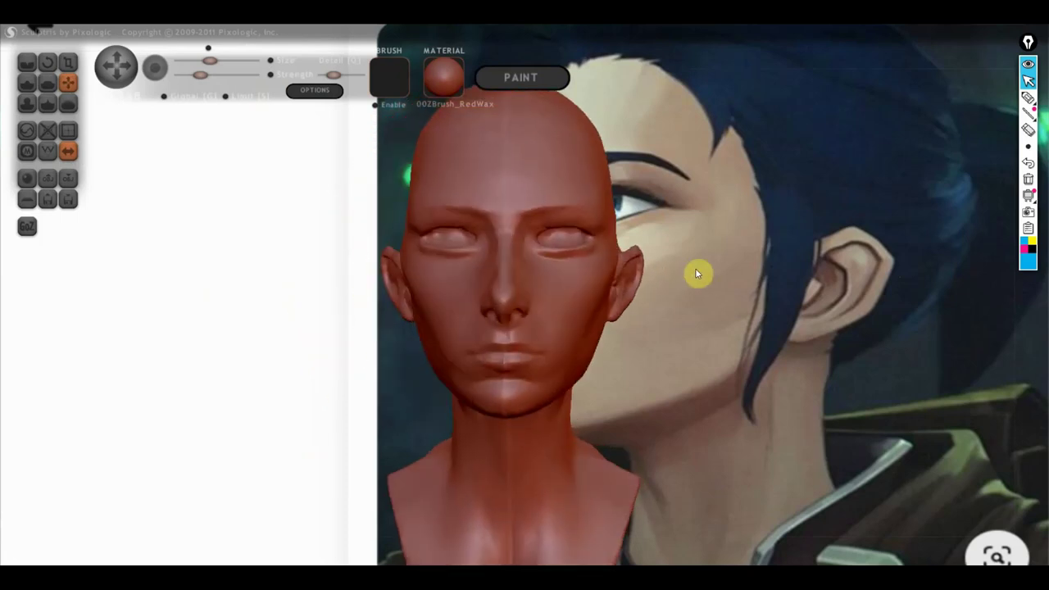
scroll(613, 275, down, 3)
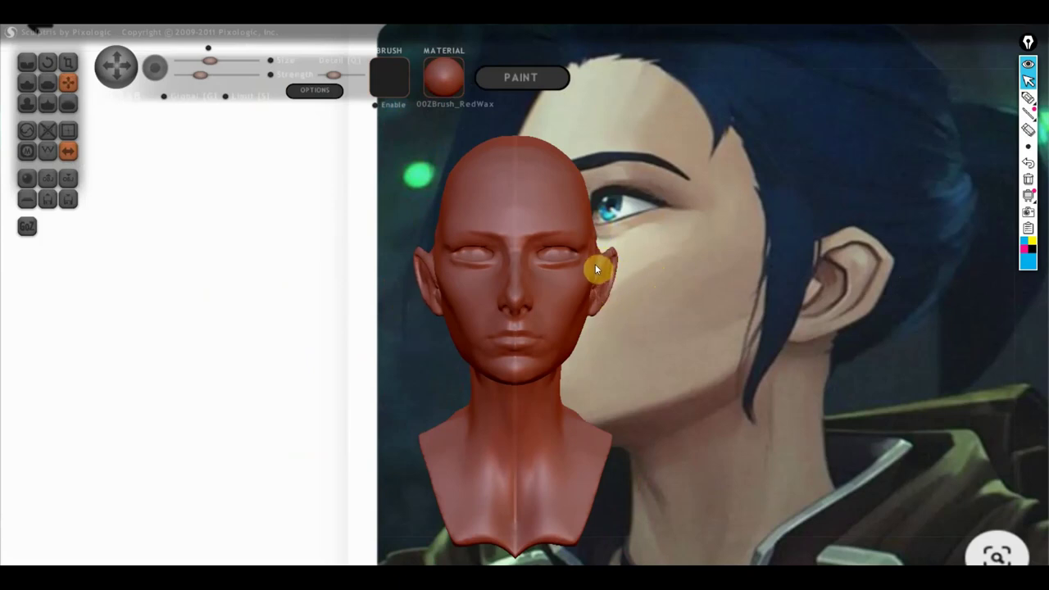
mouse_move(599, 264)
mouse_down()
mouse_move(681, 258)
mouse_move(486, 277)
mouse_move(543, 300)
mouse_move(471, 295)
mouse_move(585, 277)
mouse_move(442, 285)
mouse_move(642, 264)
mouse_move(358, 323)
mouse_move(591, 267)
mouse_move(466, 309)
mouse_up()
scroll(369, 338, down, 3)
scroll(385, 335, up, 1)
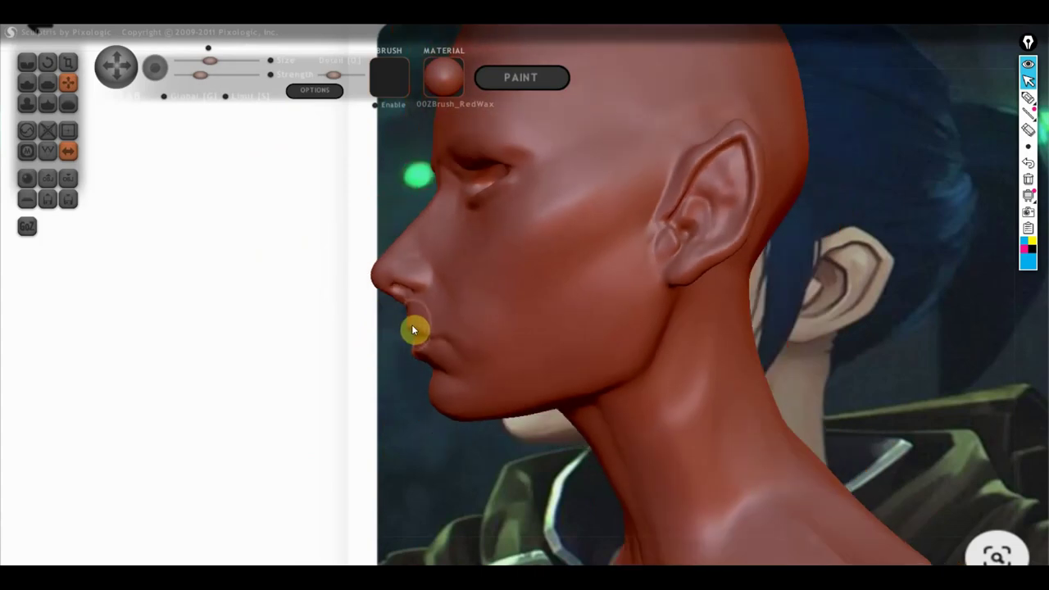
drag(419, 325, 667, 321)
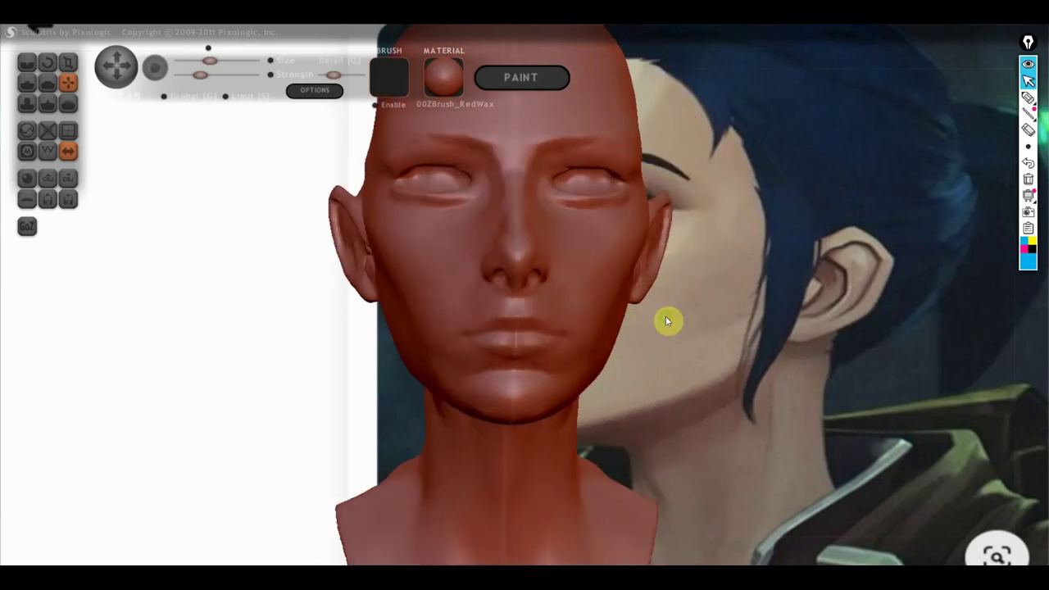
mouse_move(597, 317)
mouse_down()
mouse_move(616, 410)
mouse_move(742, 355)
mouse_move(754, 405)
mouse_move(669, 384)
mouse_up()
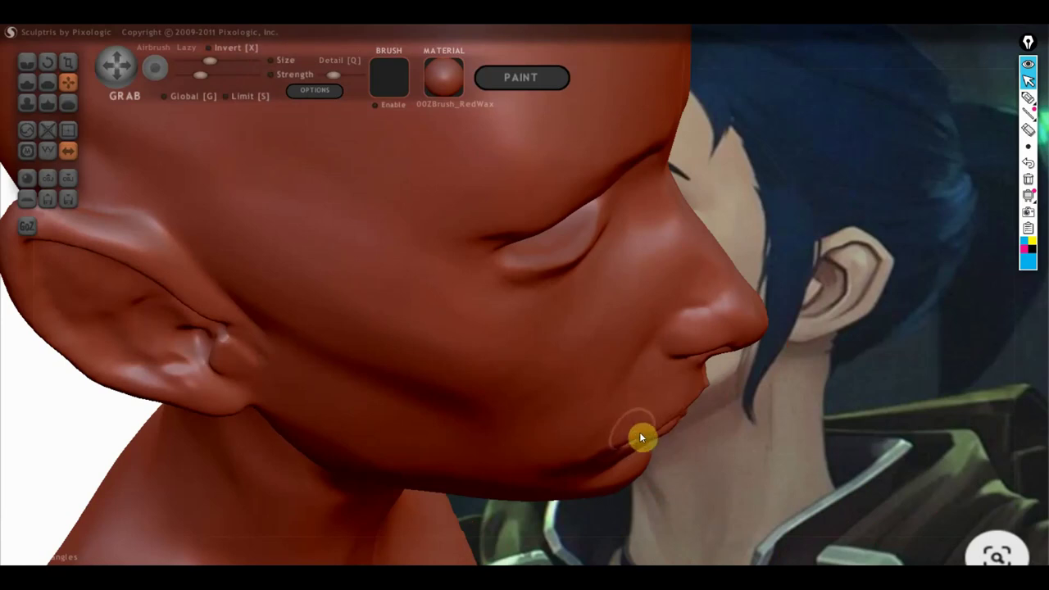
mouse_move(658, 423)
mouse_down()
mouse_move(691, 393)
mouse_move(716, 321)
mouse_move(728, 324)
mouse_up()
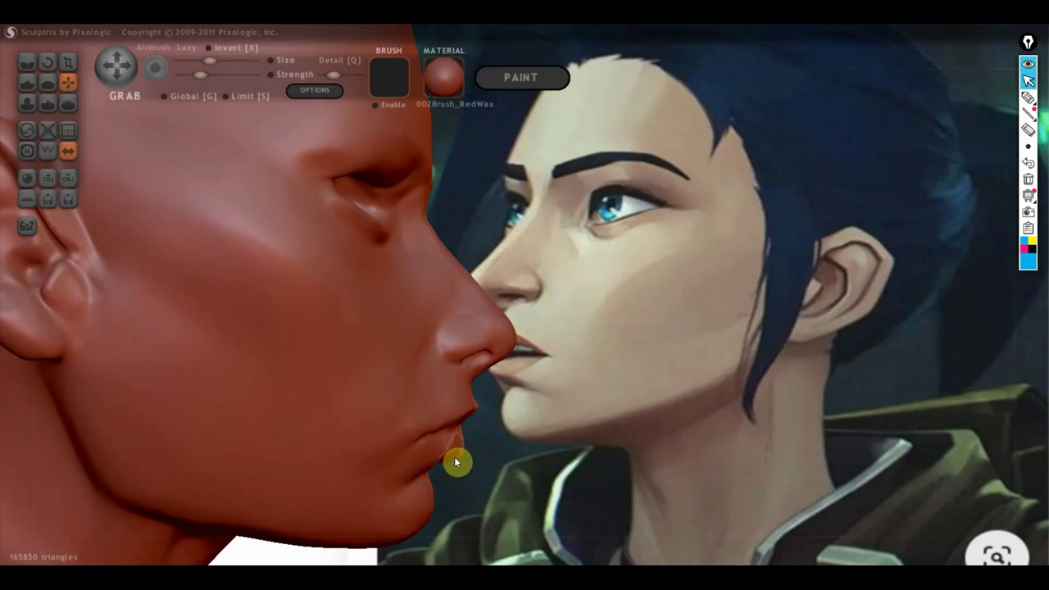
right_drag(457, 463, 349, 451)
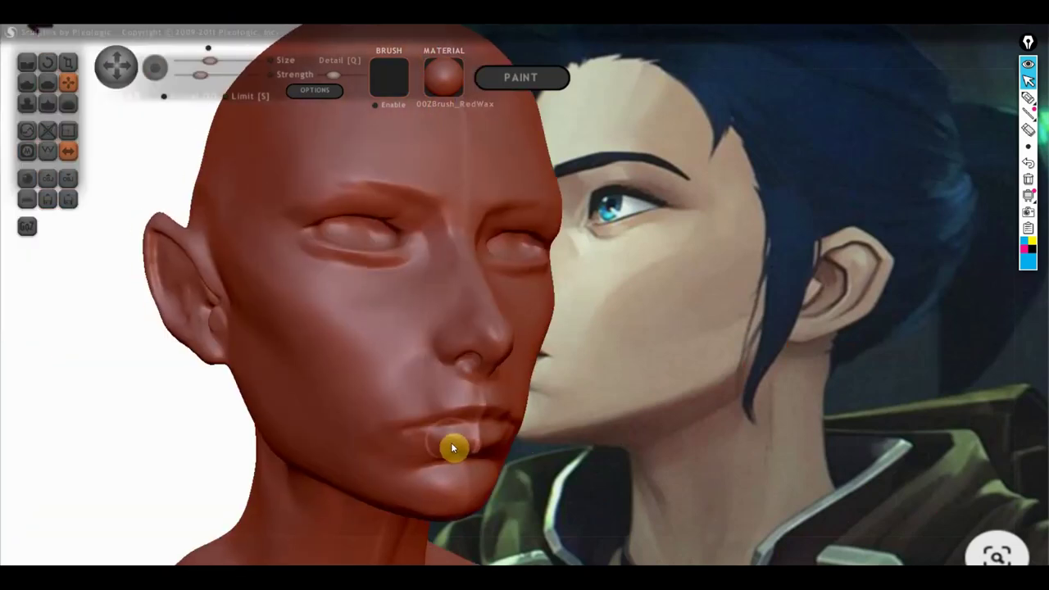
mouse_move(474, 453)
right_down()
mouse_move(467, 440)
mouse_move(374, 444)
mouse_move(396, 435)
right_up()
scroll(467, 450, up, 2)
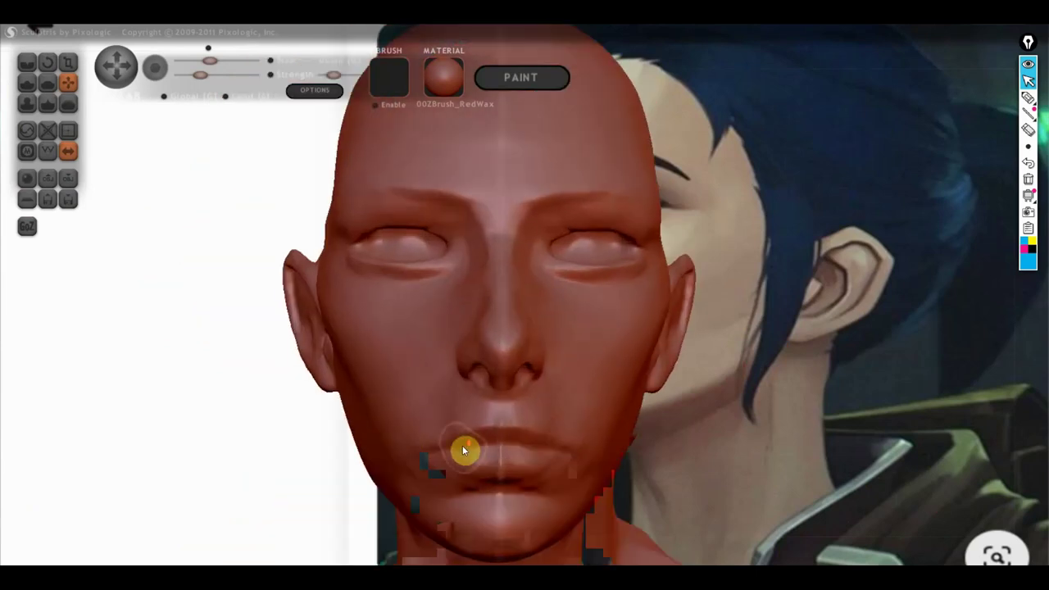
scroll(479, 442, up, 1)
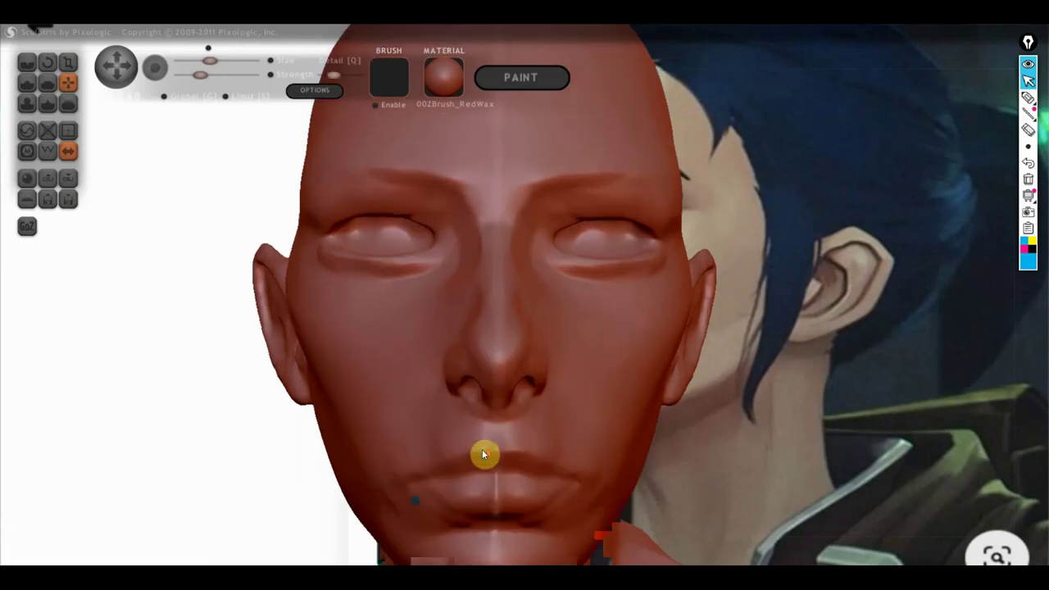
scroll(487, 464, up, 1)
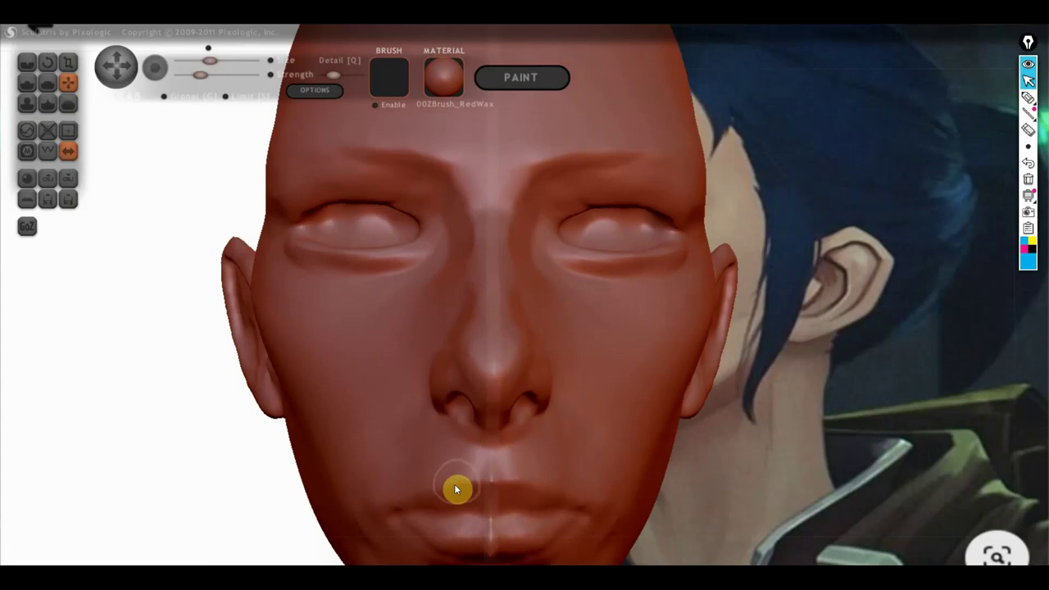
right_drag(477, 475, 480, 437)
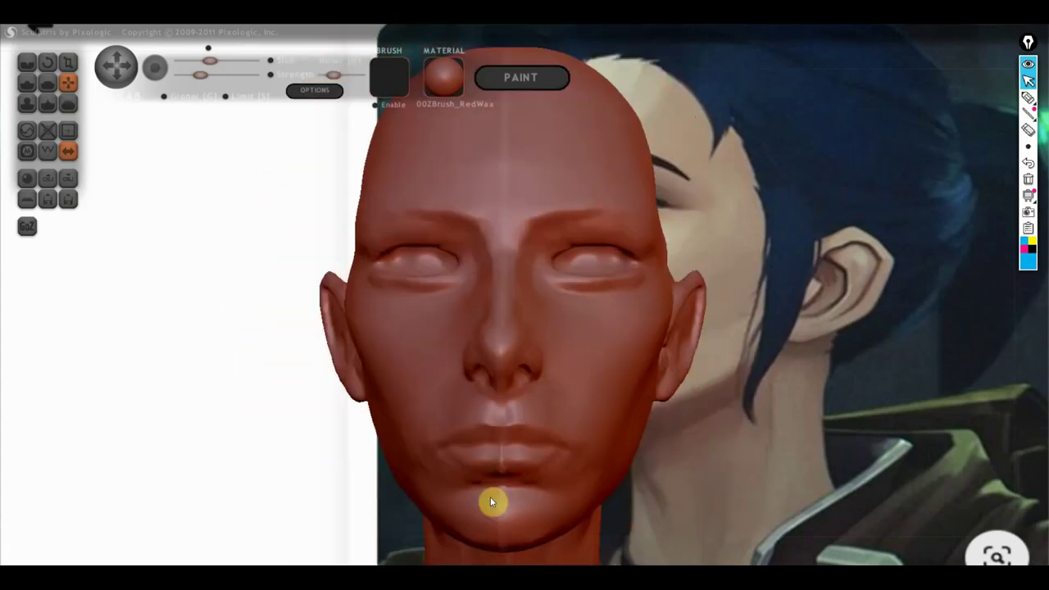
right_drag(481, 440, 496, 524)
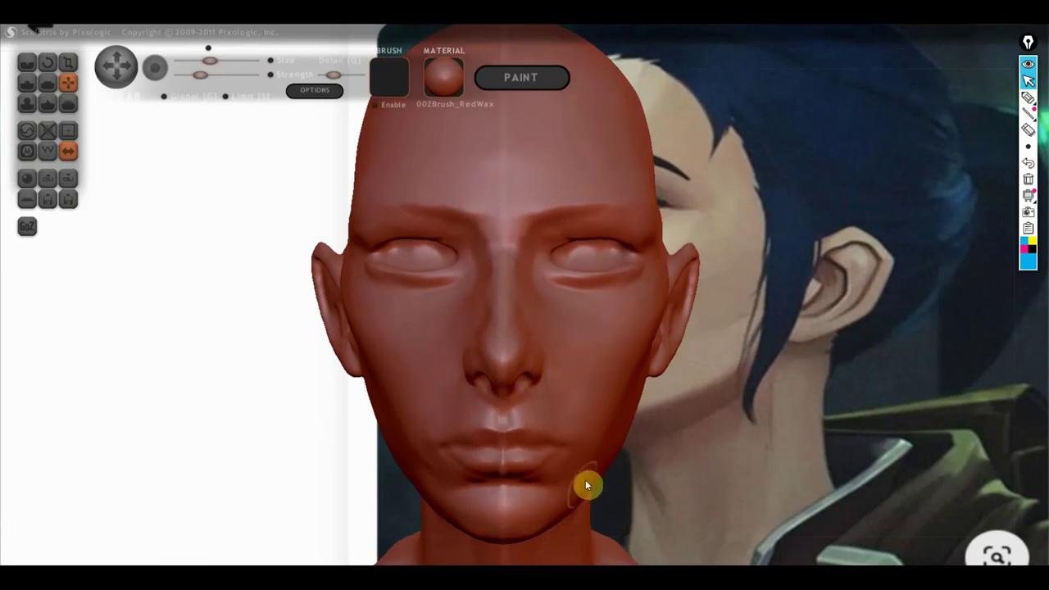
scroll(582, 486, down, 3)
mouse_move(670, 425)
alt+right_down()
mouse_move(679, 406)
mouse_move(594, 412)
mouse_move(433, 398)
mouse_move(458, 414)
mouse_move(516, 407)
alt+right_up()
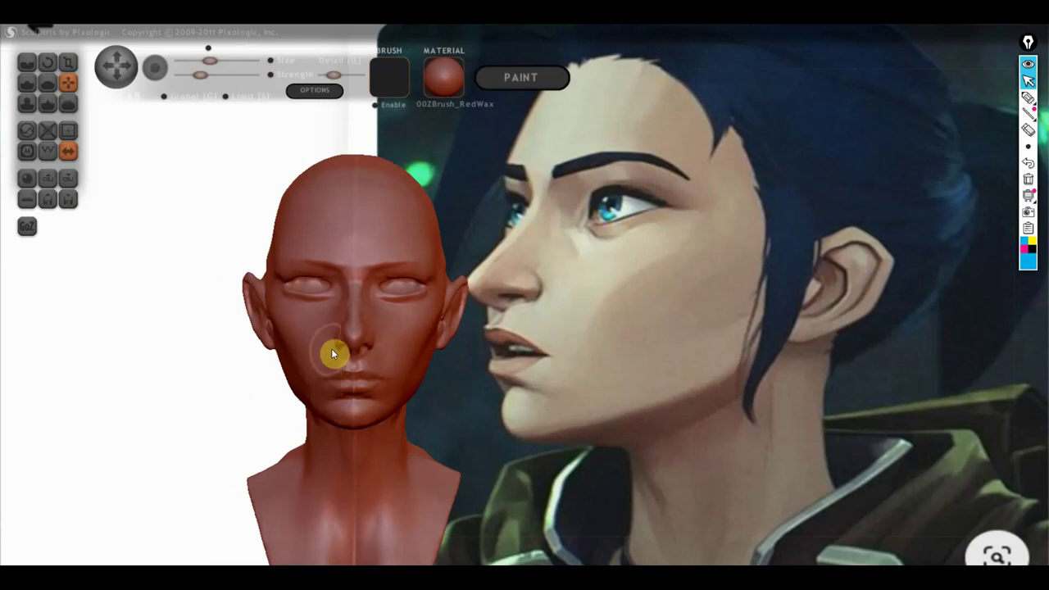
right_drag(339, 355, 218, 363)
alt+right_drag(683, 344, 505, 439)
scroll(213, 349, up, 5)
scroll(402, 267, down, 2)
alt+right_drag(403, 268, 529, 175)
scroll(444, 397, down, 2)
mouse_move(463, 353)
right_down()
mouse_move(494, 319)
mouse_move(509, 338)
mouse_move(345, 336)
mouse_move(576, 310)
mouse_move(342, 340)
mouse_move(544, 309)
mouse_move(366, 335)
mouse_move(520, 306)
right_up()
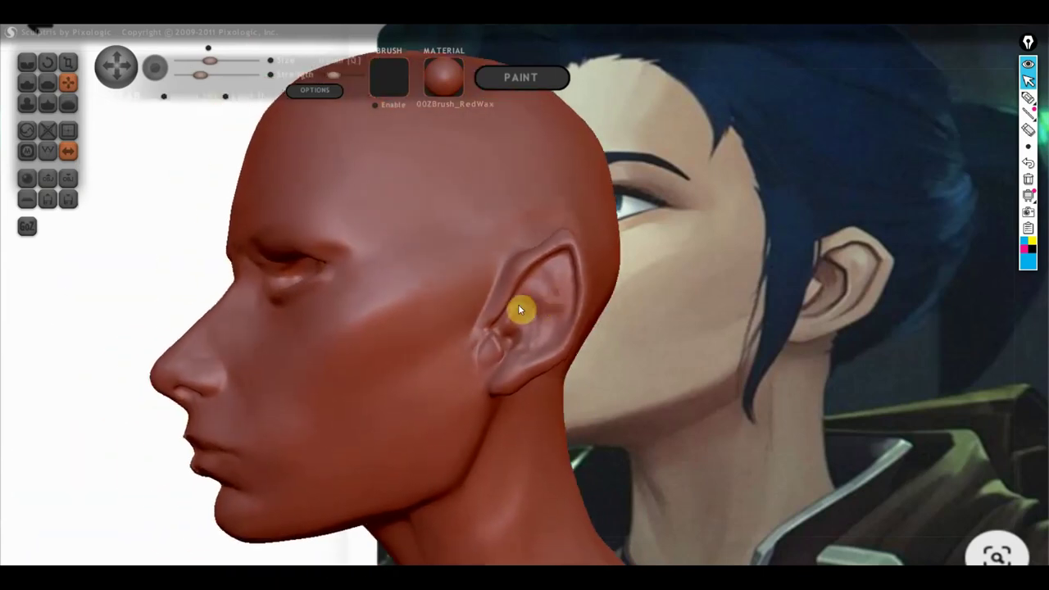
scroll(229, 372, down, 2)
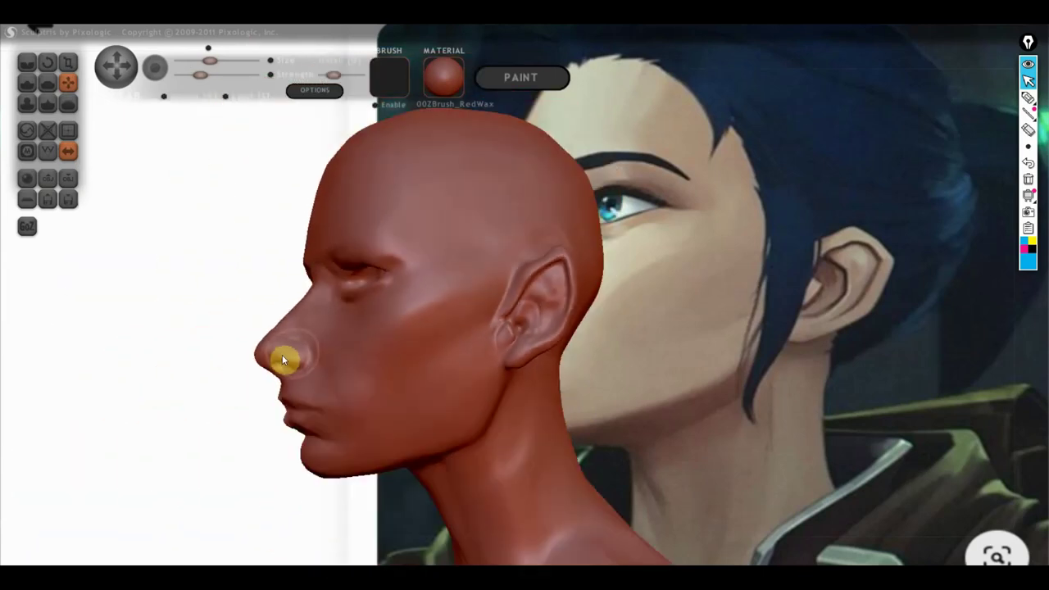
scroll(341, 356, up, 2)
alt+right_drag(429, 367, 299, 383)
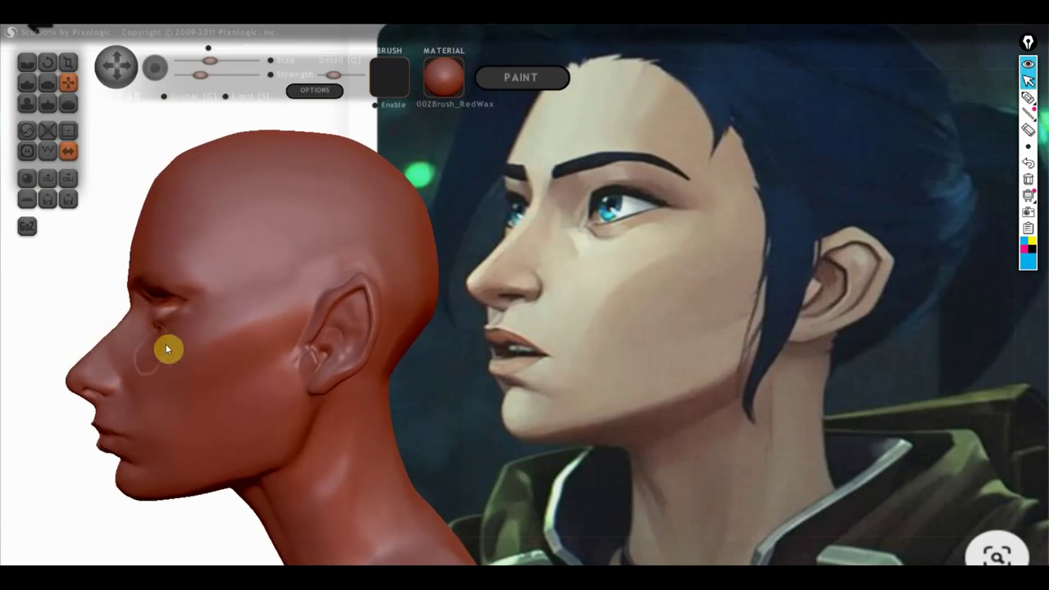
right_drag(191, 373, 221, 382)
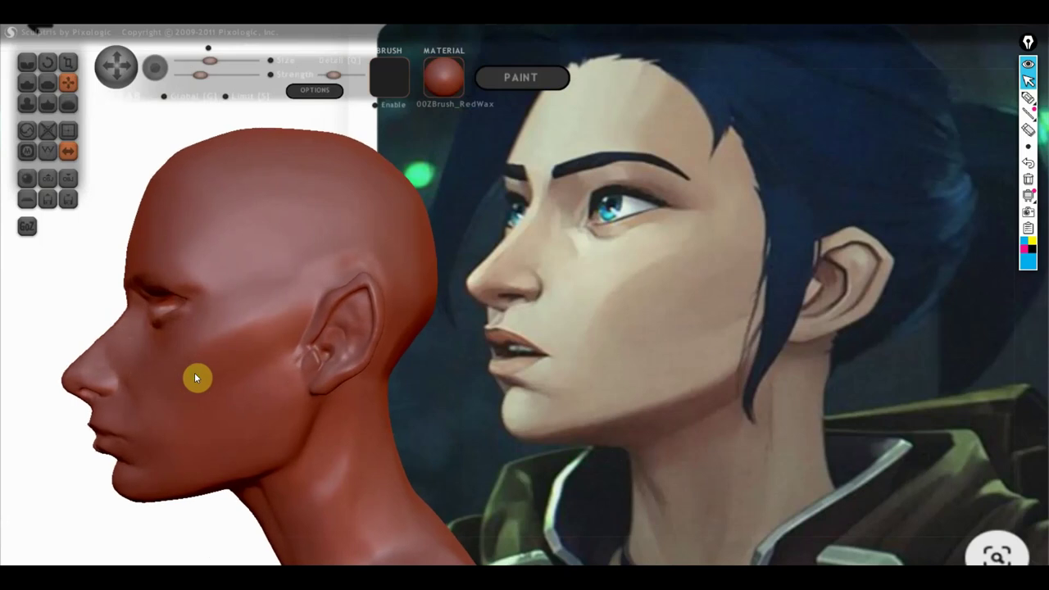
mouse_move(220, 339)
right_down()
mouse_move(264, 328)
mouse_move(243, 333)
mouse_move(251, 314)
right_up()
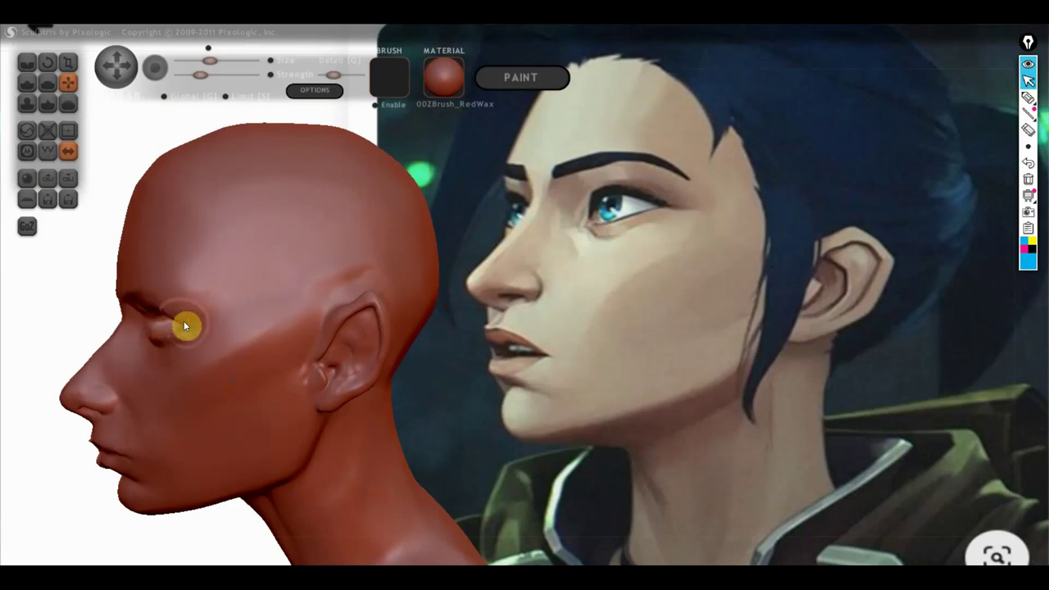
right_drag(217, 336, 205, 327)
scroll(199, 322, down, 3)
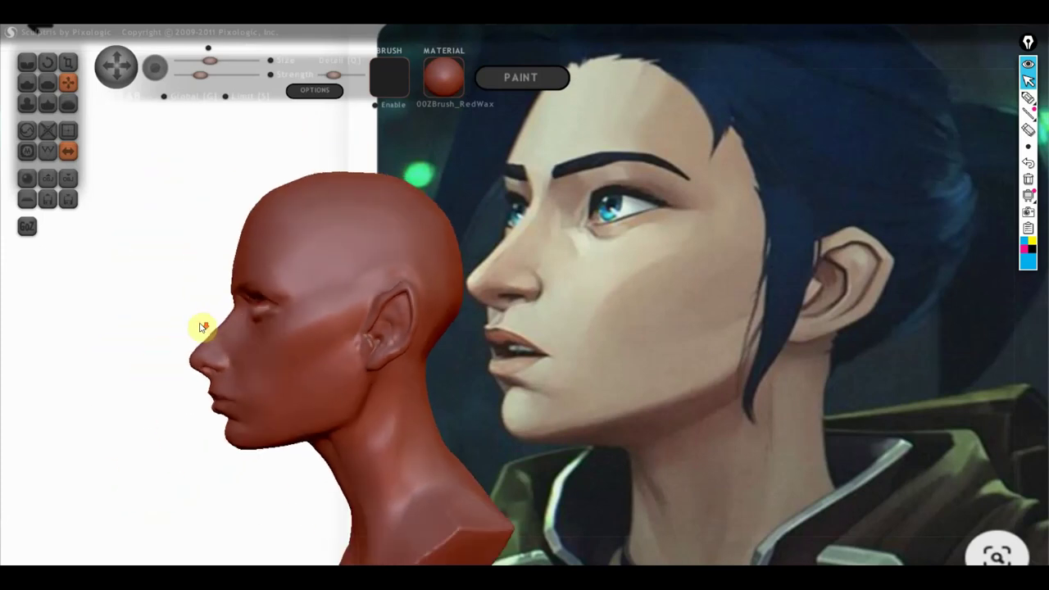
- With a larger brush, reshape the skull top, build up the forehead and smooth away its ridge
right_drag(227, 317, 218, 320)
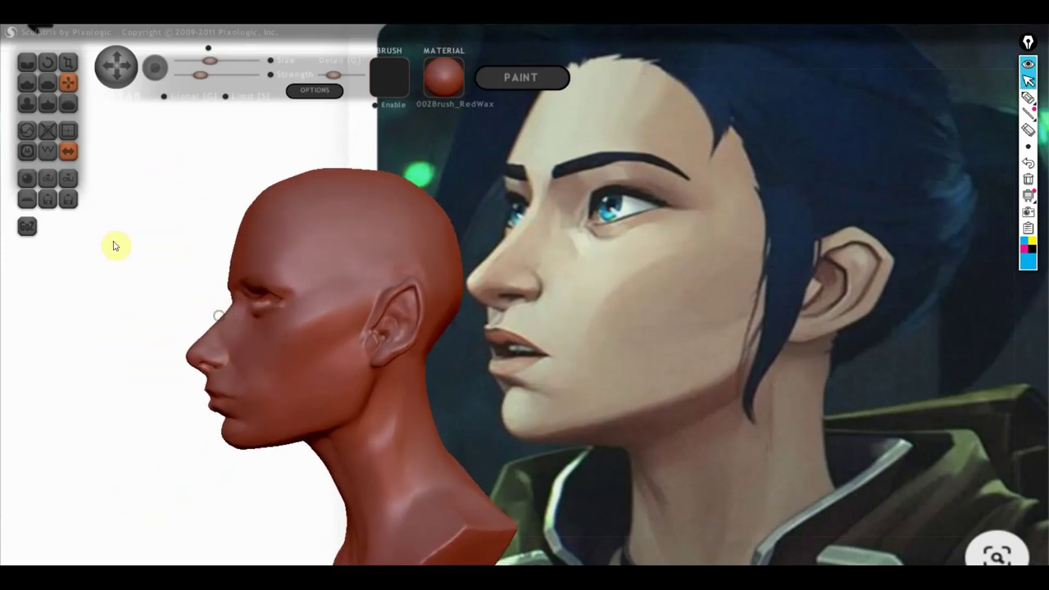
drag(230, 68, 222, 61)
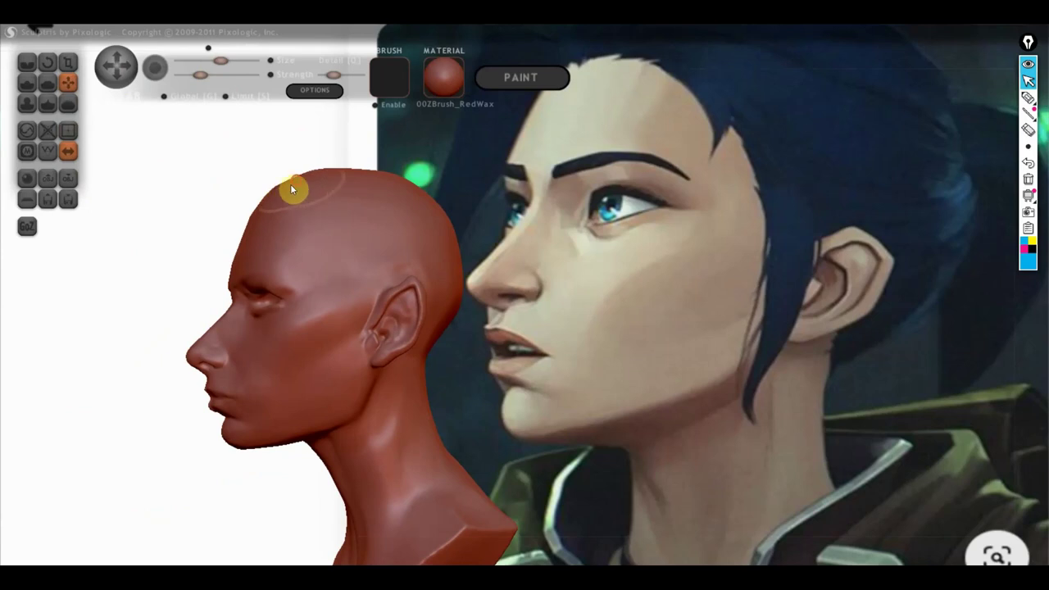
drag(332, 175, 339, 206)
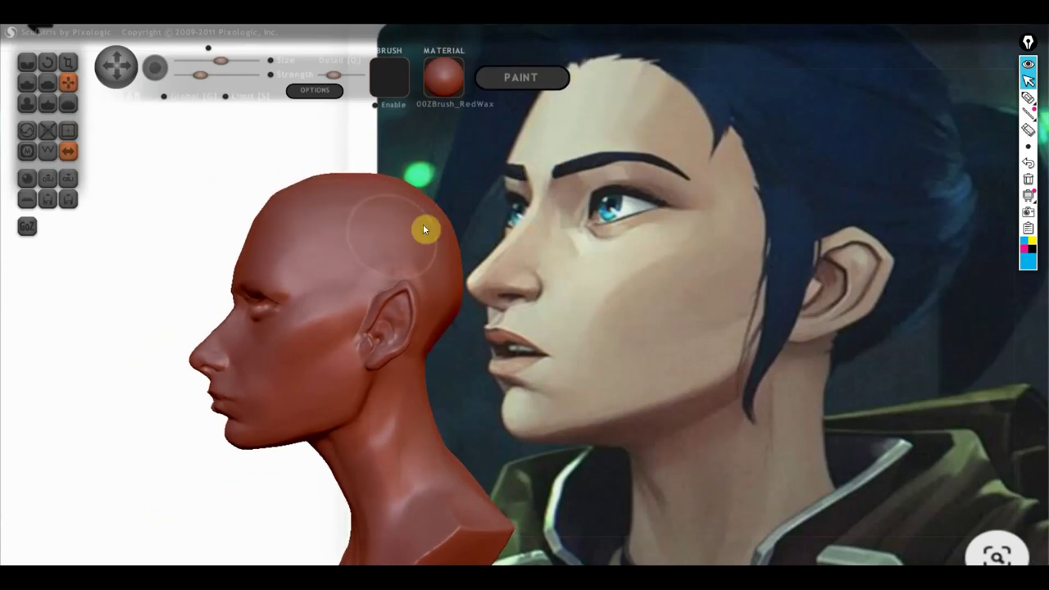
mouse_move(302, 242)
mouse_down()
mouse_move(263, 255)
mouse_move(250, 239)
mouse_up()
scroll(251, 235, up, 3)
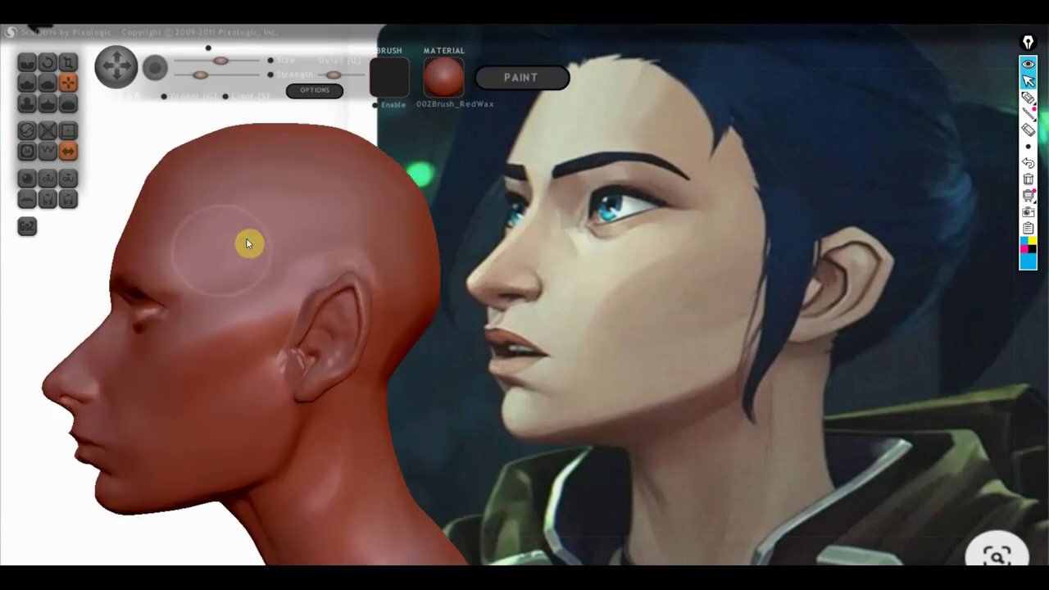
mouse_move(137, 256)
mouse_down()
mouse_move(160, 172)
mouse_move(182, 255)
mouse_up()
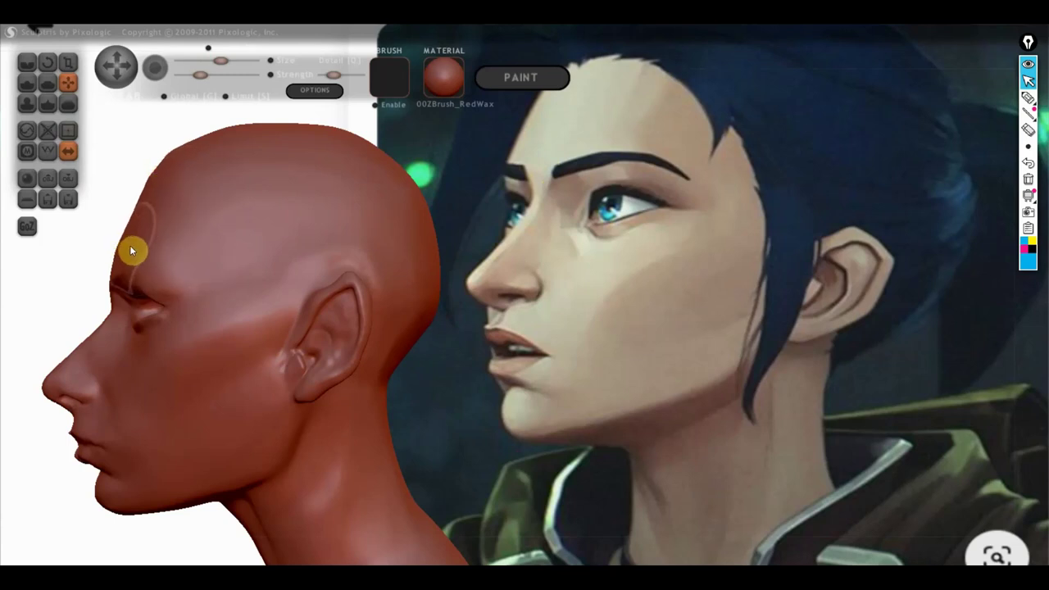
- Check the forehead from the front, then place the bust in left profile beside the reference
right_drag(134, 250, 287, 297)
scroll(285, 295, down, 2)
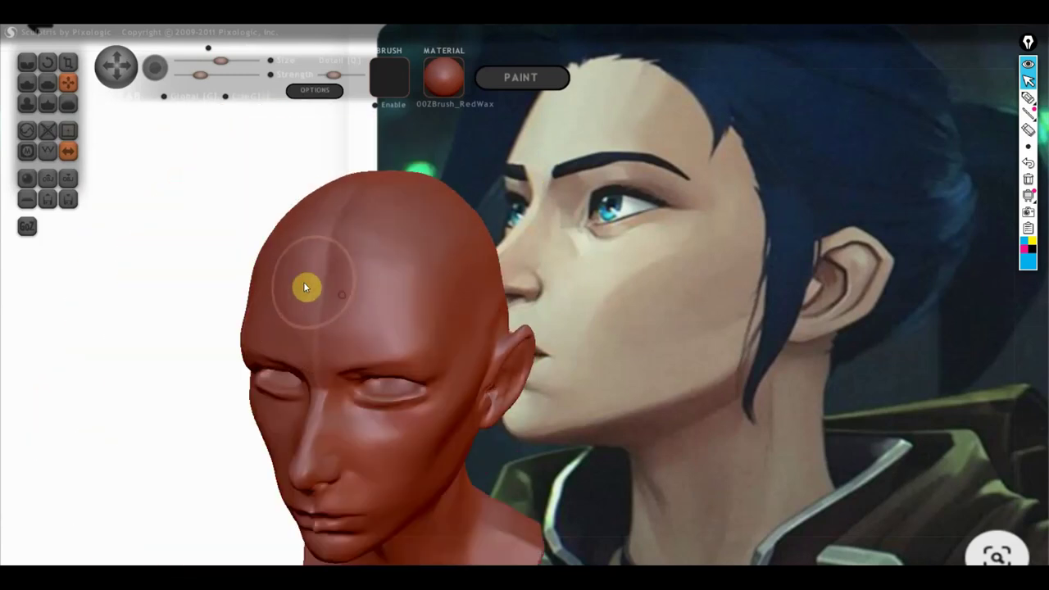
mouse_move(405, 253)
right_down()
mouse_move(546, 293)
mouse_move(534, 414)
mouse_move(525, 351)
right_up()
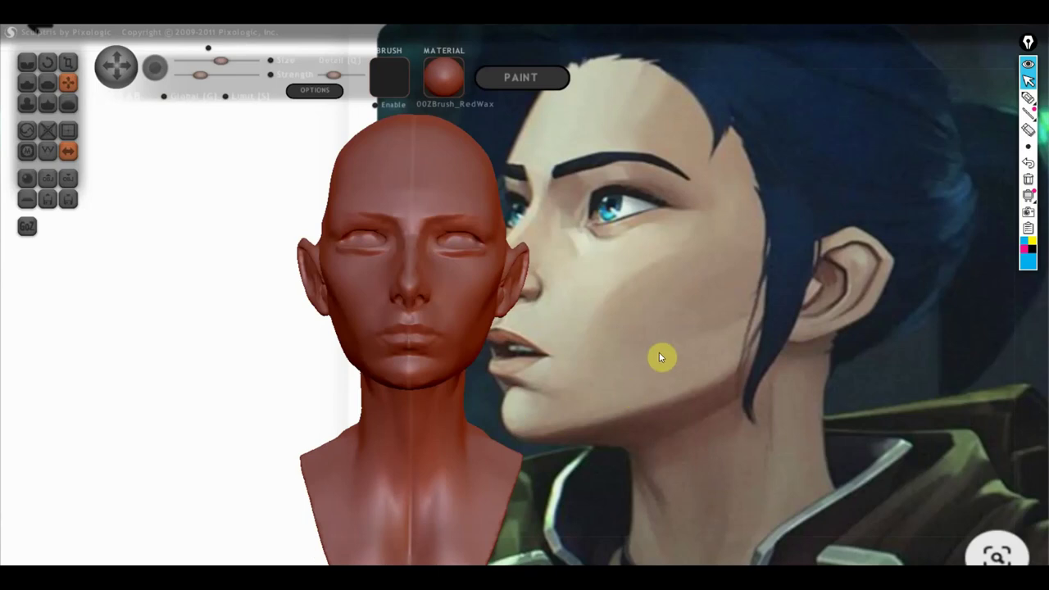
scroll(737, 364, down, 2)
alt+drag(773, 345, 619, 351)
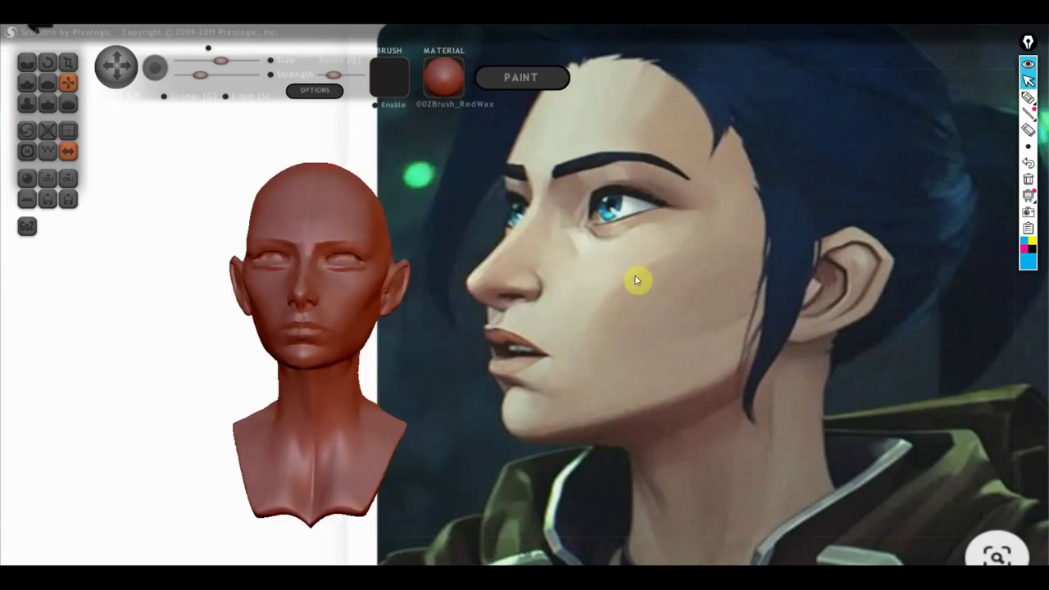
drag(727, 350, 274, 408)
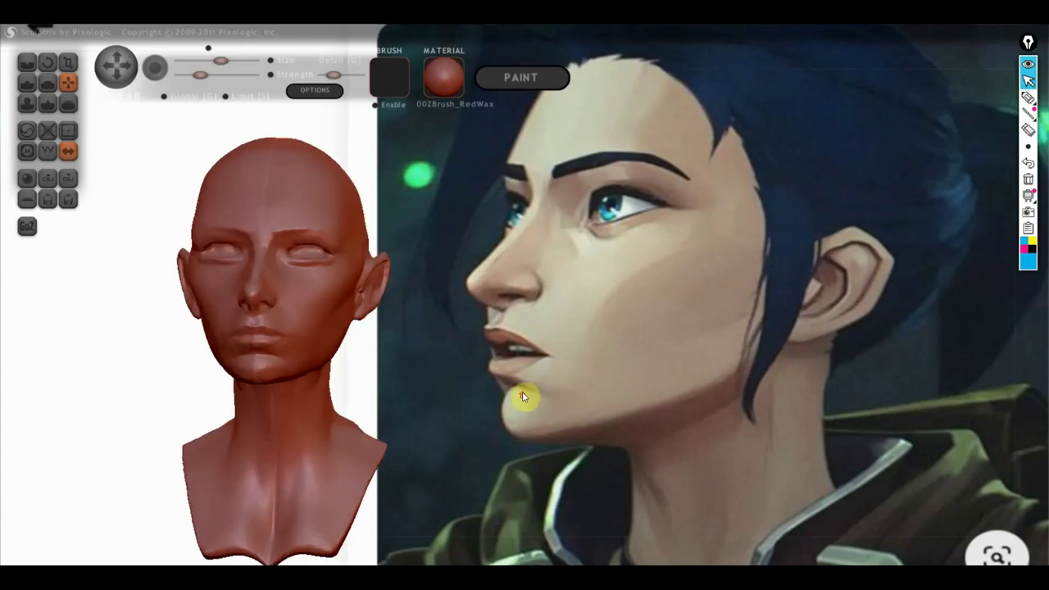
mouse_move(509, 379)
alt+mouse_down()
mouse_move(494, 375)
mouse_move(553, 377)
alt+mouse_up()
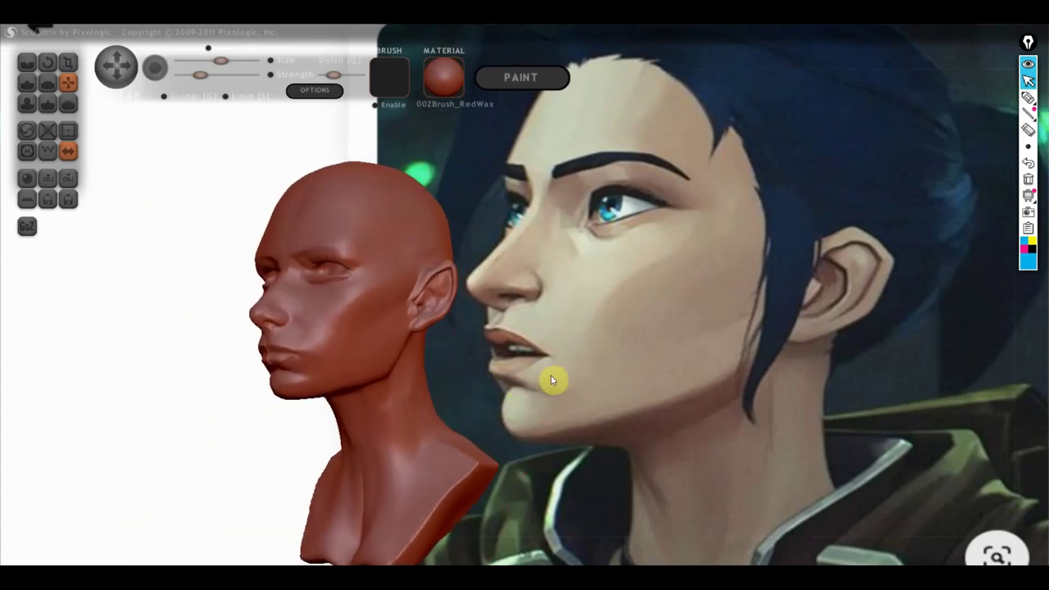